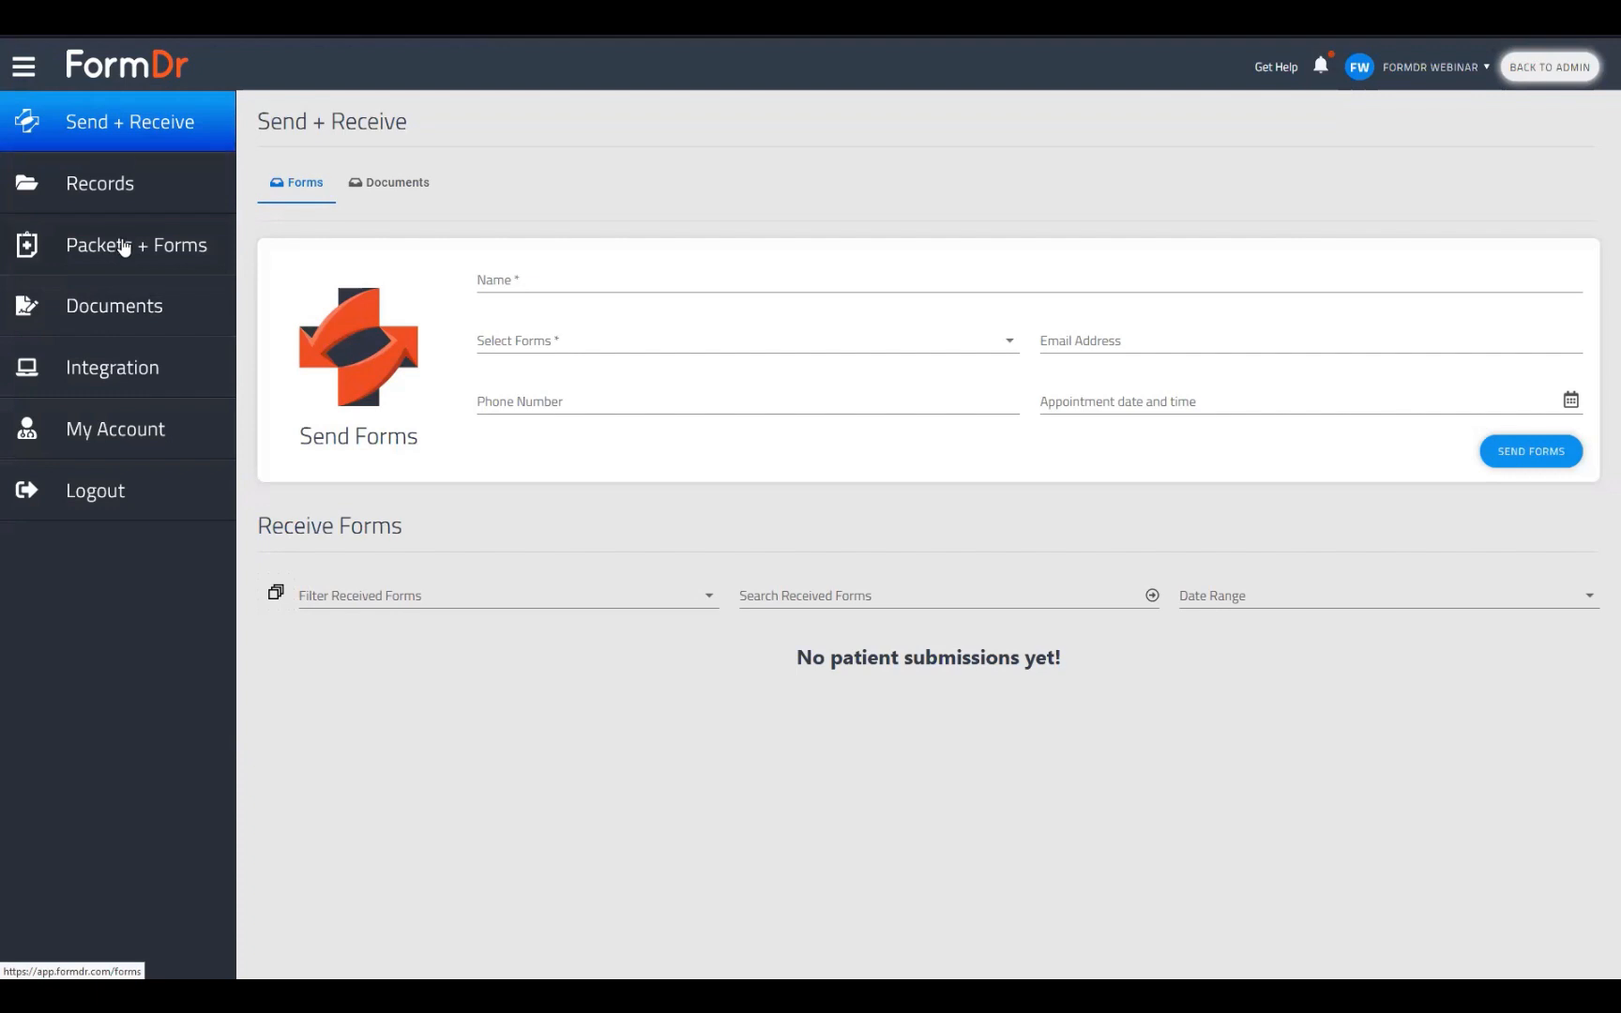
Open the packets list and move the Webinar Registration Packet below the FormDr Training packet
left_click(205, 269)
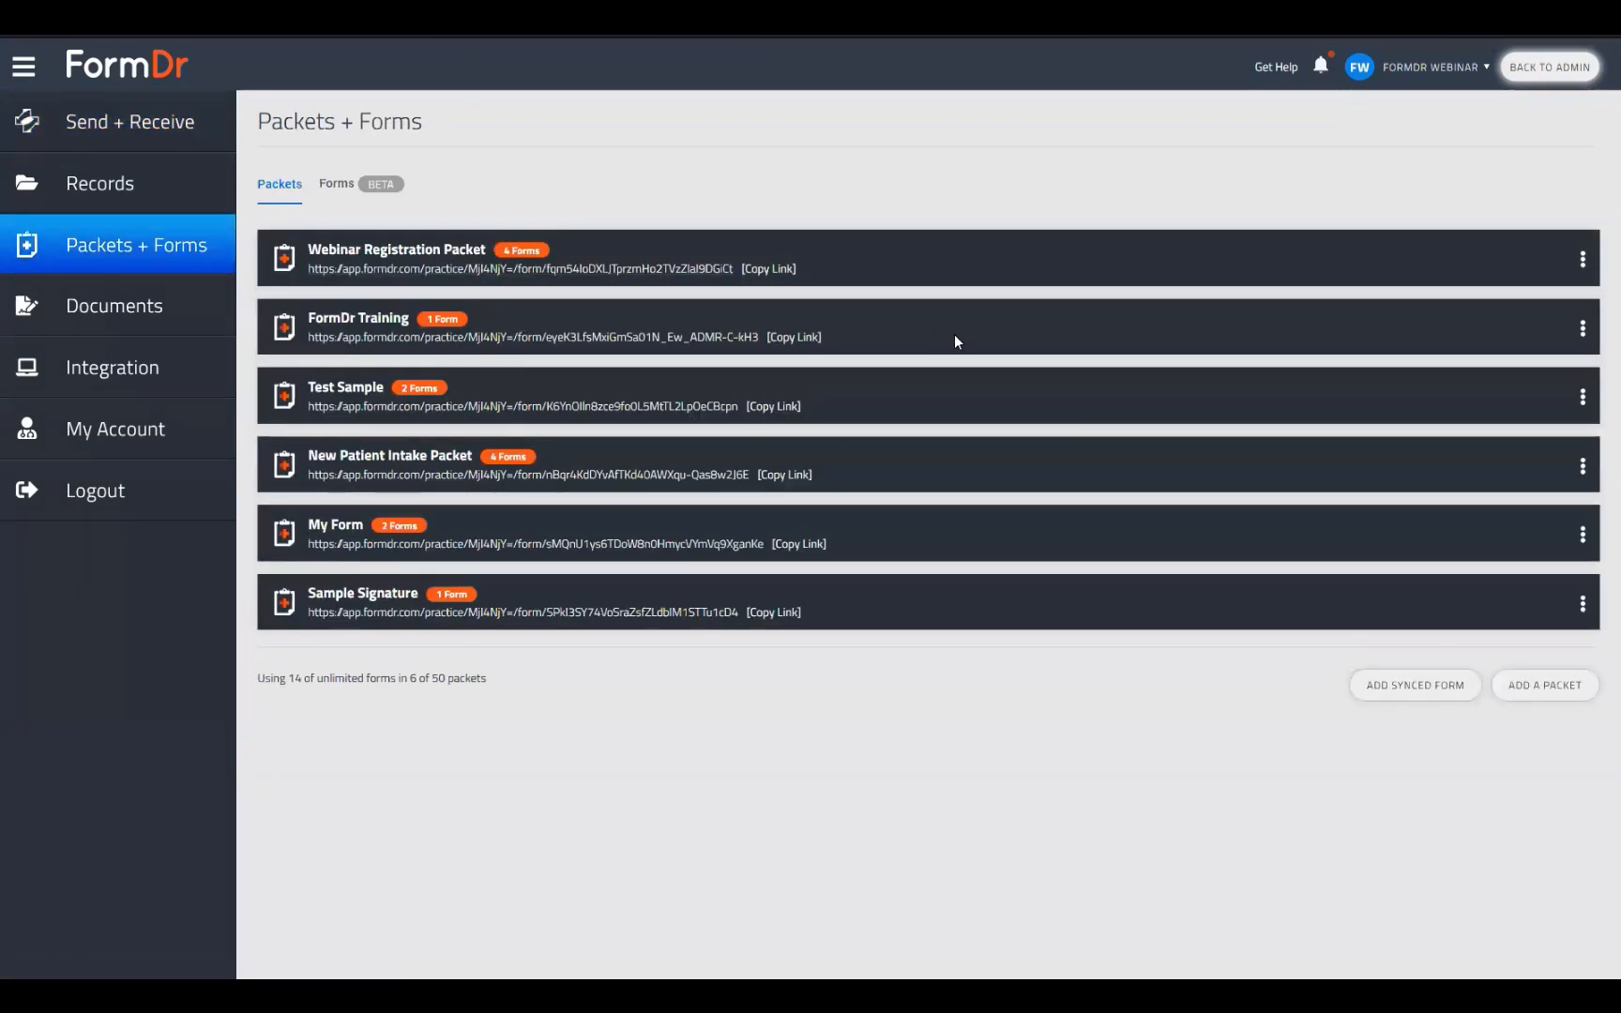
left_click_drag(948, 258, 817, 355)
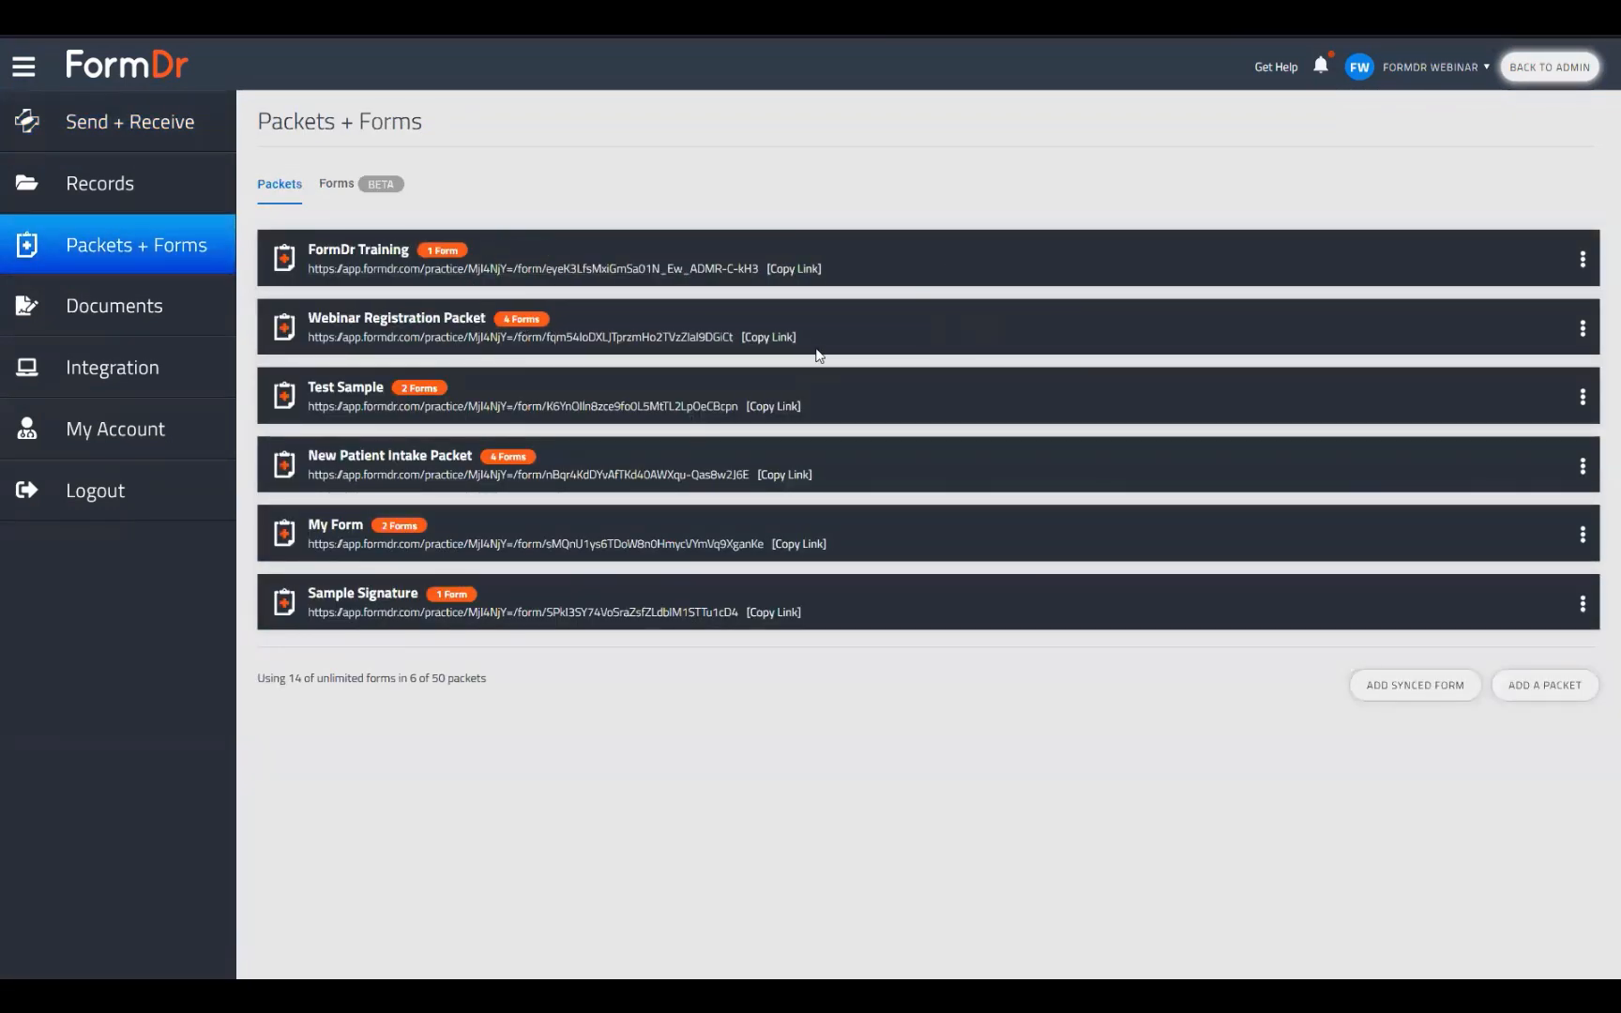
Open the FormDr Training packet's forms for editing and continue to the Build stage with the Conditional Questions form
left_click(1584, 262)
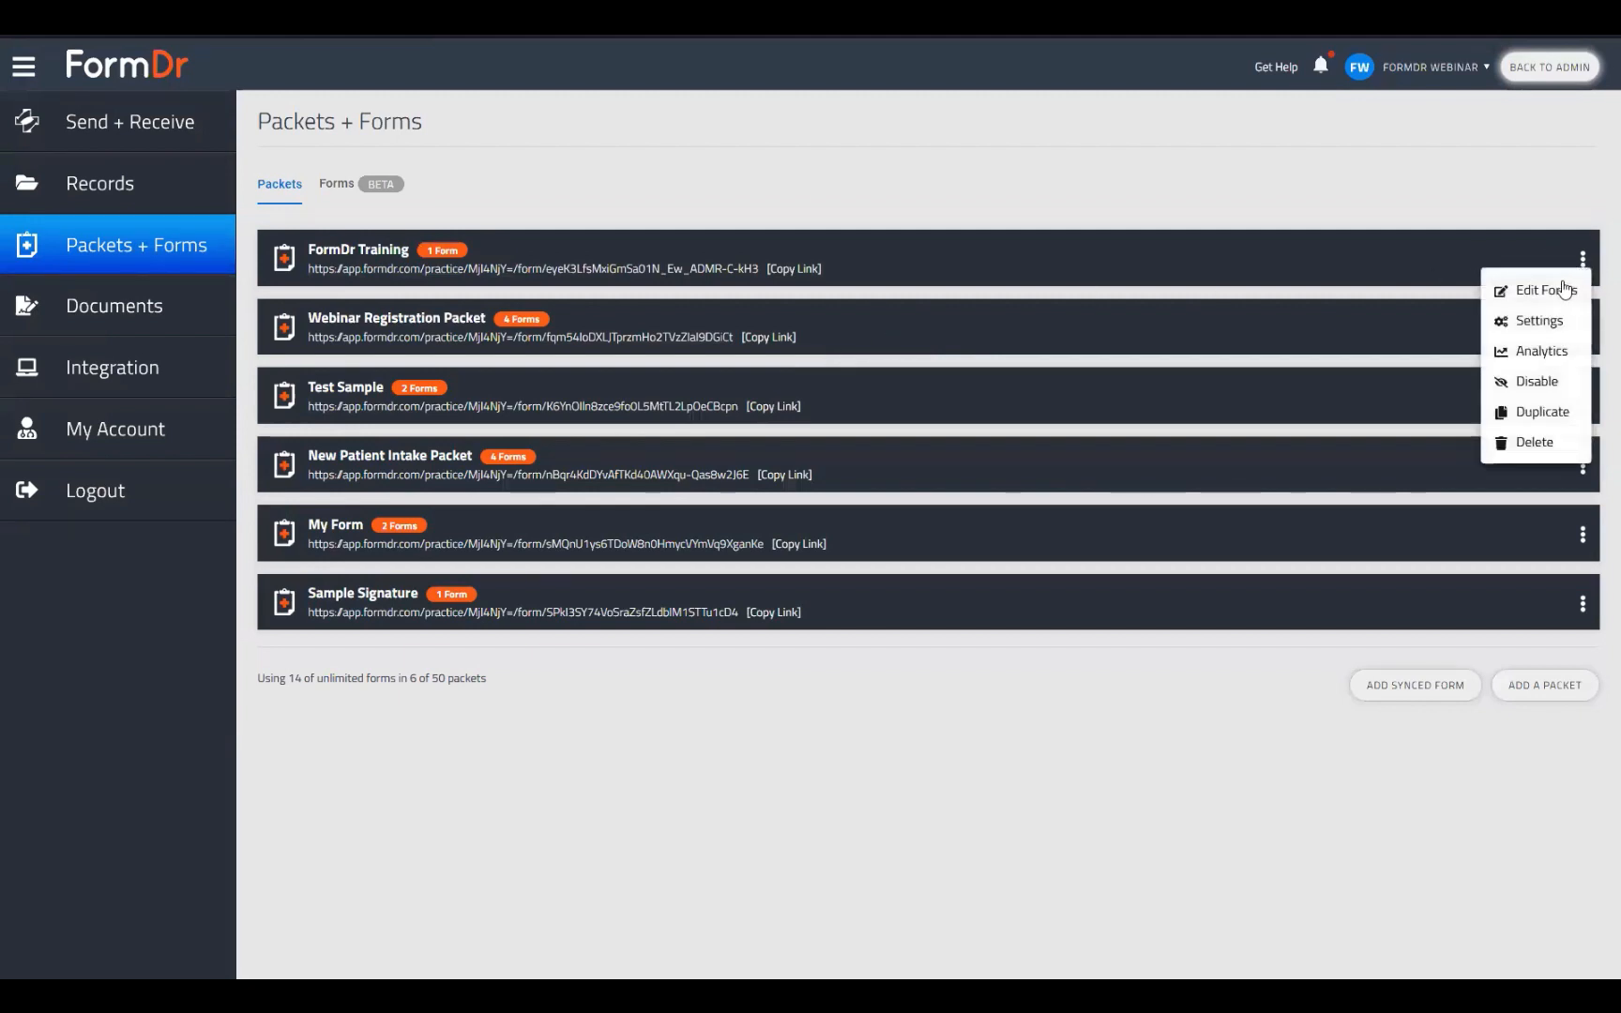
left_click(1516, 293)
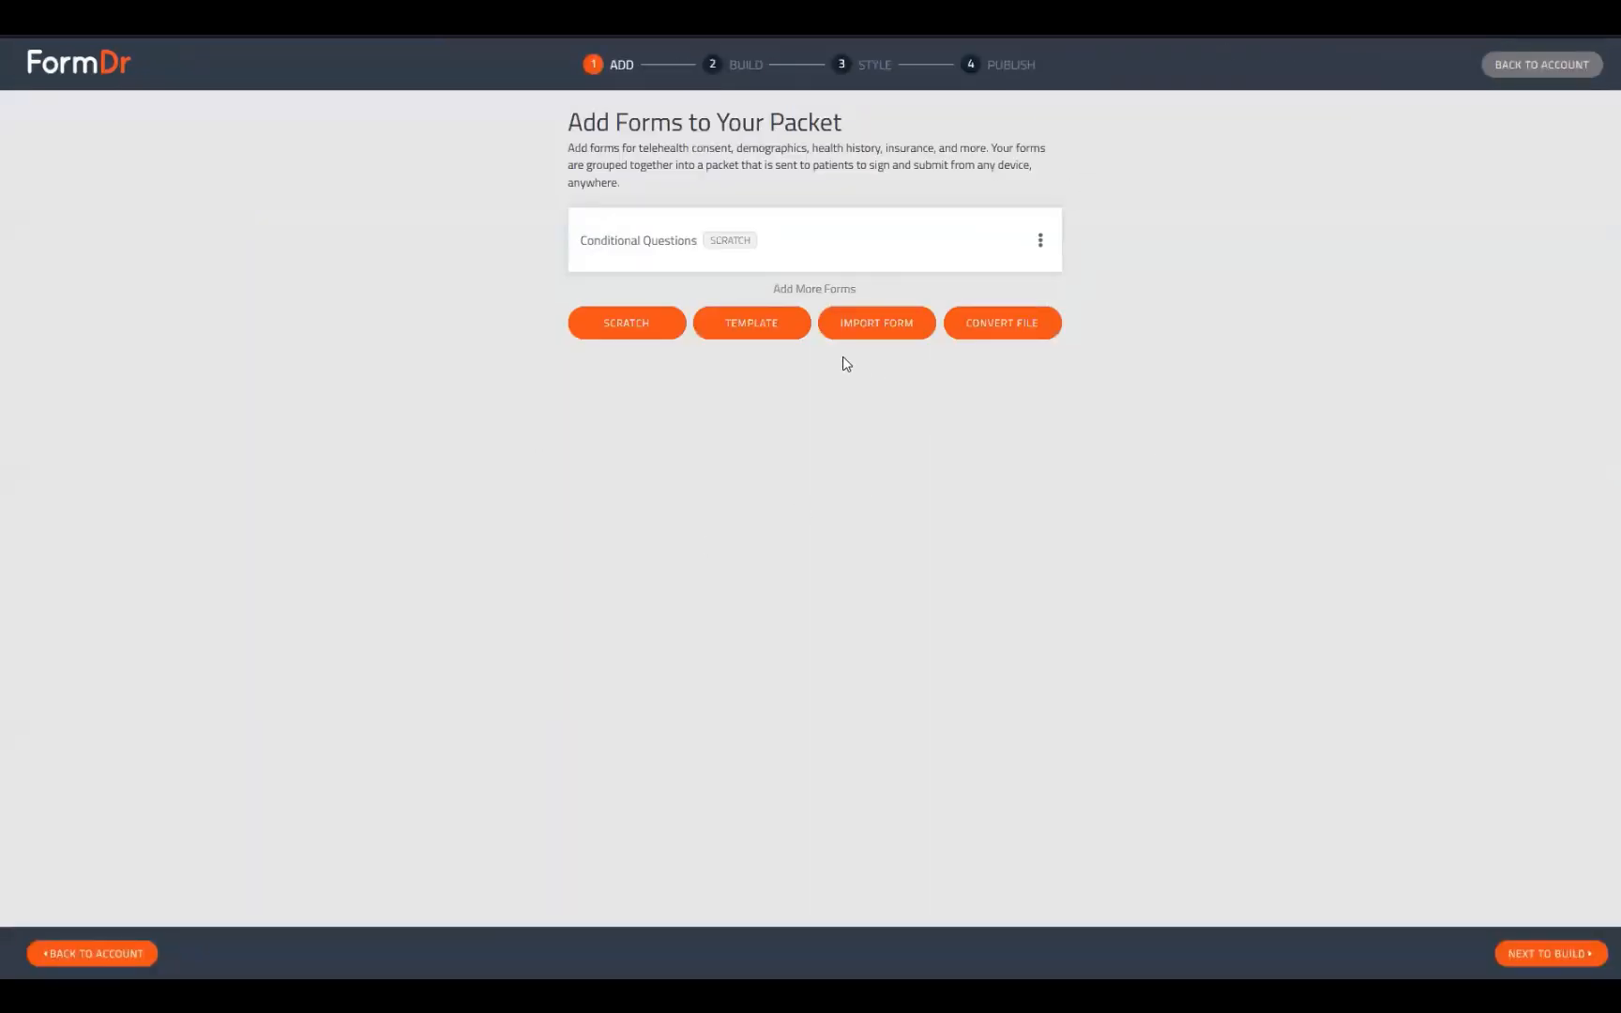
left_click_drag(575, 241, 786, 254)
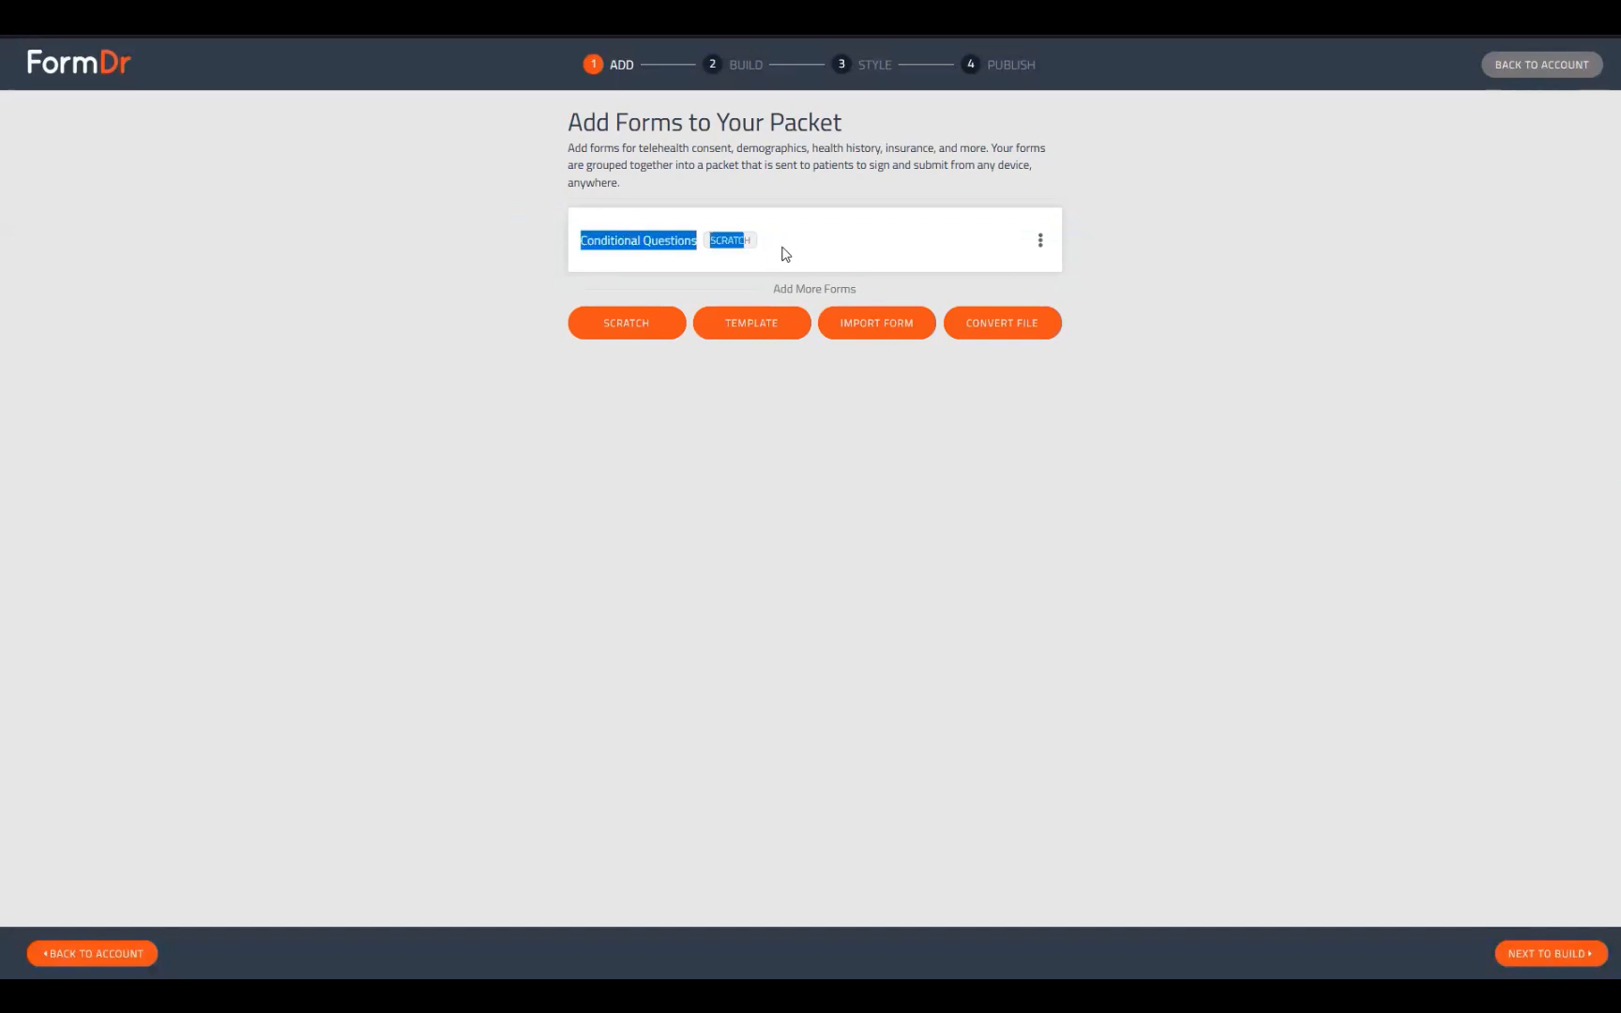
left_click(825, 244)
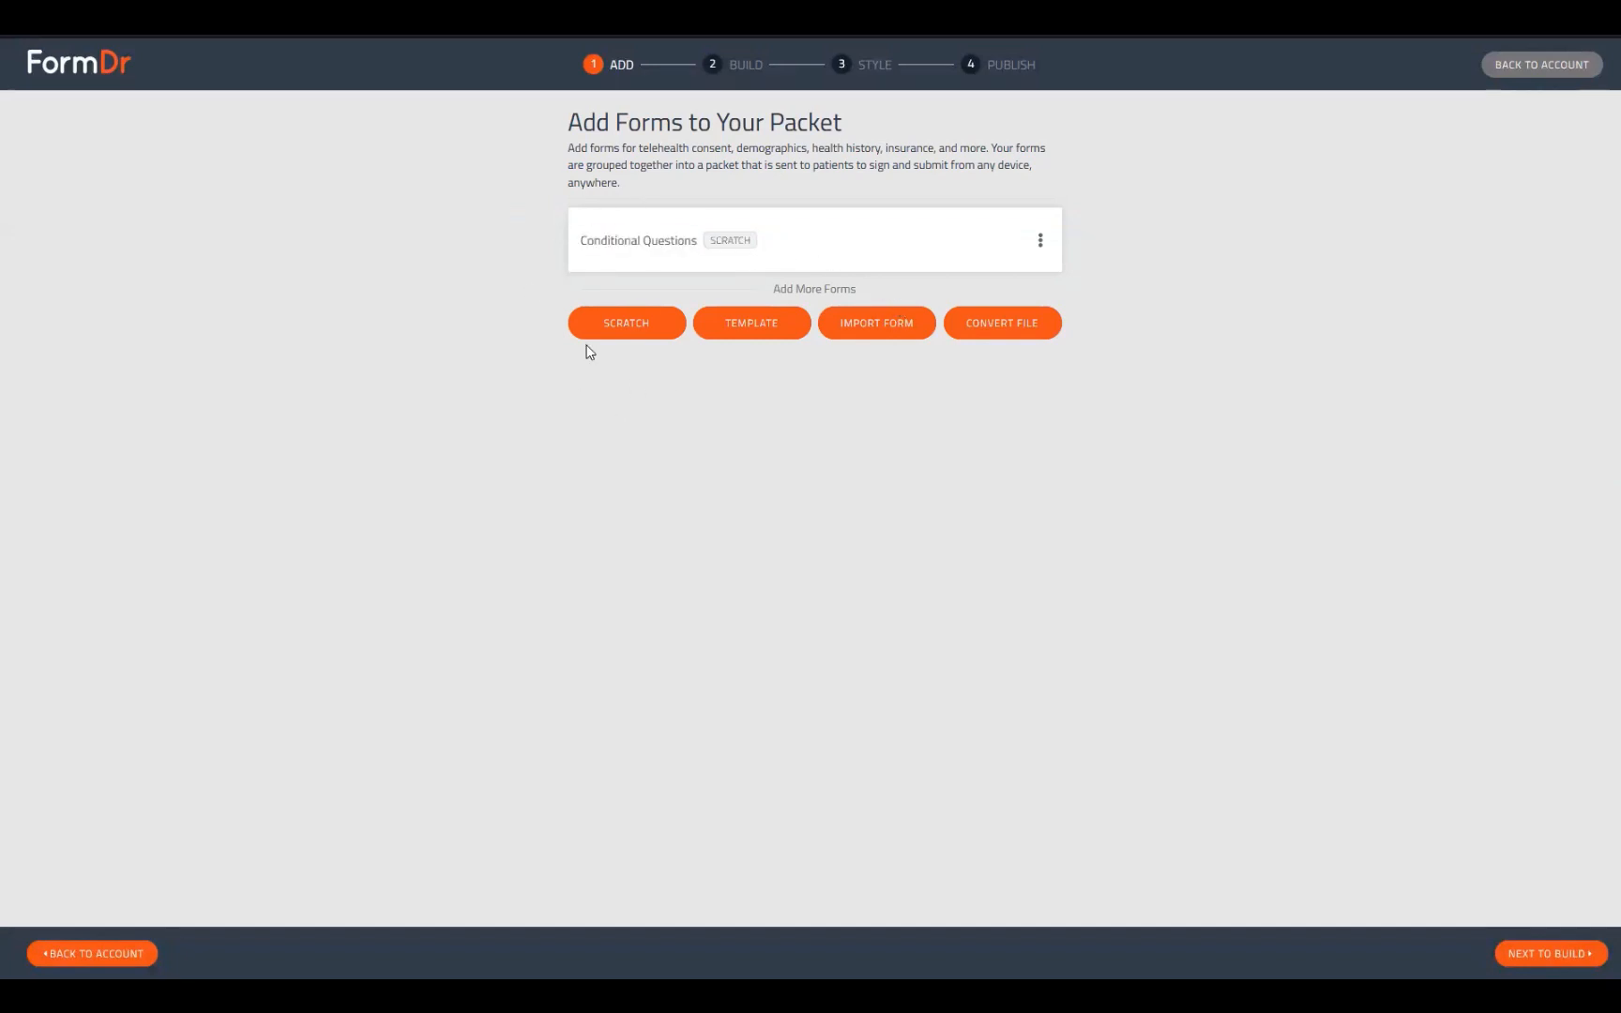
left_click(1548, 955)
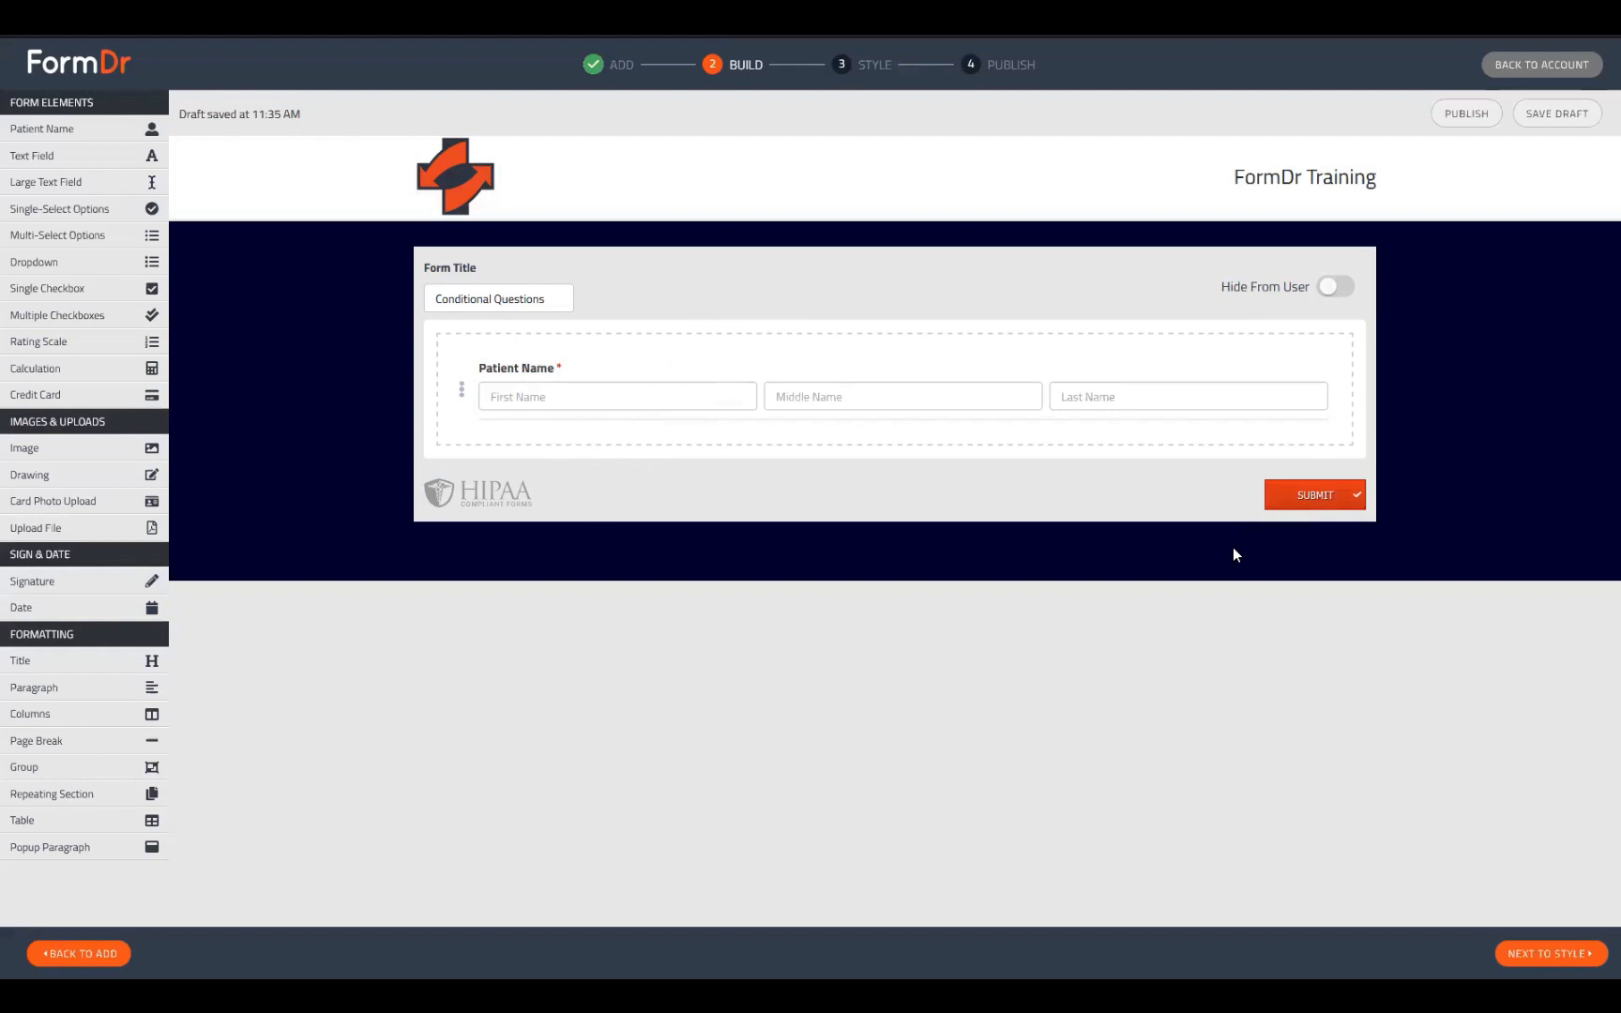
Add a Single-Select Options field to the form below Patient Name
left_click(80, 208)
mouse_move(581, 463)
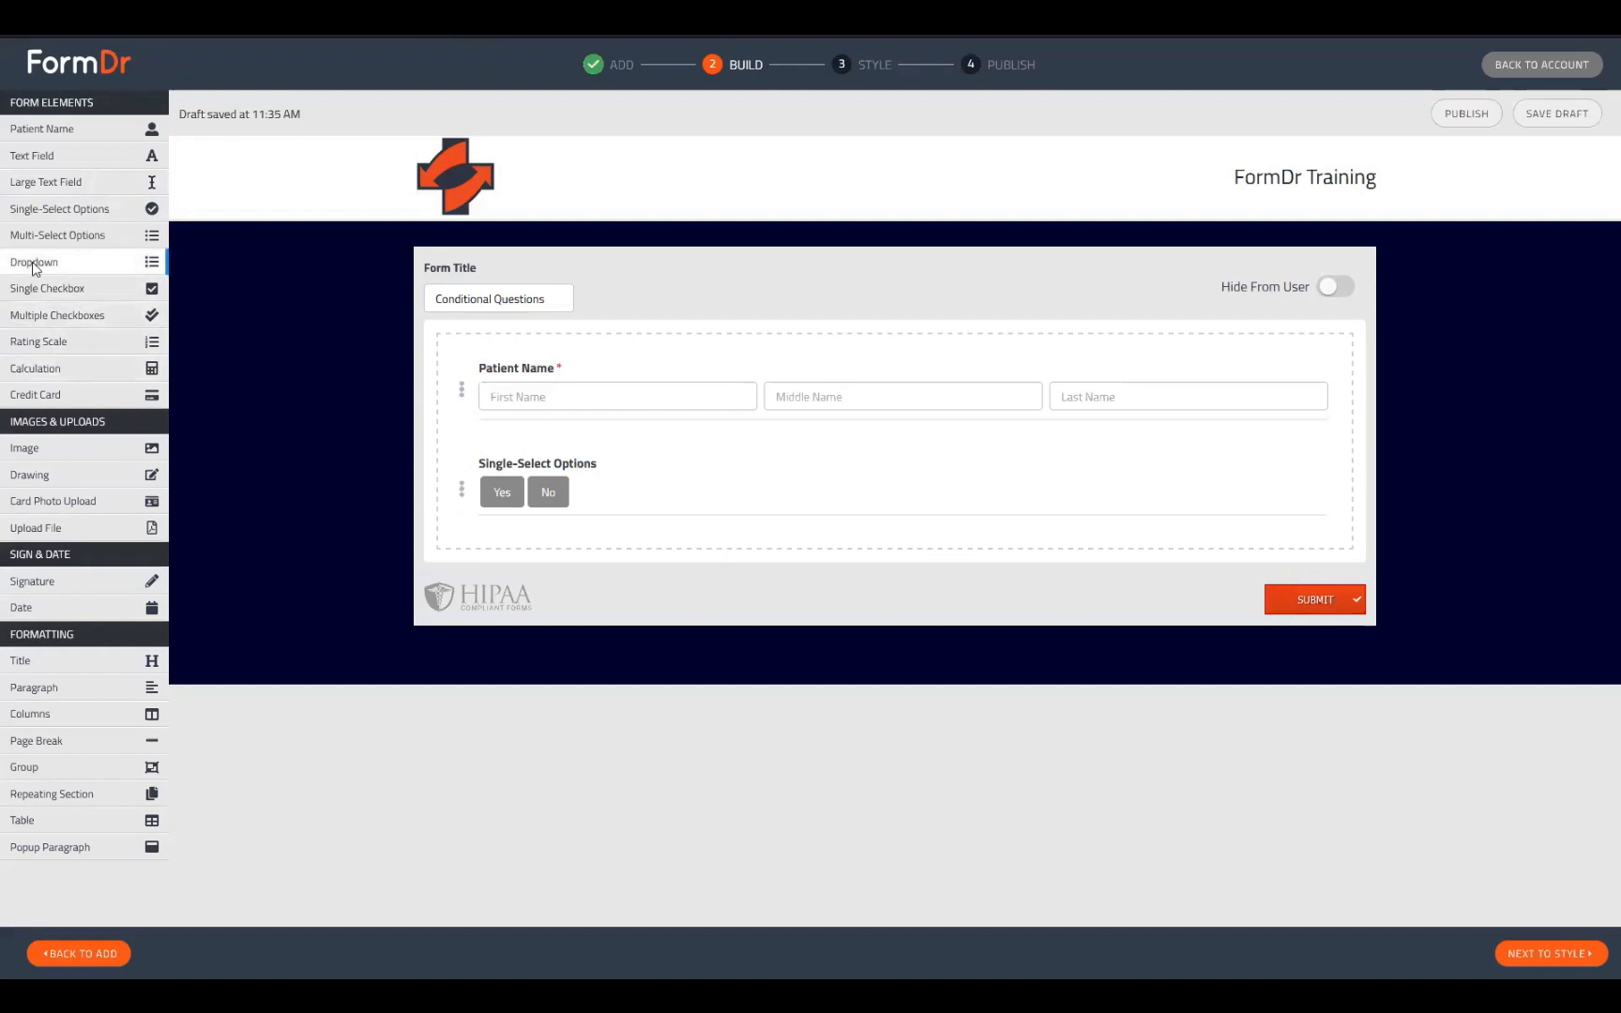
Add a trial Dropdown field below the single-select field, view its options, and delete the field
left_click(80, 262)
left_click(527, 595)
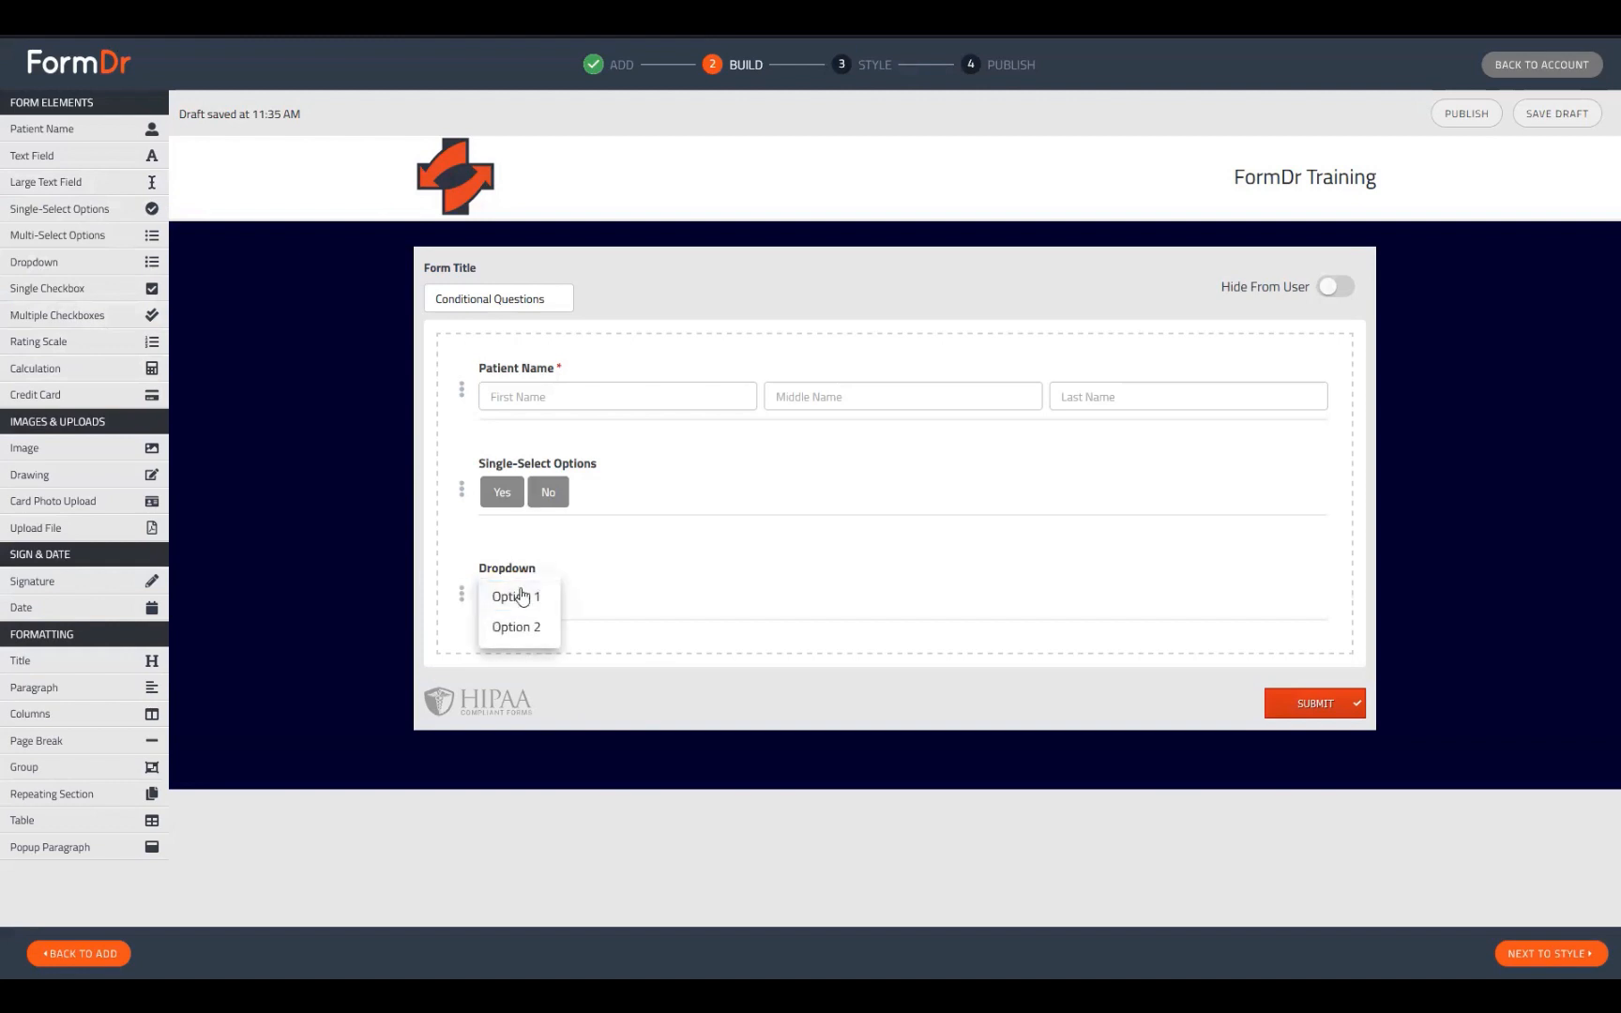
left_click(788, 546)
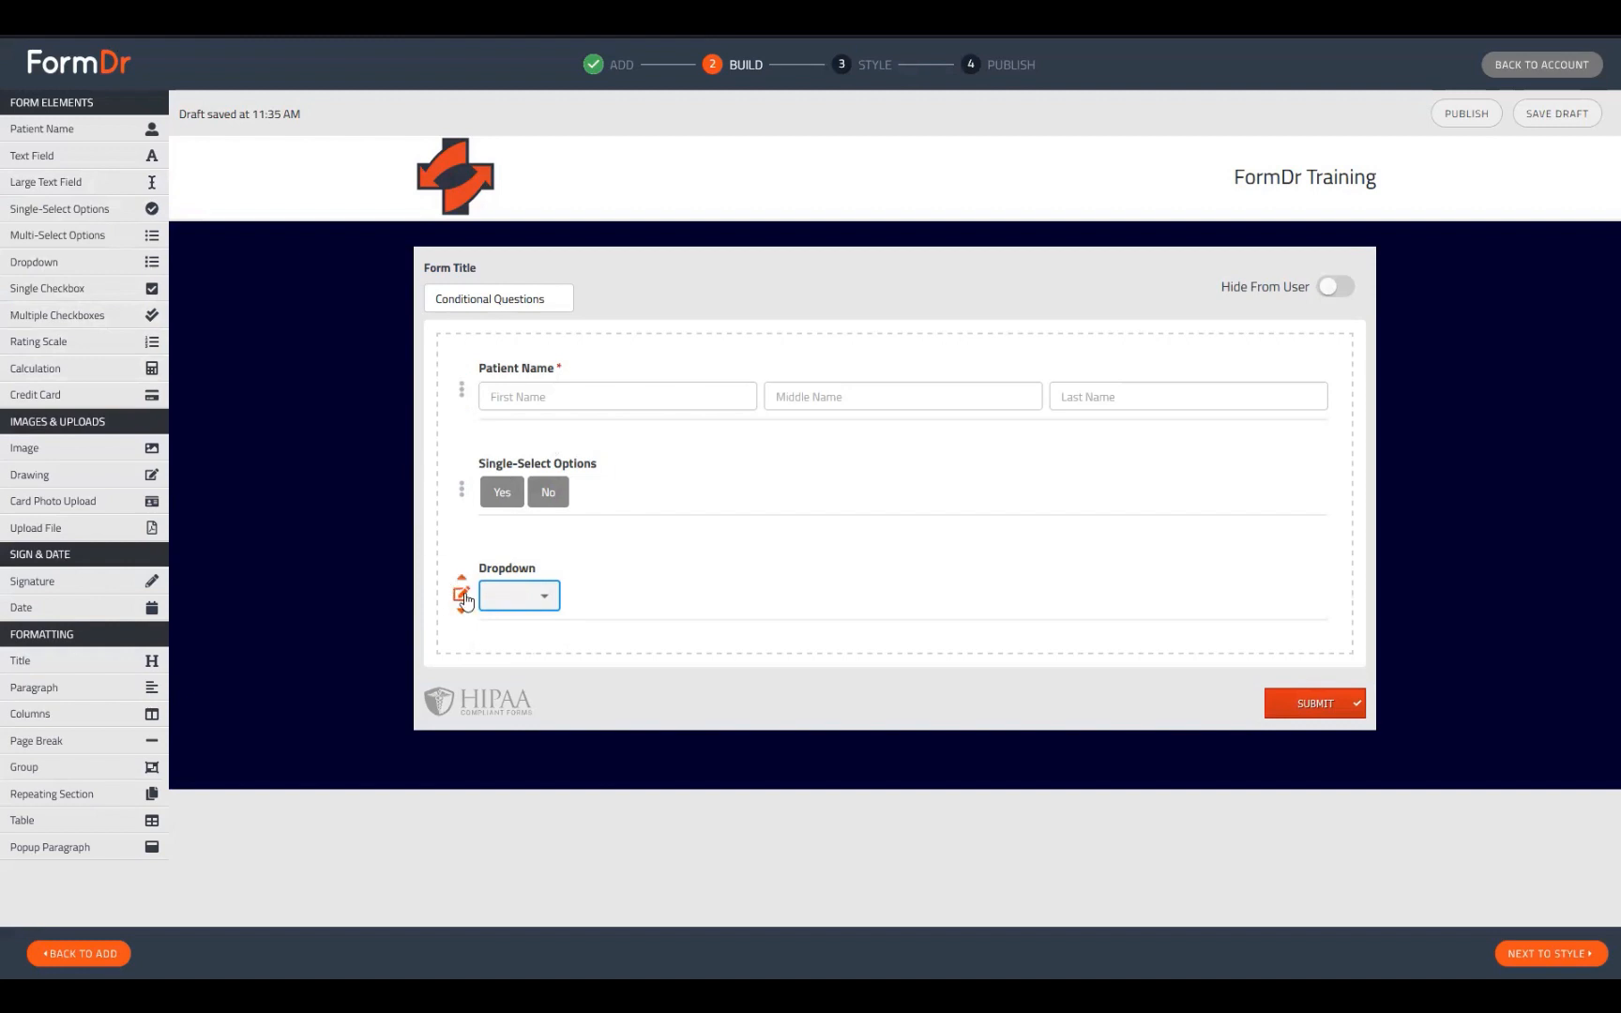
left_click(461, 594)
left_click(1174, 663)
left_click(892, 532)
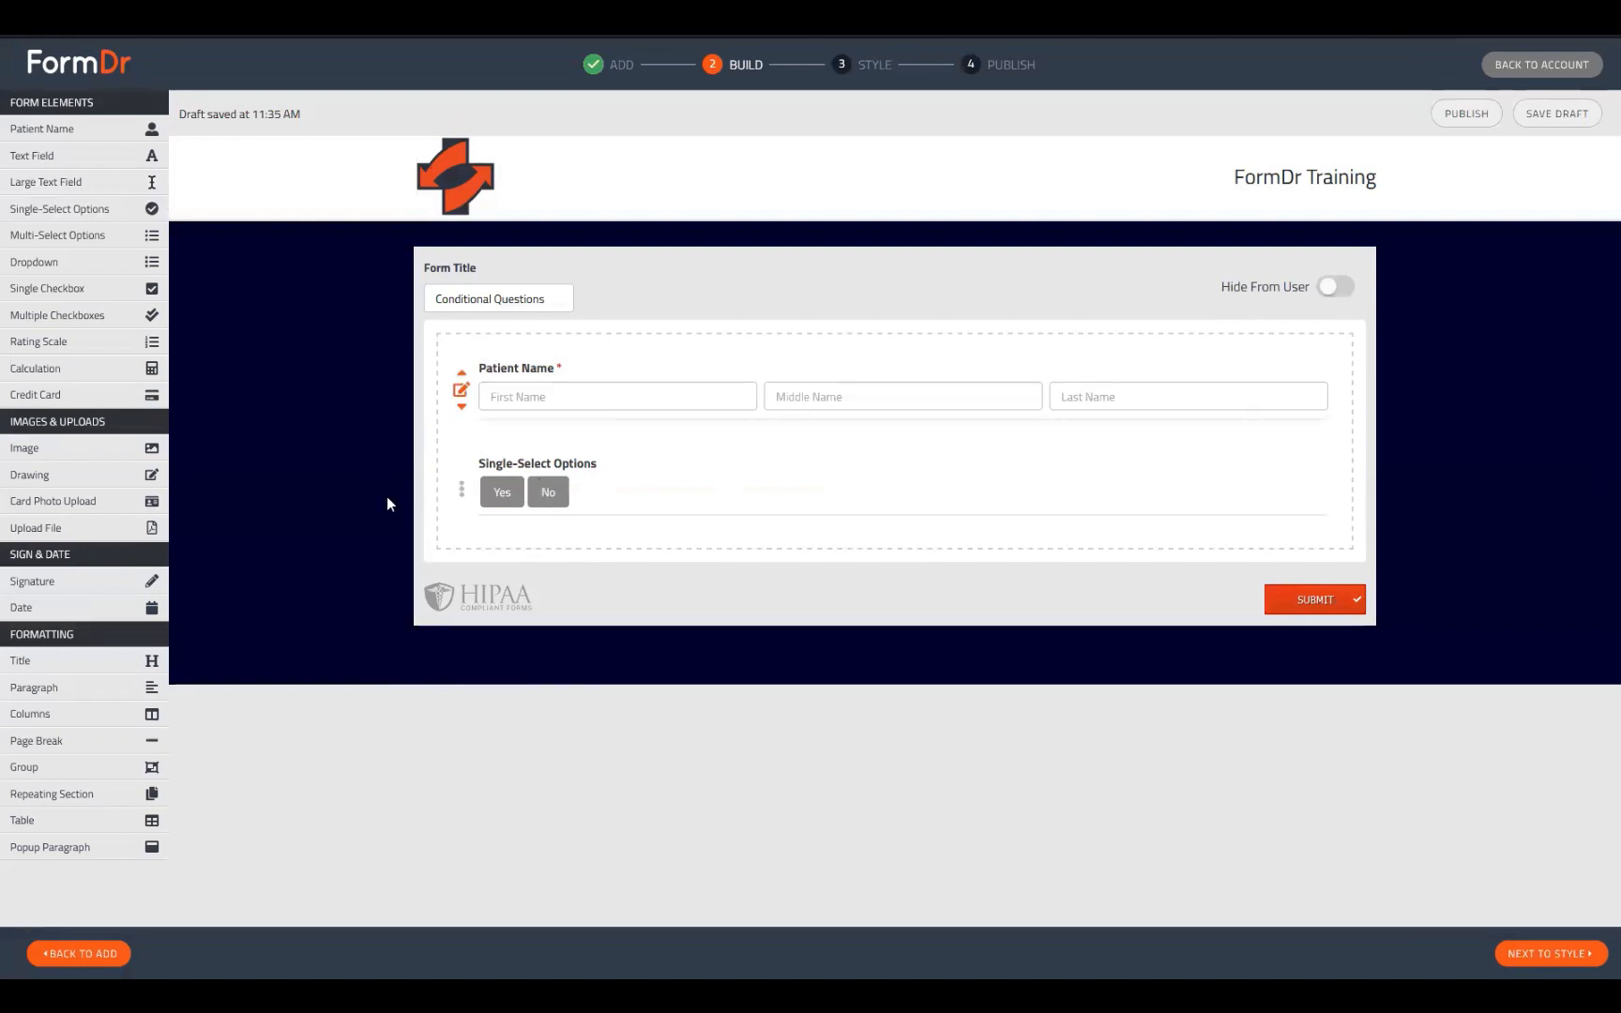
Set the single-select field's title to "Is the patient a minor (under 18 years of age)?"
left_click(460, 490)
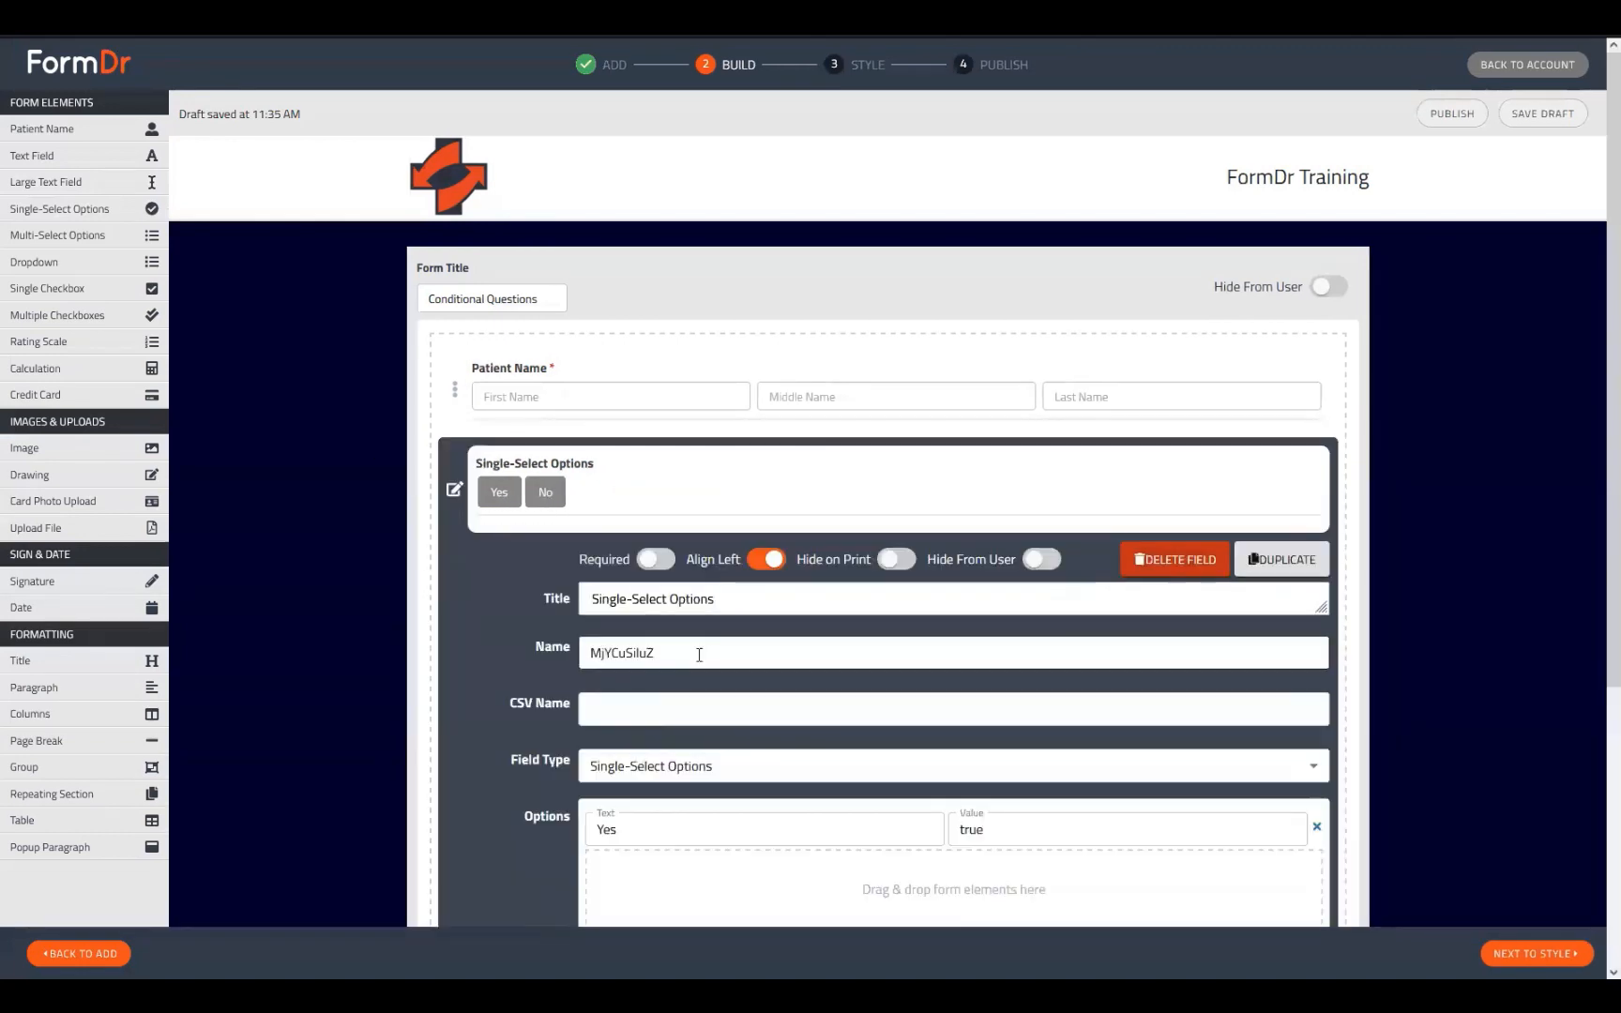
key("ctrl+a")
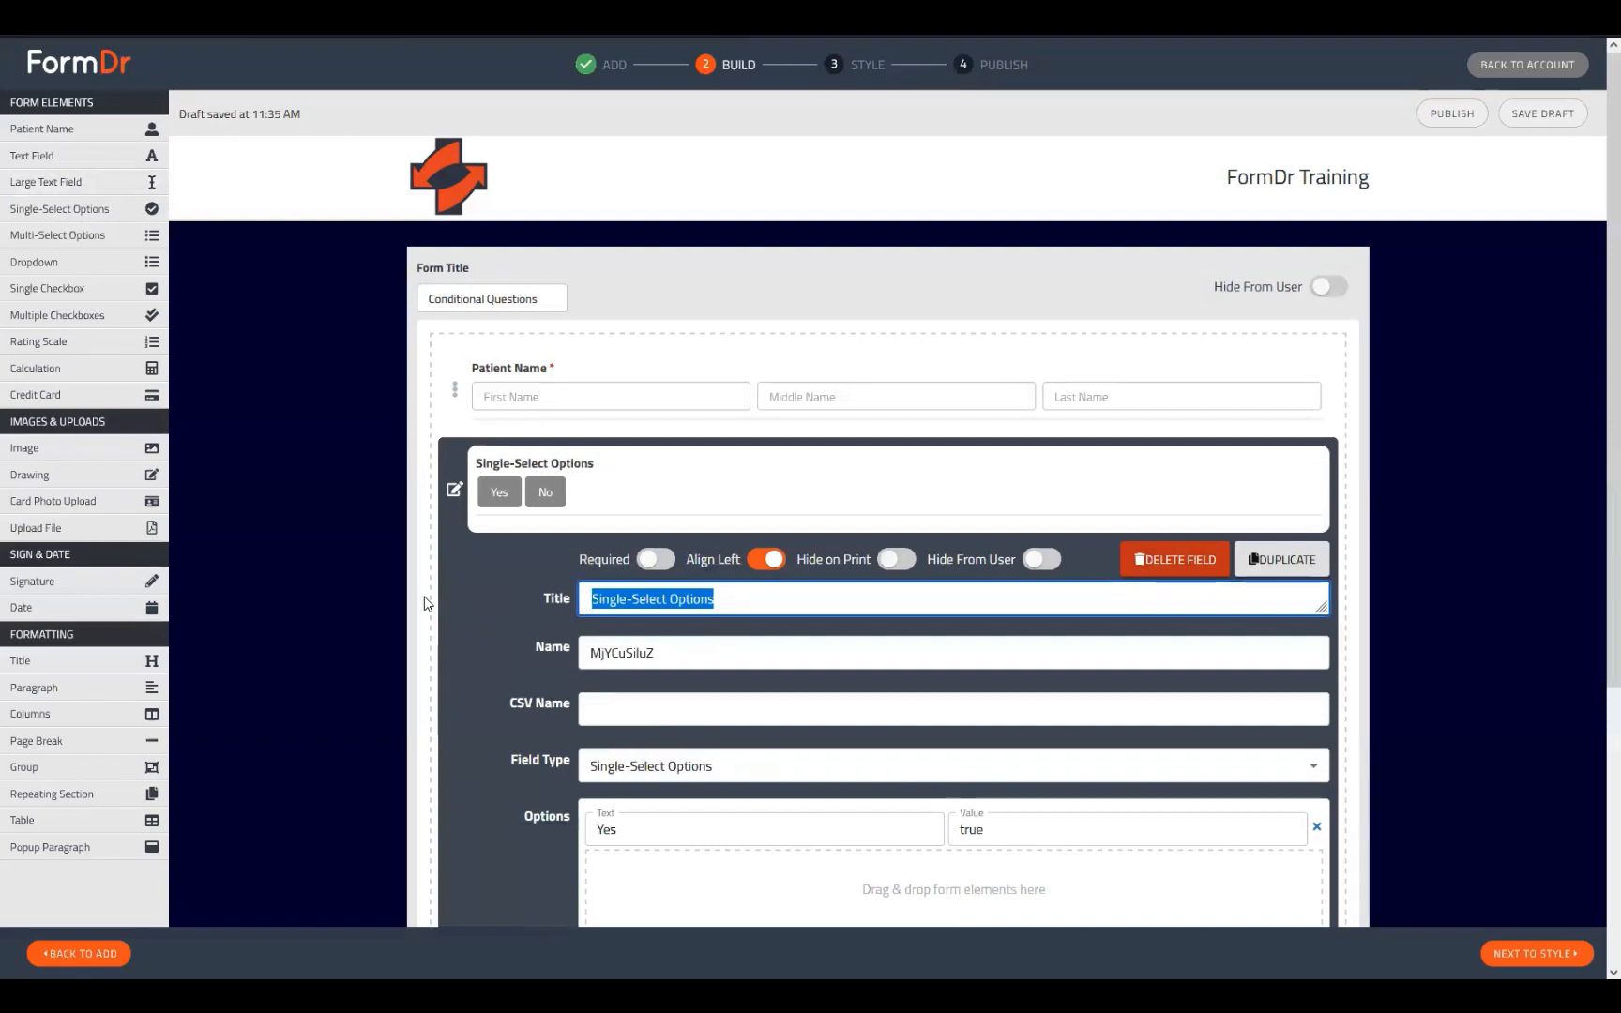
type("Is th")
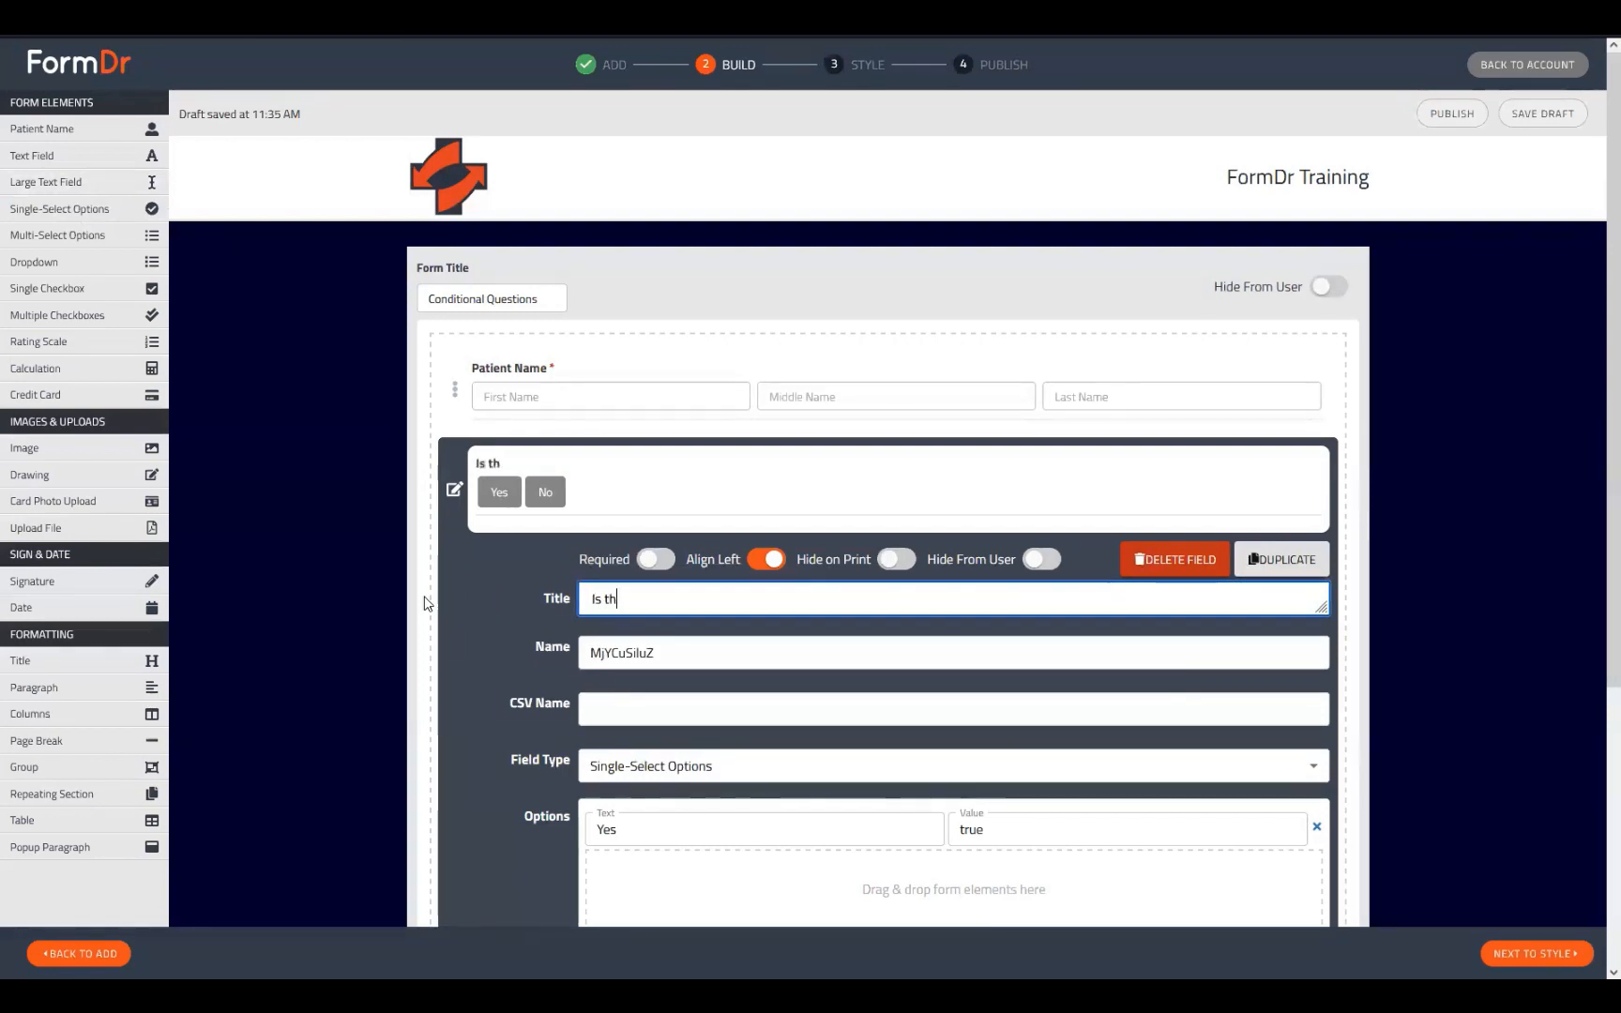
type("e patient a minor")
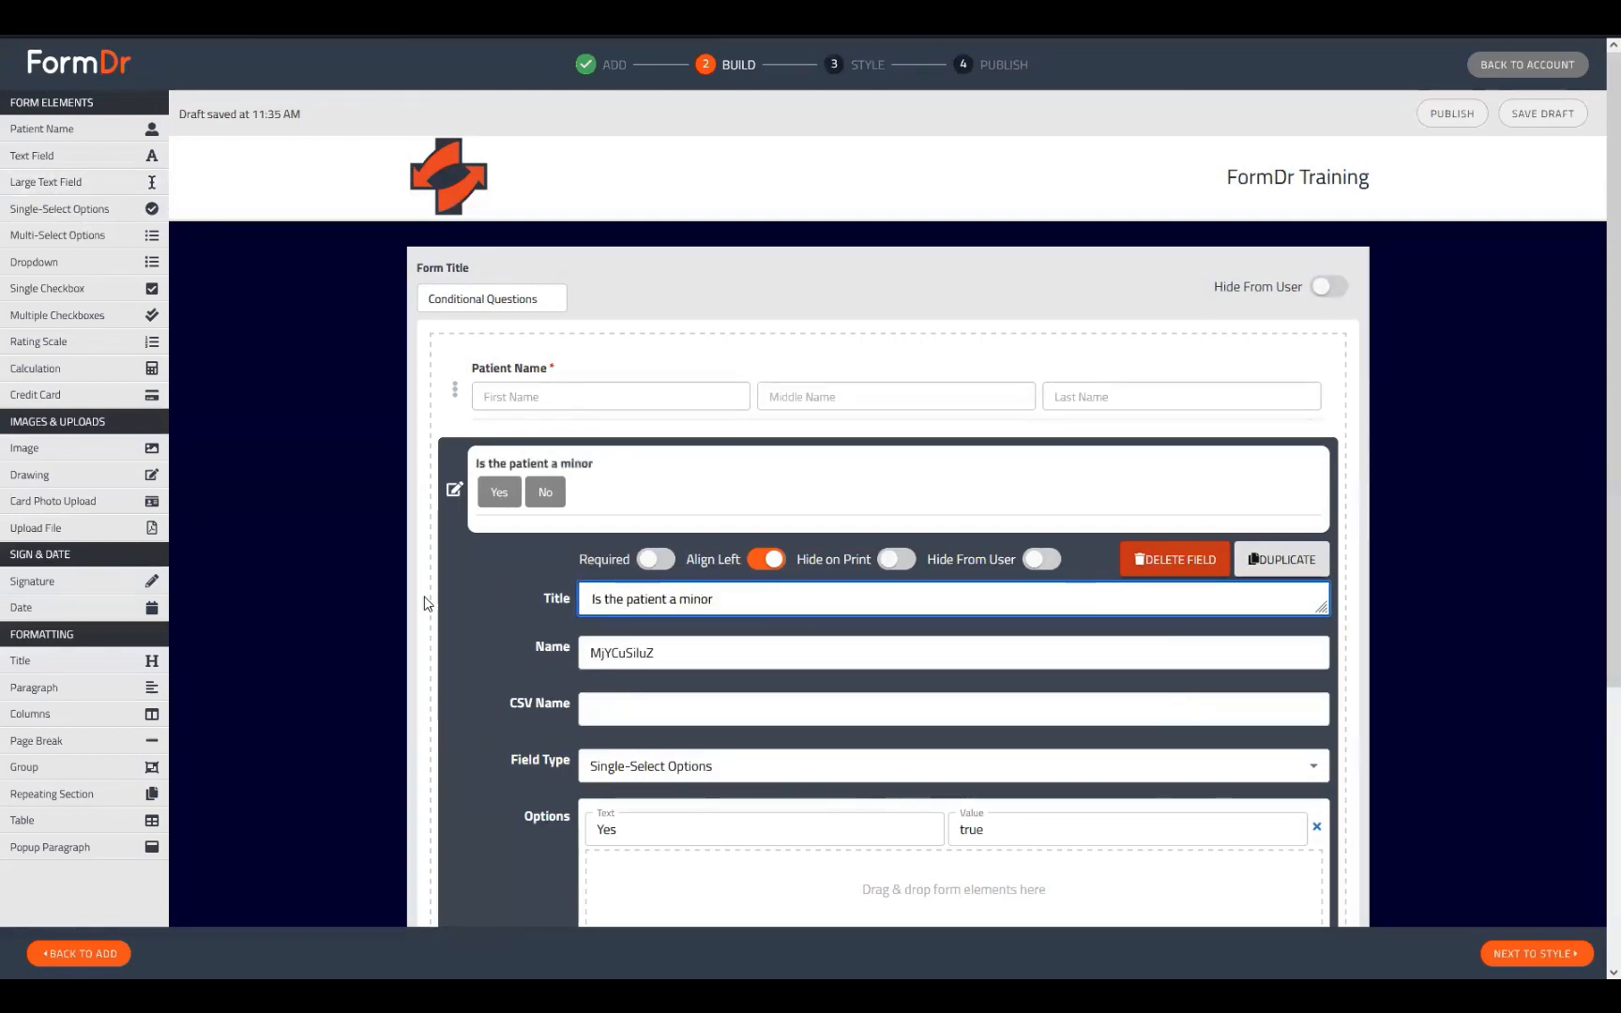
type(" (unde")
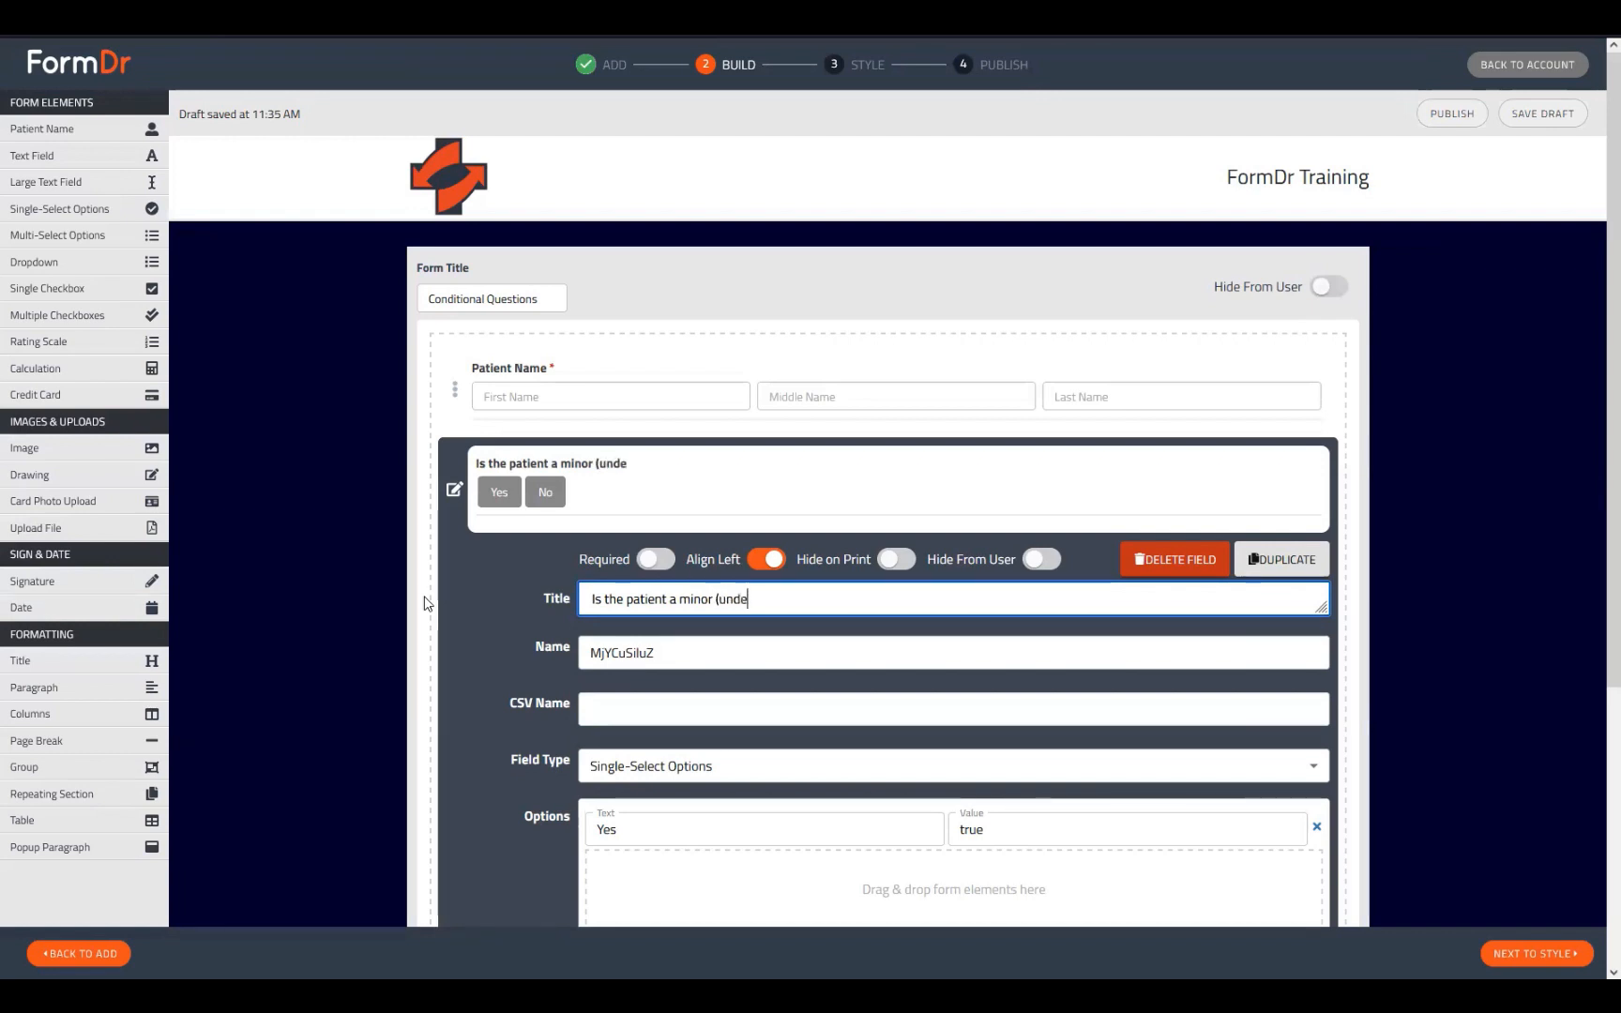
type("r 18 years of age)?")
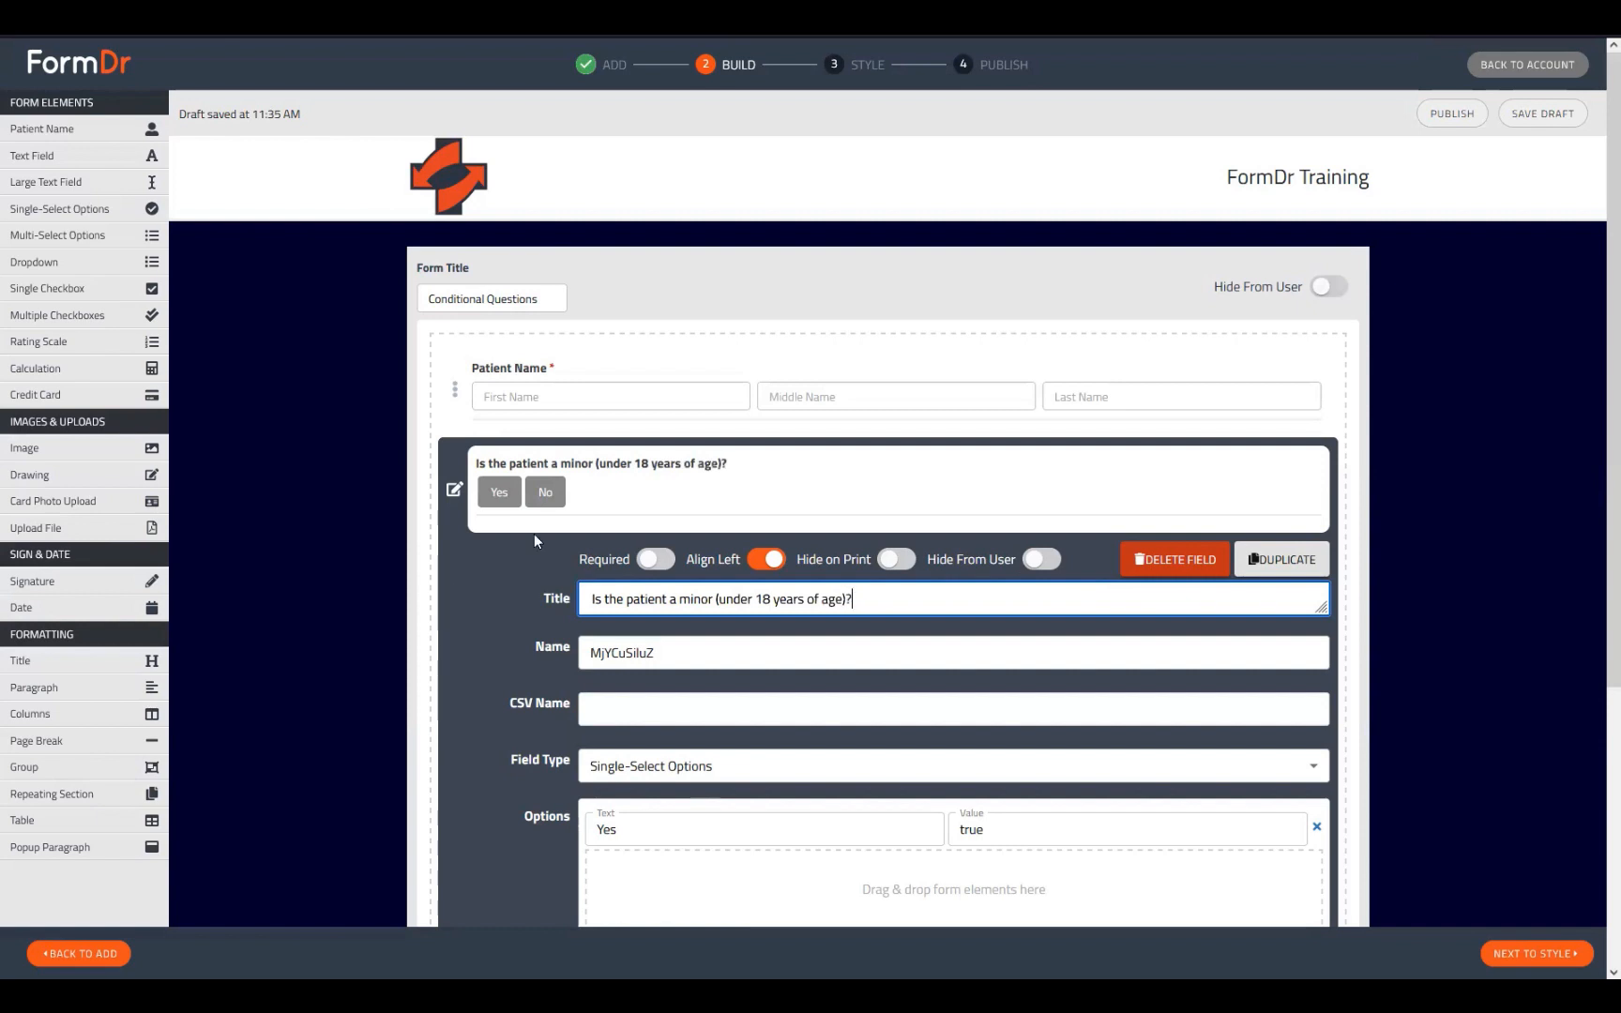
Place a Columns element in the conditional area under the question's Yes option
scroll(535, 542, "down", 5)
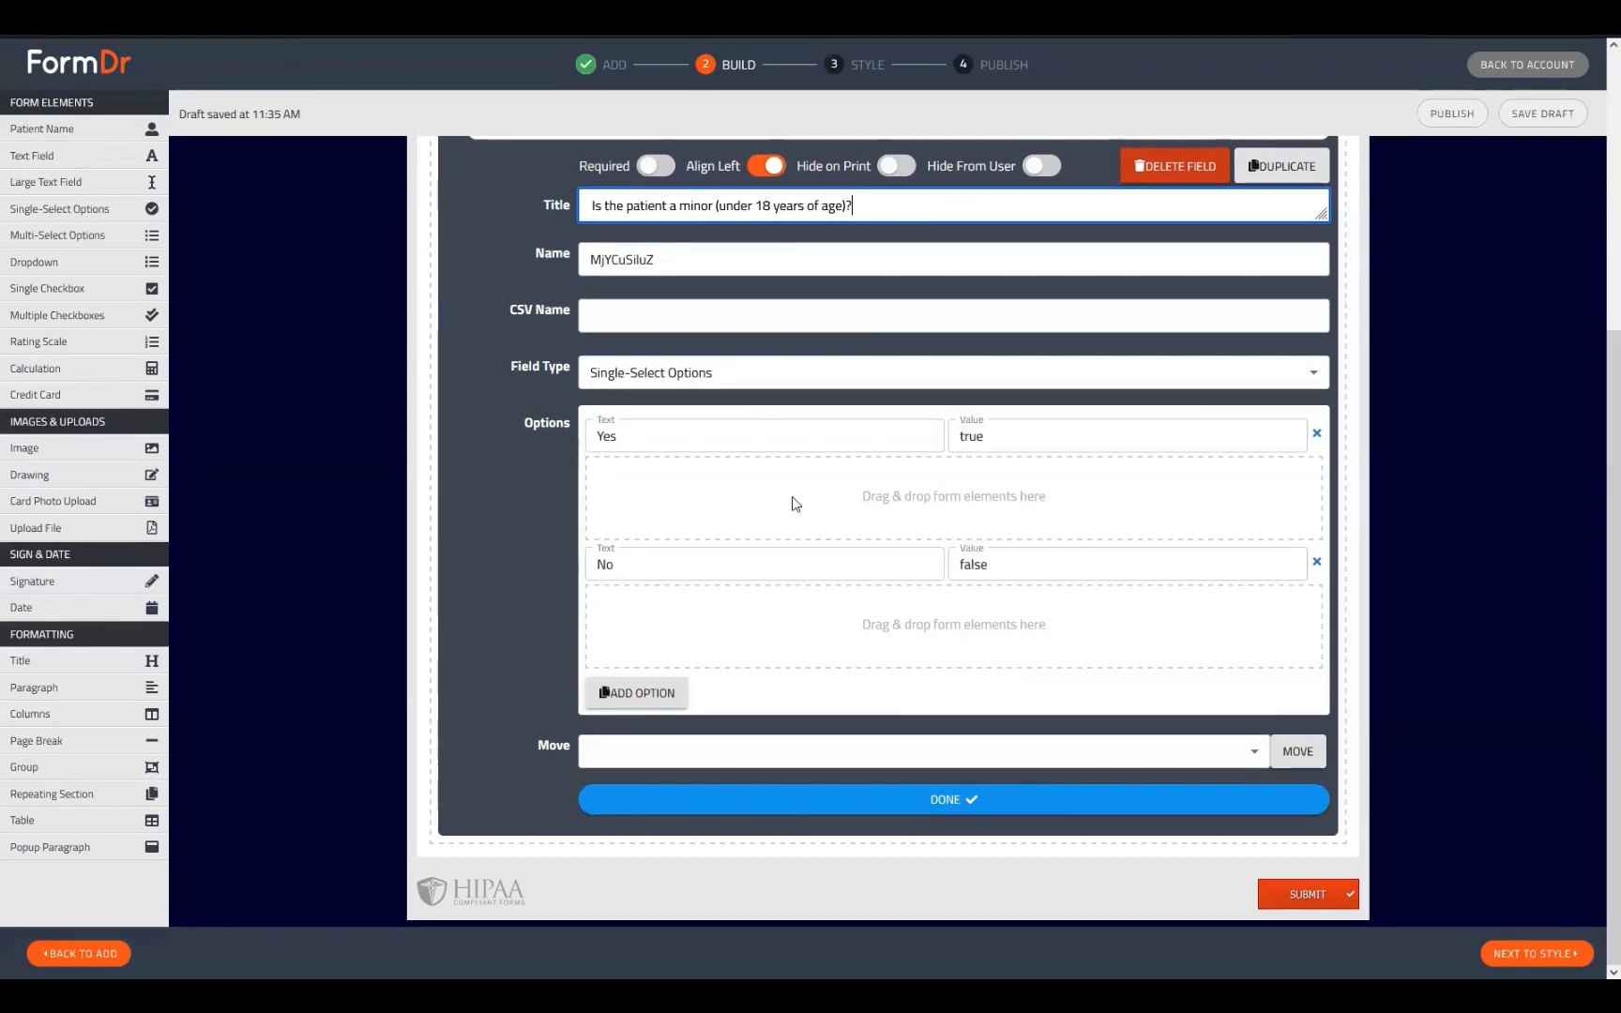
scroll(765, 619, "up", 2)
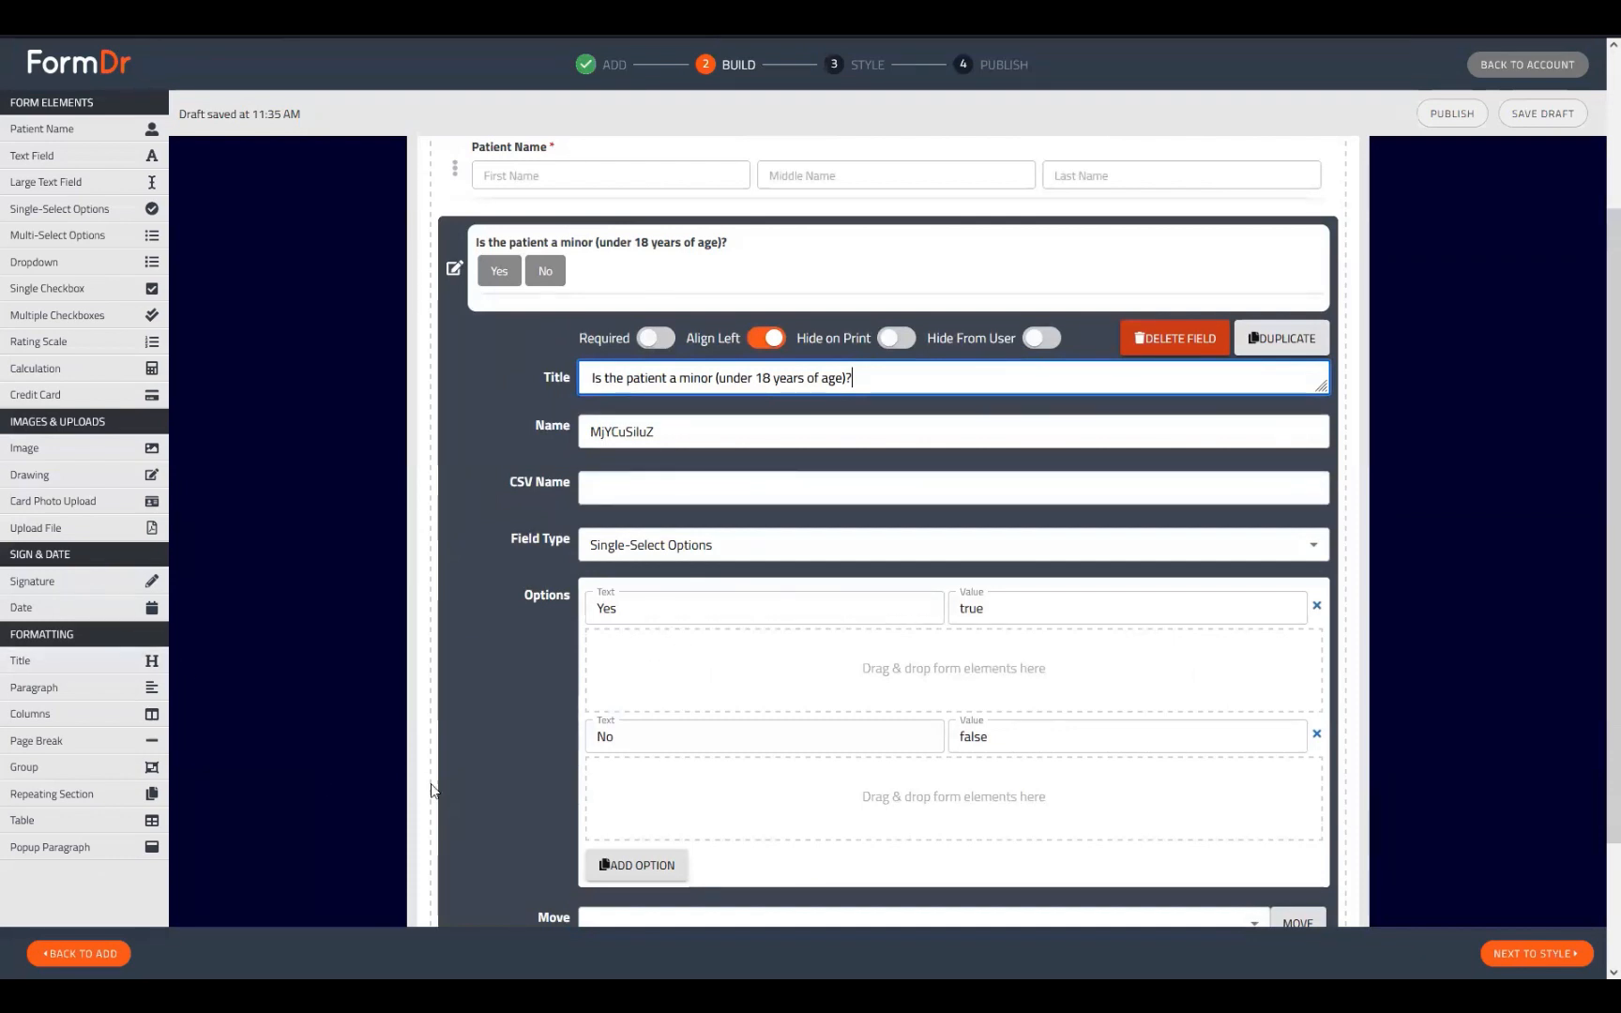
left_click_drag(30, 718, 657, 677)
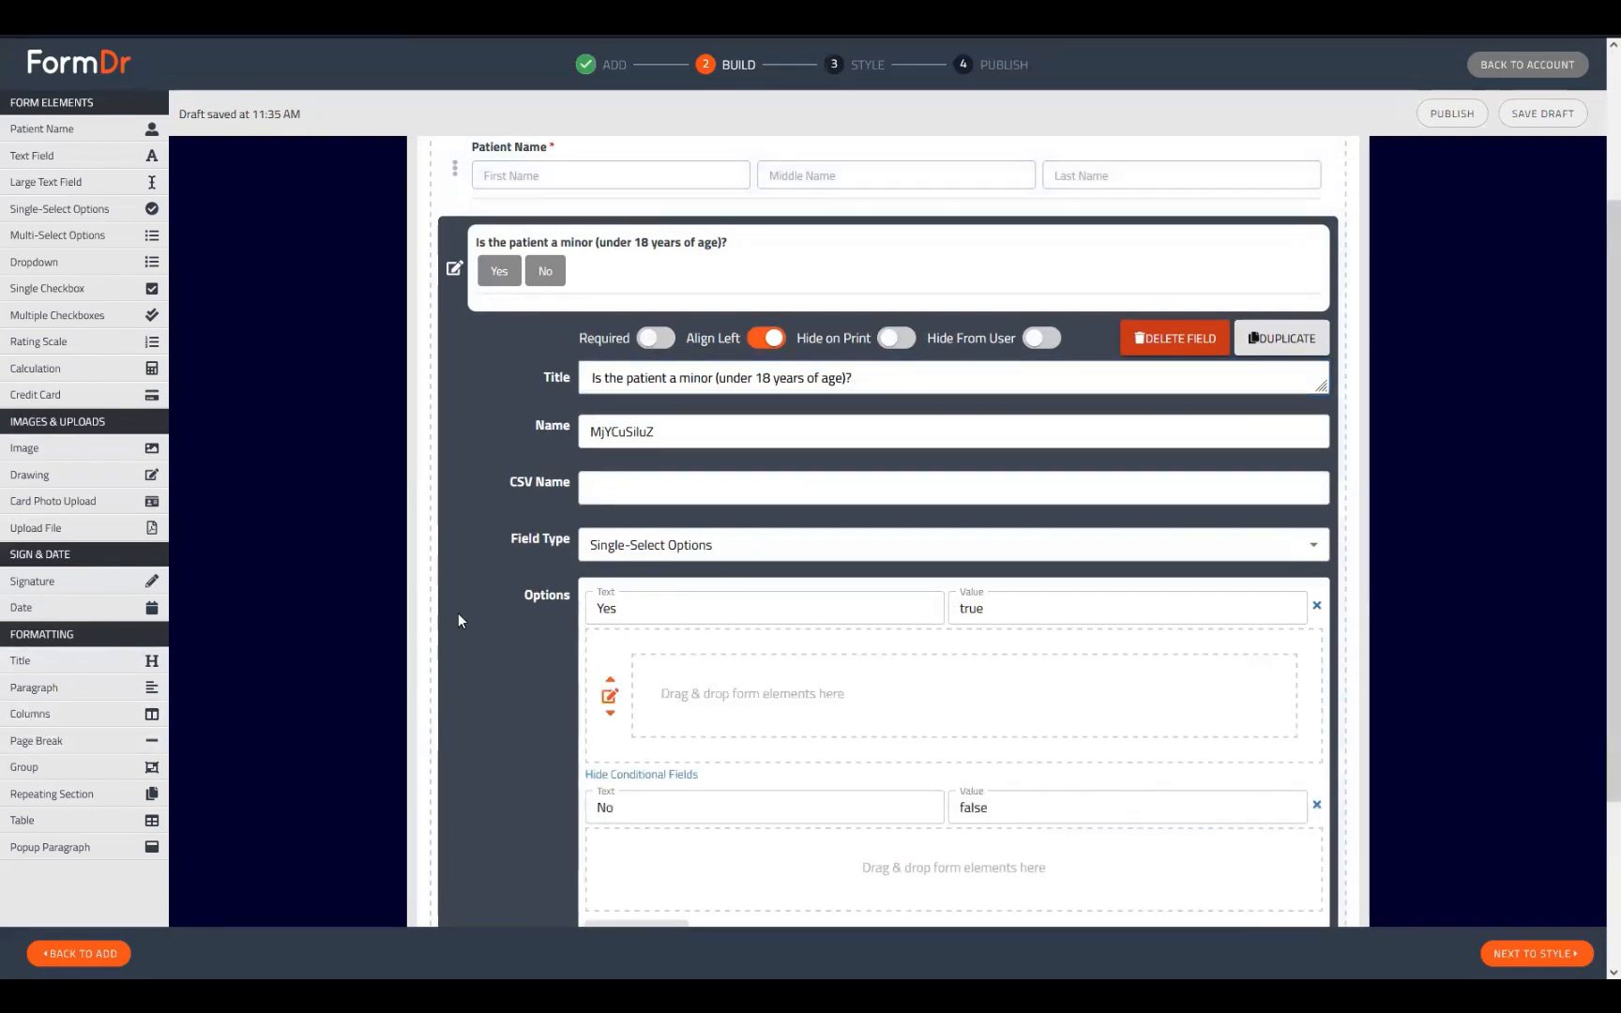
Hide the conditional fields under the Yes option and close the minor question's settings
scroll(520, 724, "down", 3)
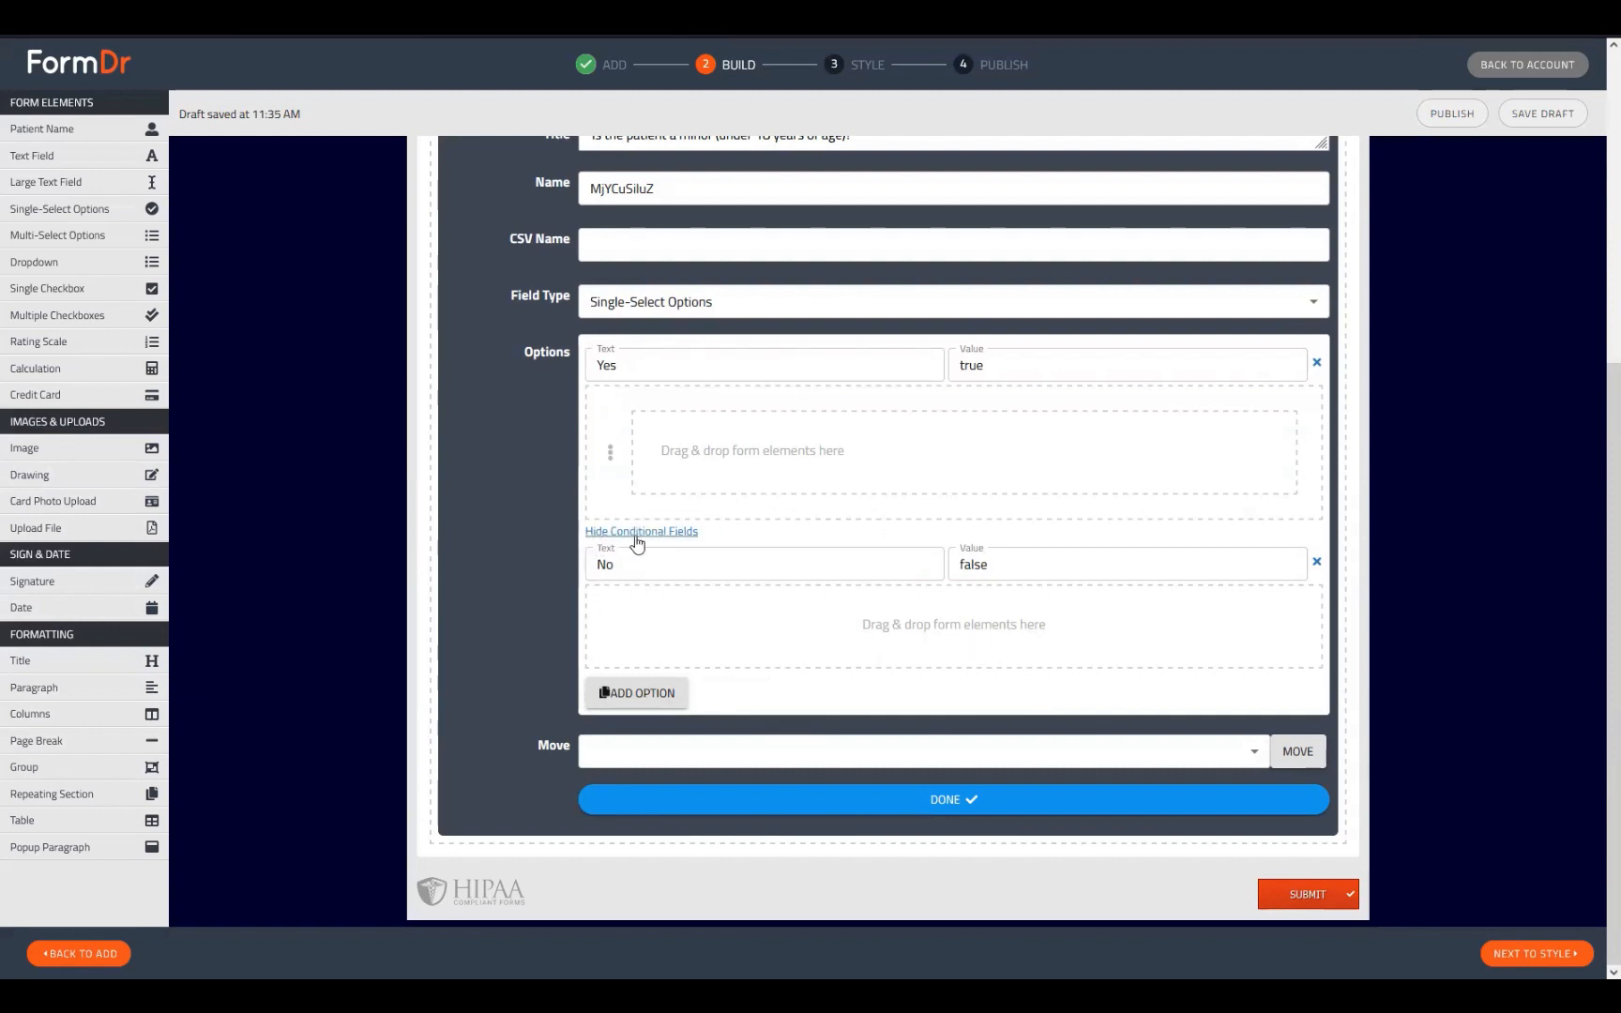
mouse_move(620, 474)
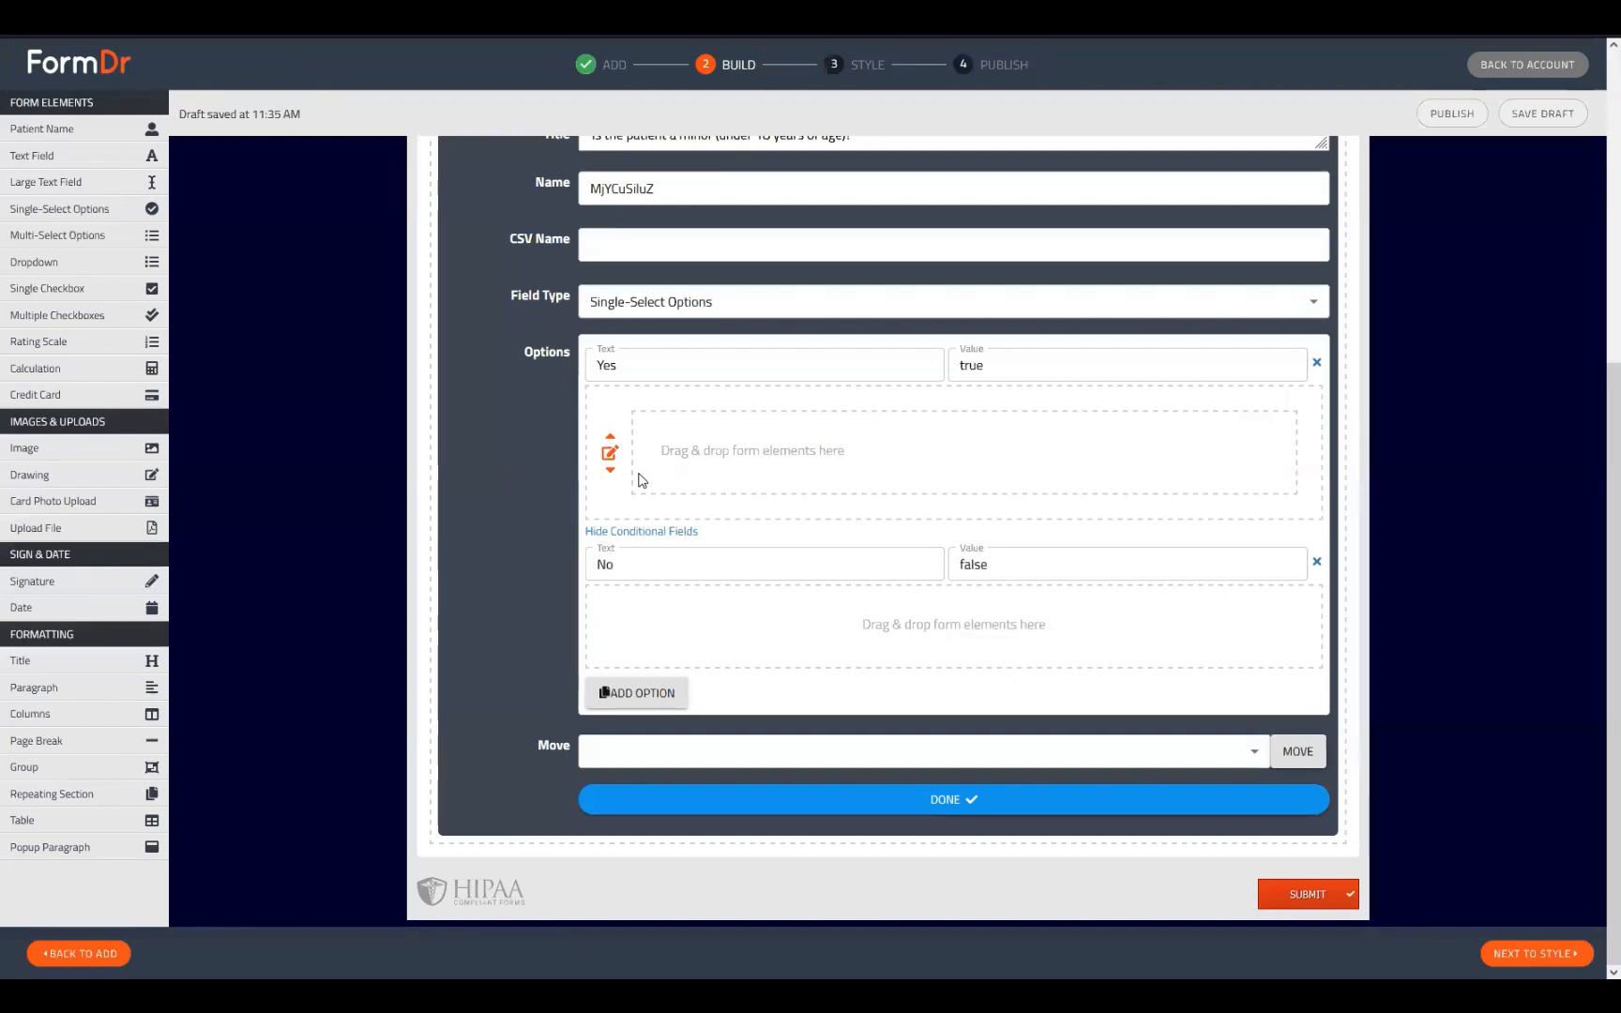
left_click(644, 531)
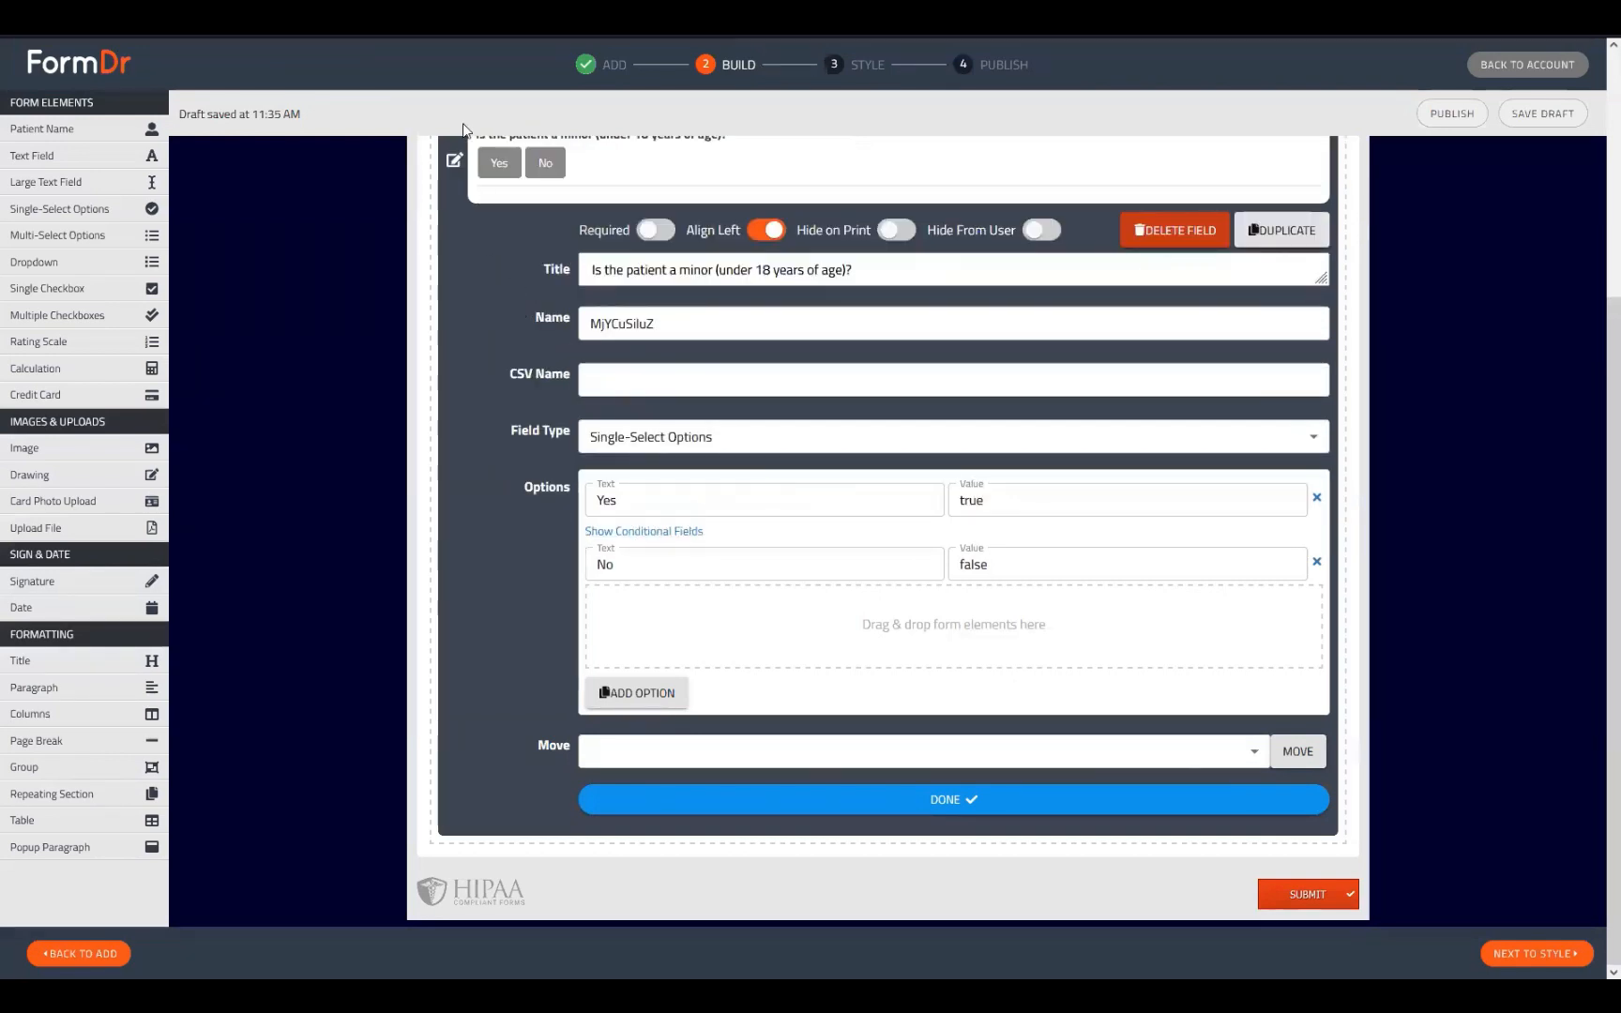
left_click(455, 161)
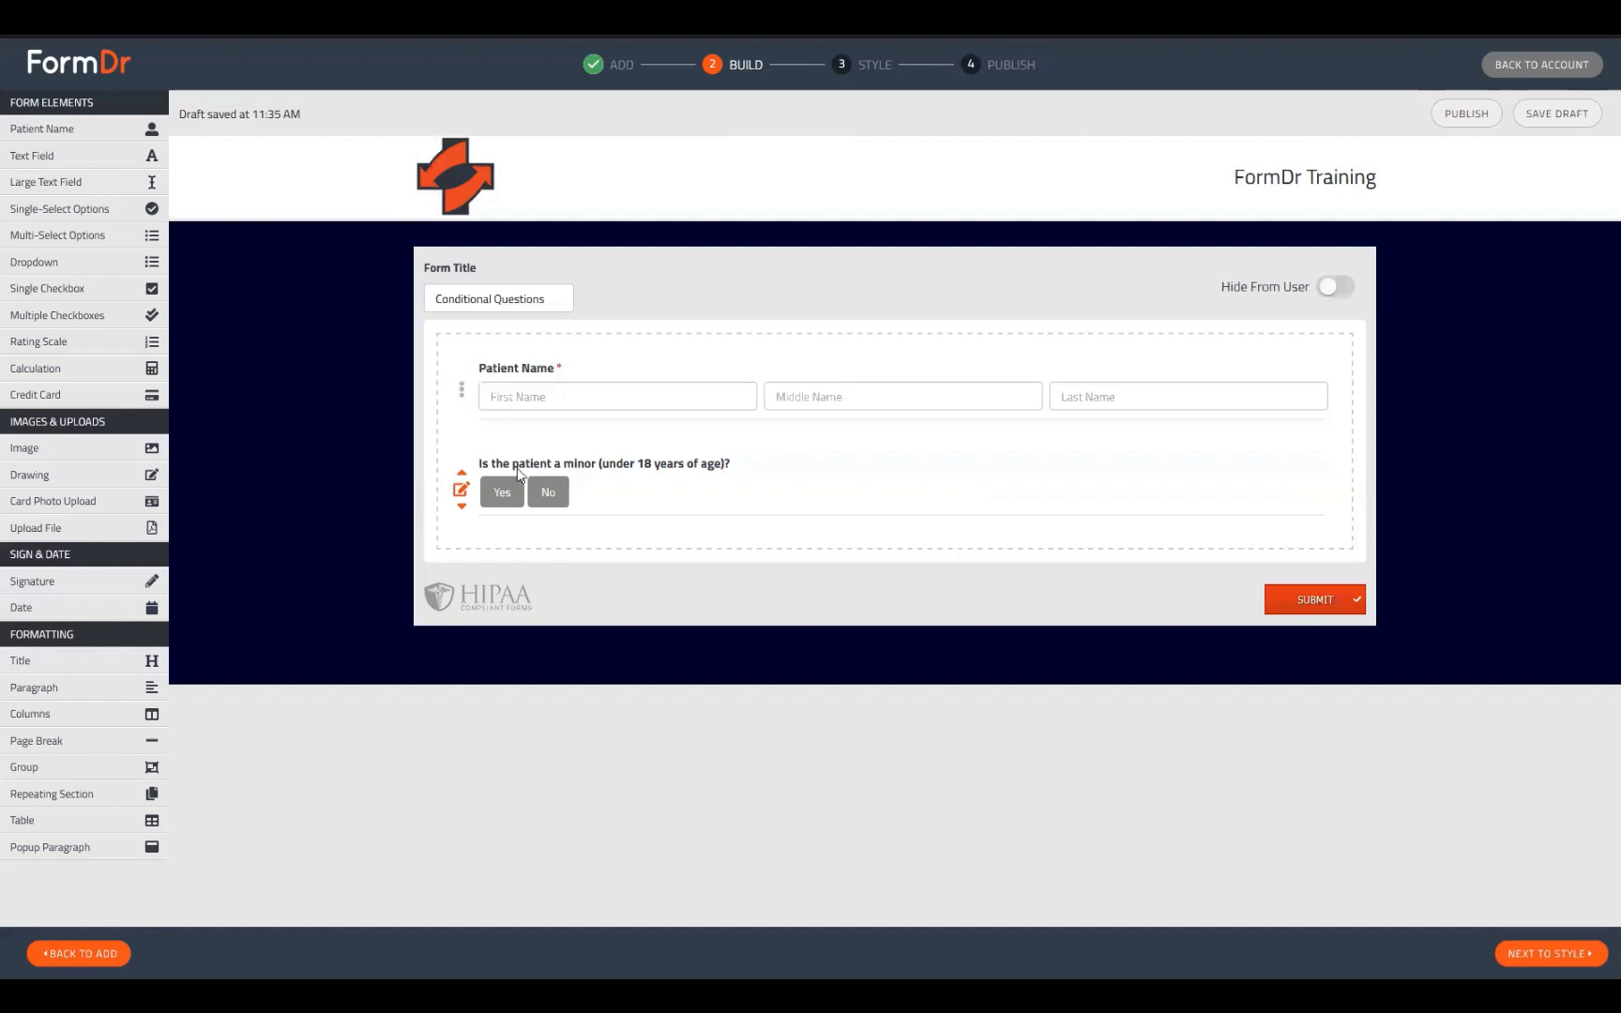
Add three Text Fields above the Columns element in the Yes option's conditional fields and finish editing the question
left_click(459, 492)
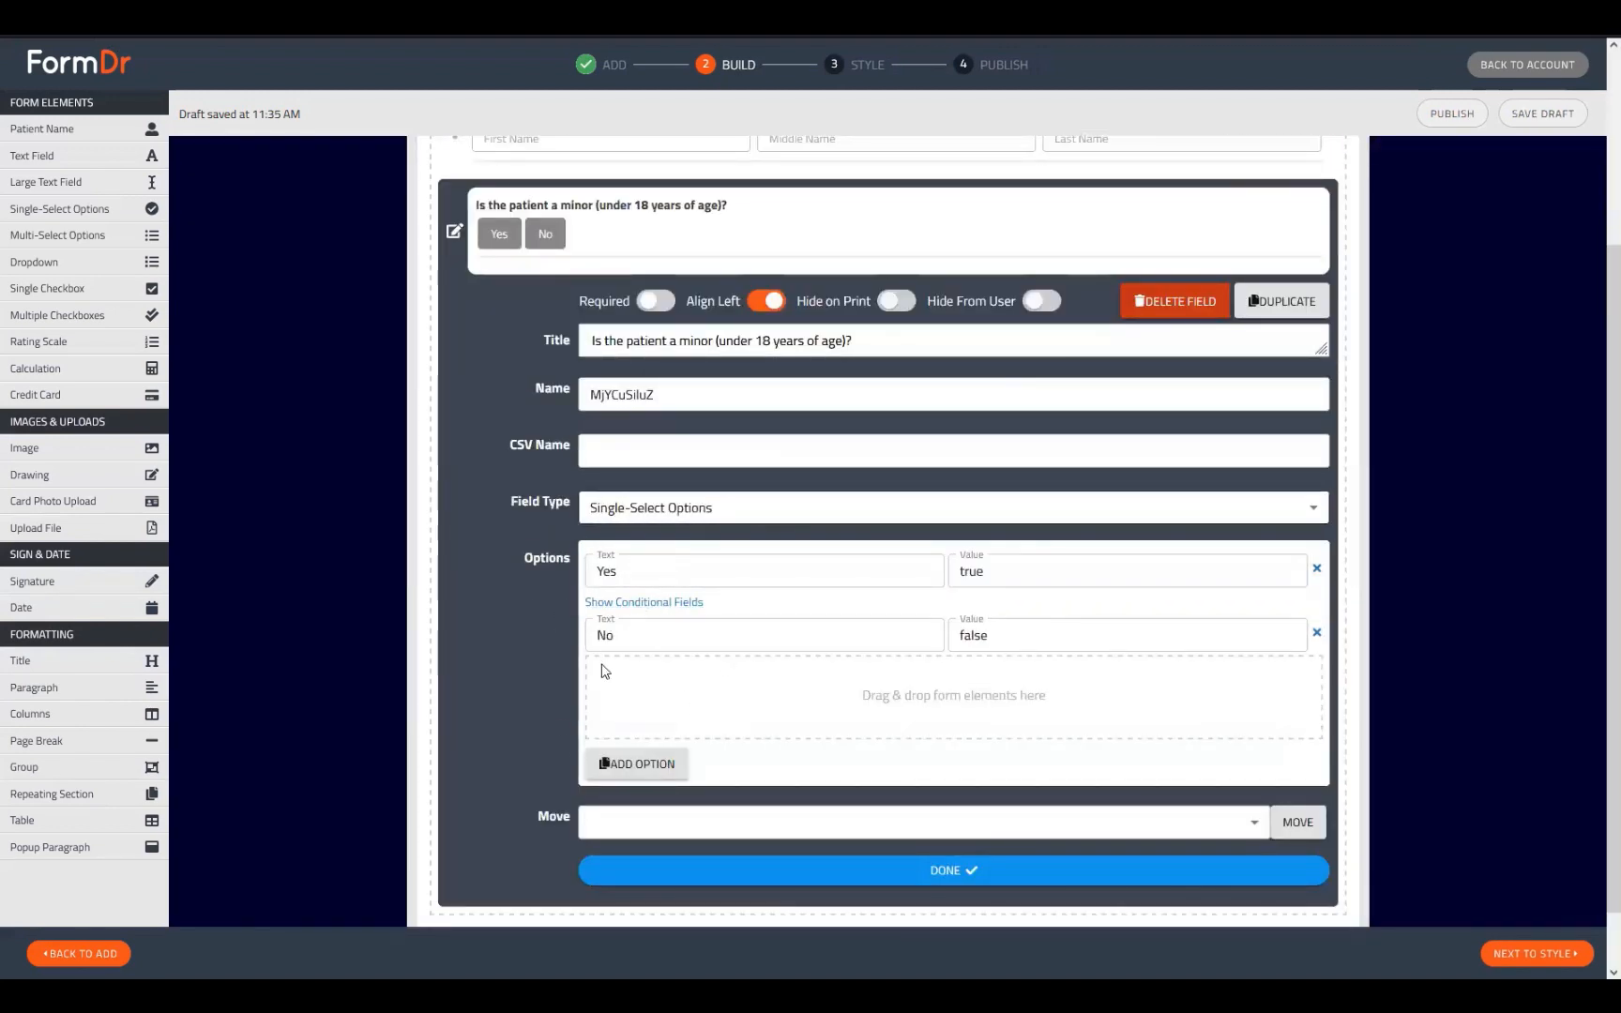
left_click(646, 605)
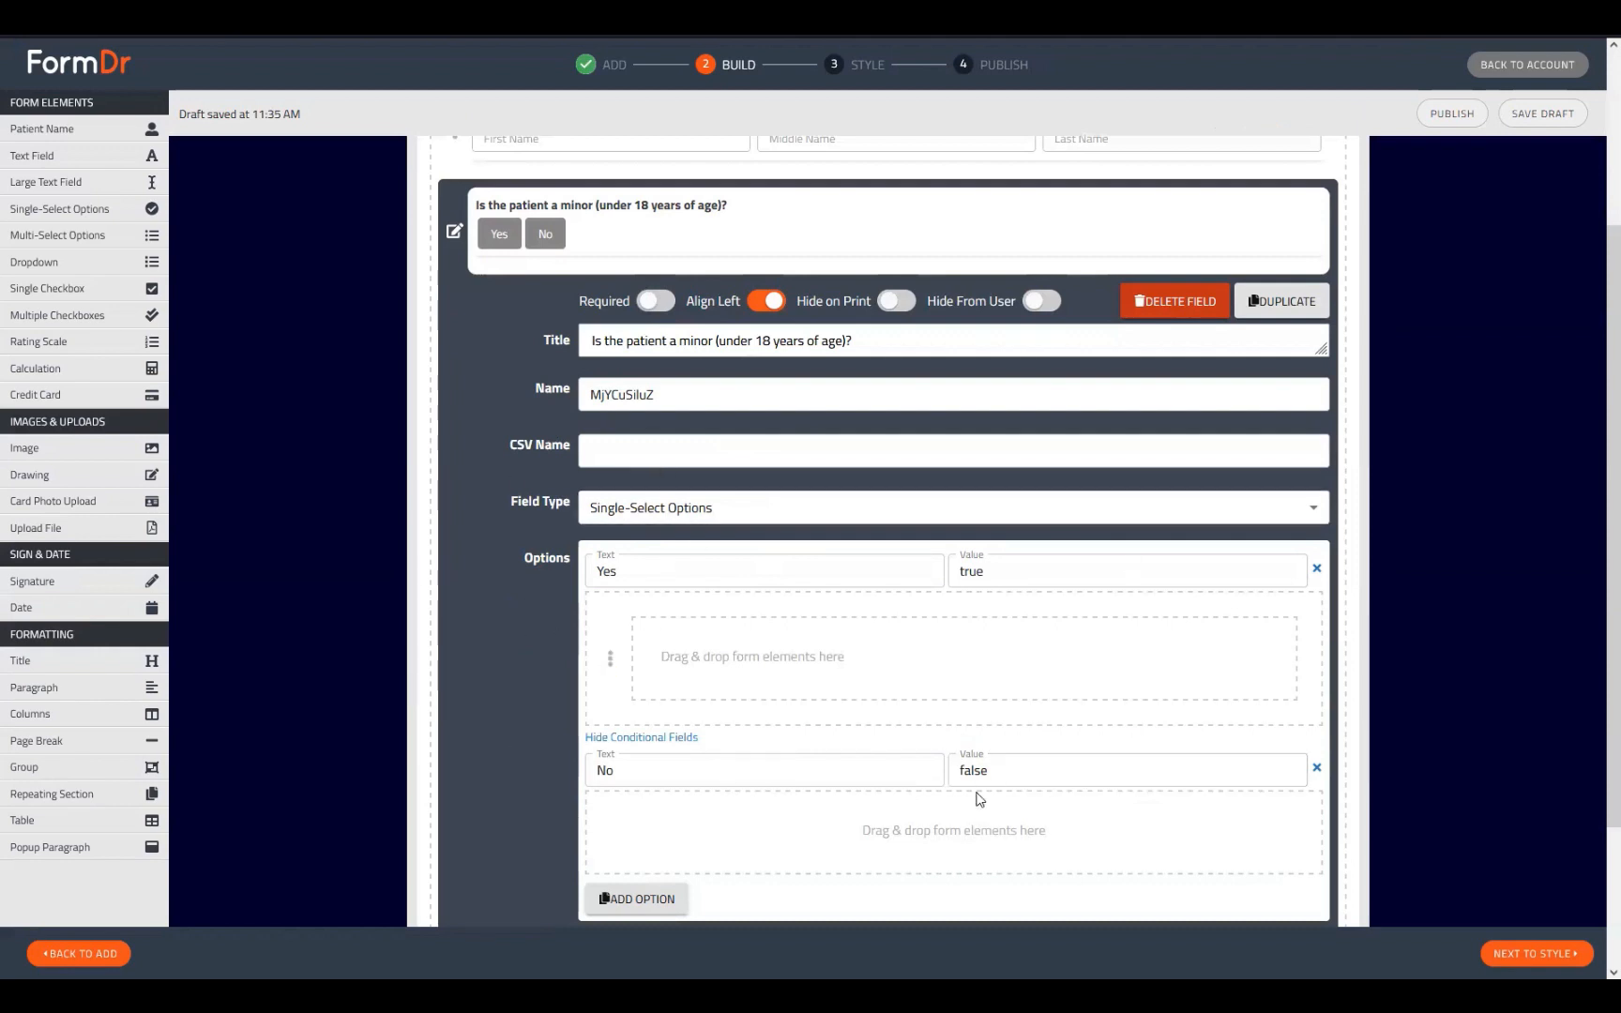
left_click_drag(31, 156, 668, 608)
left_click_drag(44, 161, 713, 656)
left_click_drag(47, 157, 735, 756)
scroll(1004, 487, "down", 3)
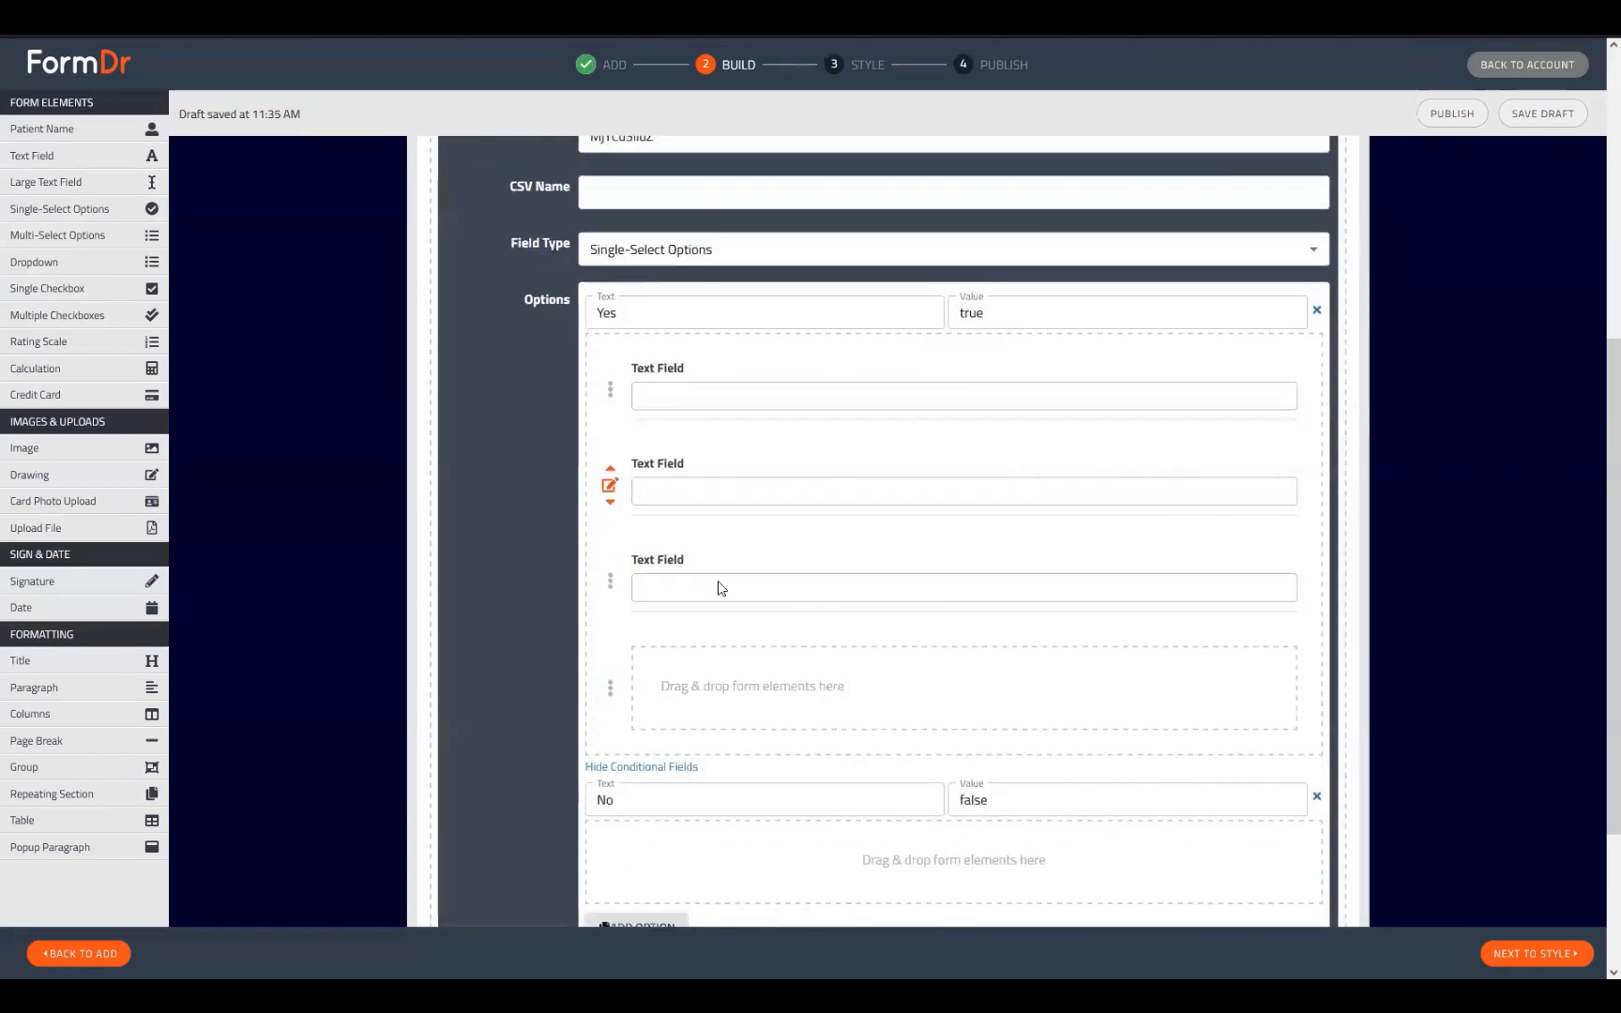
scroll(597, 800, "down", 5)
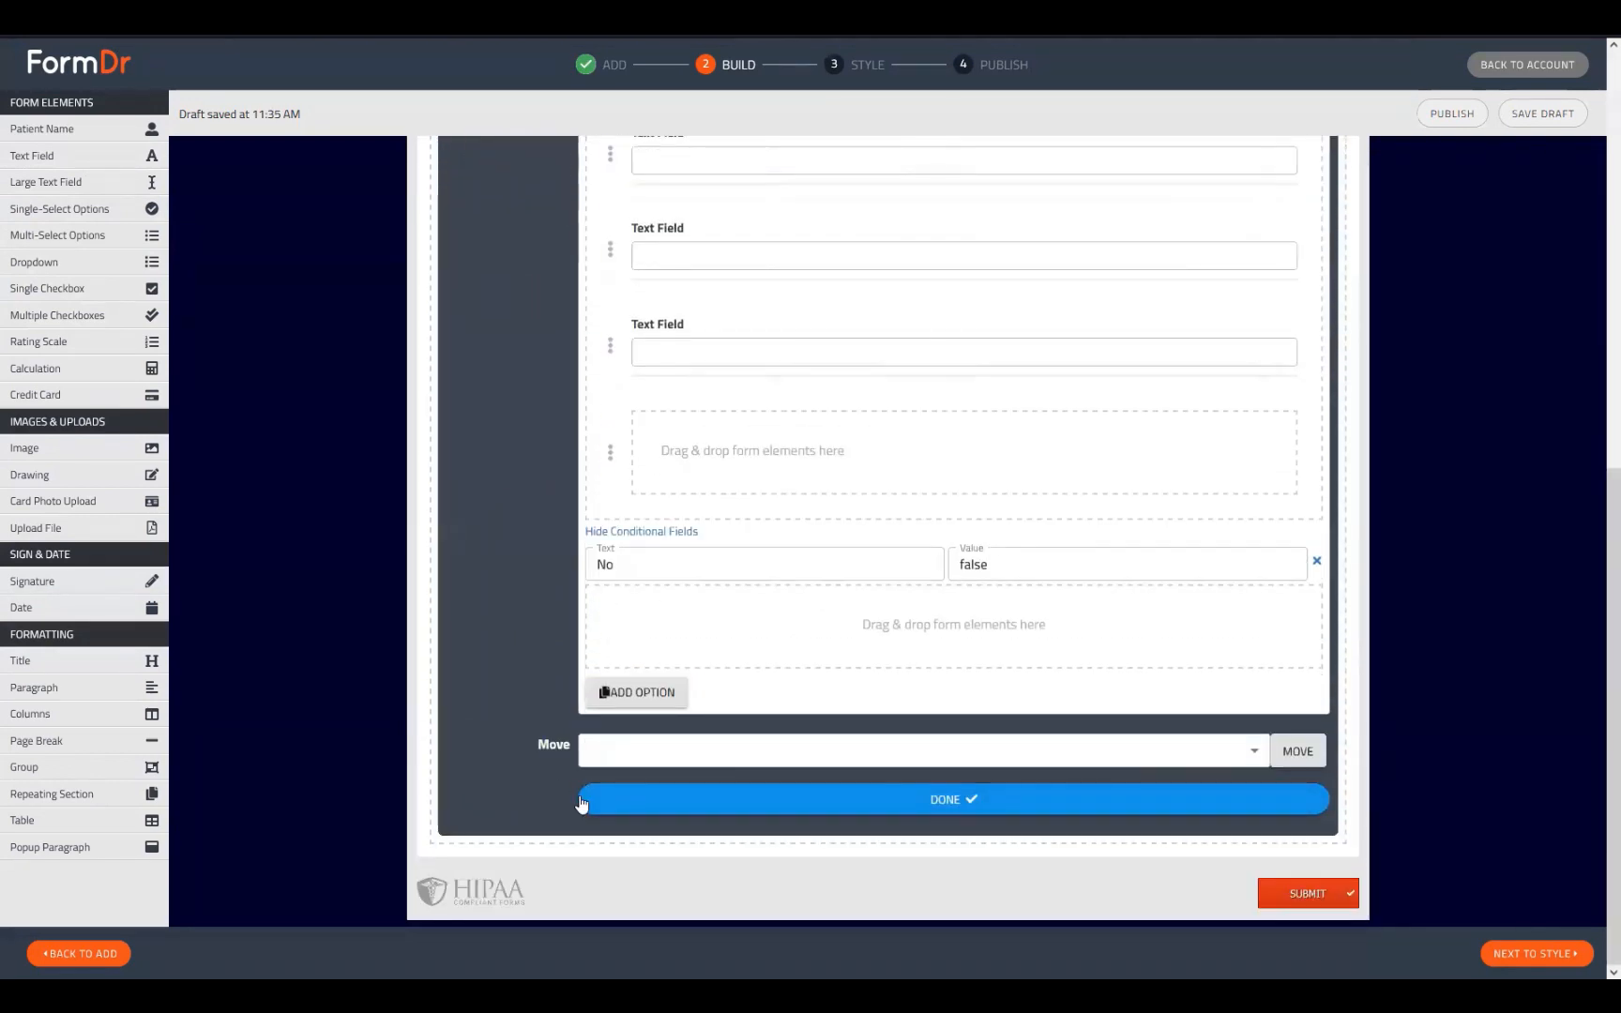
left_click(673, 797)
Preview the form in the Style stage by answering Yes to the minor question, and return to the Build stage
left_click(1519, 943)
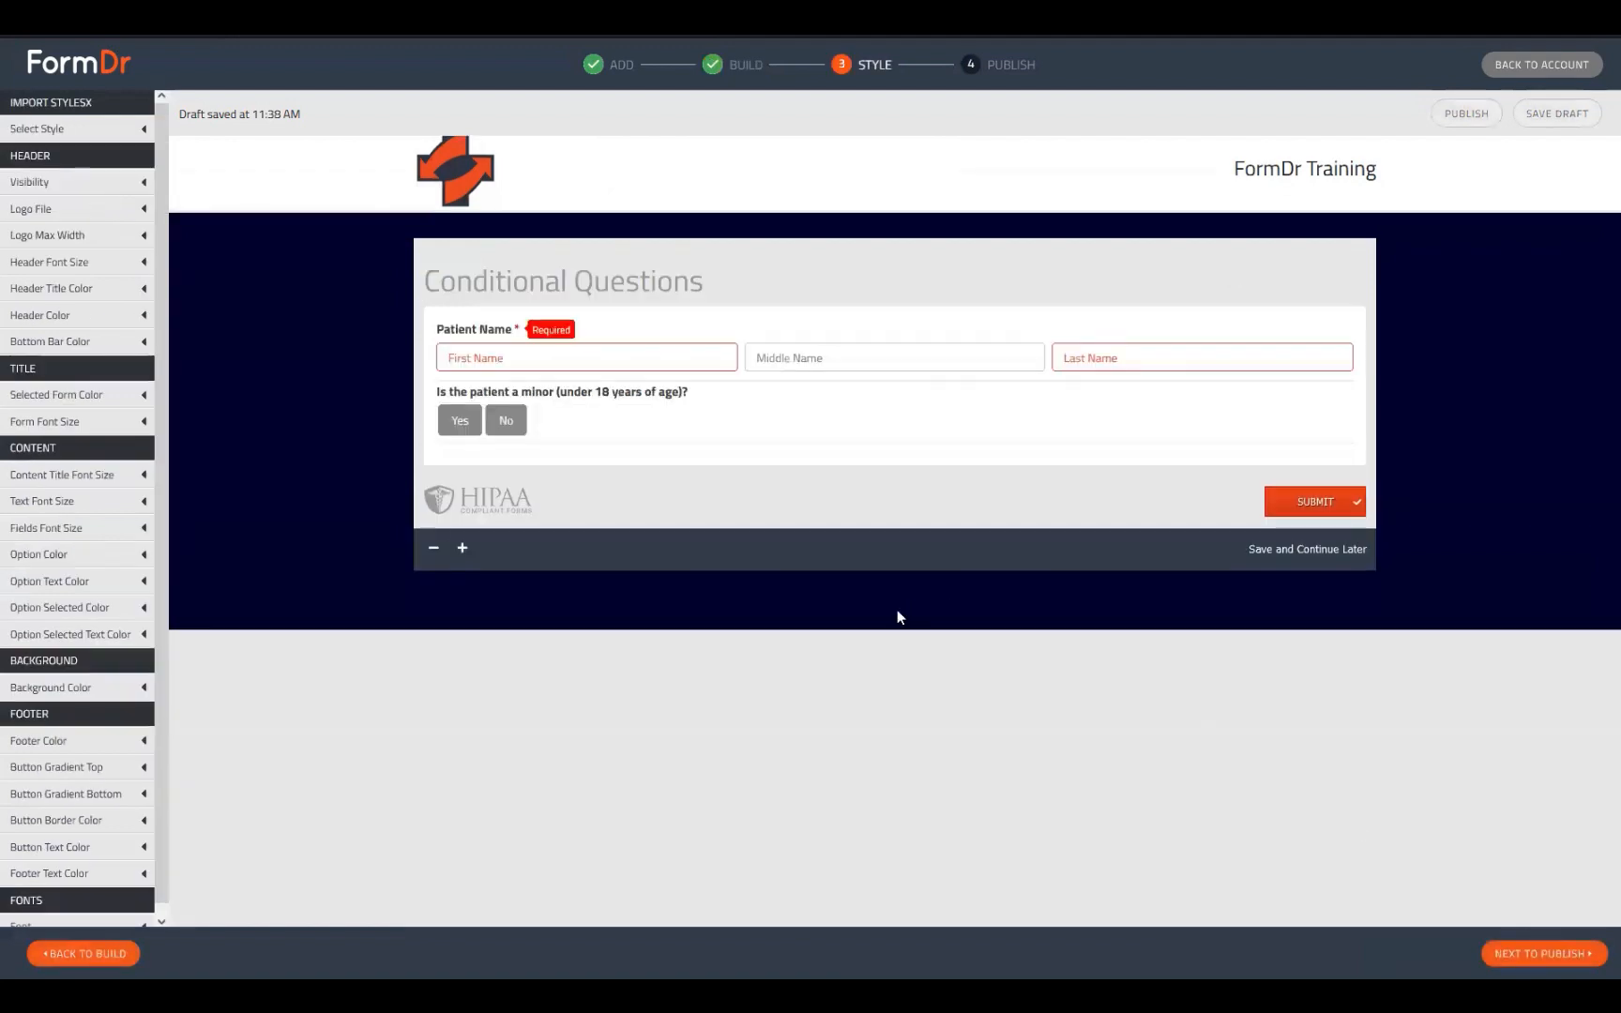
left_click(467, 424)
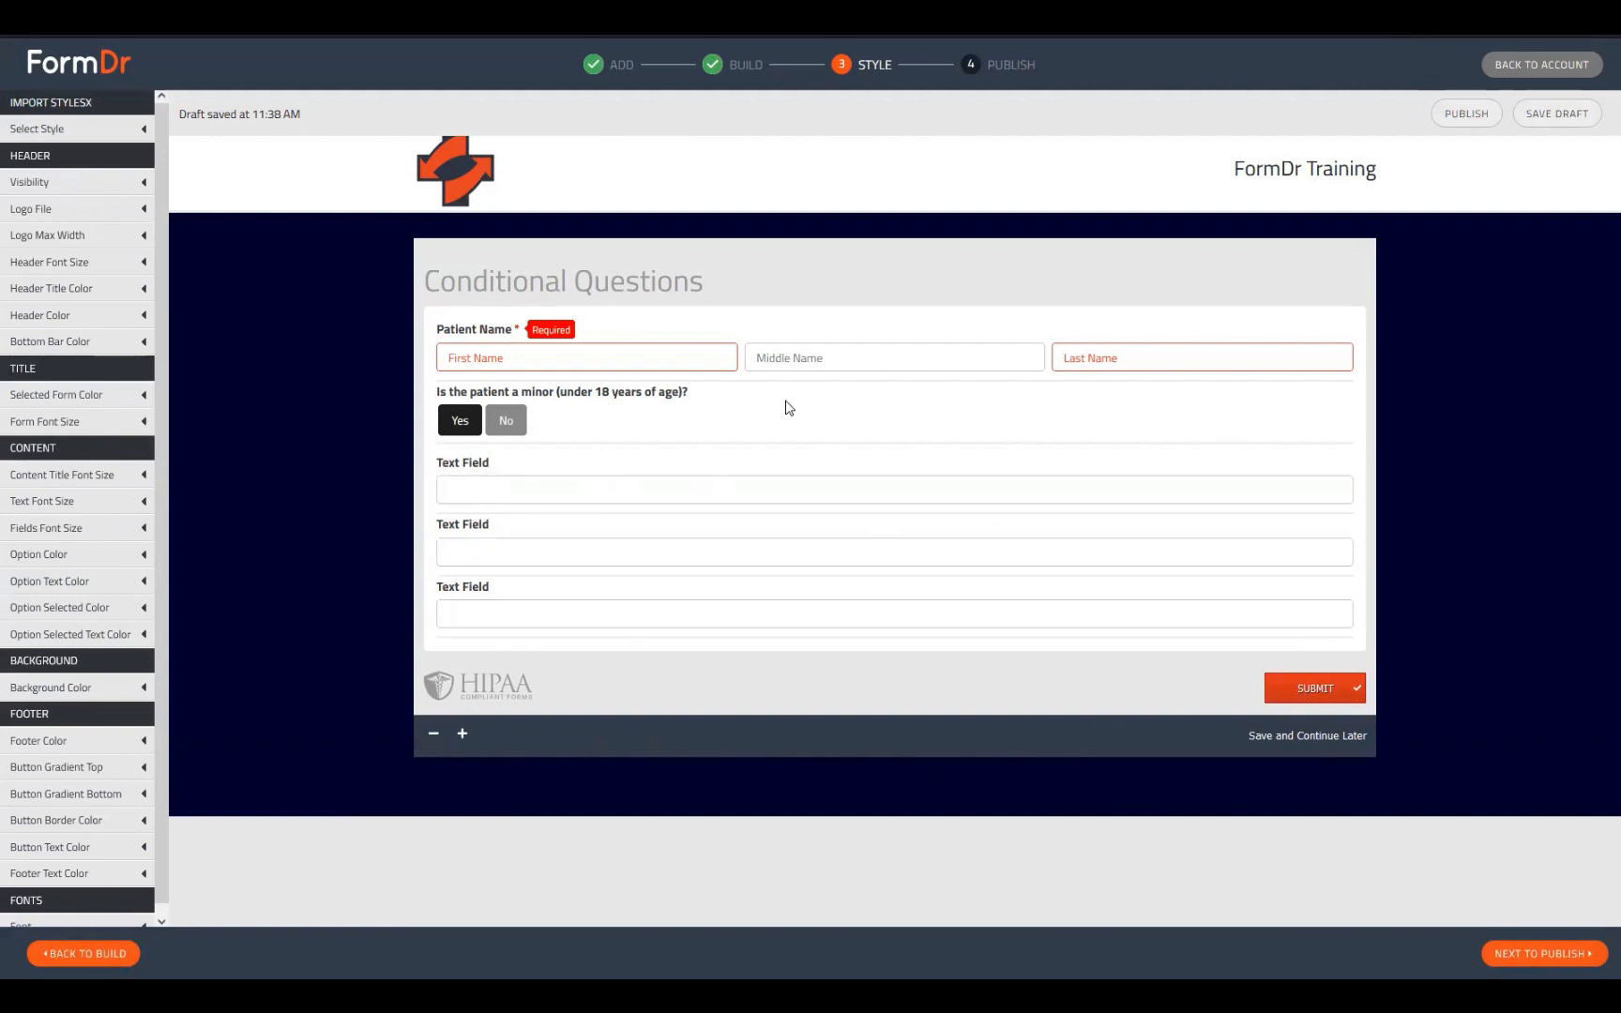
left_click(103, 955)
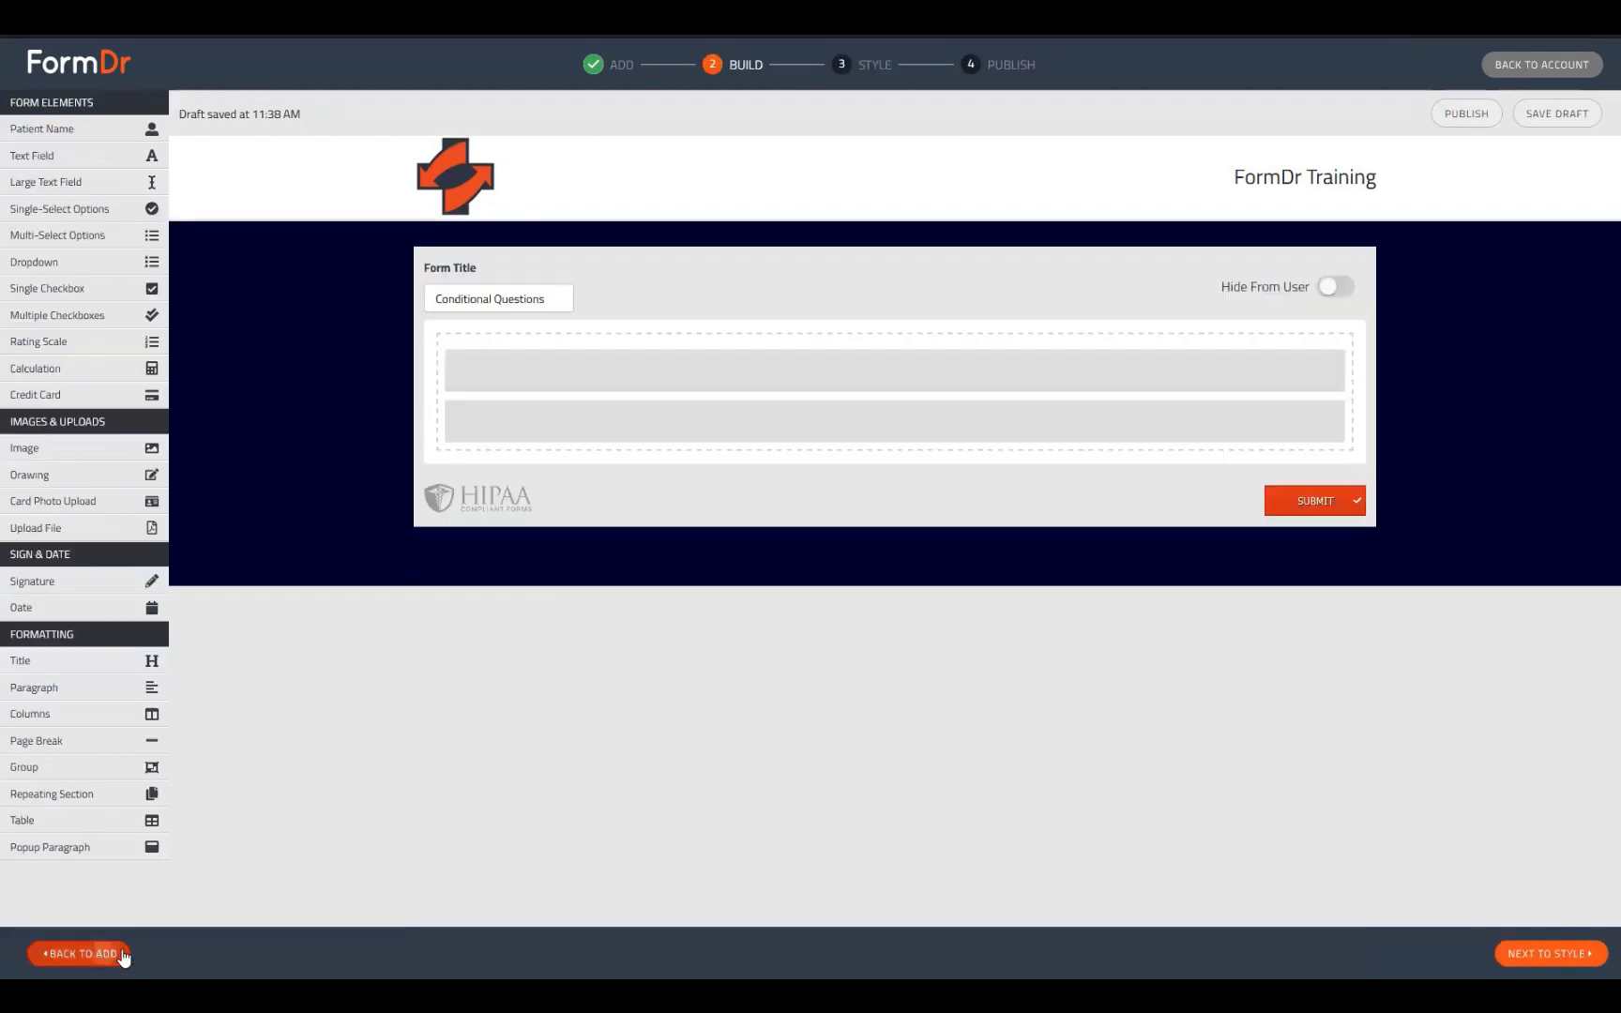
Move the Columns element above the Yes option's text fields and place all three text fields side by side inside it
left_click(461, 489)
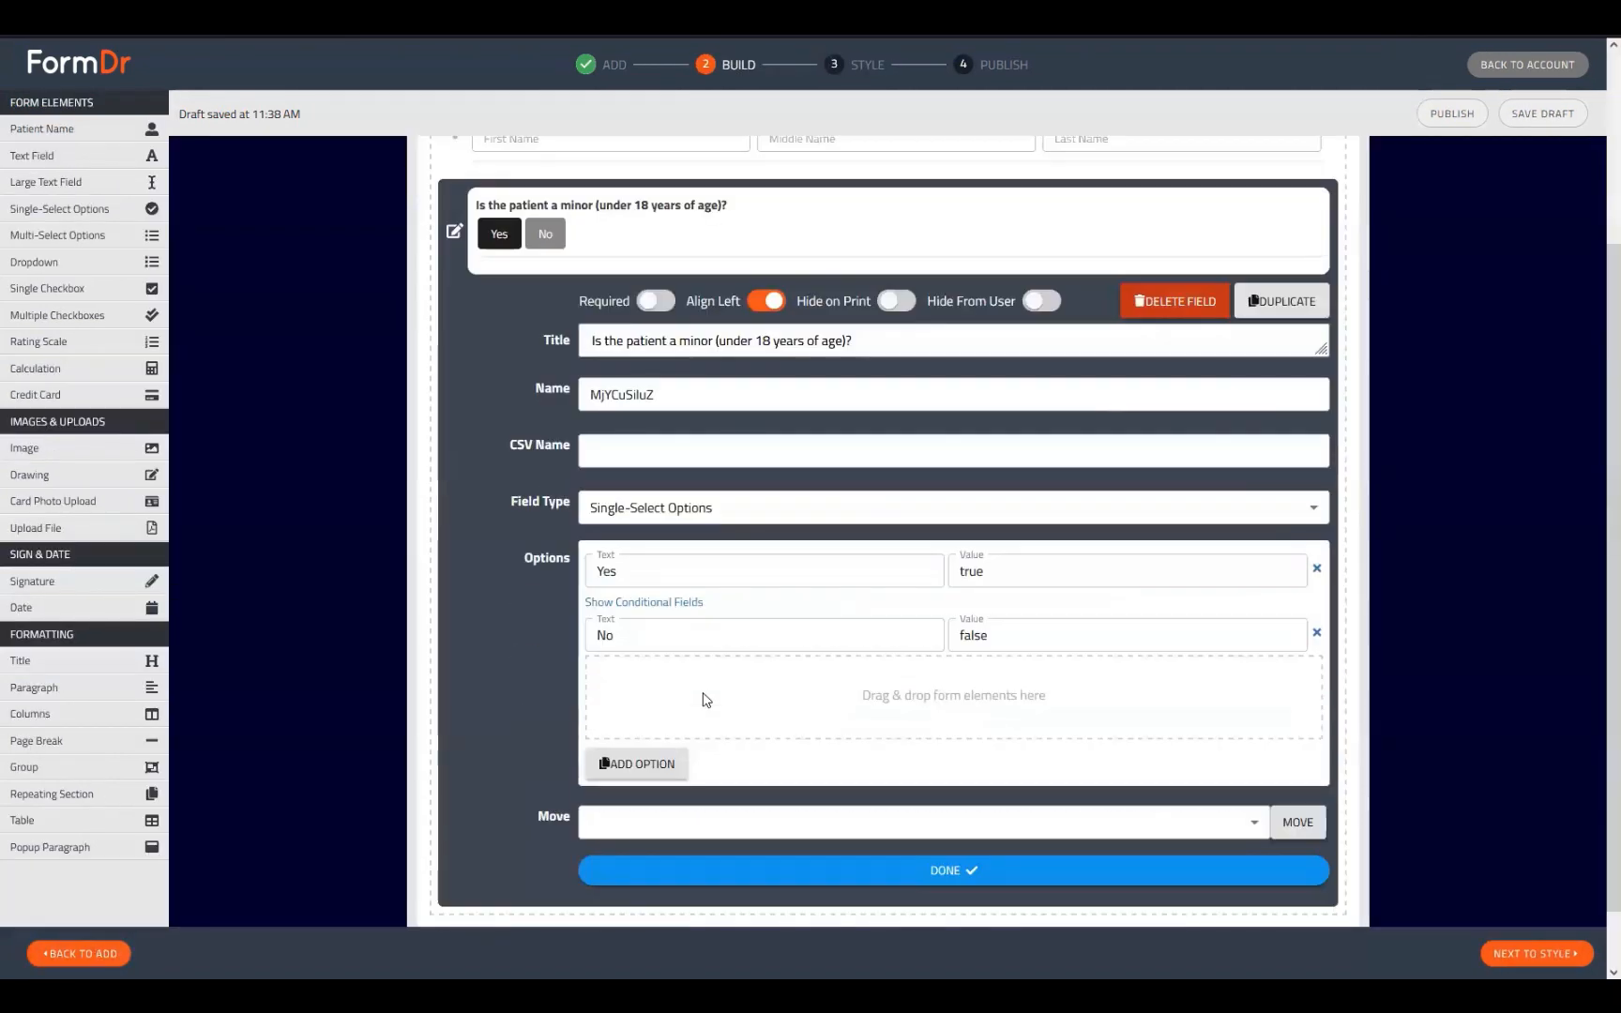
left_click(662, 606)
scroll(558, 709, "down", 2)
scroll(560, 702, "down", 1)
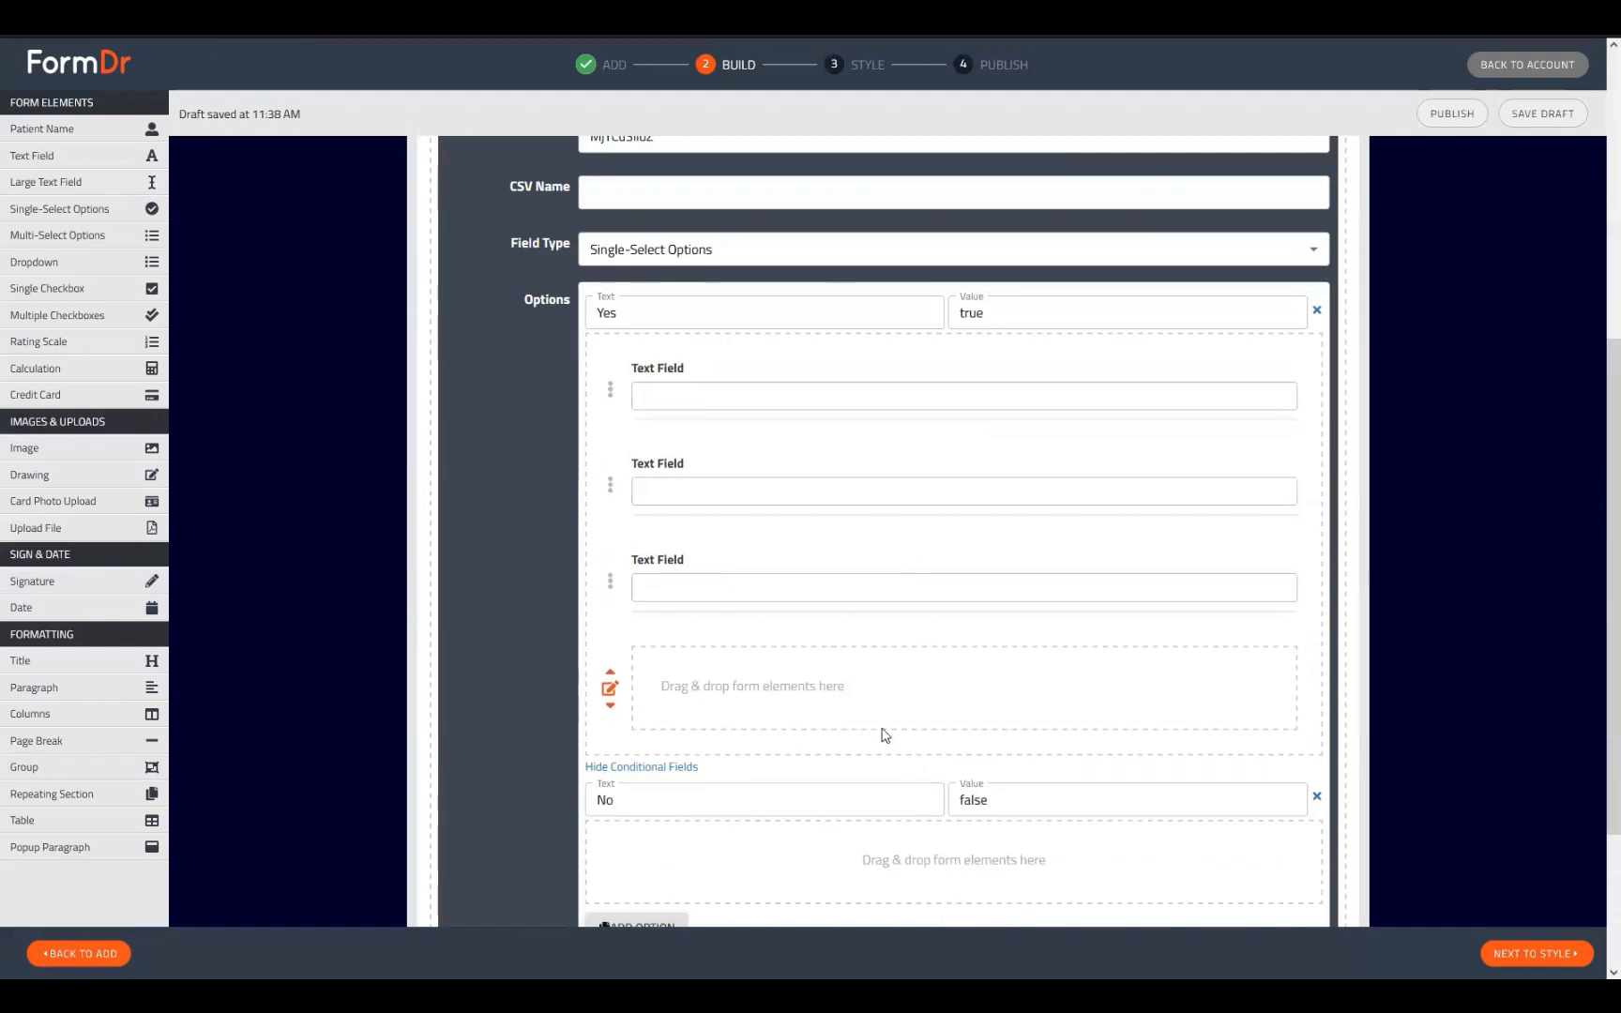
left_click_drag(743, 699, 737, 409)
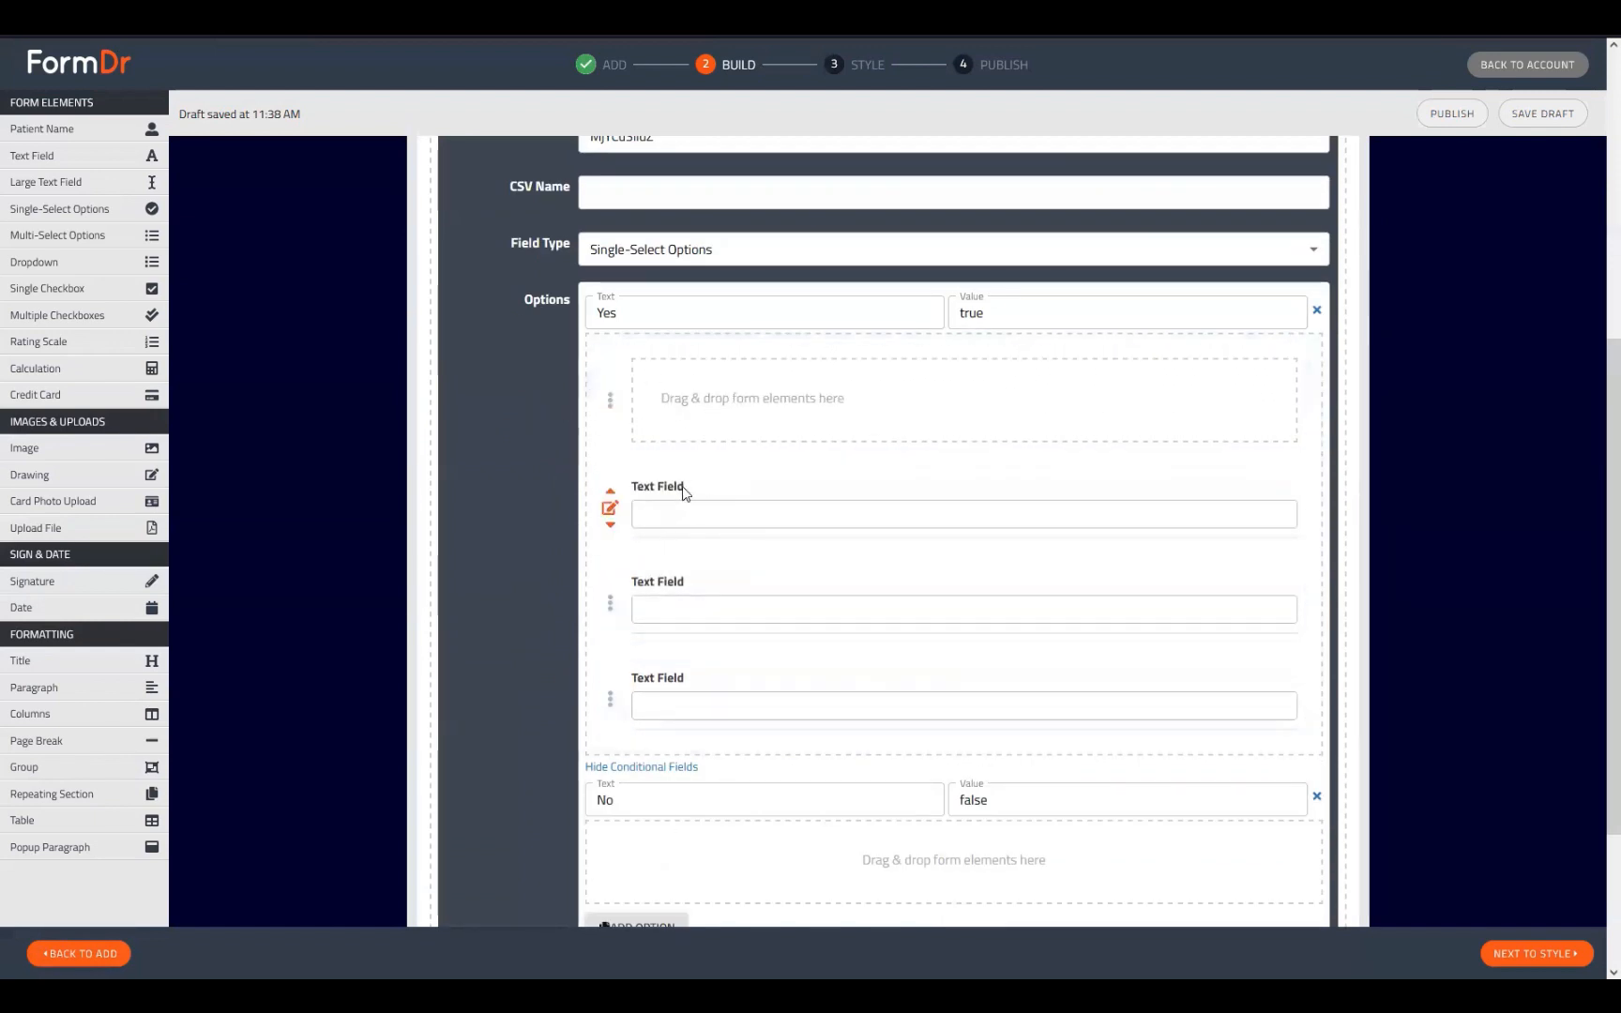
left_click_drag(684, 493, 713, 449)
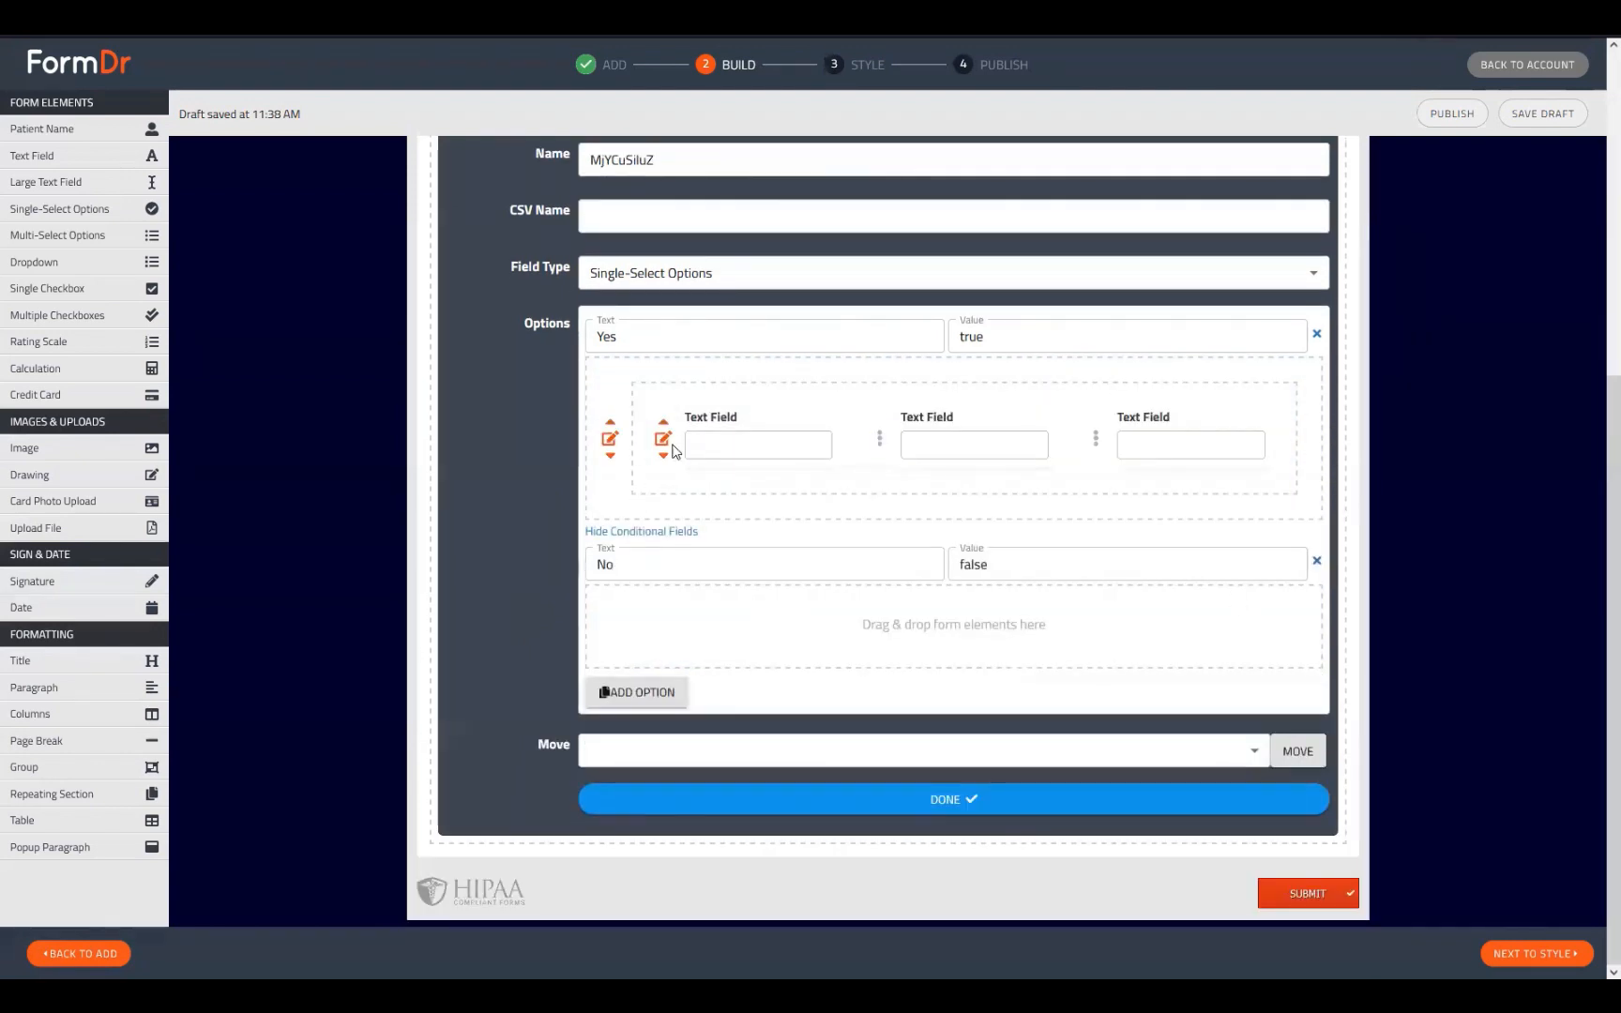
Duplicate the first text field in the Yes option's Columns element to make two rows of three, and finish editing the question
left_click(663, 439)
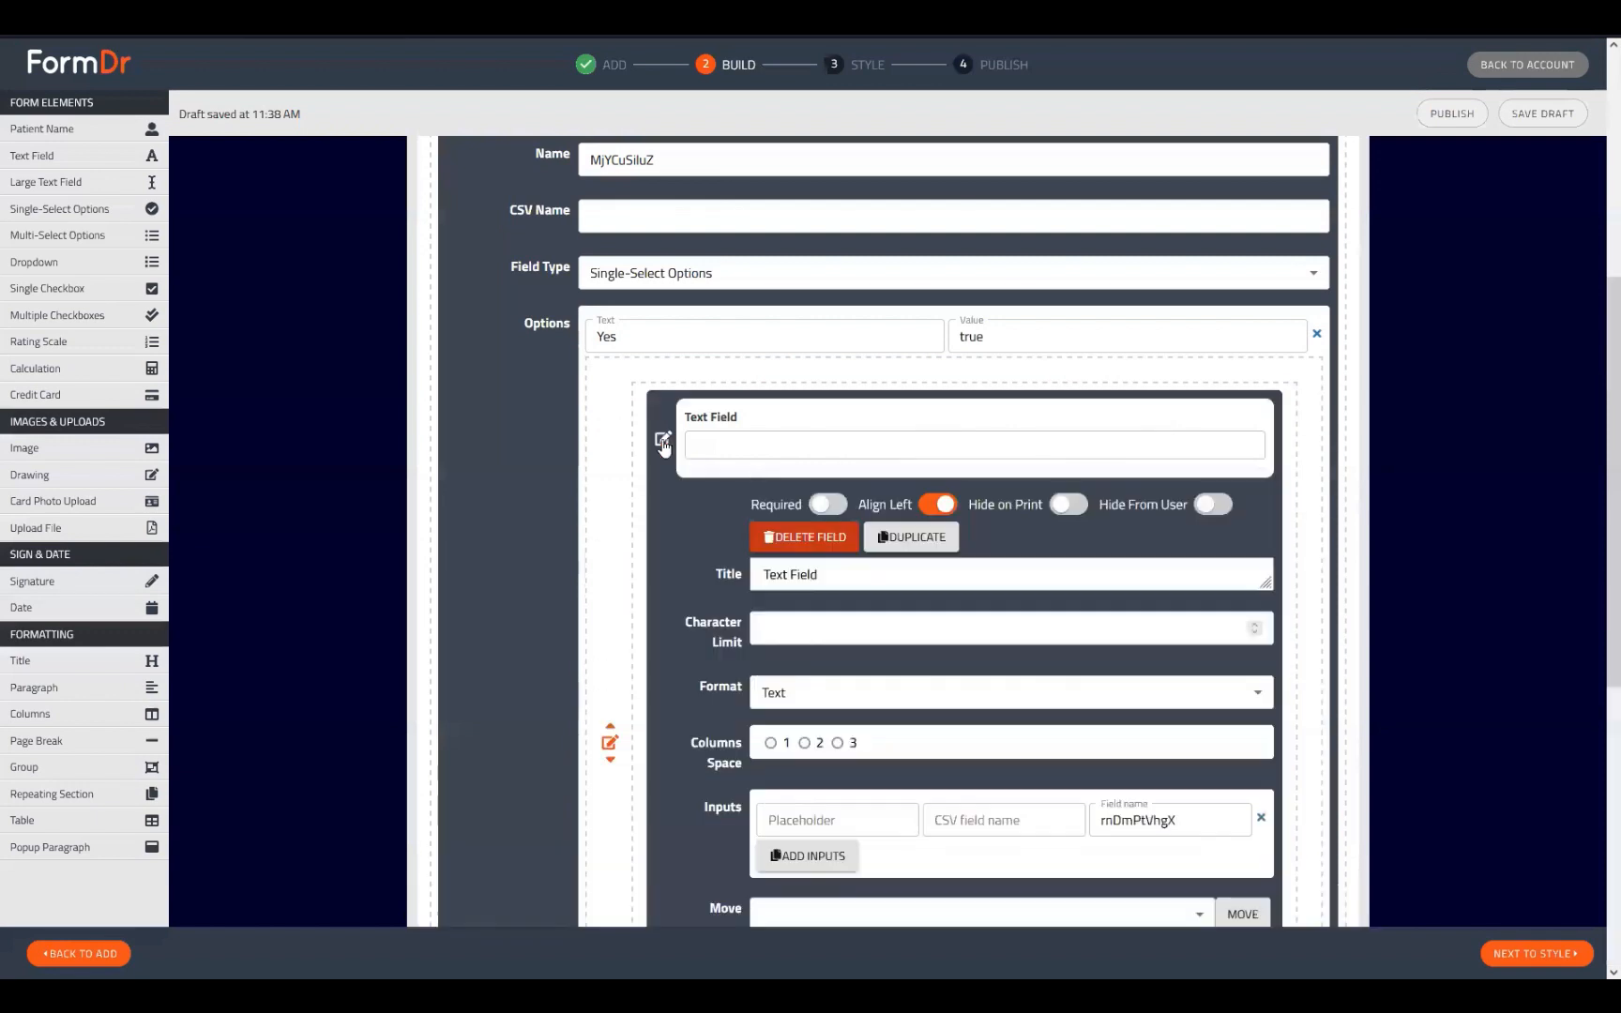
left_click(902, 538)
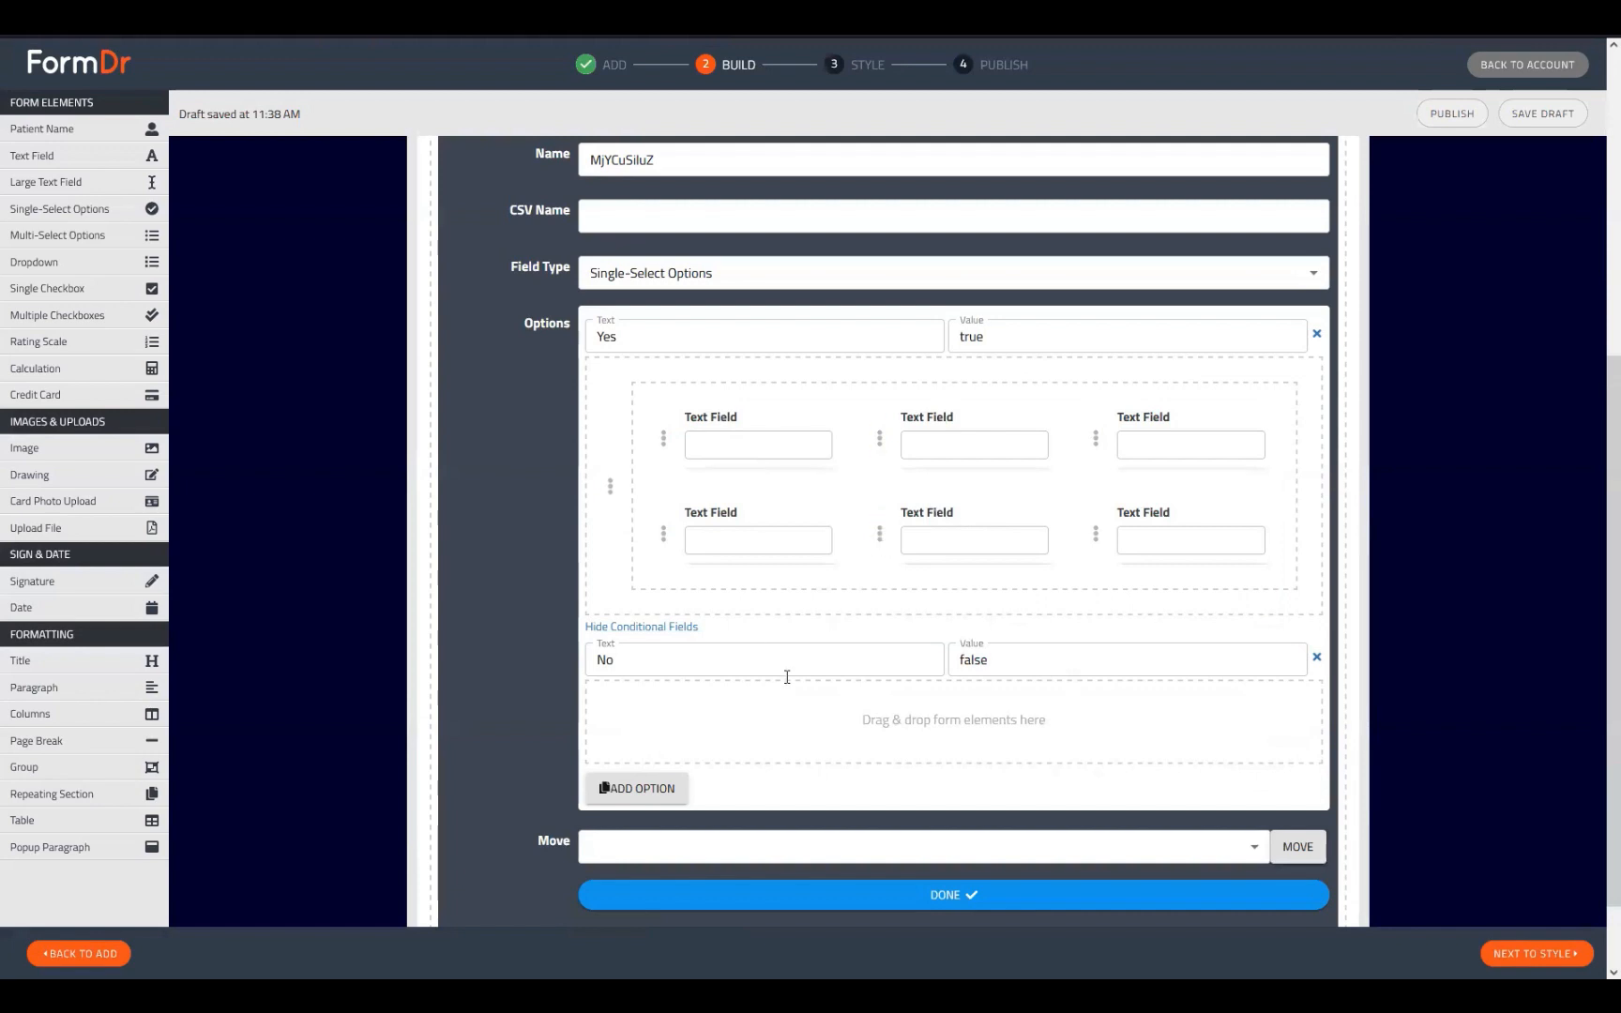
scroll(702, 624, "down", 1)
left_click(931, 806)
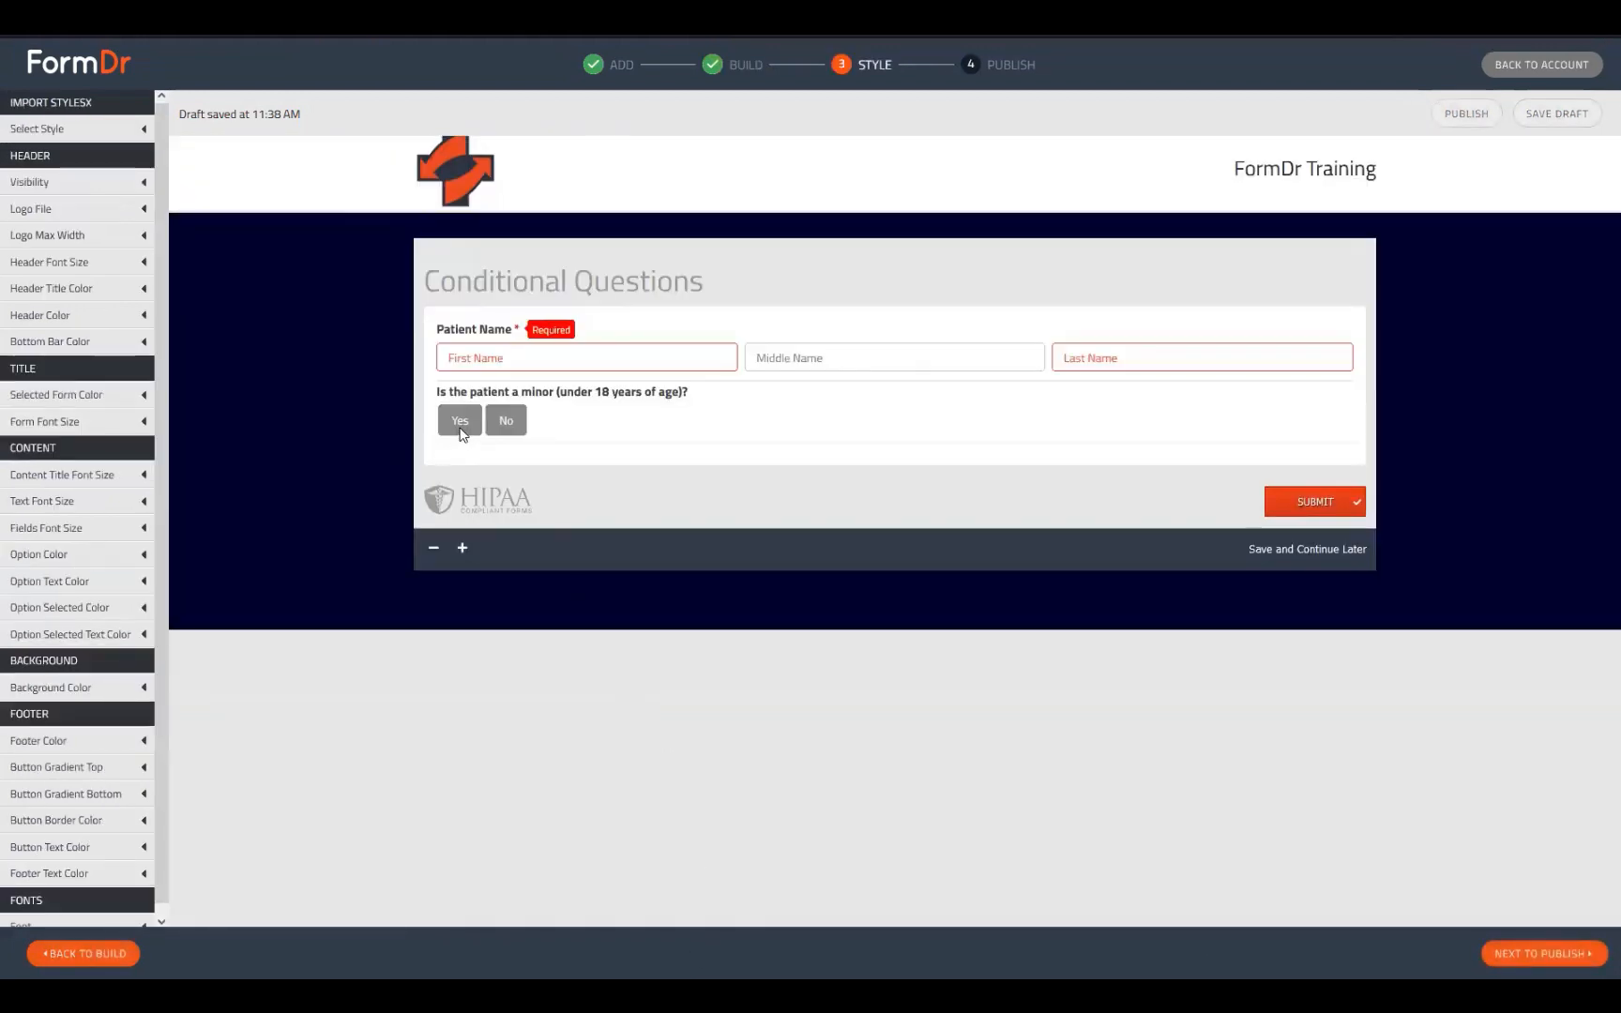
Preview the six conditional text fields by answering Yes to the minor question, and return to the Build stage
left_click(460, 423)
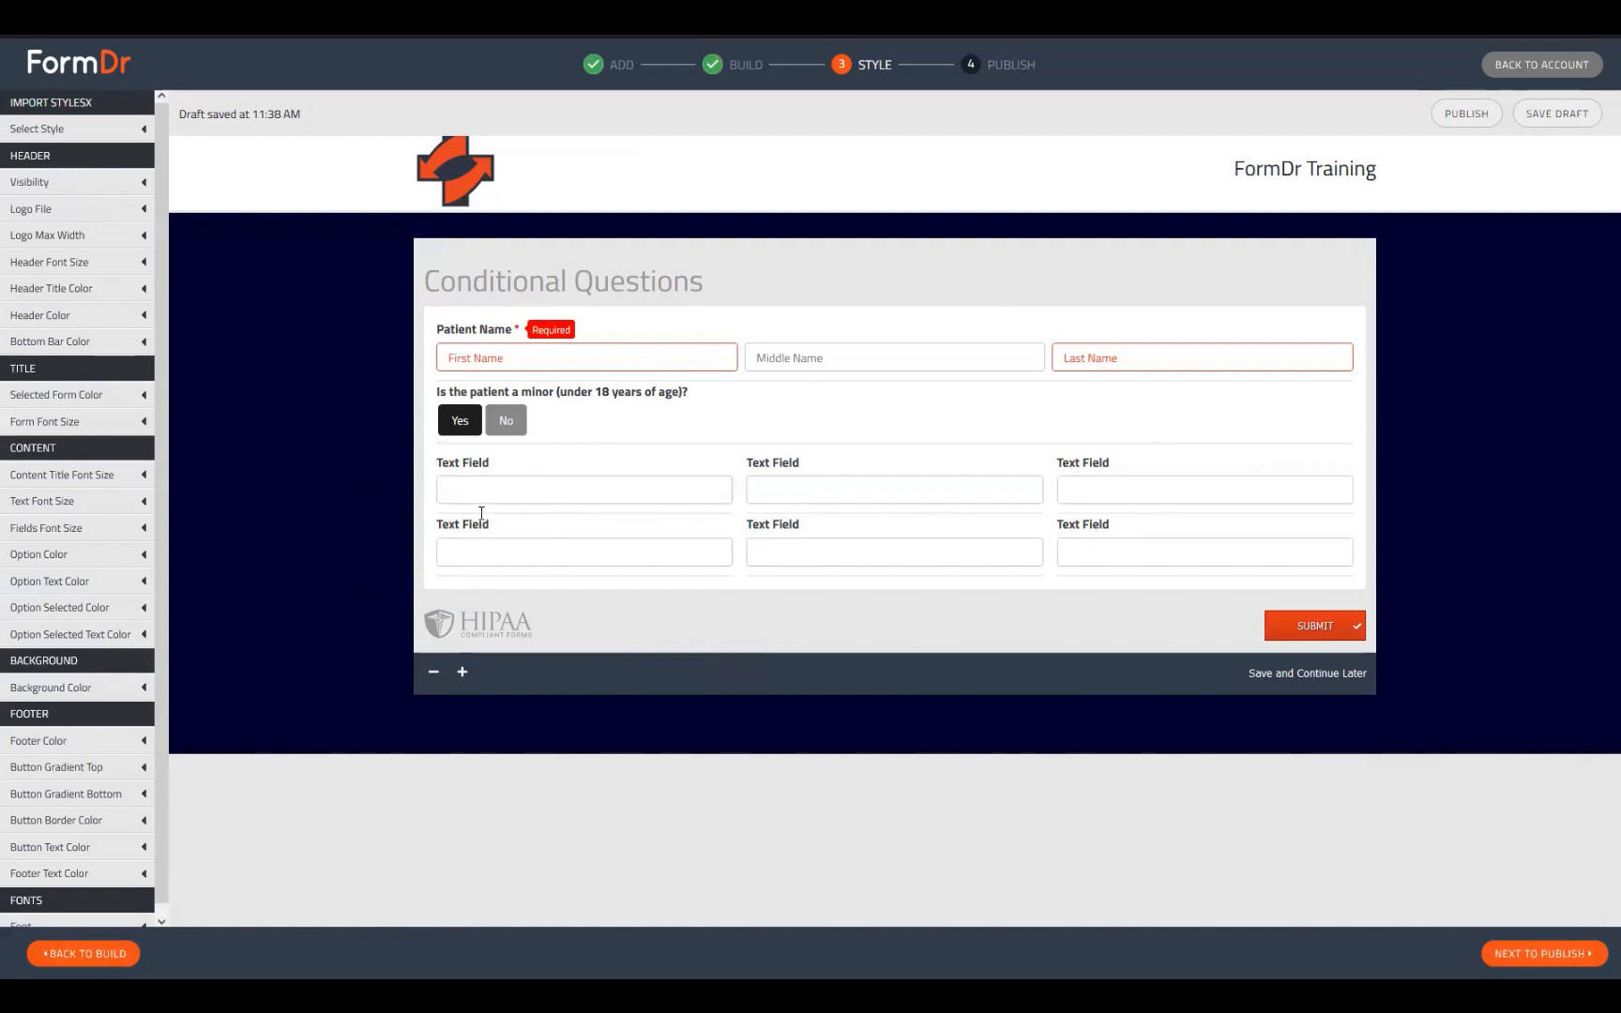
left_click(94, 954)
Reopen the minor question's Yes conditional fields, examine the first text field's settings and close them
mouse_move(481, 490)
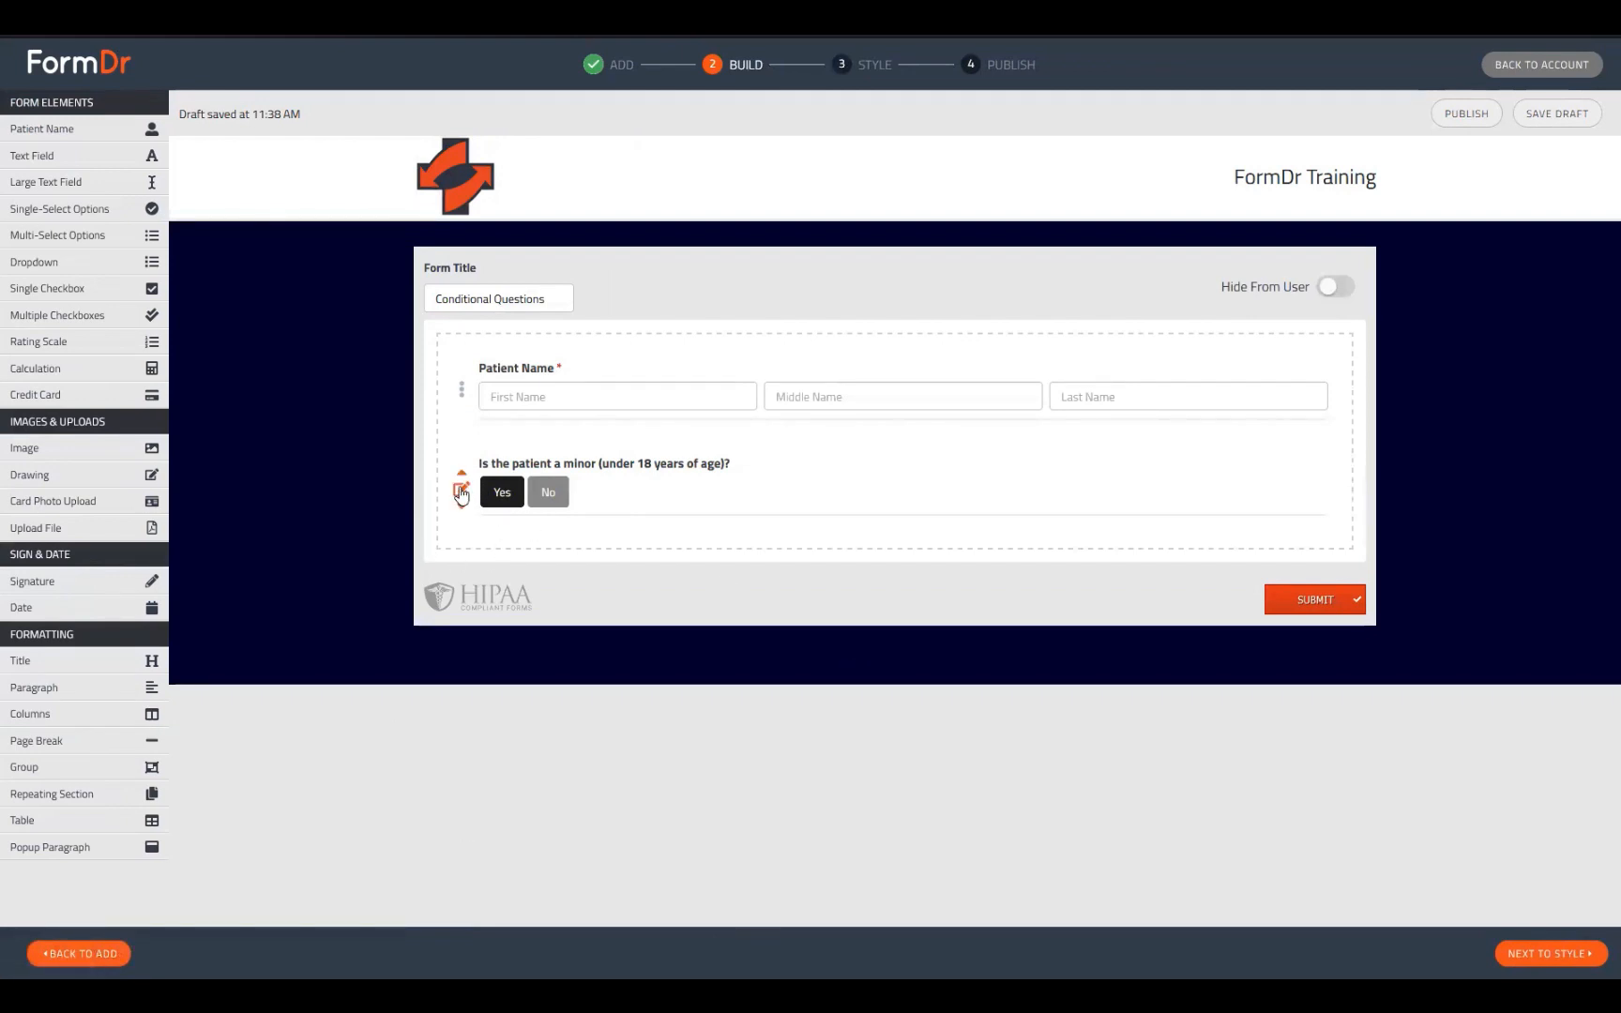
left_click(461, 491)
scroll(657, 563, "down", 3)
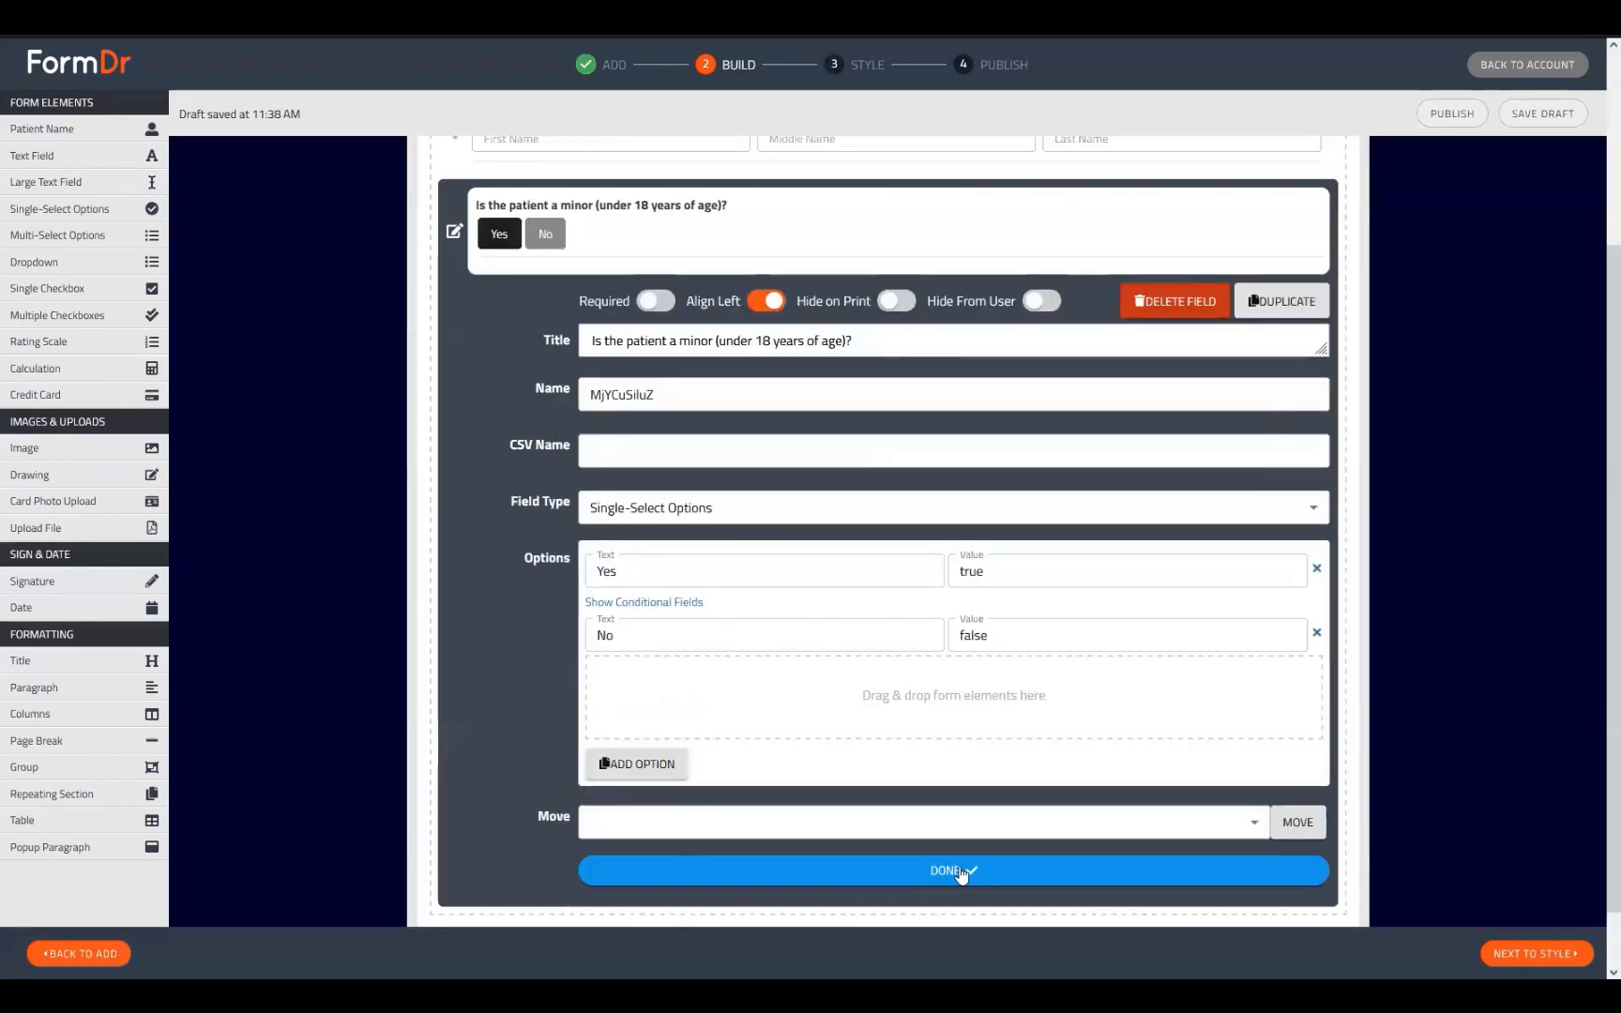
left_click(662, 602)
scroll(761, 575, "down", 2)
left_click(664, 504)
scroll(619, 394, "down", 2)
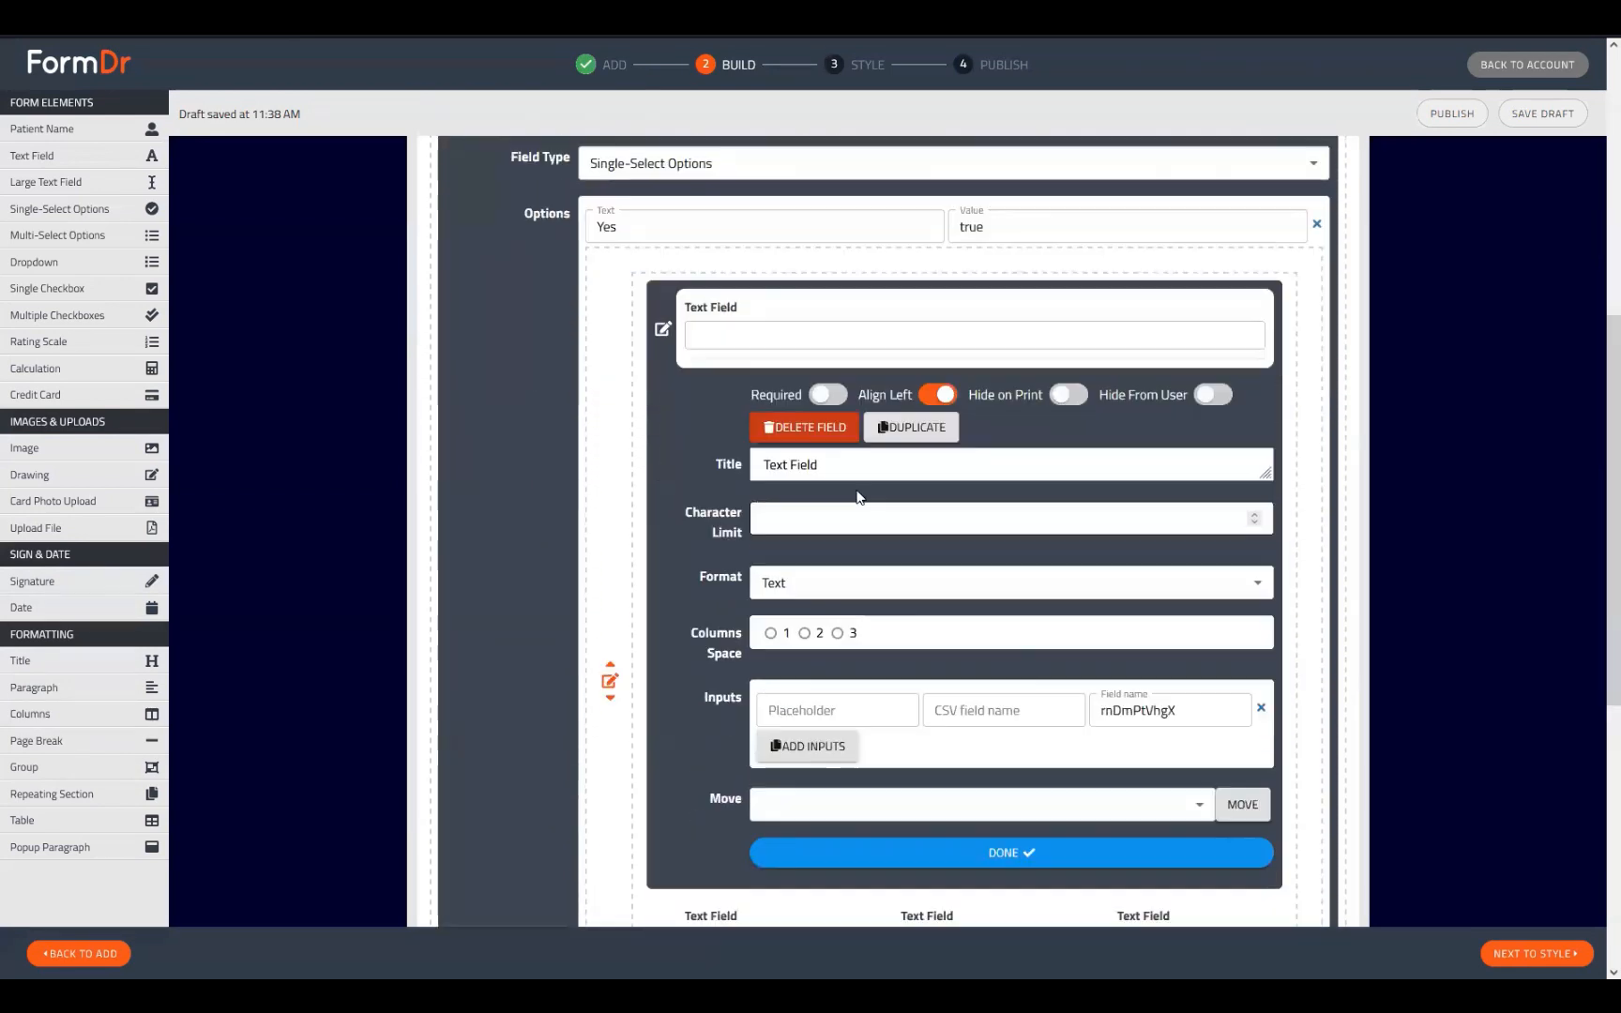
left_click(663, 329)
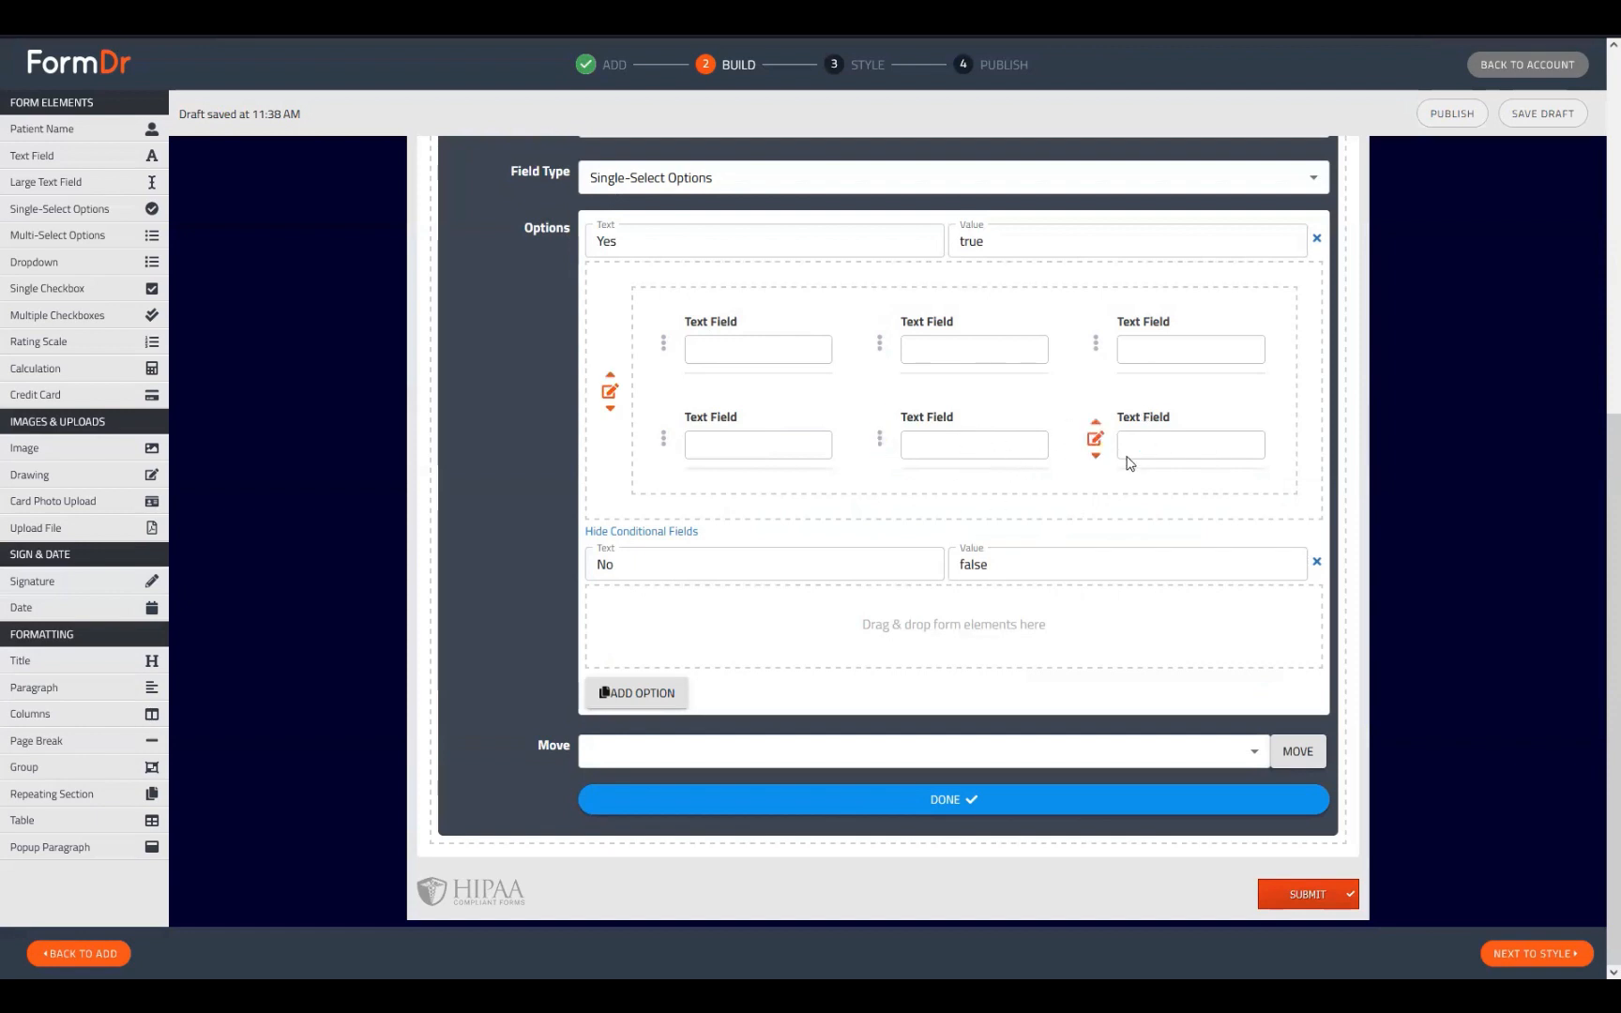
Duplicate the Yes option's Columns element together with its six text fields, and close its settings
left_click(610, 392)
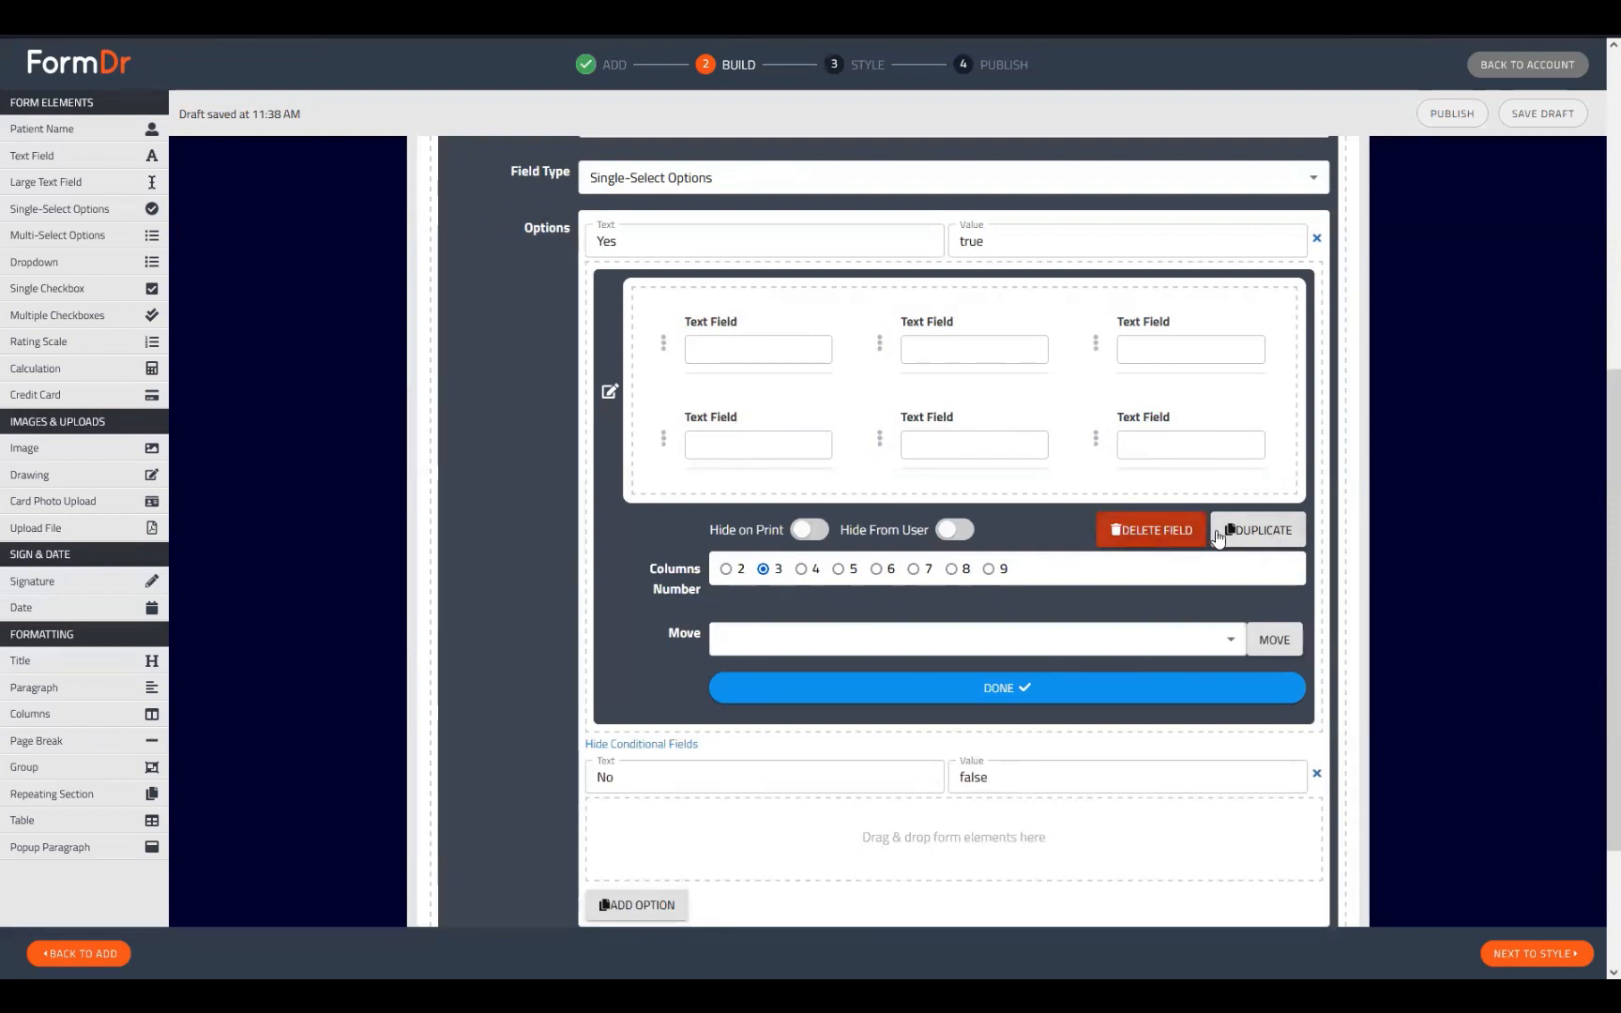
left_click(1255, 537)
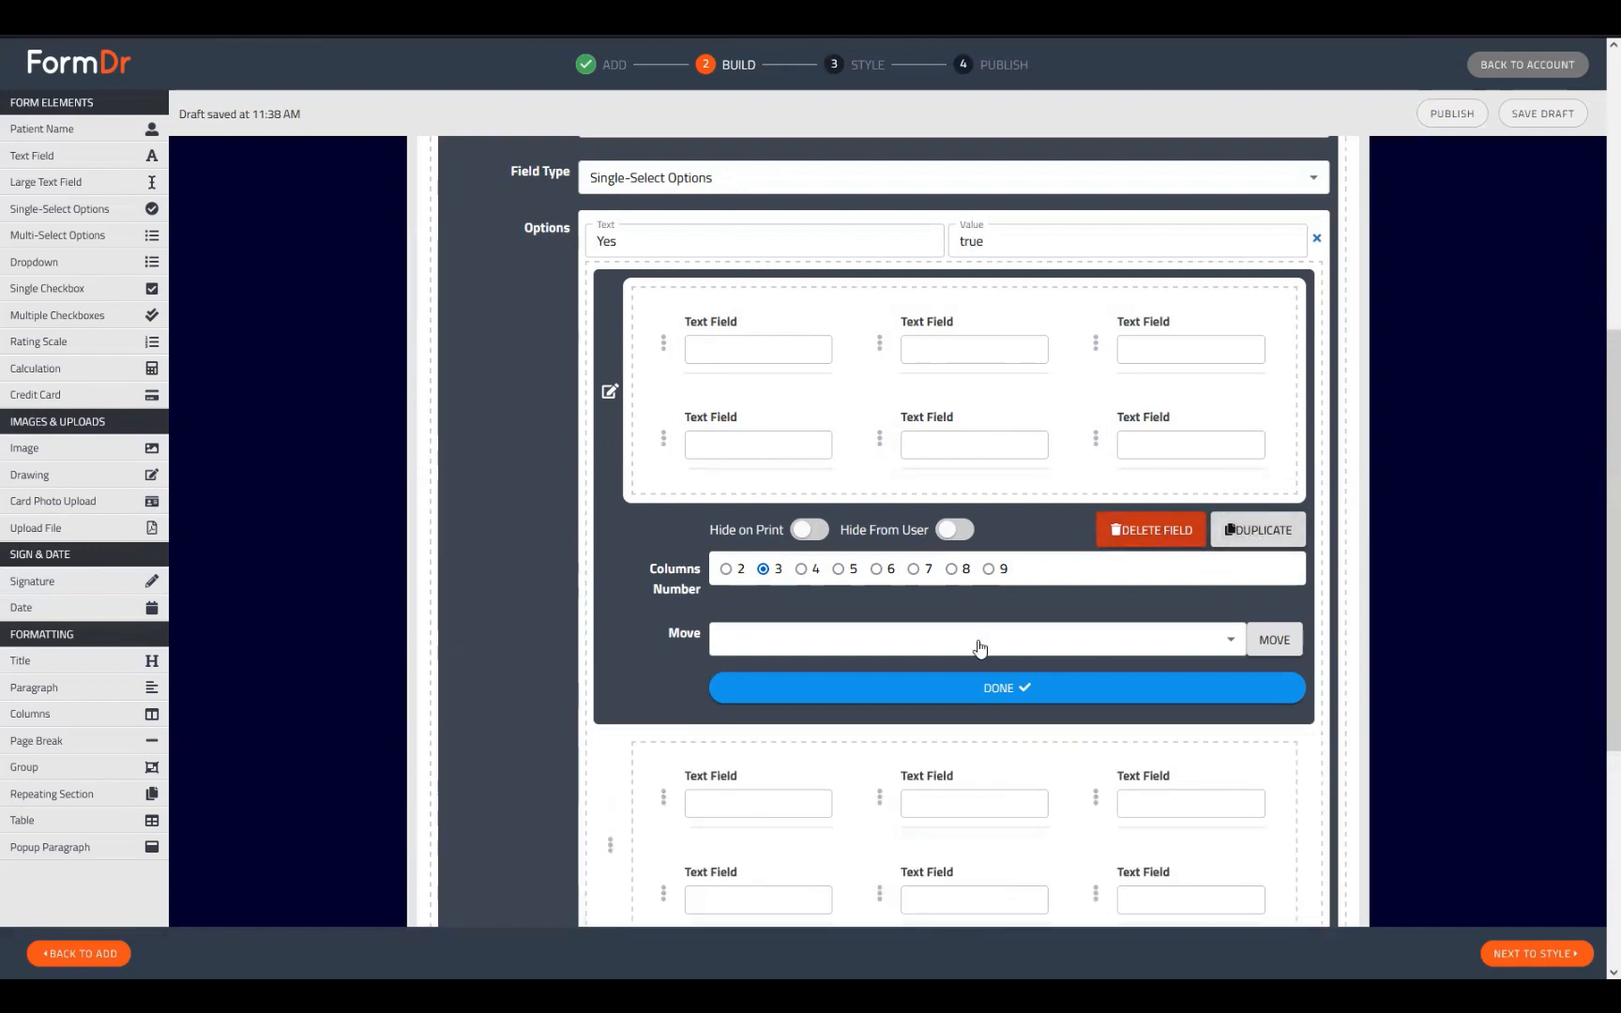
left_click(610, 392)
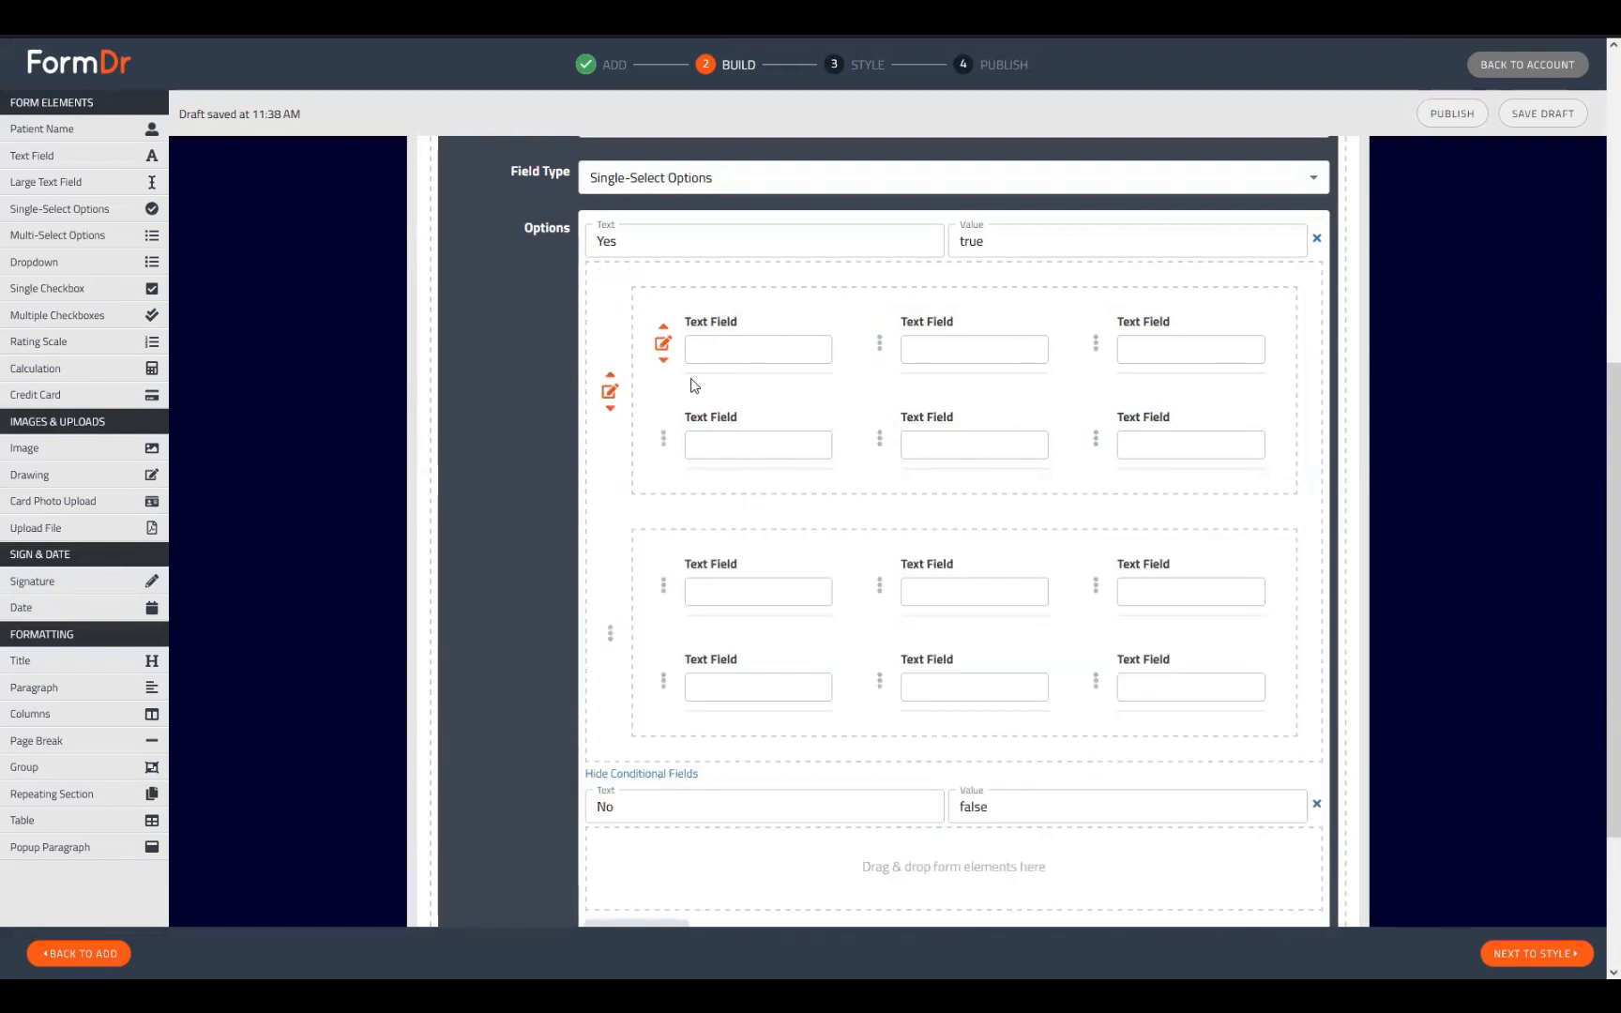
Try 2, 3, 5 and 6 columns on the first Columns element, restore it to 3 and close its settings
left_click(609, 394)
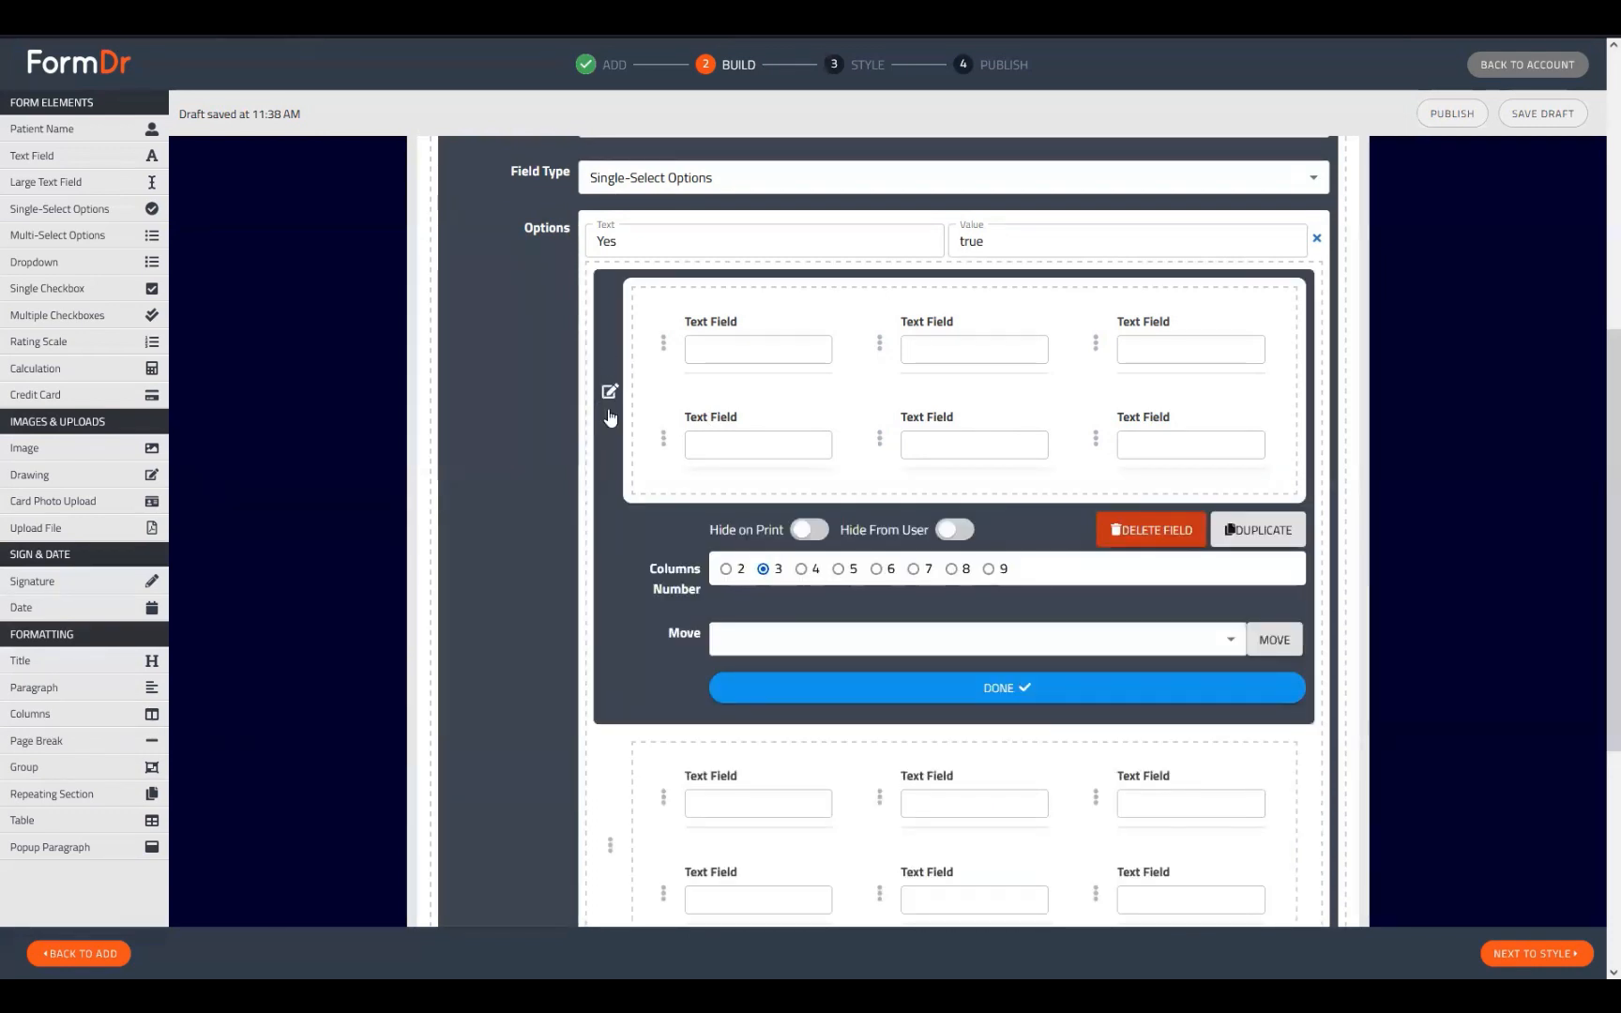
left_click(726, 569)
scroll(767, 608, "down", 1)
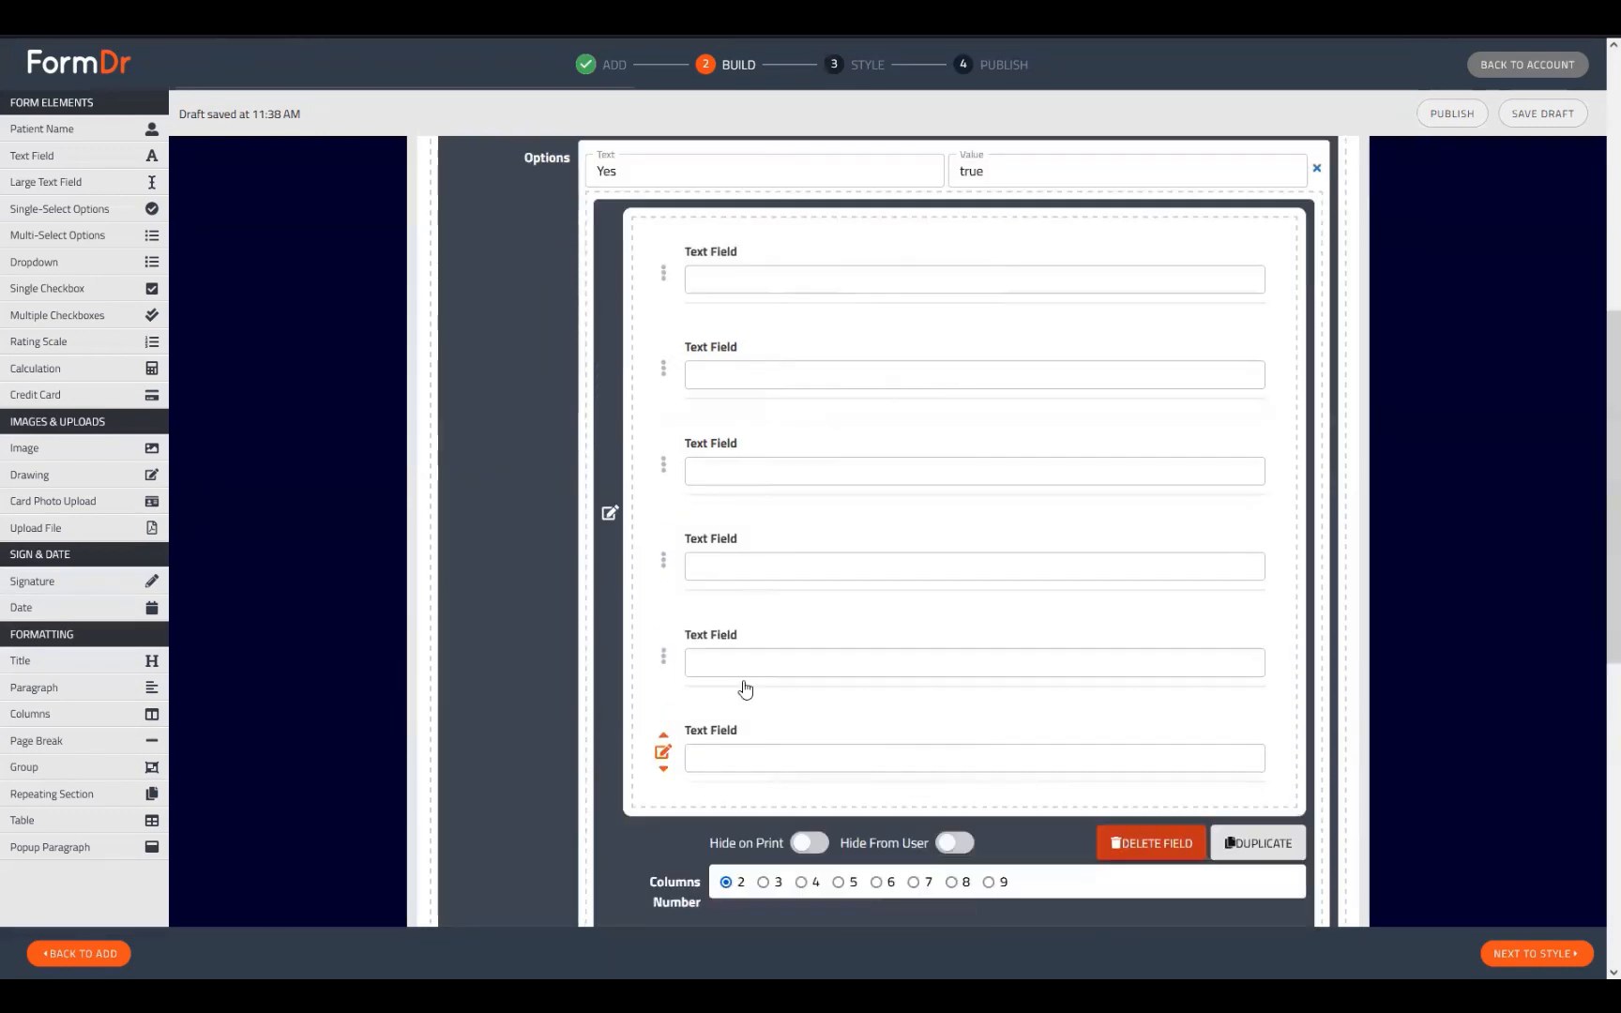
scroll(751, 657, "down", 3)
left_click(763, 608)
scroll(843, 454, "up", 3)
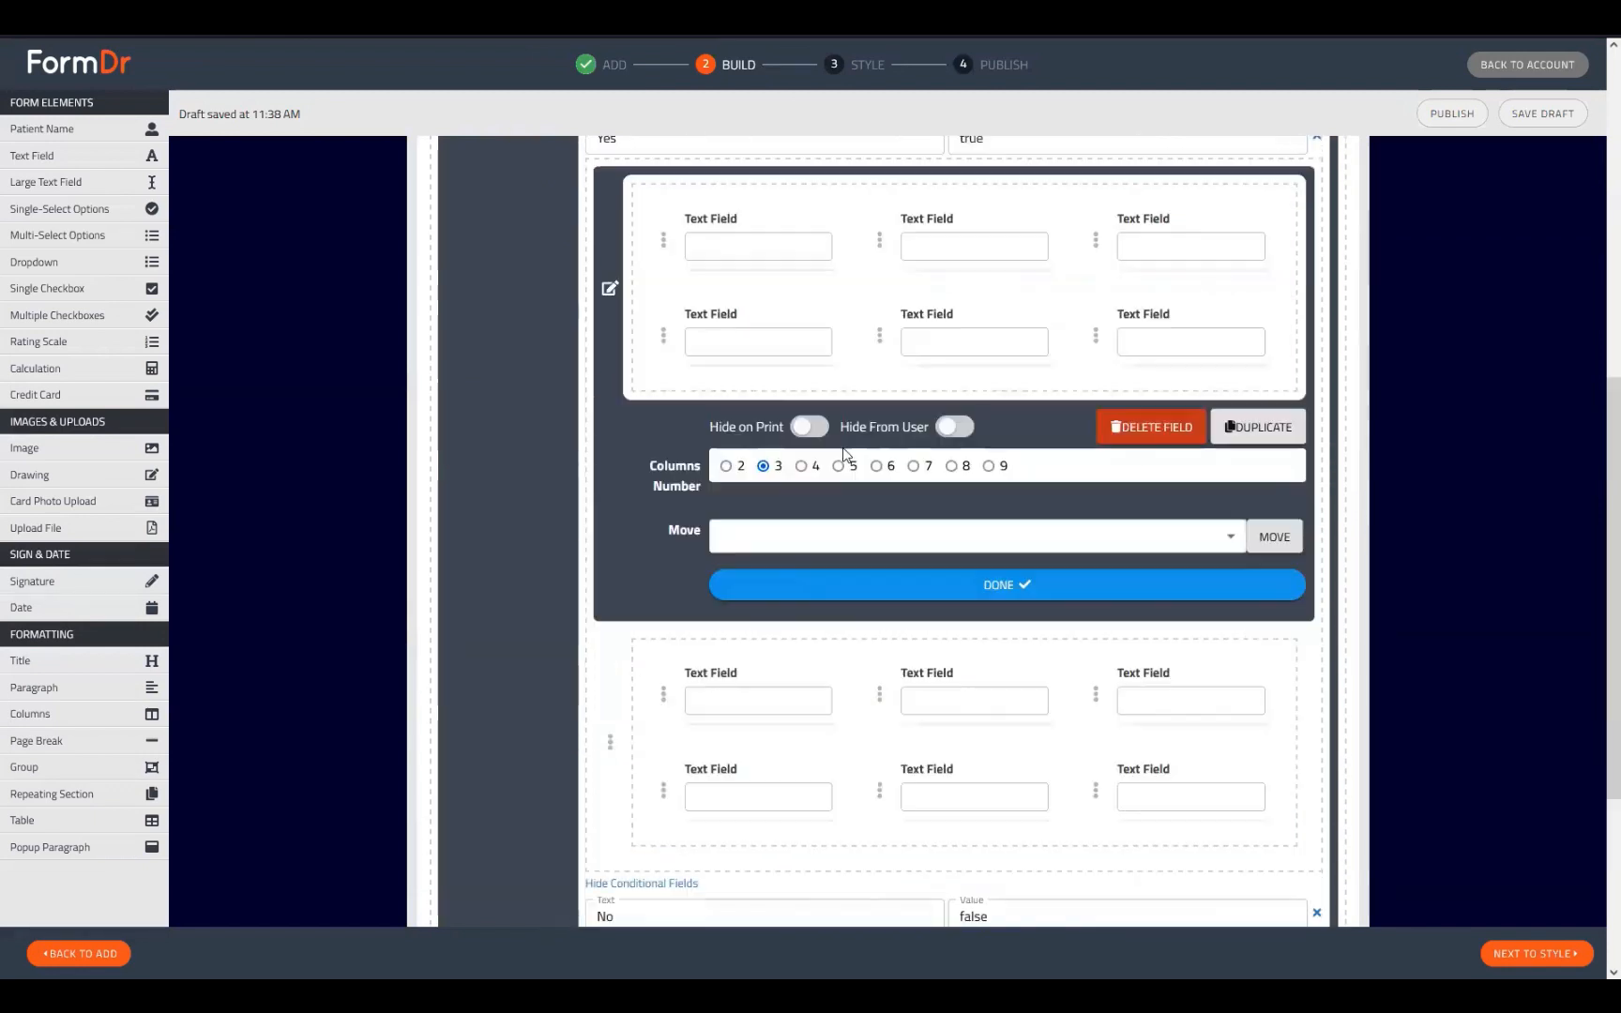
scroll(843, 455, "up", 1)
left_click(839, 569)
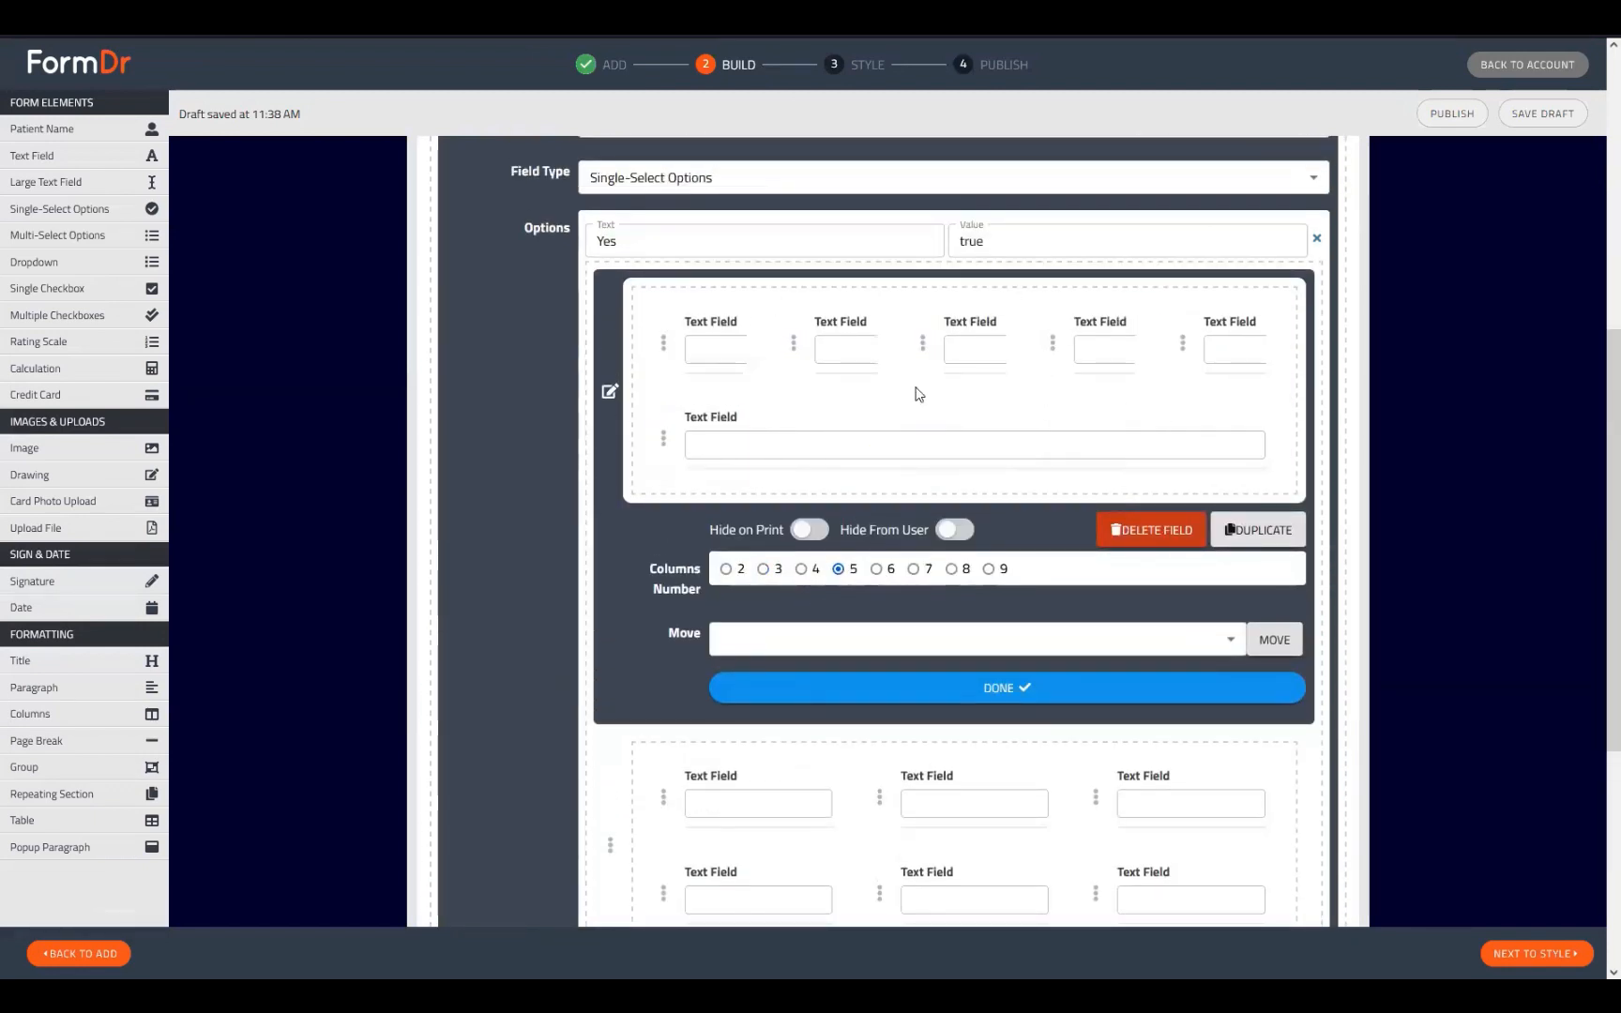
left_click(874, 568)
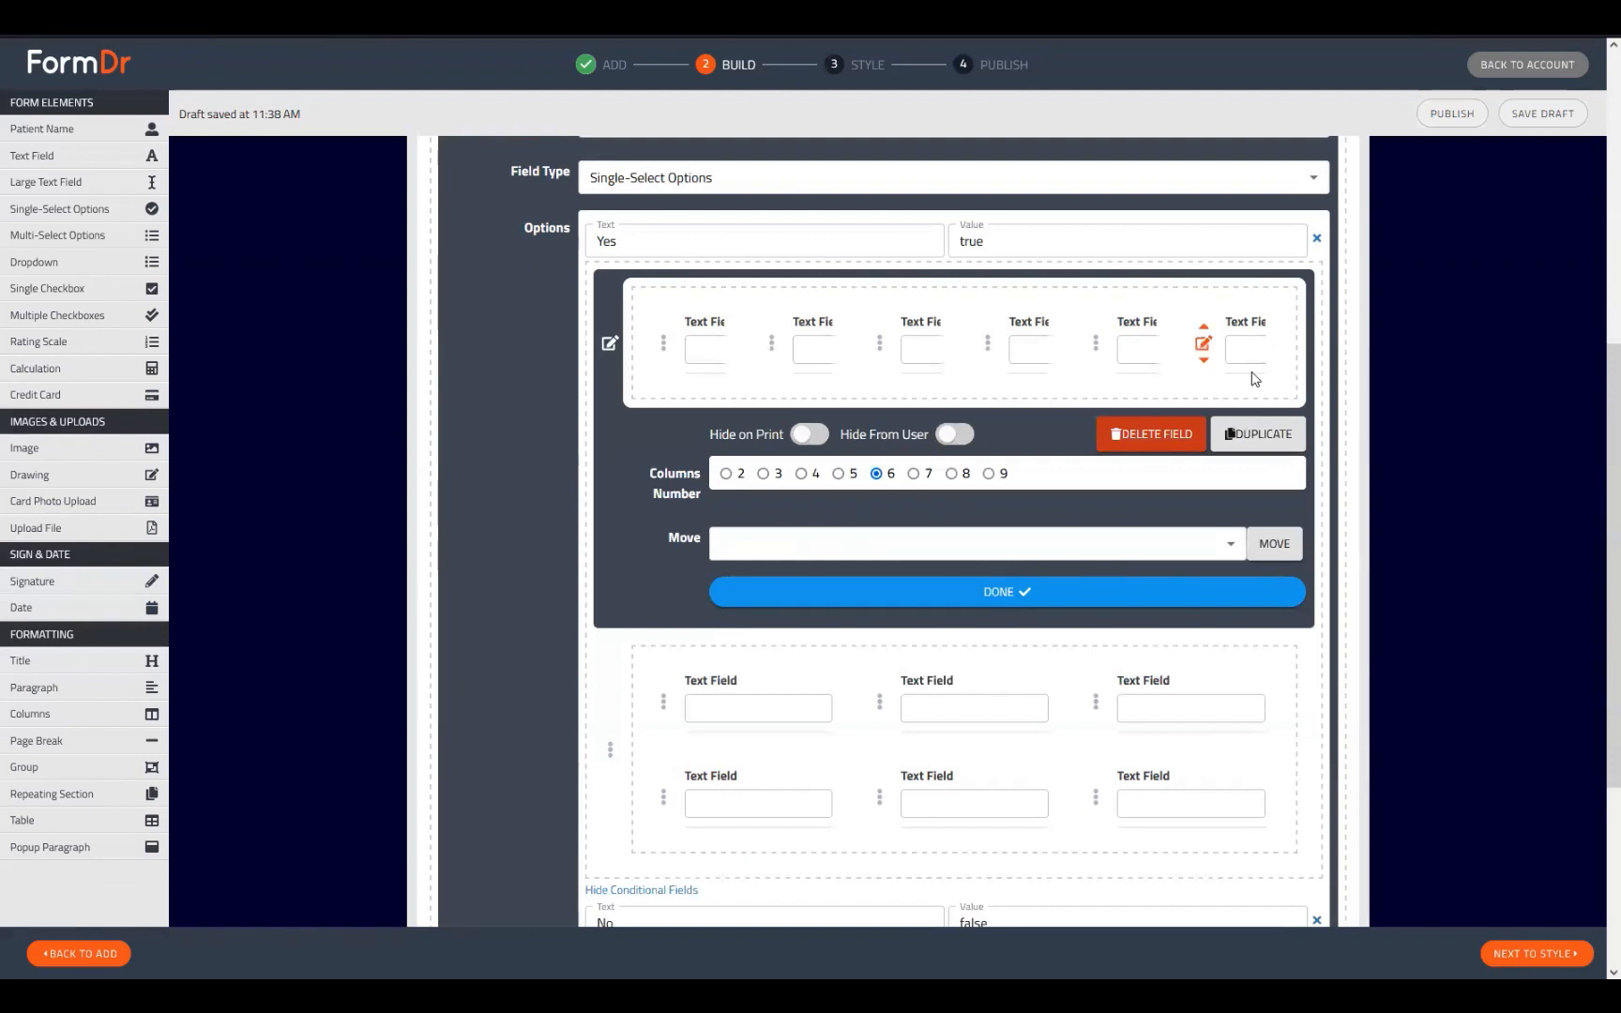
left_click(768, 474)
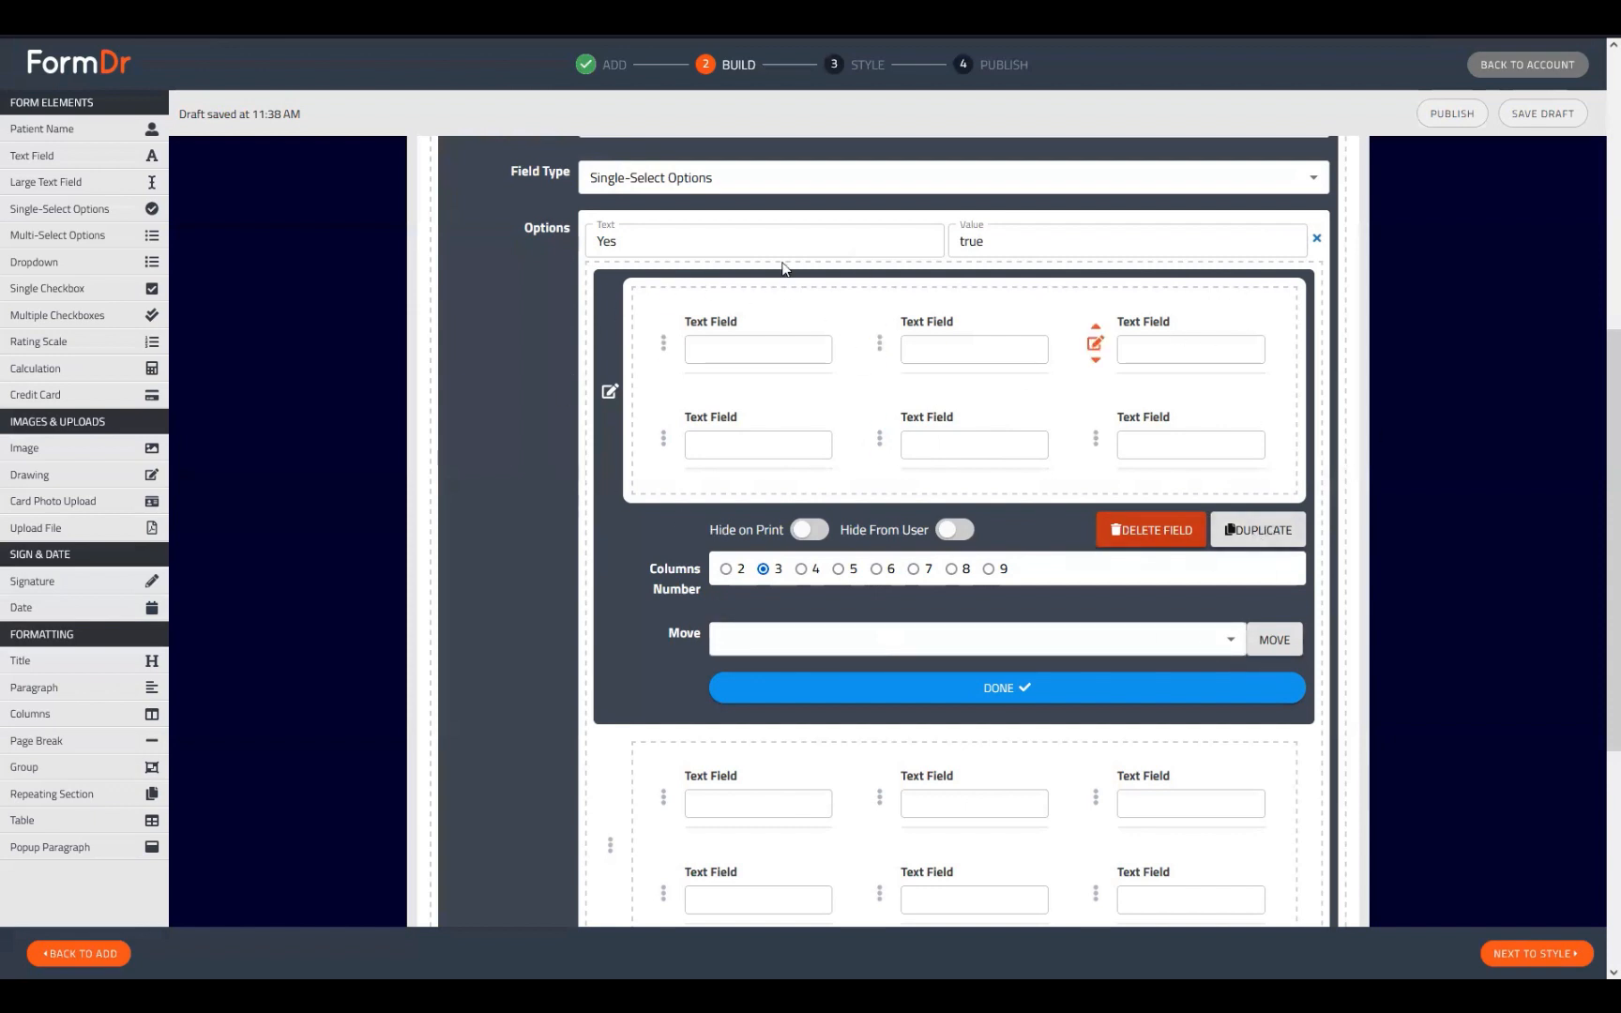
left_click(968, 683)
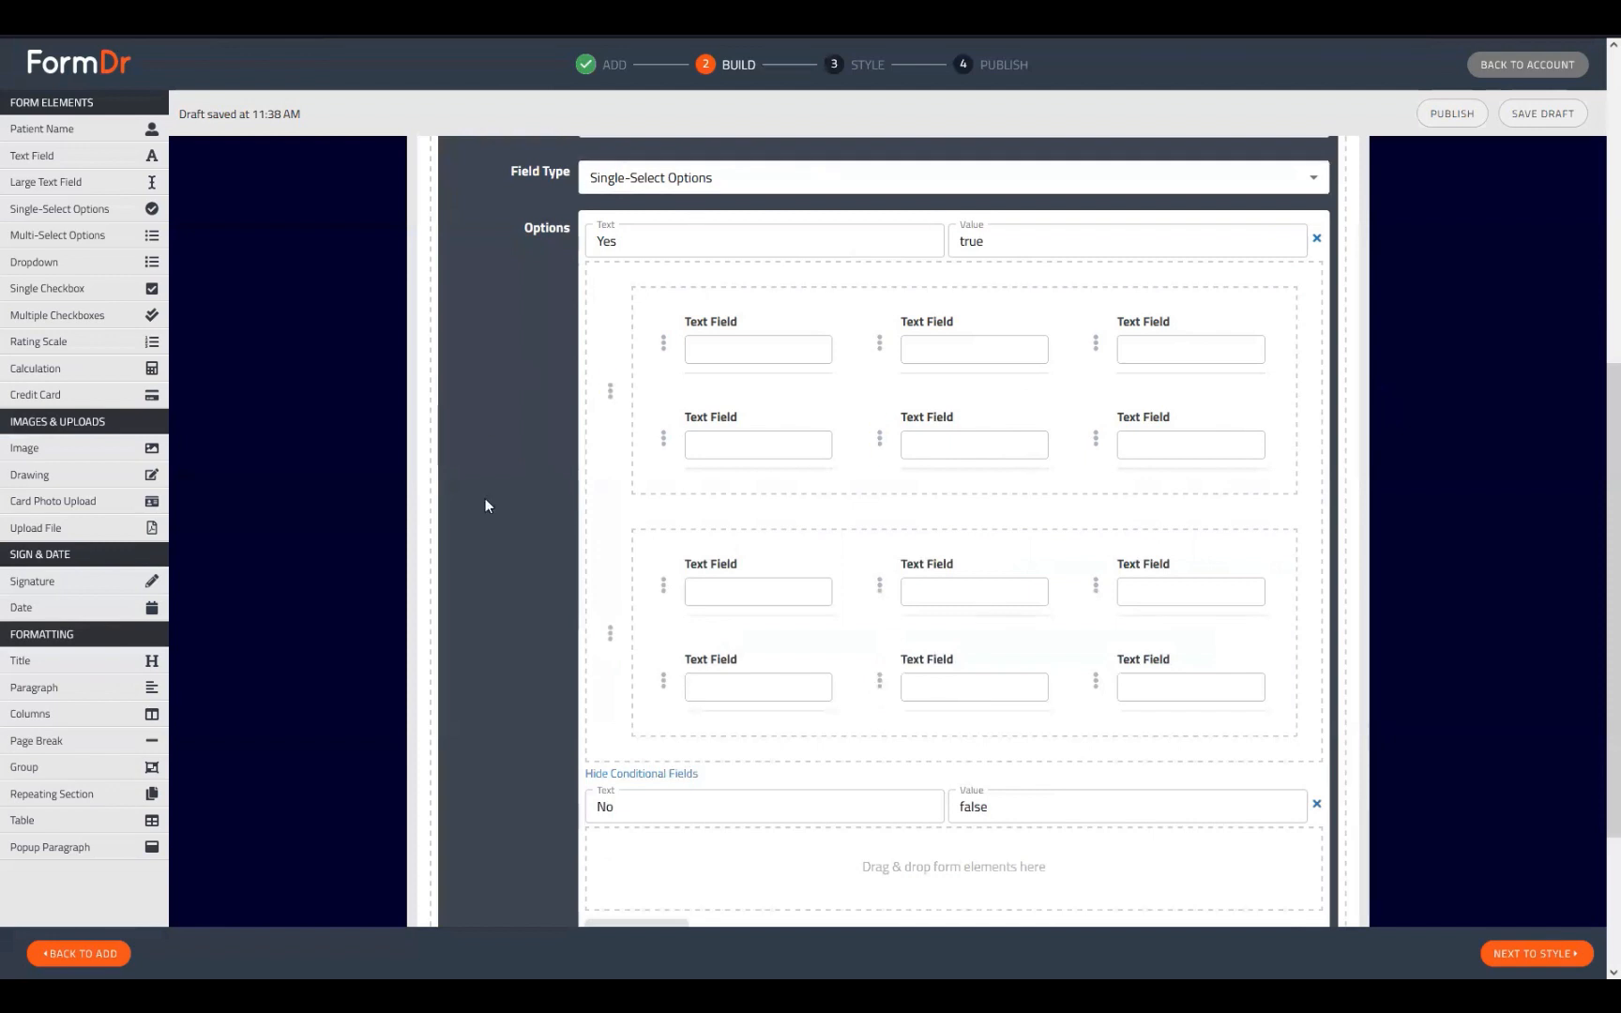
Move the duplicated Columns element from the Yes option into the No option's conditional fields
scroll(1107, 746, "down", 2)
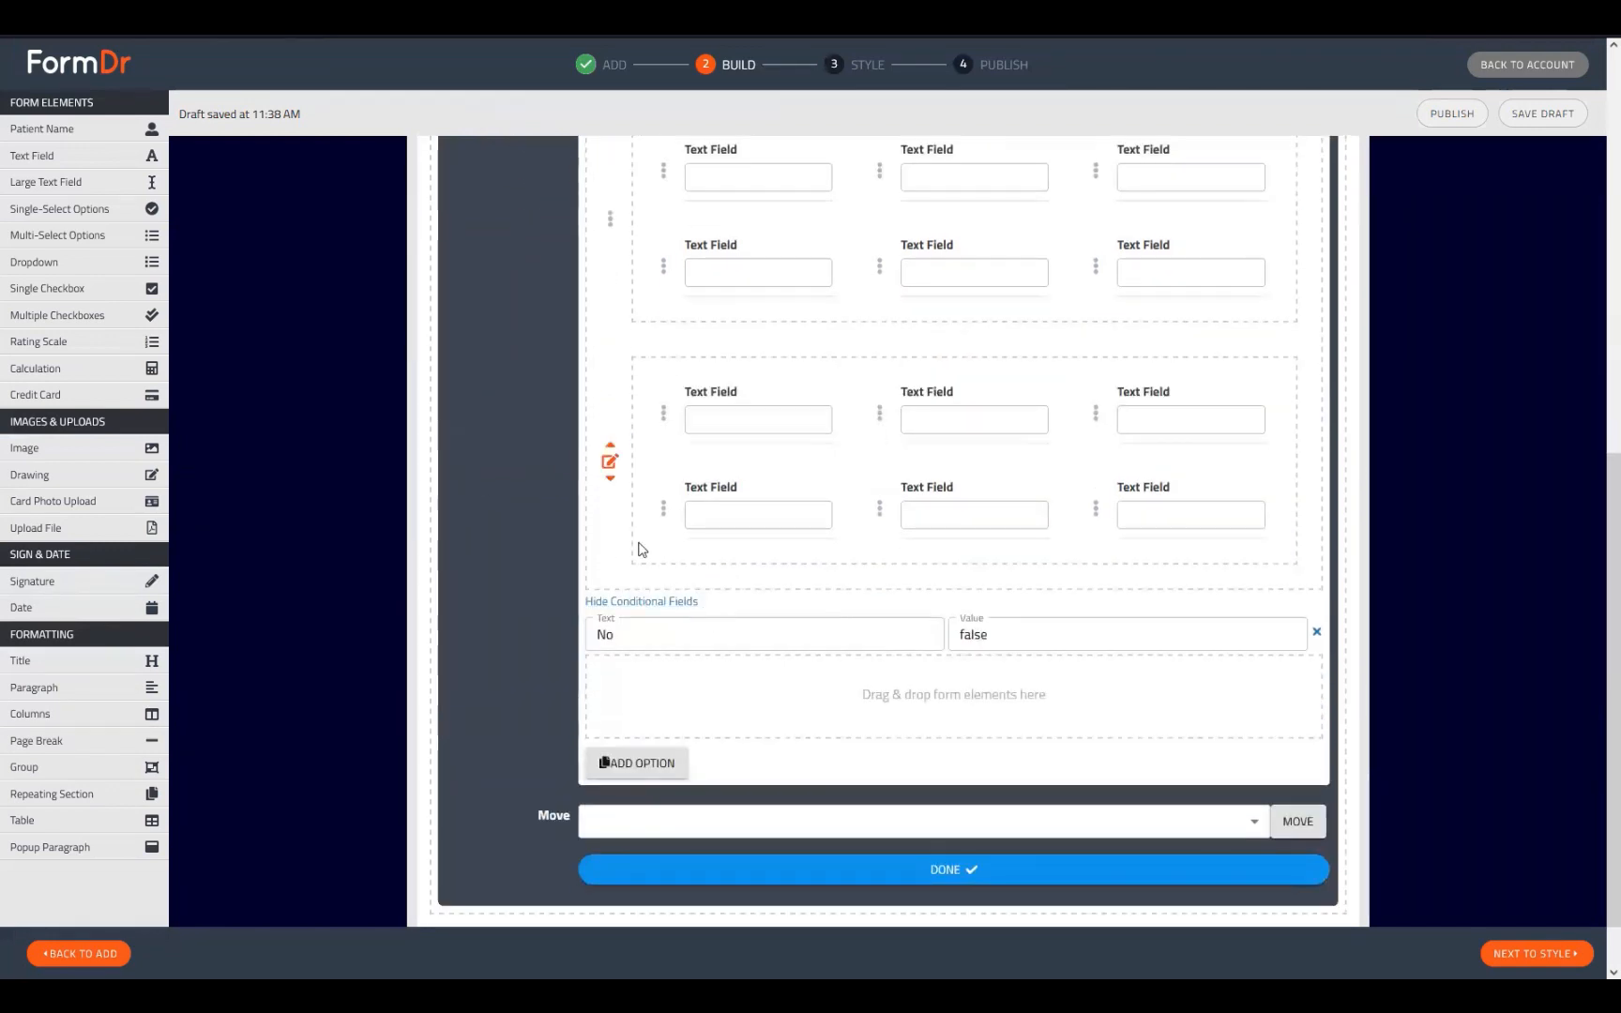
left_click_drag(616, 514, 663, 756)
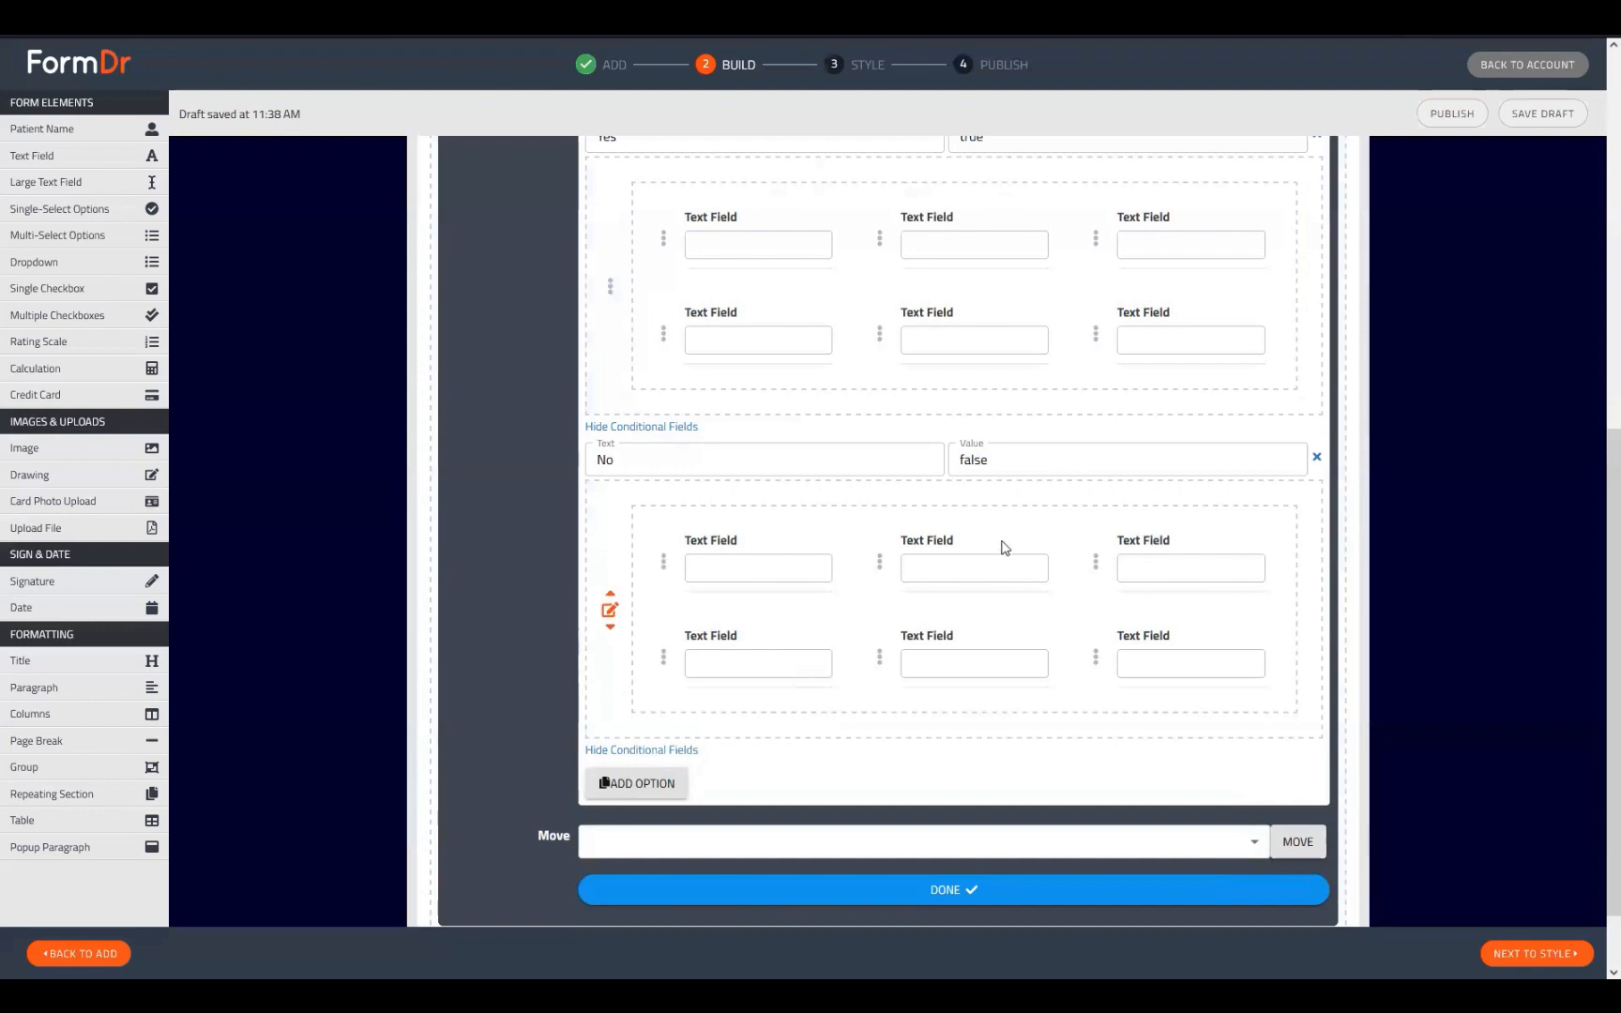
scroll(1013, 553, "up", 4)
scroll(976, 610, "down", 5)
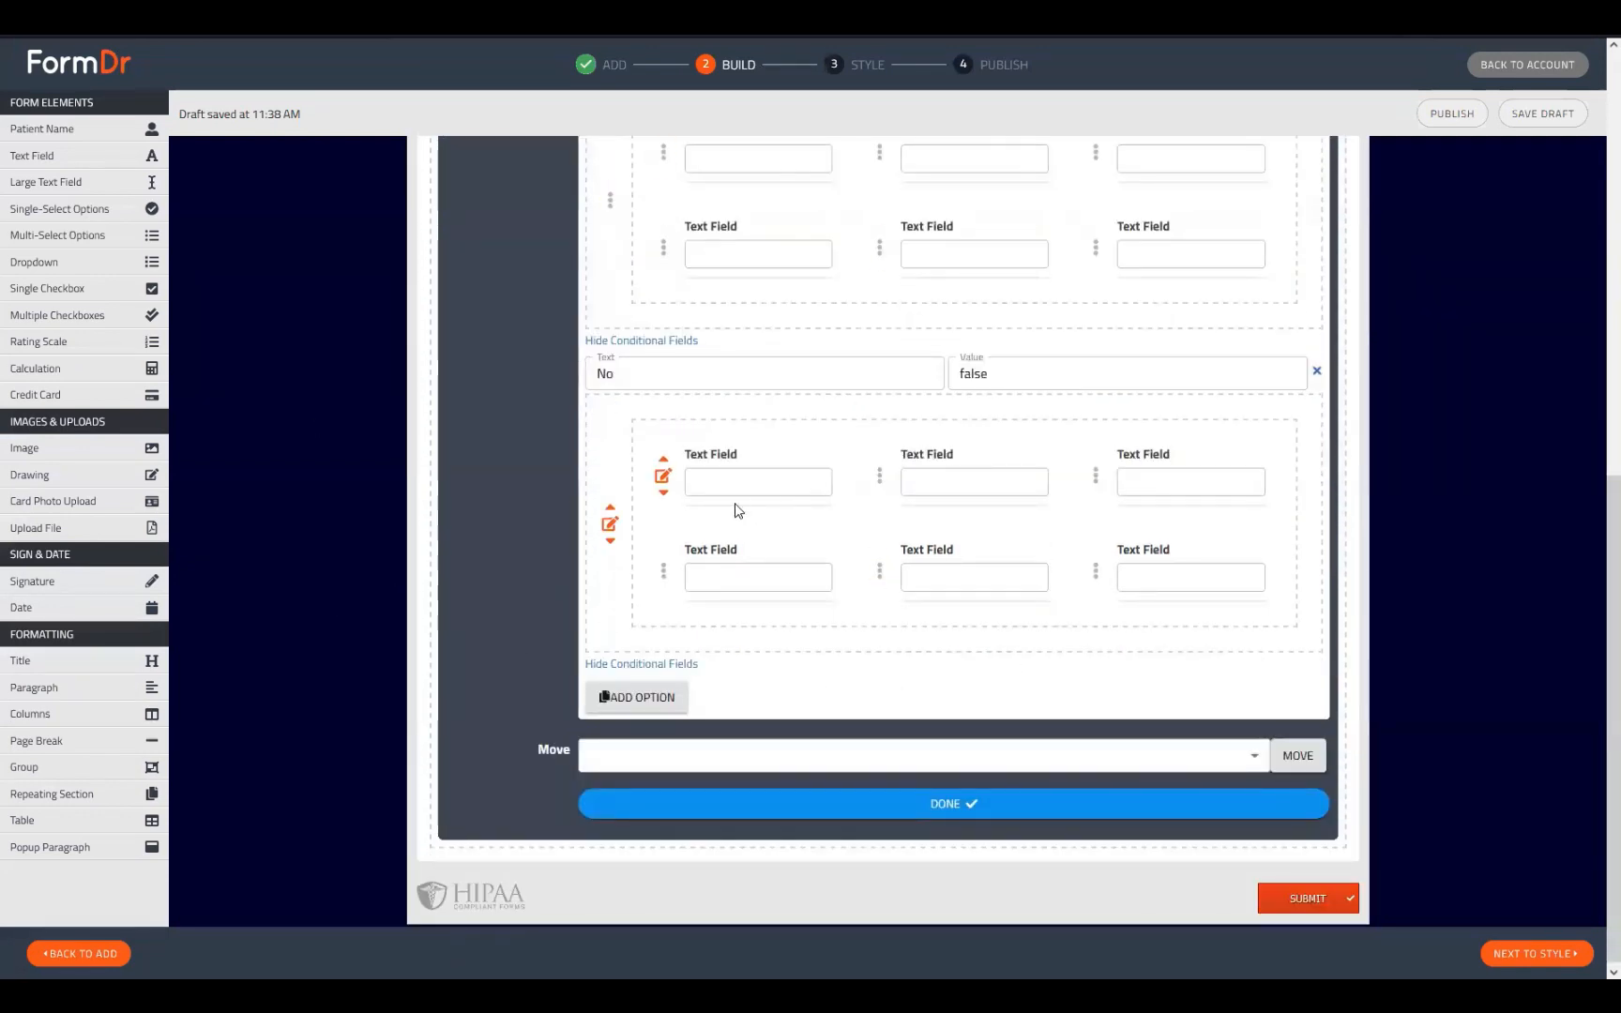
scroll(732, 525, "up", 3)
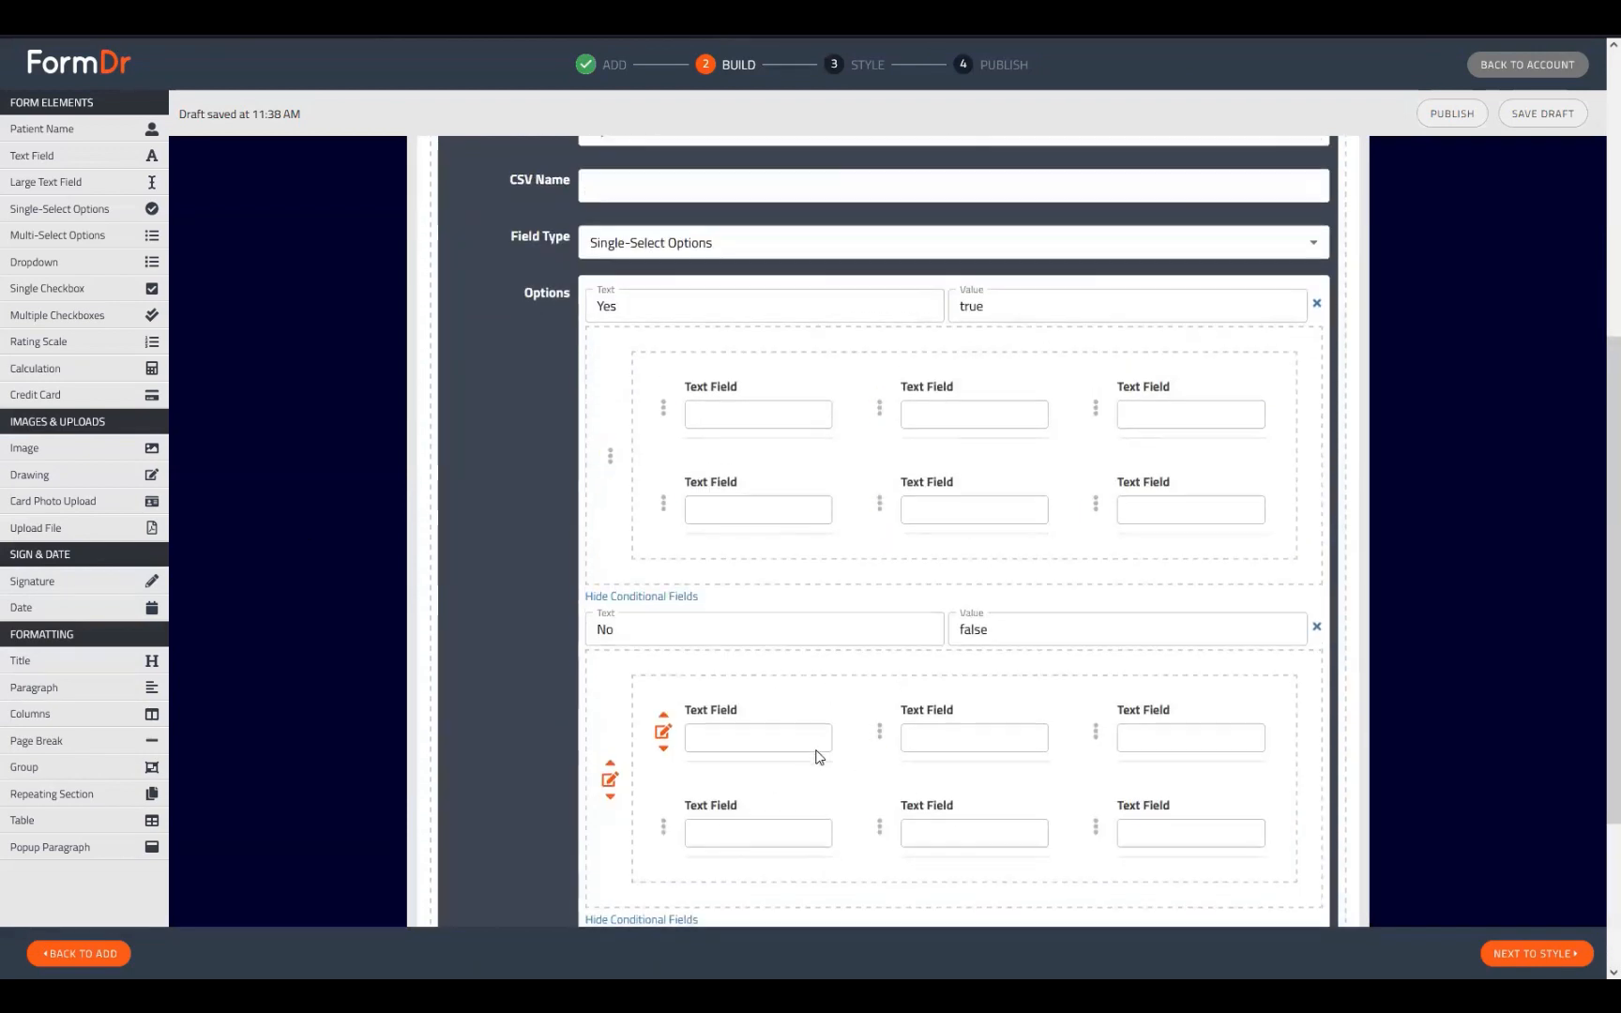
scroll(819, 758, "down", 1)
scroll(766, 717, "up", 1)
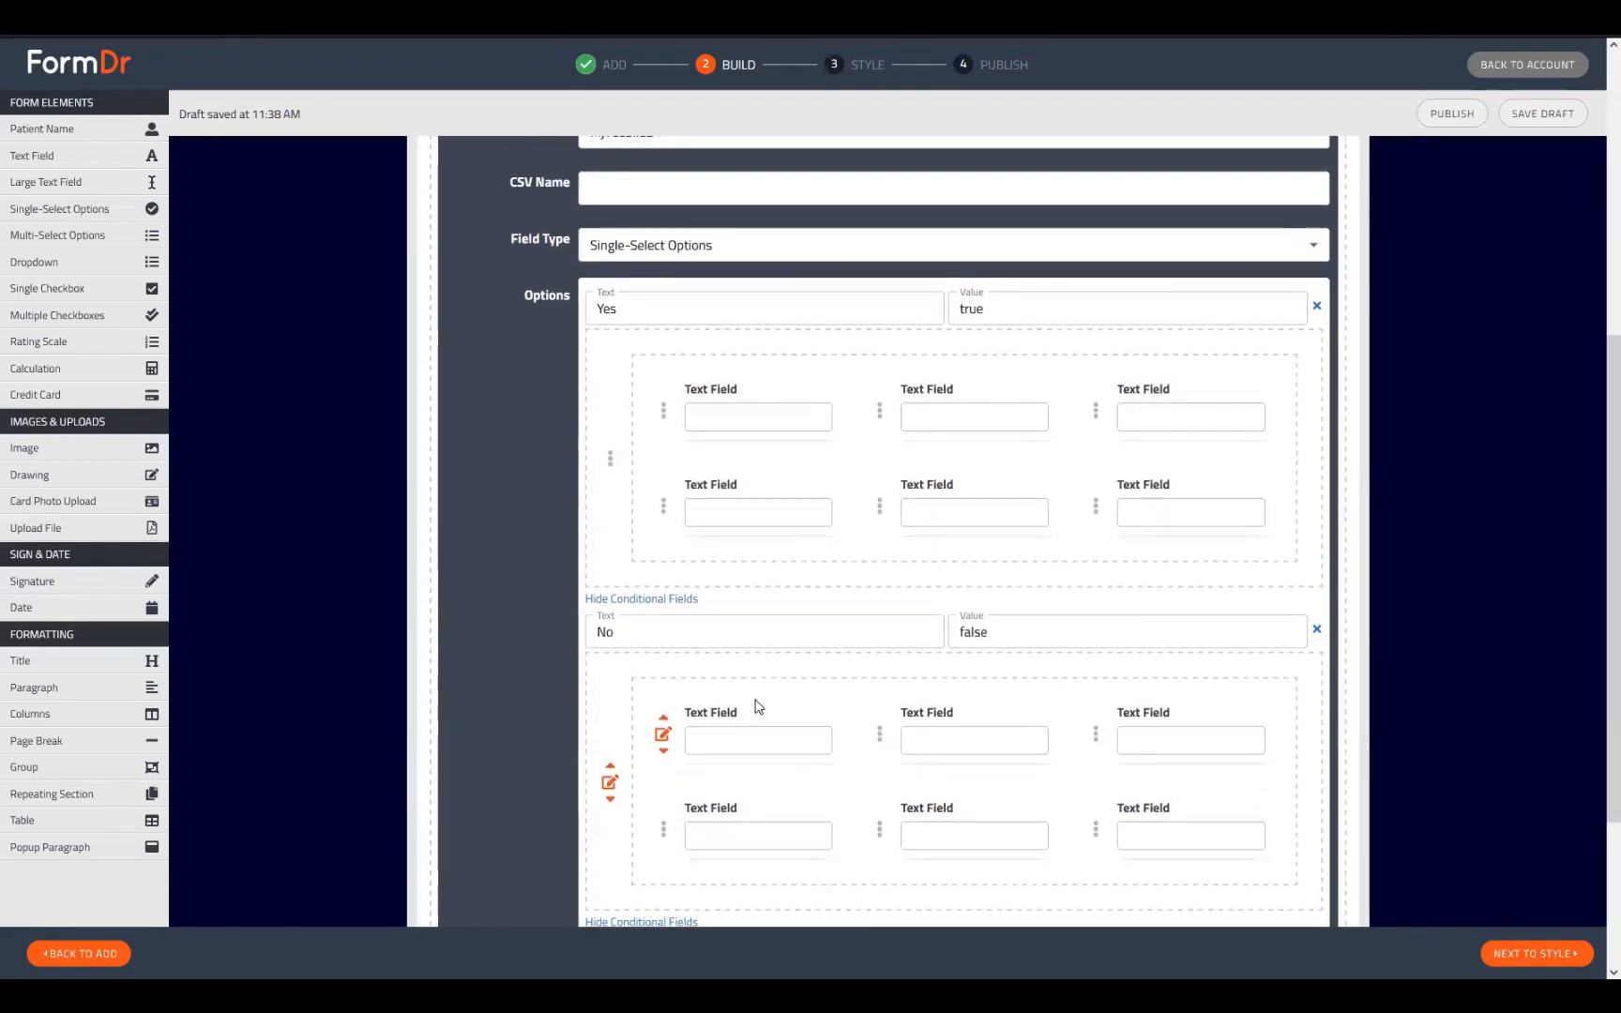
Add a Paragraph below the Yes option's Columns element reading "Parental Information", formatted as Heading 3
left_click_drag(47, 690, 619, 614)
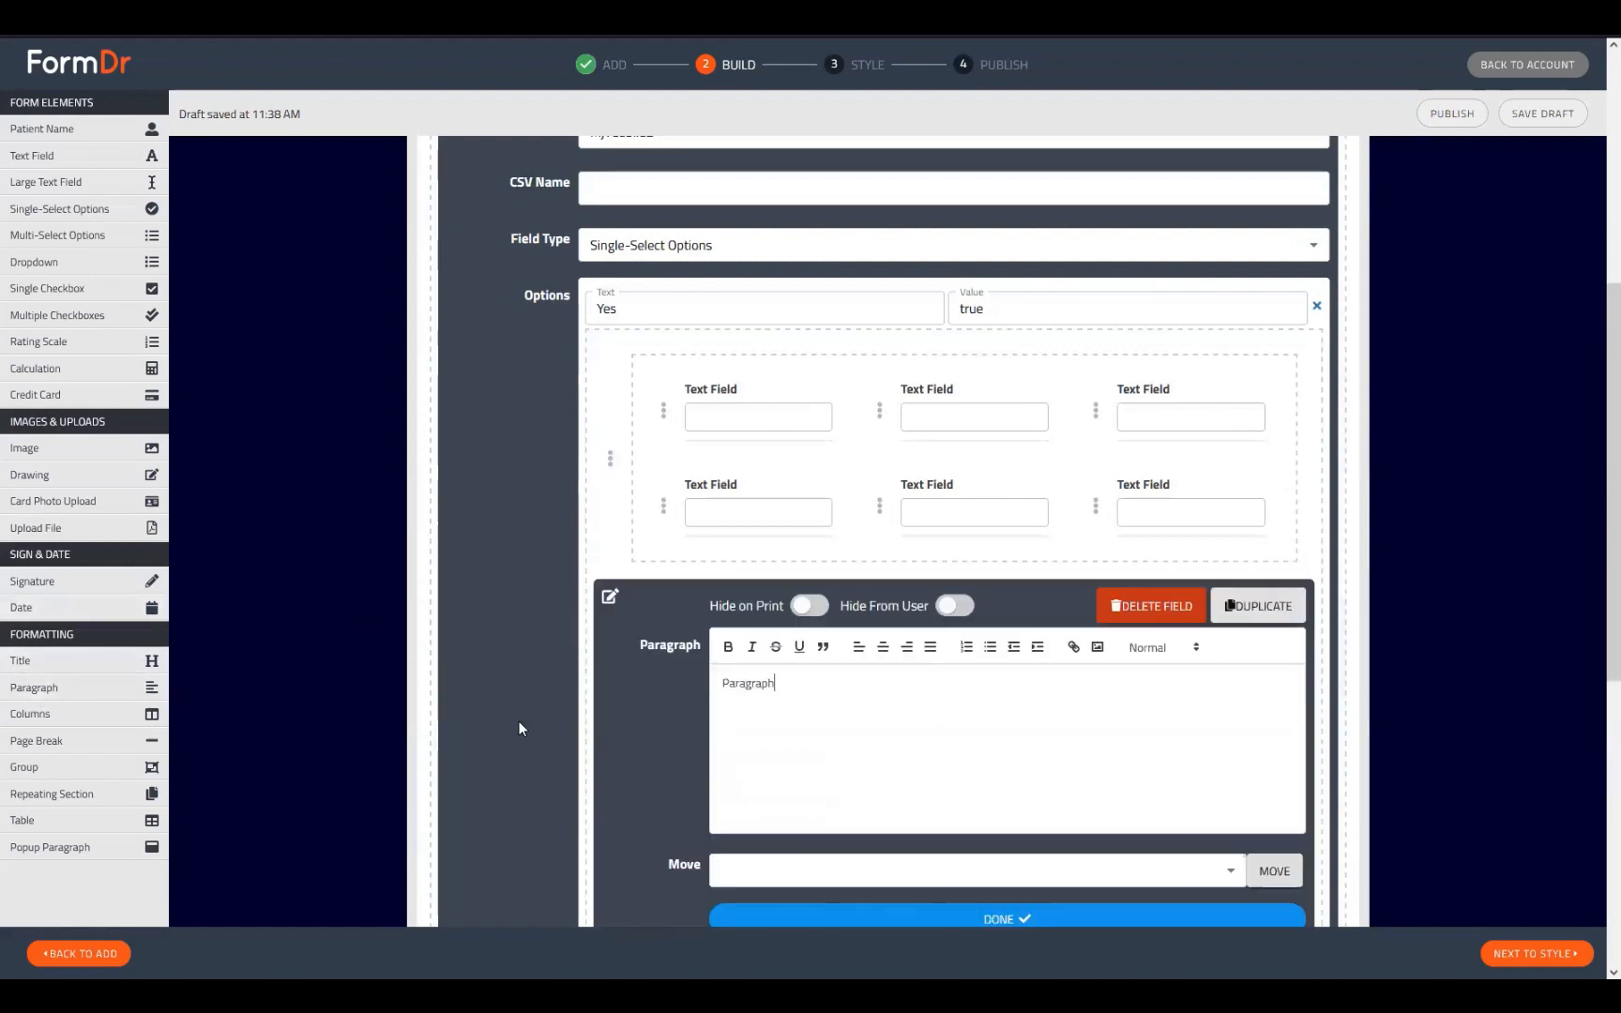
type("Parental Information")
key("ctrl+a")
left_click(1188, 659)
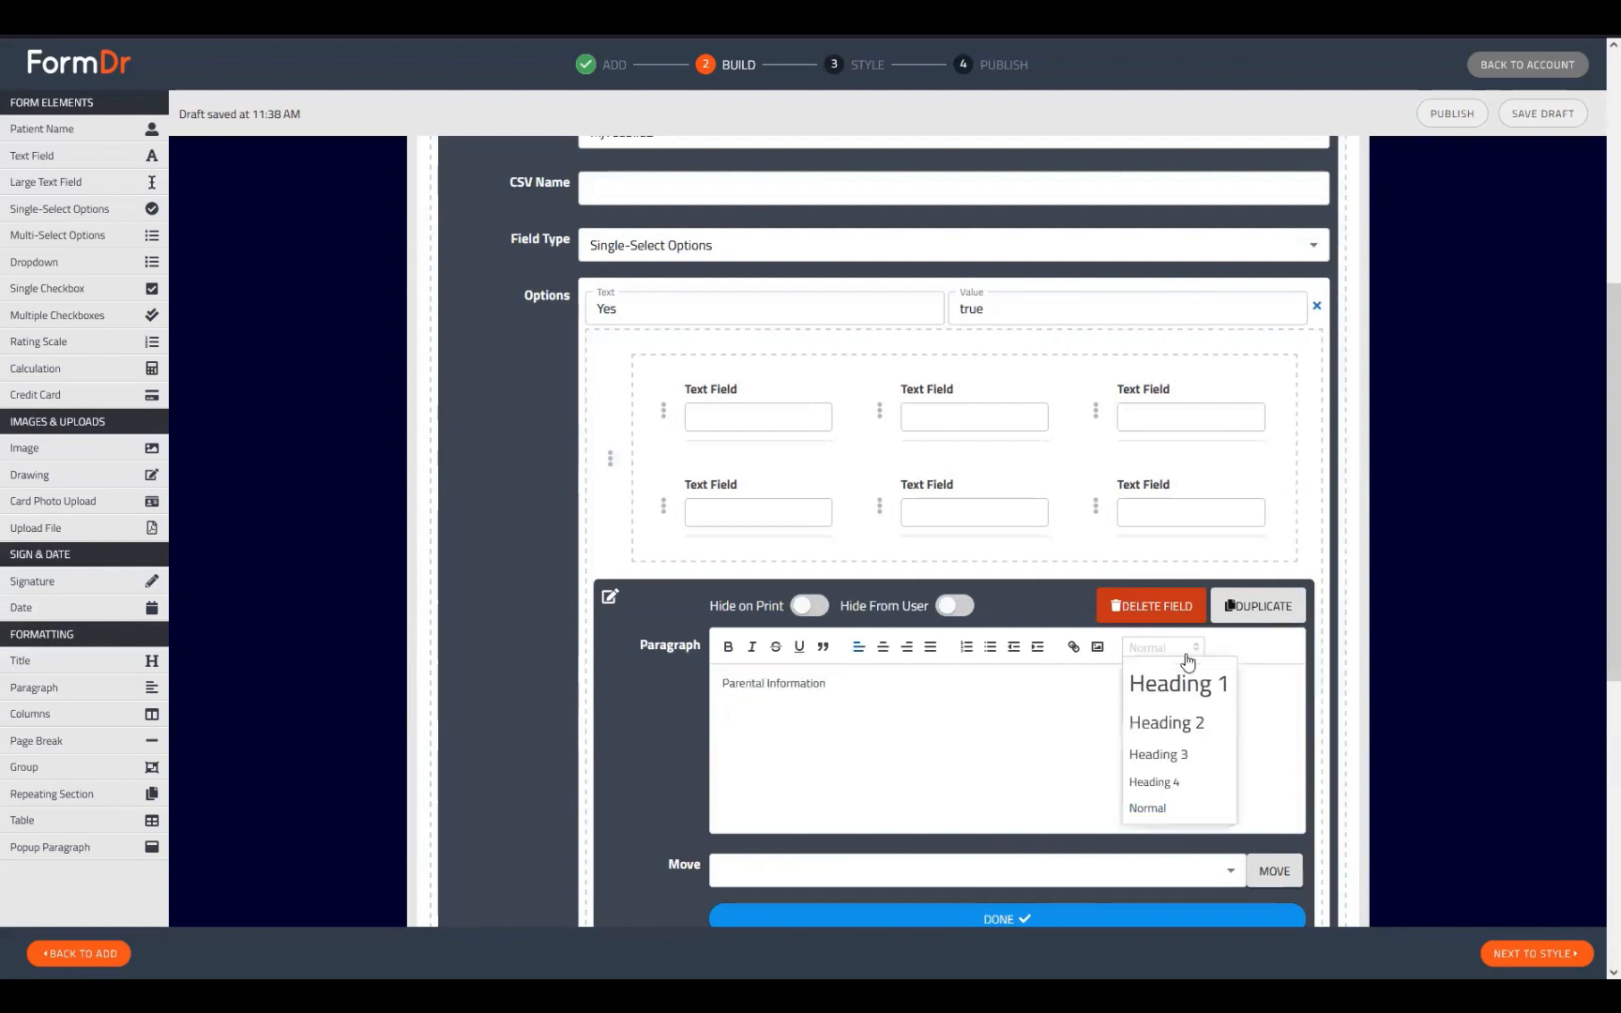
left_click(1184, 756)
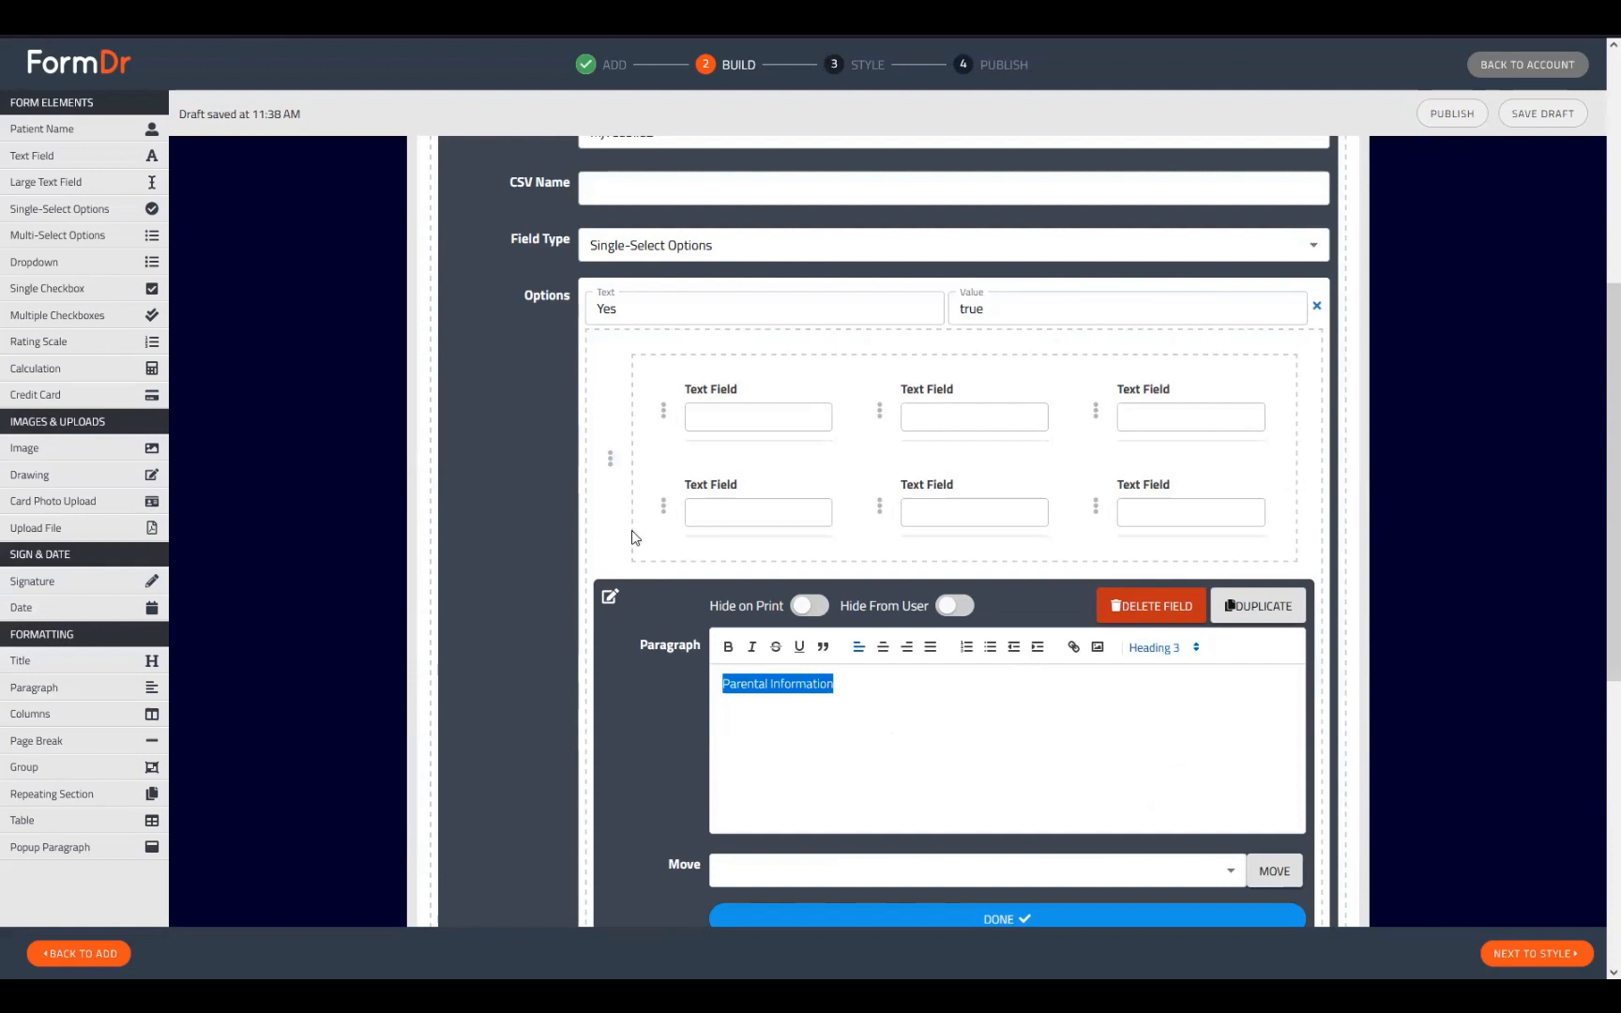
left_click(614, 604)
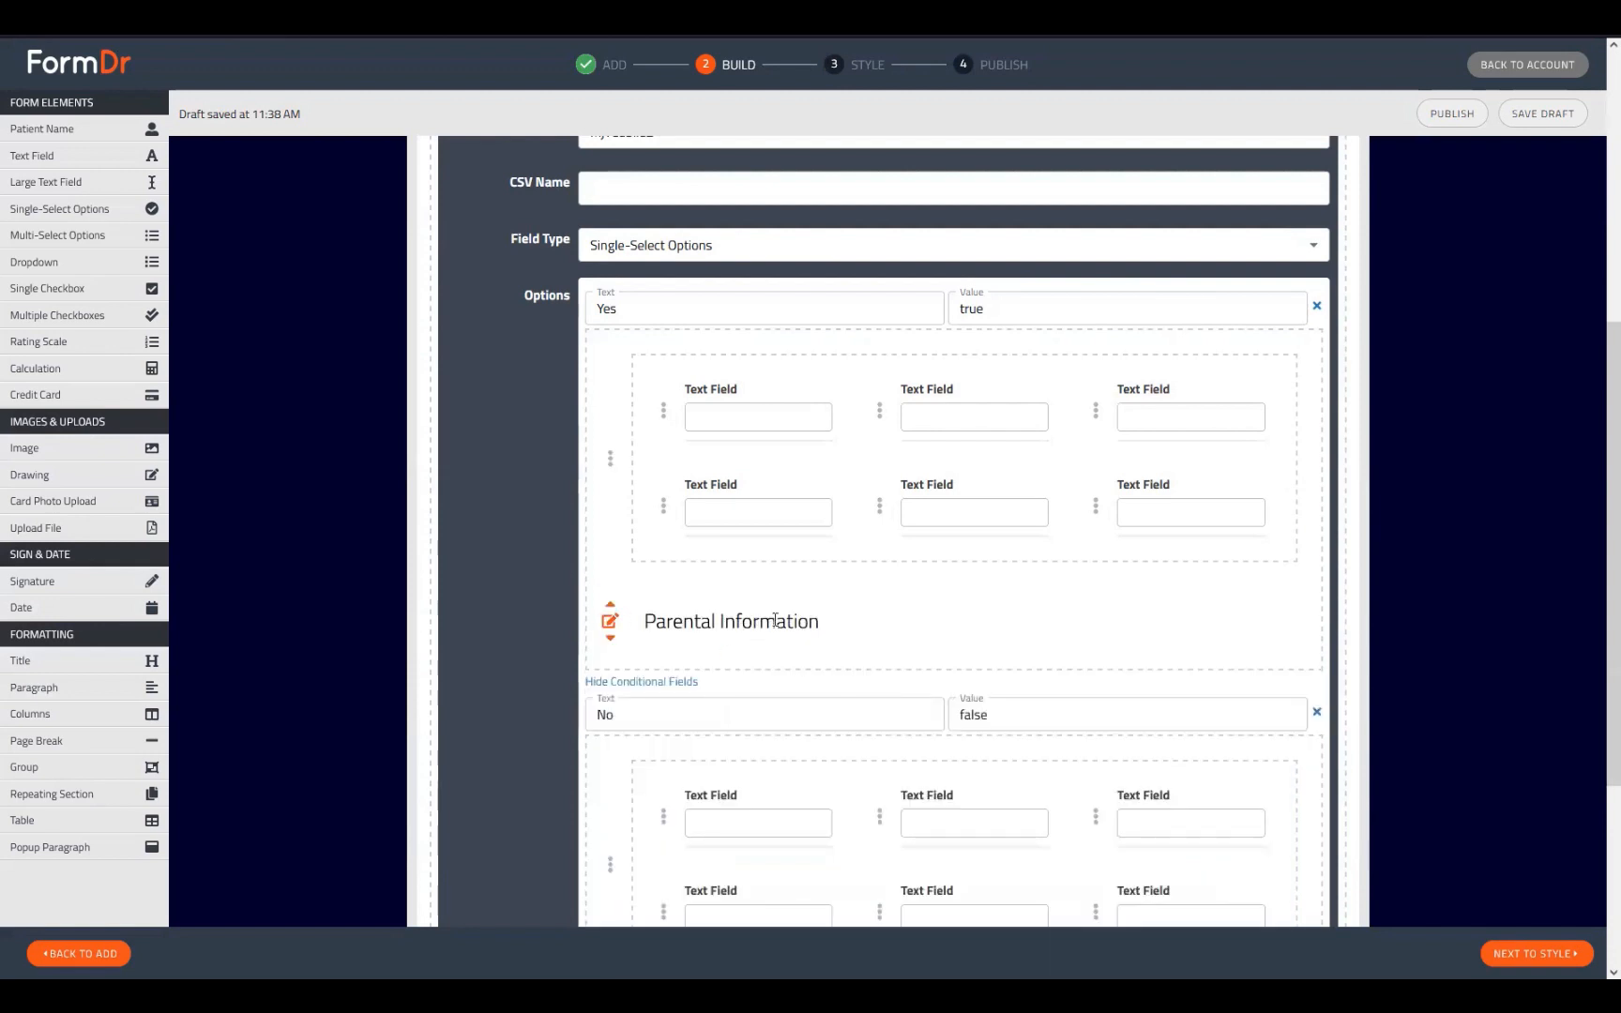
Add a Columns element below the Parental Information heading and fill it with four text fields by duplicating one
left_click_drag(43, 714, 713, 694)
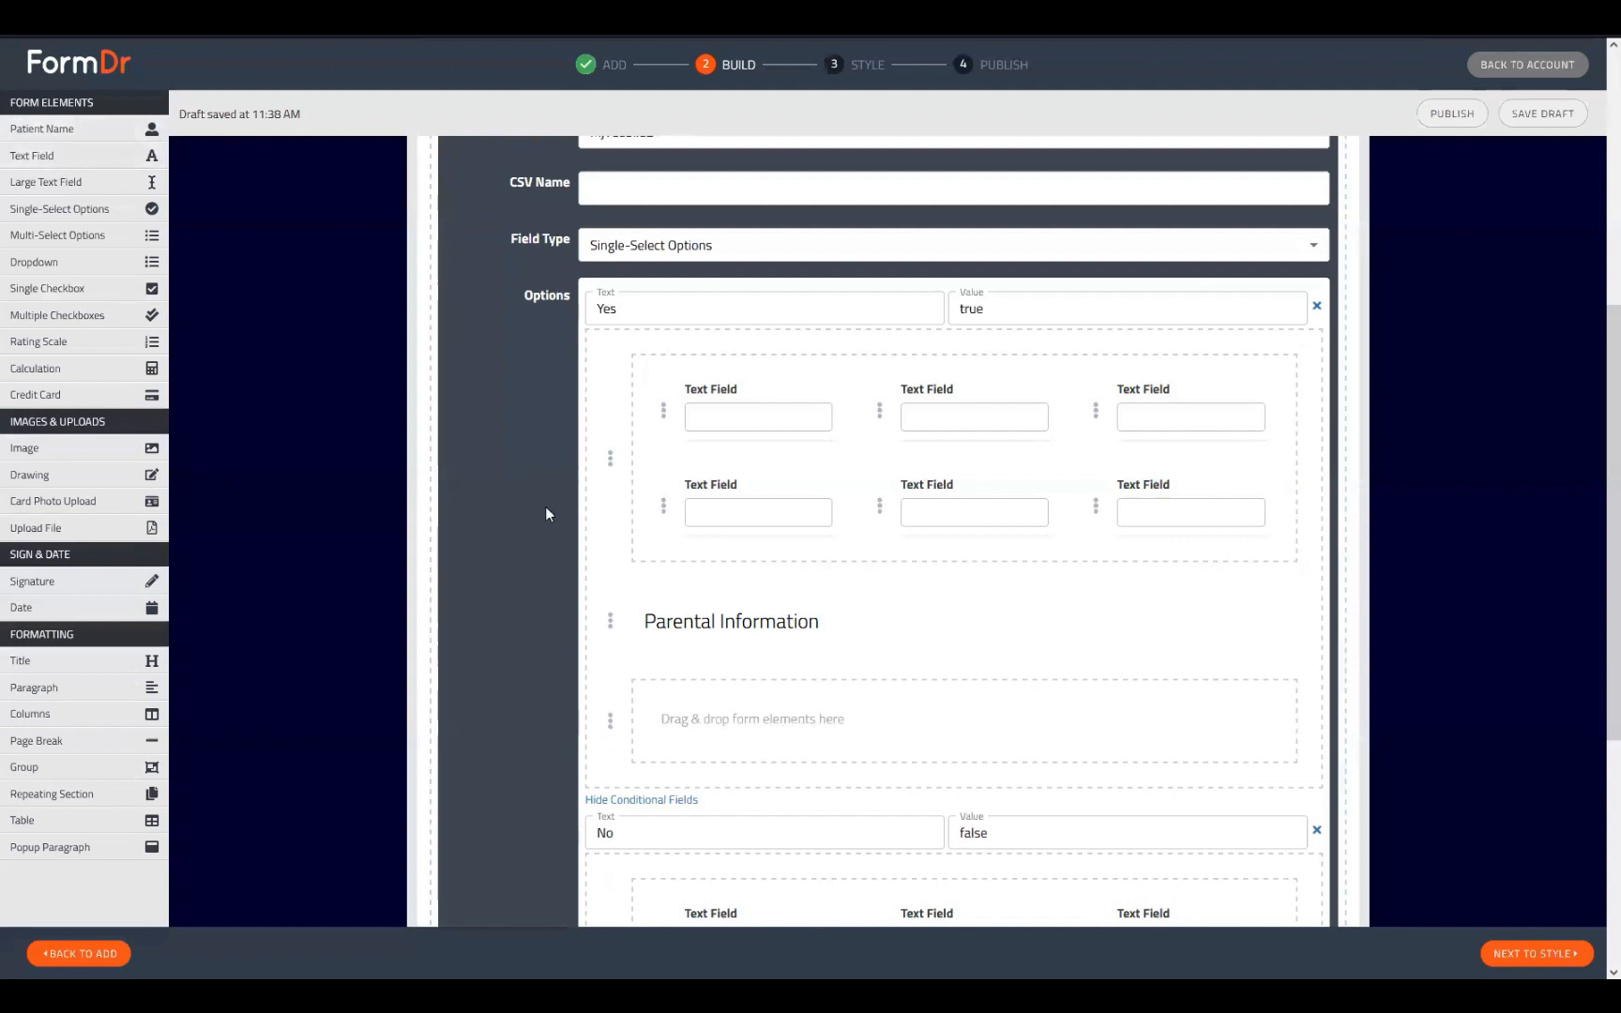
left_click_drag(32, 156, 673, 782)
scroll(683, 675, "down", 1)
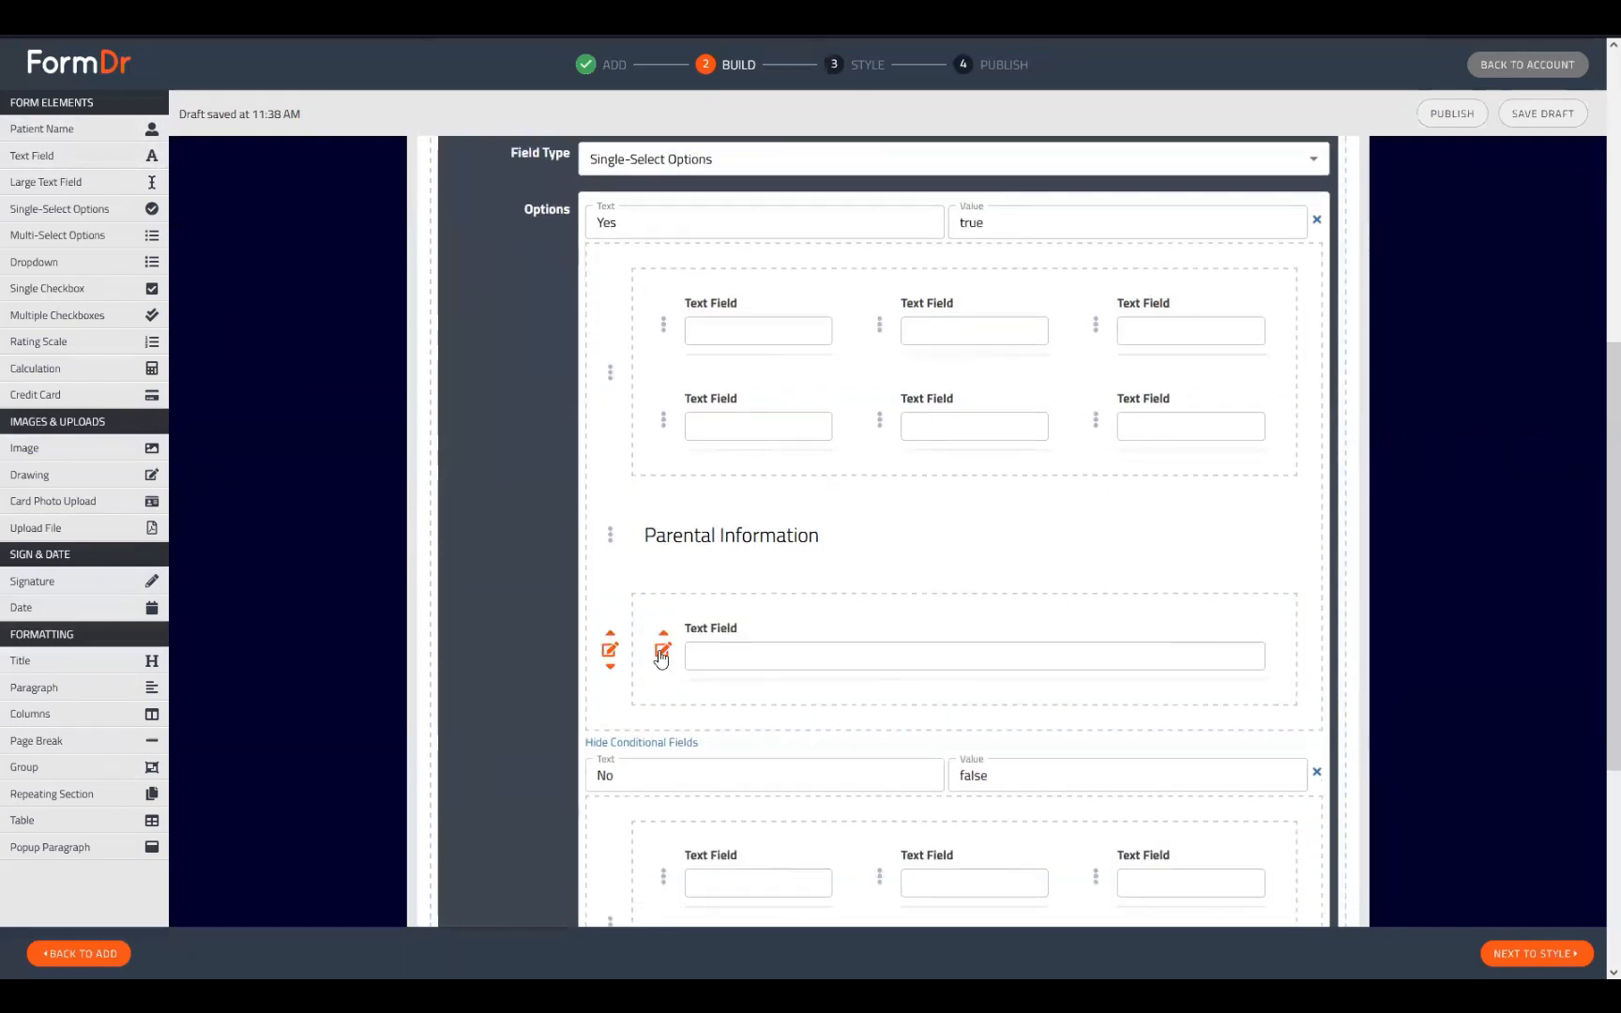
left_click(661, 653)
scroll(900, 582, "down", 2)
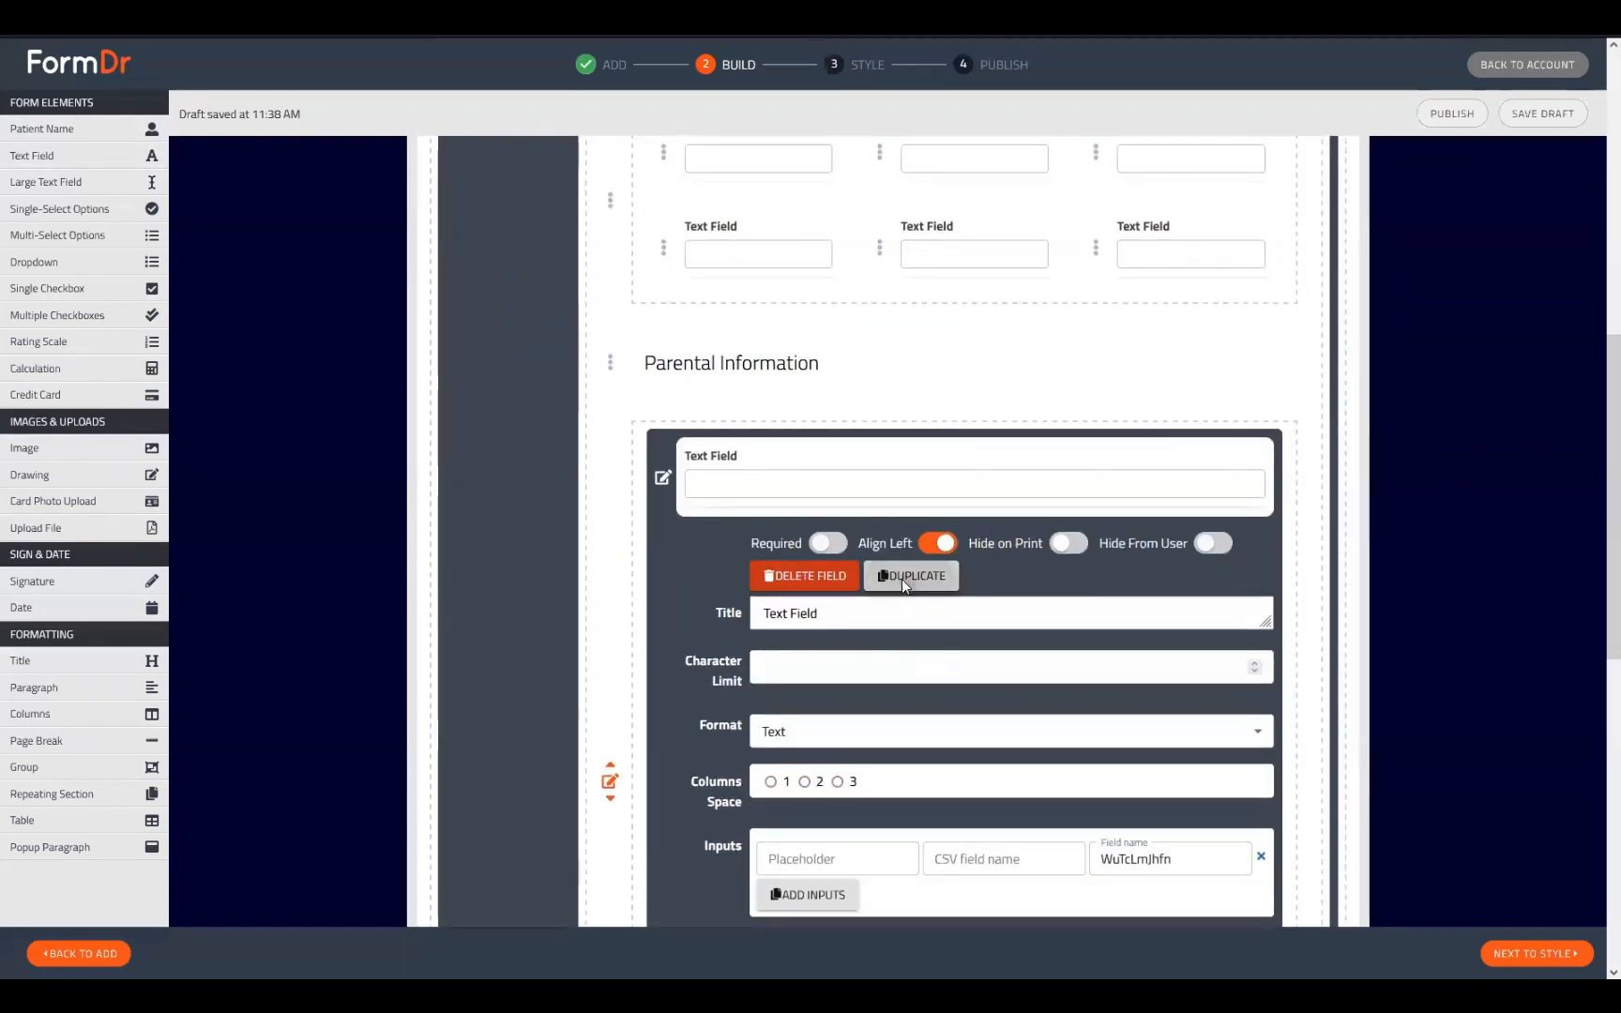
left_click(902, 578)
left_click(610, 526)
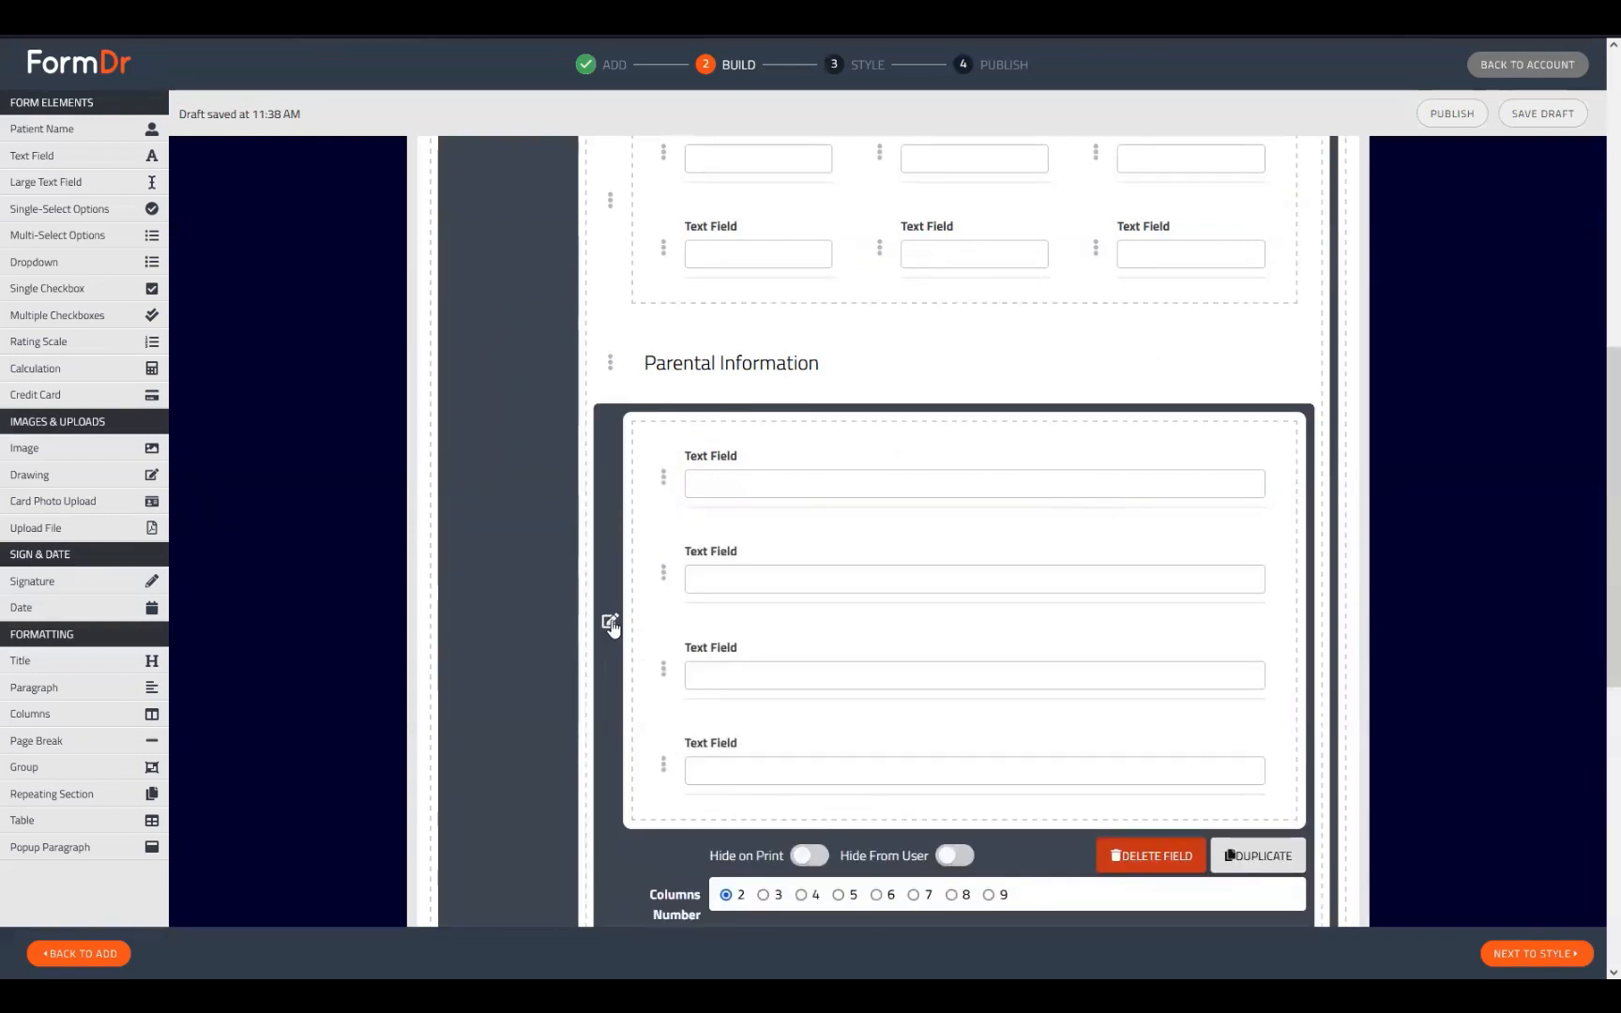
left_click(610, 622)
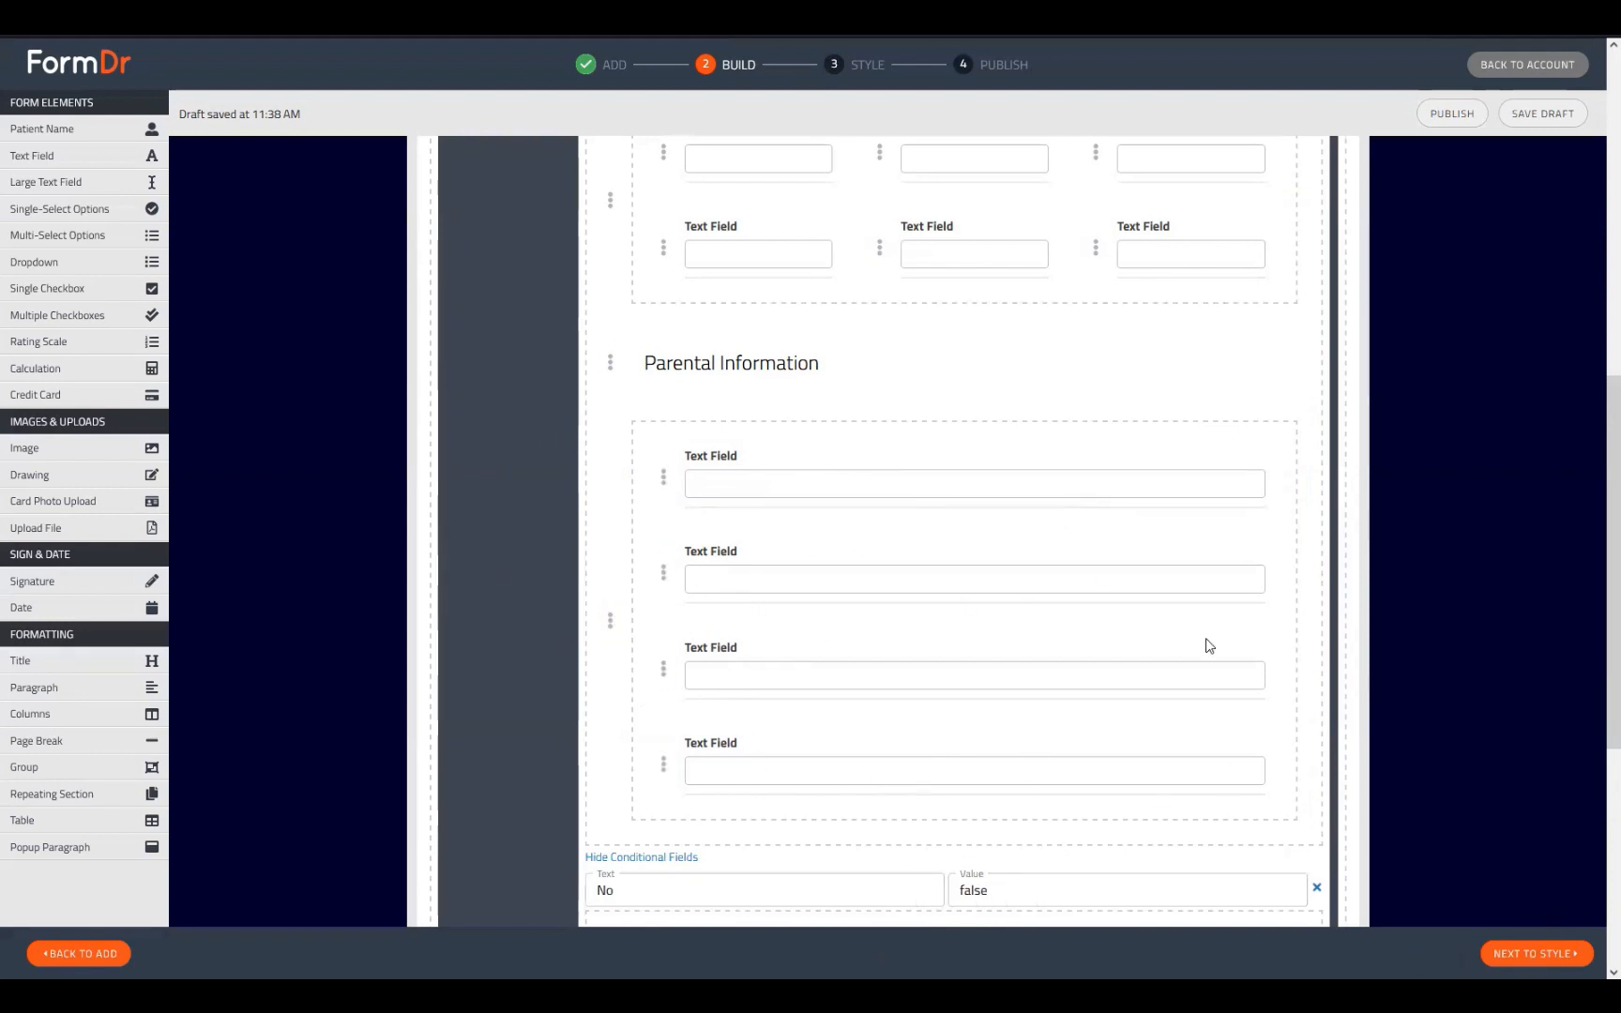
Add a Paragraph below the Yes option's four parental text fields reading "Parental Consent", formatted as a heading
scroll(1209, 645, "down", 4)
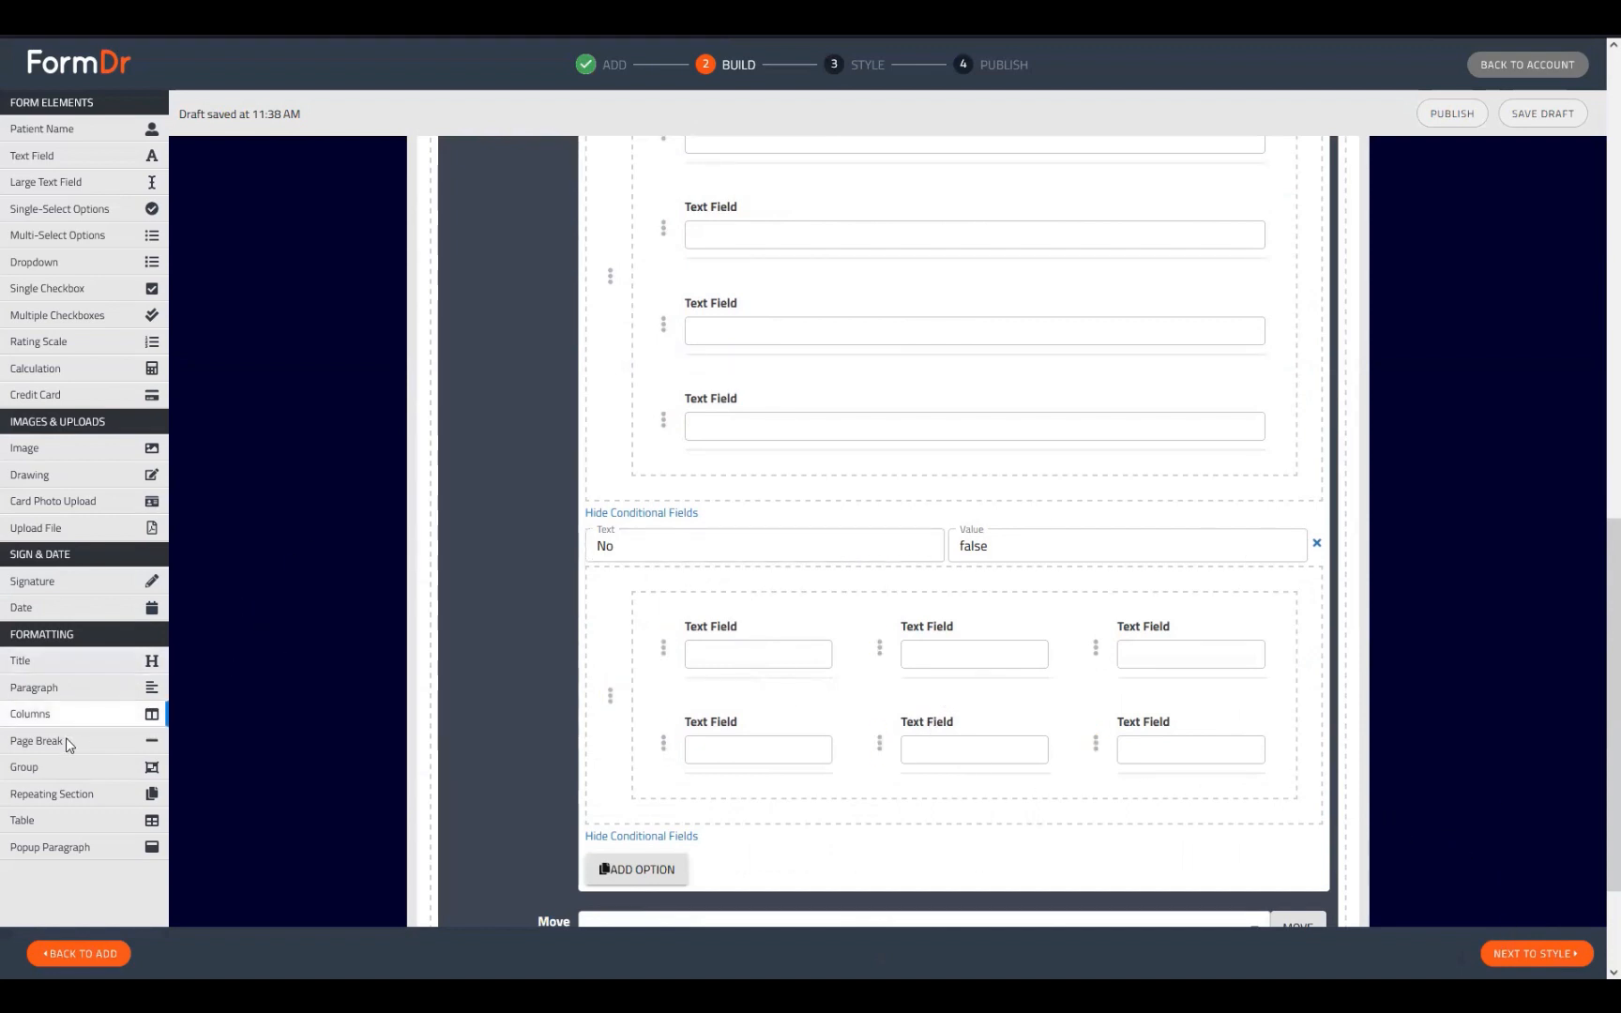
left_click_drag(45, 690, 604, 541)
left_click(610, 533)
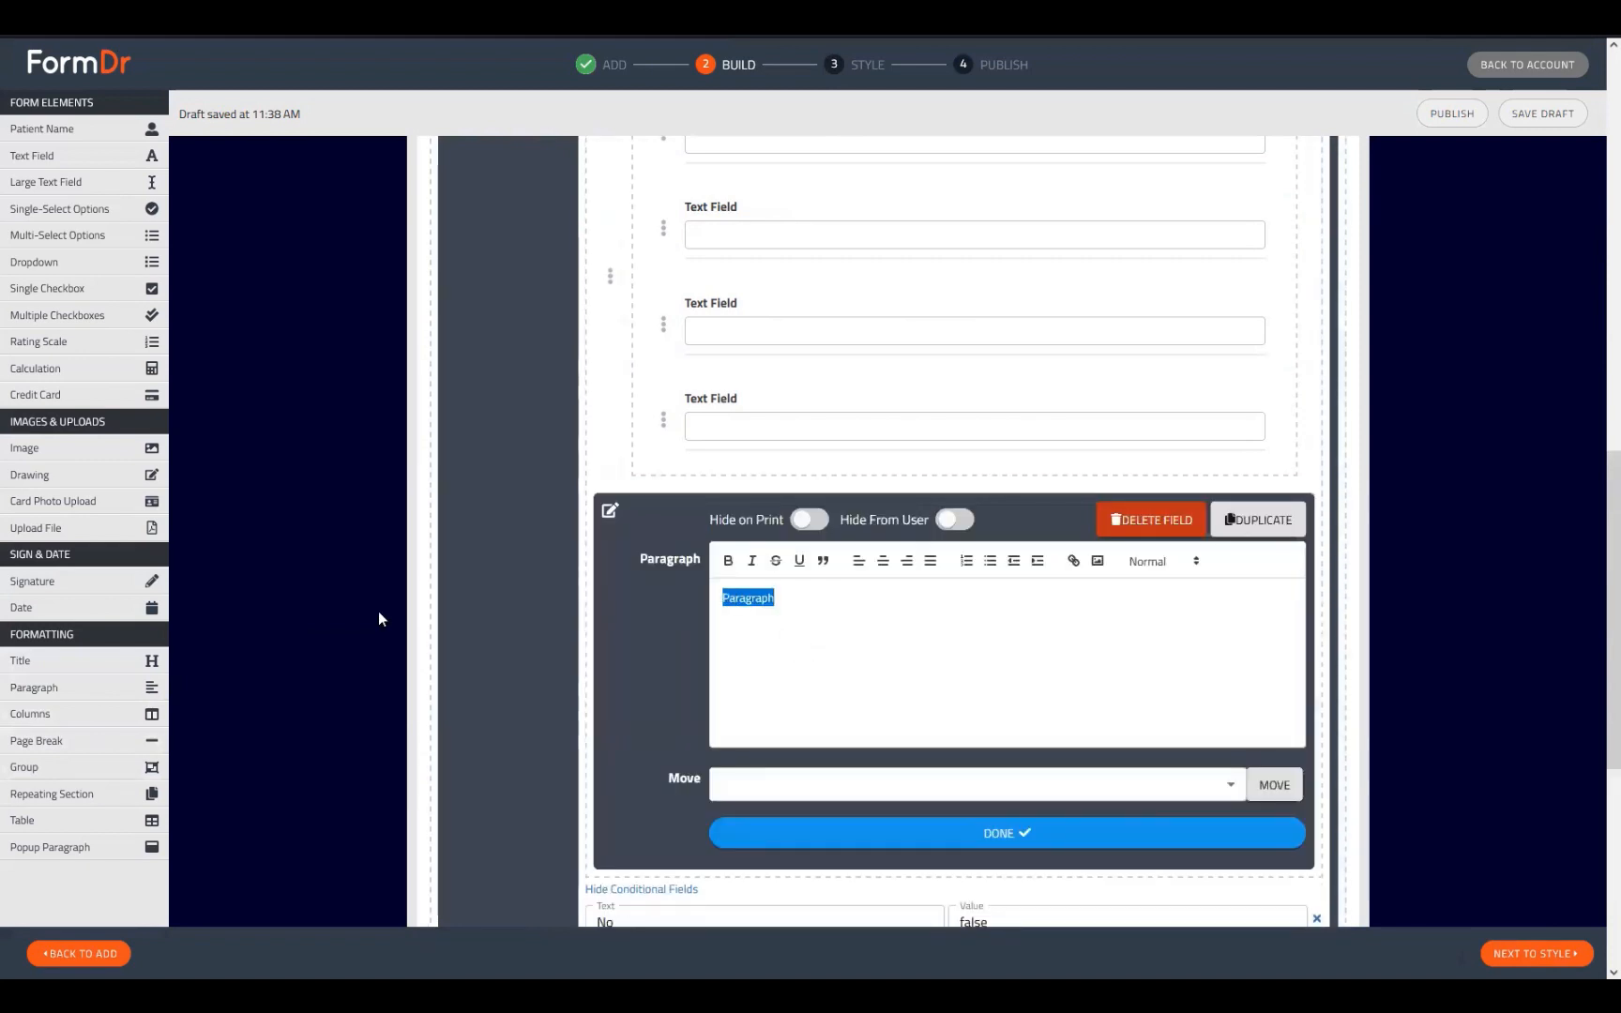
type("Parental Consent")
left_click(1173, 561)
left_click(1179, 669)
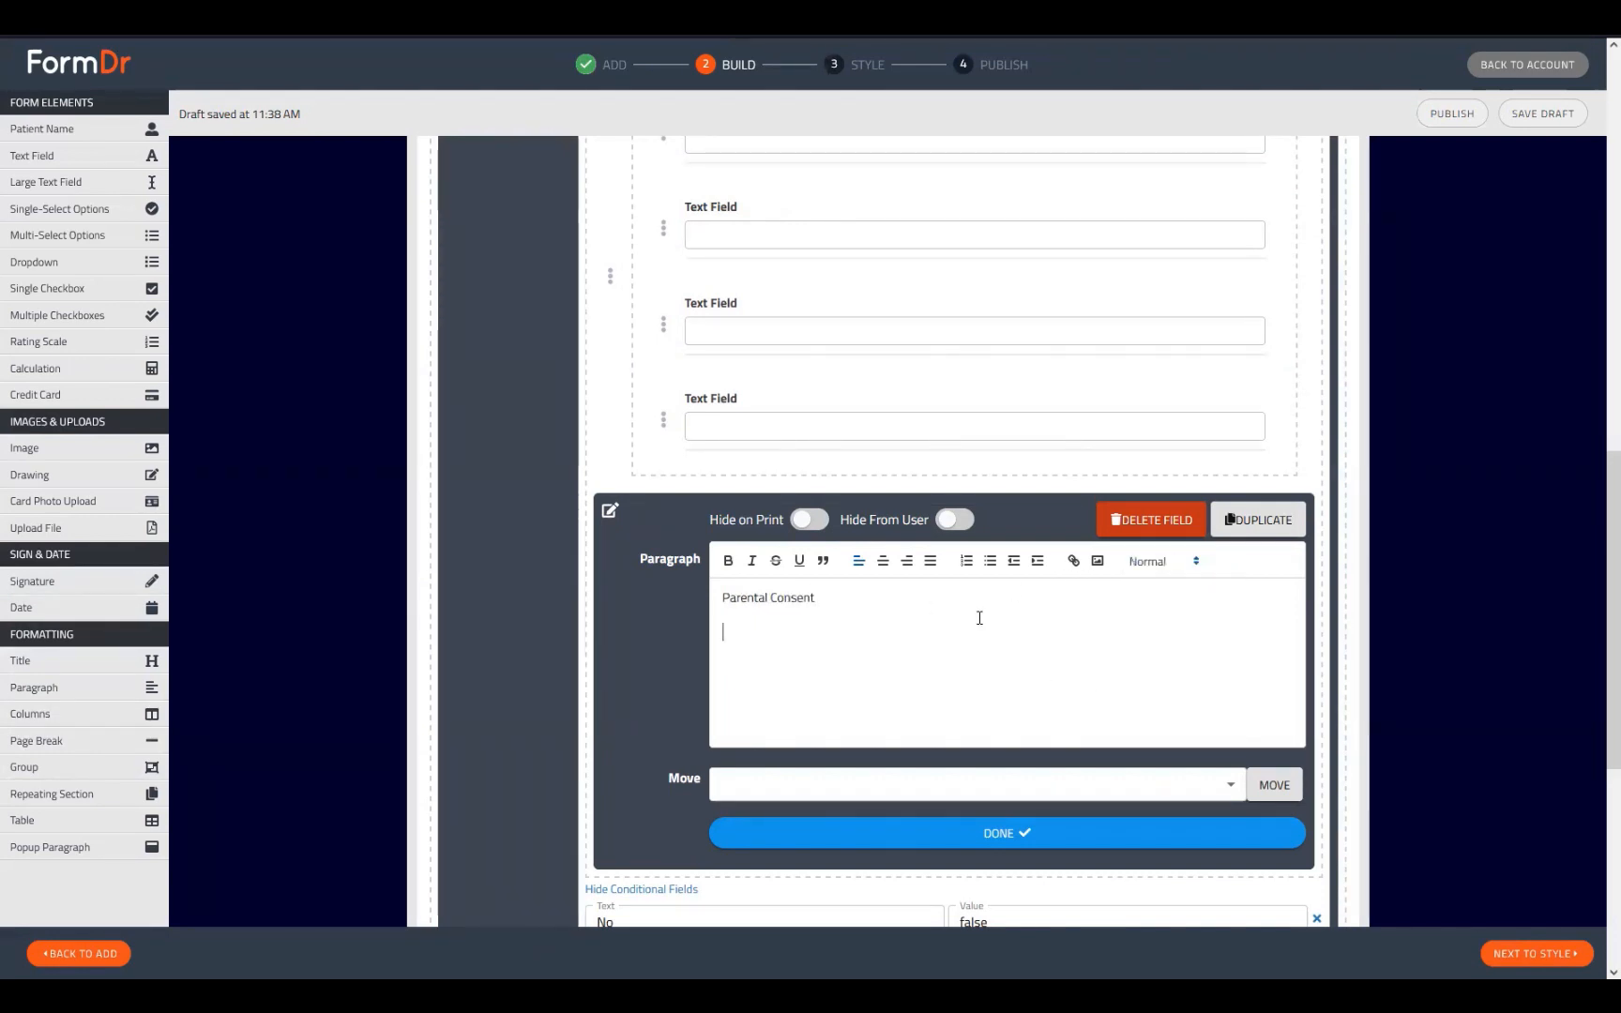
Add body text under the Parental Consent heading by repeating the sentence "This is a consent form." six times
key("Return")
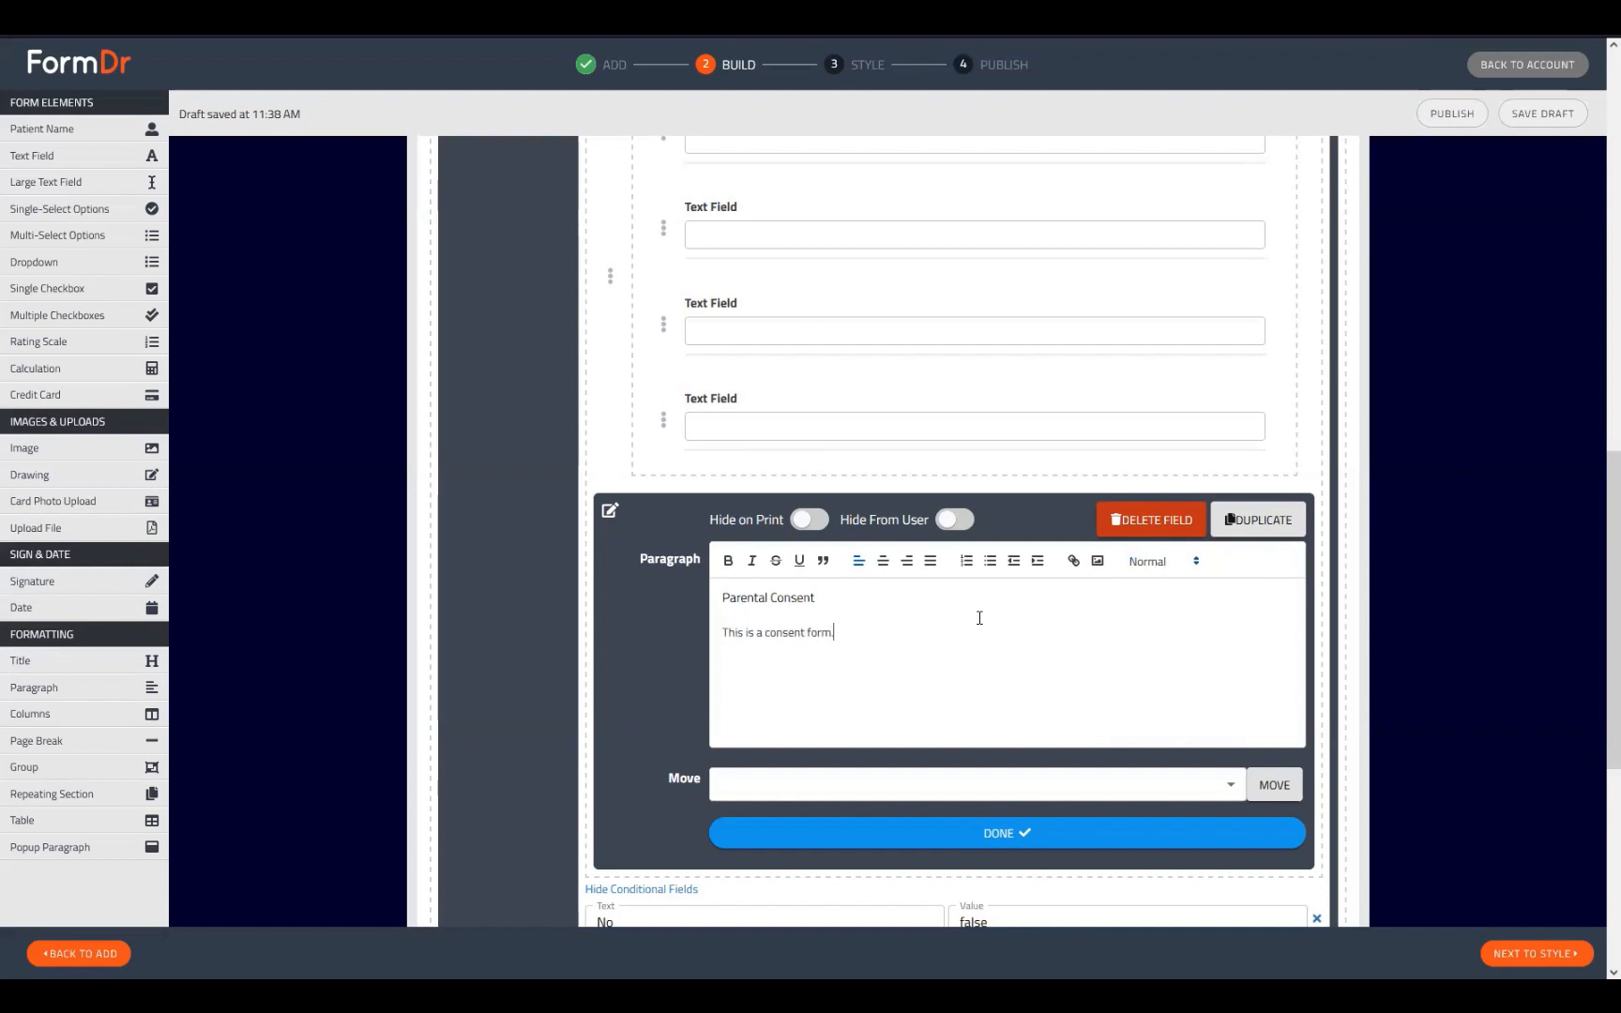
key("shift+Left")
key("shift+Left")
key("shift+Left")
key("shift+Left")
key("shift+Left")
key("shift+Left")
key("shift+Left")
key("shift+Left")
key("shift+Left")
key("shift+Left")
key("shift+Left")
key("shift+Left")
key("shift+Left")
key("shift+Left")
key("shift+Left")
key("shift+Left")
key("shift+Left")
key("shift+Left")
key("shift+Left")
key("shift+Left")
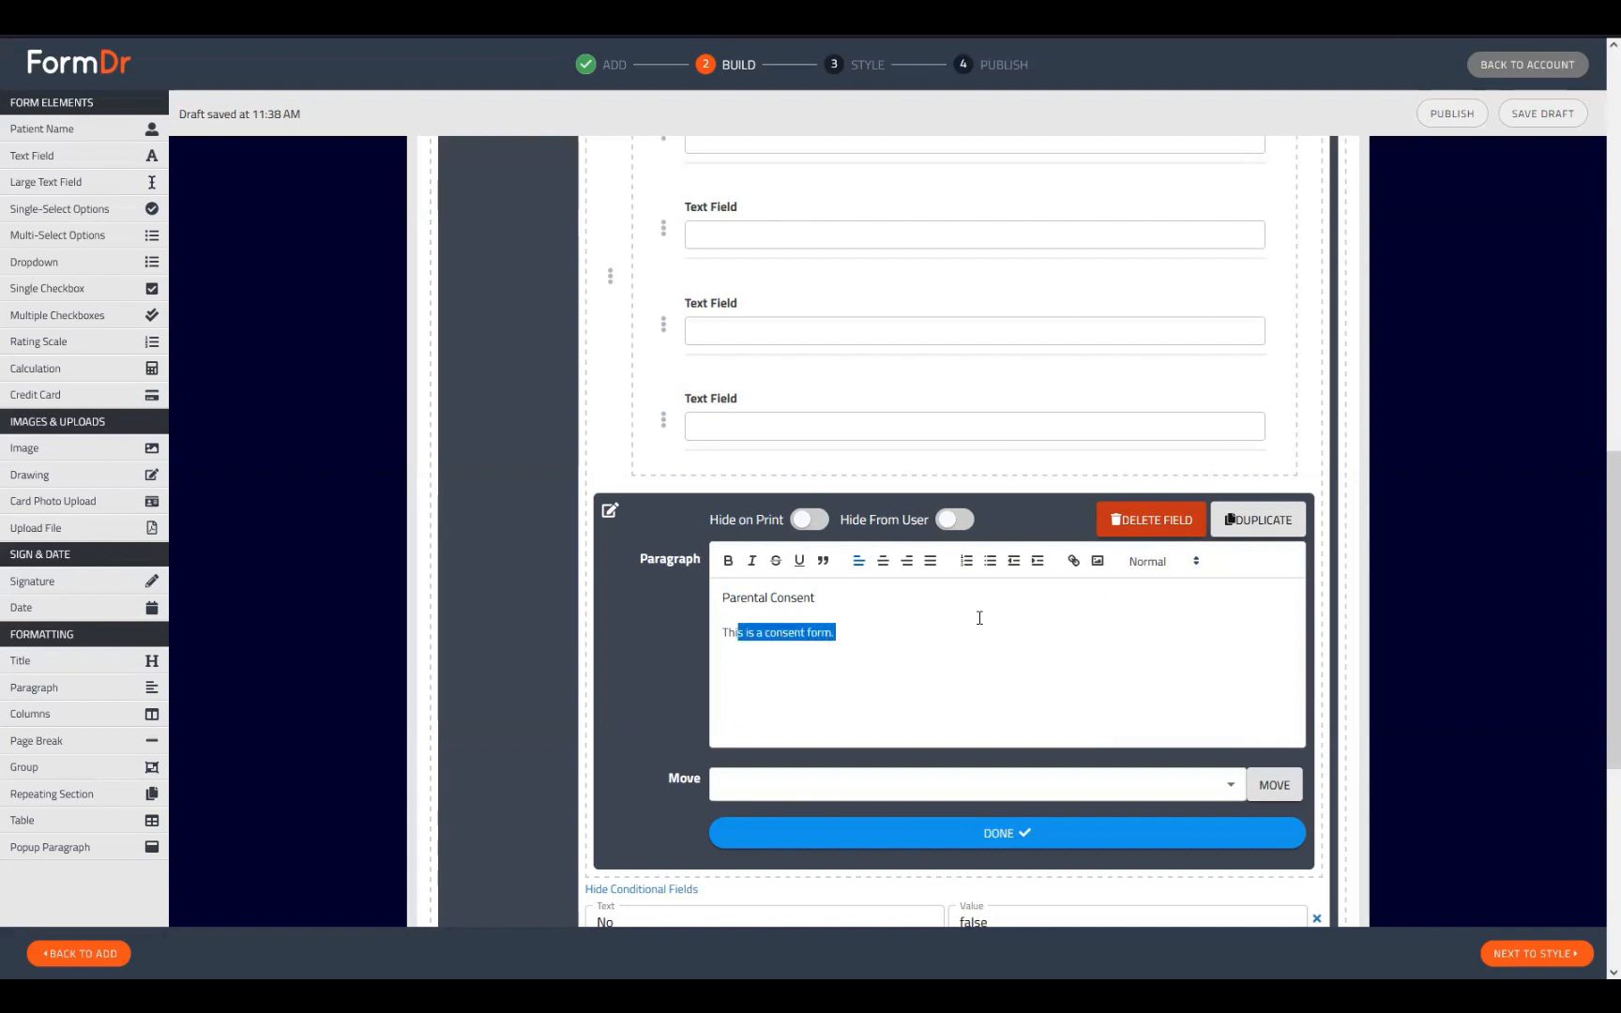
key("Right")
type("This is a consent form.")
type("This is a consent form.")
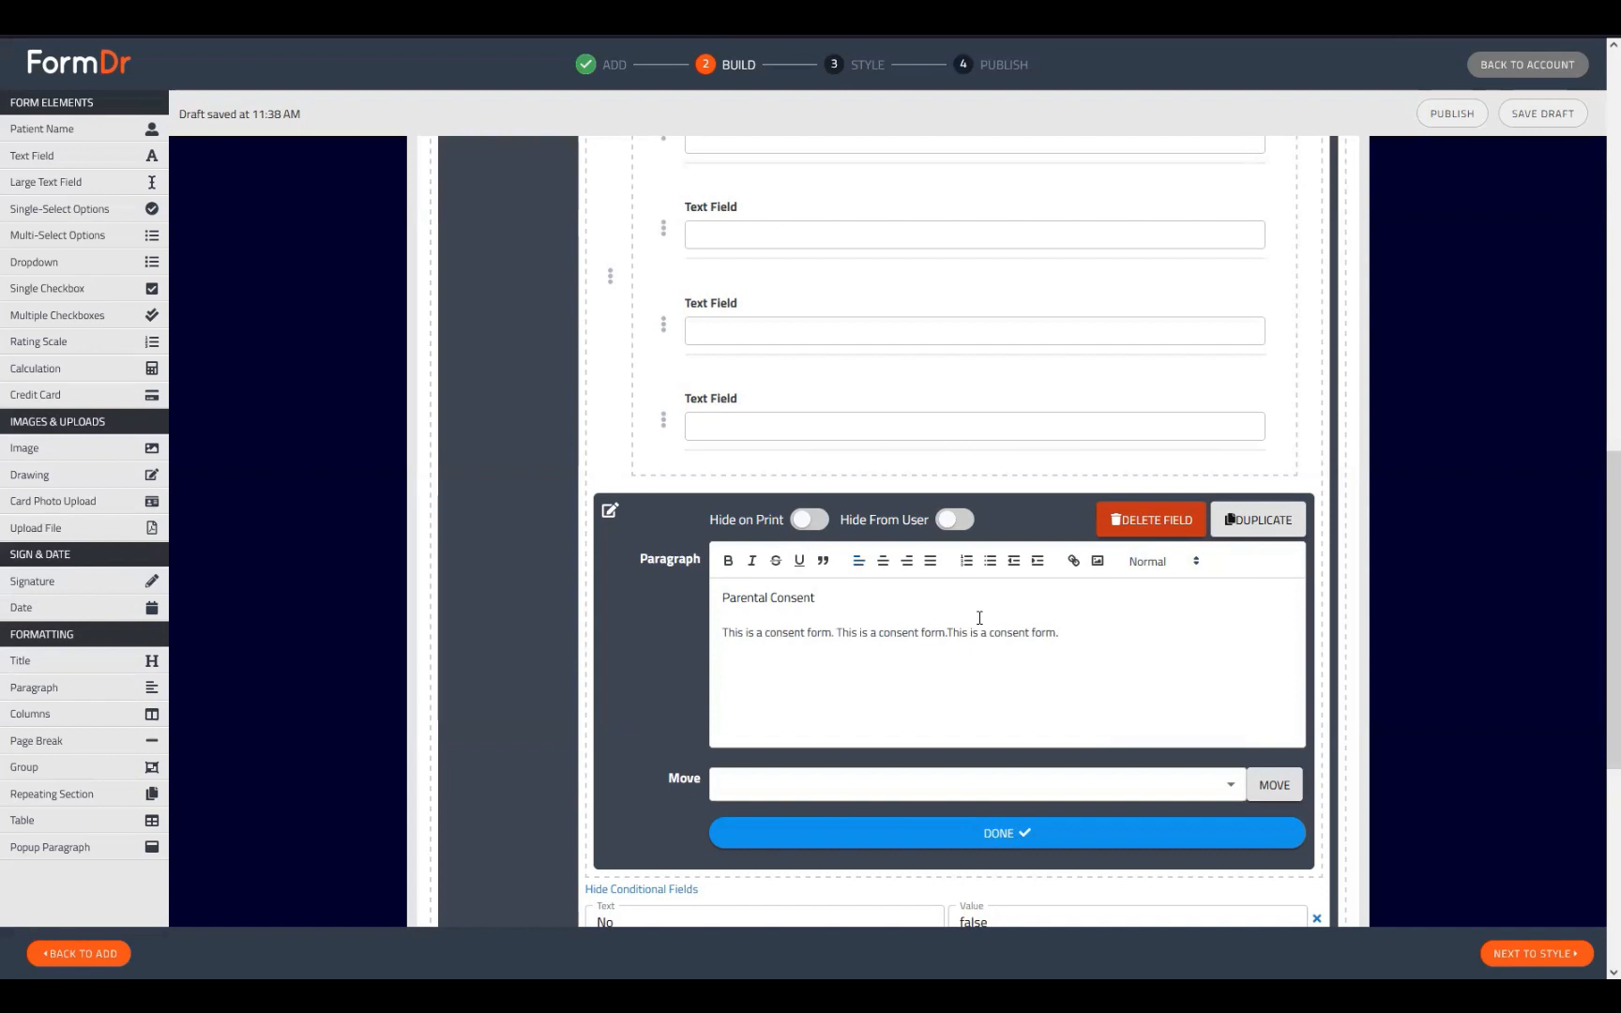
type("This is a consent form.")
type("This is a consent form.")
type("This is a consent form.")
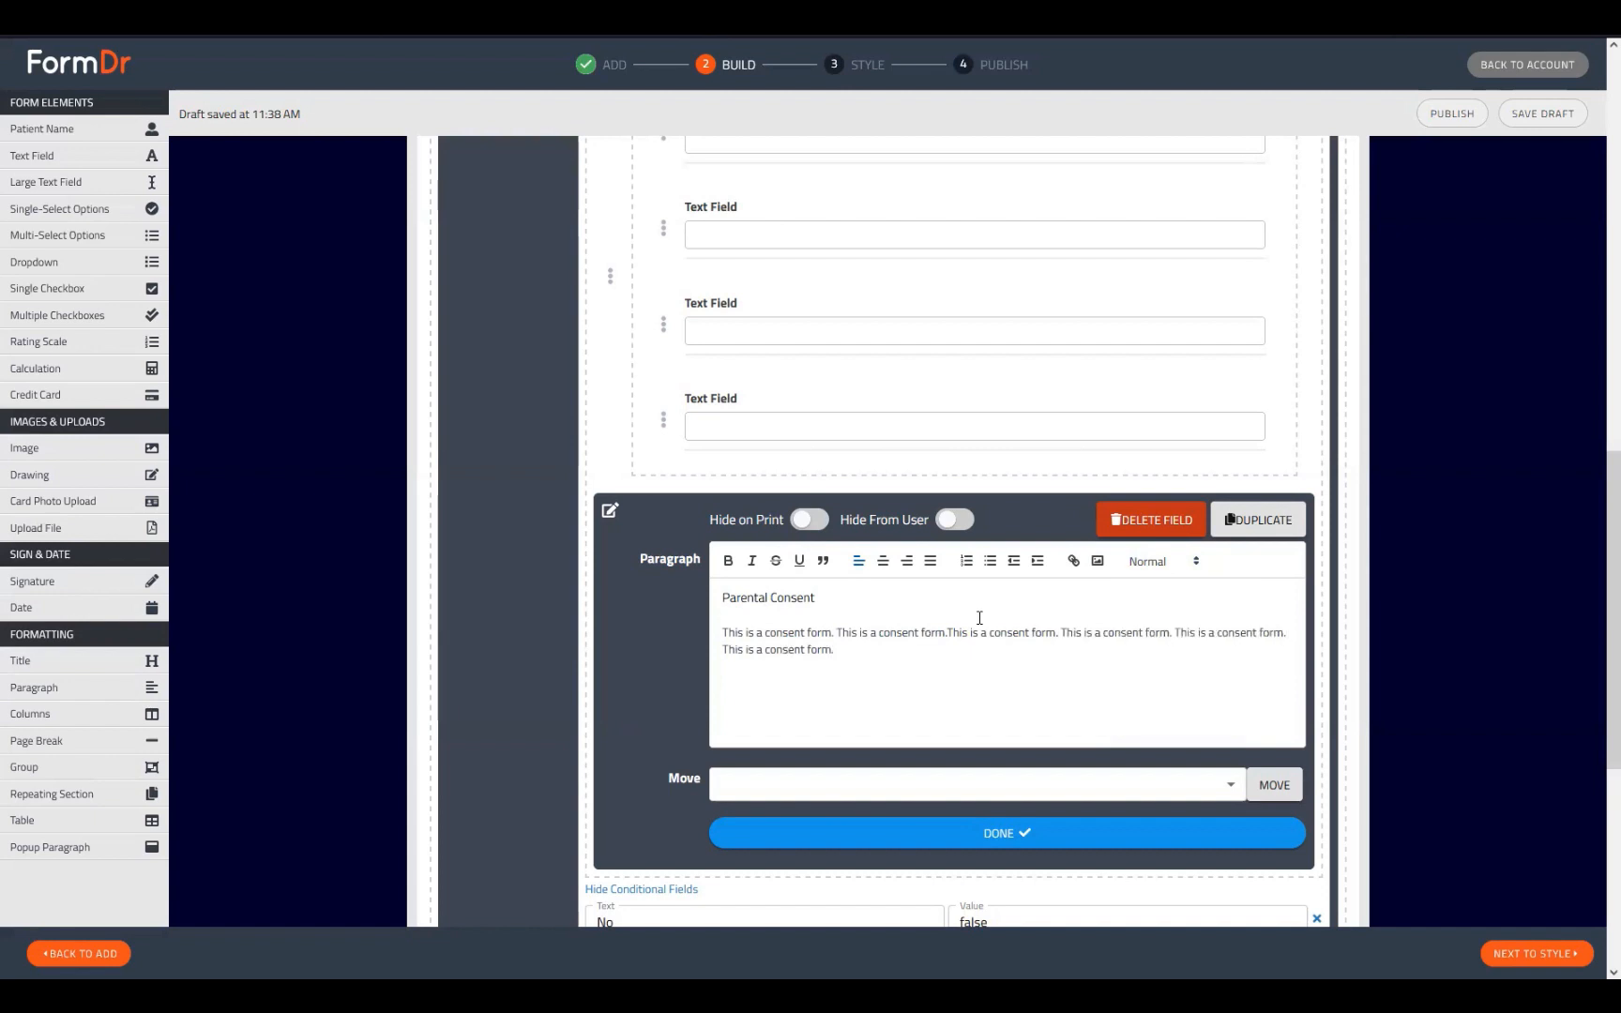
Lengthen the consent text by copying its sentences and pasting them several times, and finish editing the paragraph
key("shift+Up")
key("shift+Left")
key("shift+Left")
key("shift+Left")
key("shift+Left")
key("shift+Left")
key("shift+Left")
key("shift+Left")
key("shift+Left")
key("shift+Left")
key("shift+Left")
key("shift+Left")
key("shift+Left")
key("shift+Left")
key("shift+Left")
key("shift+Left")
key("shift+Left")
key("shift+Left")
key("shift+Left")
key("shift+Left")
key("shift+Left")
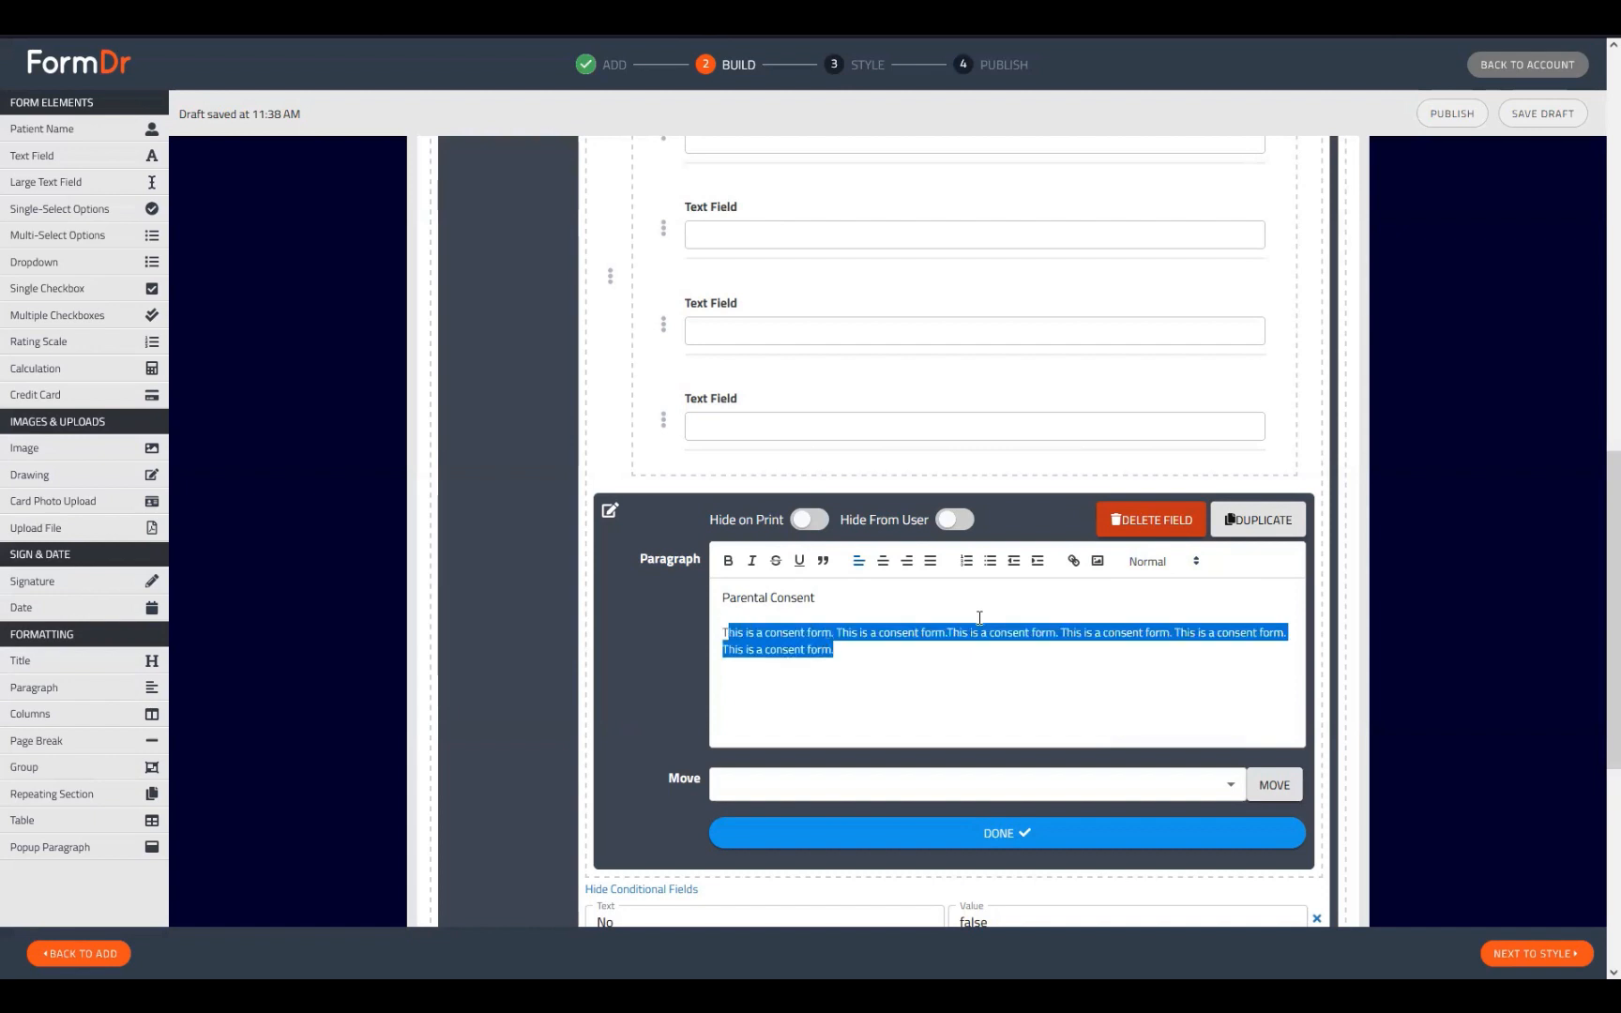
key("Down")
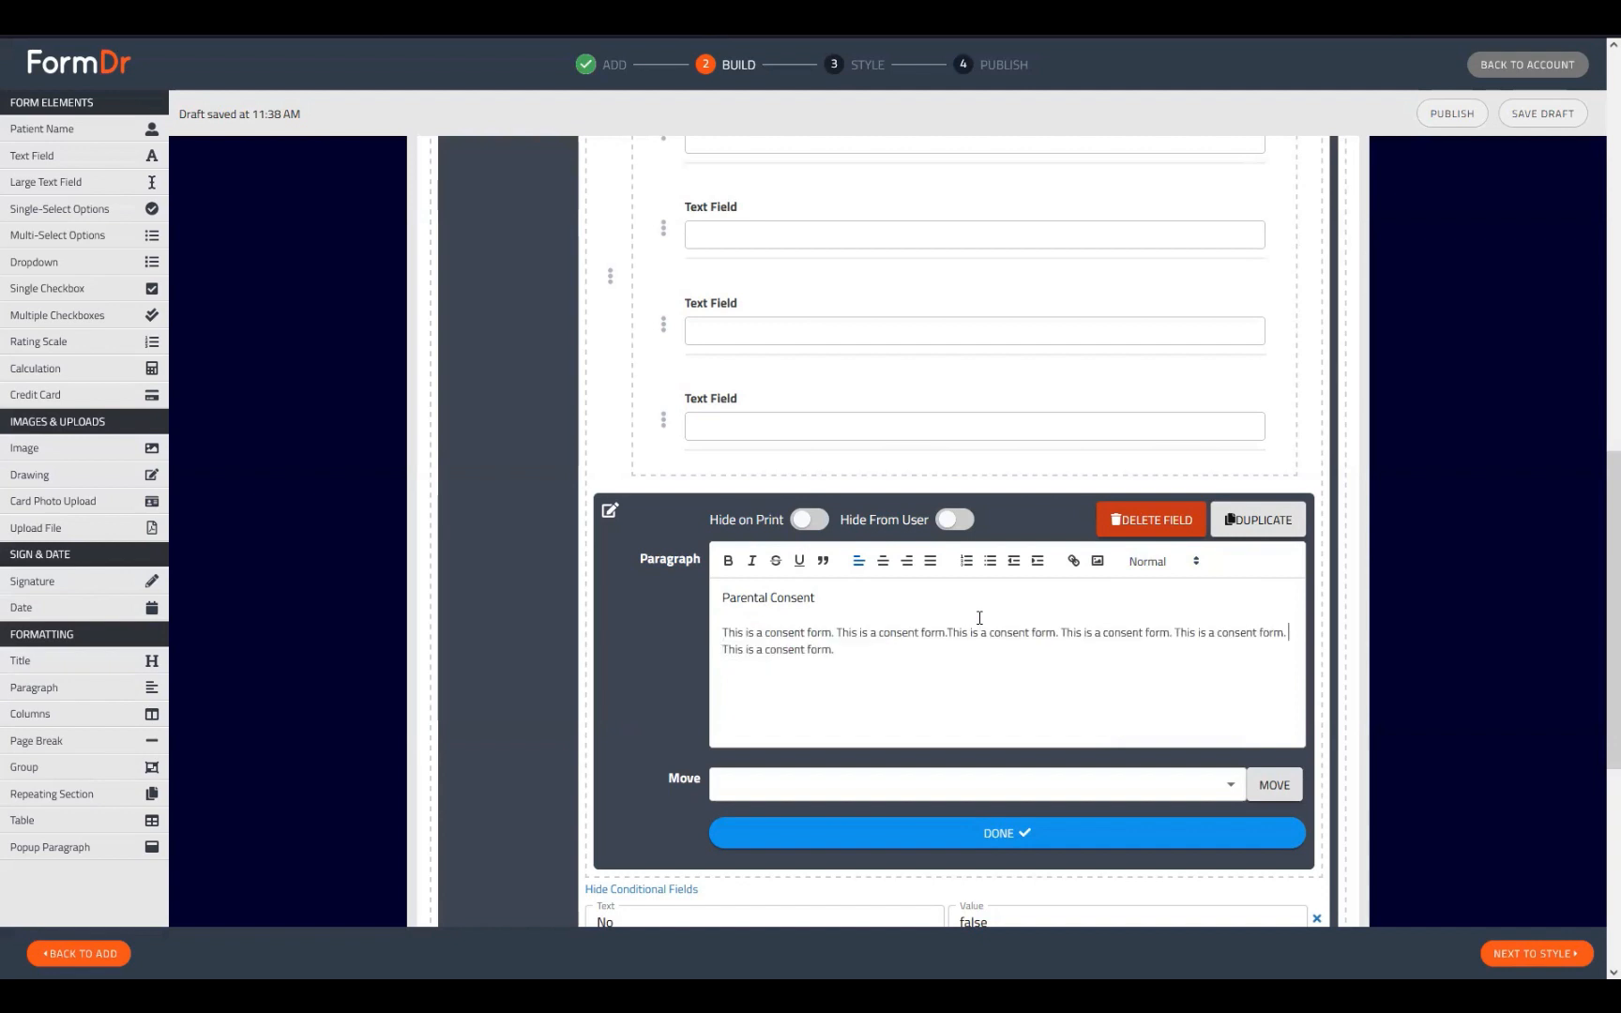
left_click(939, 643)
type("This is a consent form. This is a consent form.This is a consent form. This is a consent form. This is a consent form. This is a consent form.")
left_click_drag(838, 649, 950, 668)
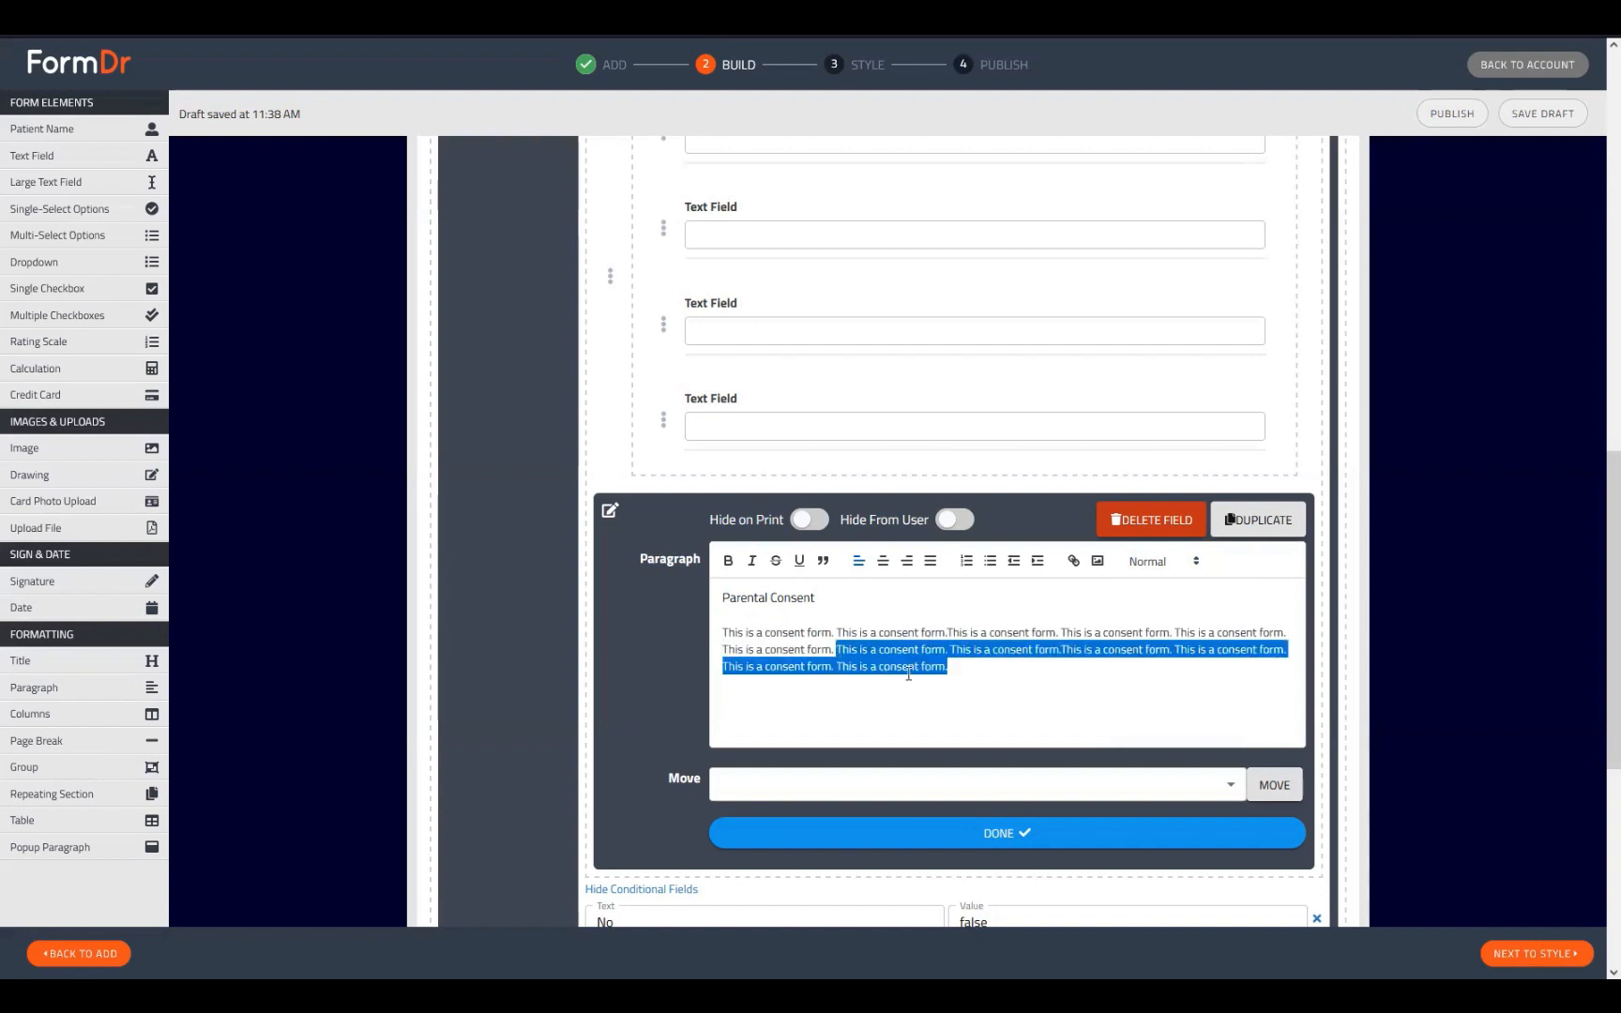
key("ctrl+c")
left_click(1021, 669)
key("ctrl+v")
key("ctrl+v")
key("ctrl+v")
key("ctrl+v")
key("ctrl+v")
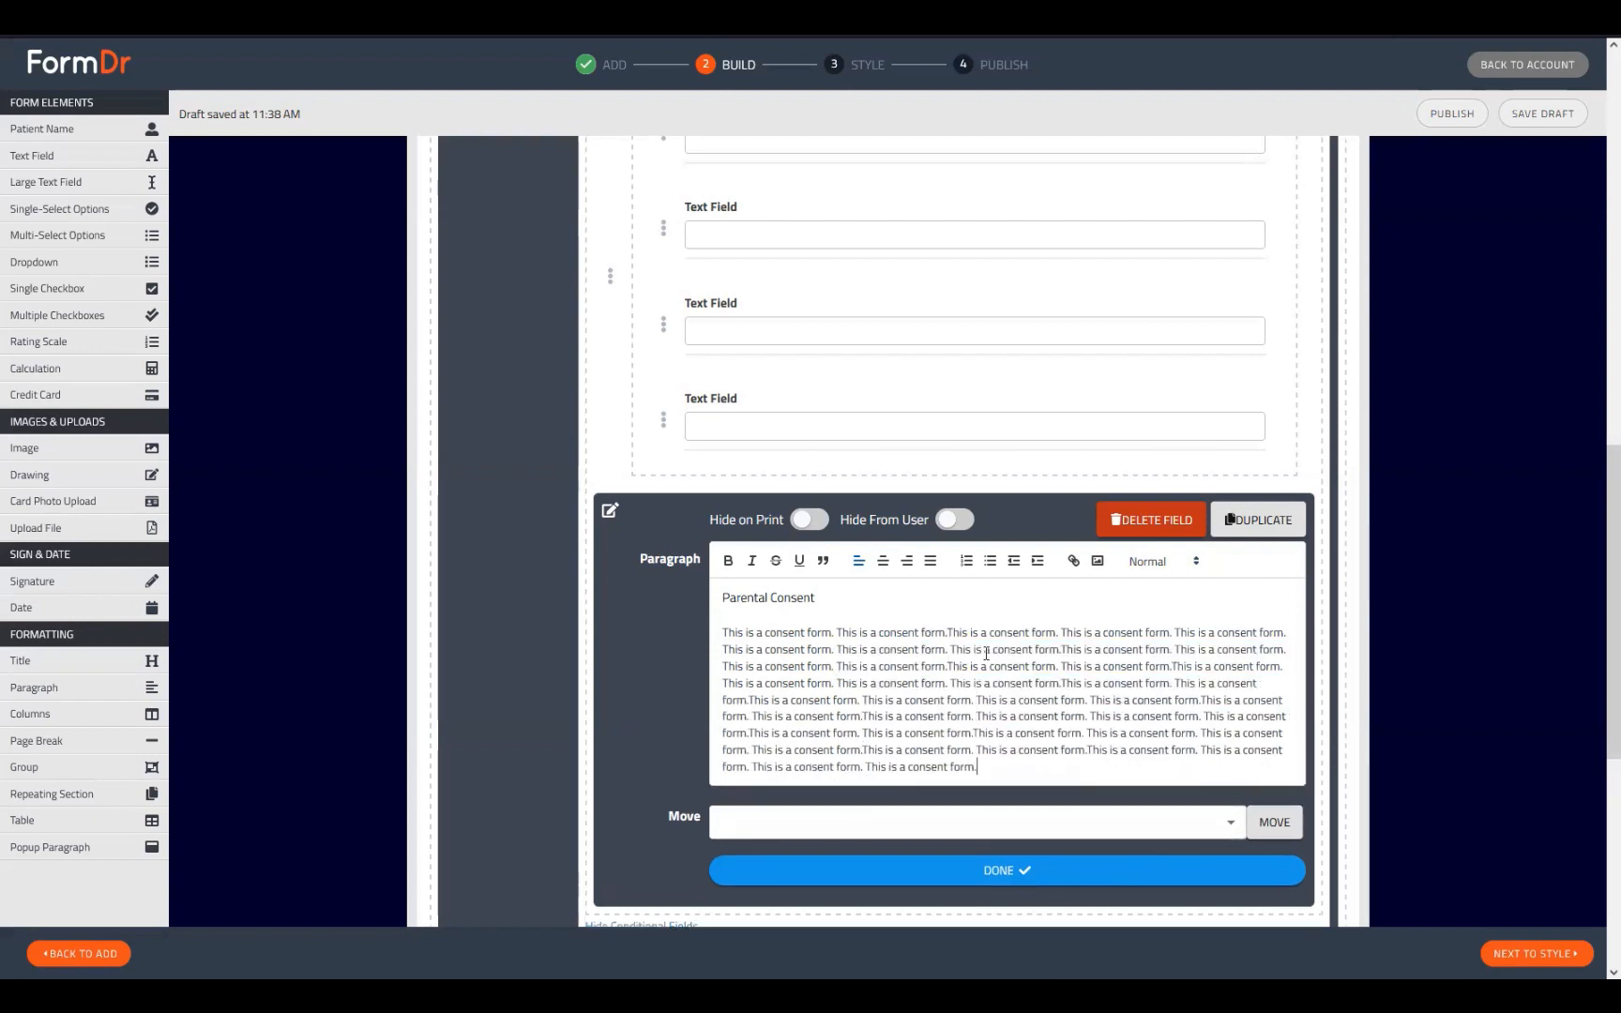
scroll(1134, 766, "down", 3)
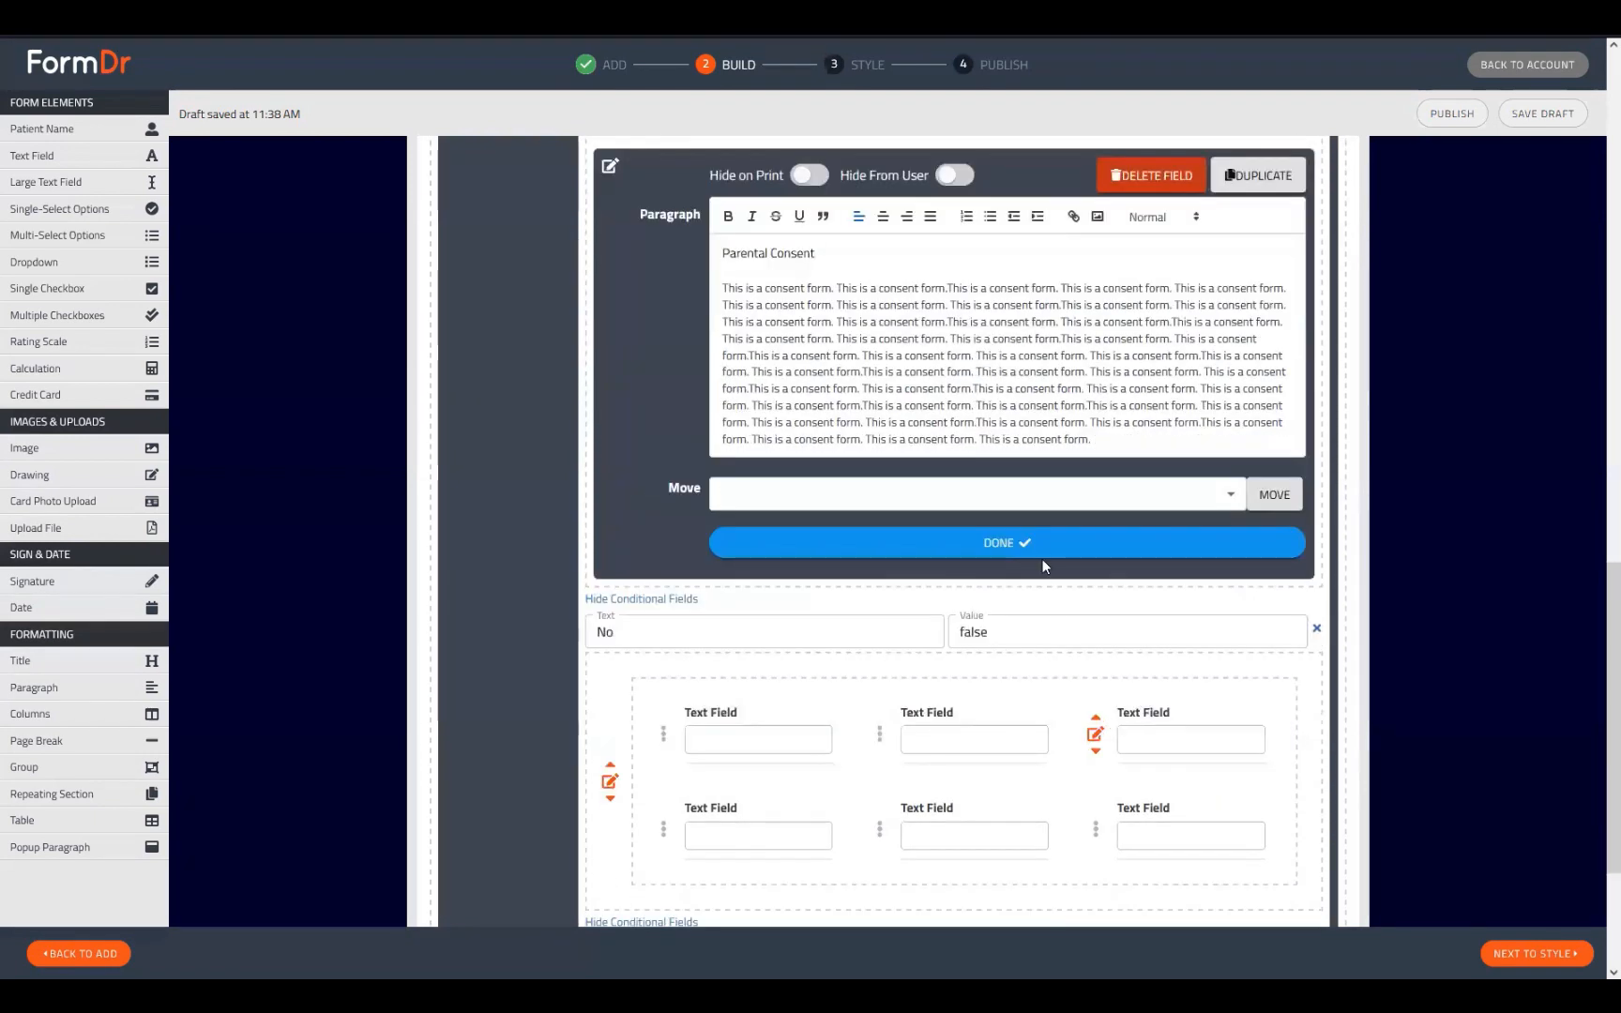
left_click(1043, 549)
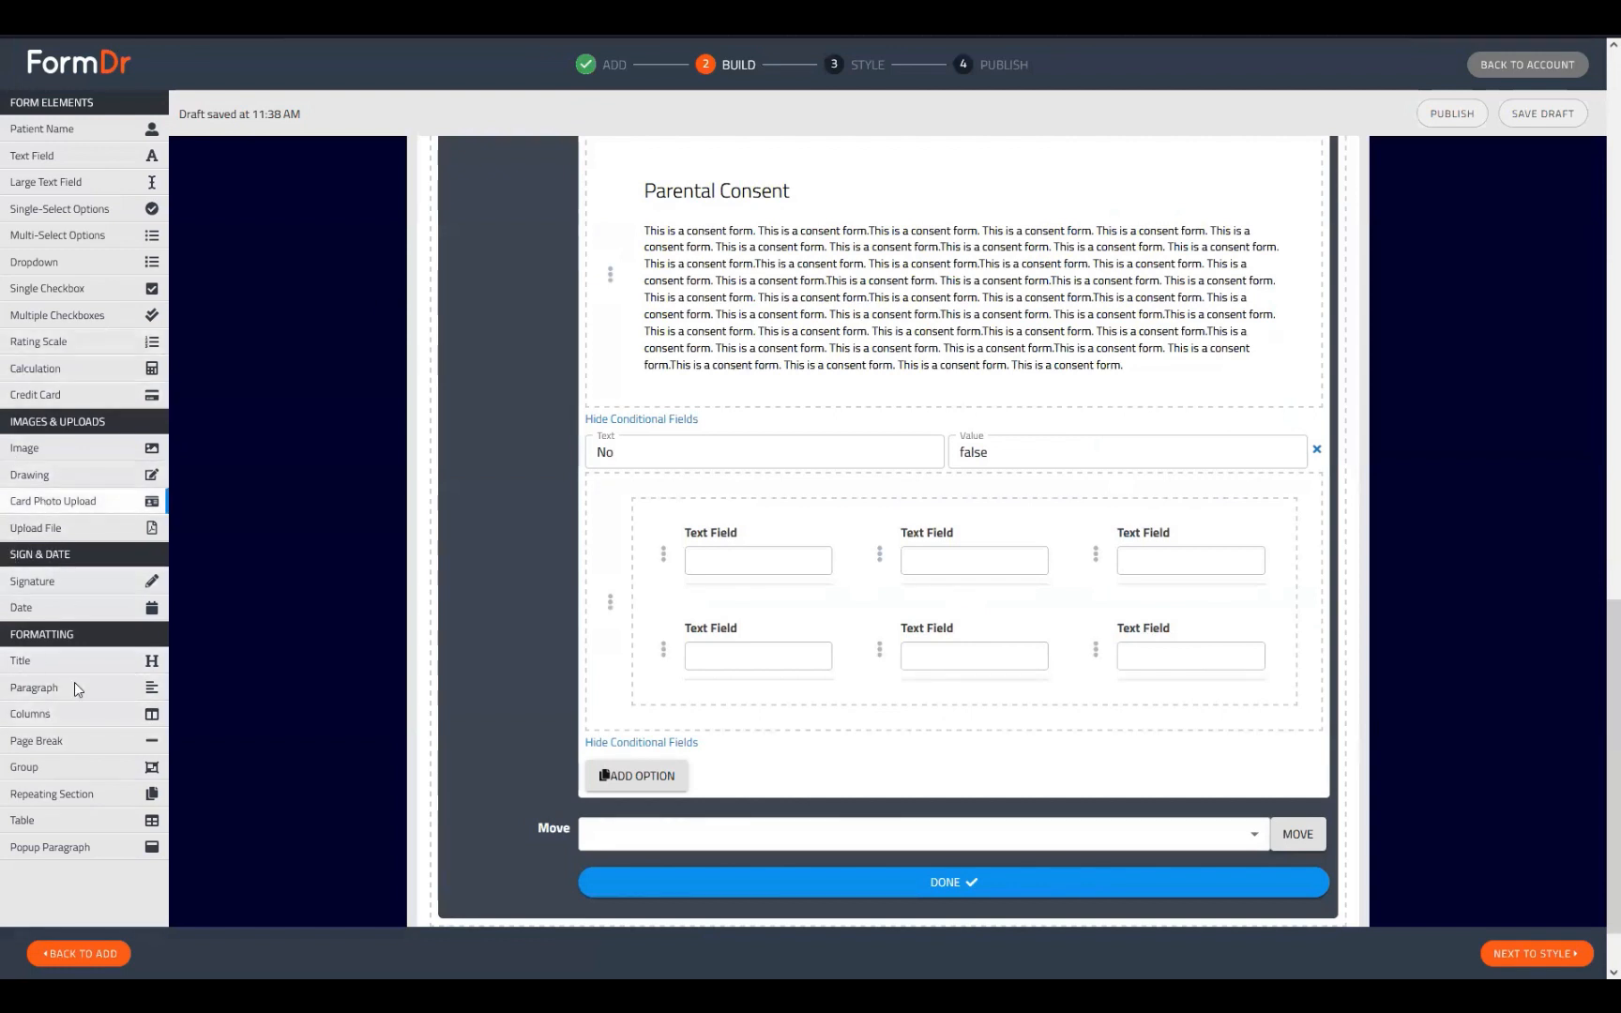
Add a Signature field below the Parental Consent paragraph and title it "Parent/Guardian Signature"
mouse_move(38, 581)
left_mouse_down()
mouse_move(356, 540)
mouse_move(652, 405)
mouse_move(608, 499)
left_mouse_up()
left_click(610, 503)
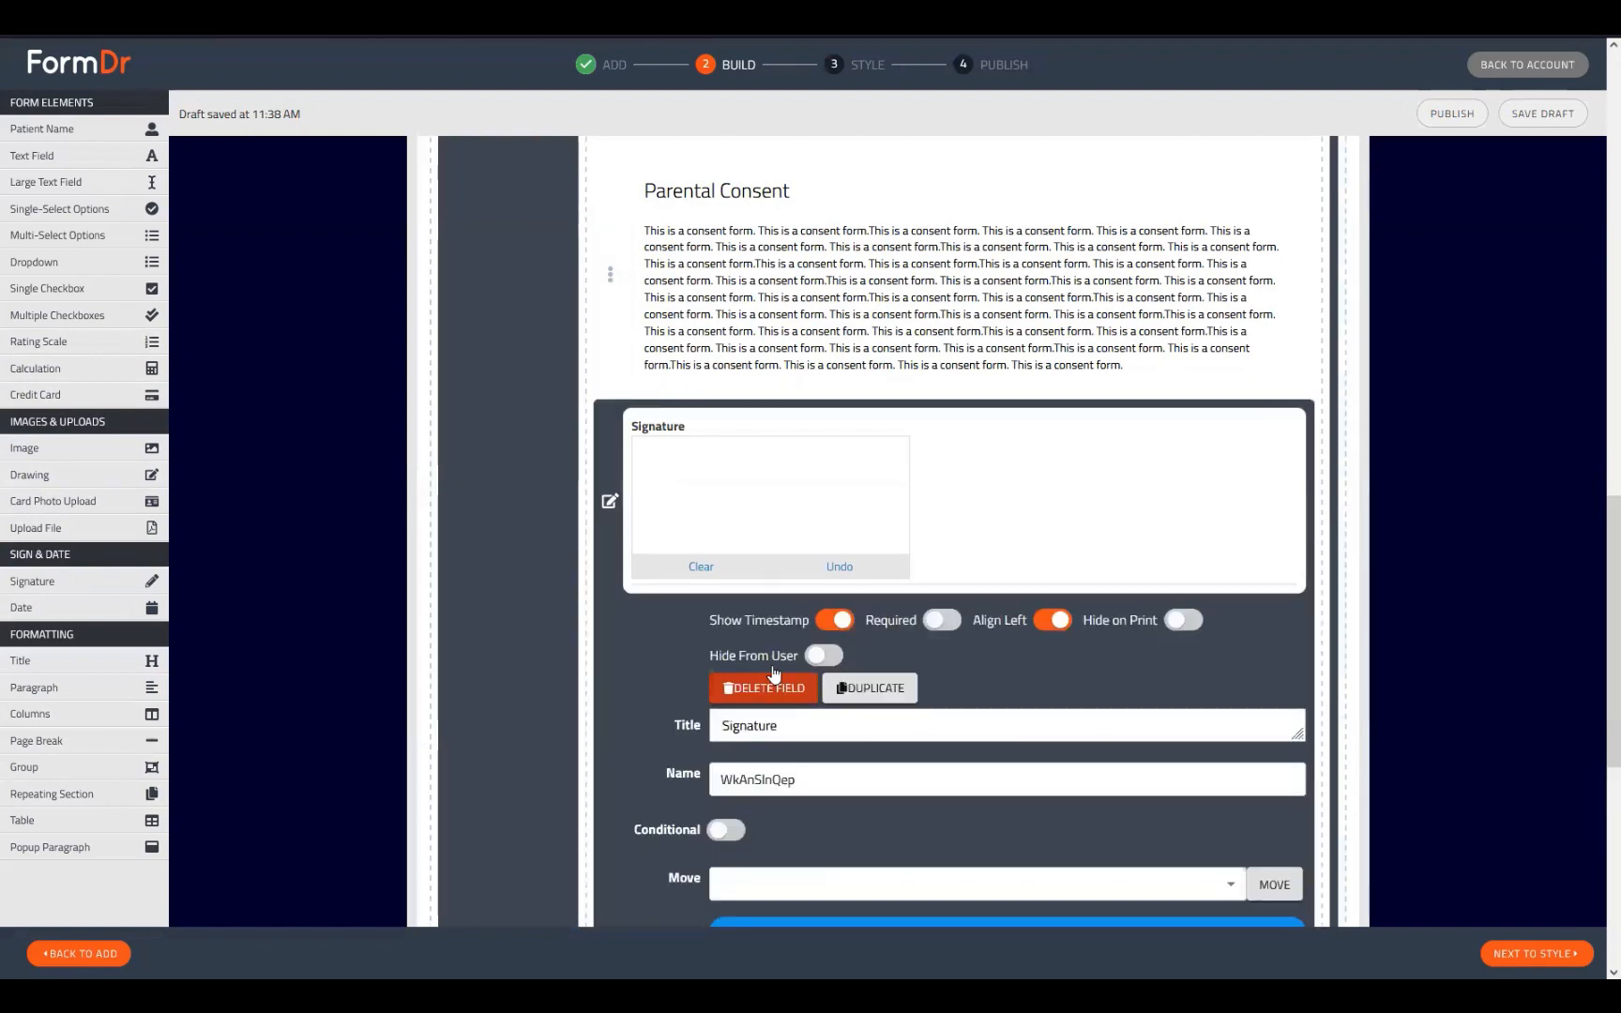
left_click(719, 727)
type("Parent/Guardi")
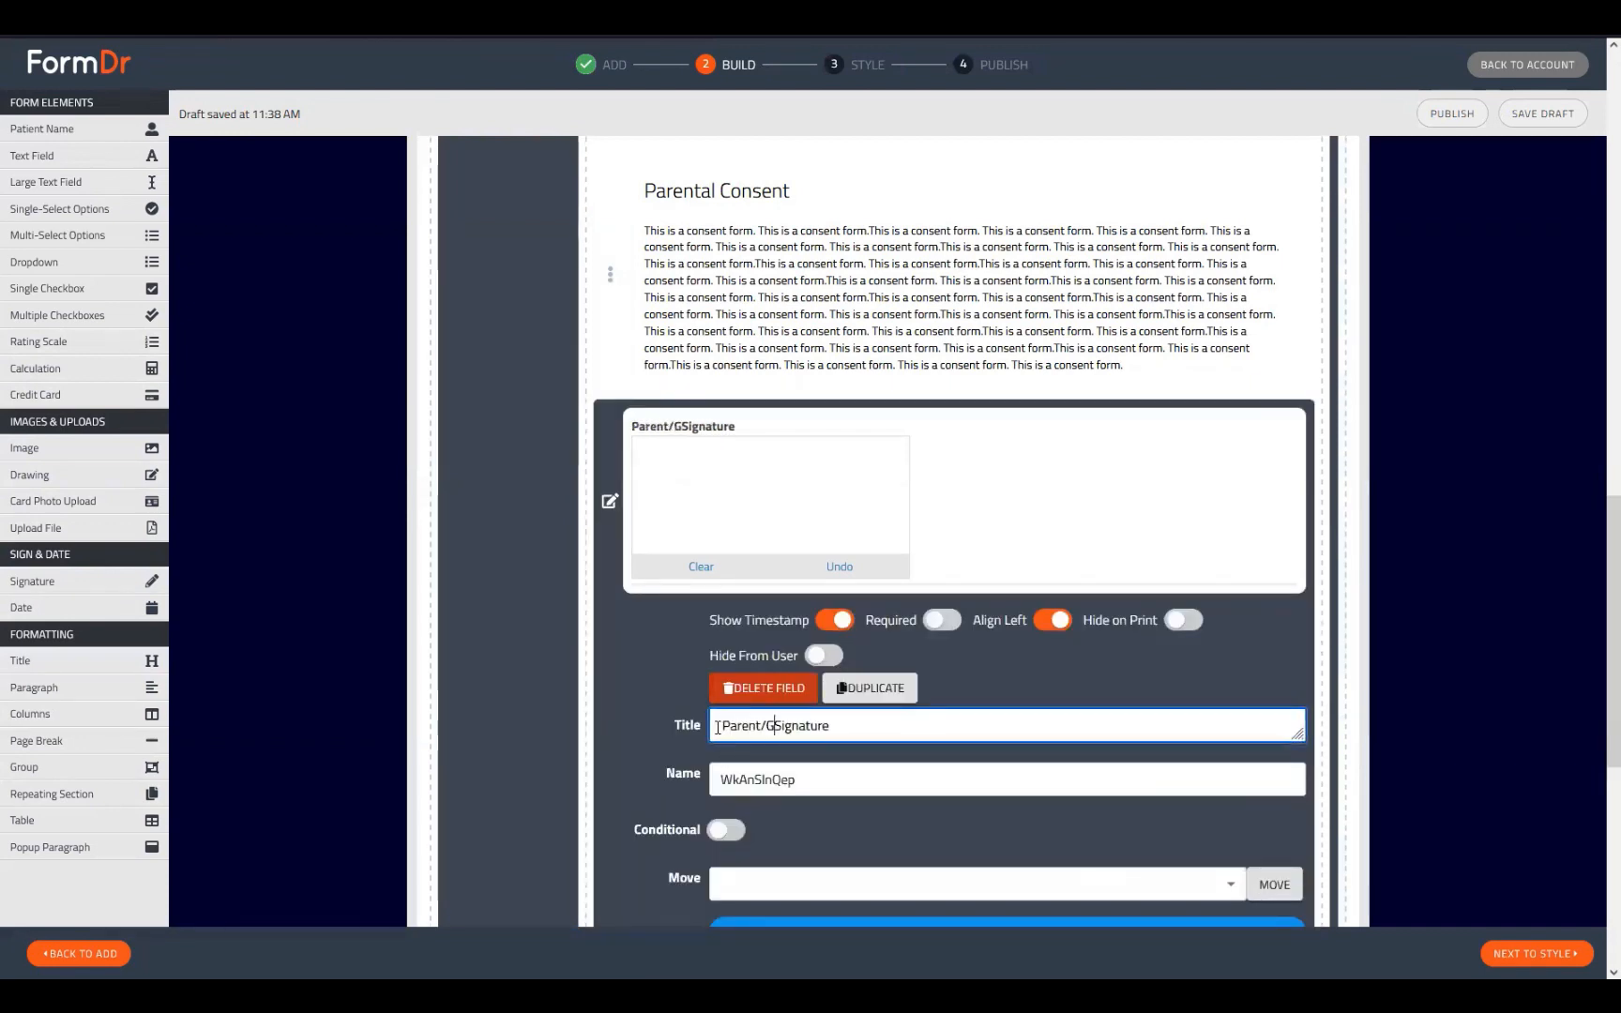
type("an")
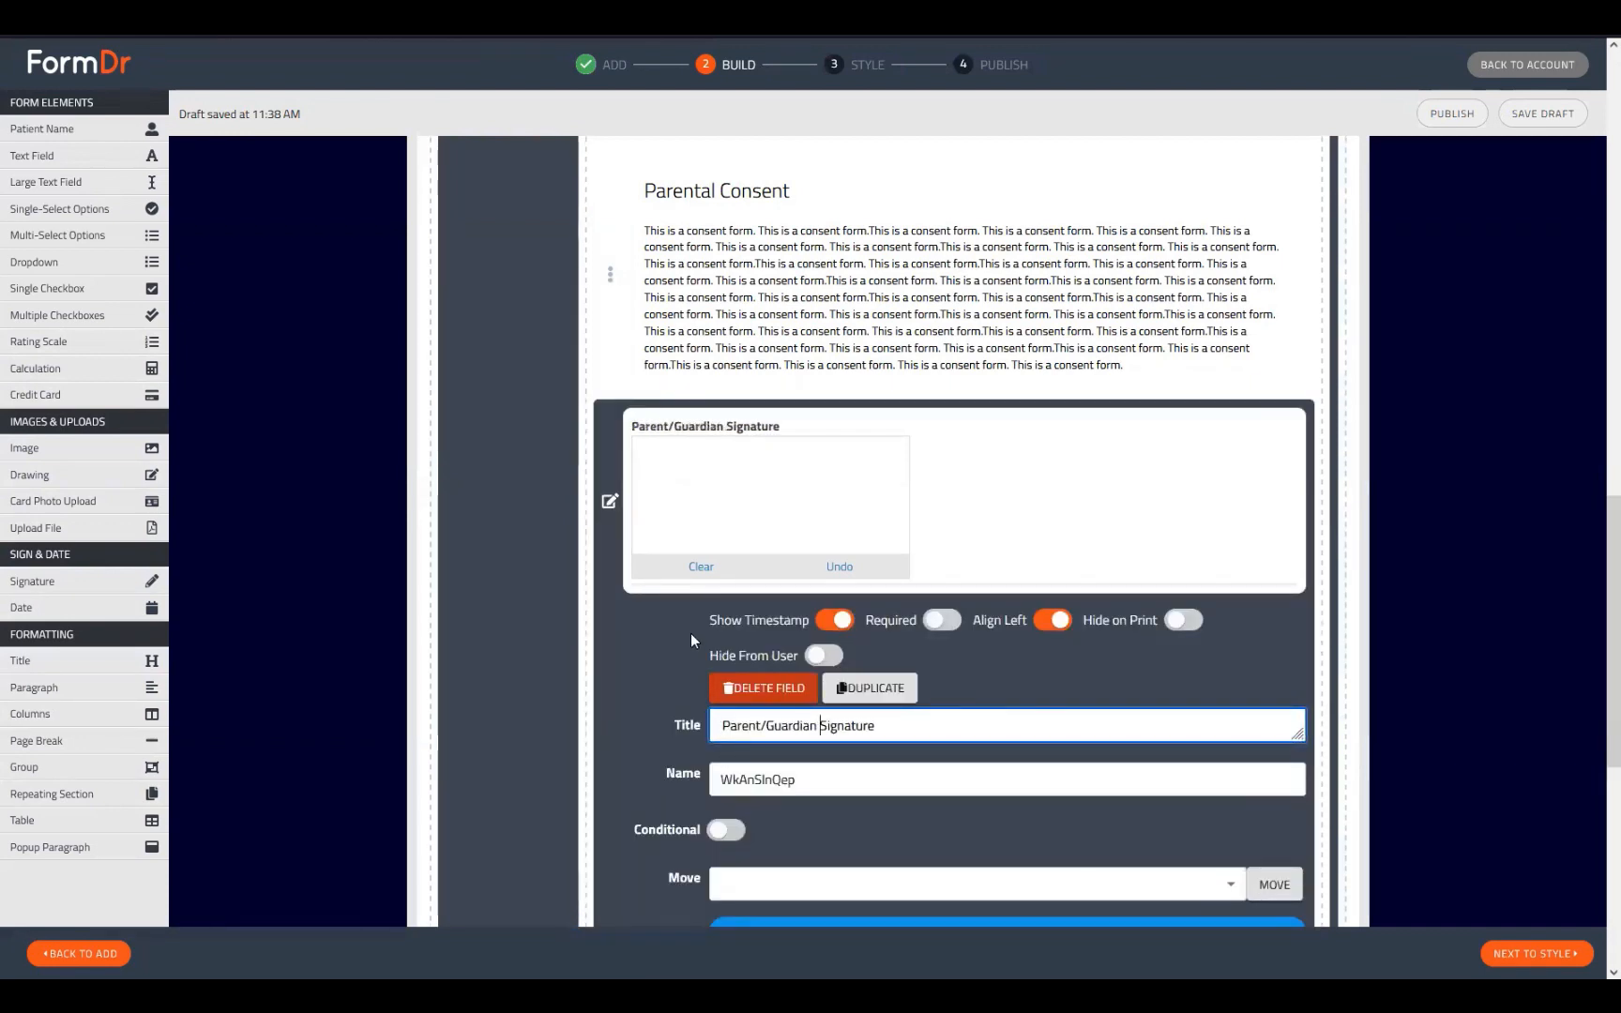
left_click(610, 503)
Review the conditional fields under the Yes and No options and close the minor question's settings
scroll(898, 518, "down", 2)
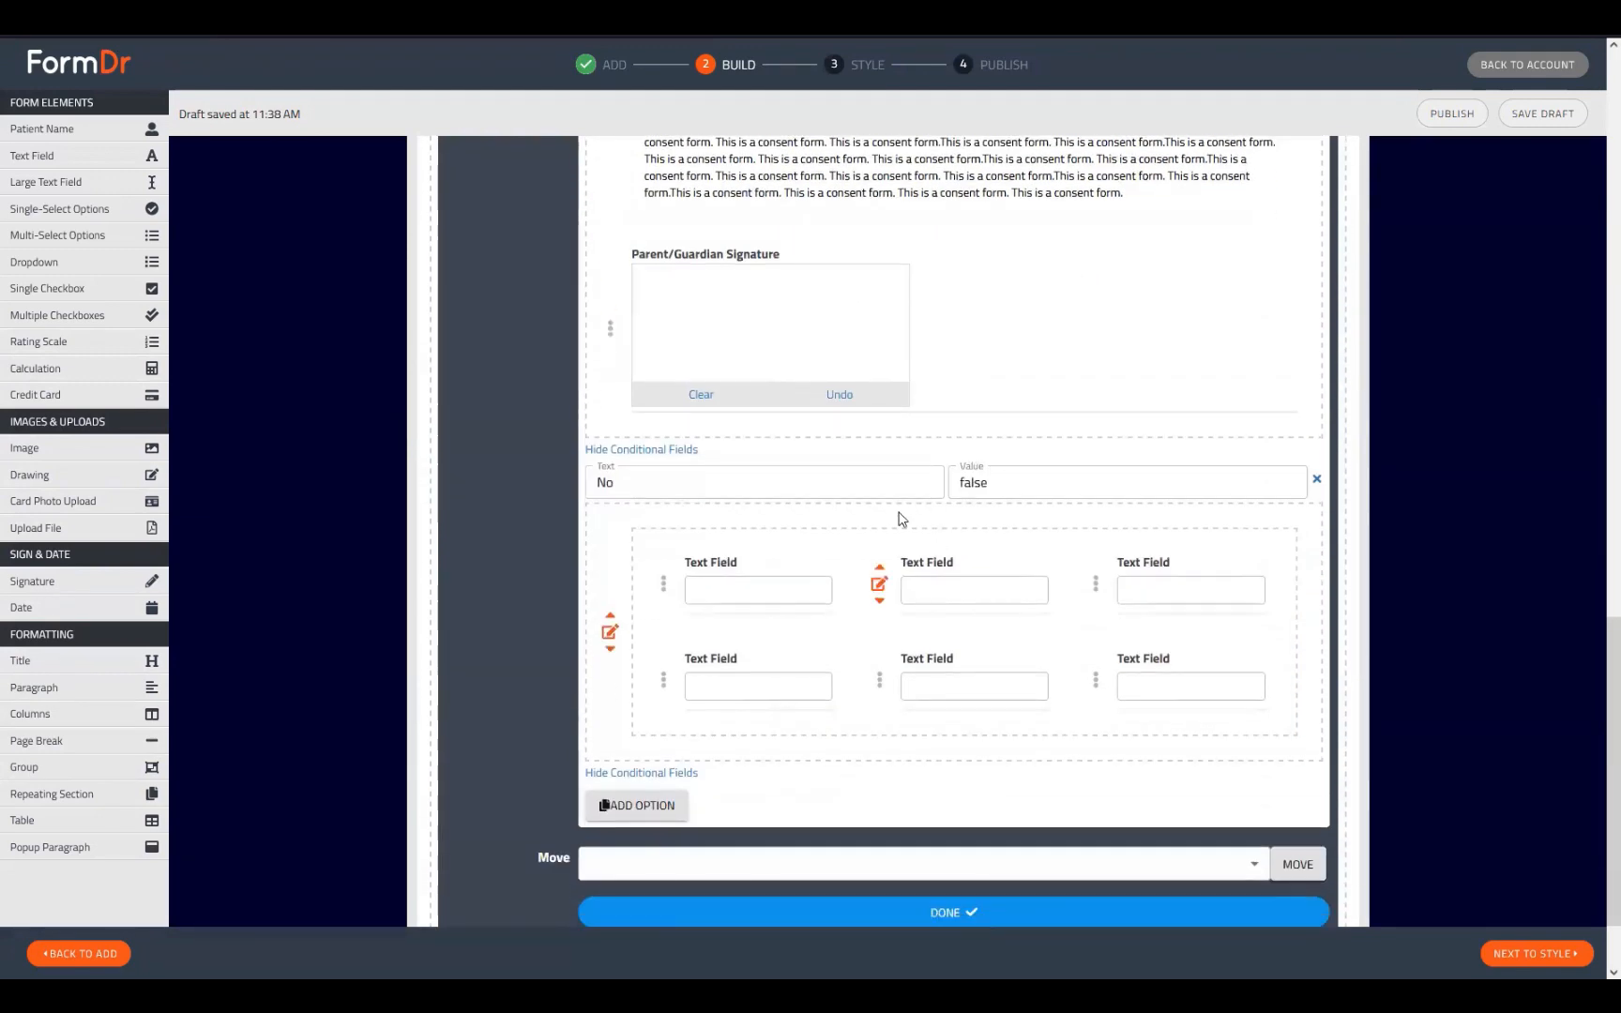
scroll(919, 721, "up", 5)
scroll(1013, 563, "up", 10)
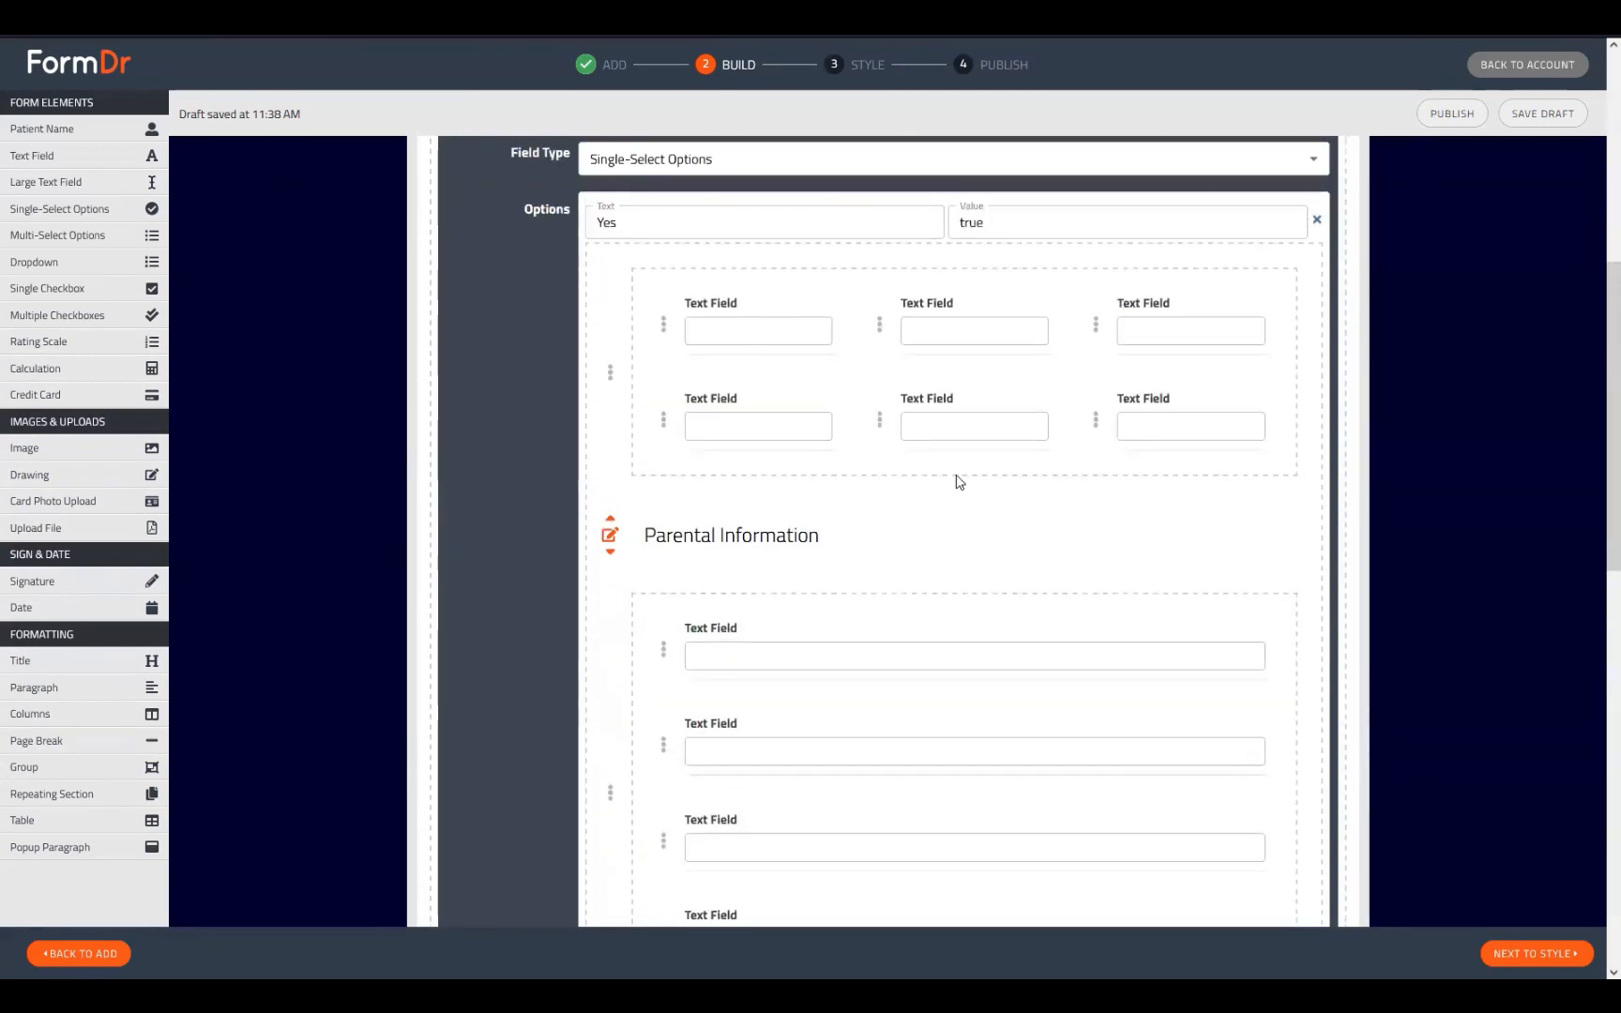
scroll(663, 782, "down", 10)
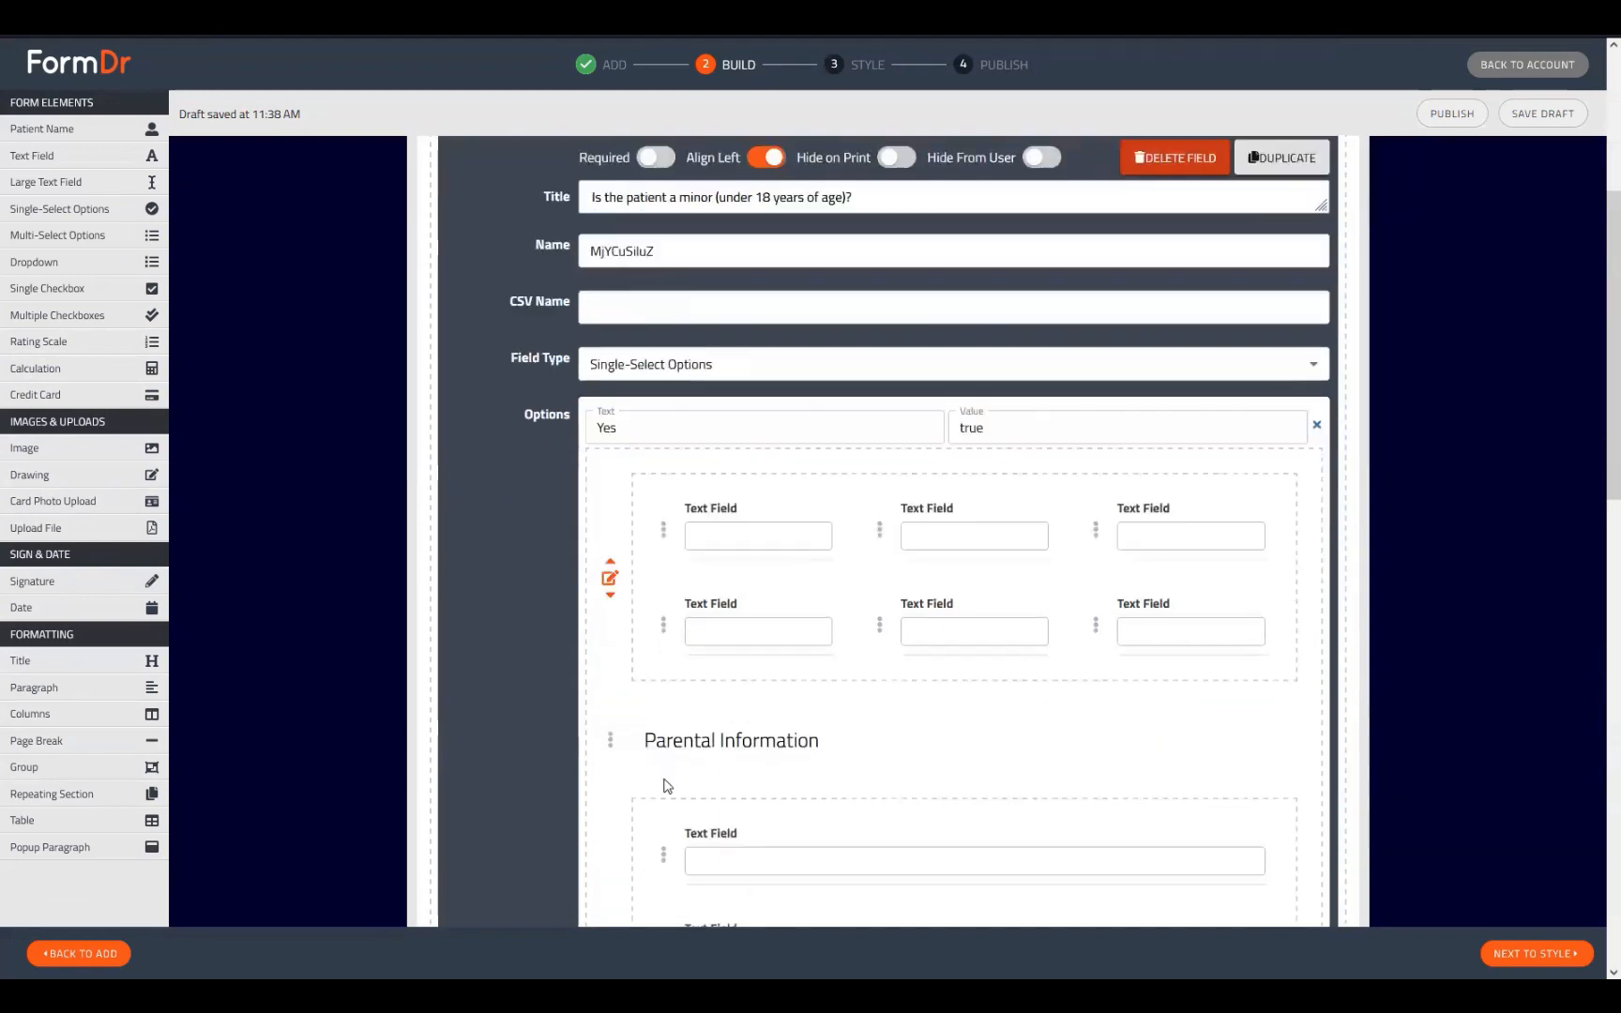
scroll(879, 567, "up", 4)
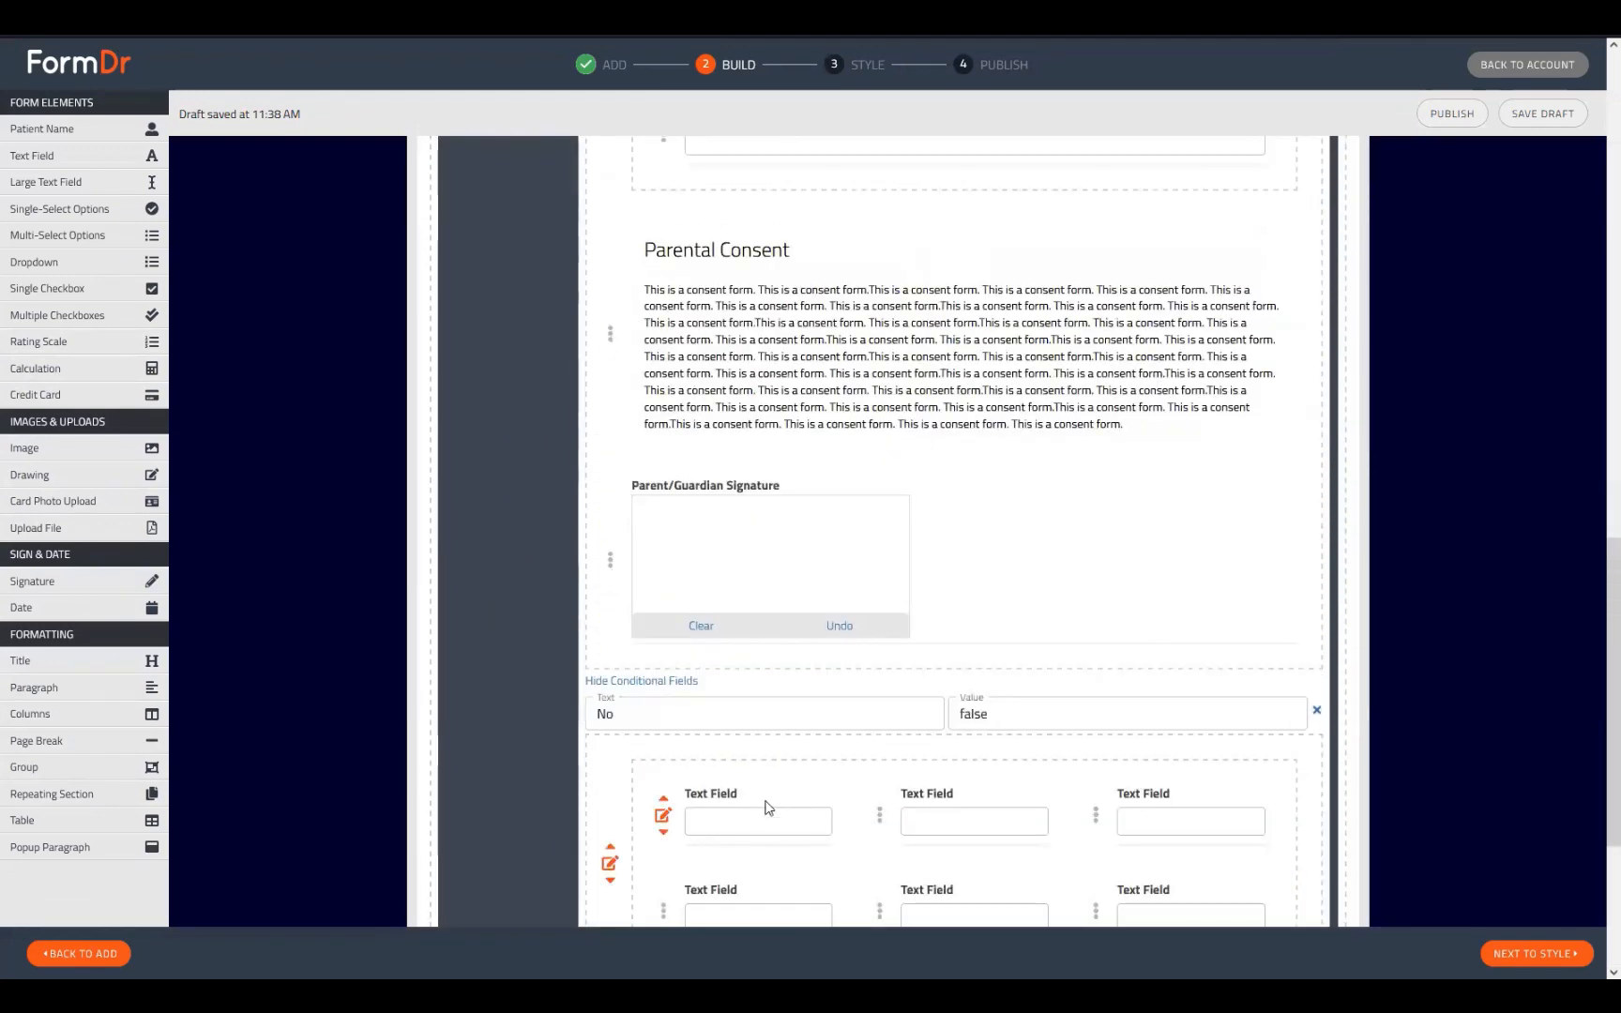
scroll(764, 811, "down", 4)
left_click(861, 803)
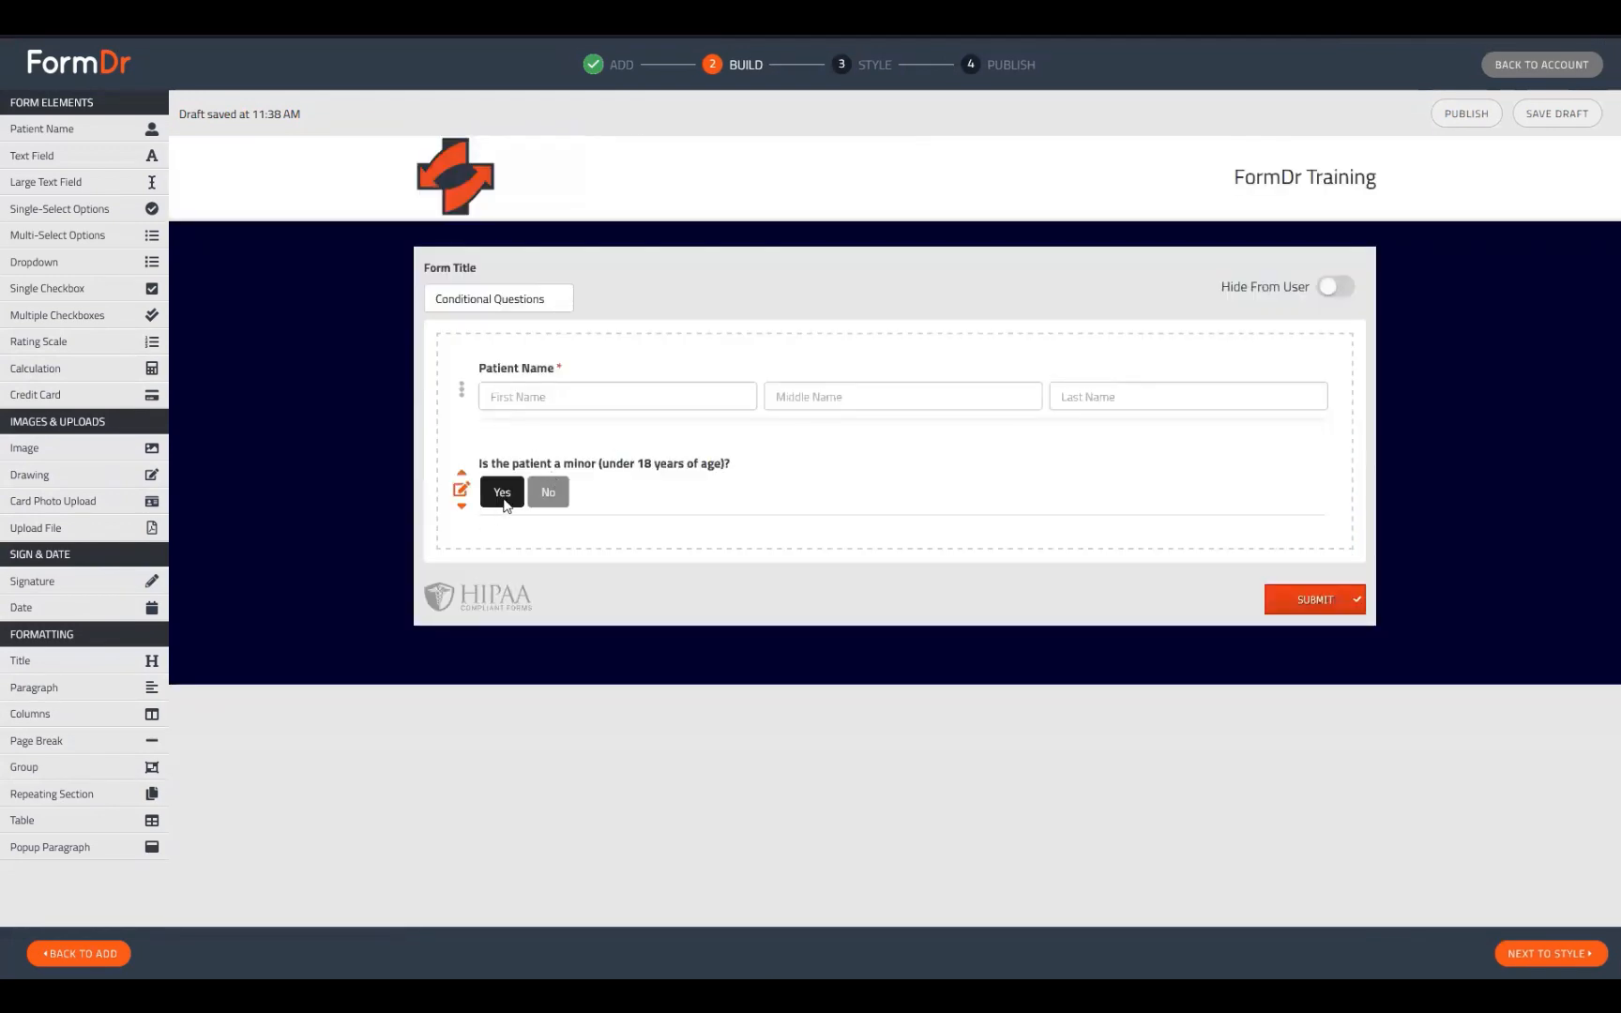
Go to the Style stage and preview the conditional fields for the No answer and for the Yes answer
left_click(1524, 952)
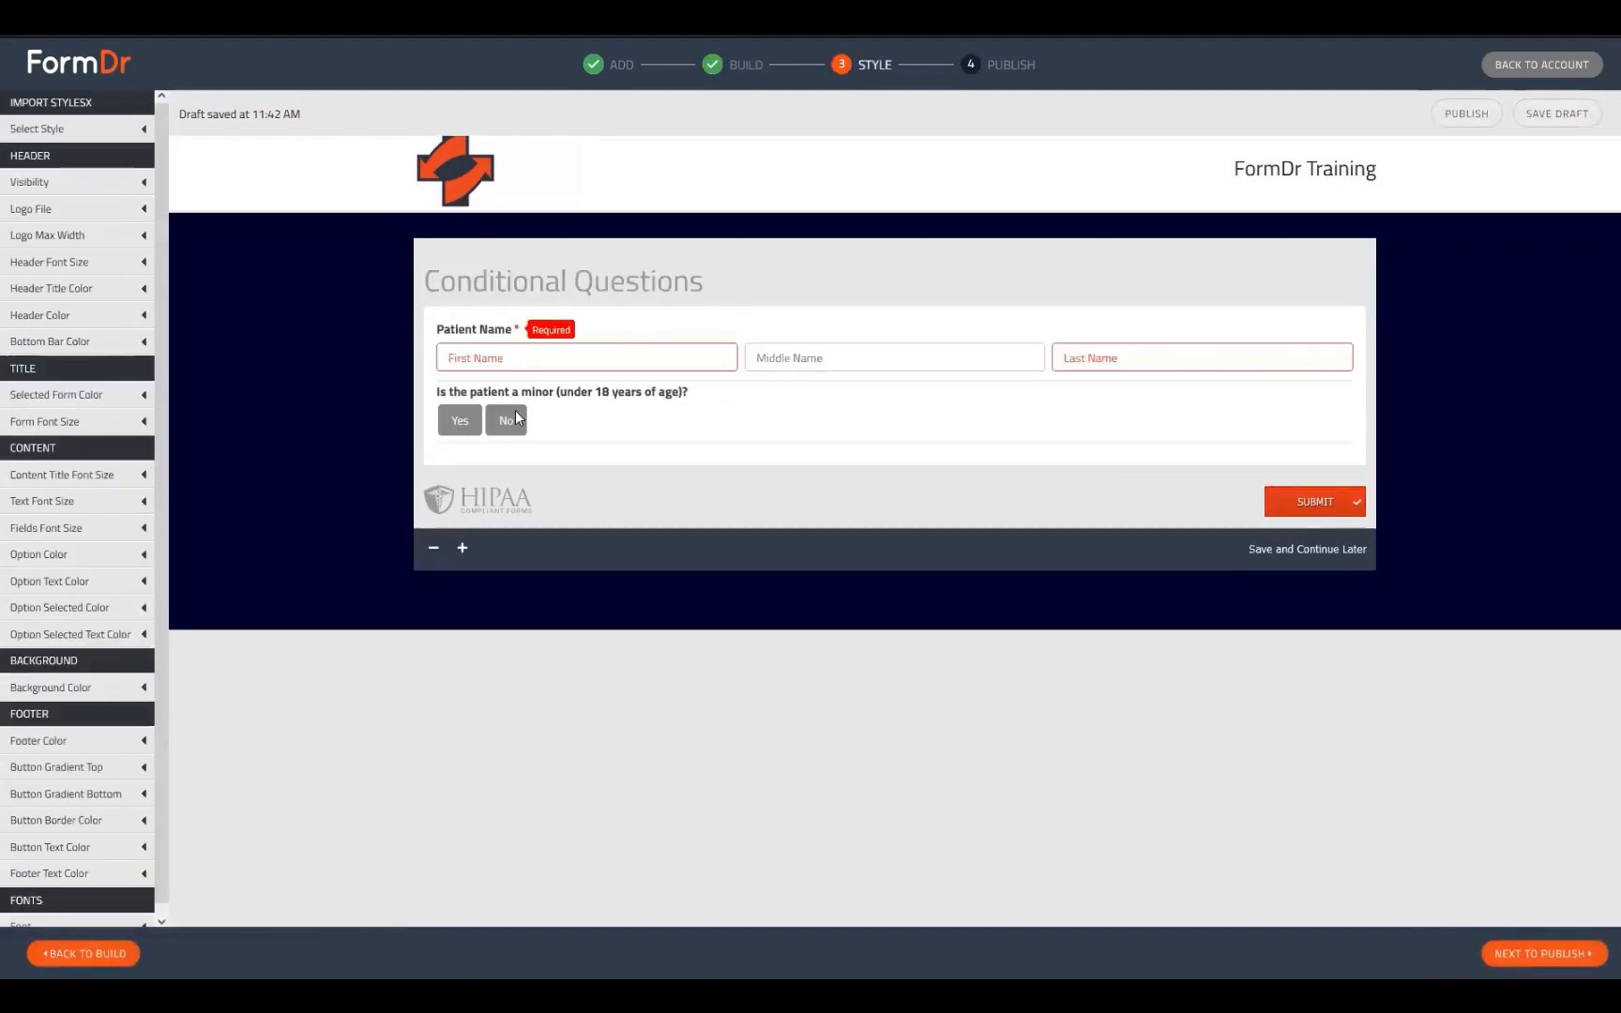
left_click(511, 417)
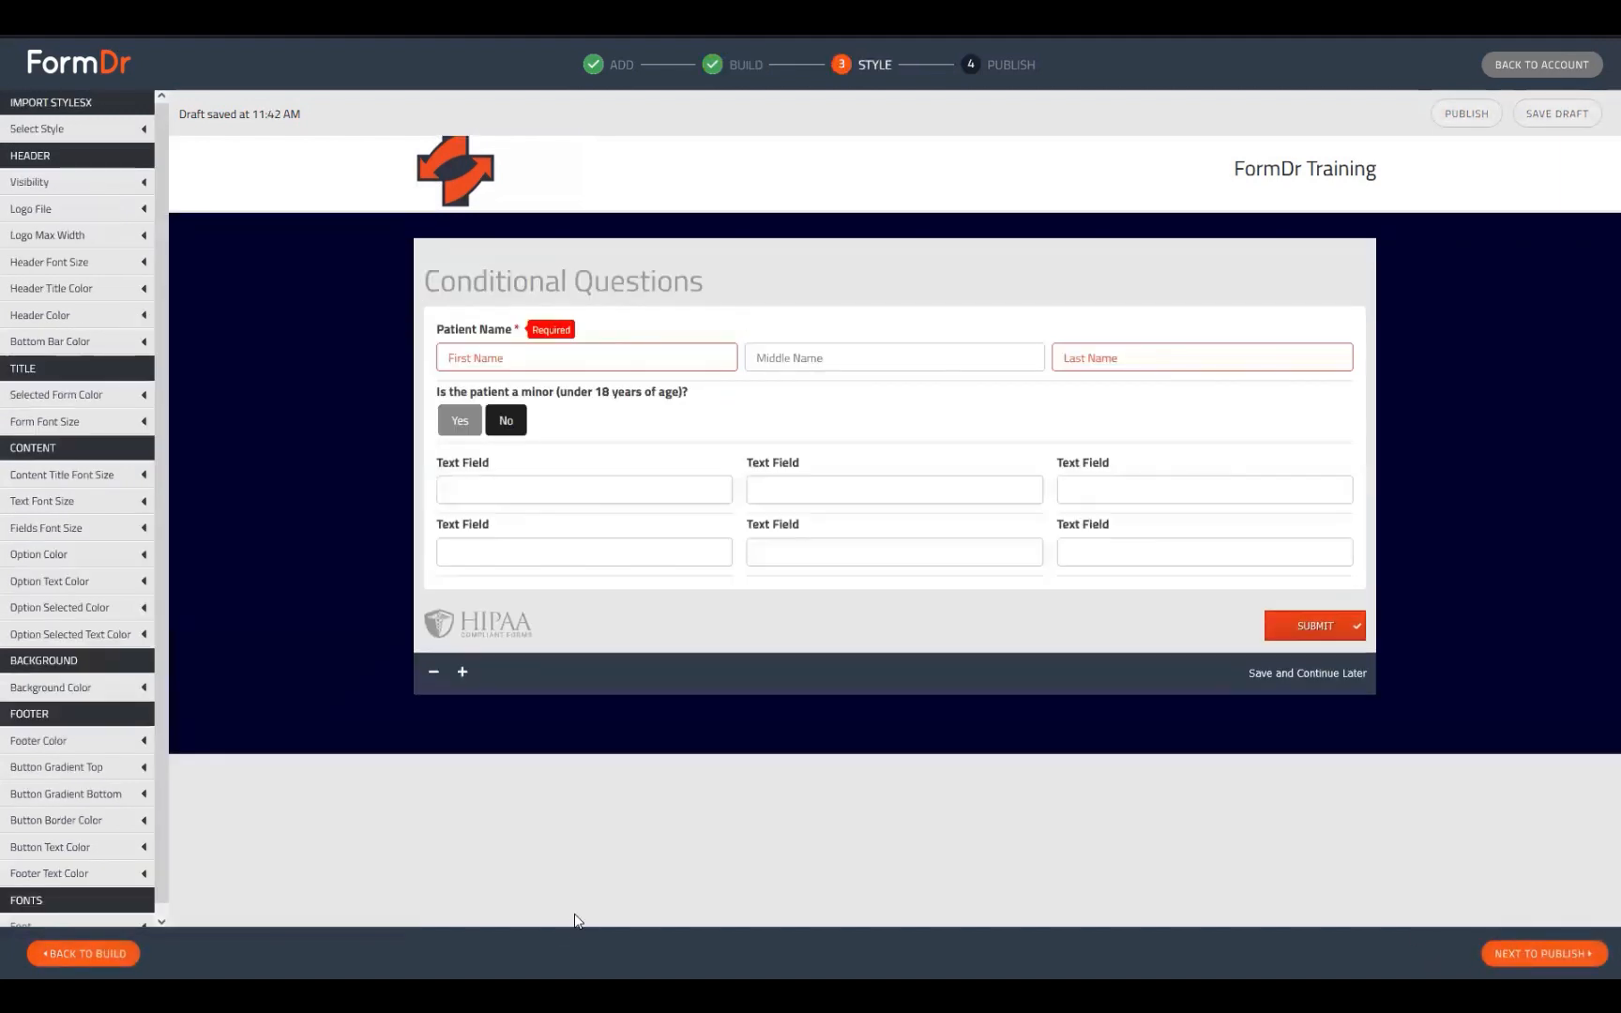
left_click(458, 421)
scroll(469, 581, "down", 3)
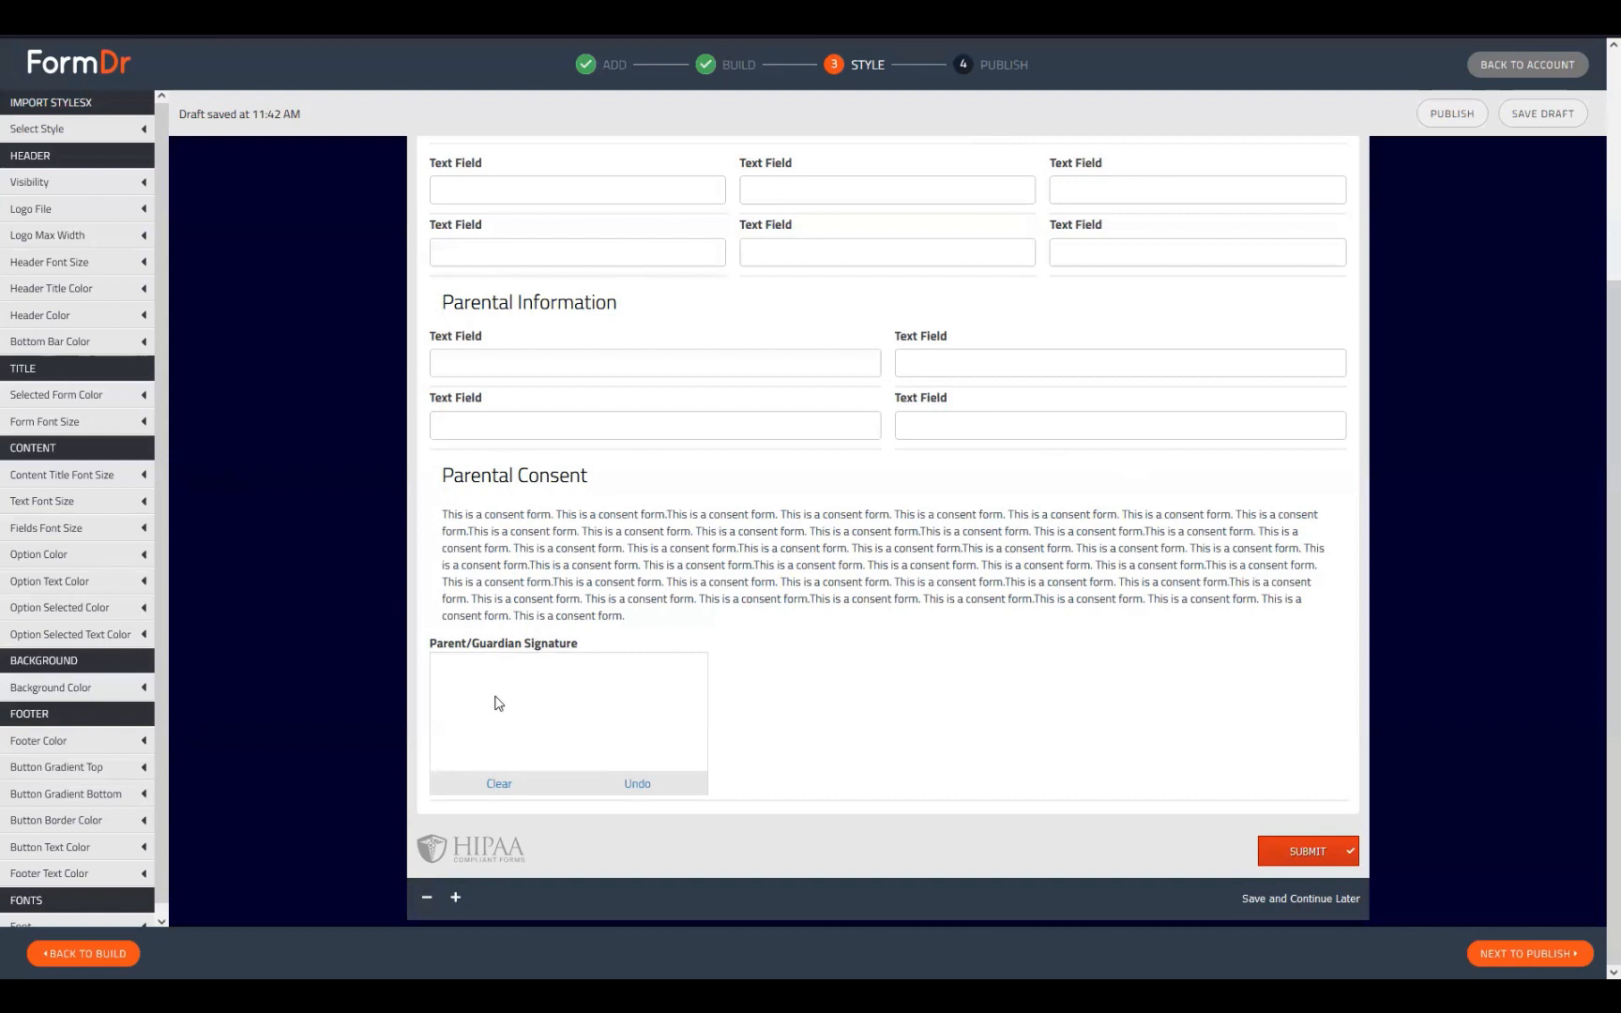
Draw a test stroke in the Parent/Guardian Signature field and look over the Yes answer's sections
left_click_drag(495, 701, 673, 705)
scroll(1053, 713, "down", 3)
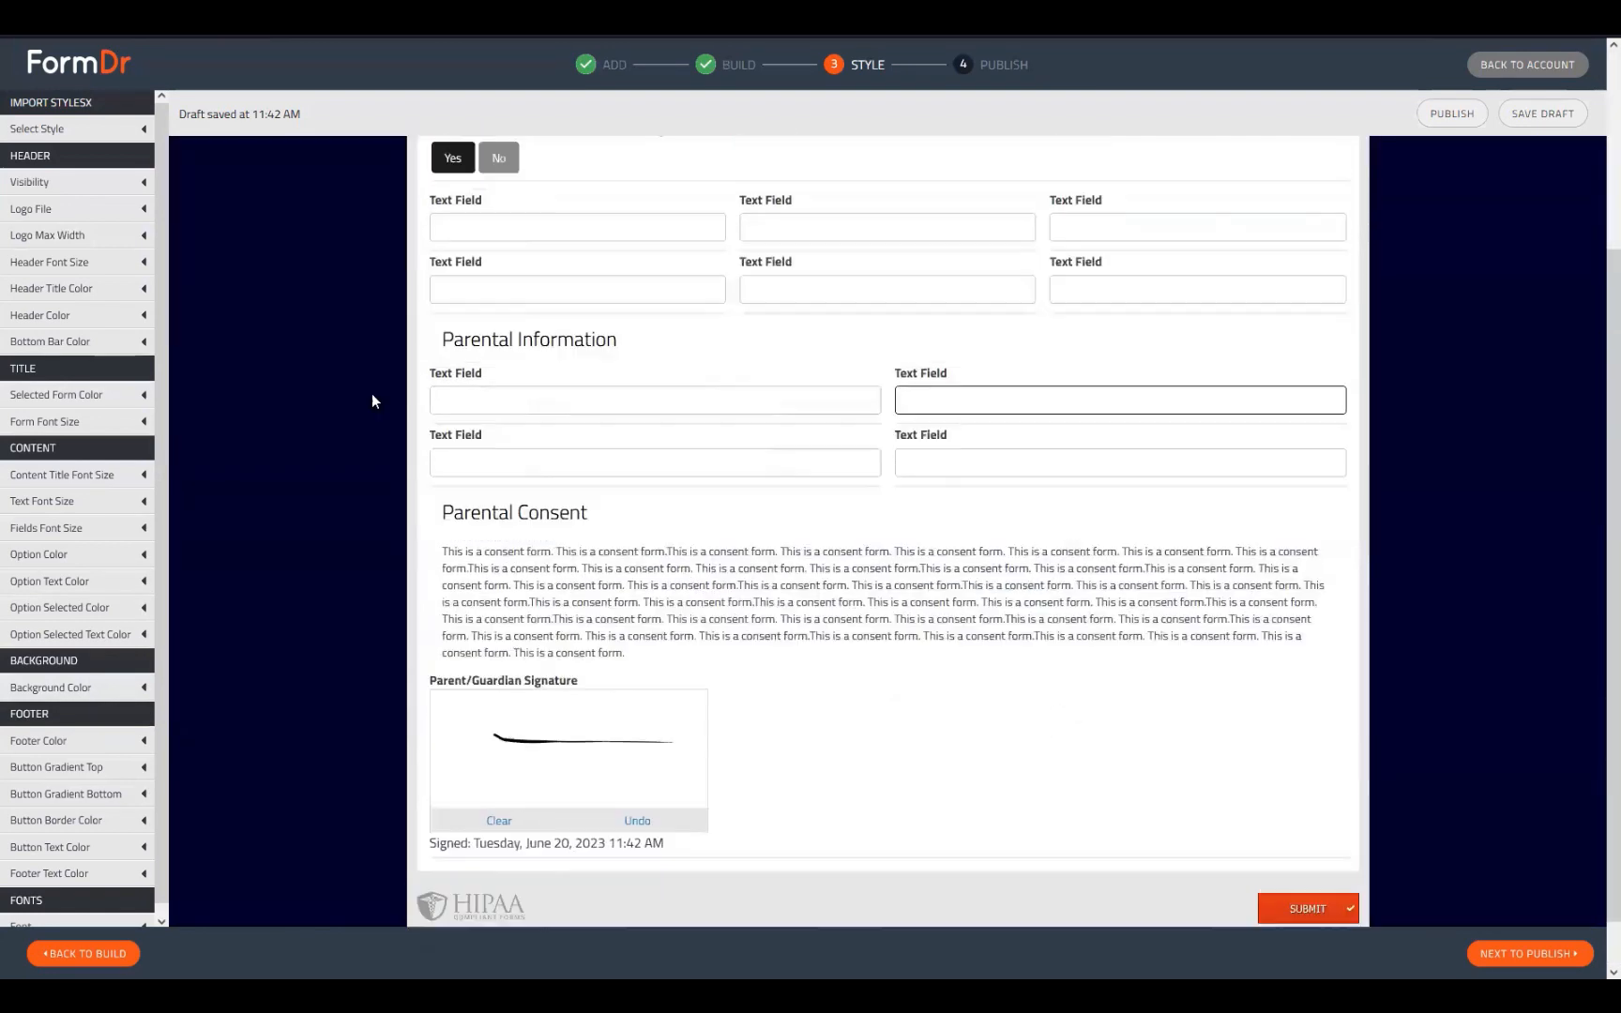
scroll(372, 401, "up", 2)
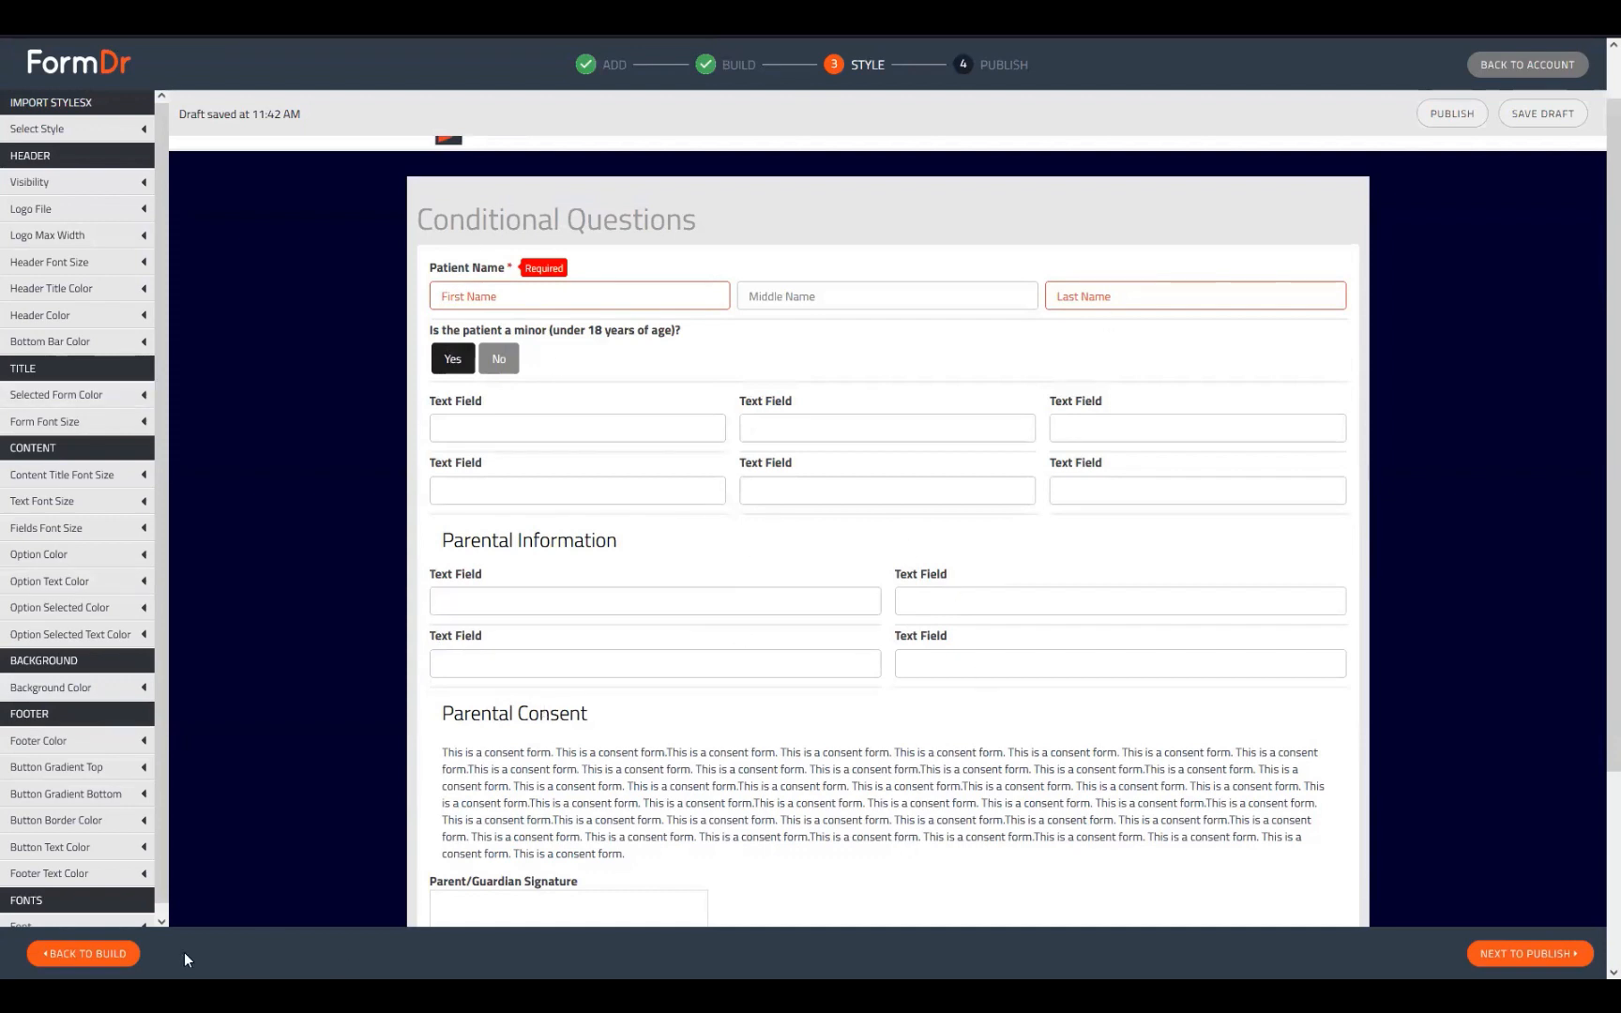
Return to the Build stage, examine the minor question's conditional fields under Yes, and close its settings
left_click(86, 954)
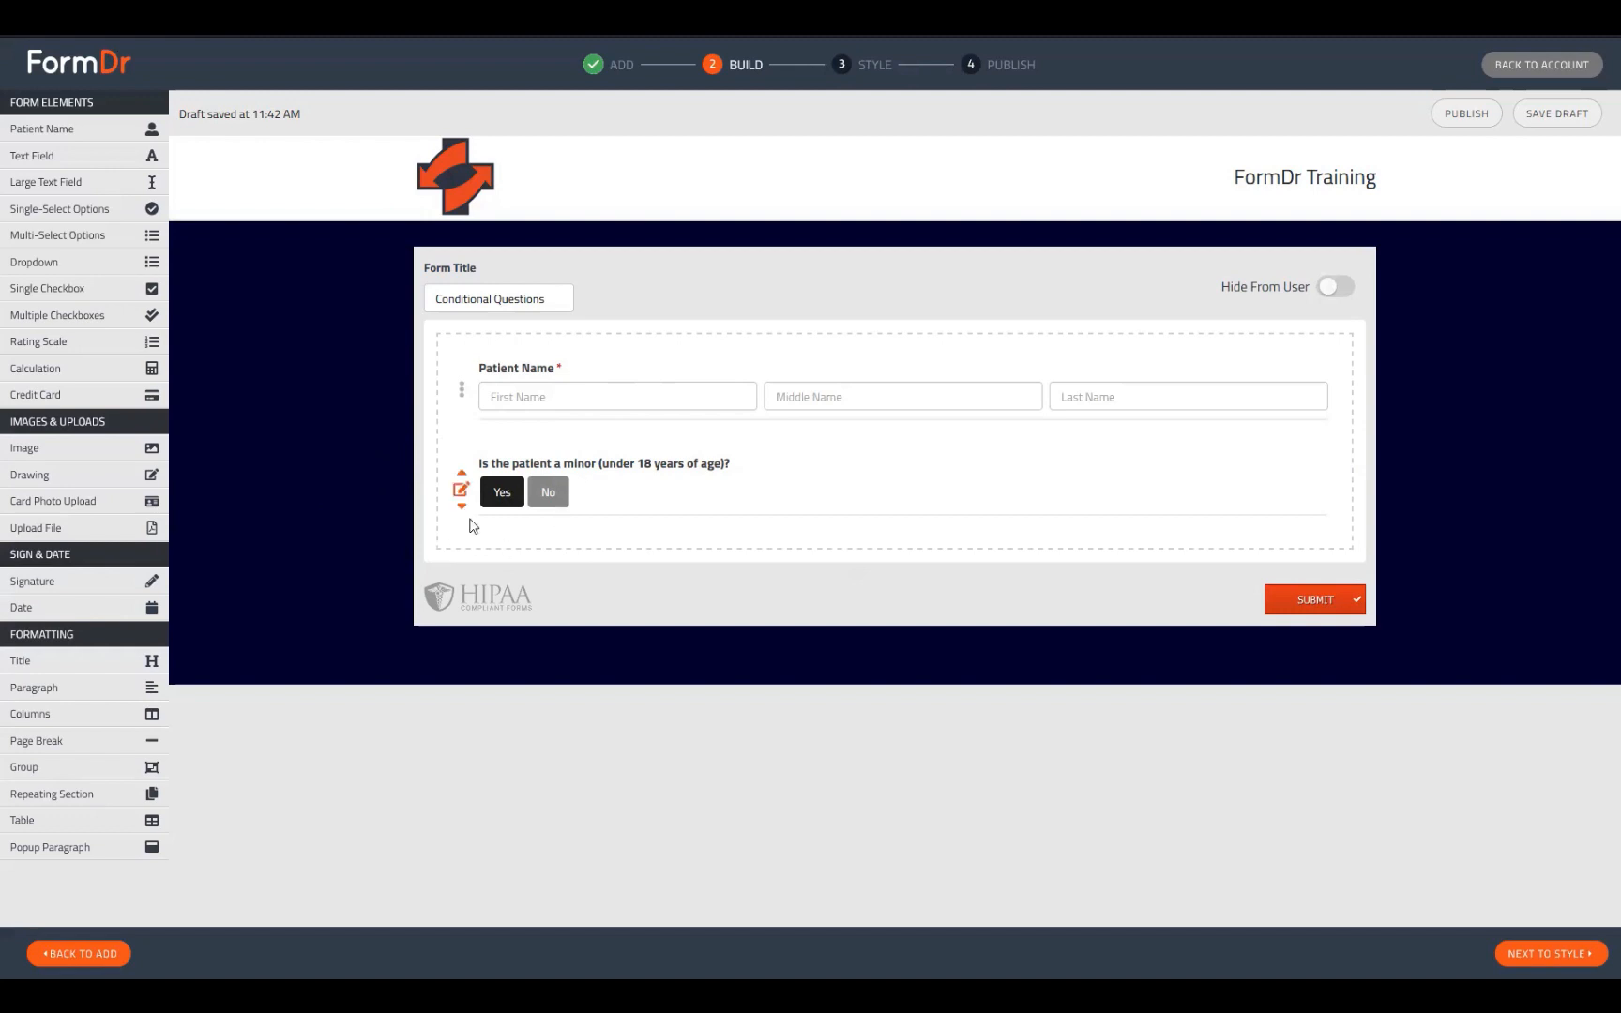
left_click(463, 495)
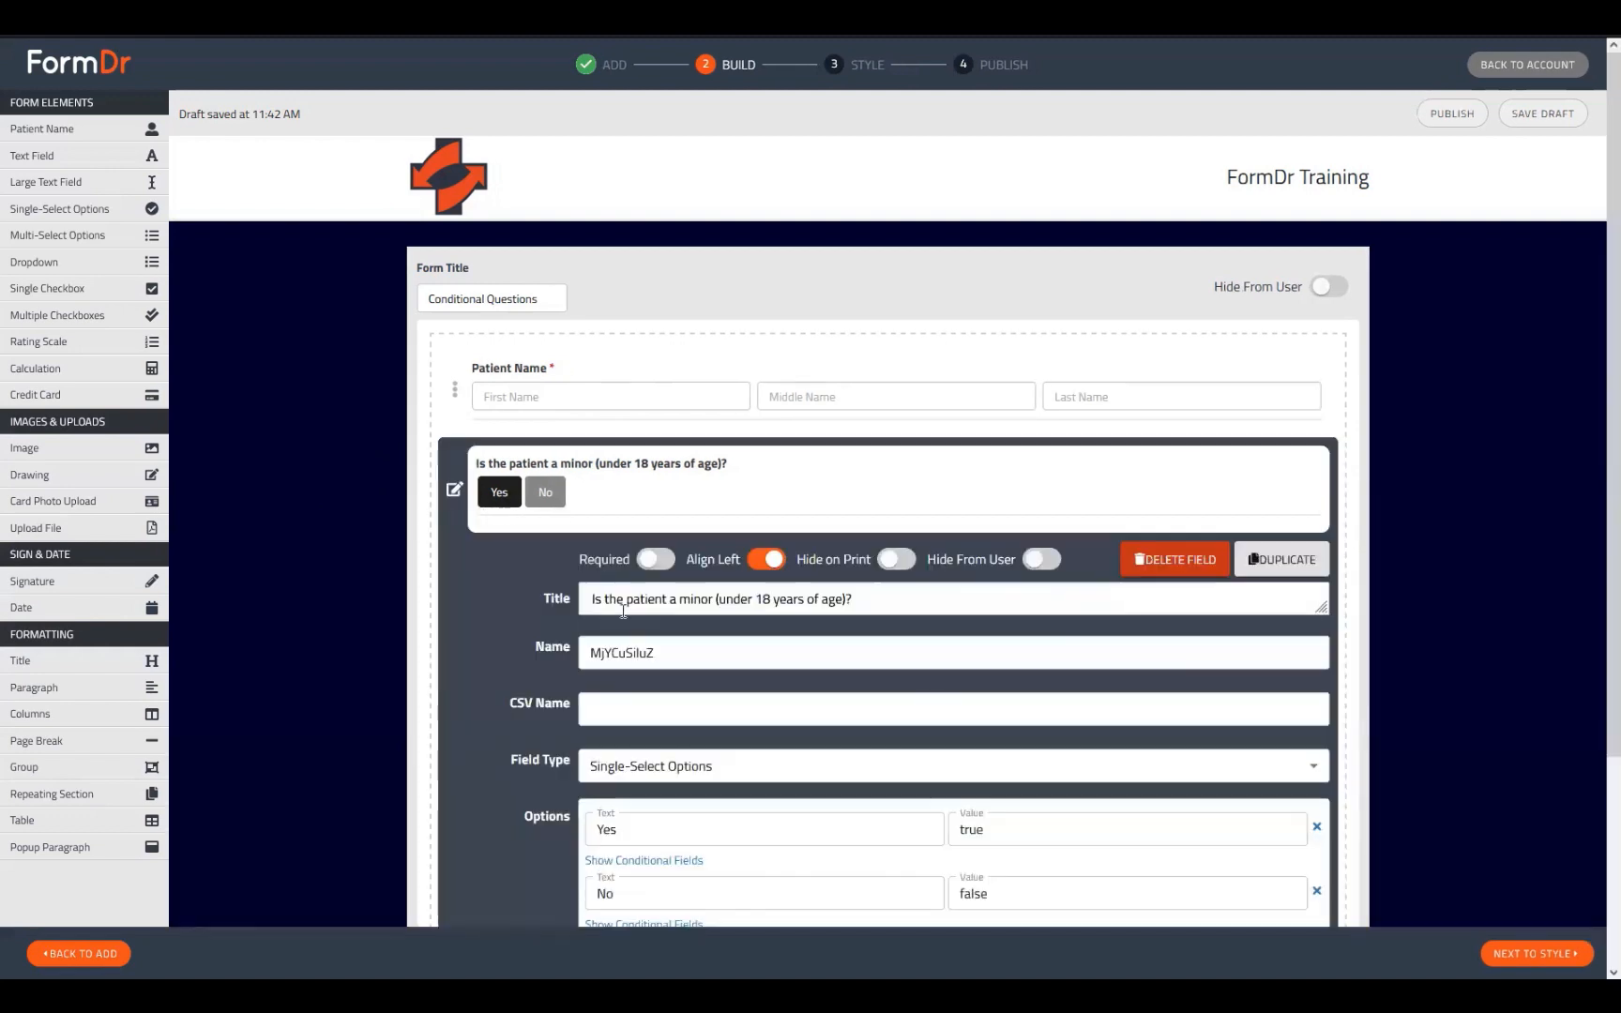
scroll(644, 624, "down", 3)
left_click(656, 606)
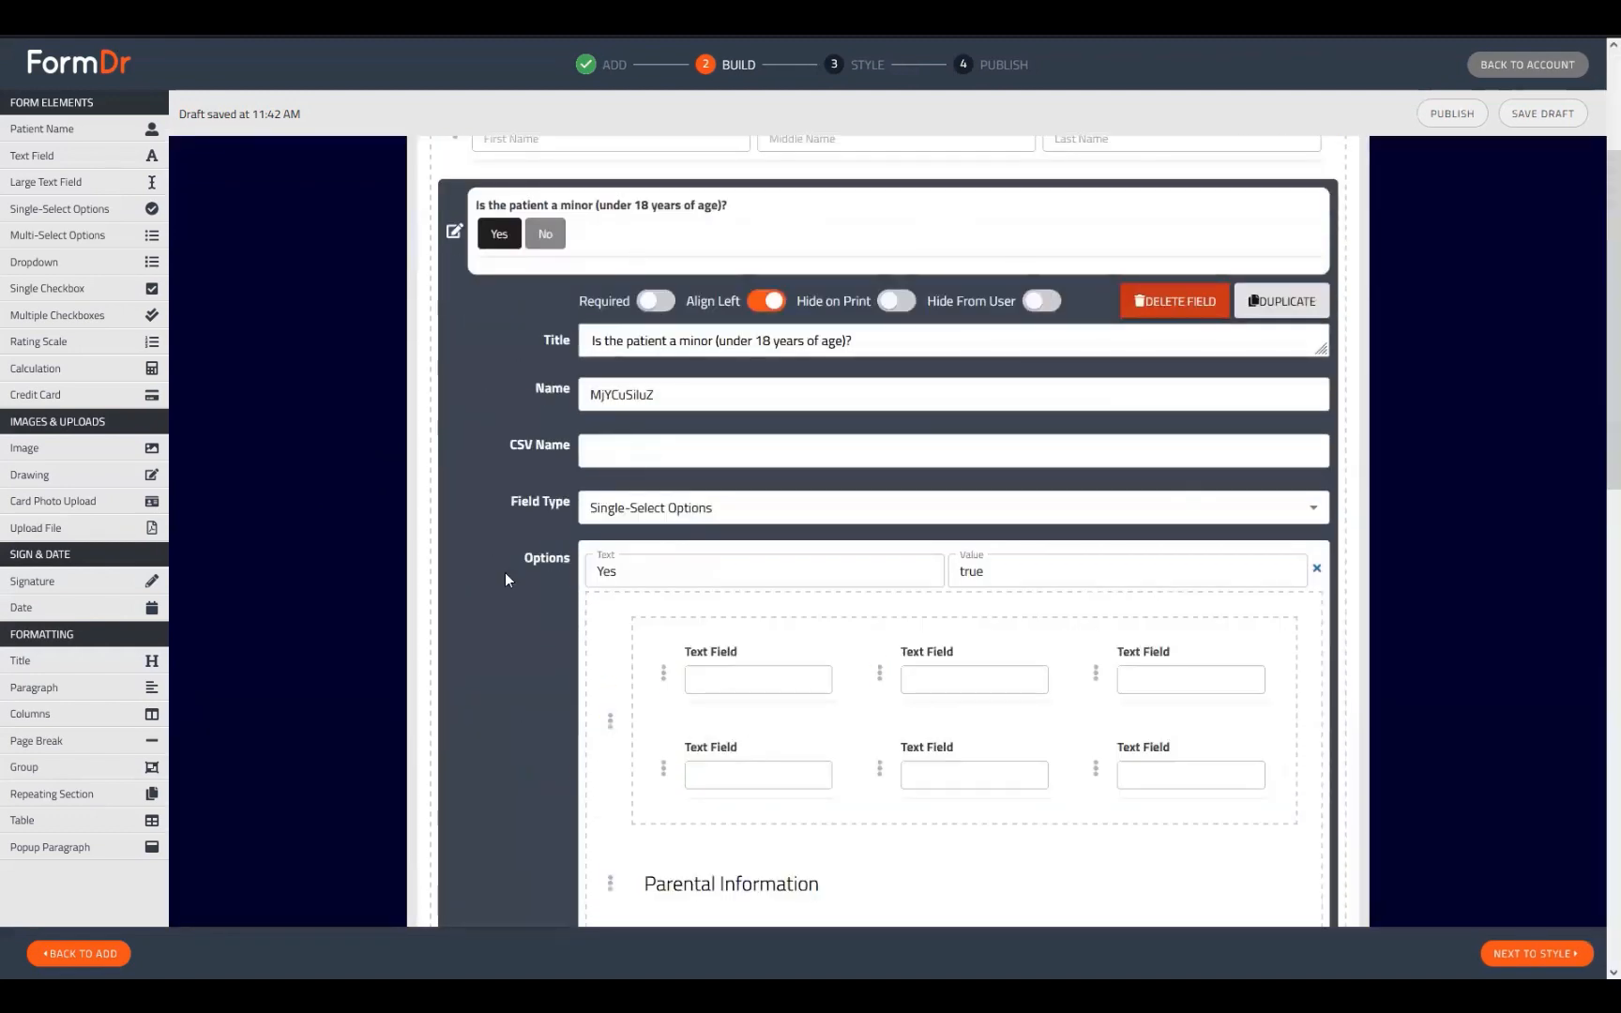
scroll(941, 426, "down", 2)
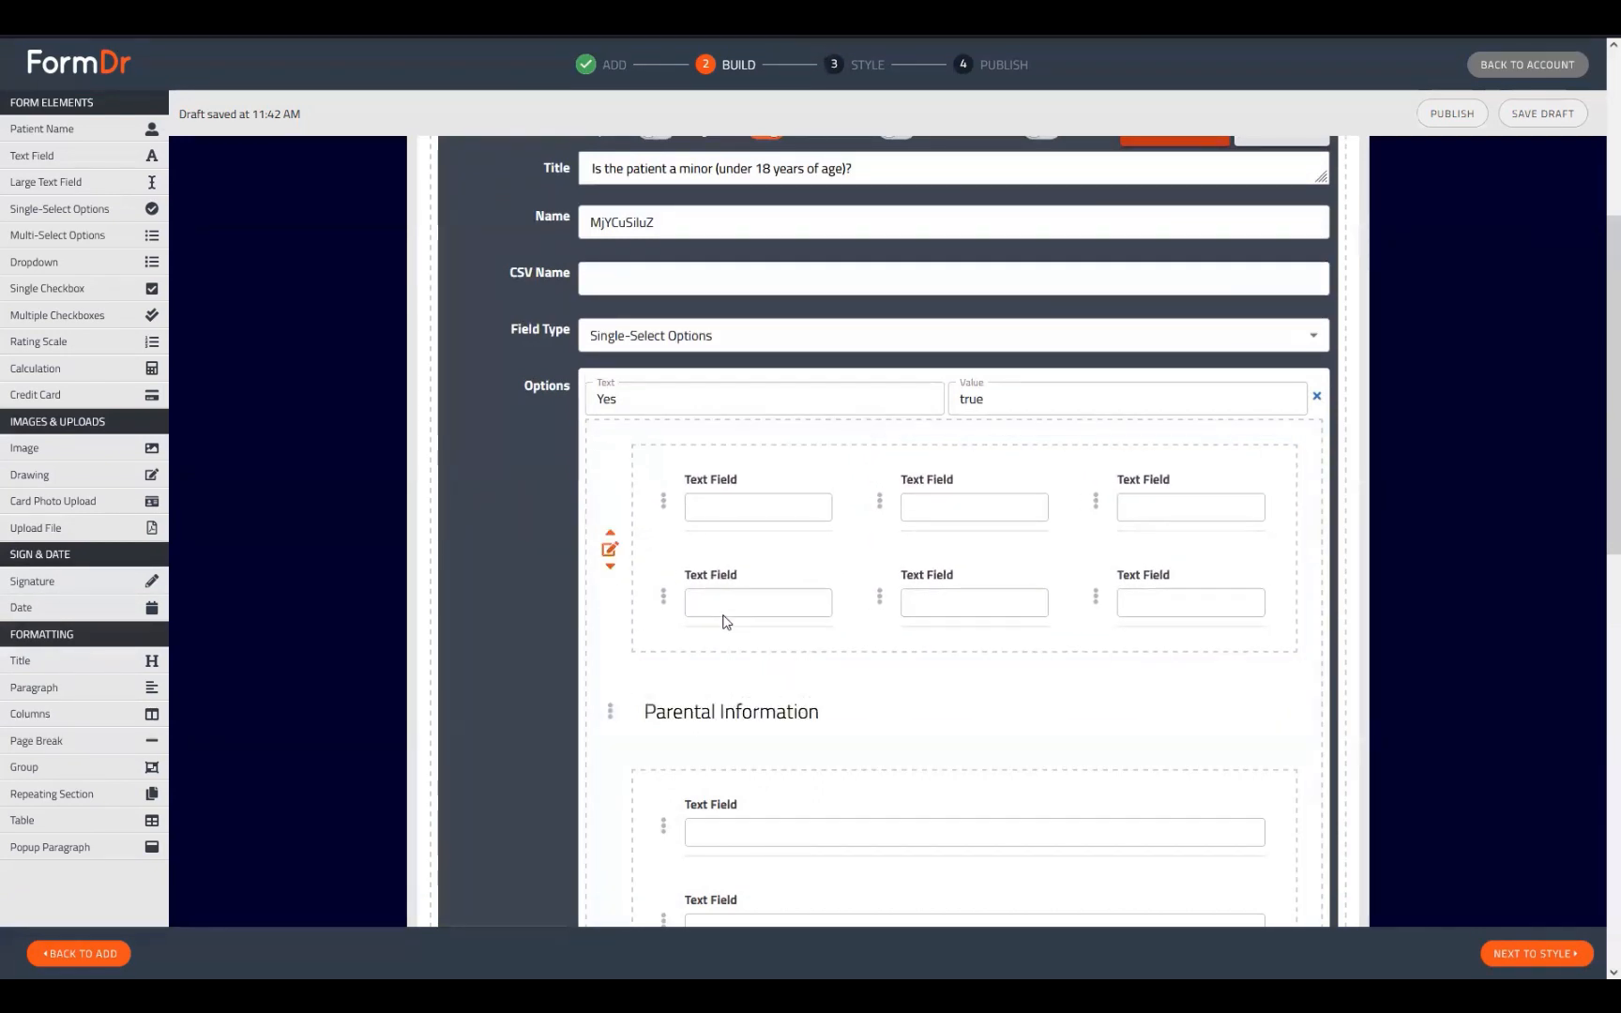
scroll(751, 657, "down", 4)
scroll(685, 699, "down", 8)
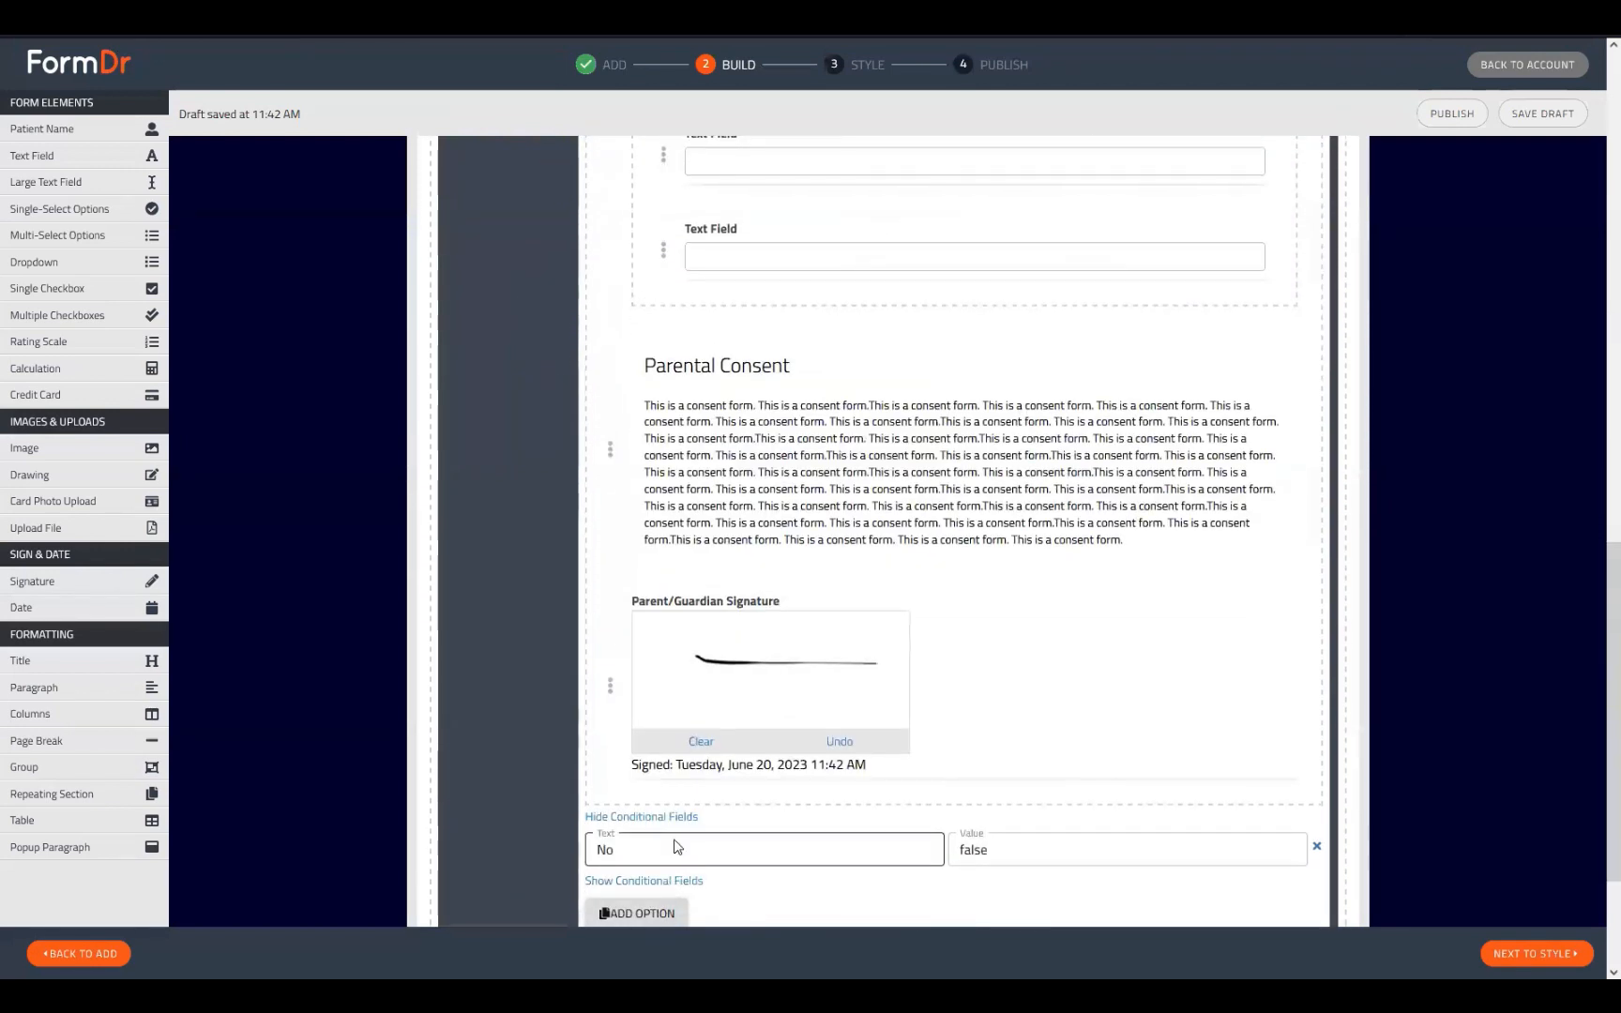
left_click(662, 602)
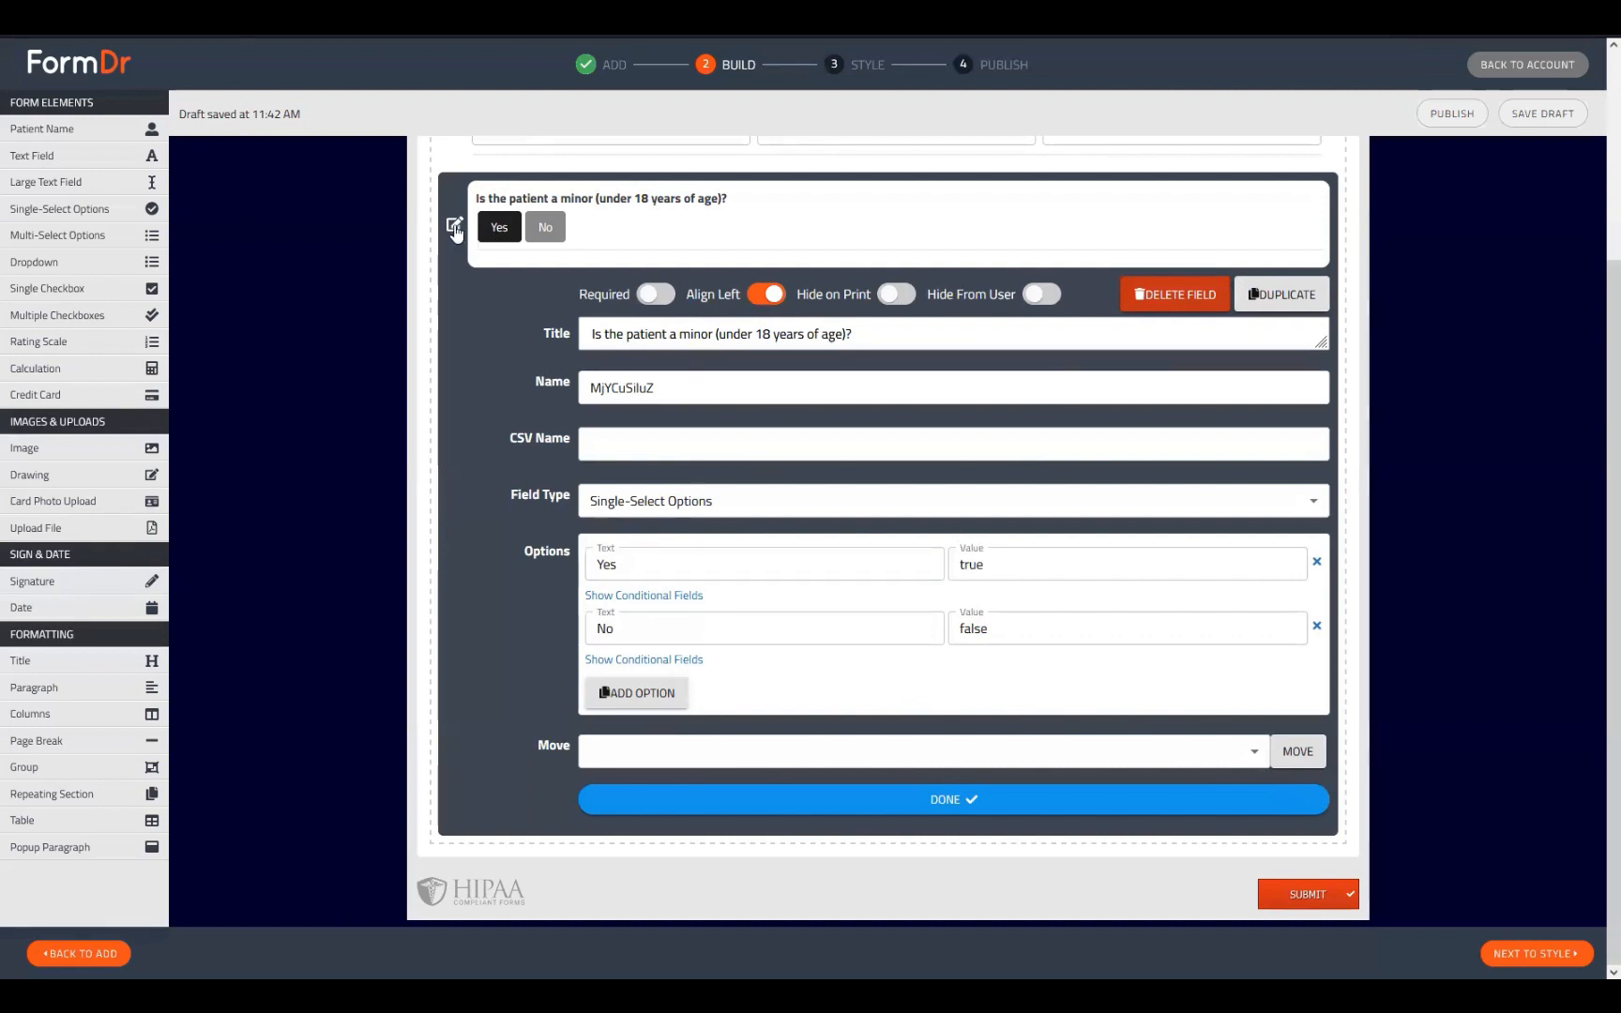
left_click(858, 800)
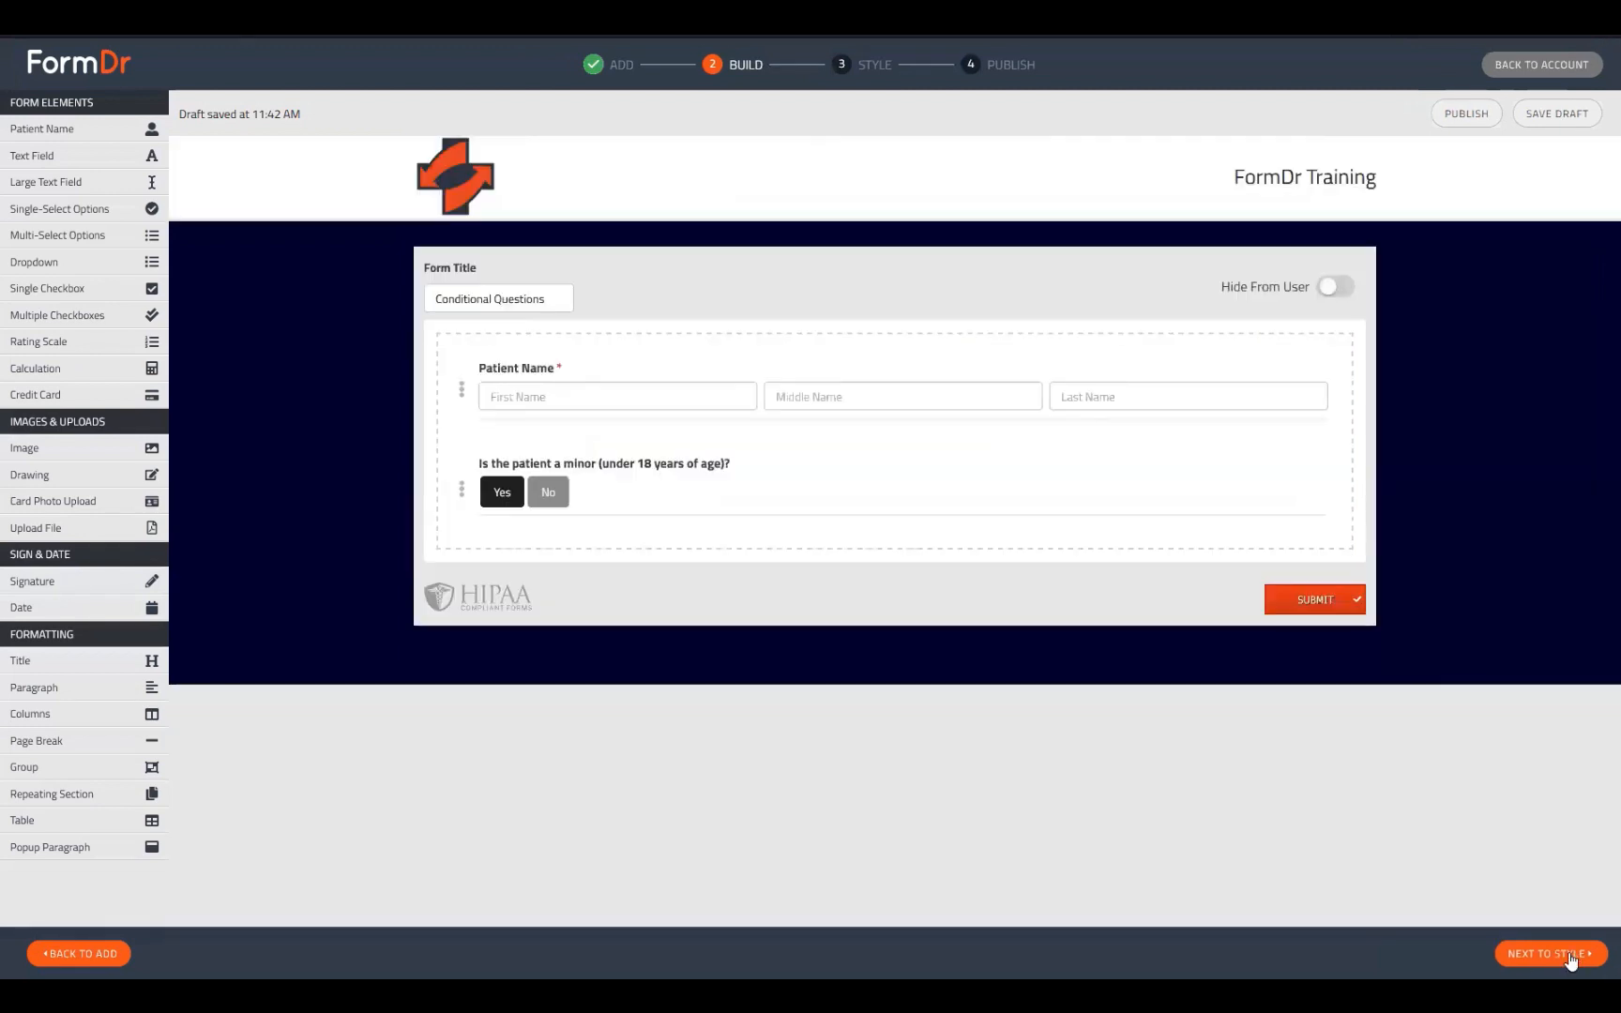
Preview the minor question answered Yes in the Style stage and return to the Build stage
left_click(1572, 954)
left_click(448, 417)
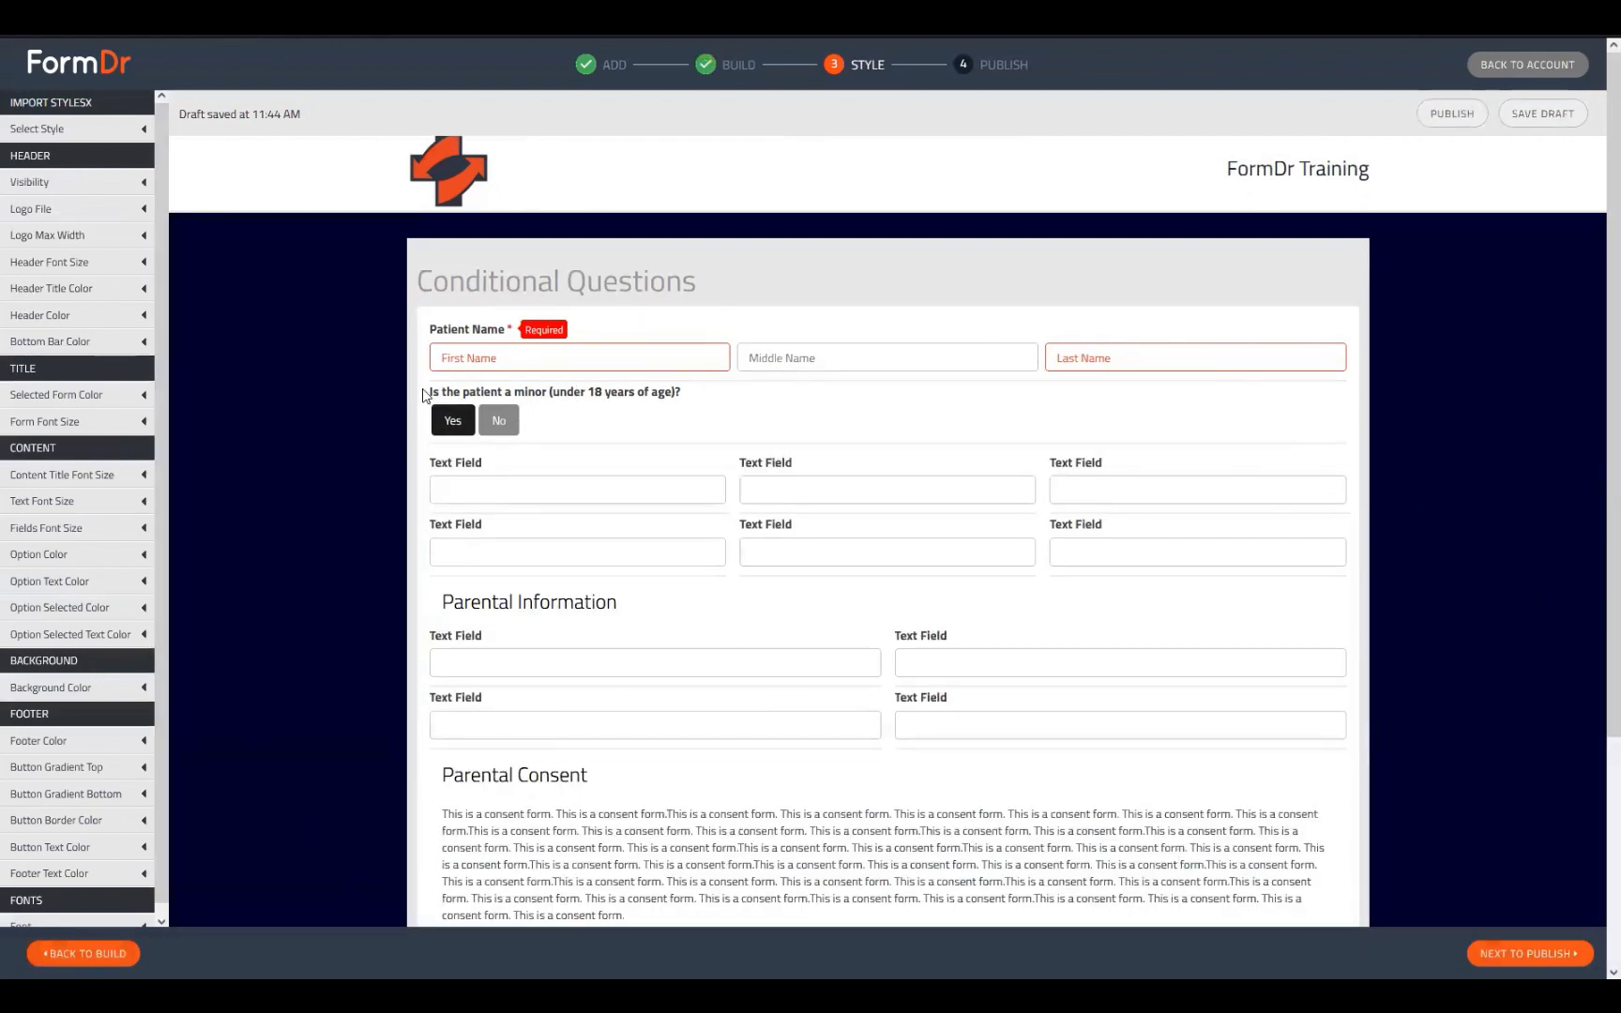
left_click_drag(440, 394, 705, 413)
left_click(729, 411)
left_click(75, 954)
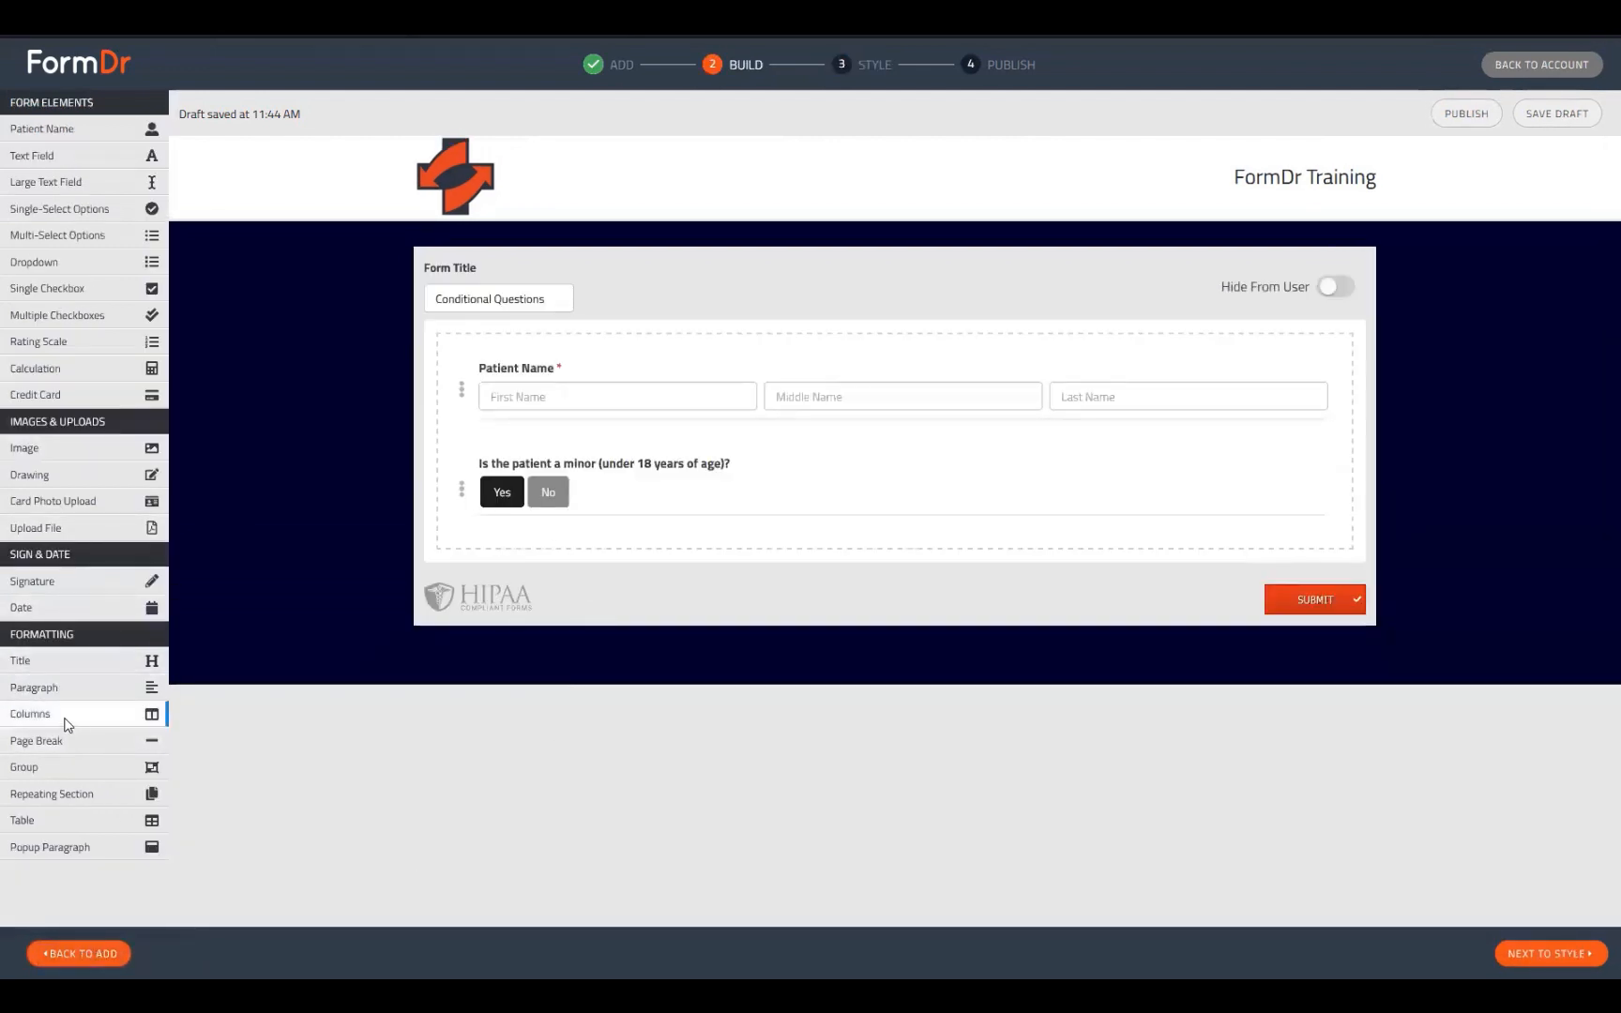
Add a columns block below Patient Name, move the minor question into it, and add two single-select questions beside it
left_click_drag(66, 725, 558, 471)
left_click_drag(609, 608, 633, 533)
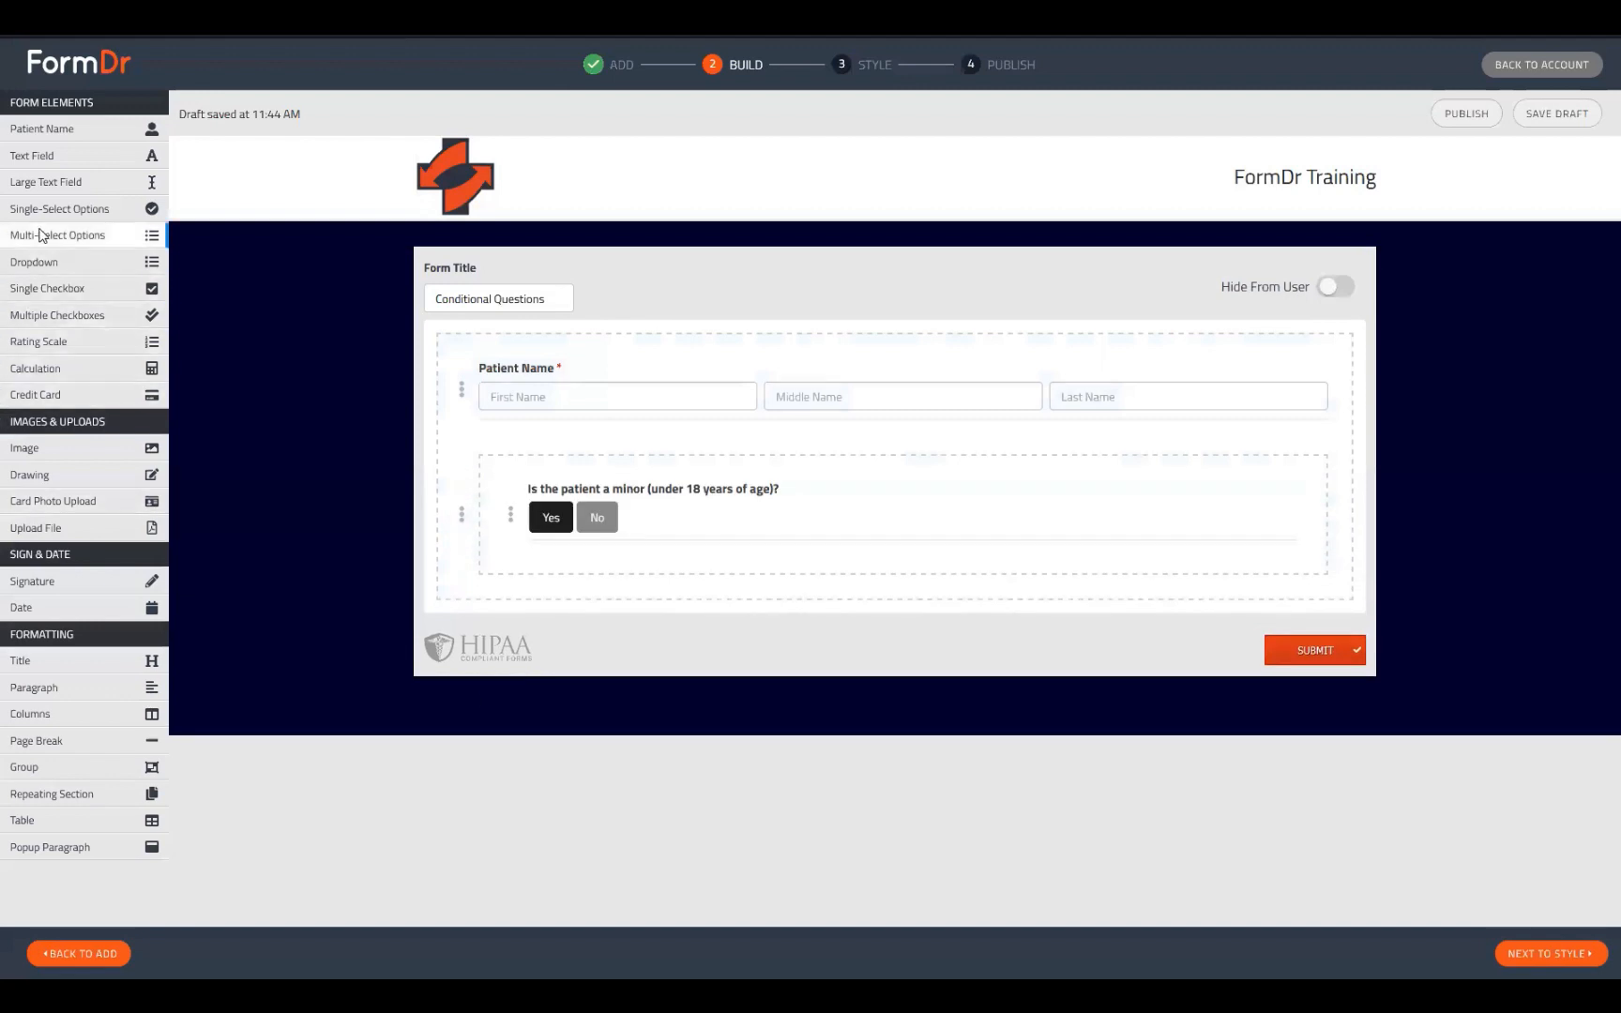
left_click_drag(42, 214, 558, 564)
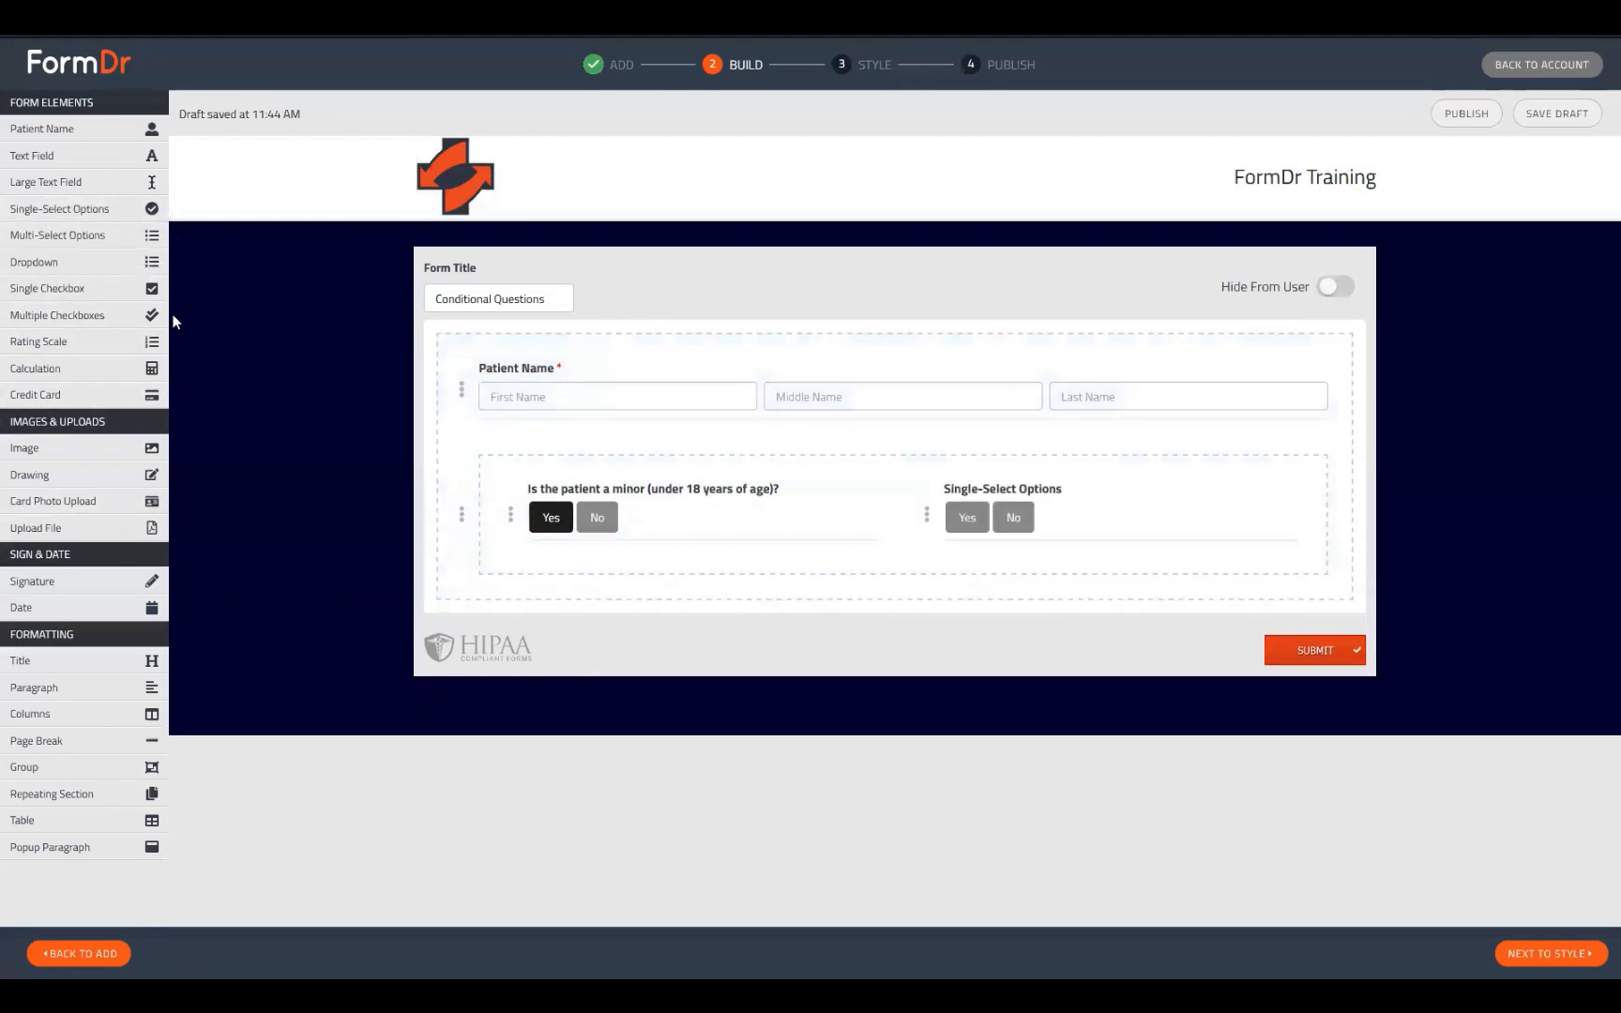
left_click_drag(70, 206, 604, 622)
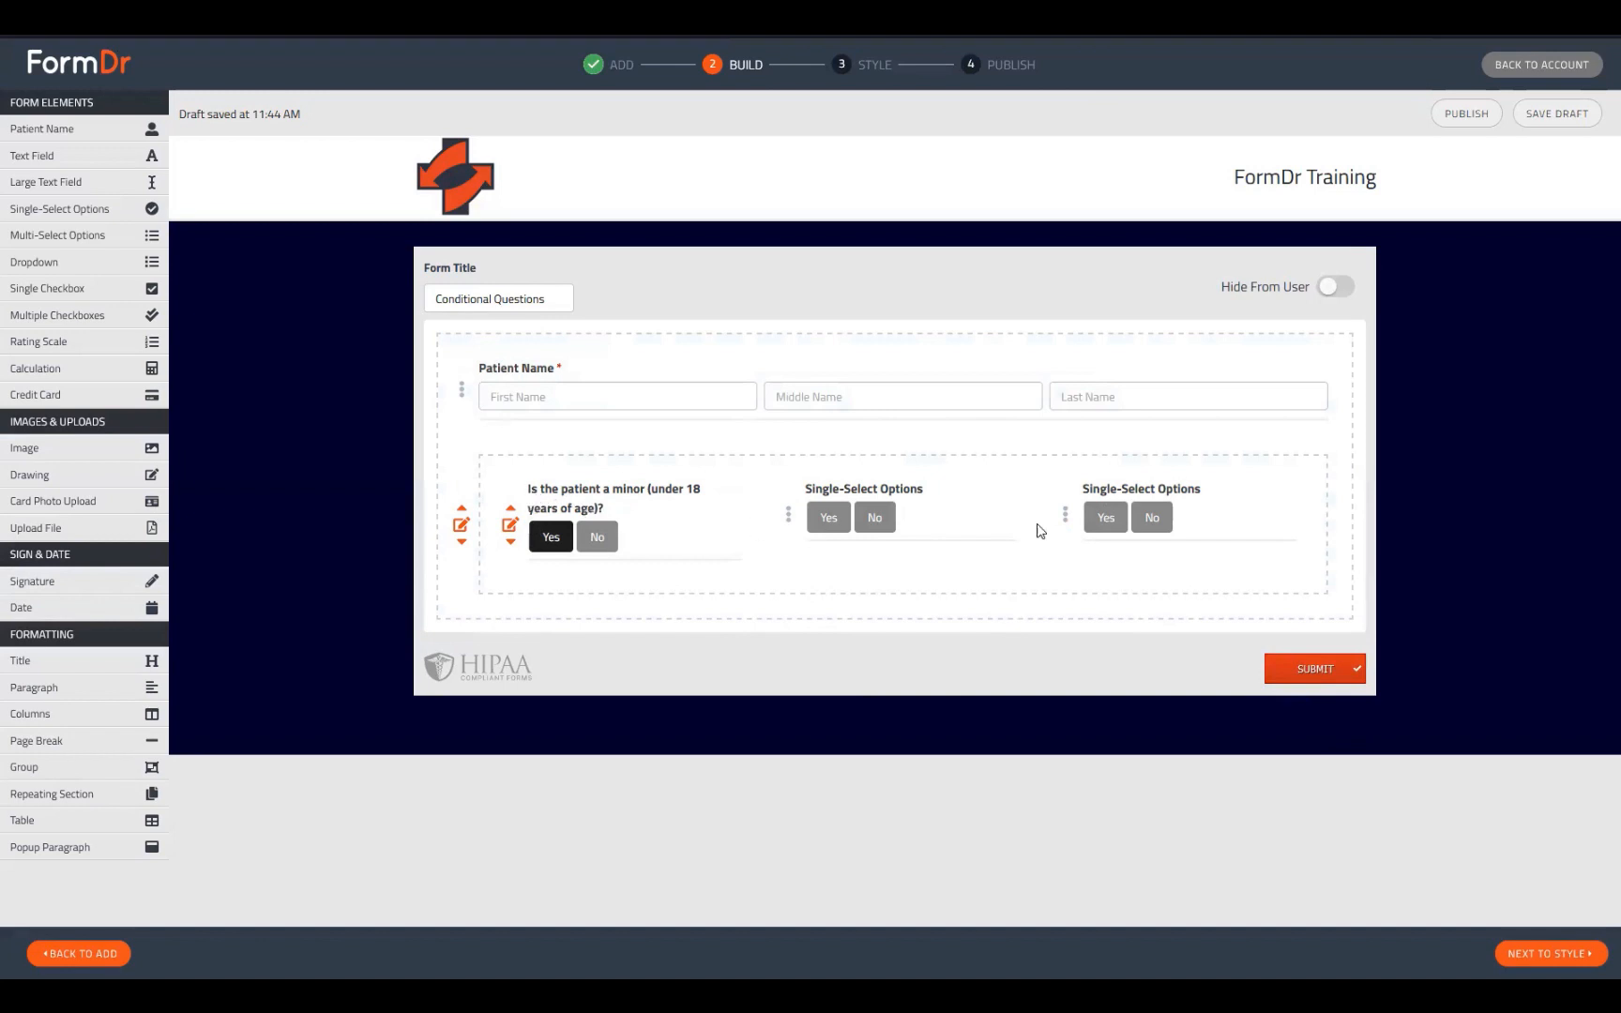
Go to the Style stage and preview the minor question's conditional fields inside the column for Yes and for No
left_click(1550, 953)
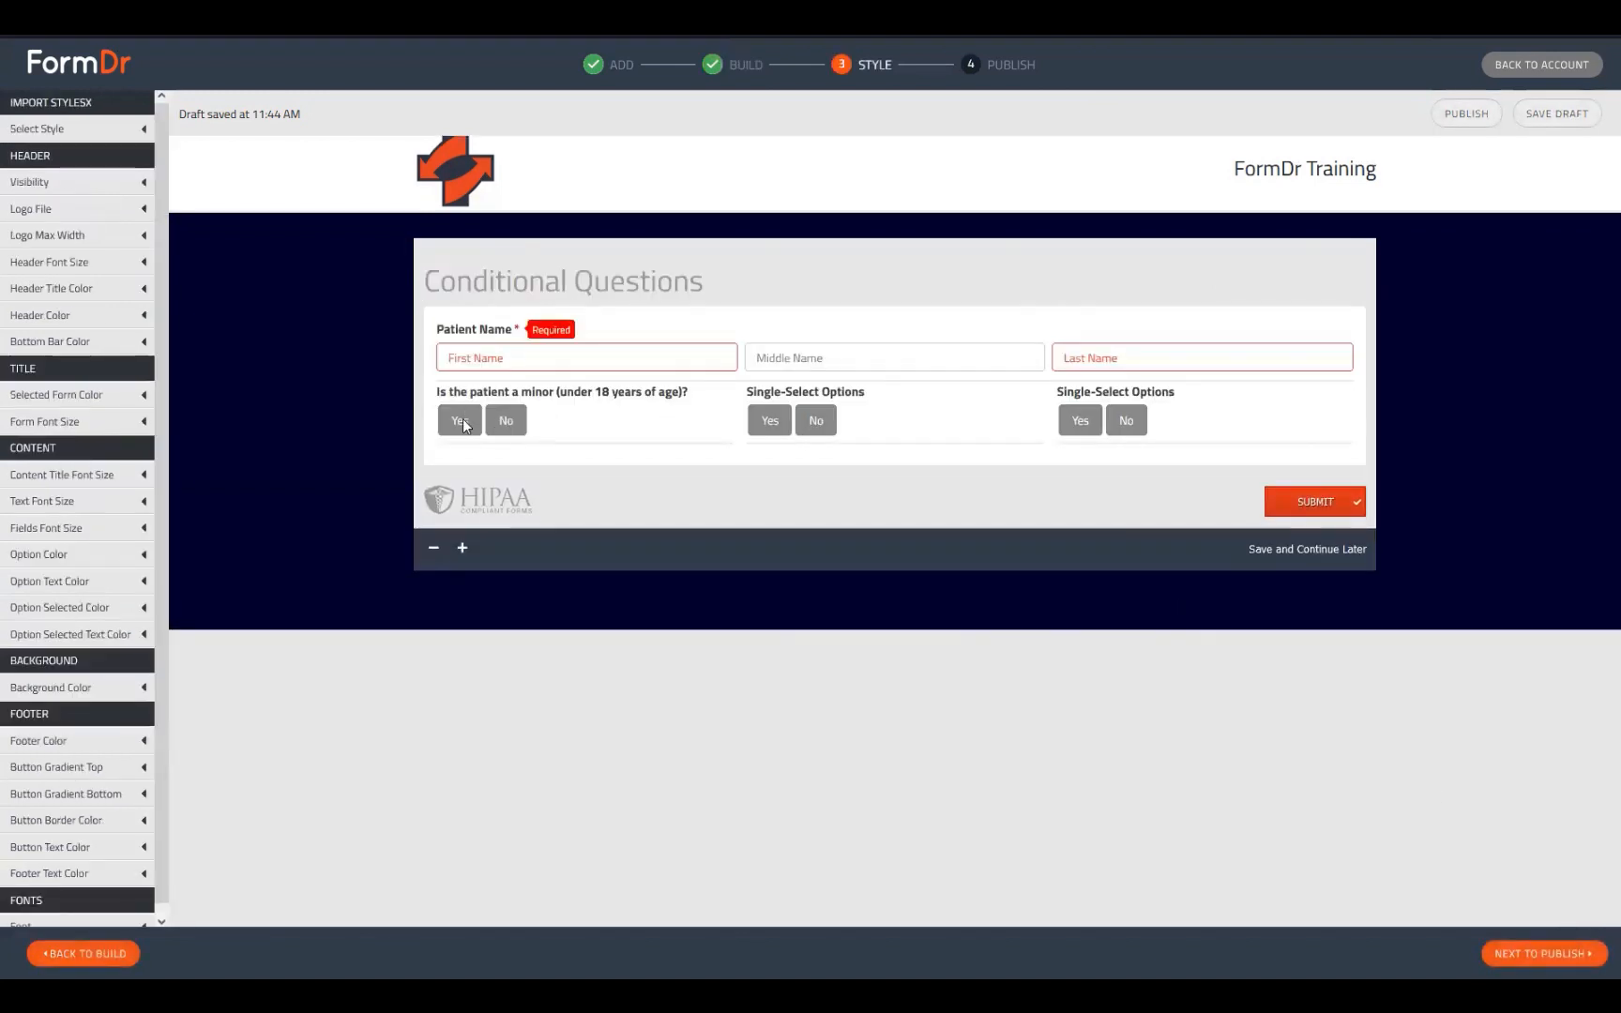
left_click(461, 420)
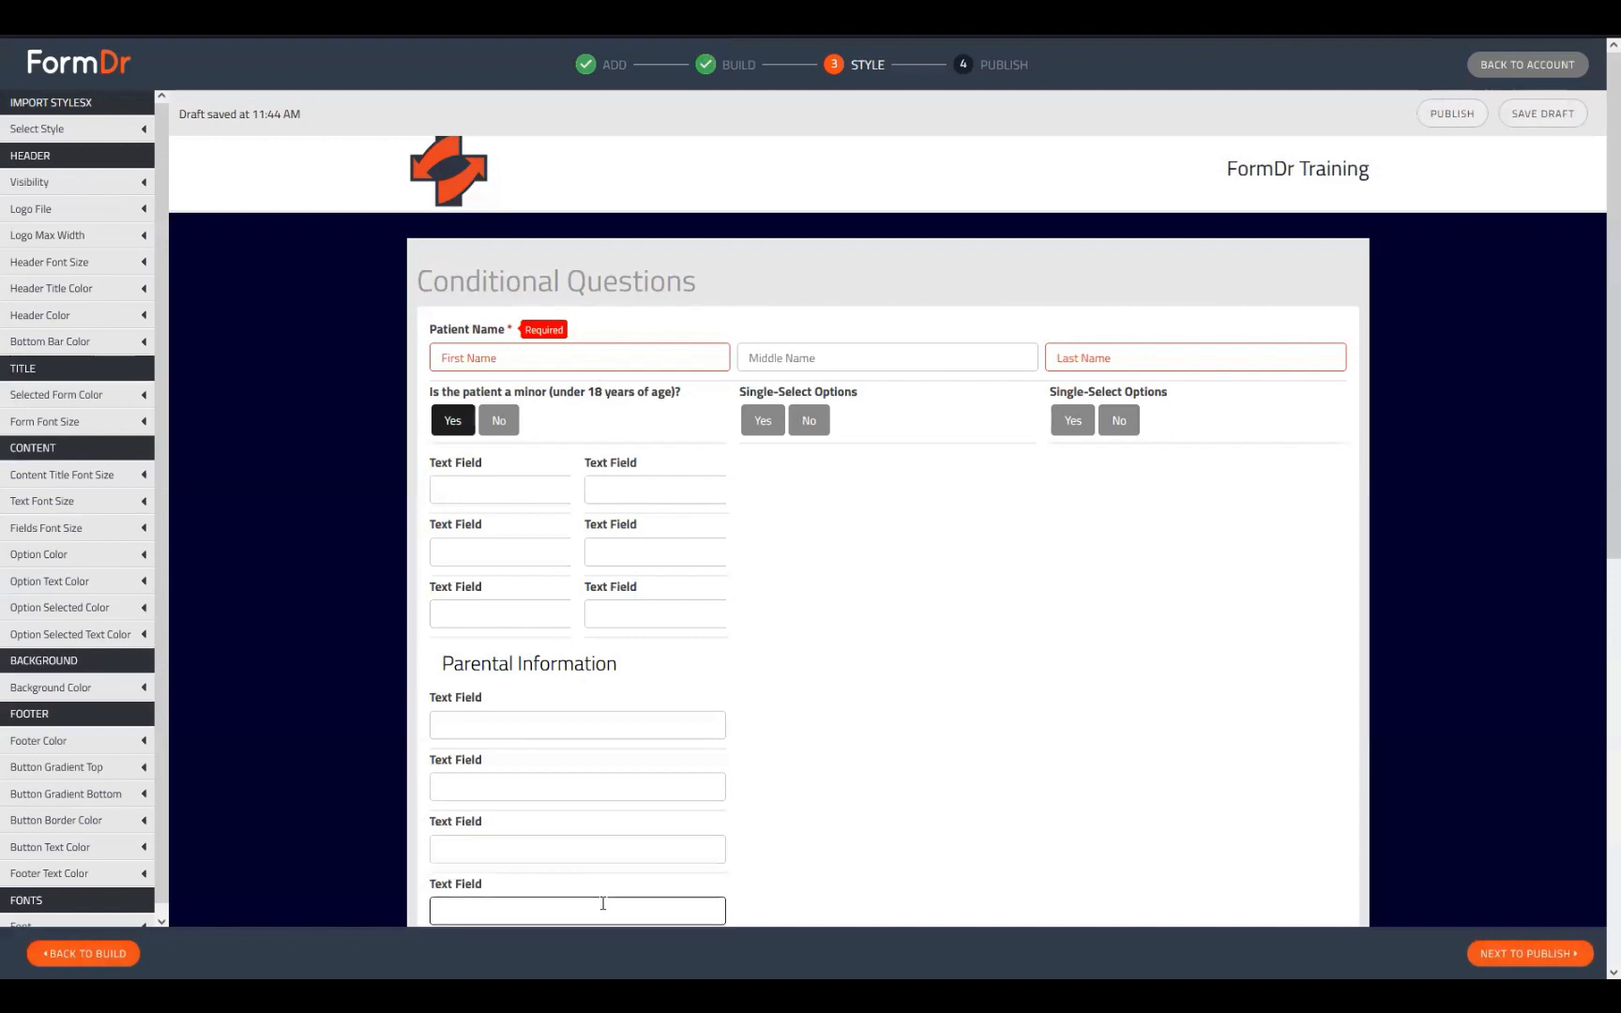
scroll(563, 723, "down", 8)
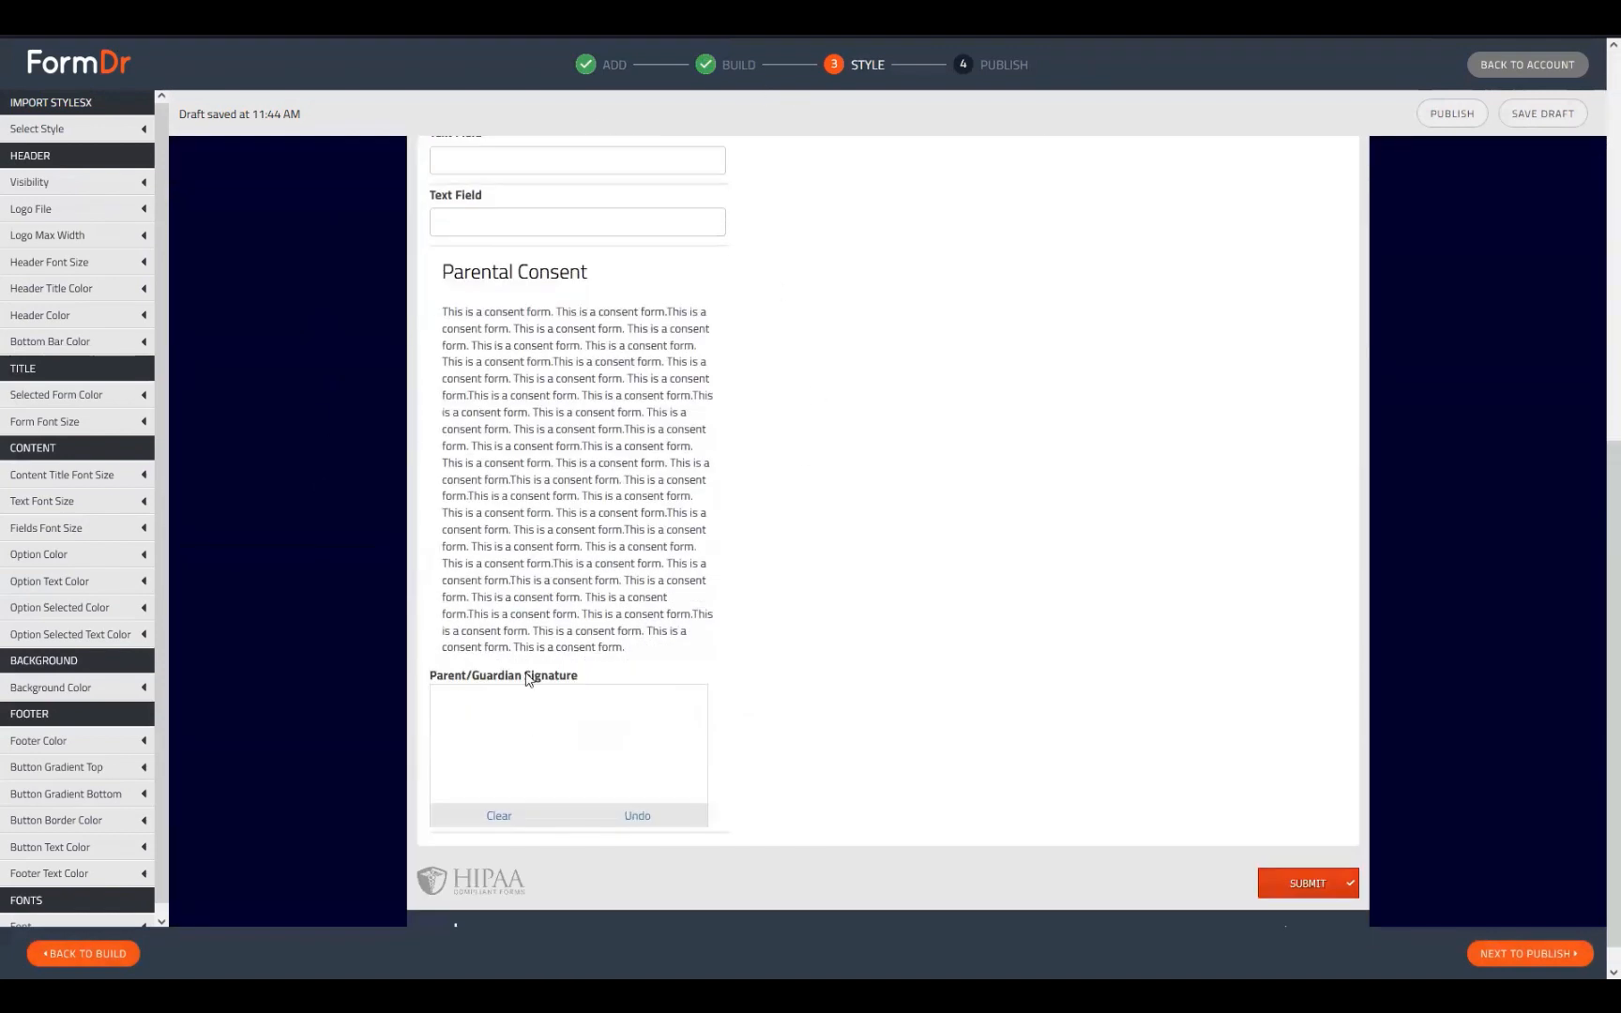
scroll(606, 651, "up", 10)
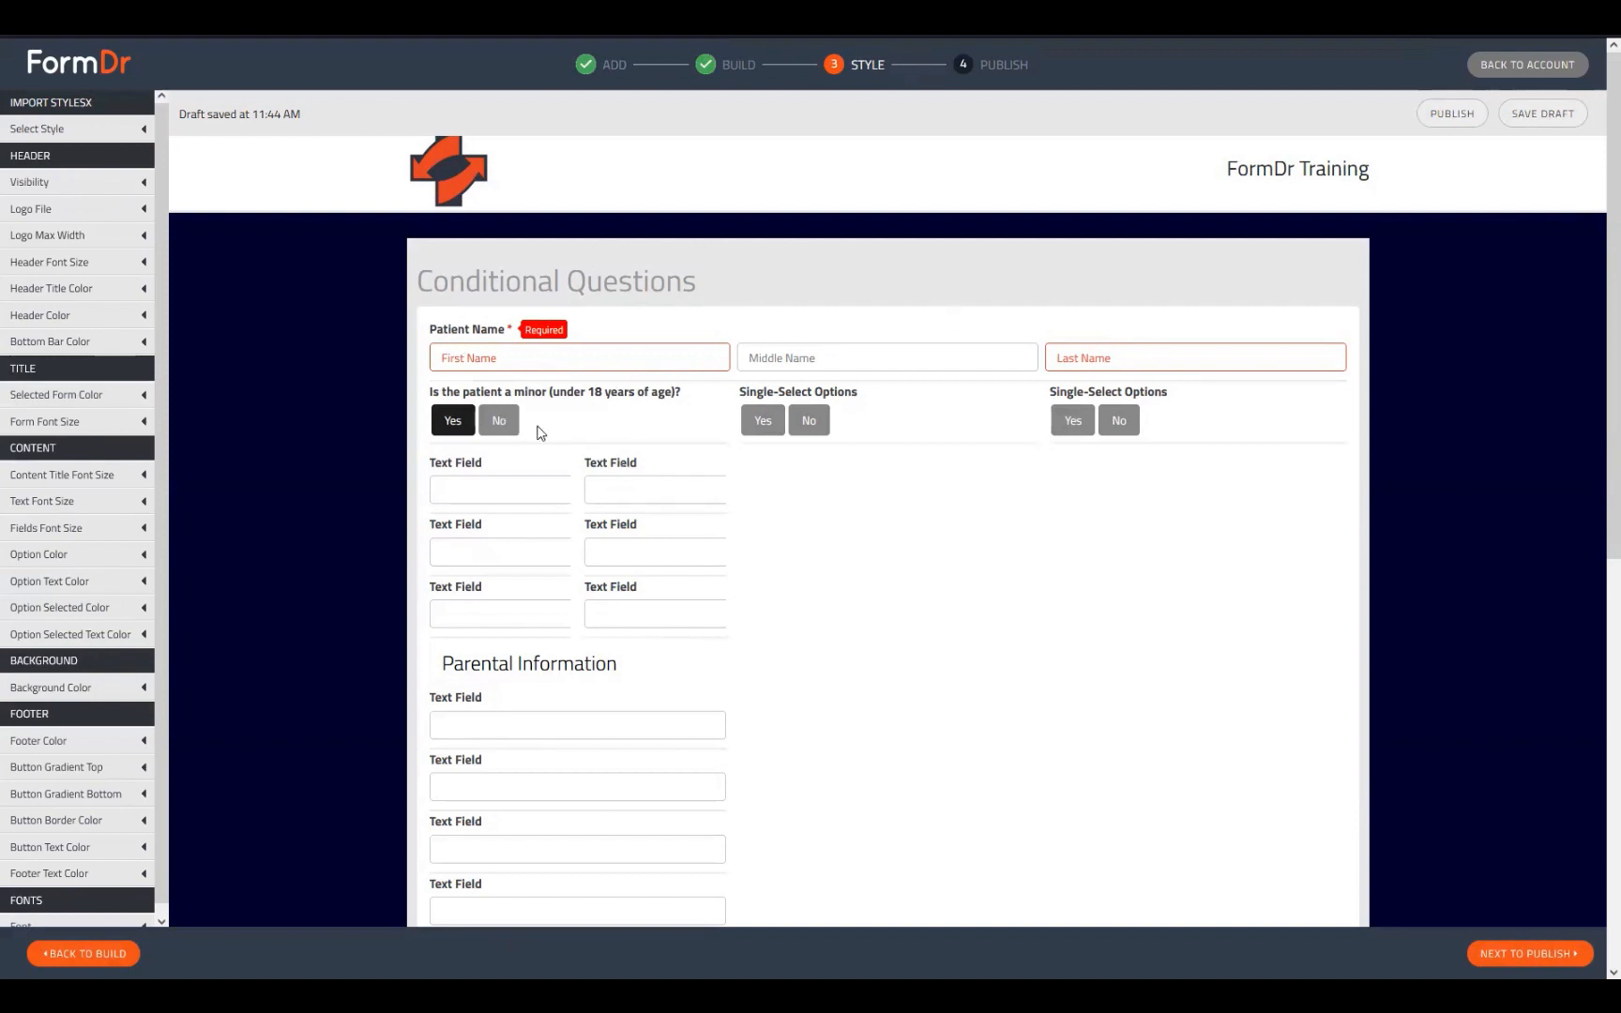
left_click(497, 421)
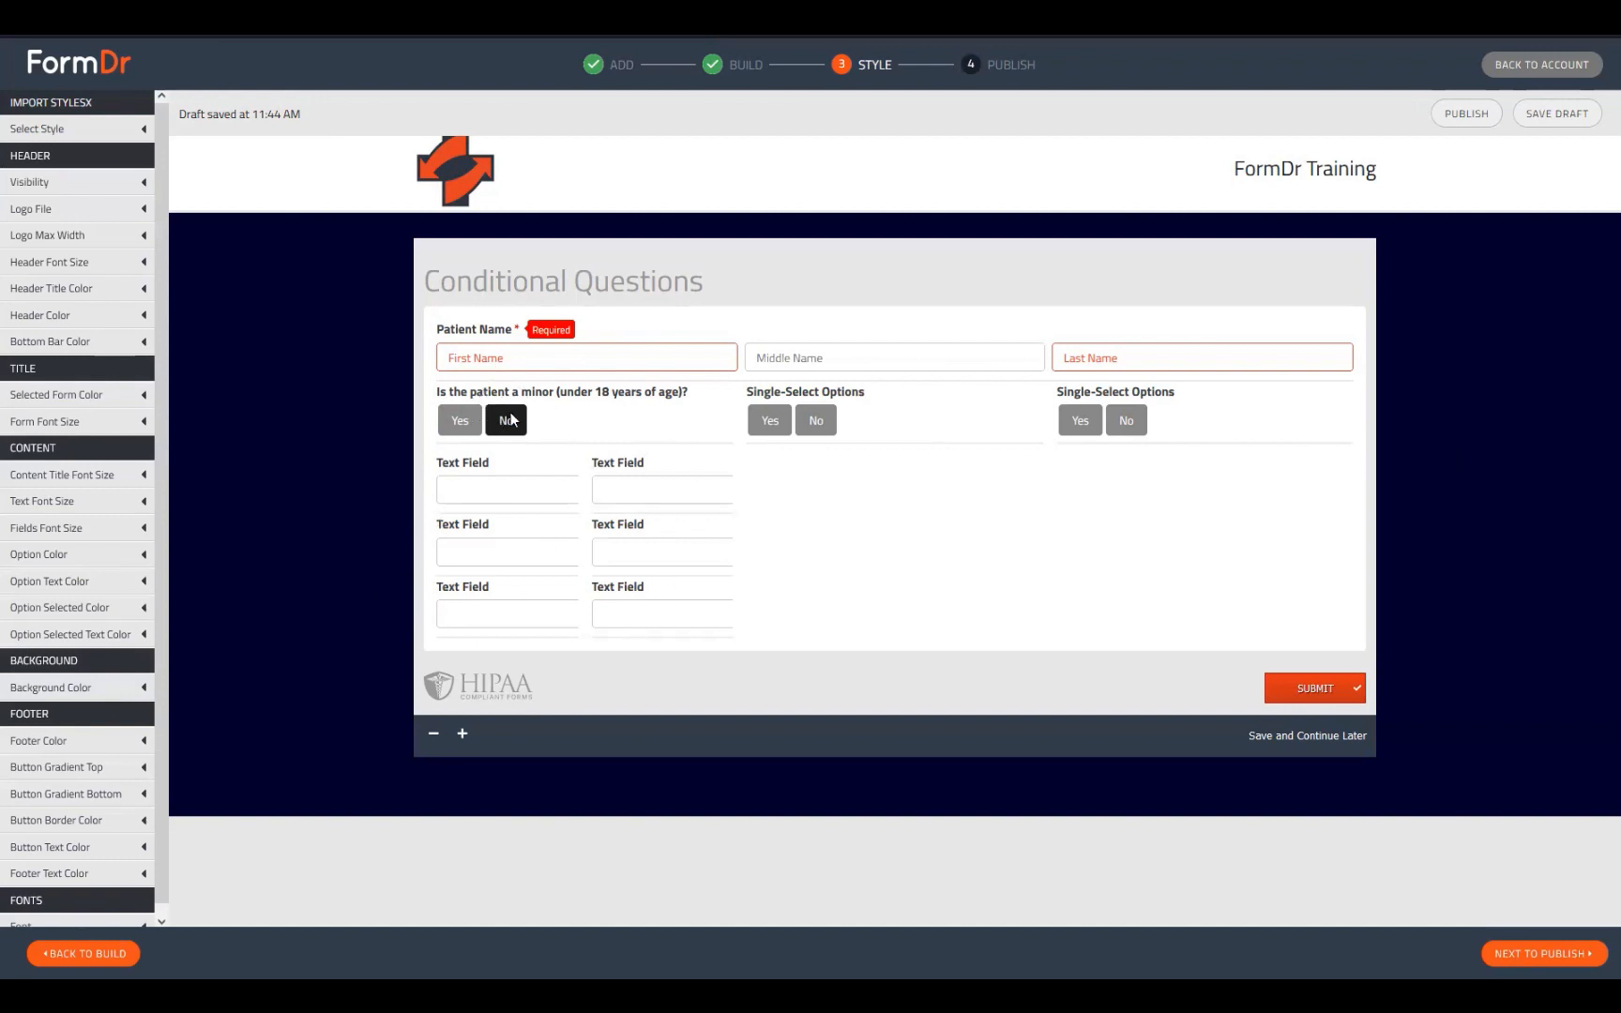
Answer the minor question Yes again and examine how its parental information and consent sections fit within the first column
left_click(475, 428)
scroll(742, 624, "down", 6)
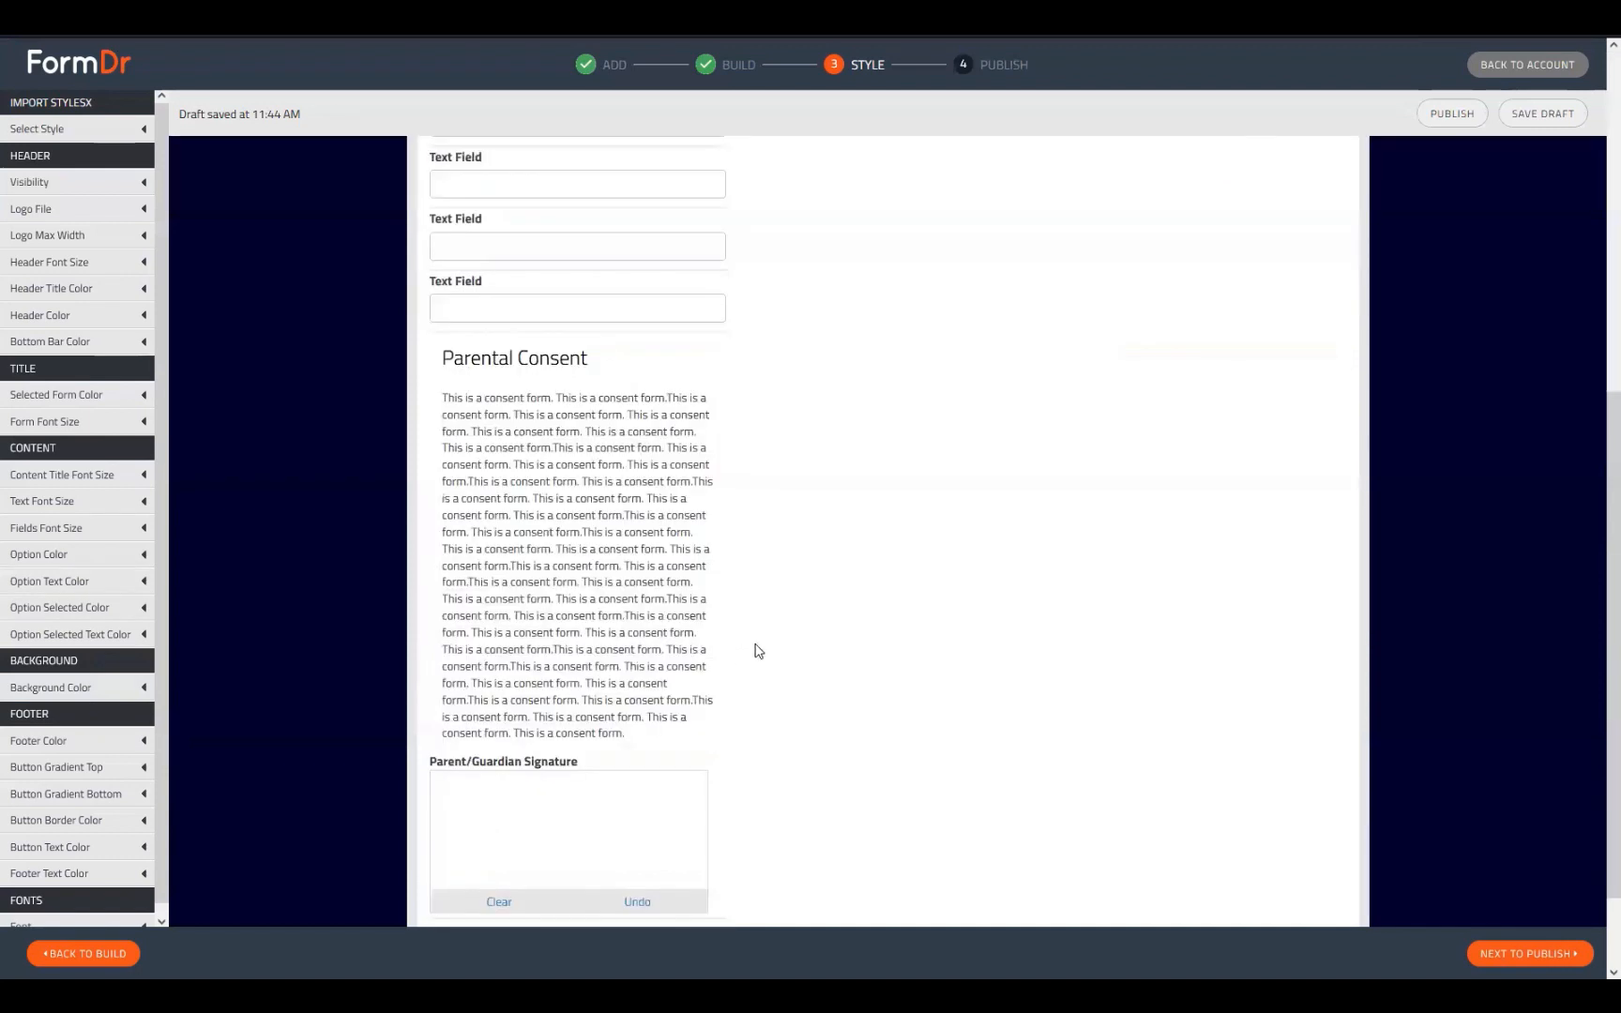
scroll(770, 638, "up", 5)
scroll(1179, 507, "down", 4)
scroll(819, 308, "up", 3)
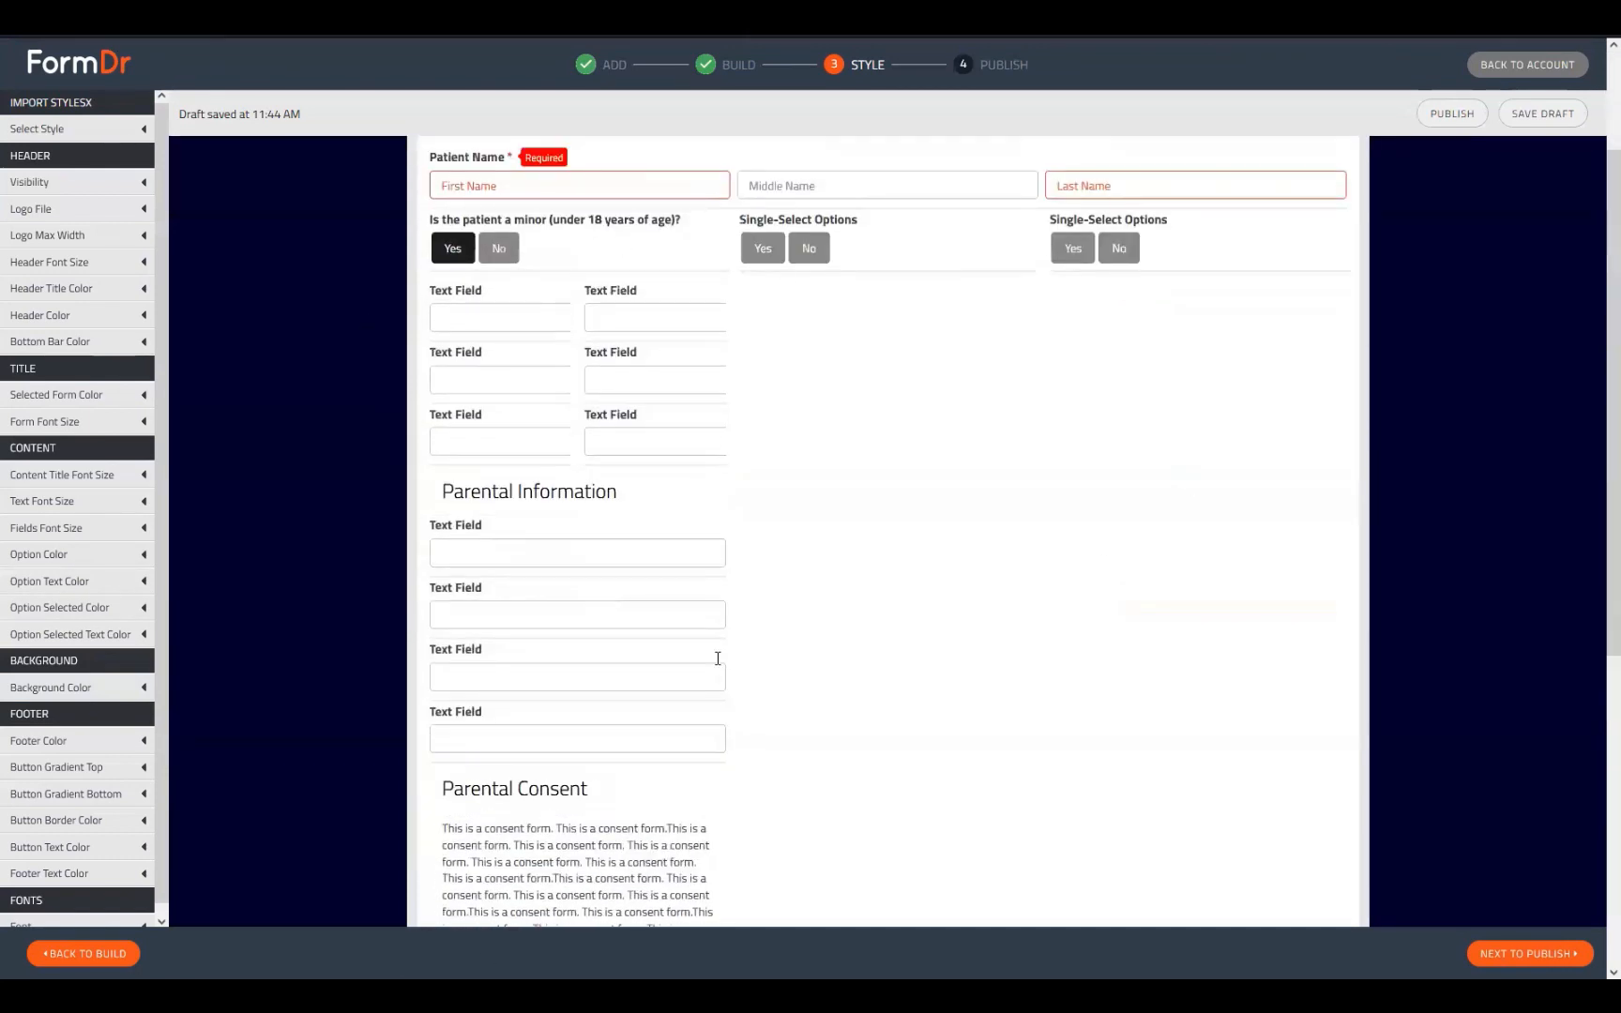
scroll(717, 659, "down", 4)
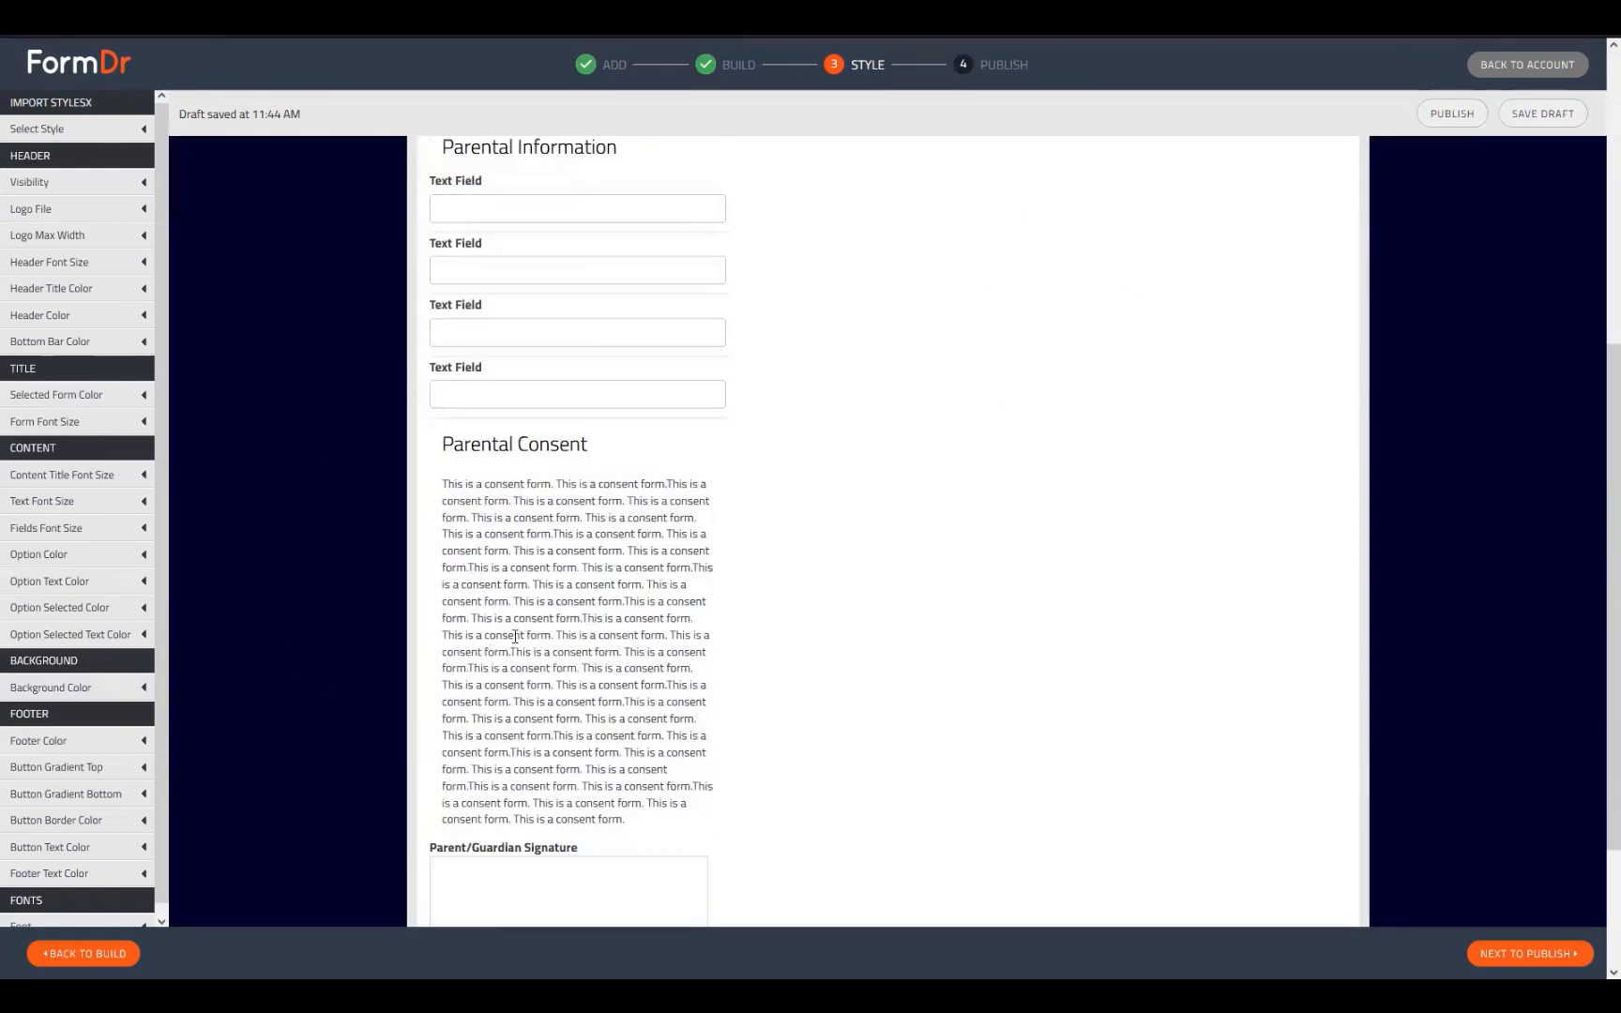
scroll(863, 736, "down", 2)
scroll(802, 652, "up", 6)
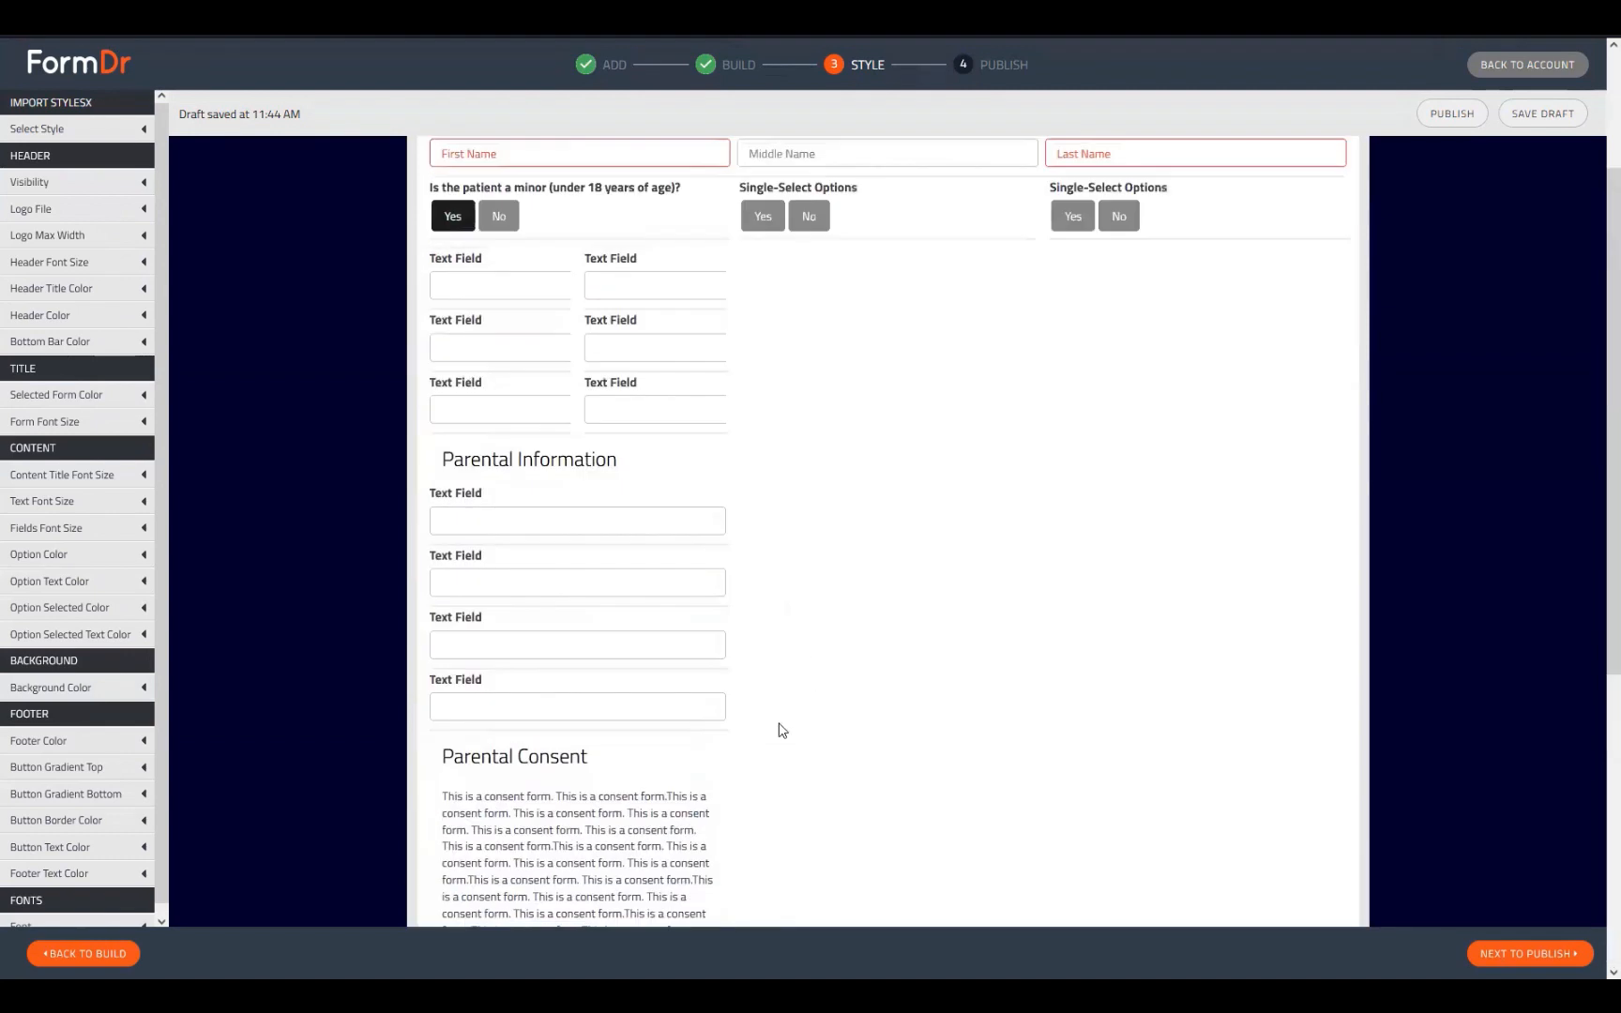
Try the Yes and No answers of the two single-select questions beside the minor question
left_click(763, 304)
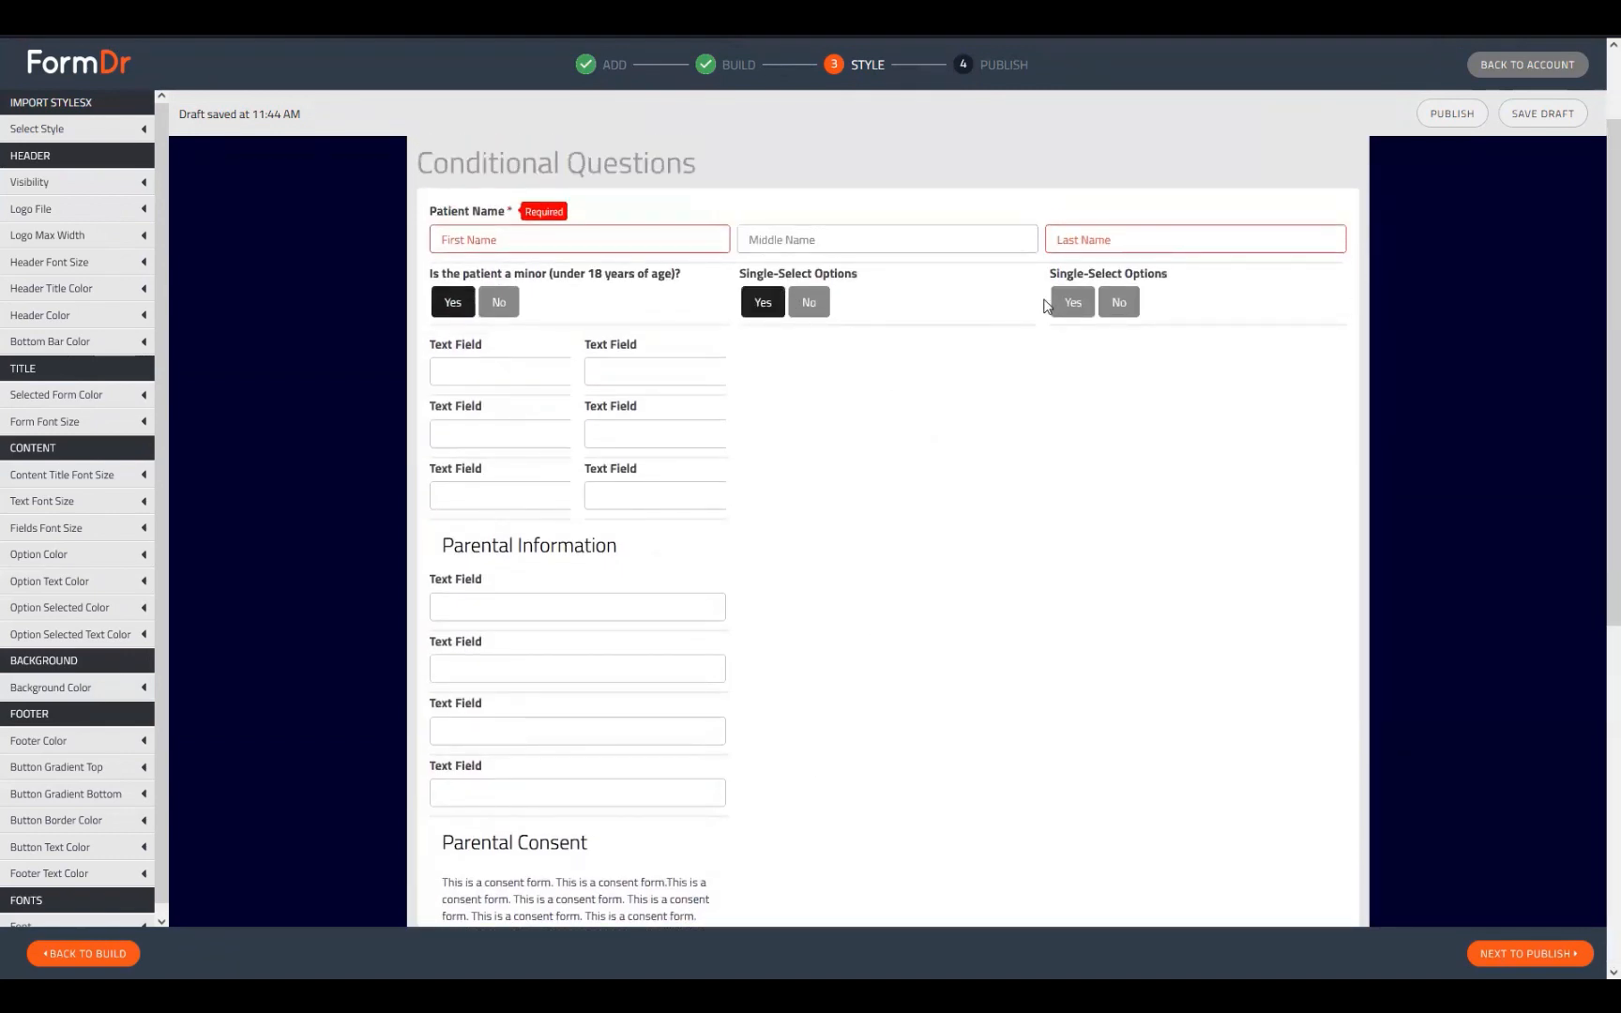
left_click(1082, 308)
left_click(1121, 298)
left_click(812, 297)
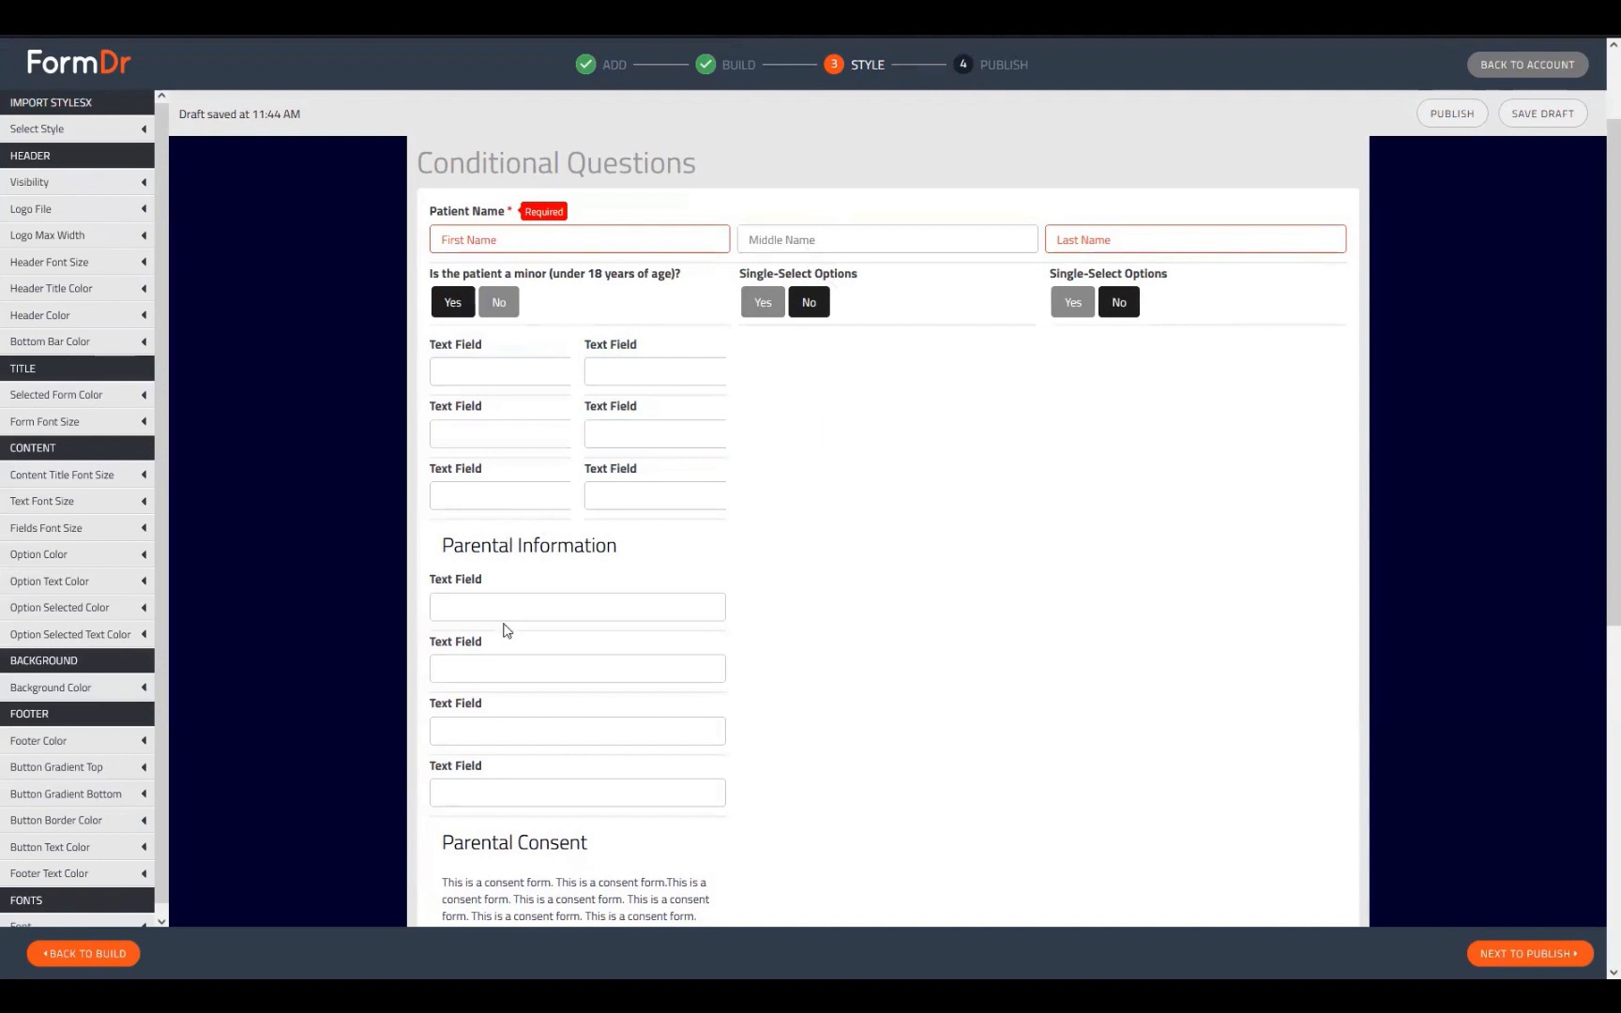
Draw a test stroke in the Parent/Guardian Signature field within the first column
scroll(572, 695, "down", 6)
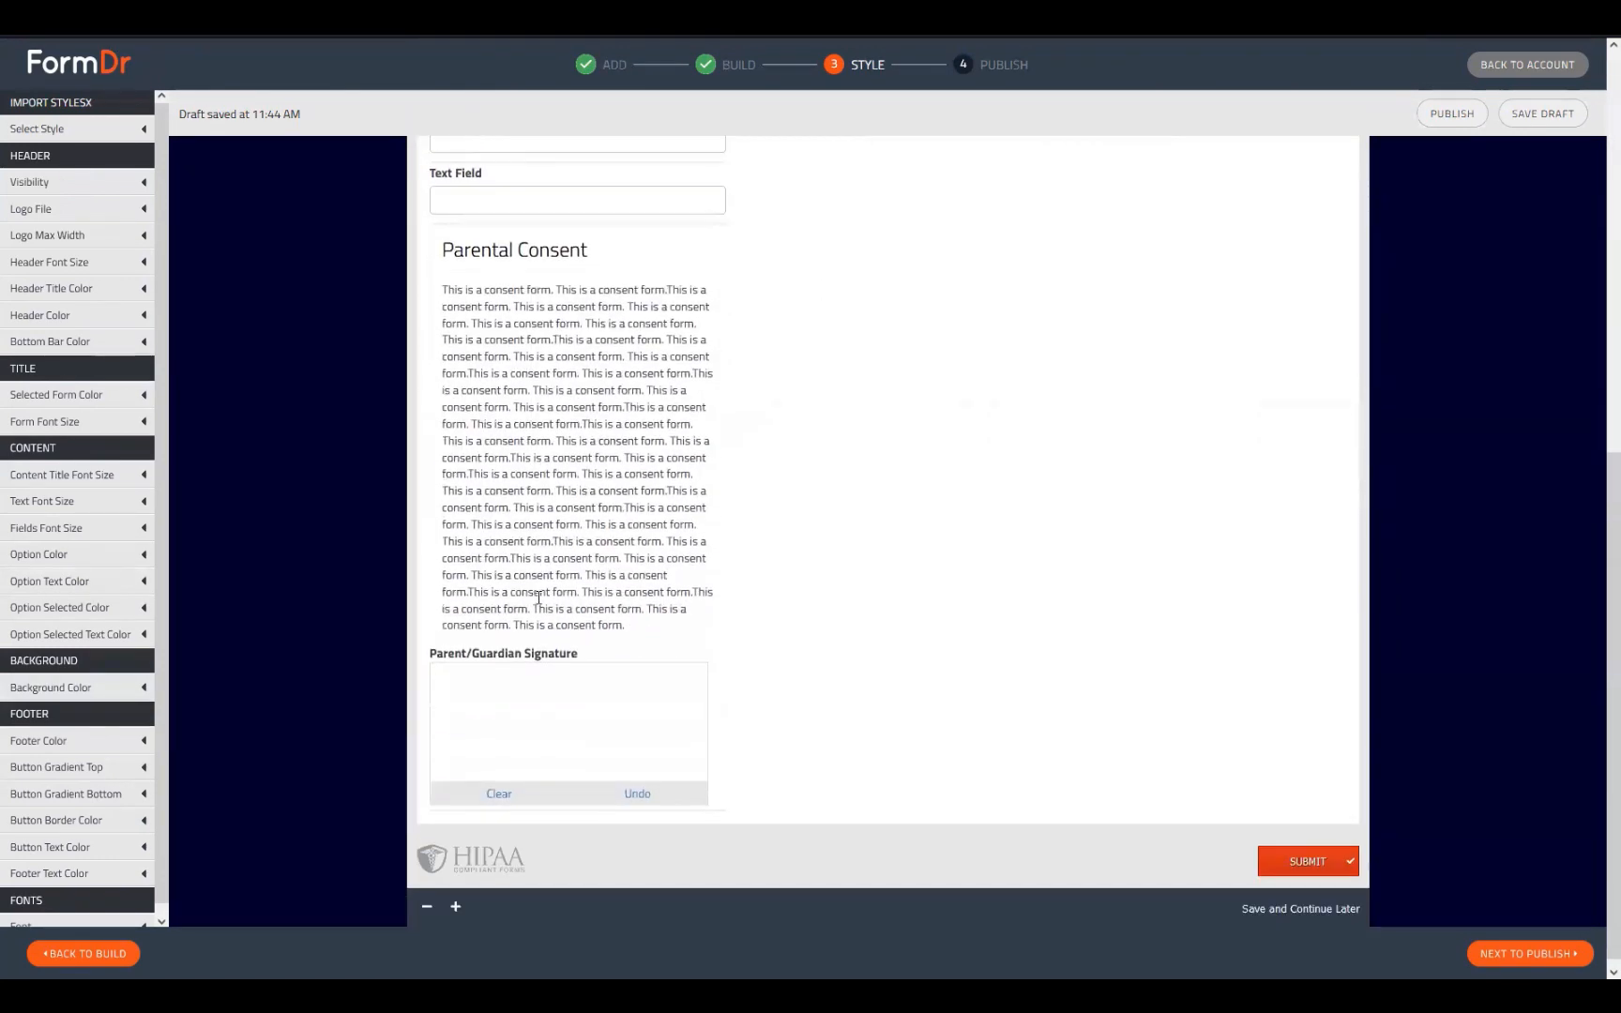
mouse_move(462, 701)
left_mouse_down()
mouse_move(746, 724)
mouse_move(765, 782)
left_mouse_up()
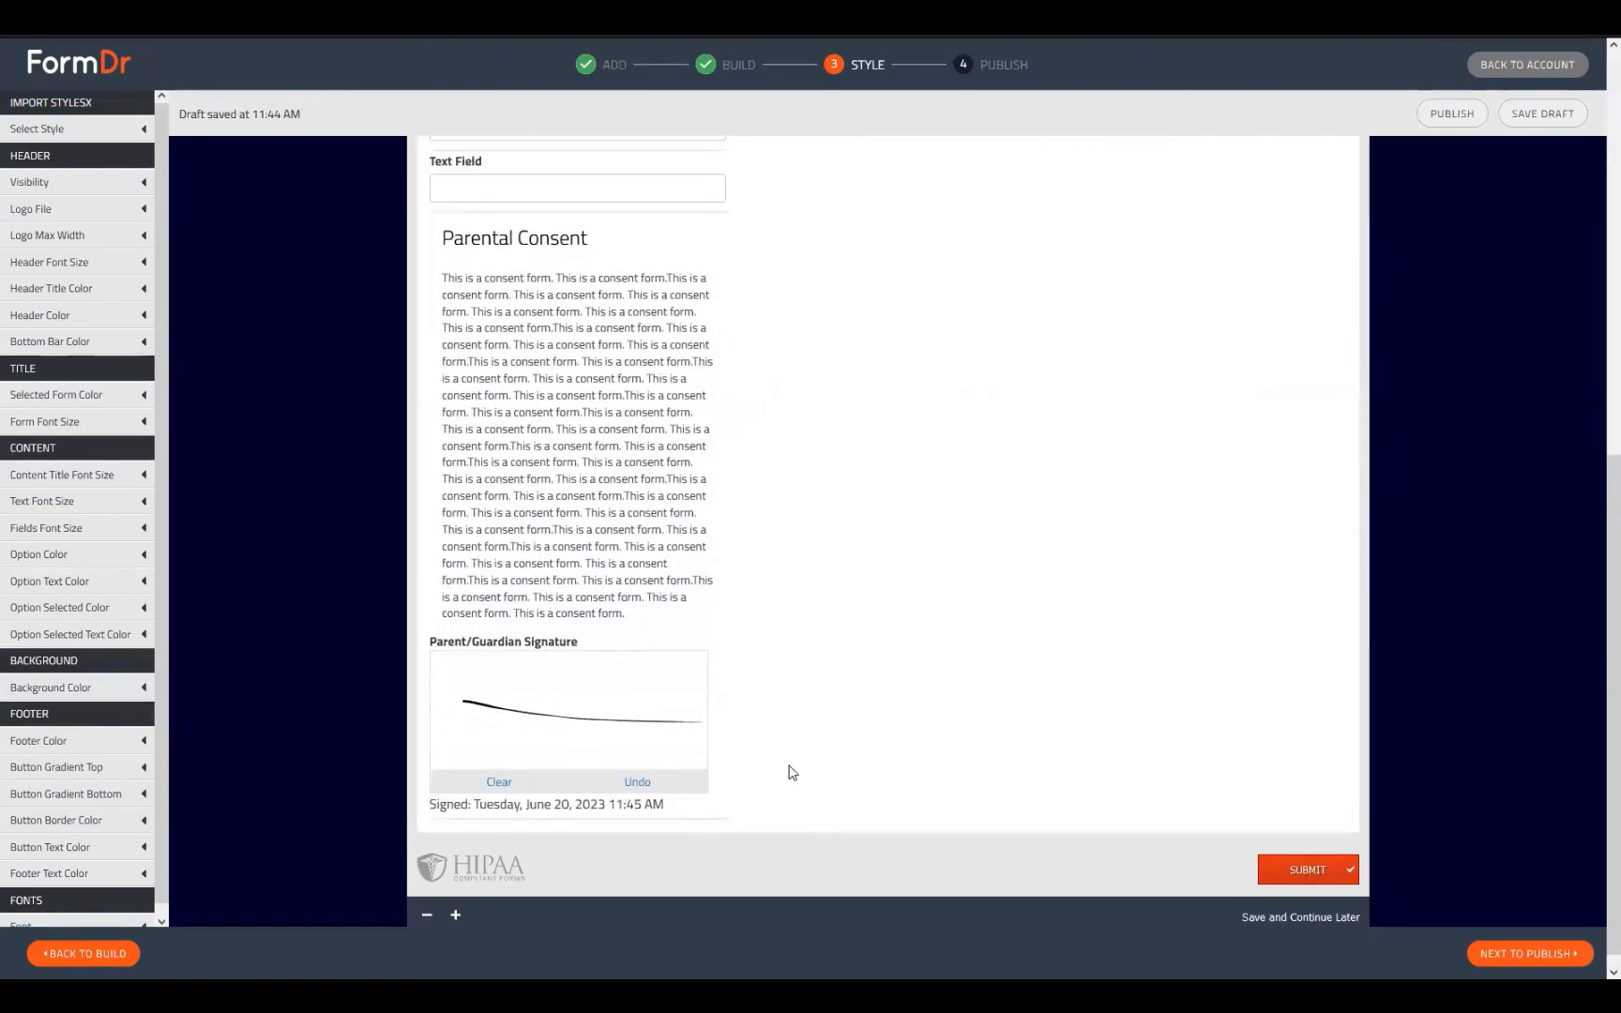
scroll(793, 772, "down", 1)
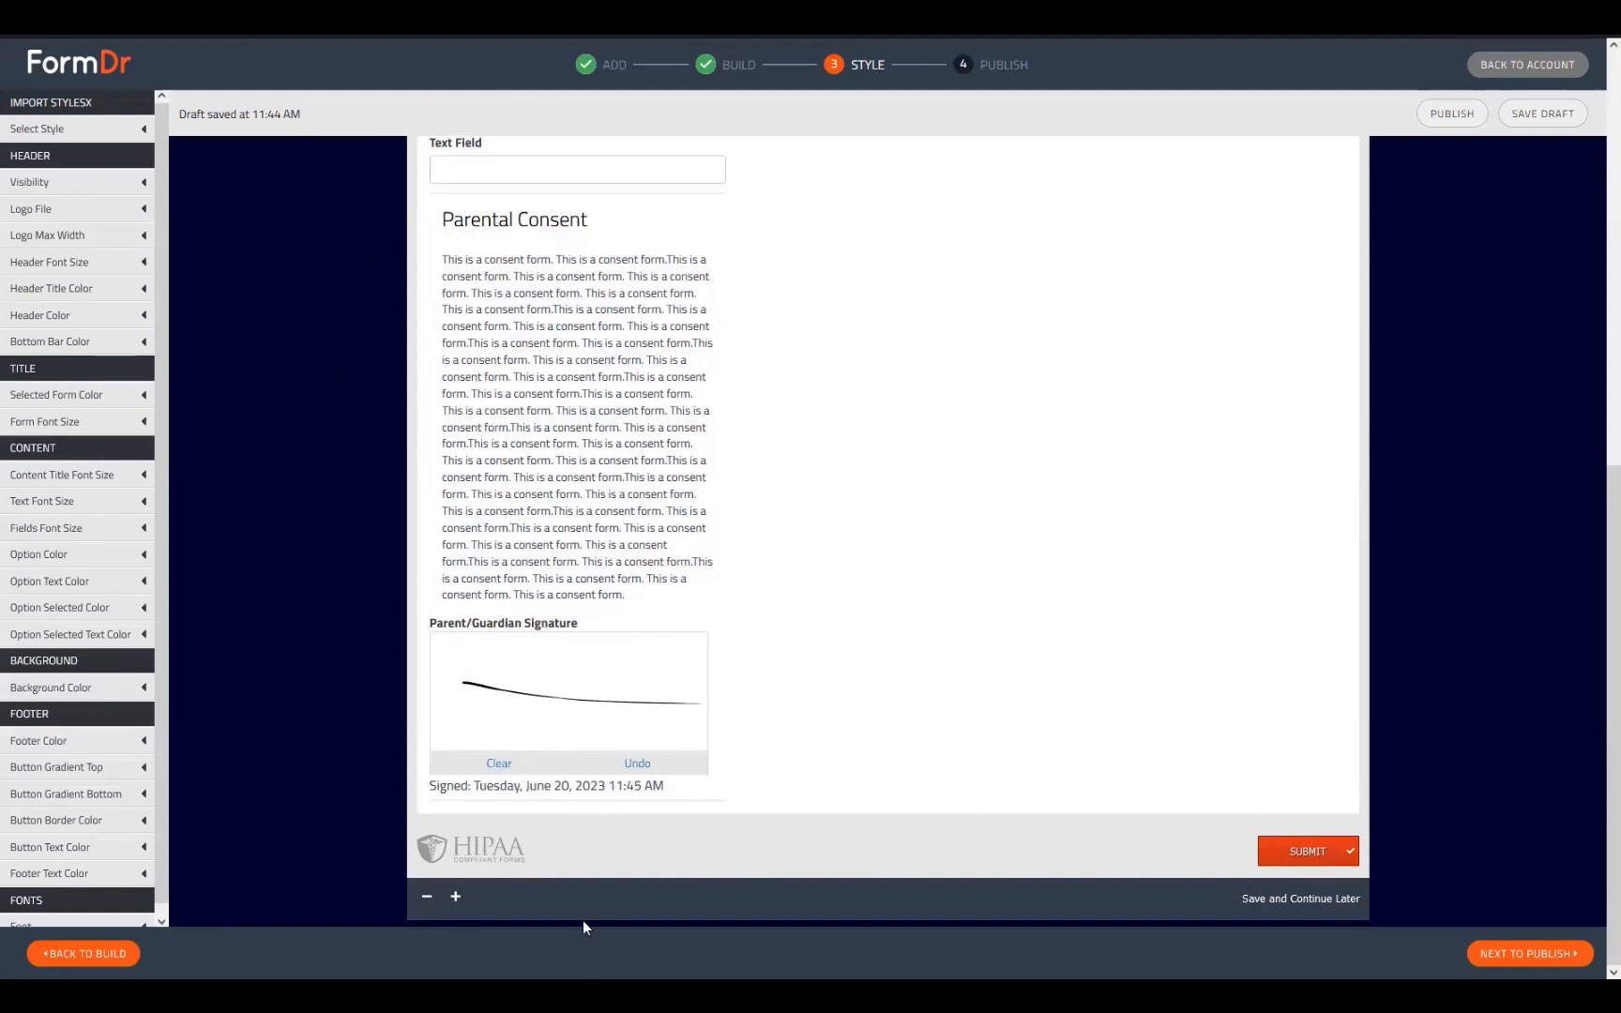
Answer both additional single-select questions Yes, look over the column layout, and return to the Build stage
scroll(914, 723, "up", 5)
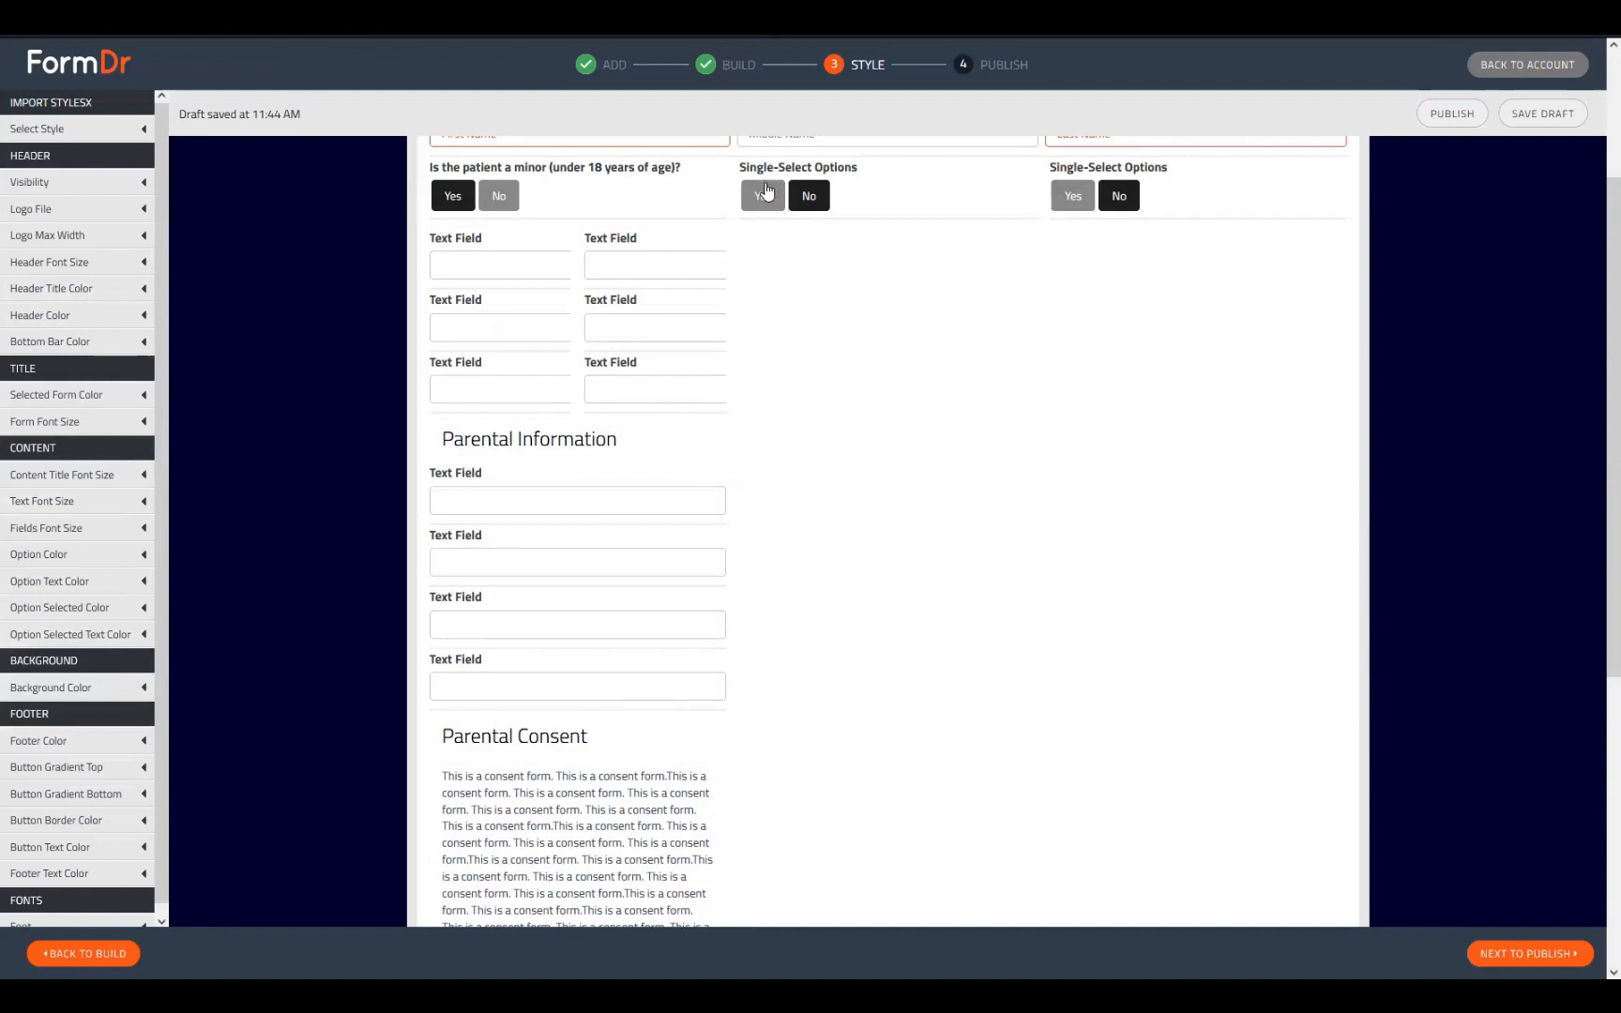
left_click(783, 195)
left_click(1070, 191)
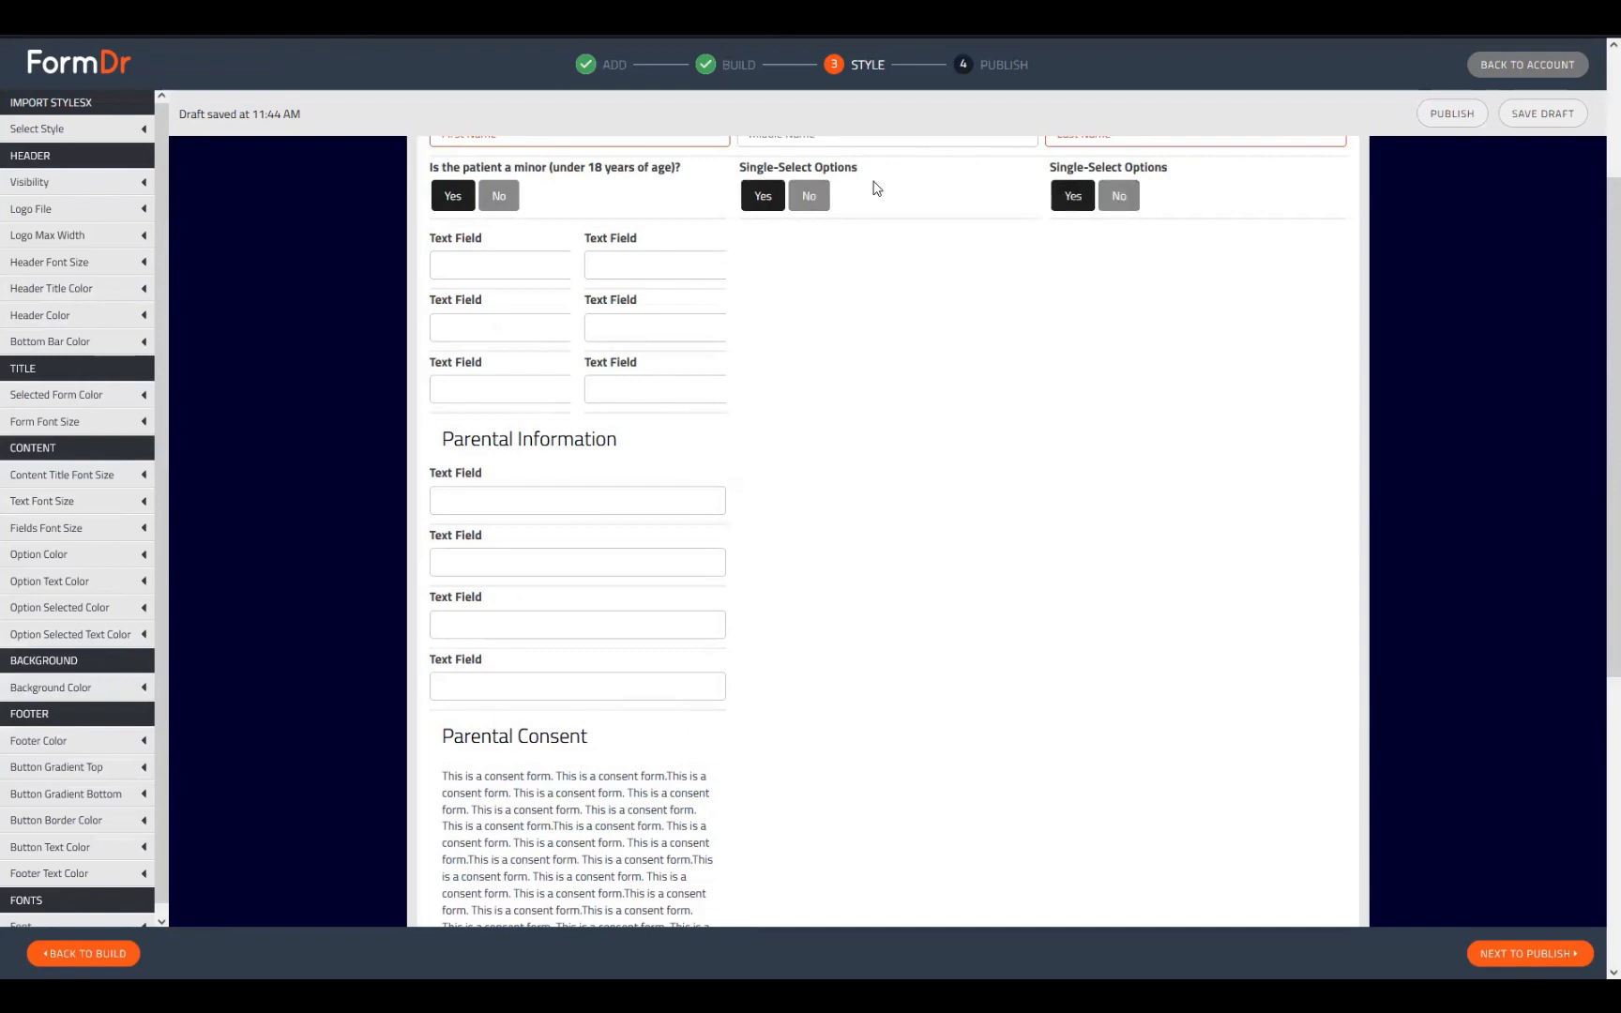
scroll(446, 287, "down", 5)
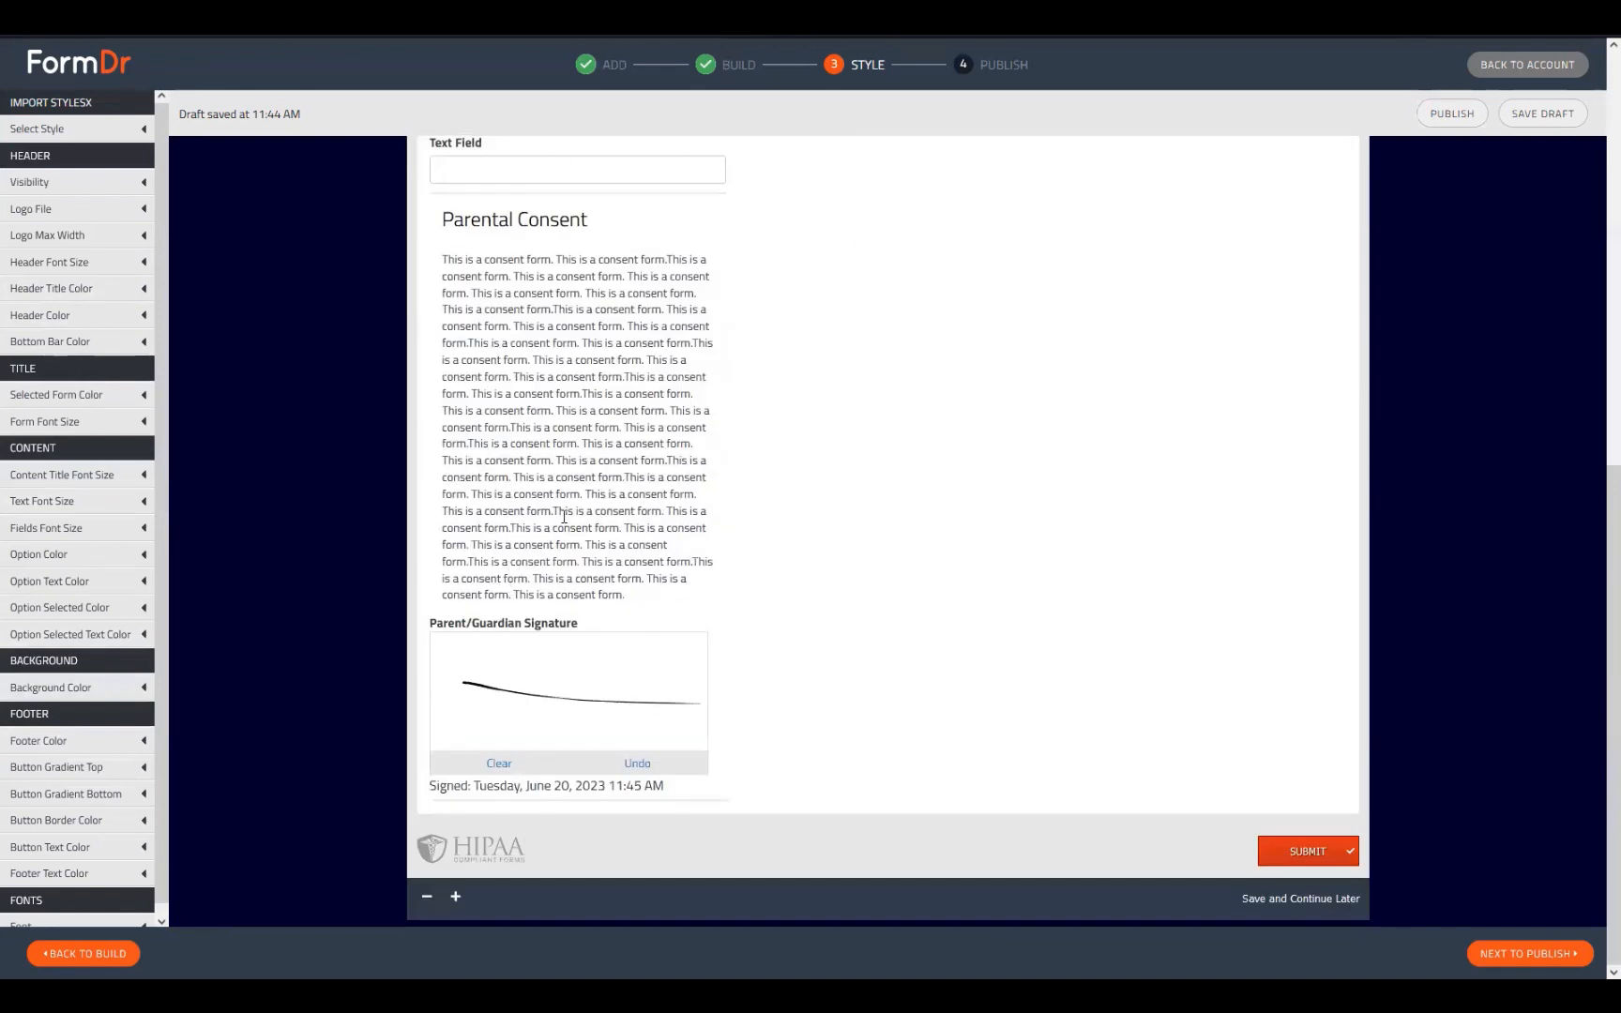
scroll(564, 517, "up", 5)
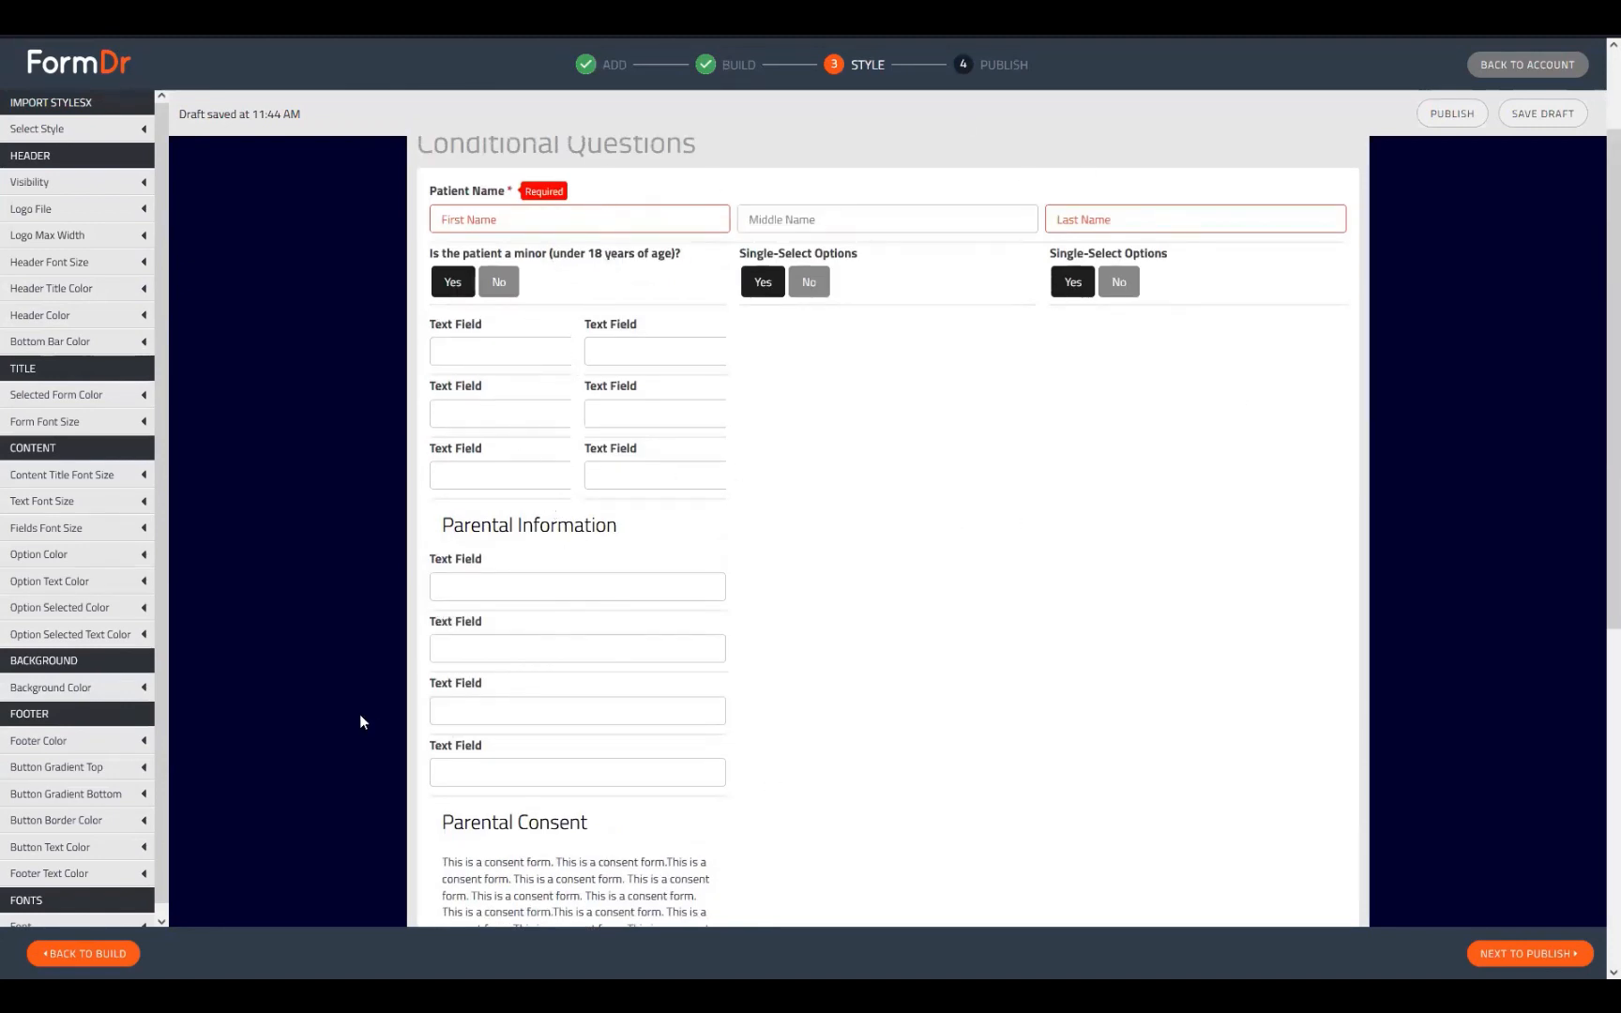
scroll(361, 721, "down", 2)
left_click(93, 950)
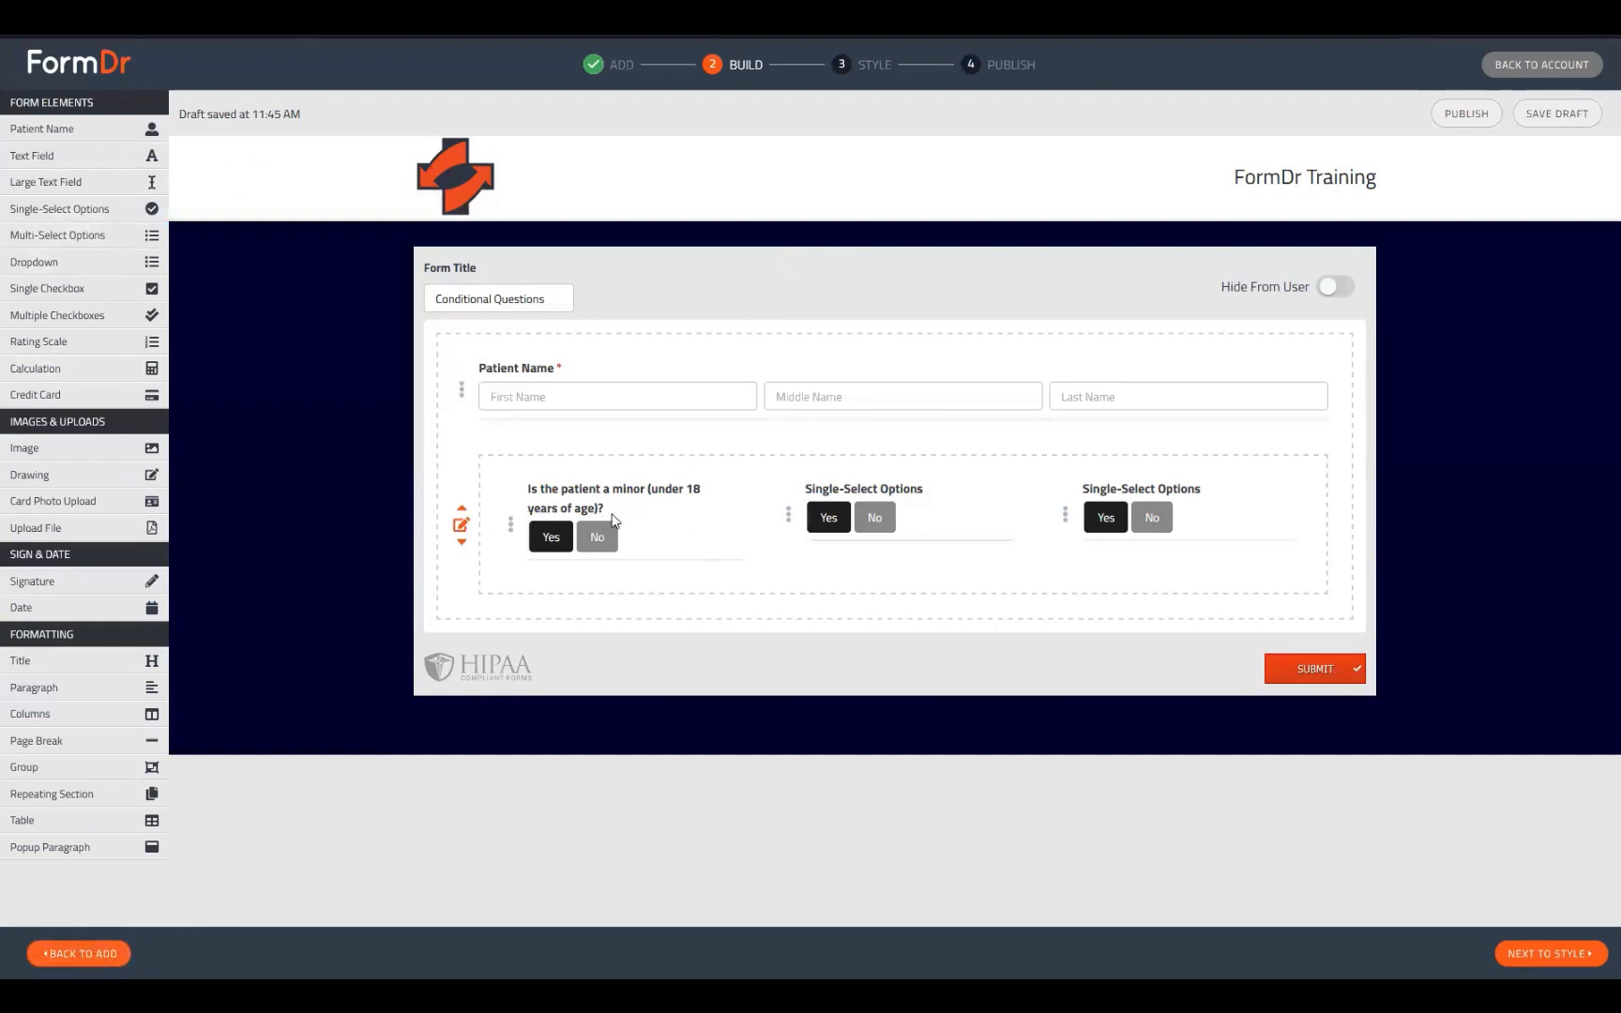
Move the minor question to the third column and back to the first
left_click_drag(561, 490, 733, 546)
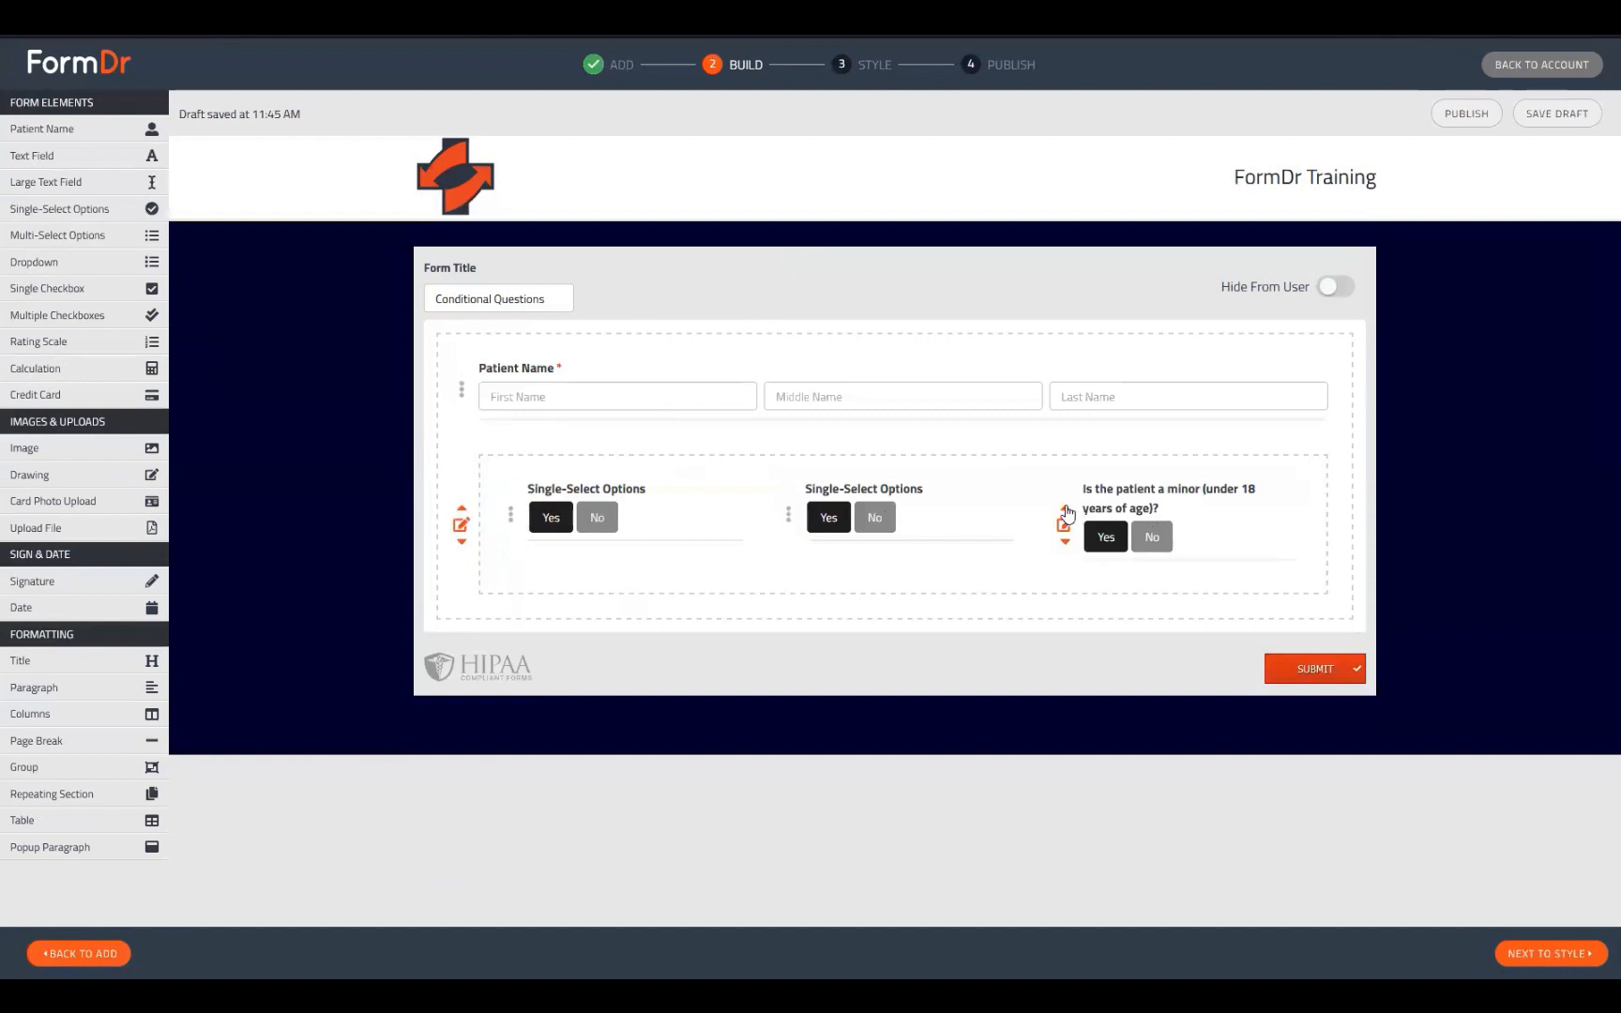
left_click(1066, 509)
left_click(789, 509)
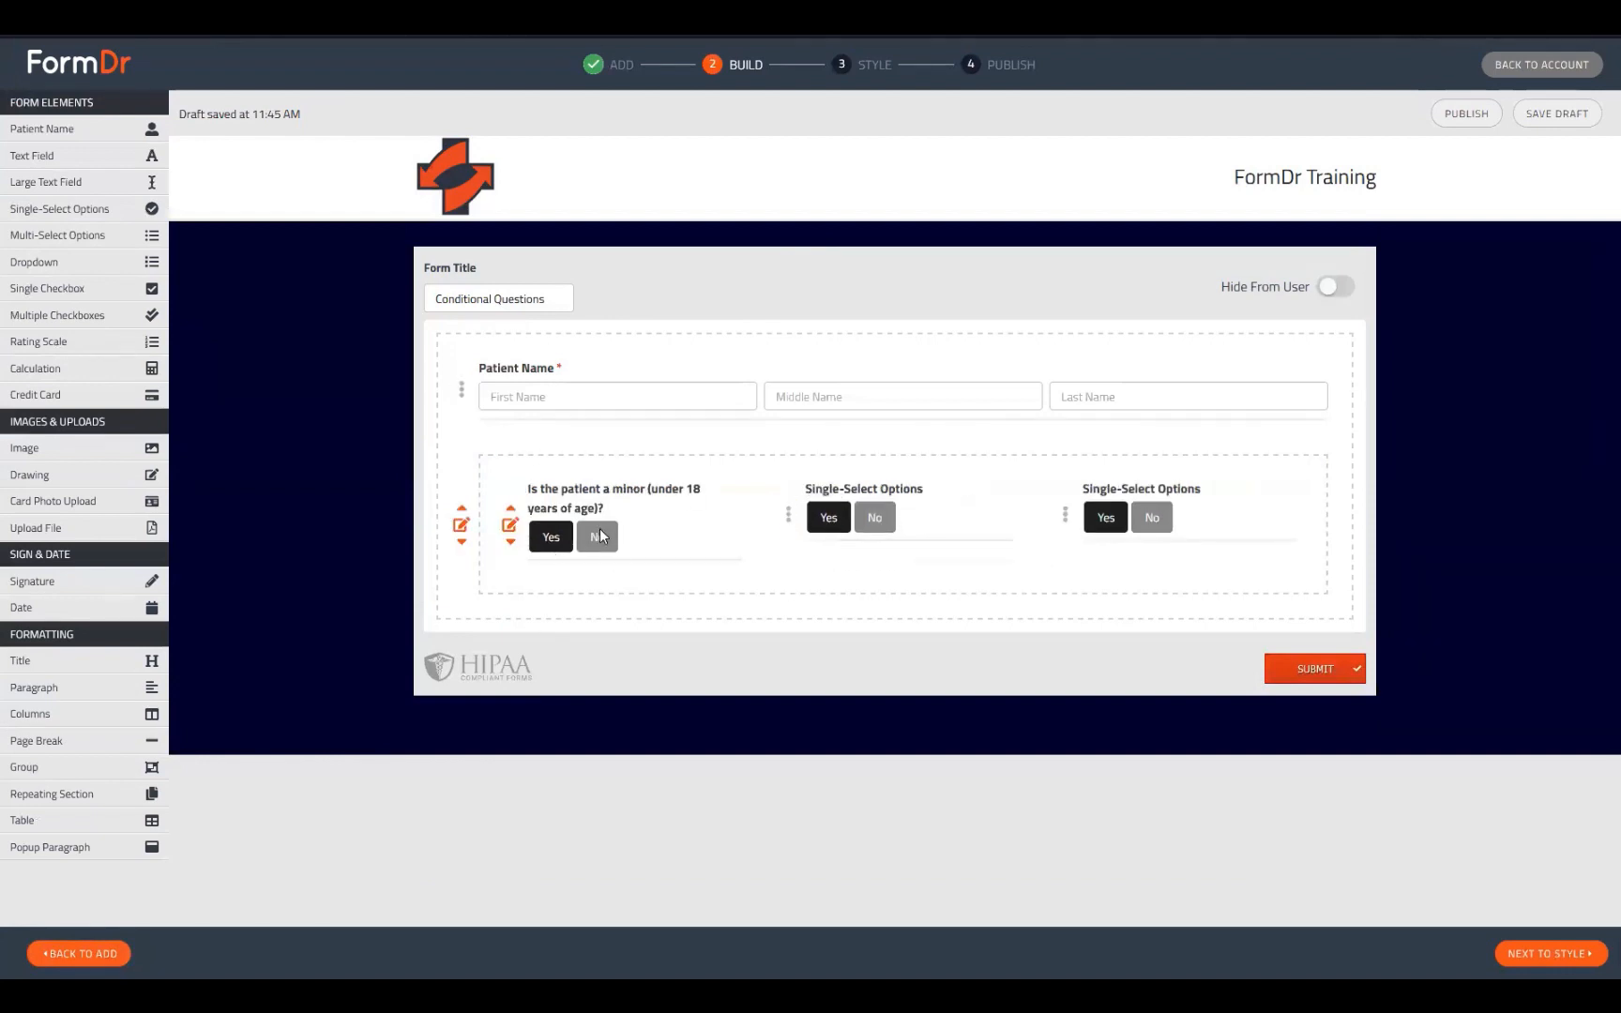
Move the minor question out of the columns block to directly below Patient Name, and delete the block
left_click_drag(605, 505, 612, 421)
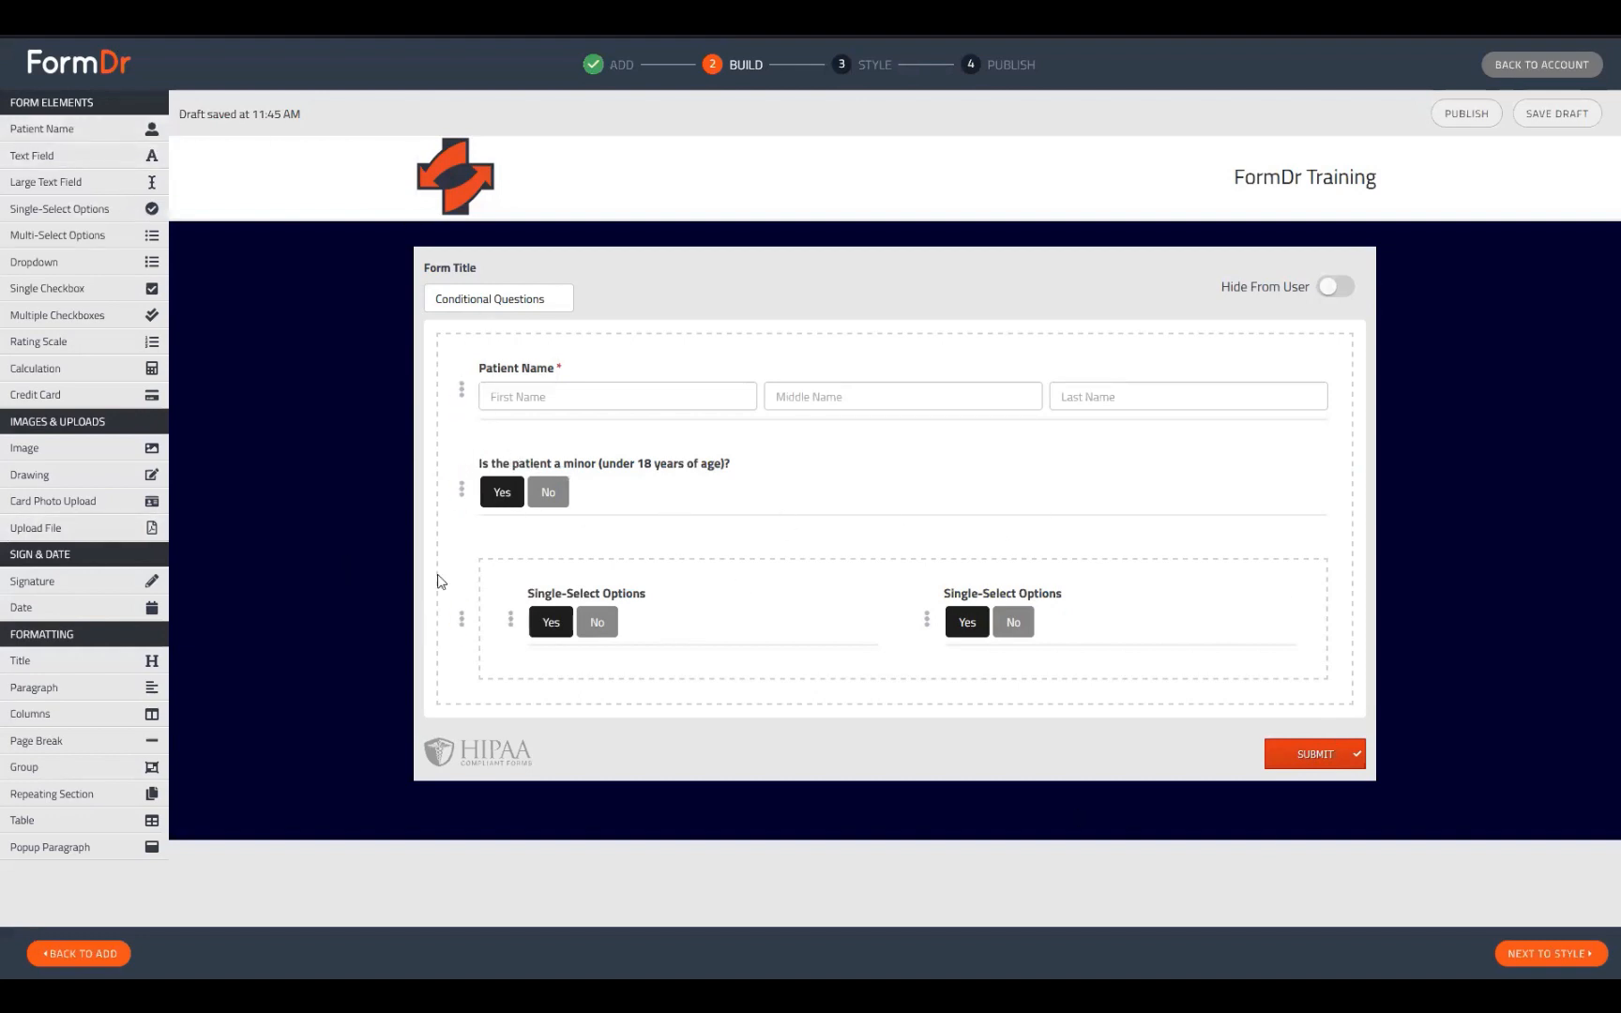
left_click(461, 619)
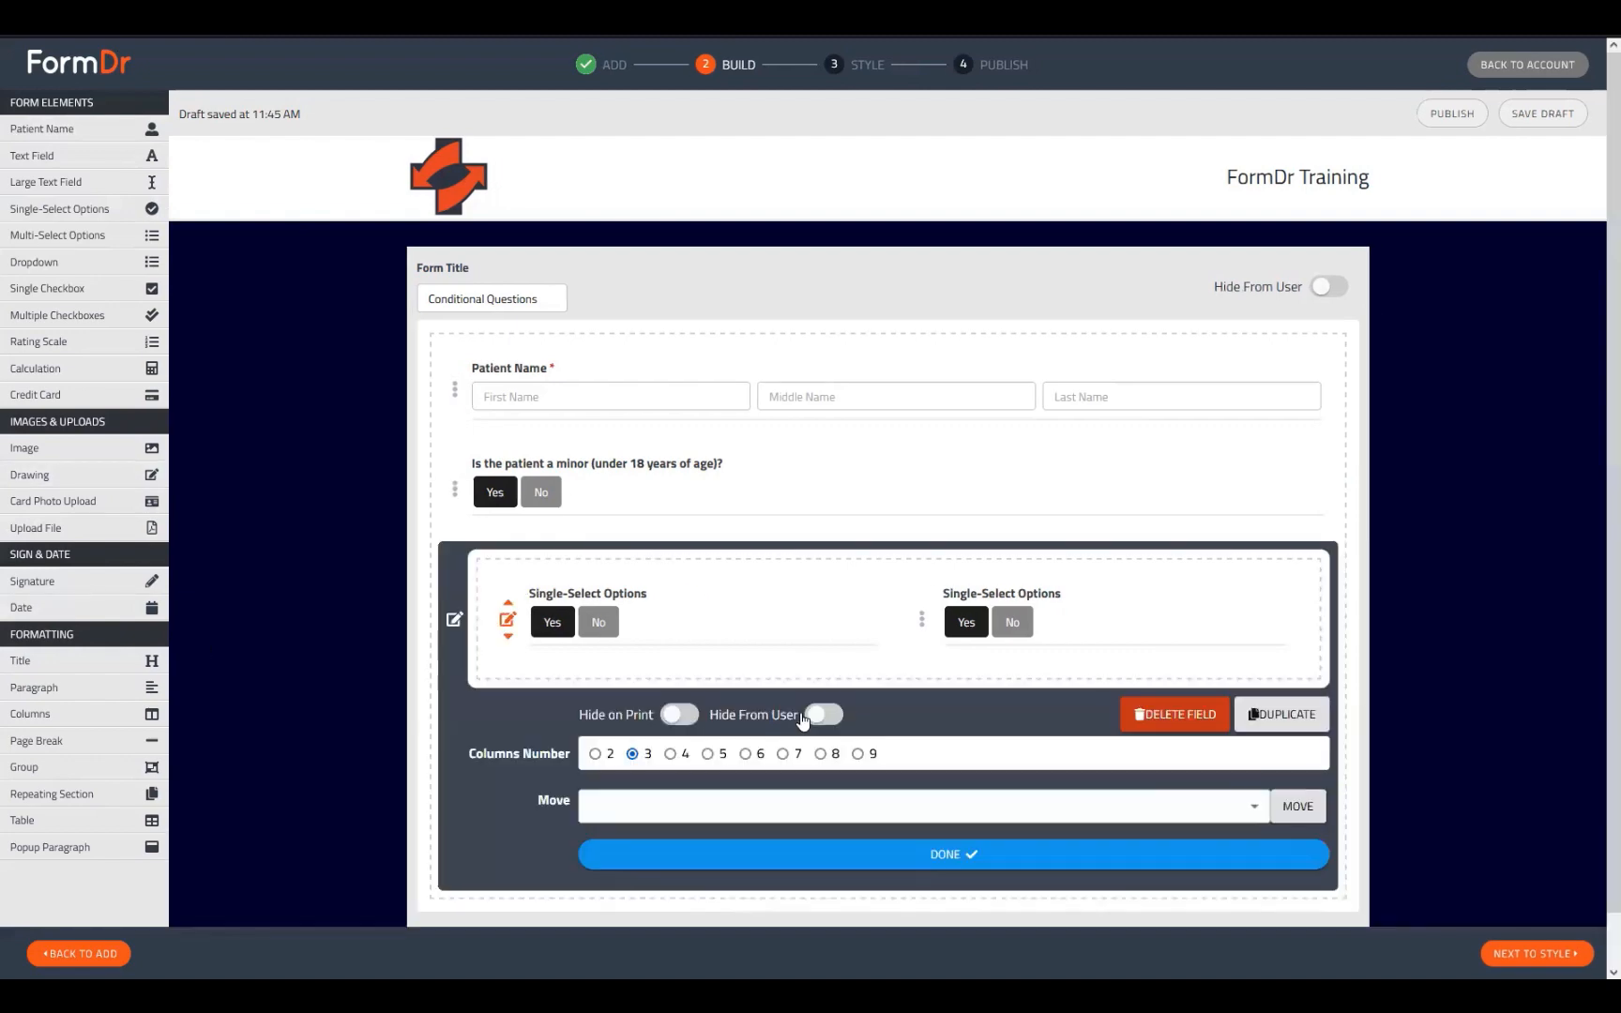
left_click(1136, 714)
left_click(901, 531)
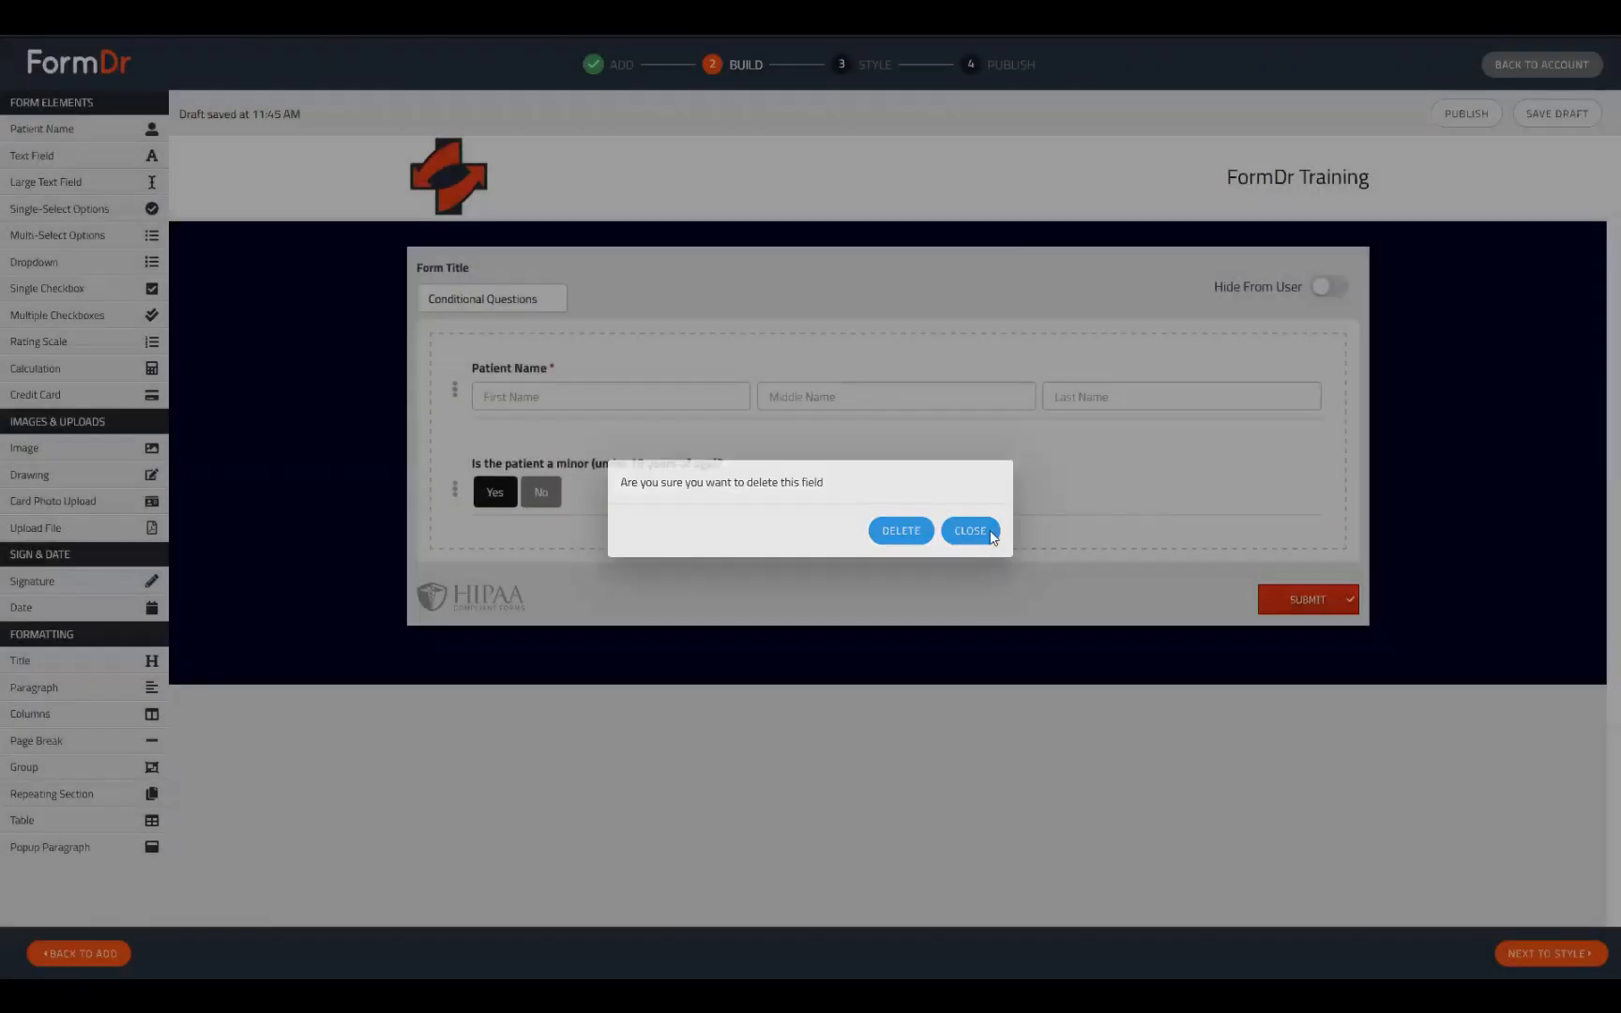
Add a Dropdown field below the minor question and check its list of options
left_click(88, 262)
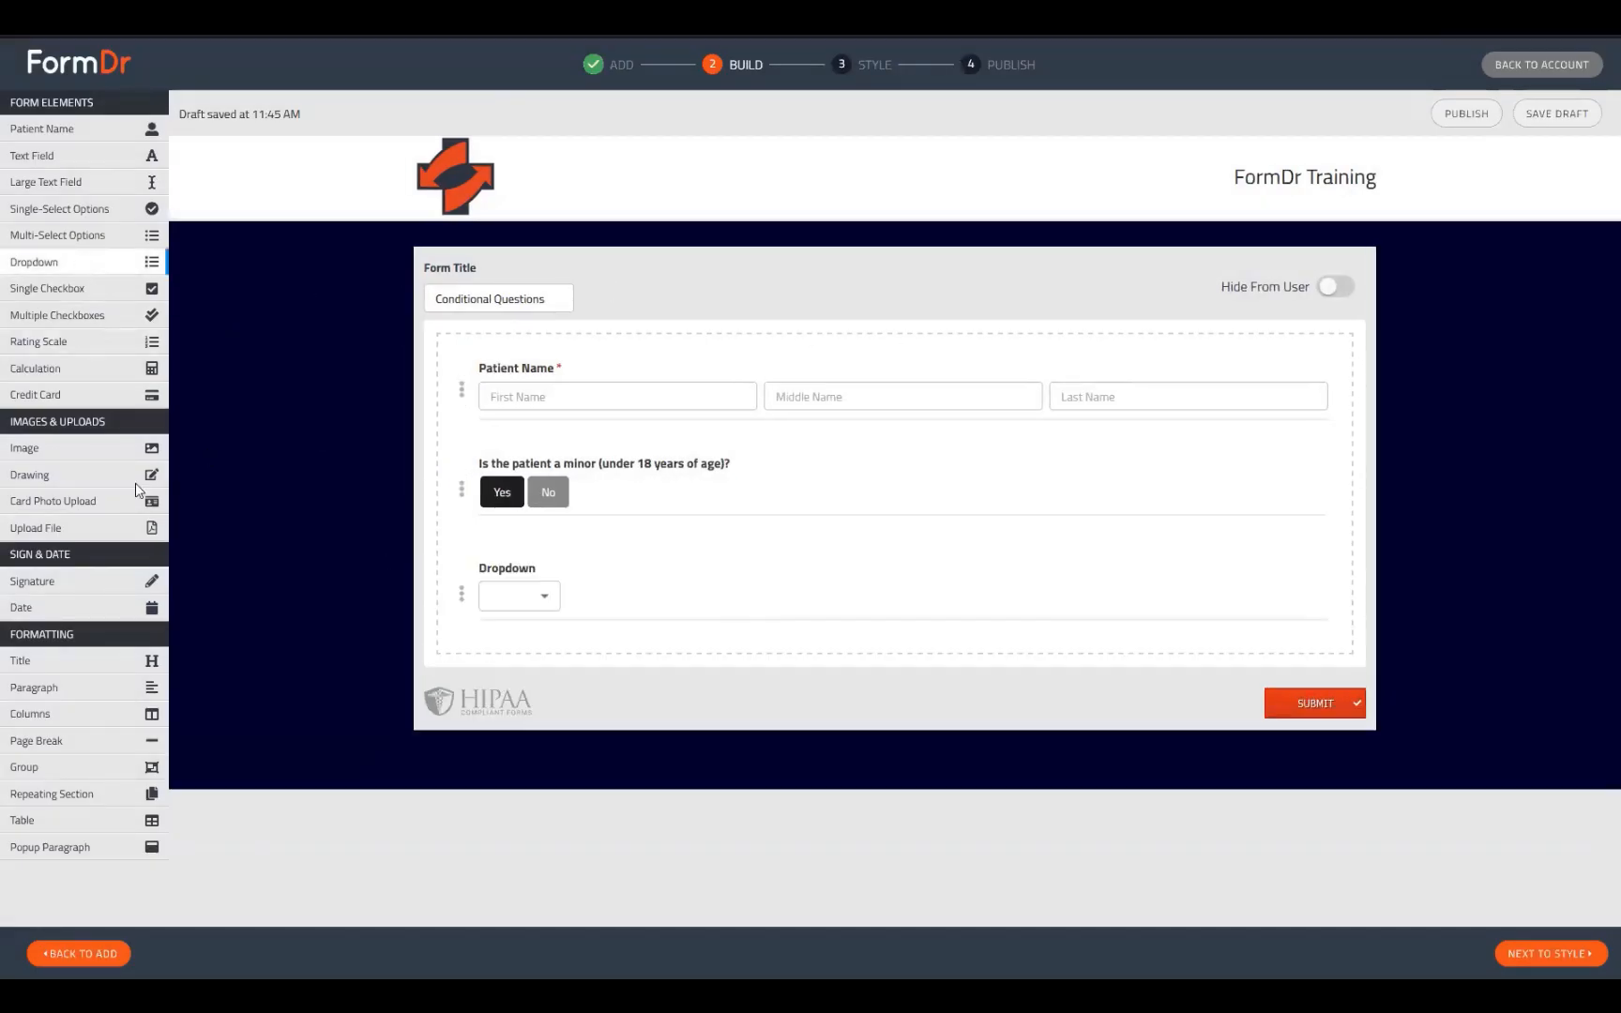
left_click(516, 596)
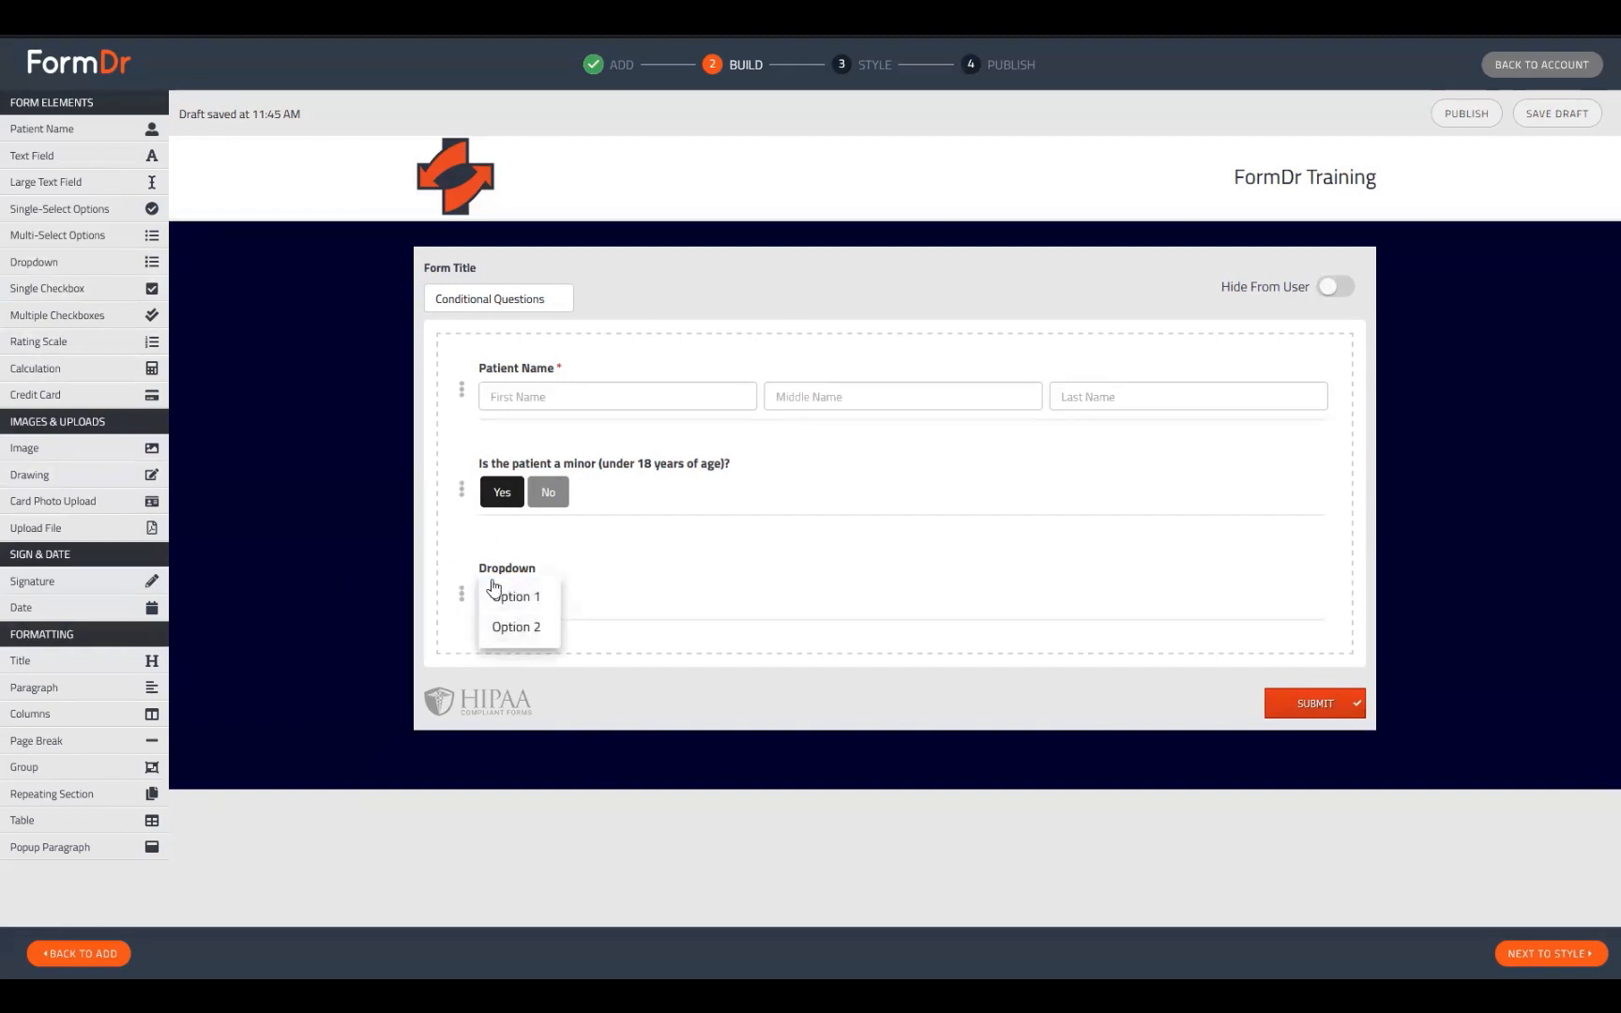
left_click(495, 590)
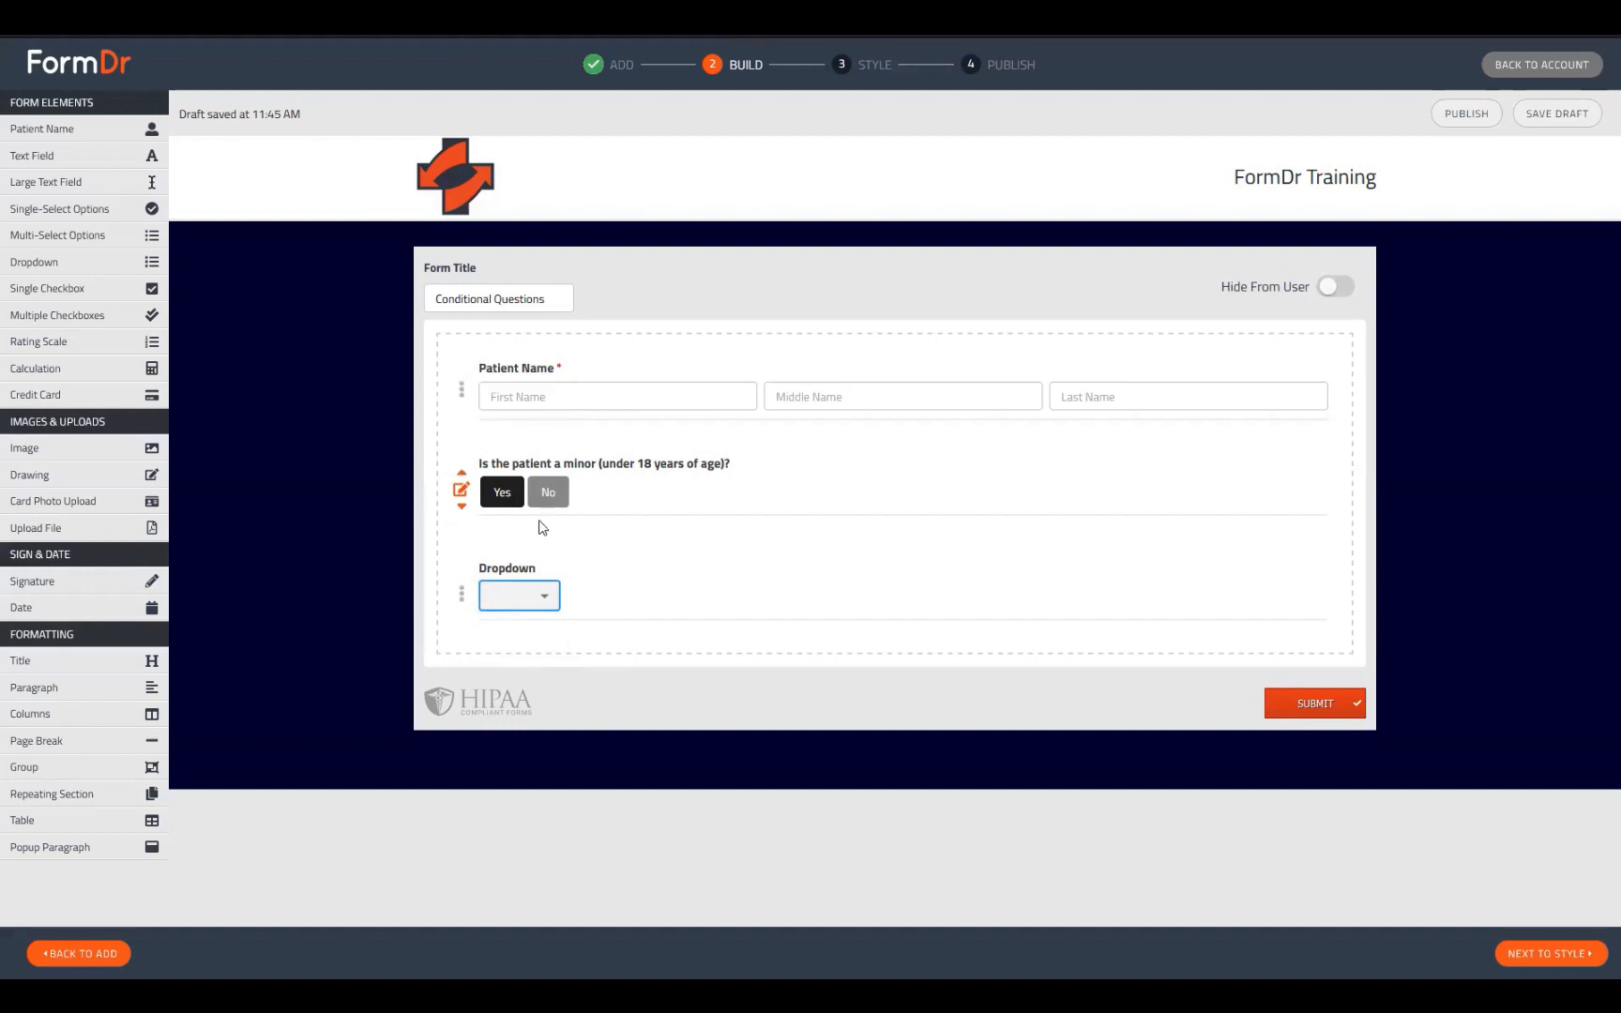
left_click(533, 599)
left_click(632, 562)
Change the minor question's field type to Dropdown, close its settings, and check its list of answers
left_click(461, 491)
scroll(500, 593, "down", 2)
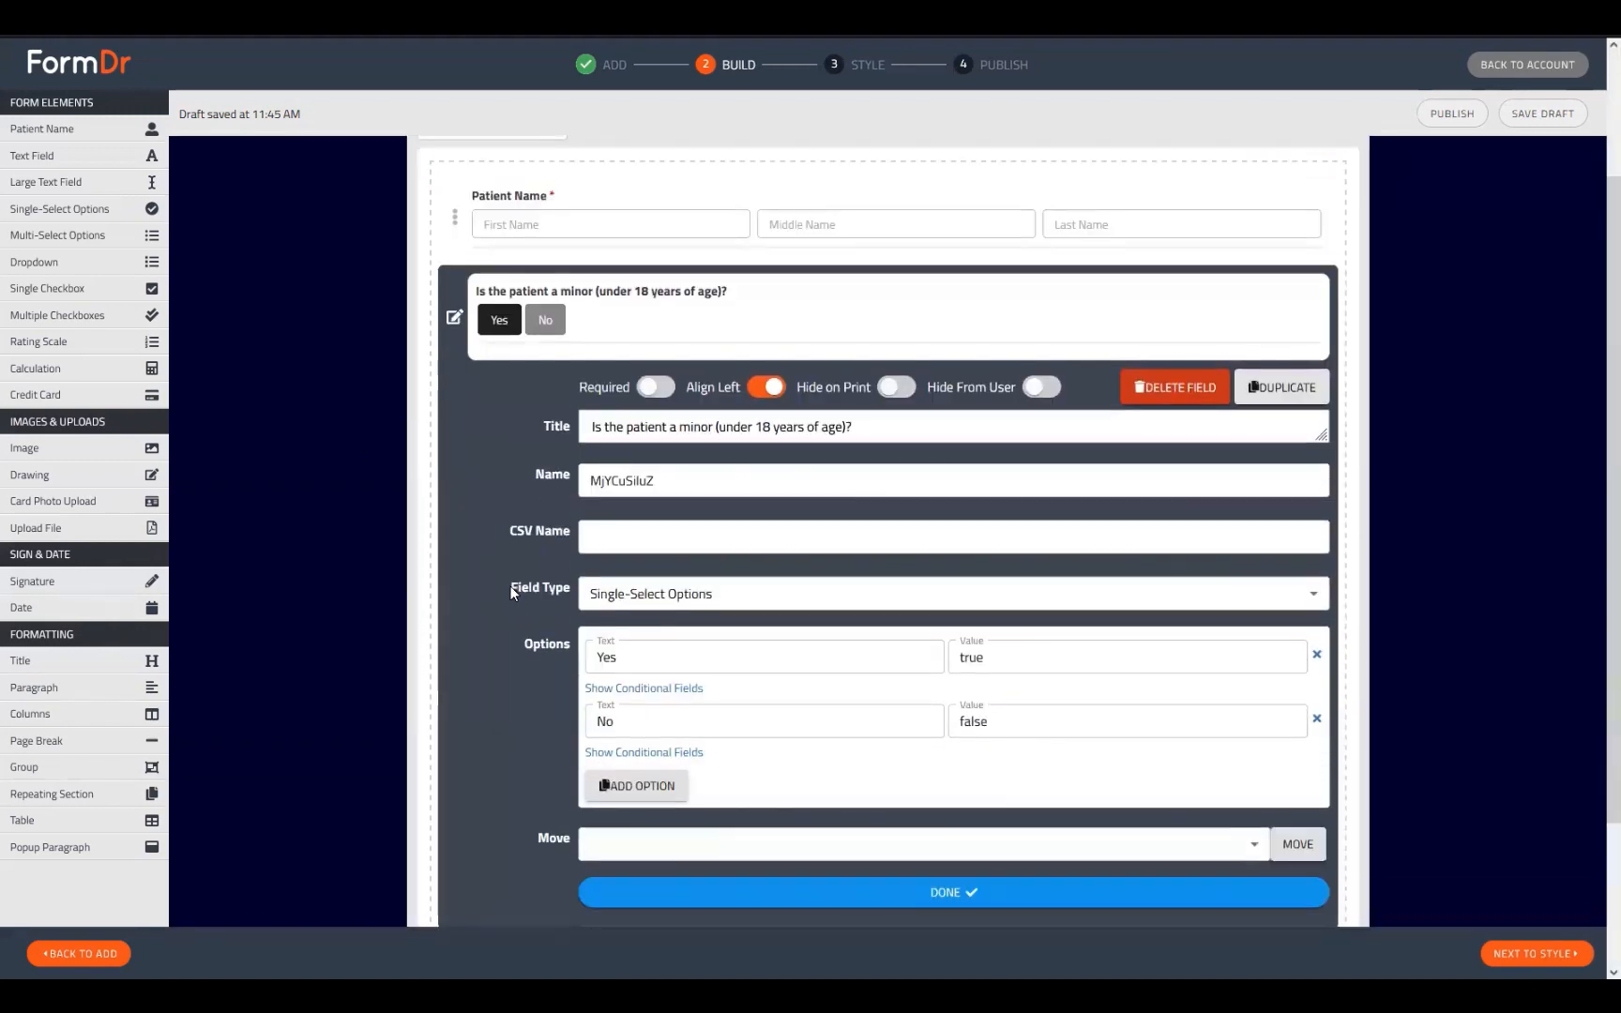
left_click(702, 597)
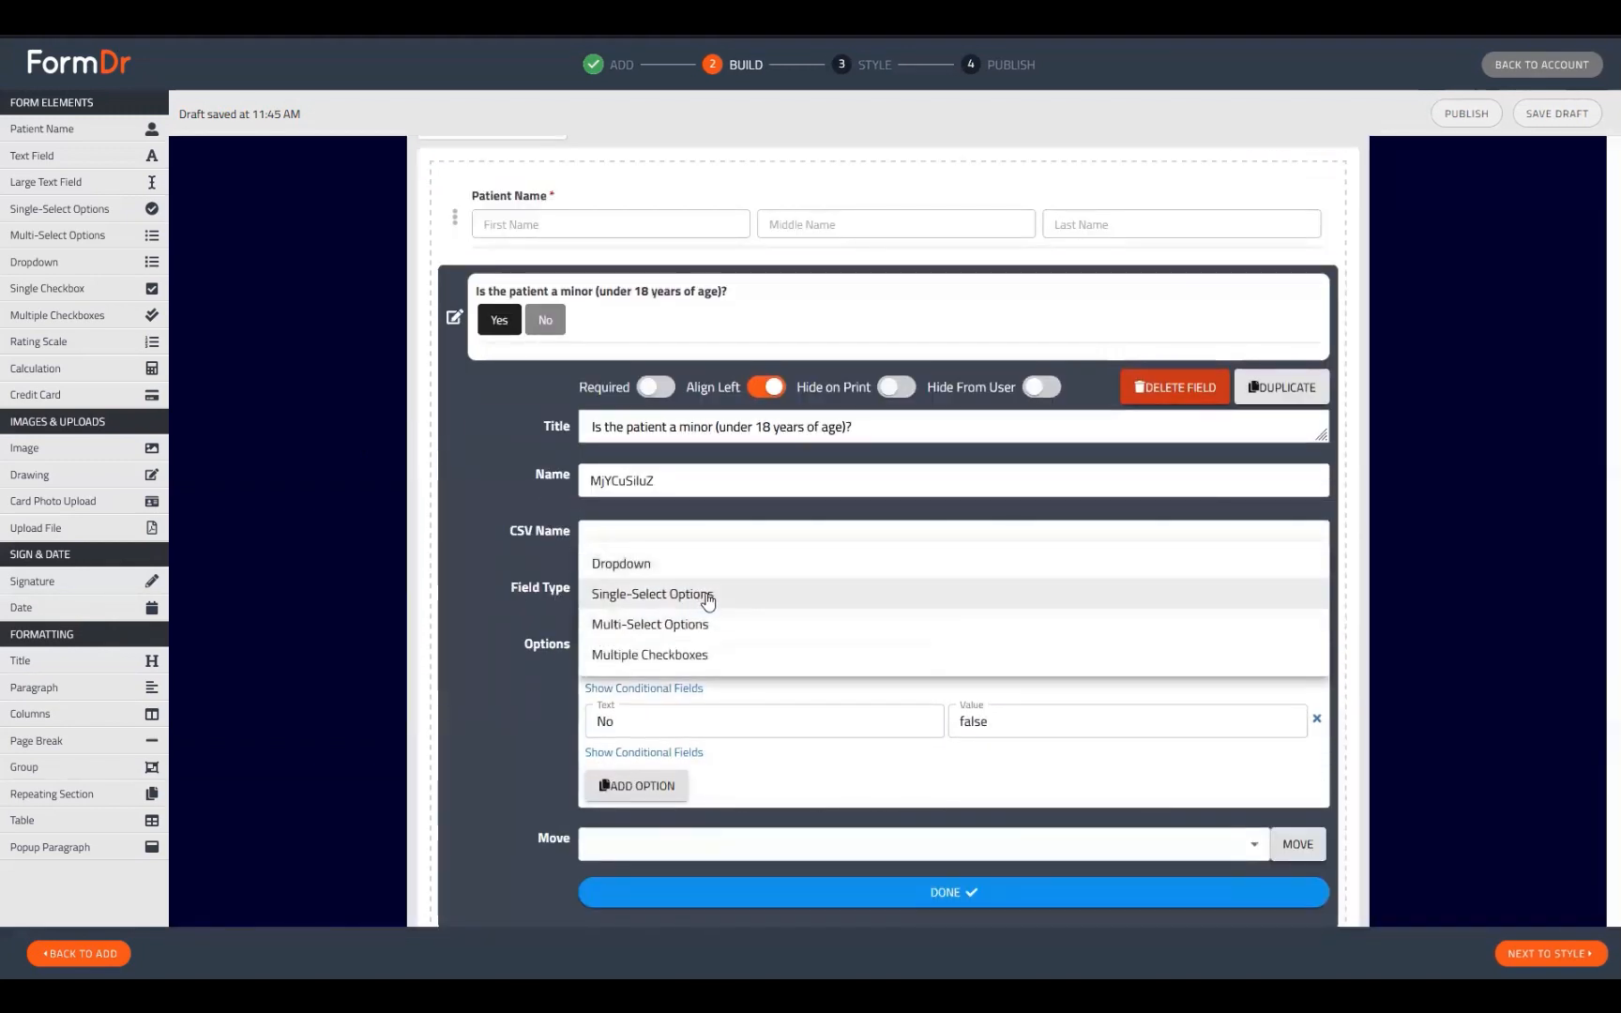
left_click(642, 567)
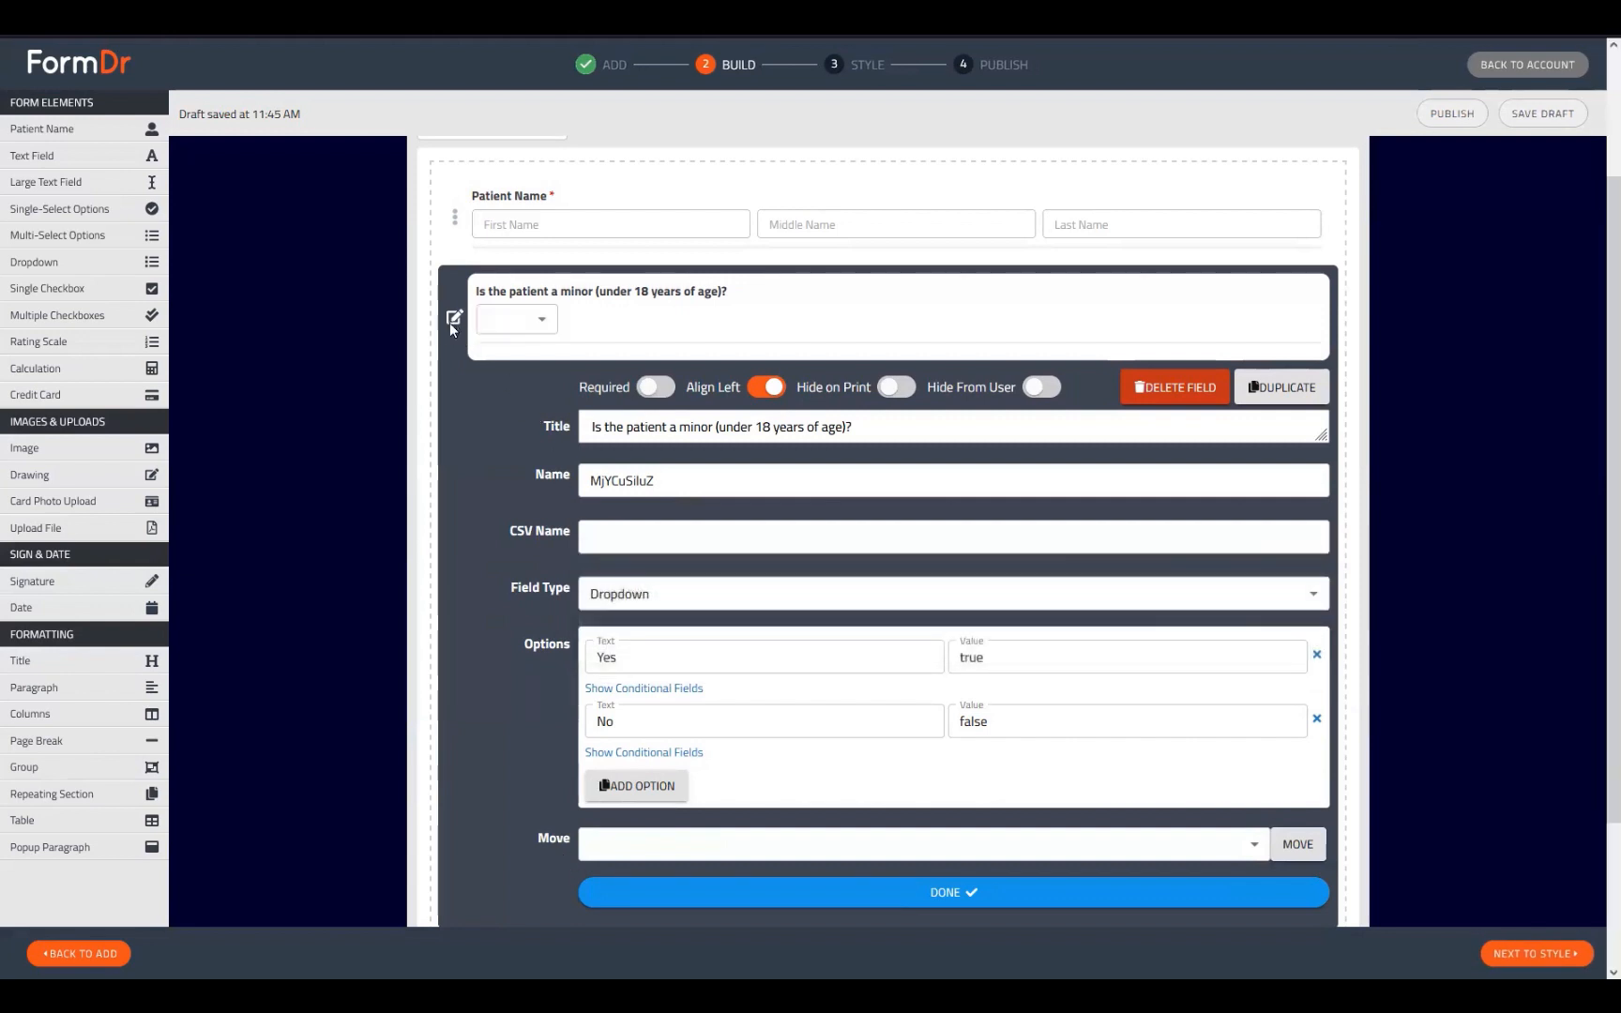
left_click(453, 321)
left_click(510, 493)
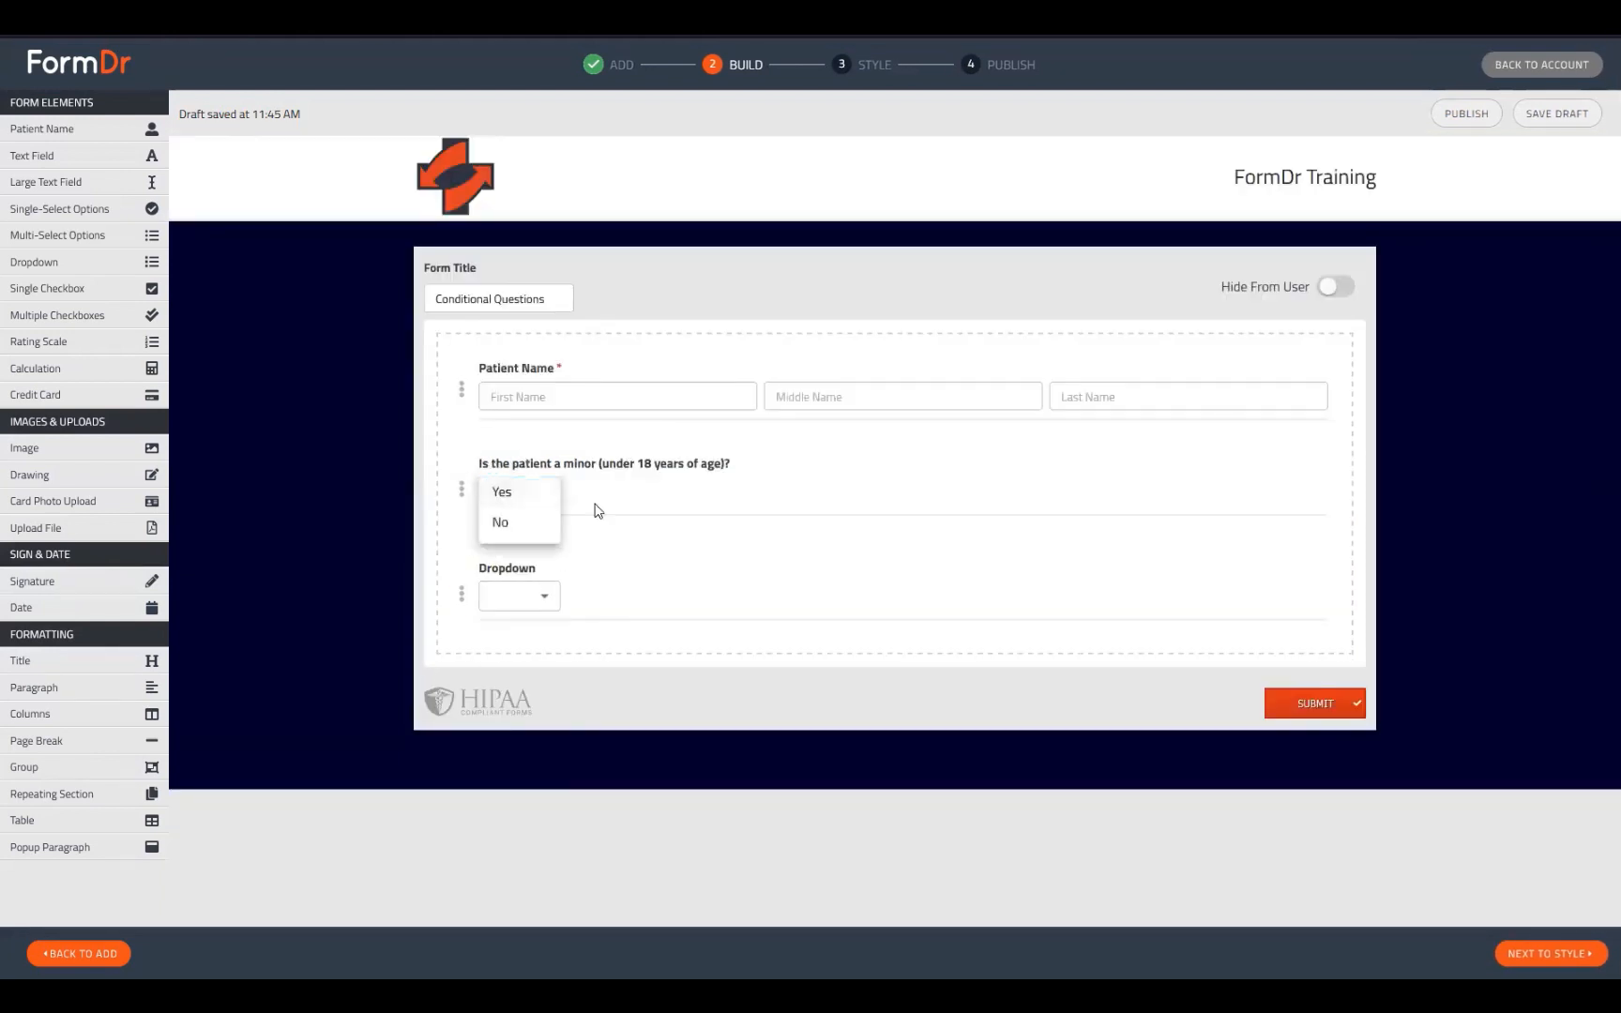
Change the minor question's field type from the dropdown style to Single-Select Options
left_click(461, 488)
left_click(460, 489)
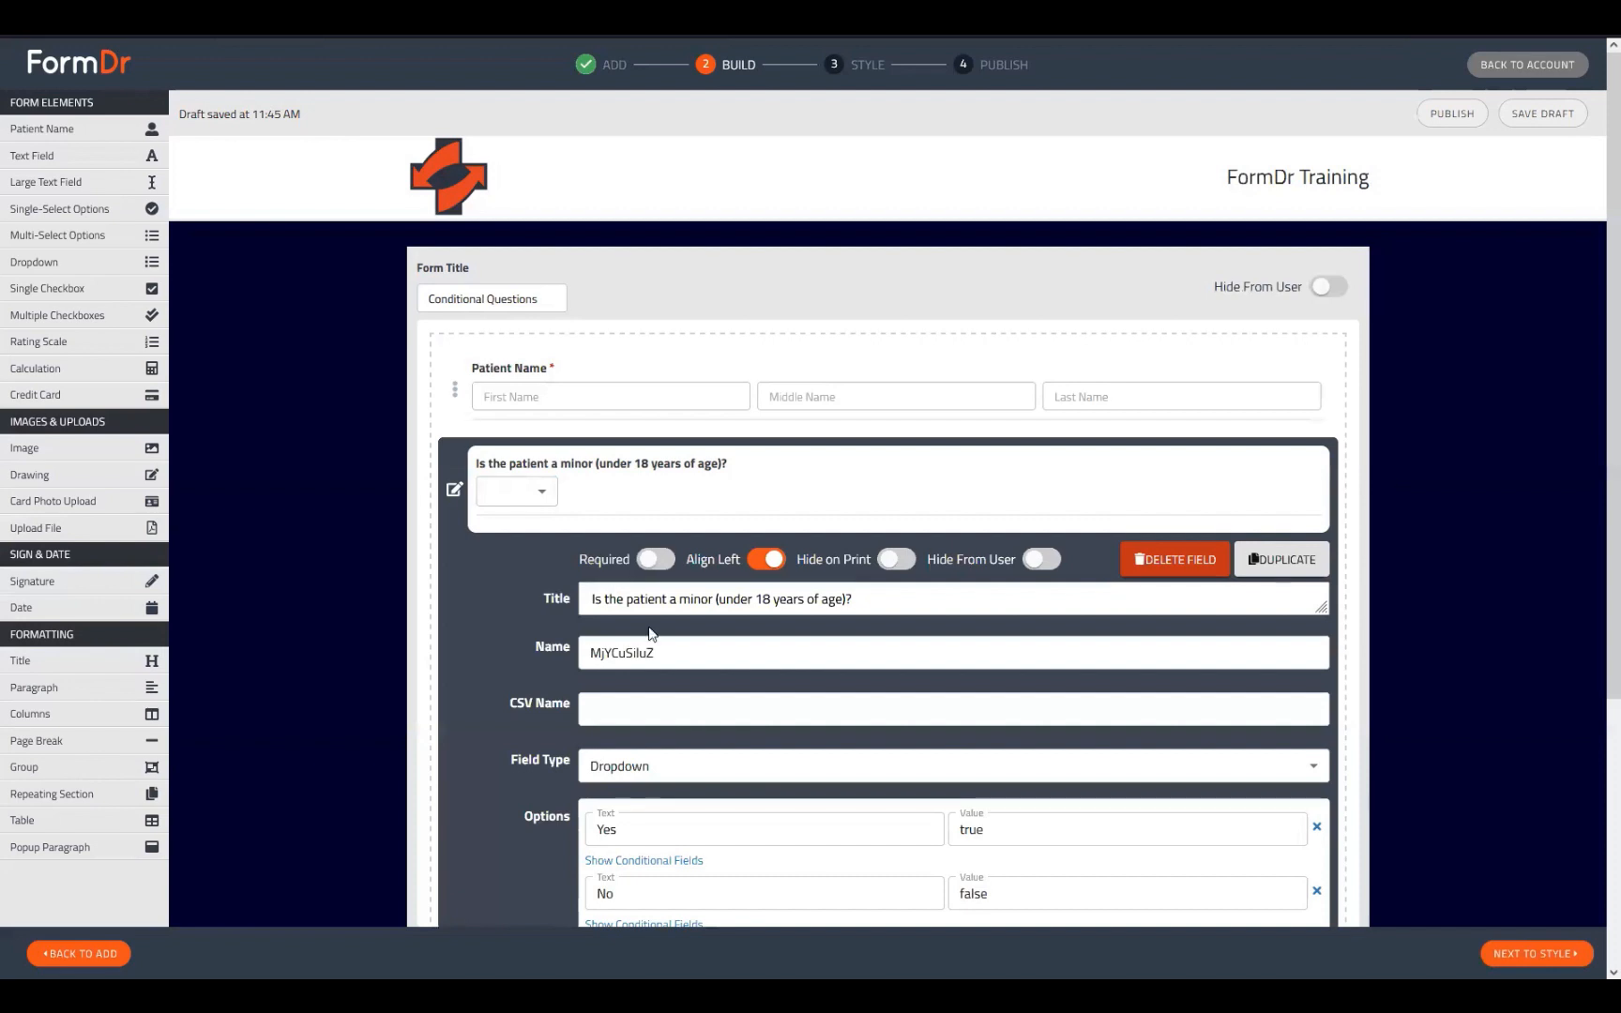
left_click(649, 767)
left_click(662, 795)
scroll(500, 543, "down", 3)
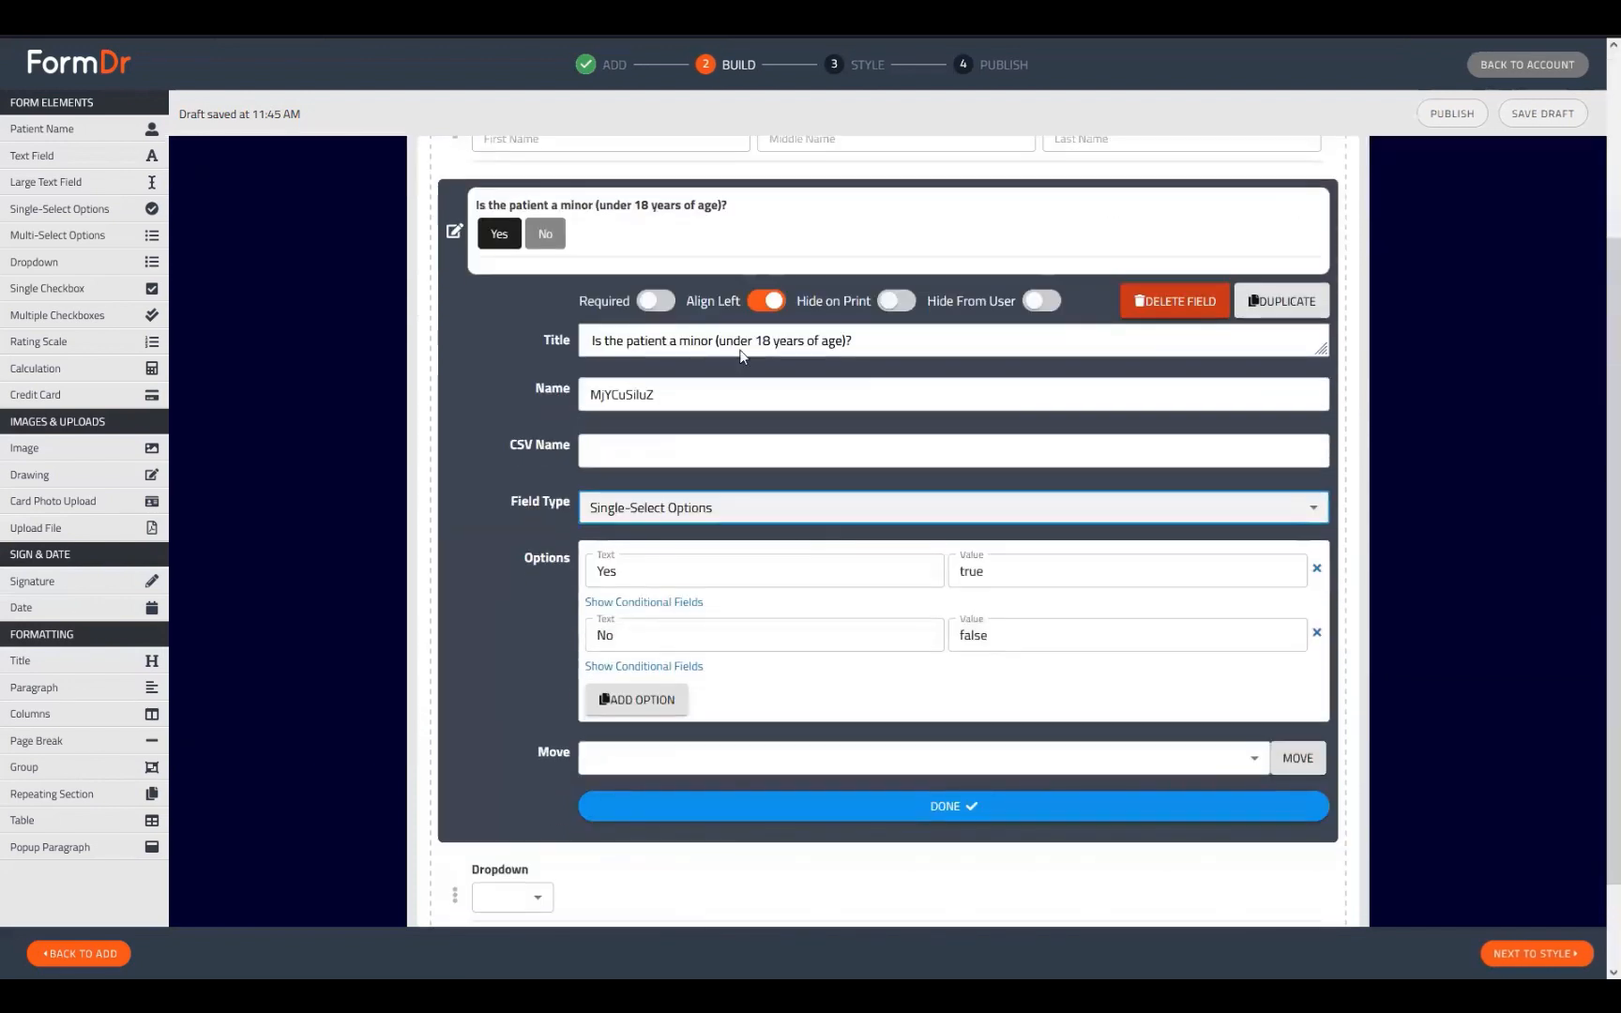
Try the Multi-Select Options field type on the minor question, return it to Single-Select Options, and close its settings
left_click(643, 519)
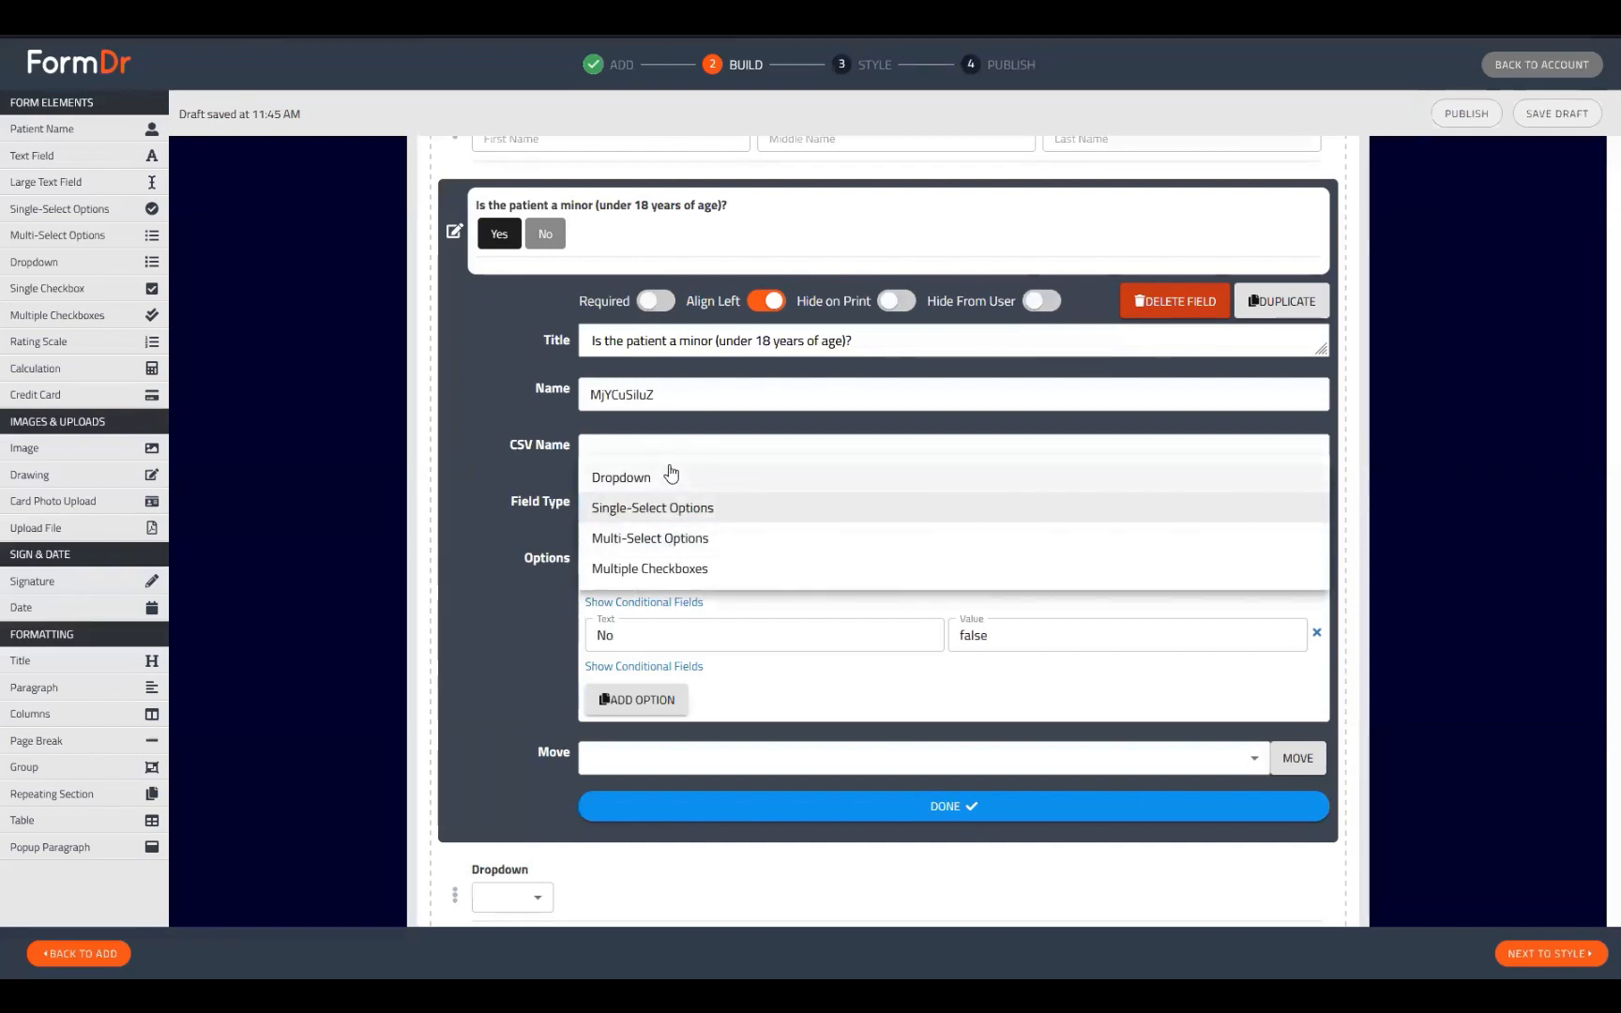
left_click(702, 554)
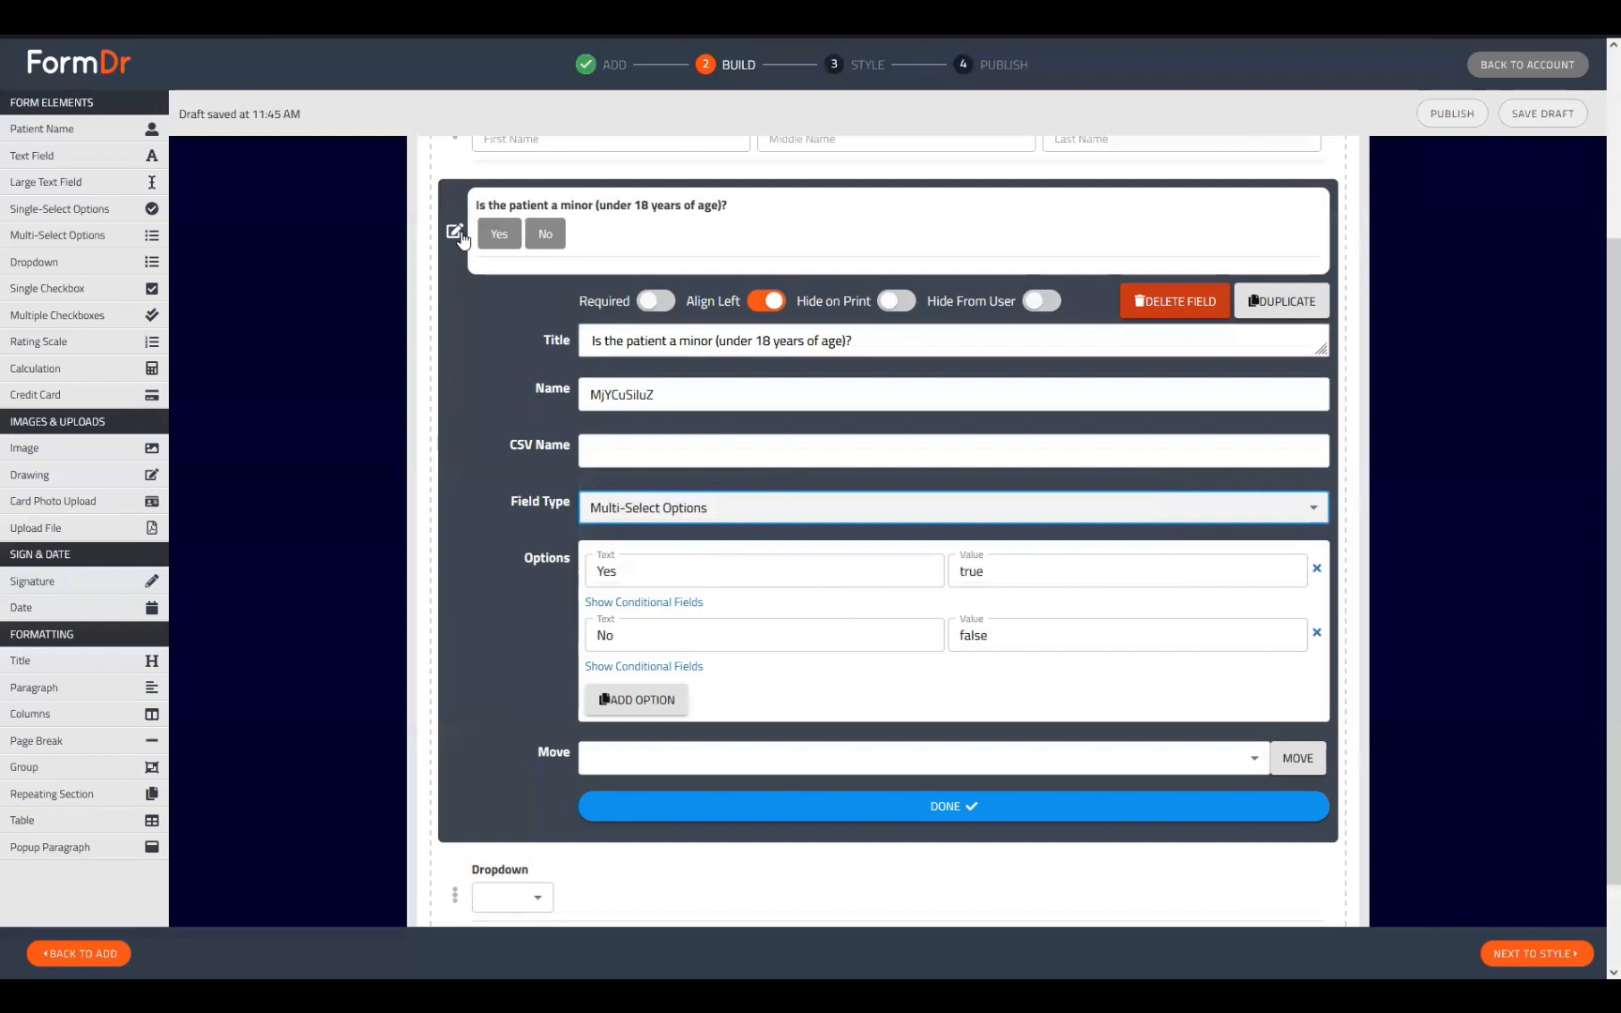
left_click(660, 508)
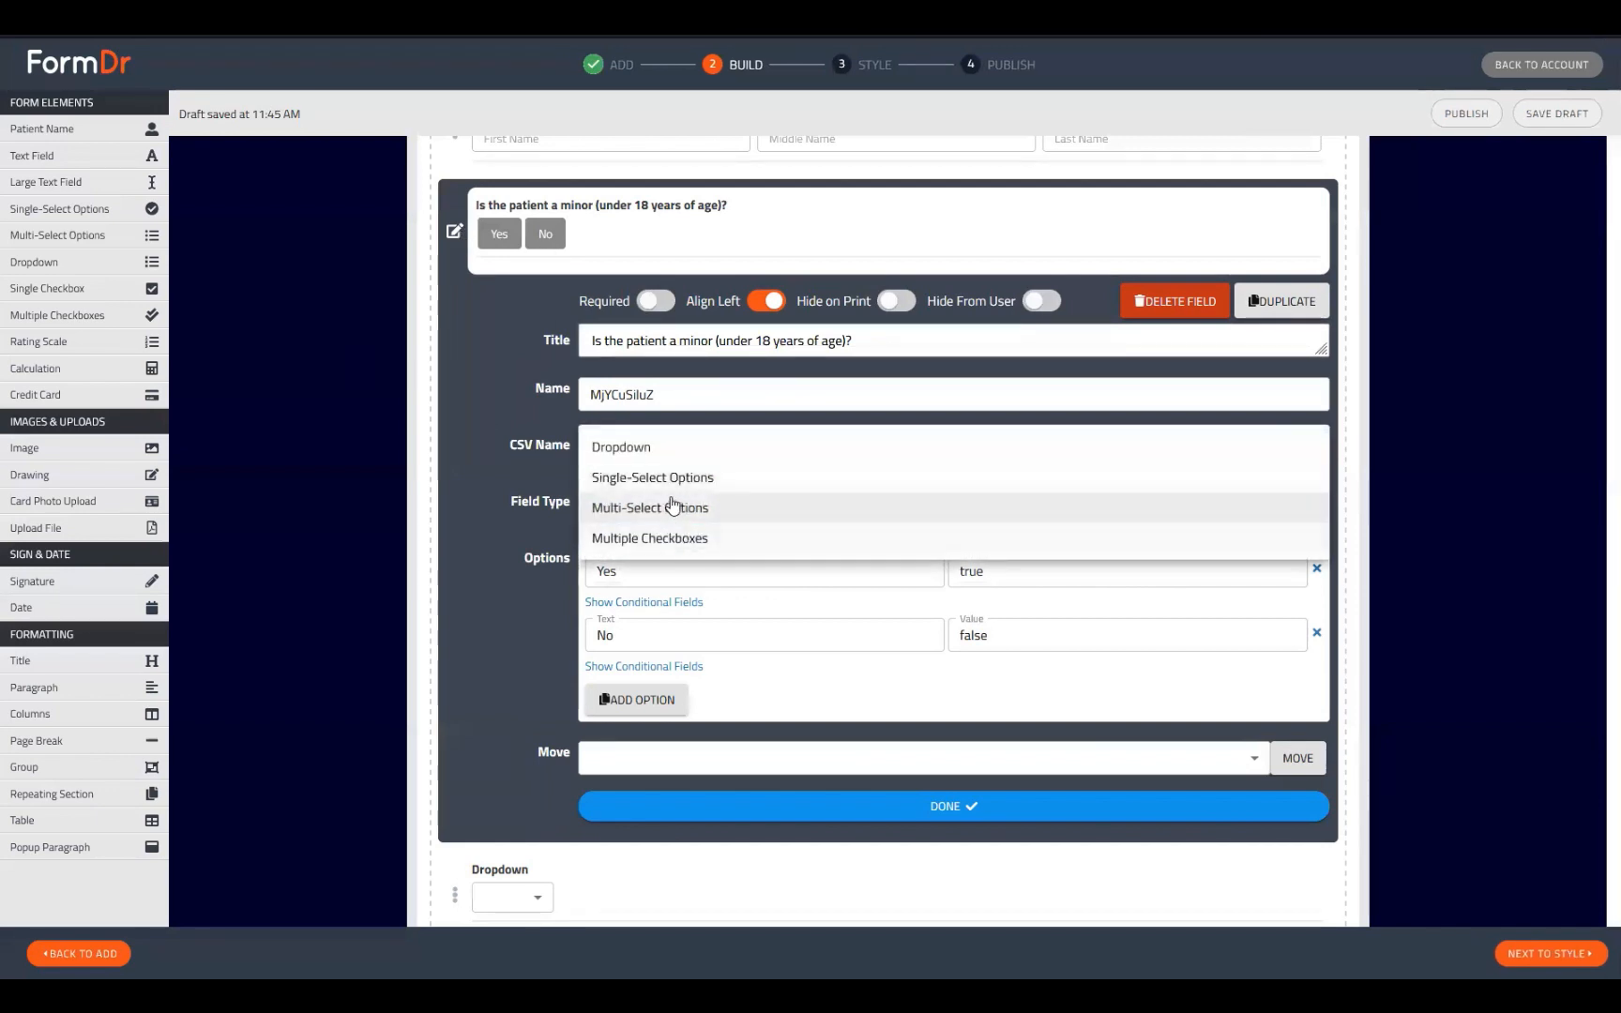
left_click(680, 490)
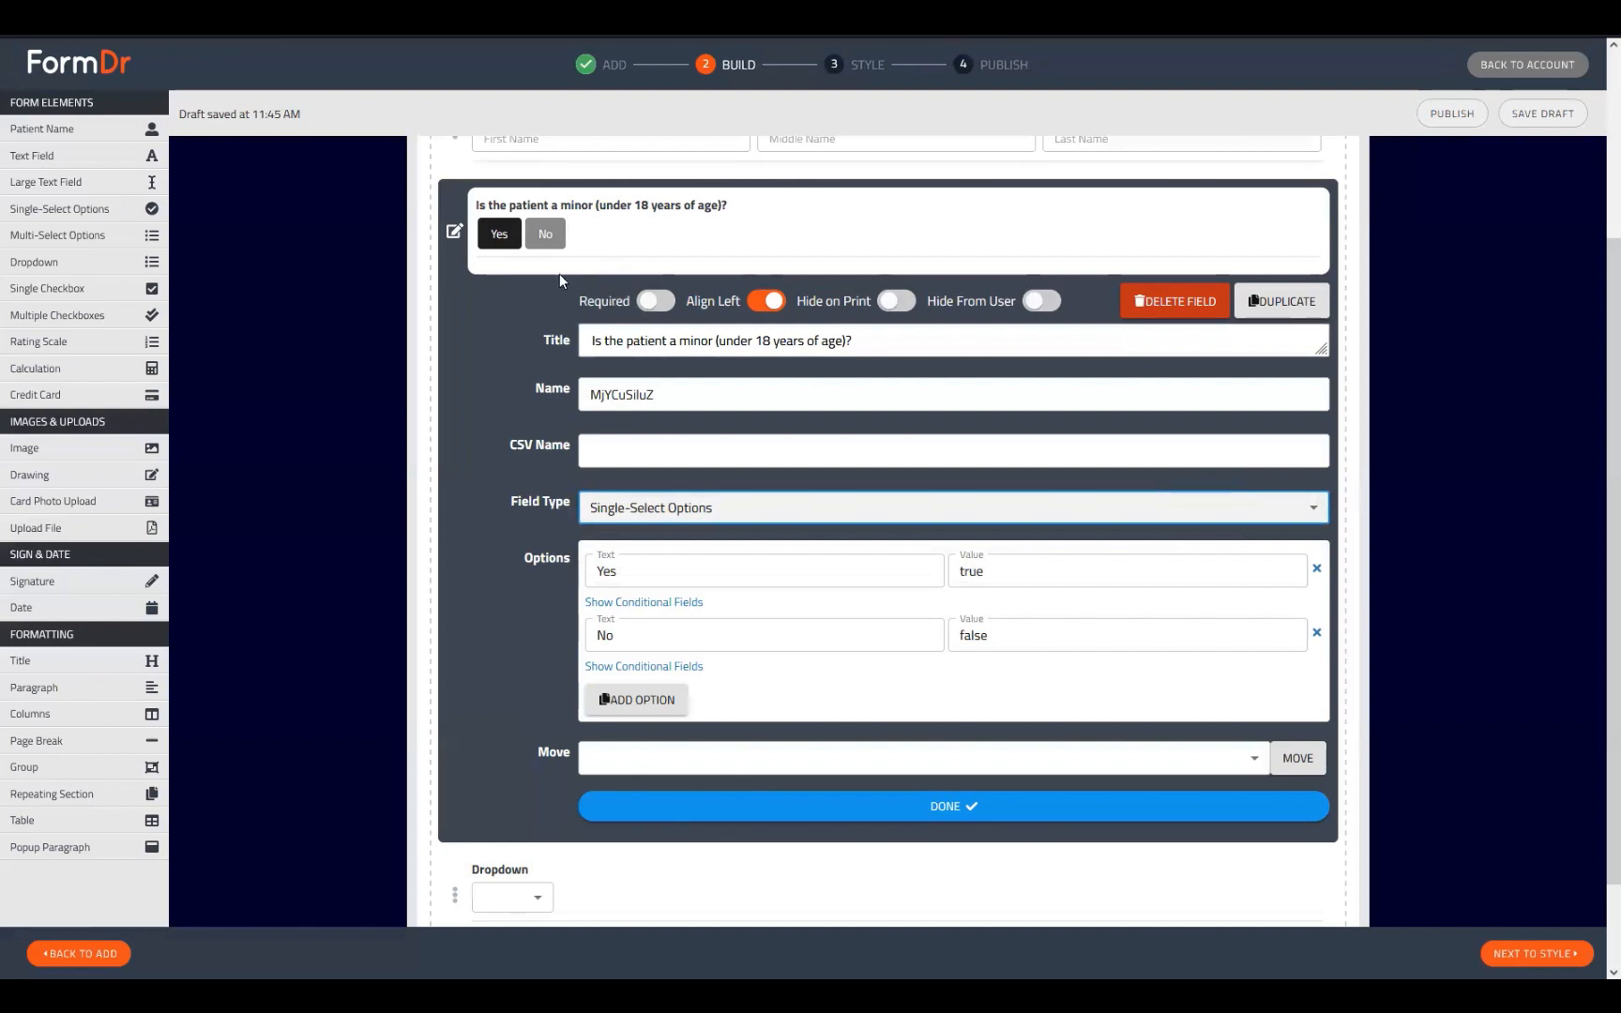
left_click(453, 234)
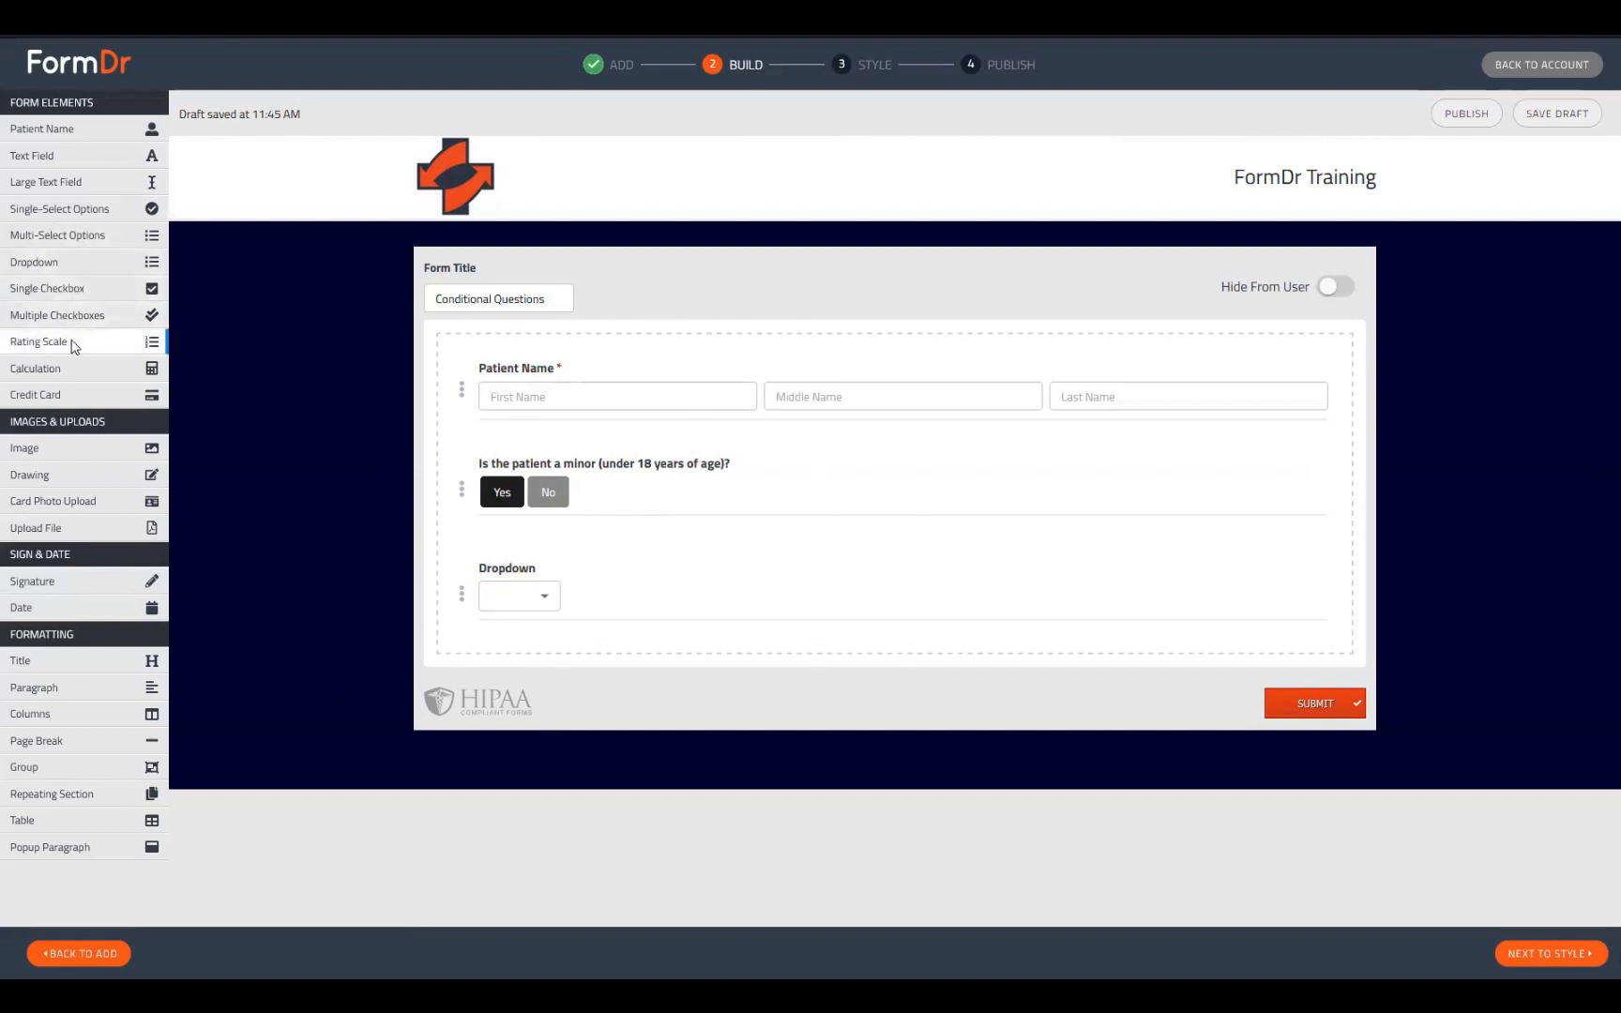
Add Multi-Select Options, Multiple Checkboxes, Single Checkbox and Signature fields below the Dropdown field
left_click(77, 235)
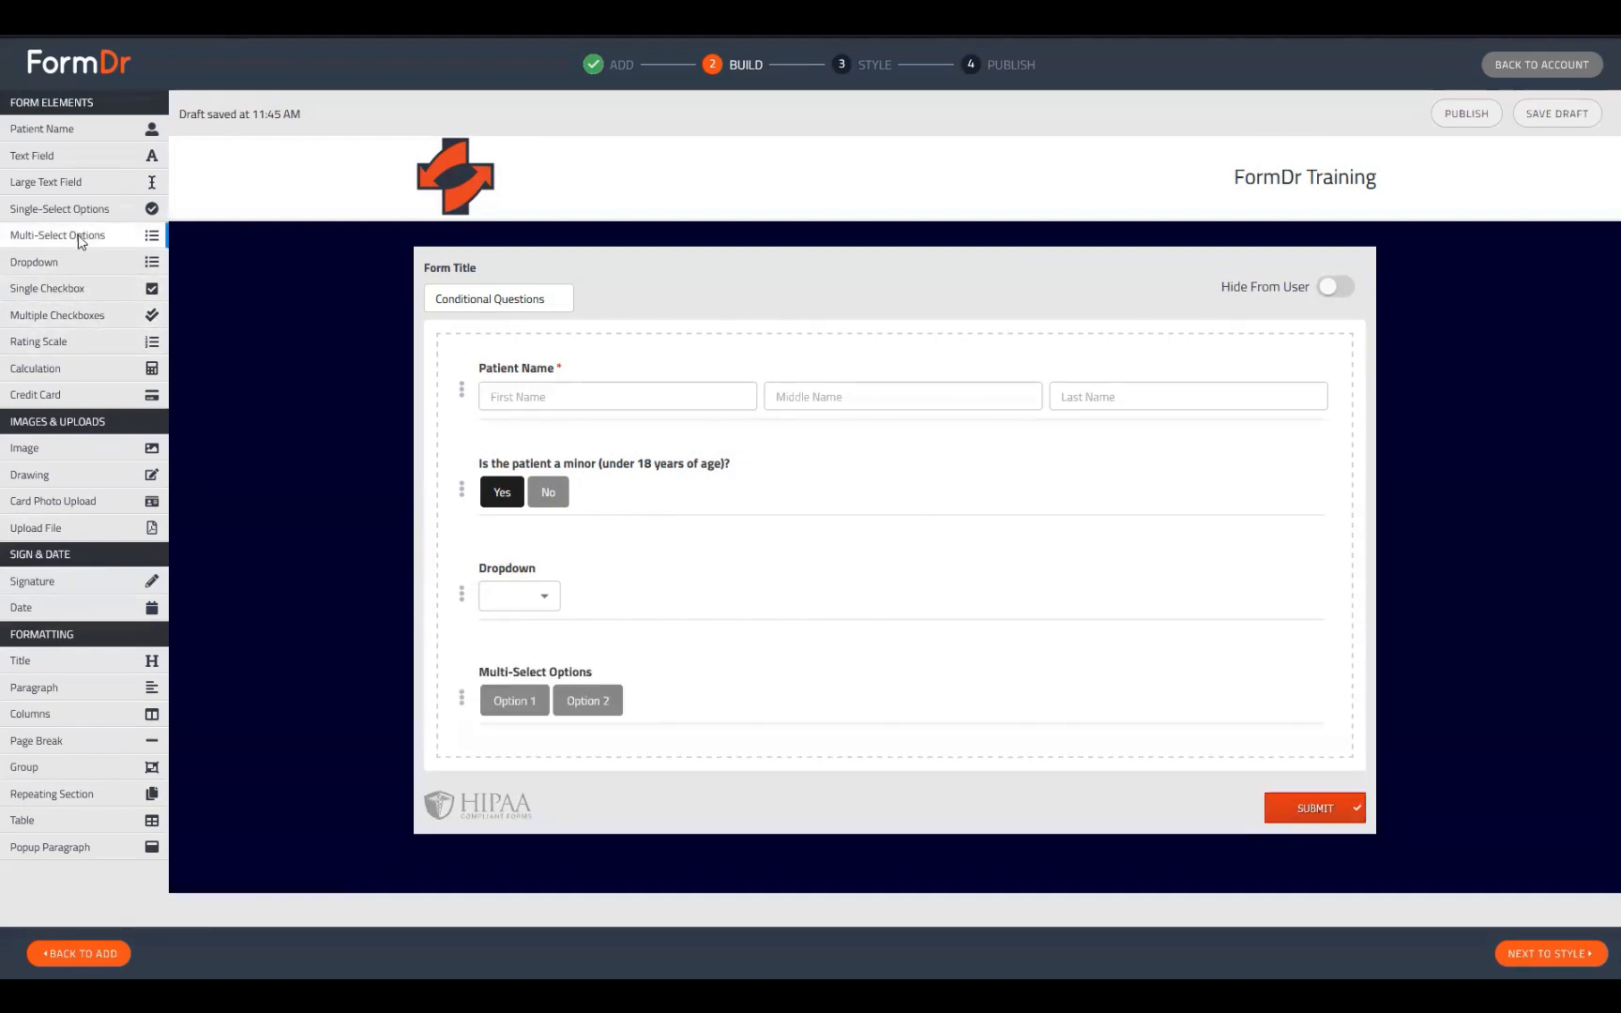
left_click(84, 317)
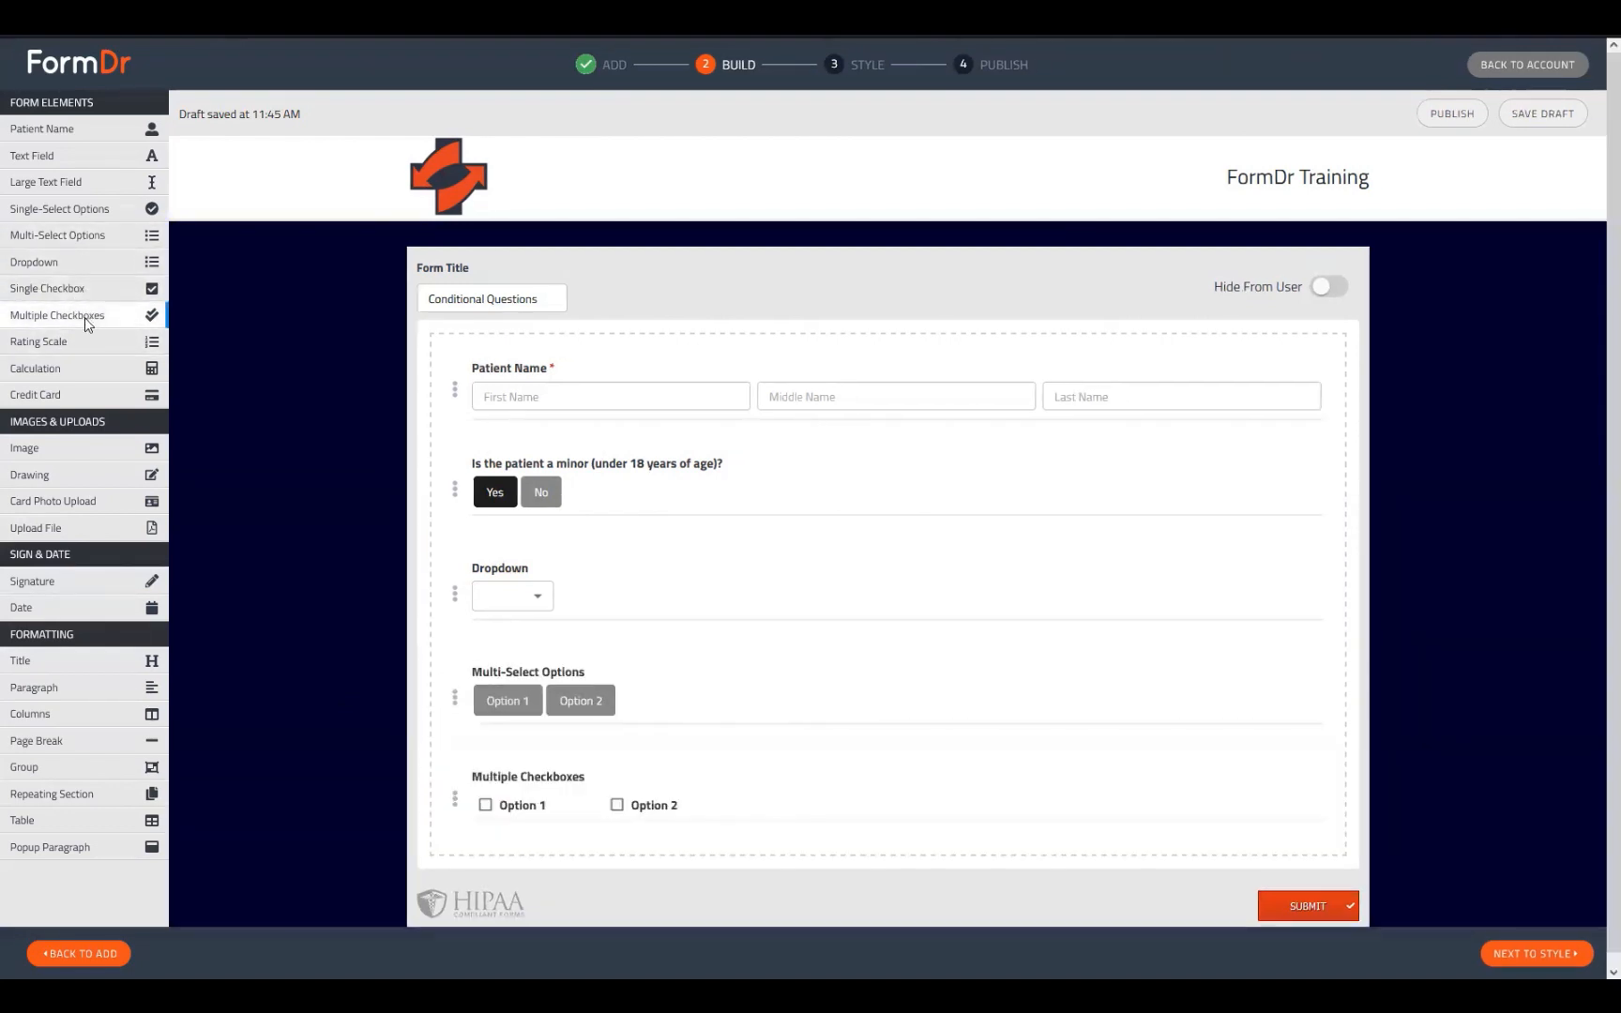
left_click(83, 288)
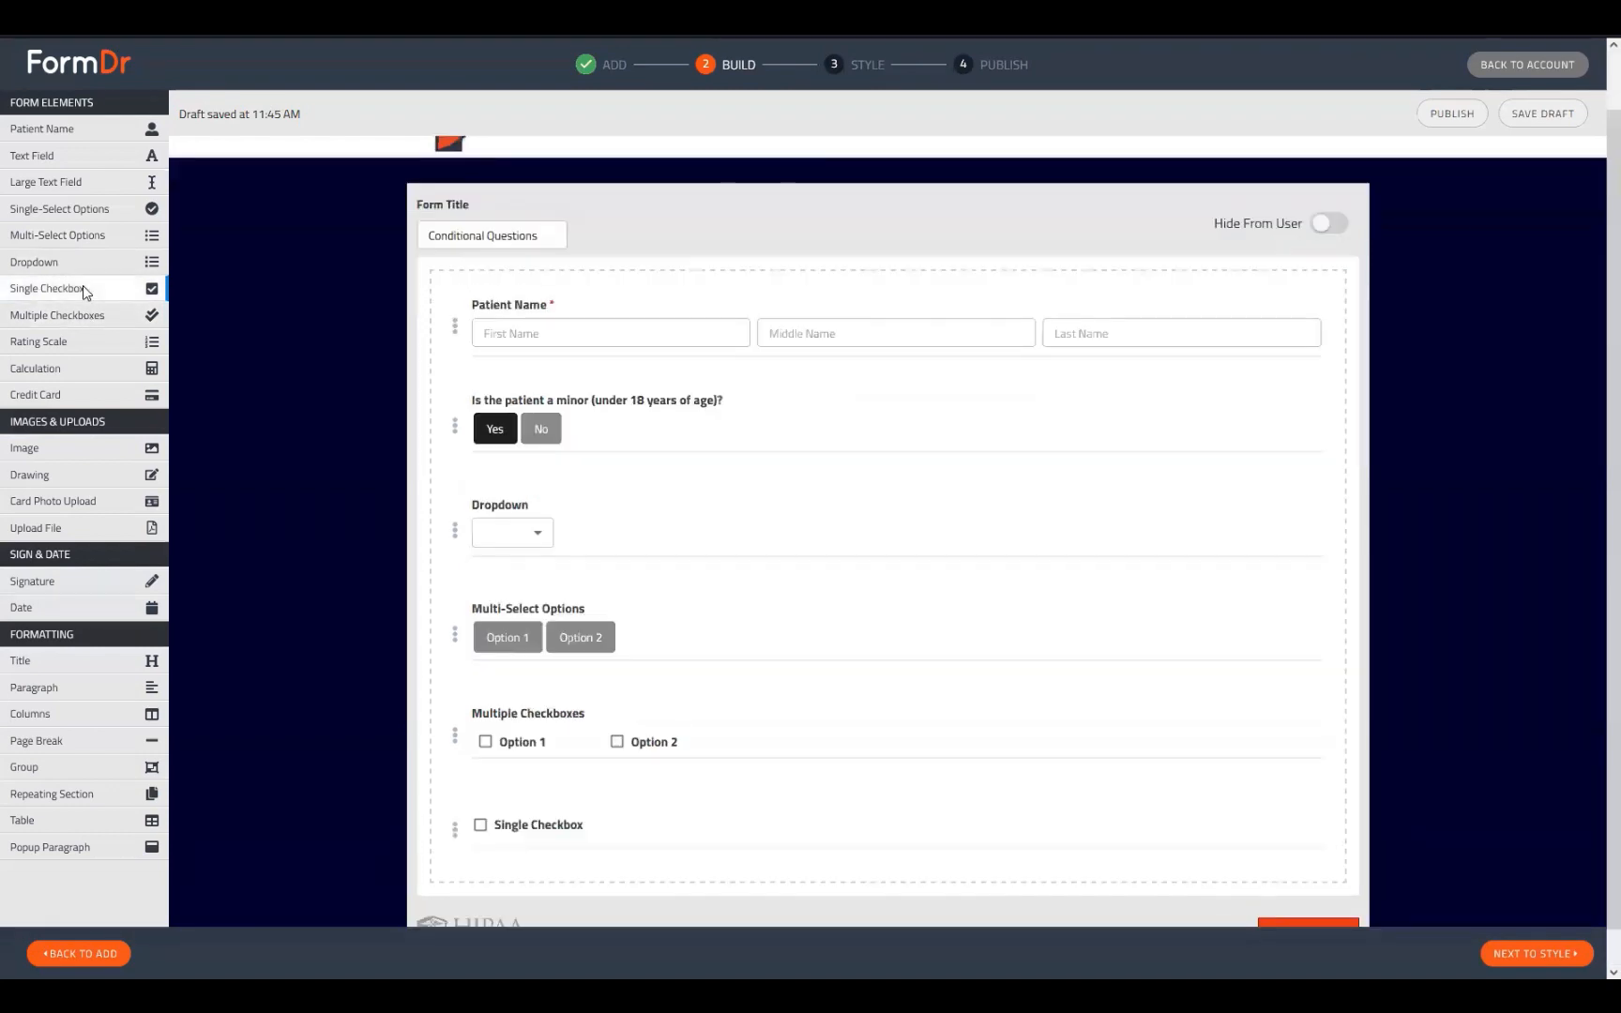
left_click(88, 582)
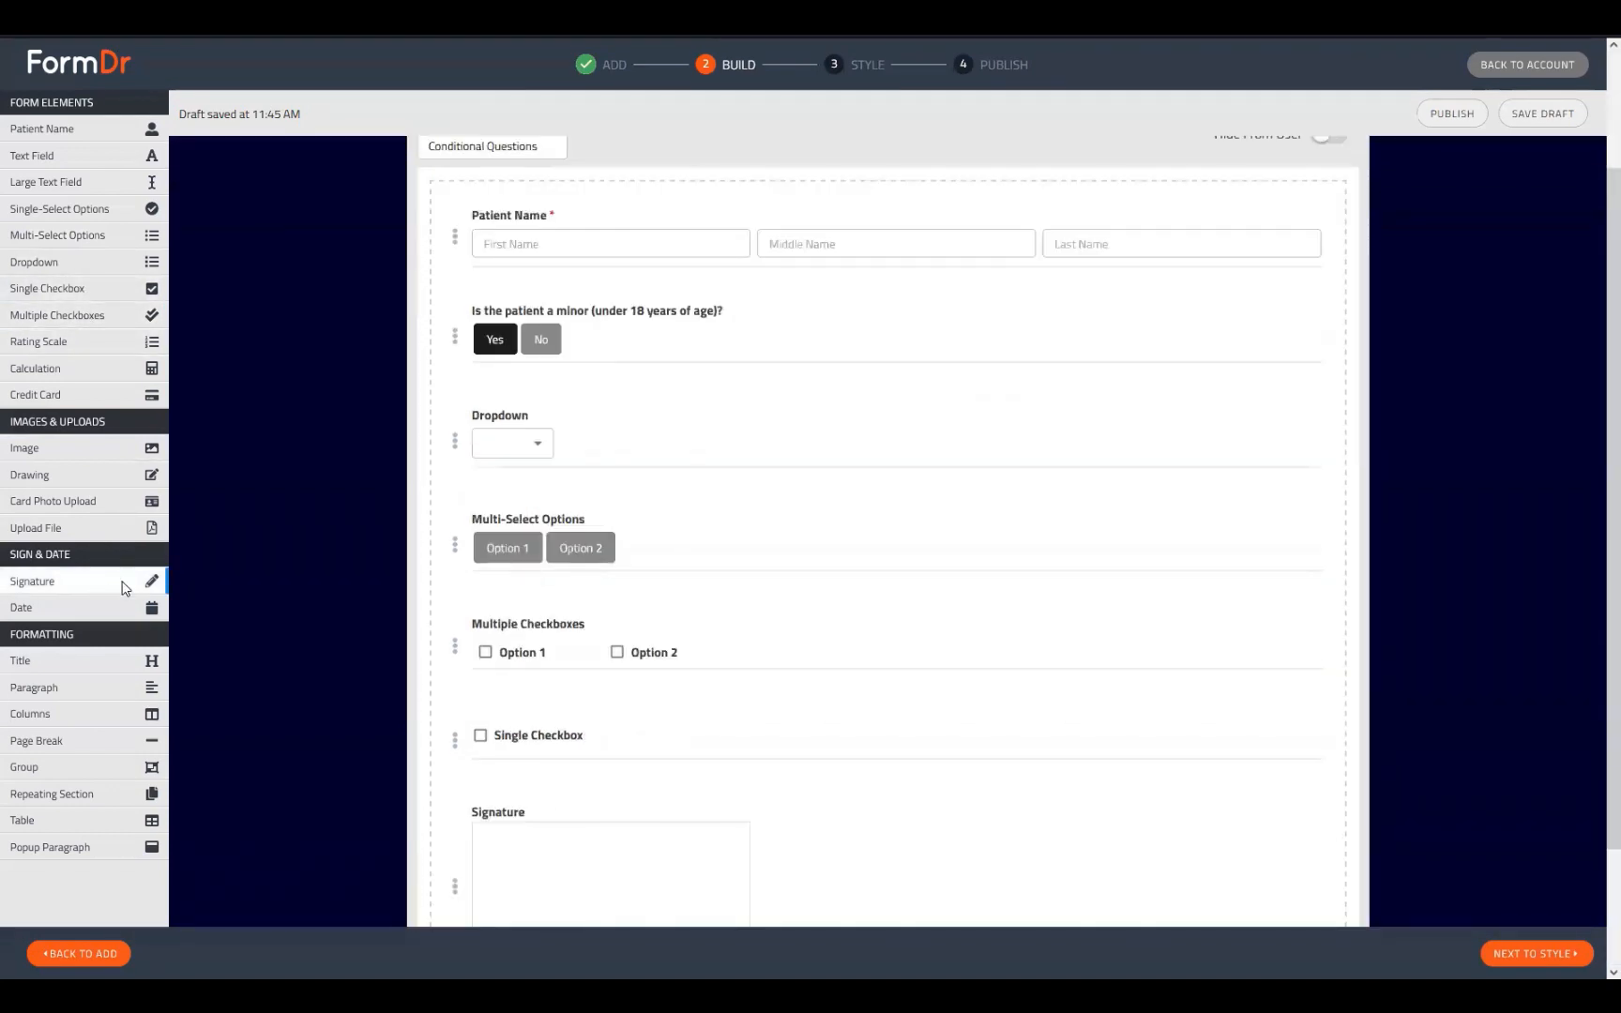
Make the Single Checkbox field conditional, place a Text Field and a Large Text Field in its conditional area, and close its settings
scroll(529, 652, "down", 1)
scroll(525, 652, "down", 1)
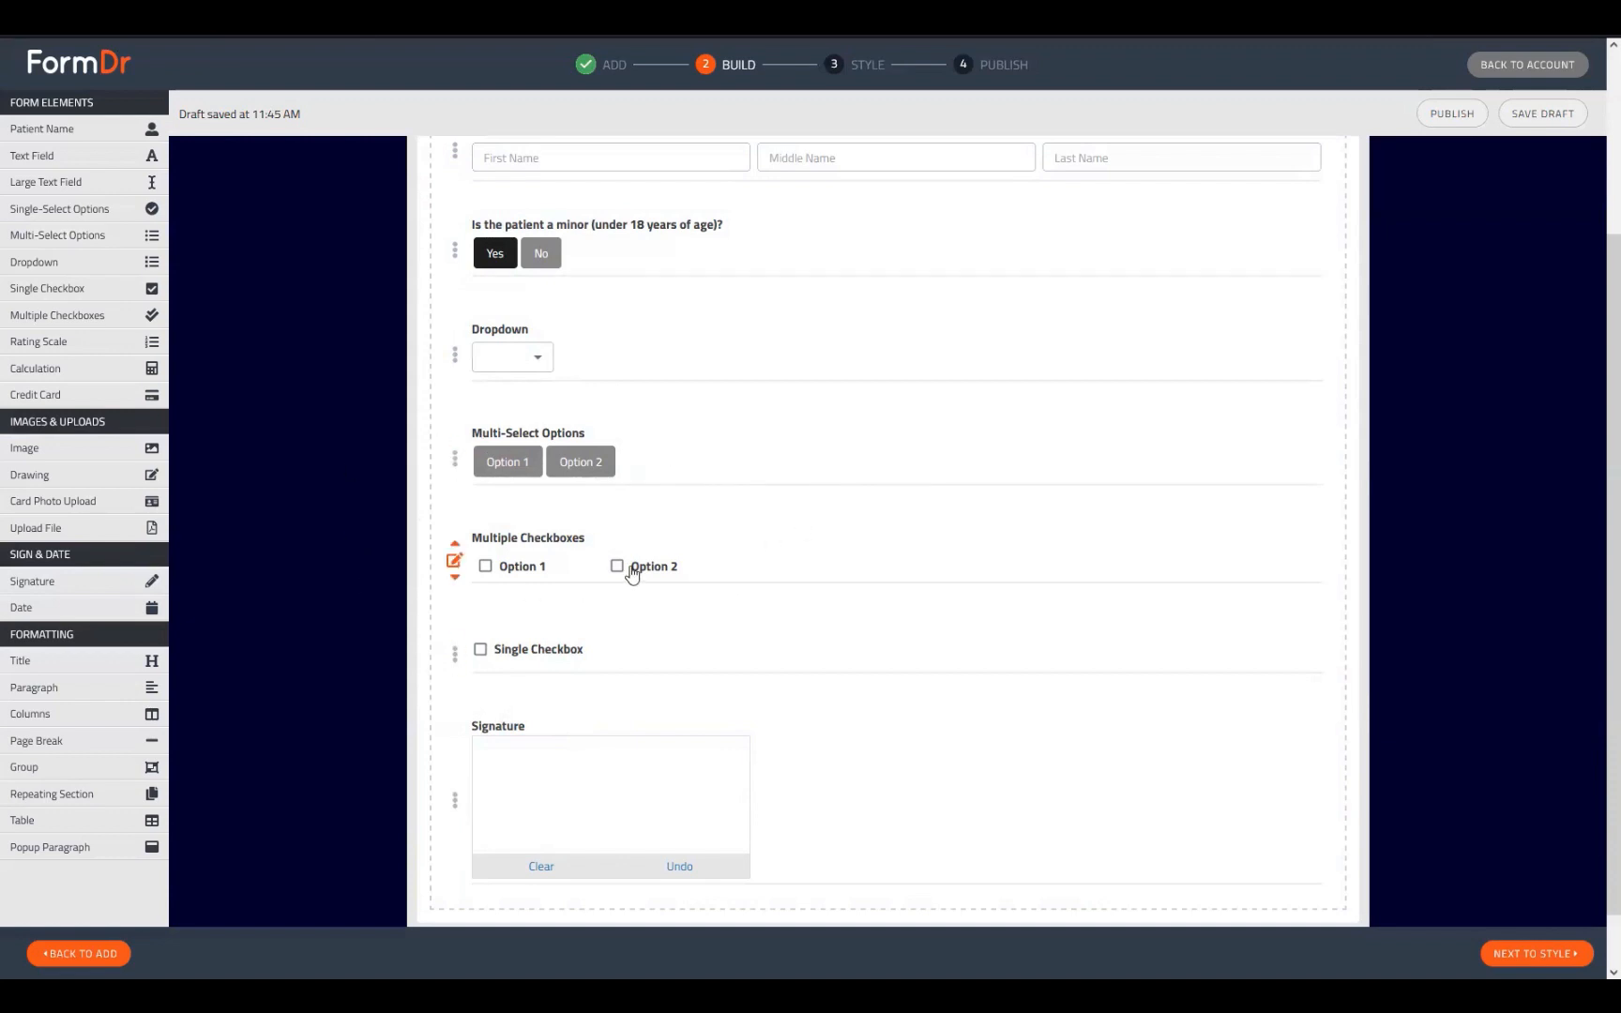
scroll(511, 643, "down", 1)
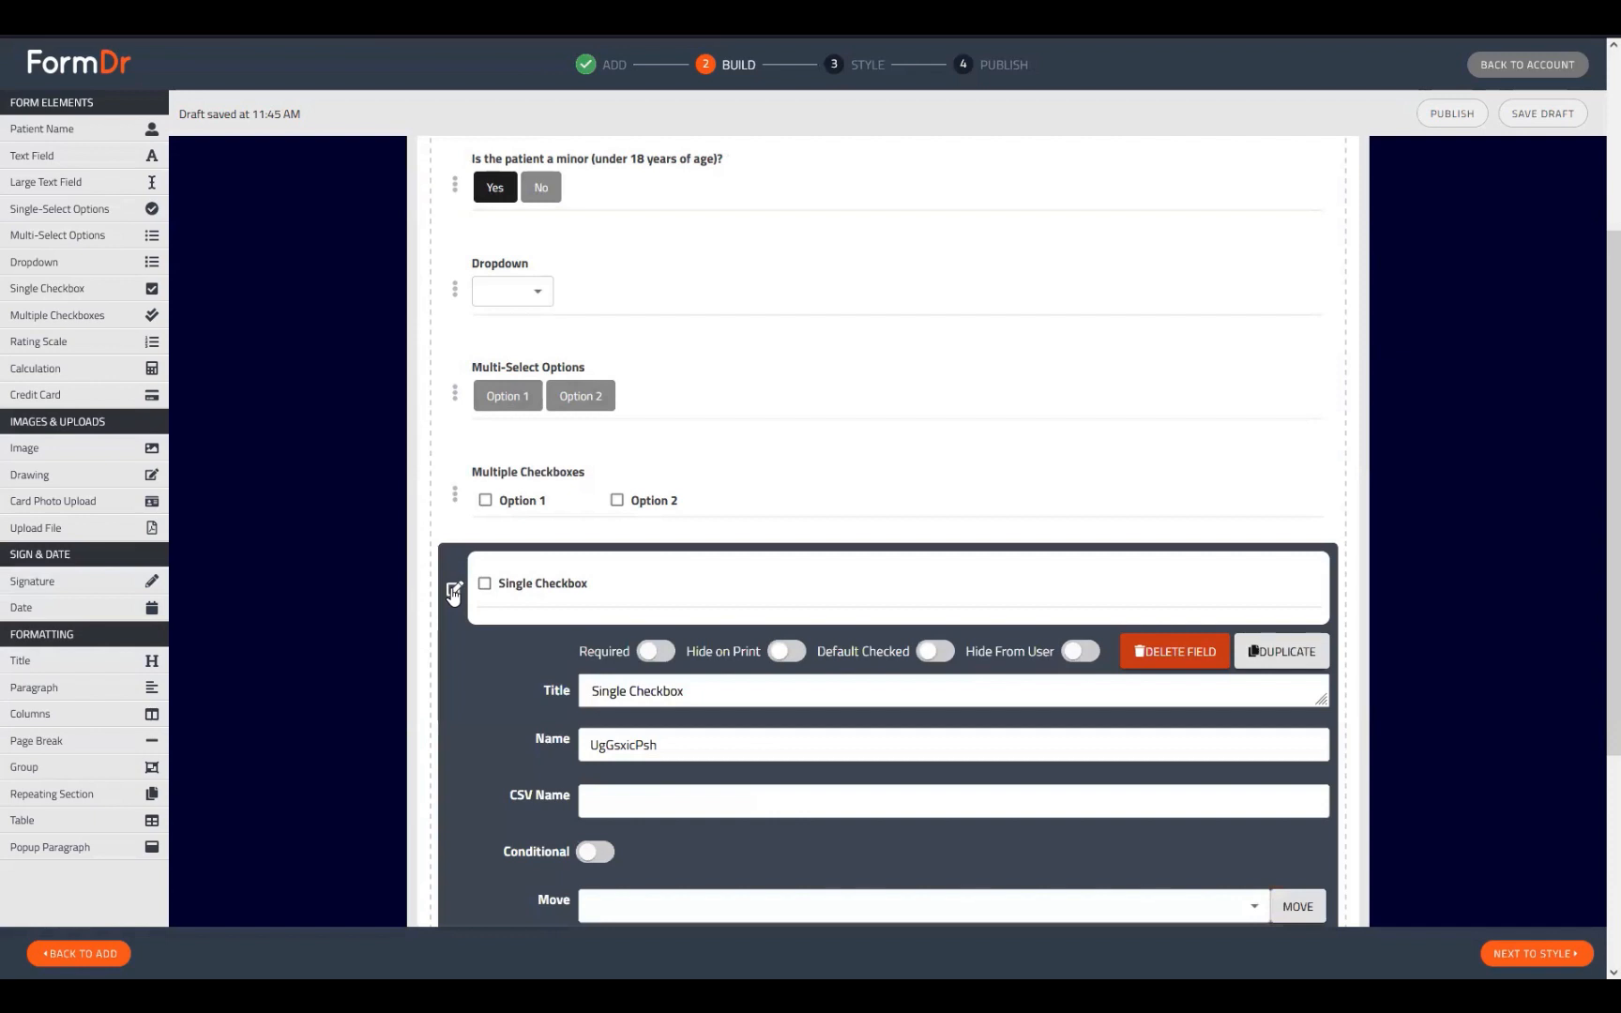
scroll(523, 605, "down", 3)
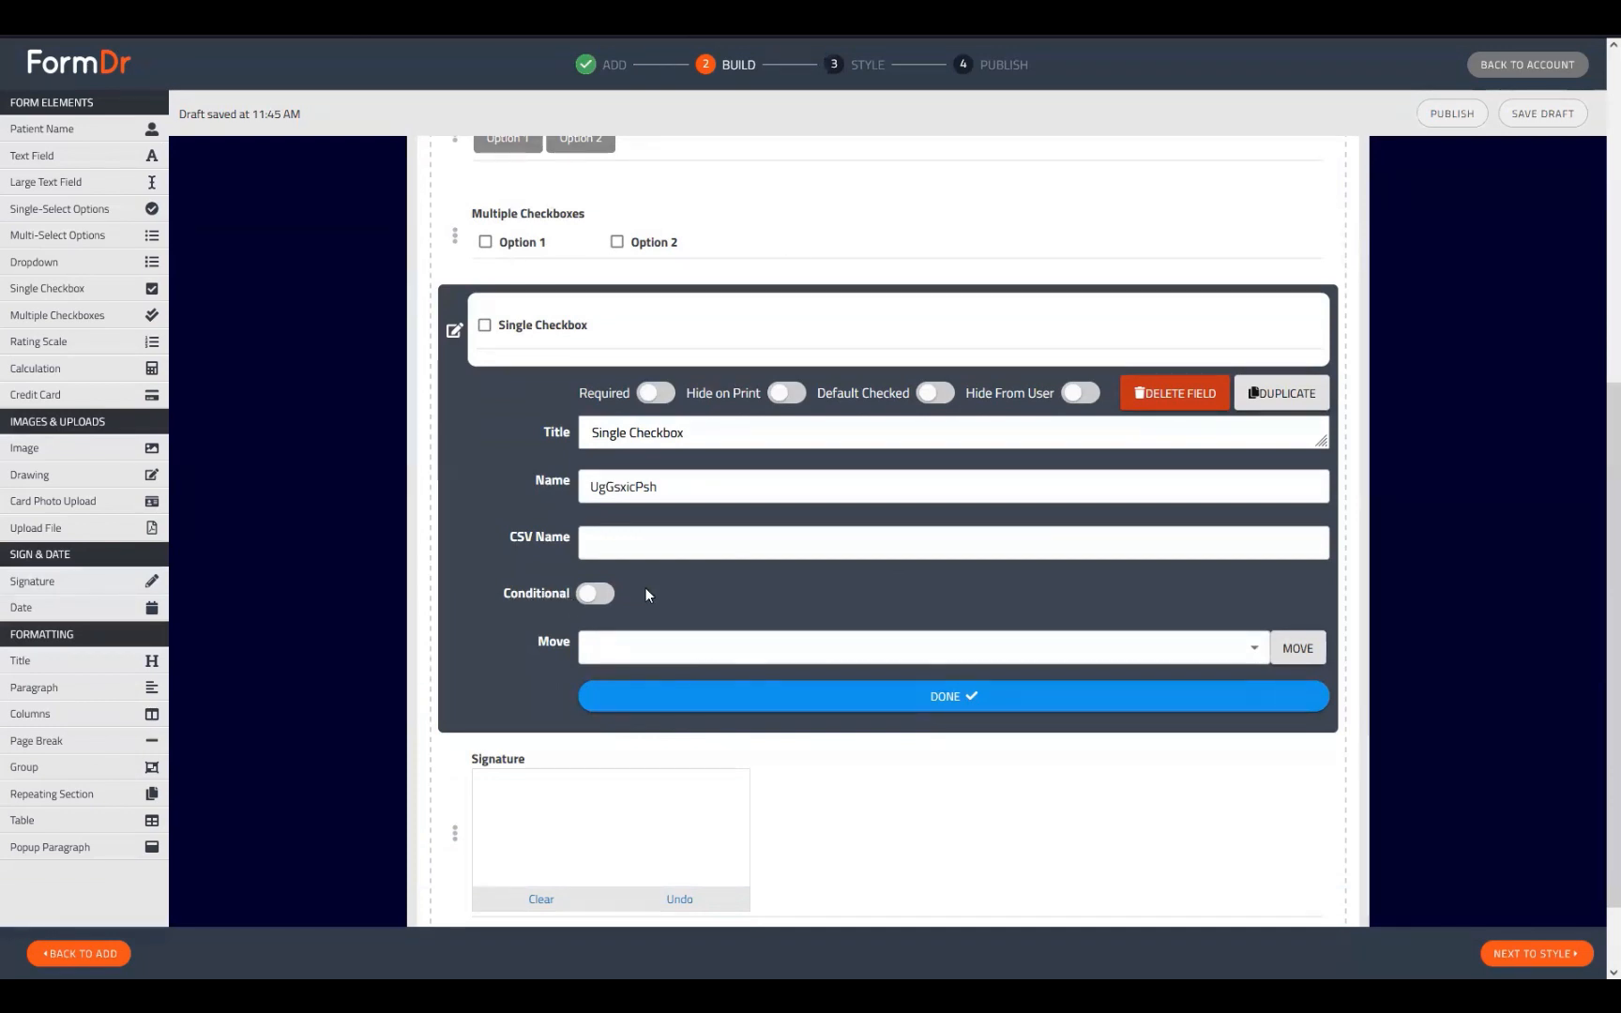
left_click(598, 599)
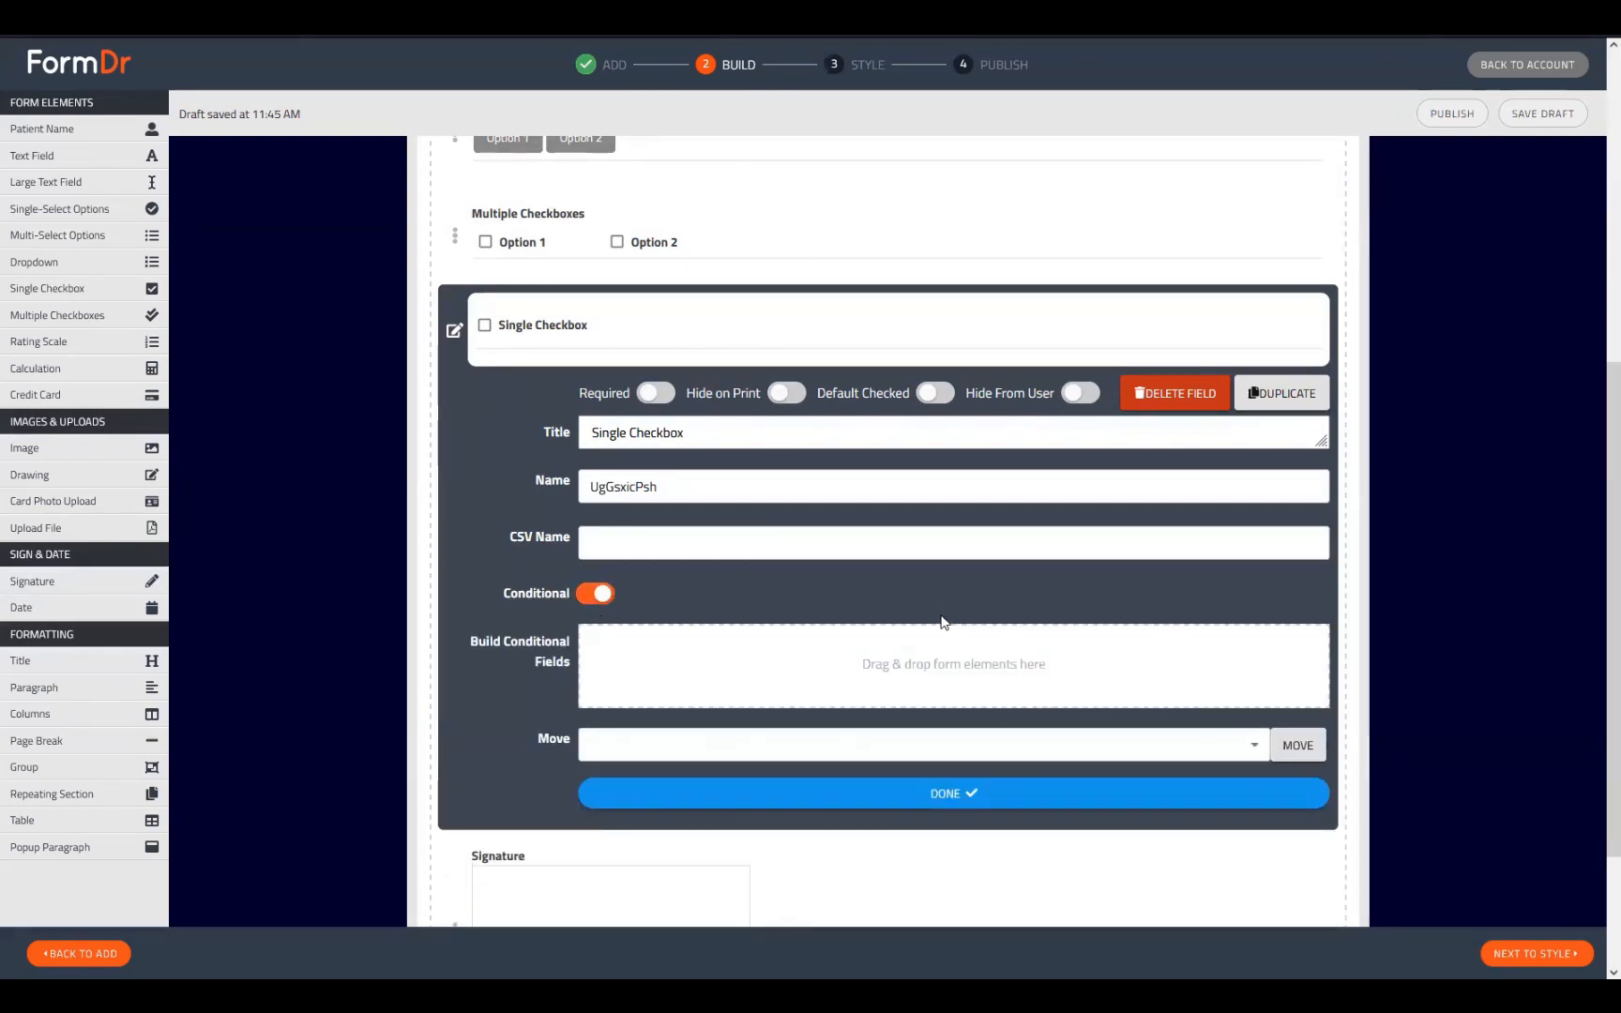
left_click_drag(44, 156, 761, 657)
left_click_drag(35, 186, 861, 719)
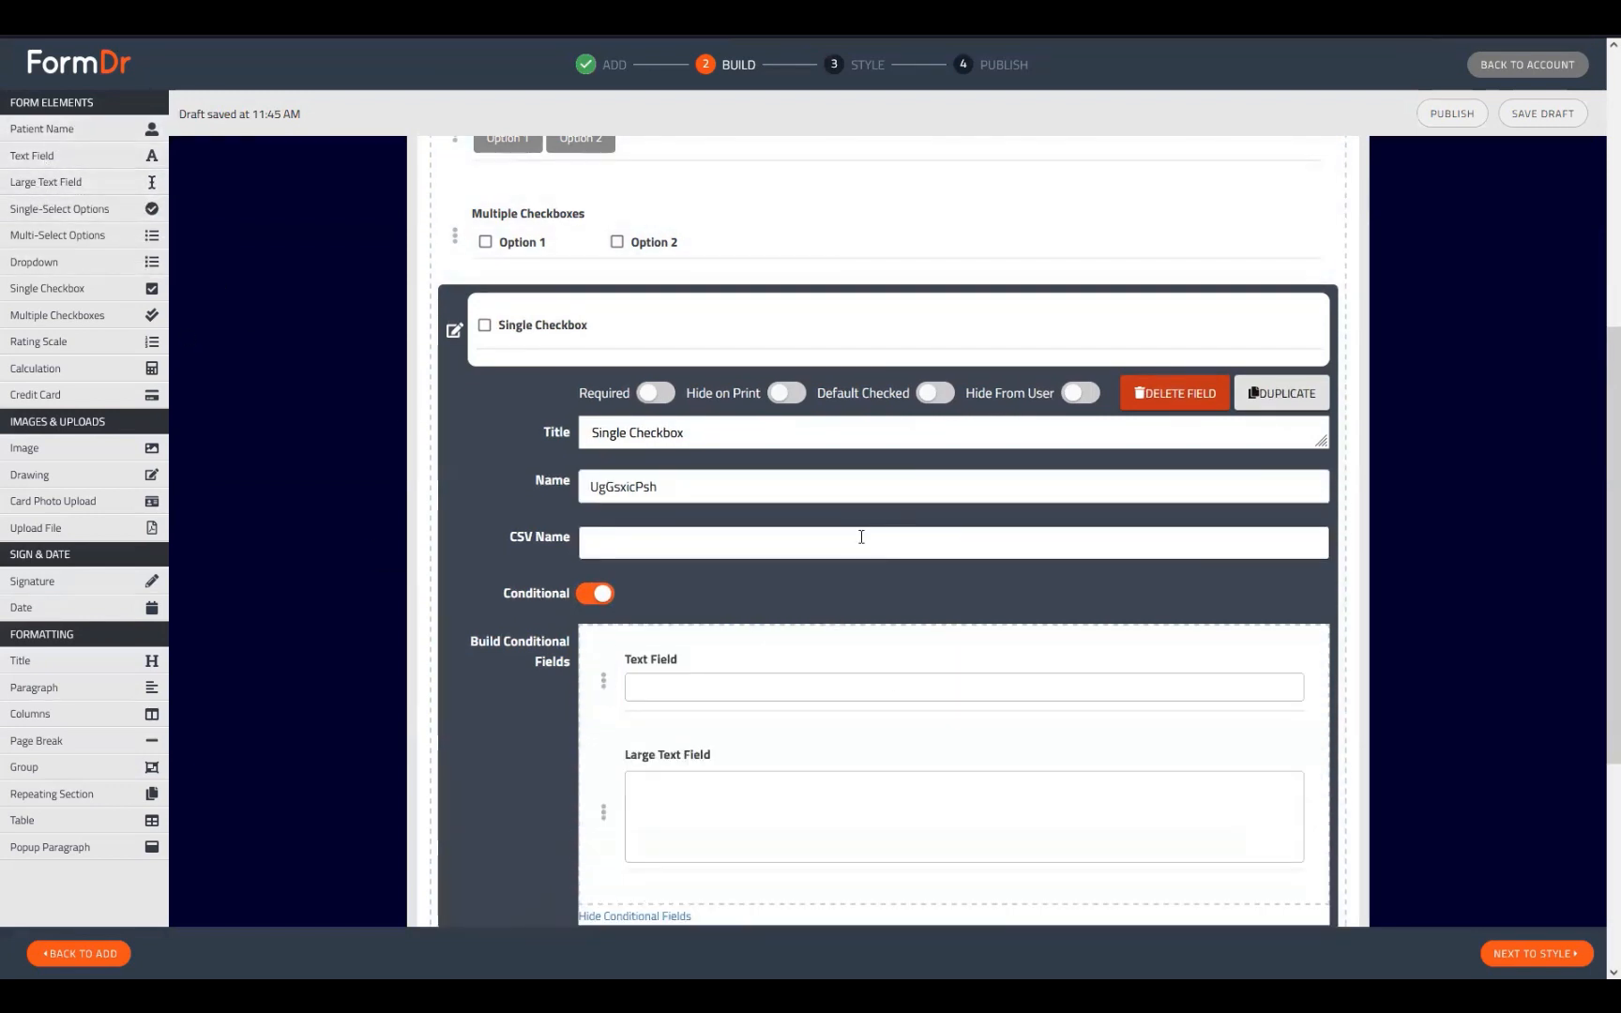
left_click(455, 333)
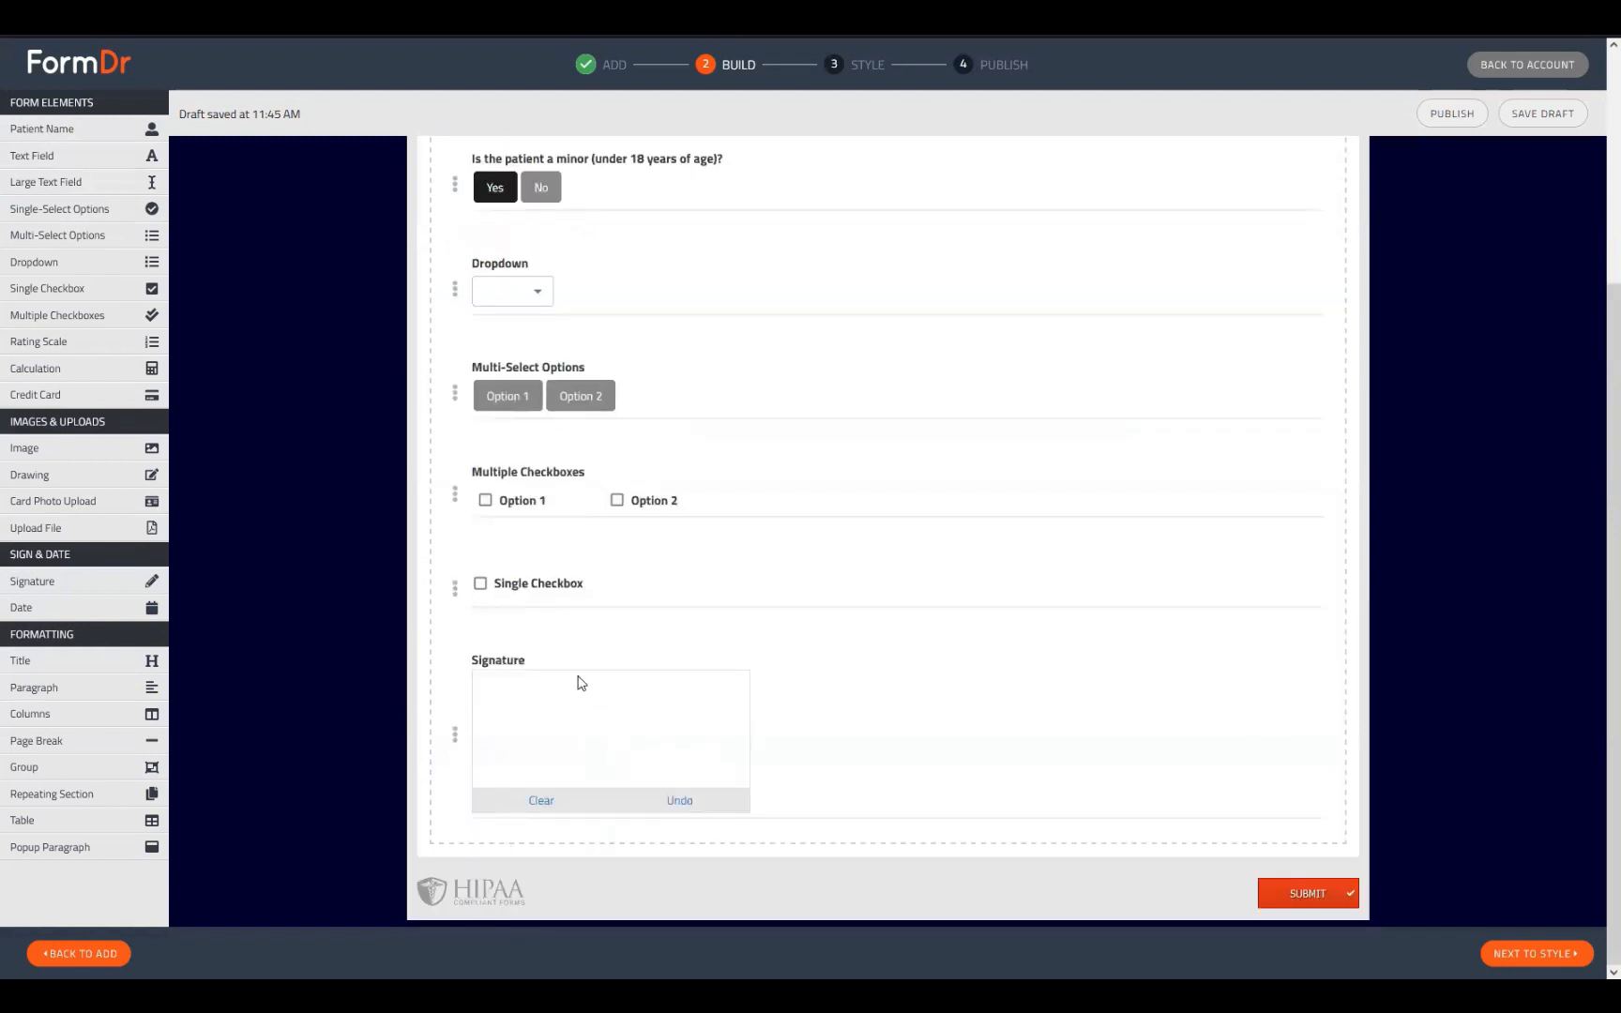
Make the Signature field conditional and place a Text Field in its conditional area
mouse_move(510, 743)
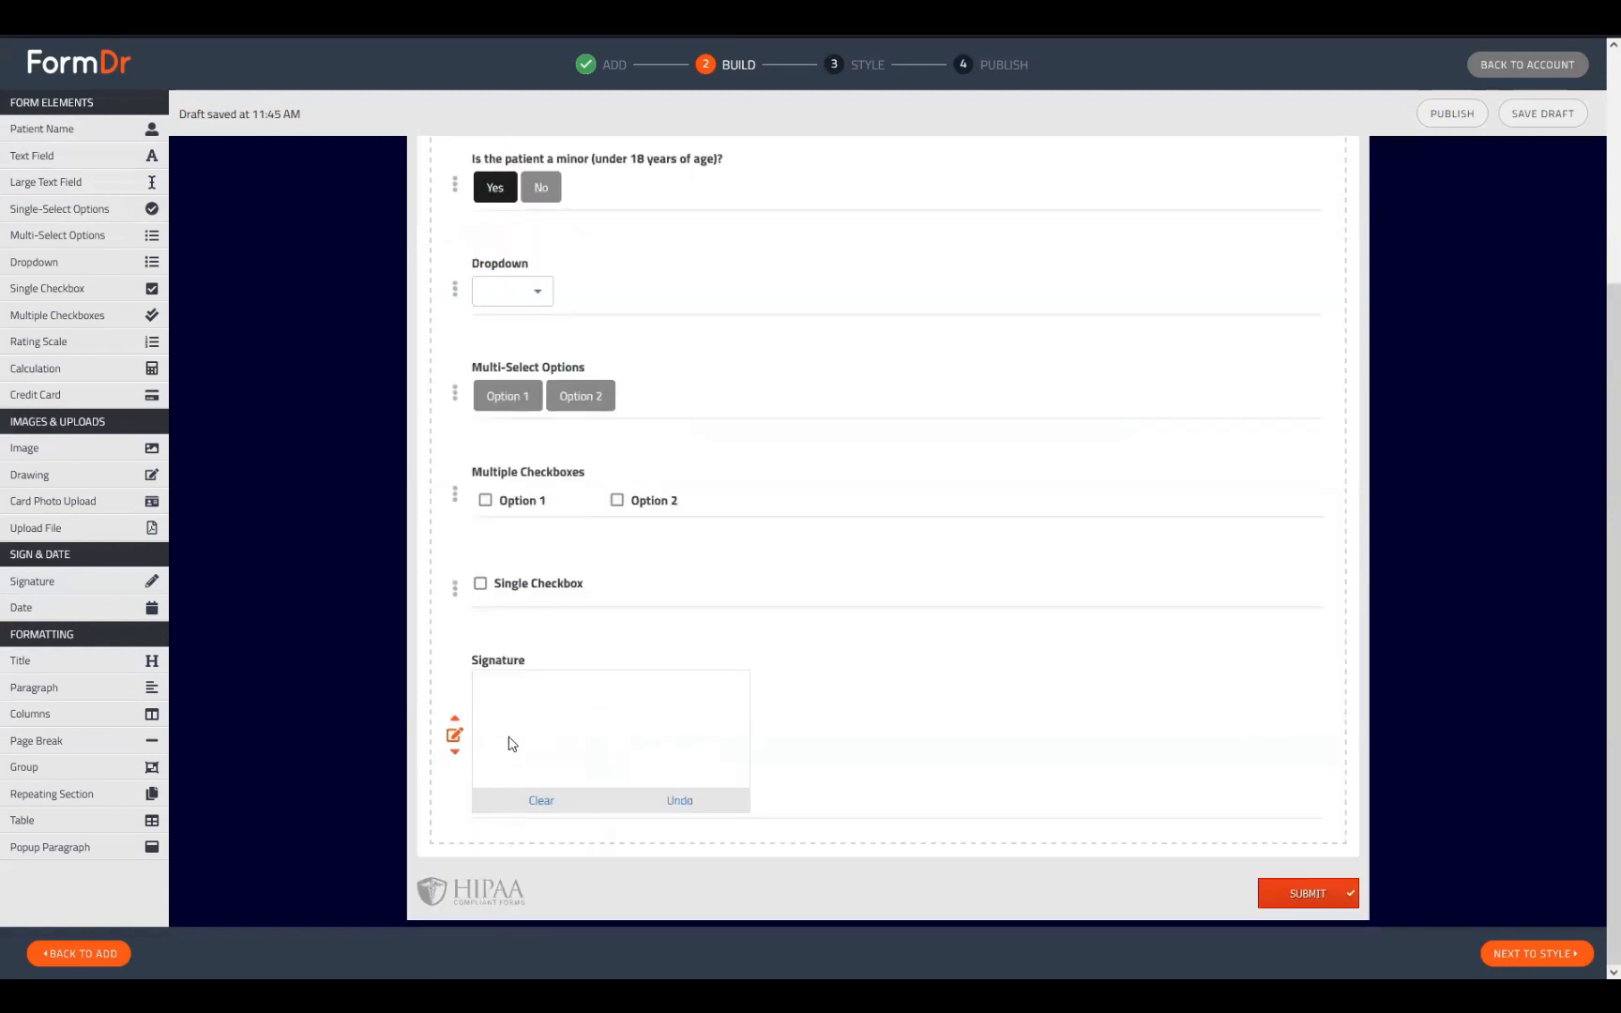
left_click(455, 736)
scroll(482, 645, "down", 3)
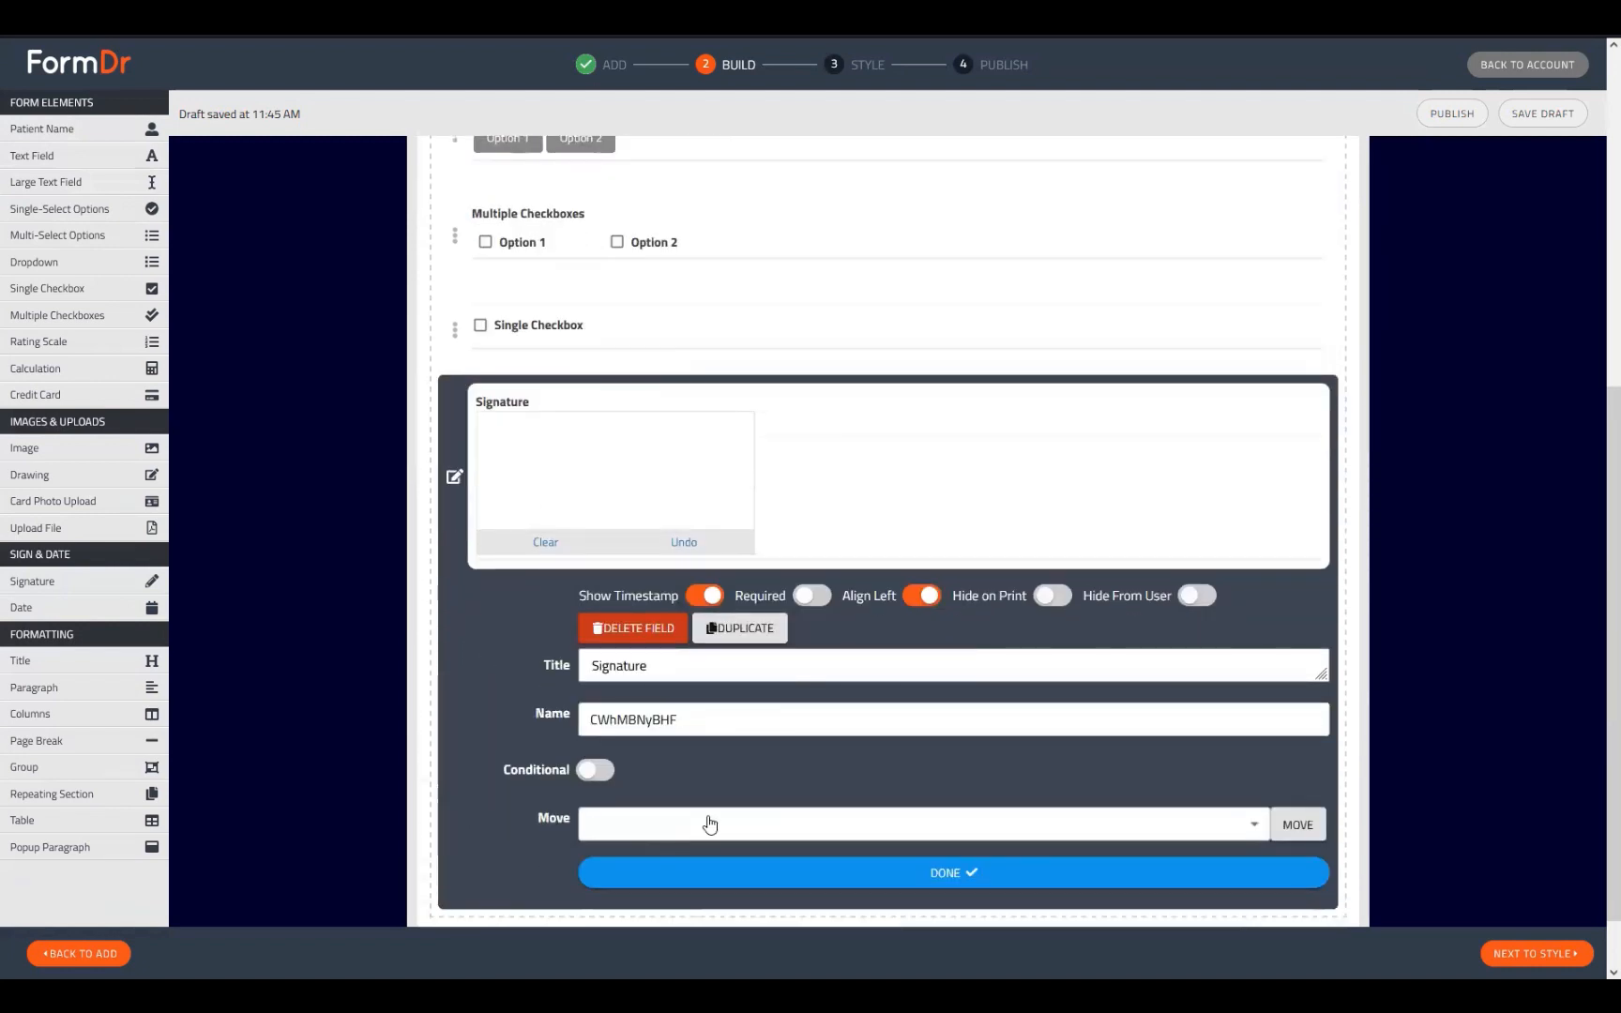
left_click(597, 772)
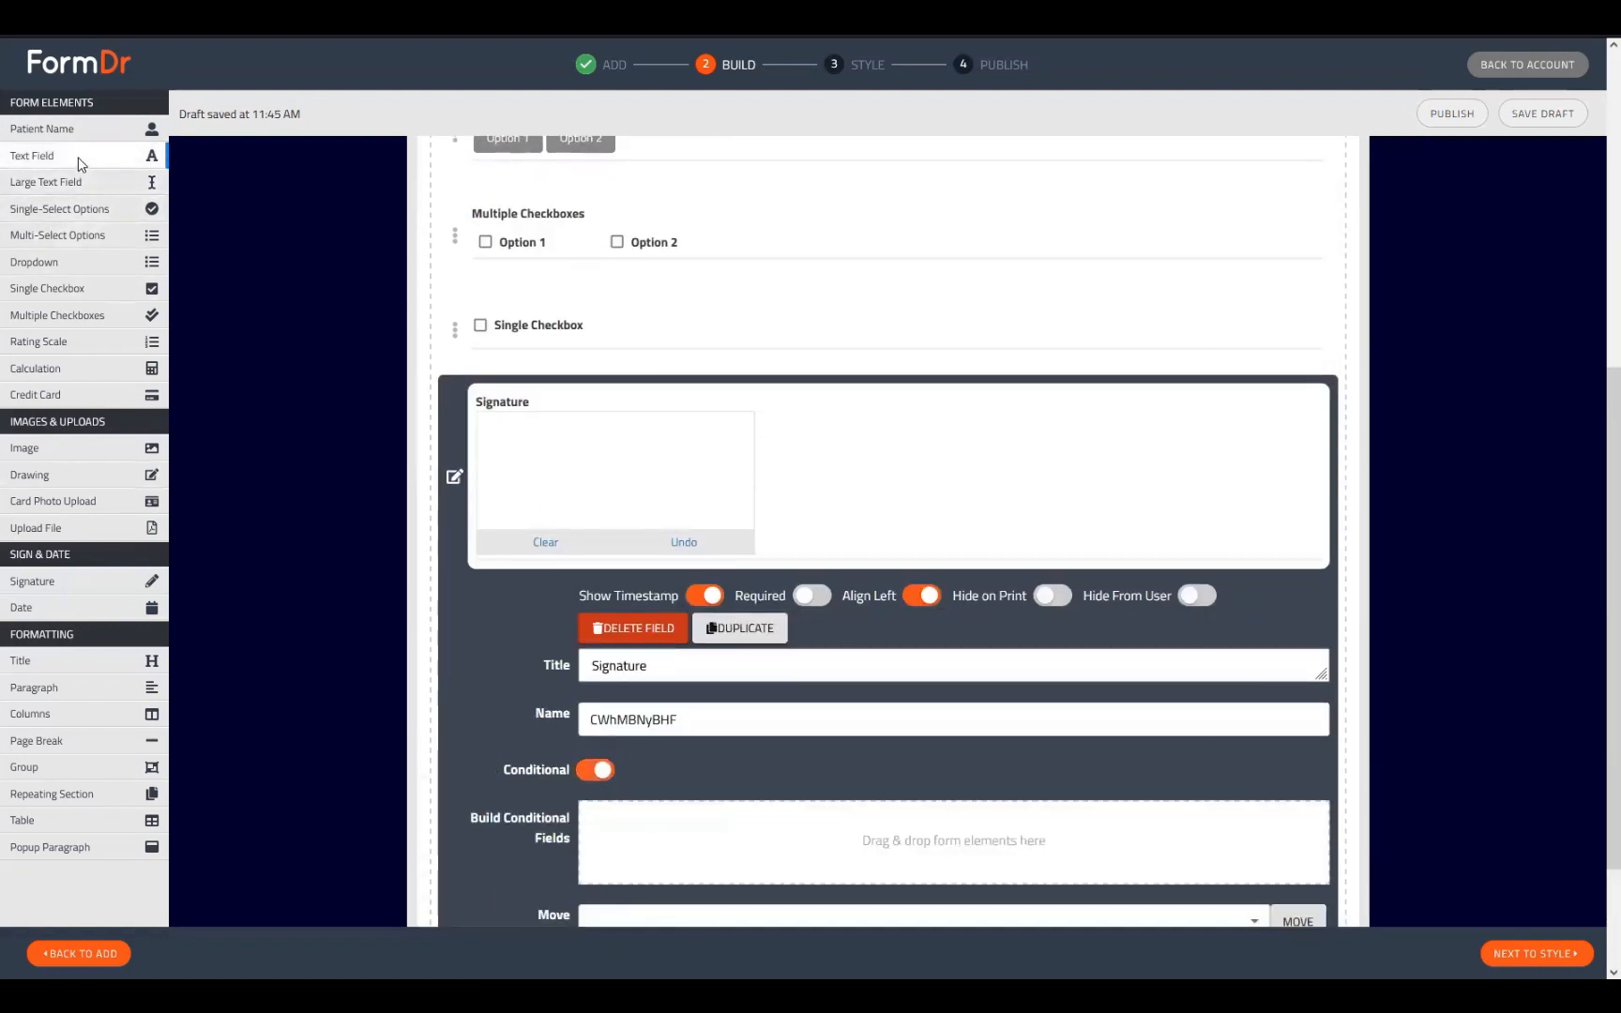
left_click_drag(79, 164, 725, 850)
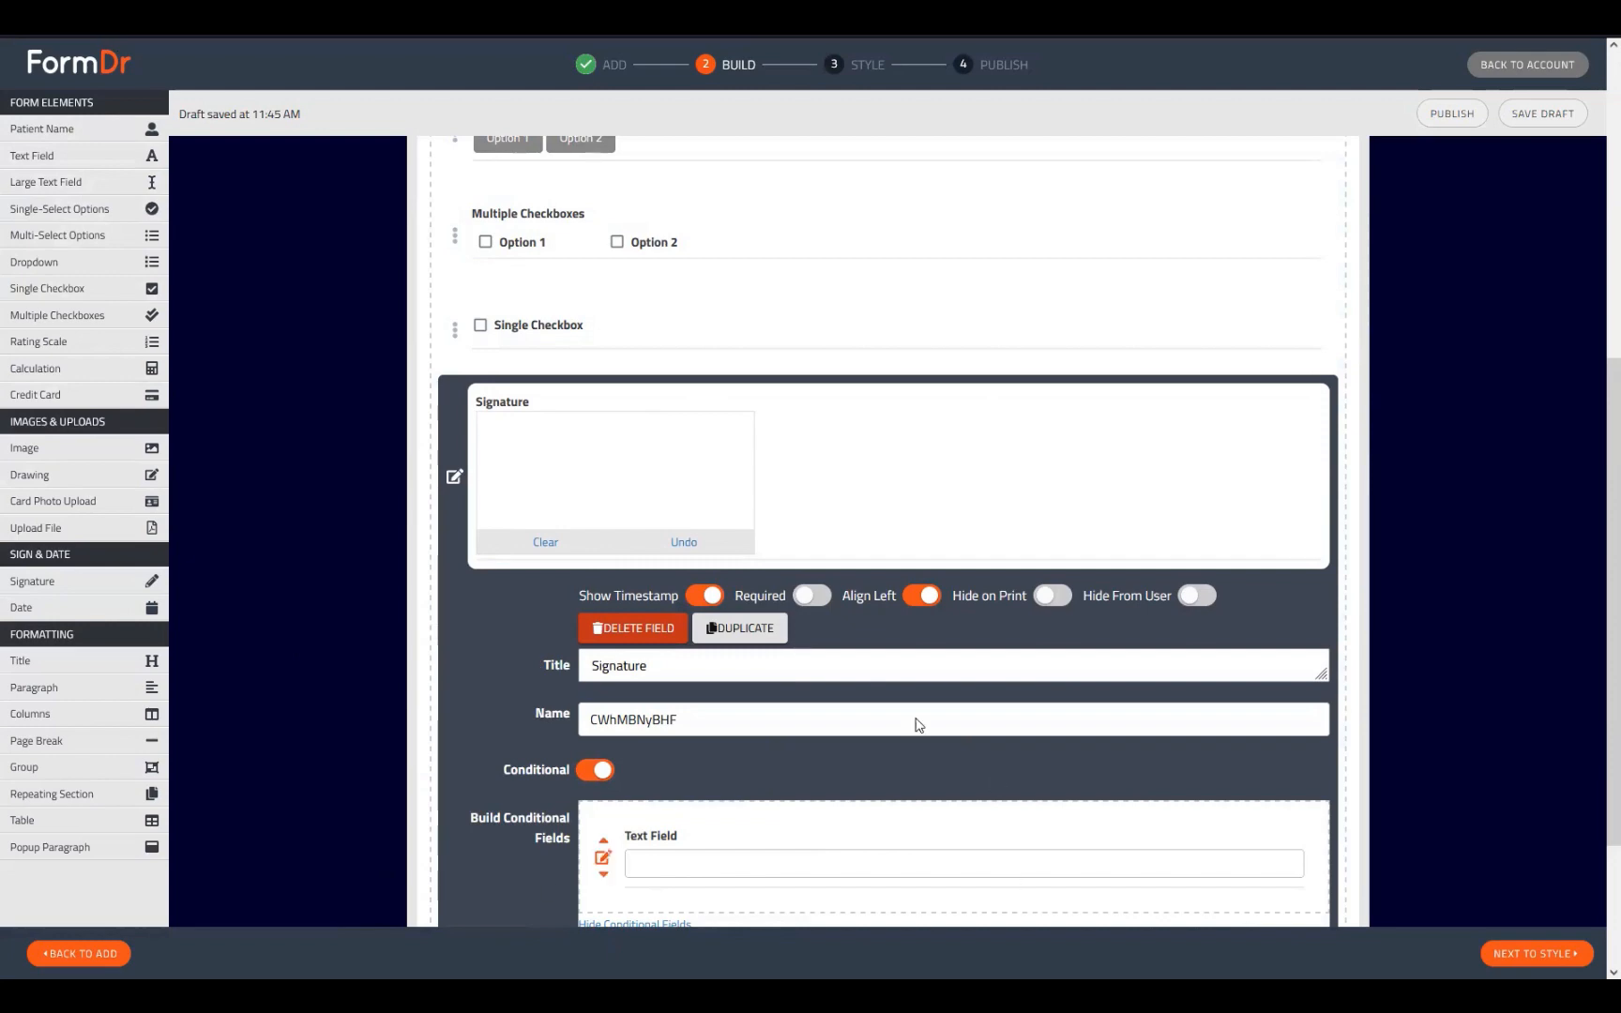
Delete the Signature field and the Single Checkbox field from the form
left_click(634, 627)
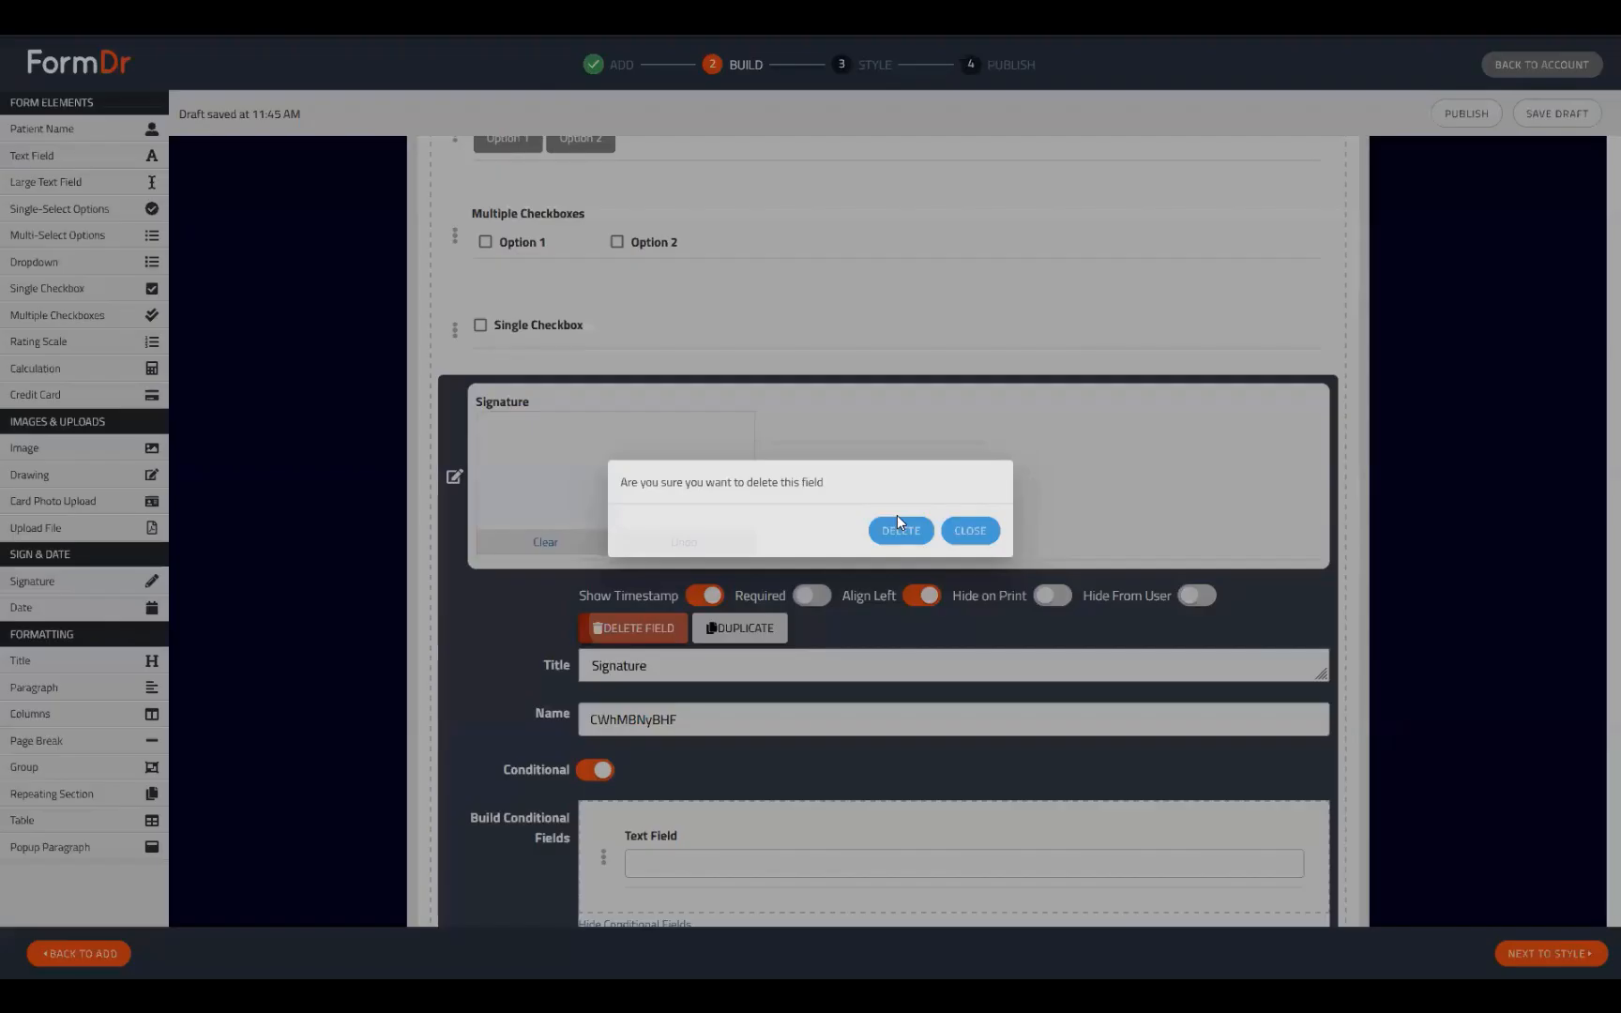
left_click(900, 528)
left_click(455, 794)
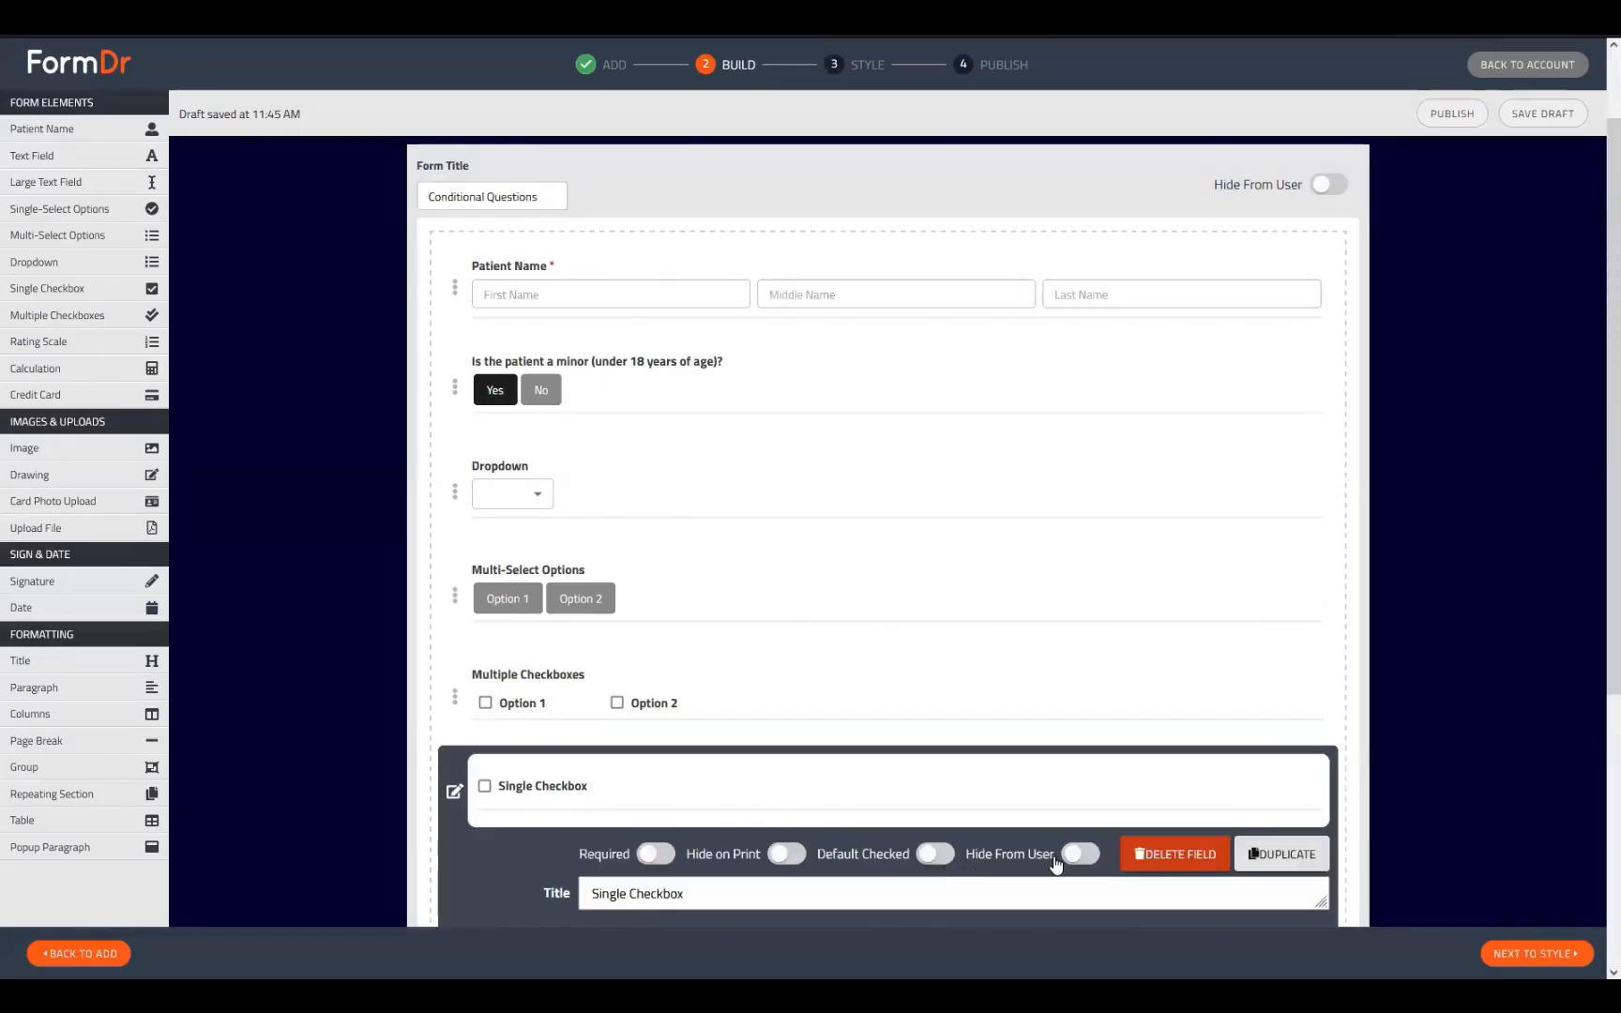
left_click(1144, 857)
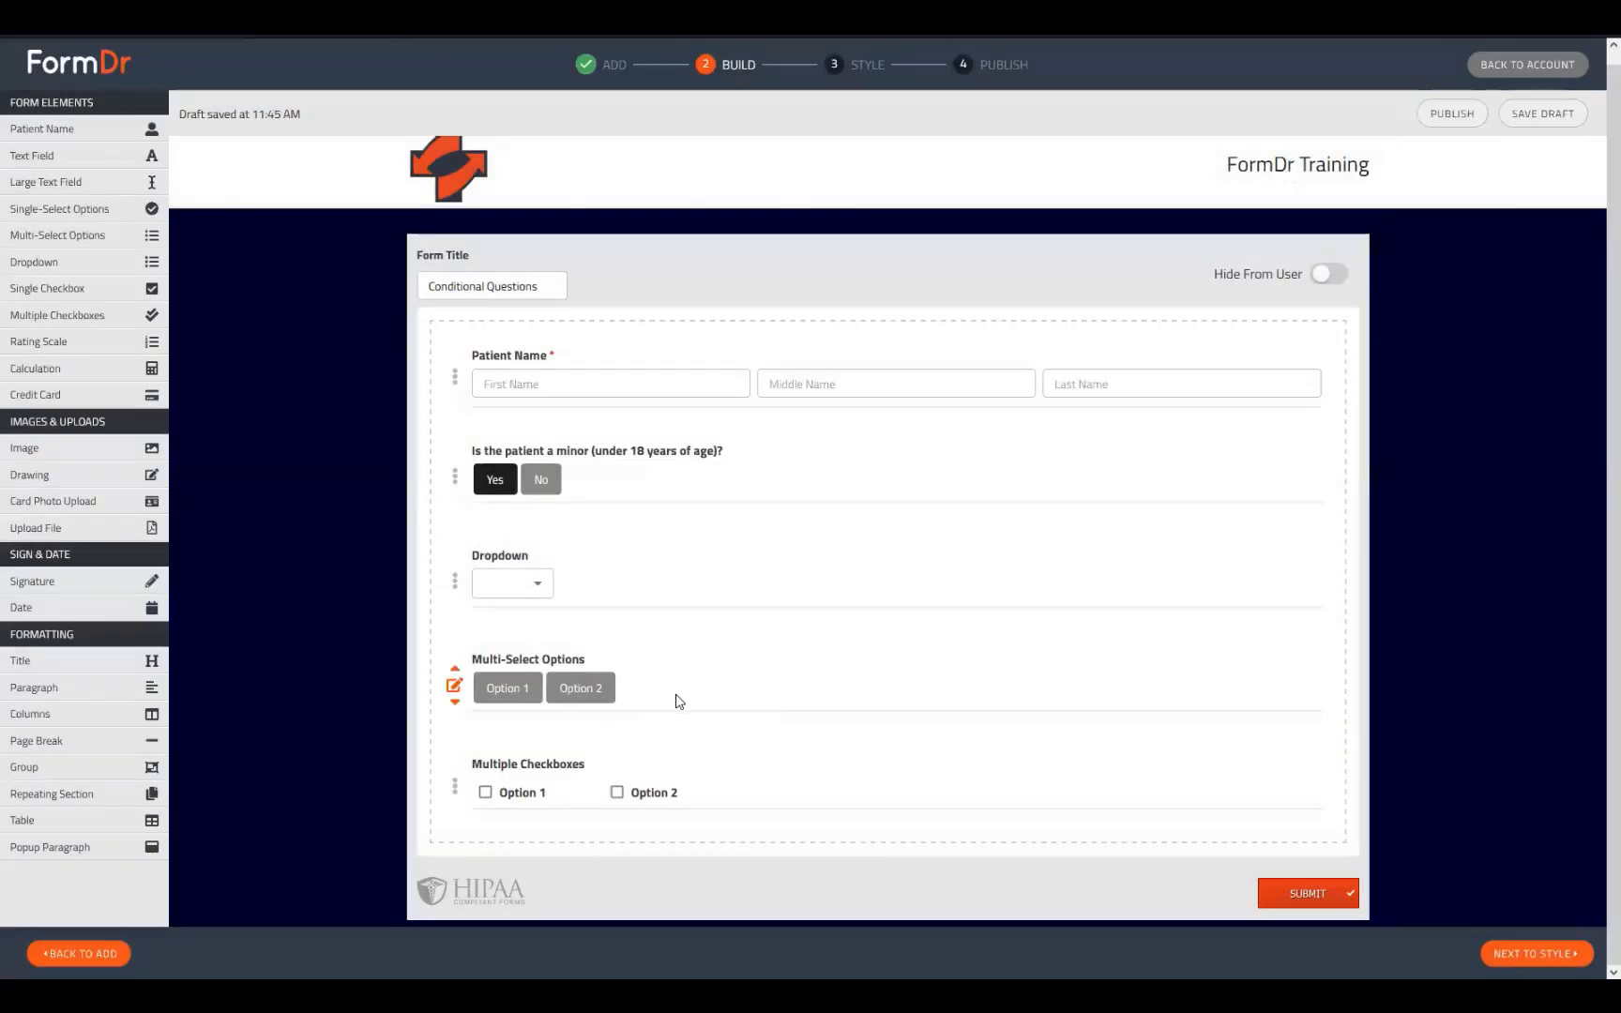
Add eight more options to the Multi-Select Options field, giving it ten, and close its settings
left_click(527, 689)
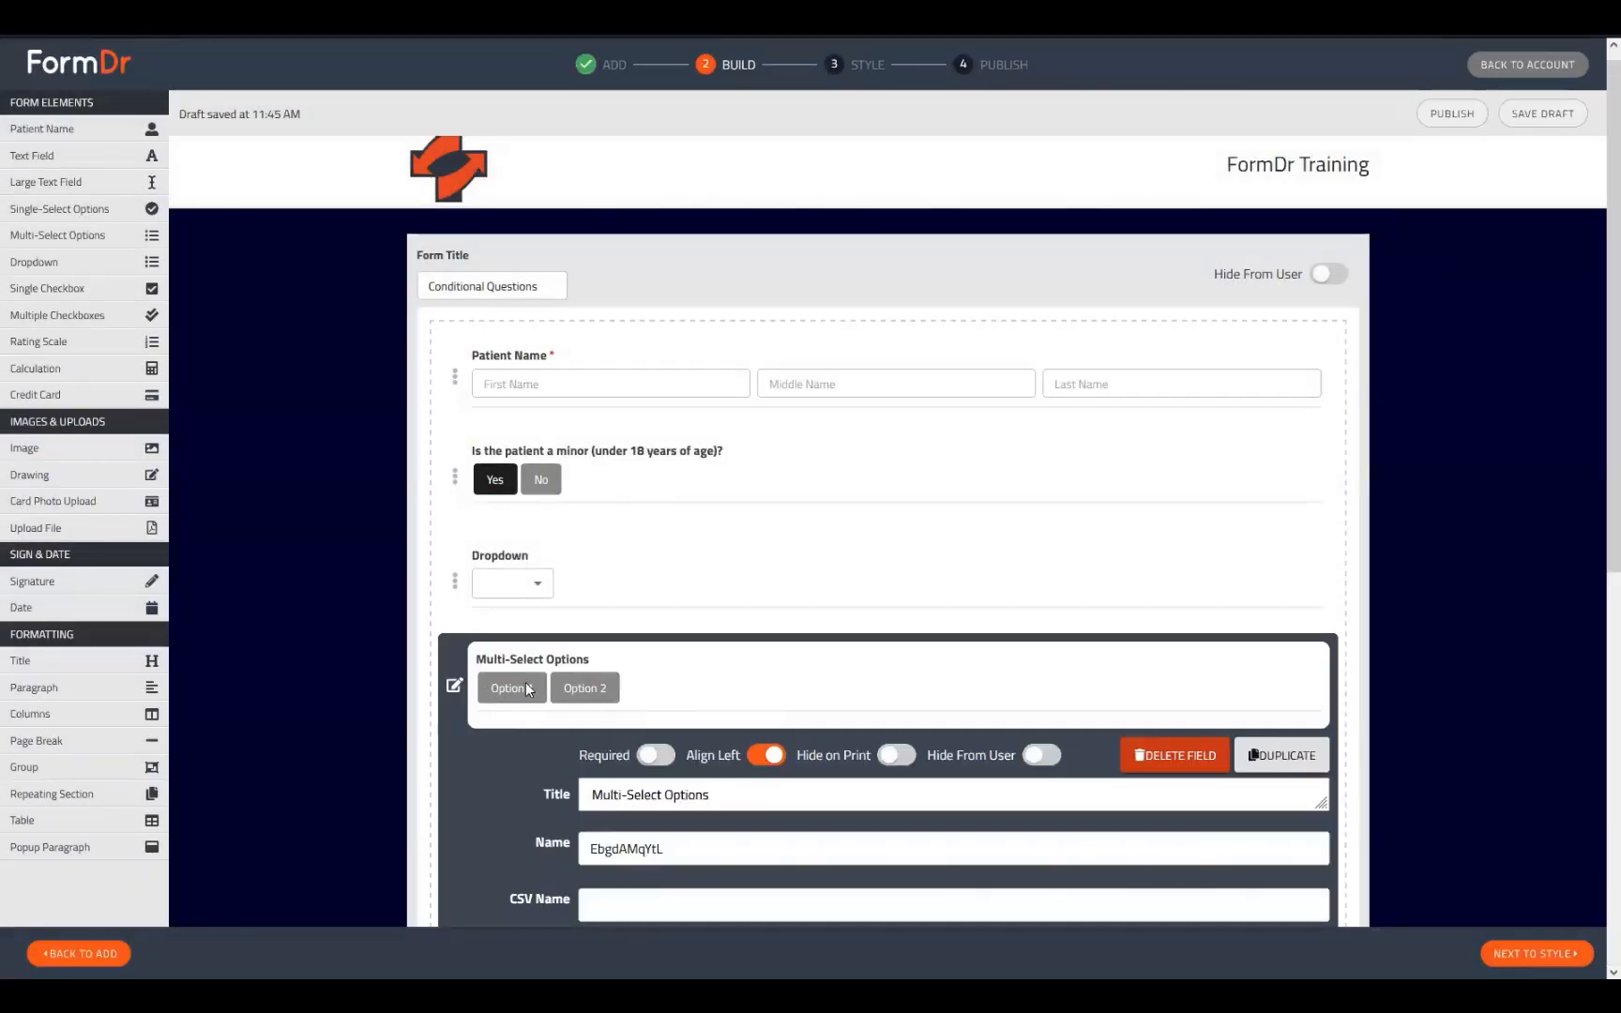
scroll(526, 689, "down", 4)
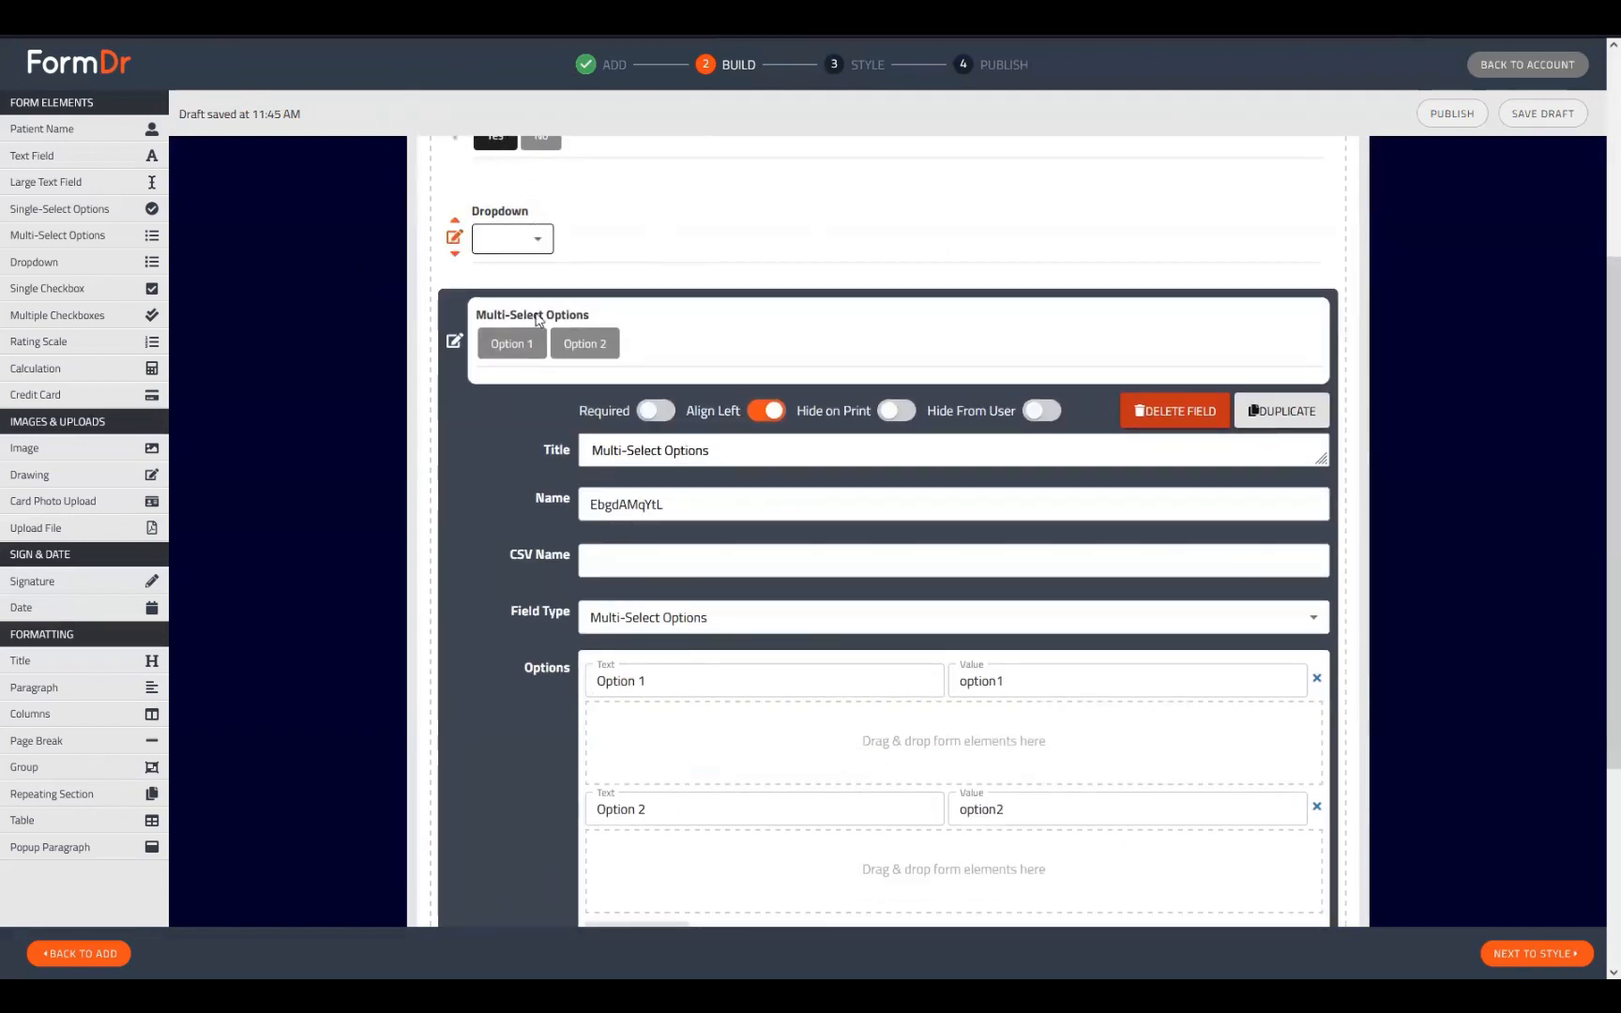
scroll(537, 321, "down", 2)
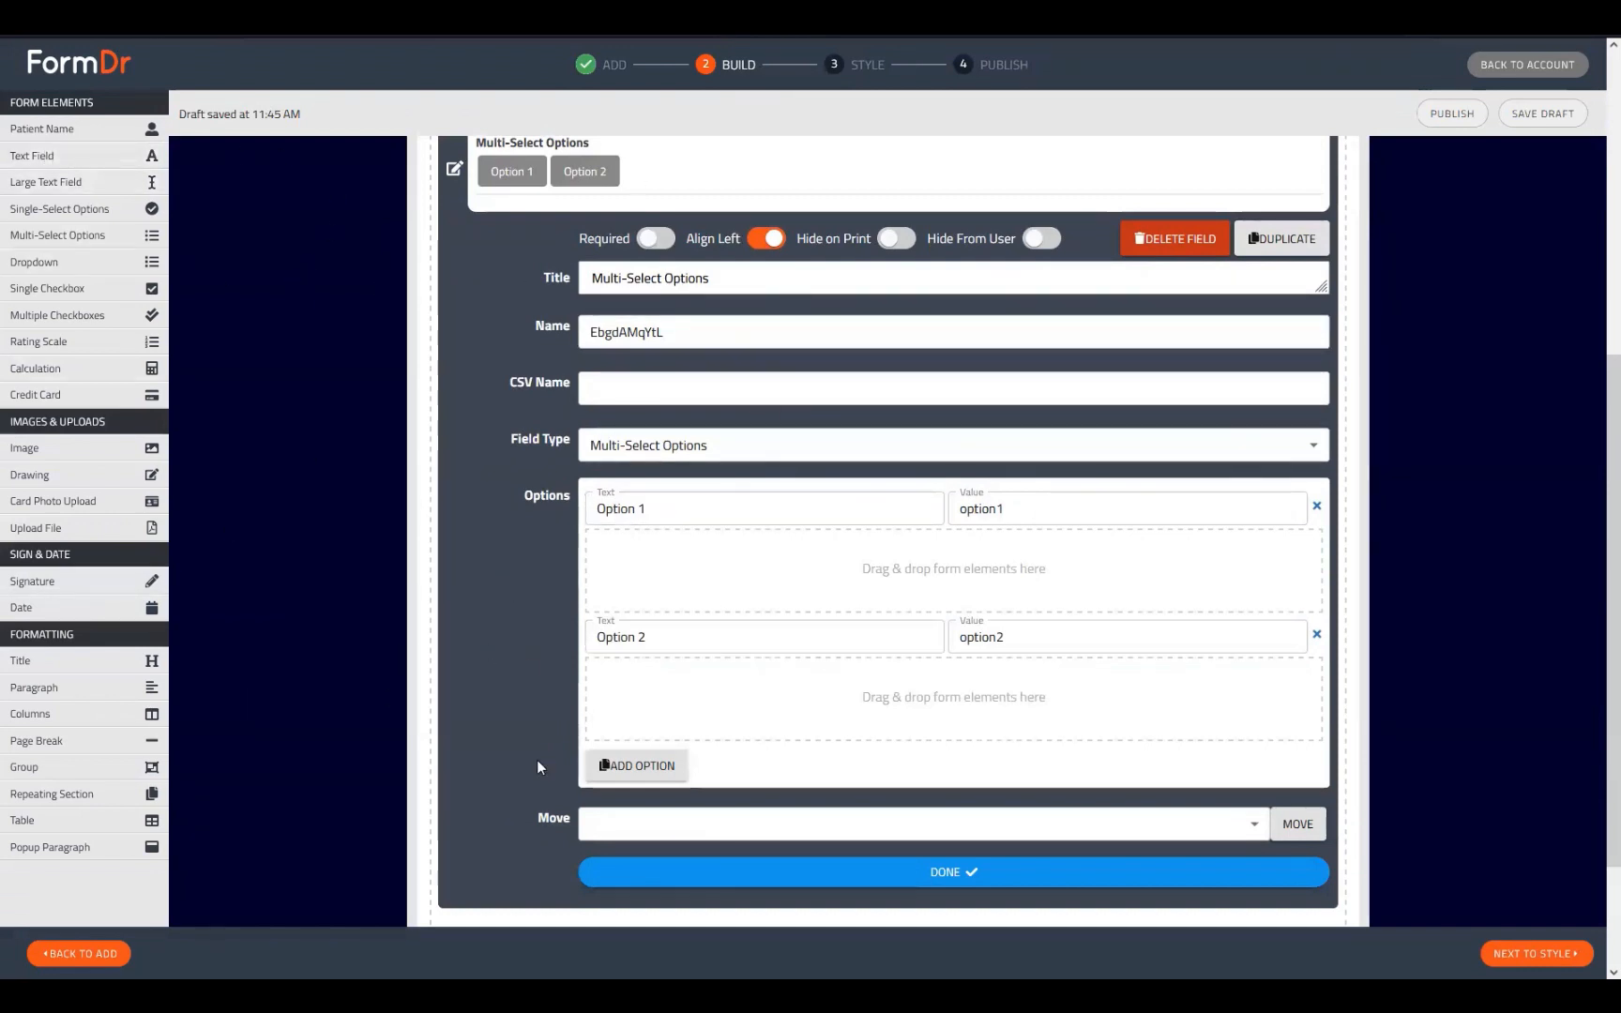
left_click(663, 765)
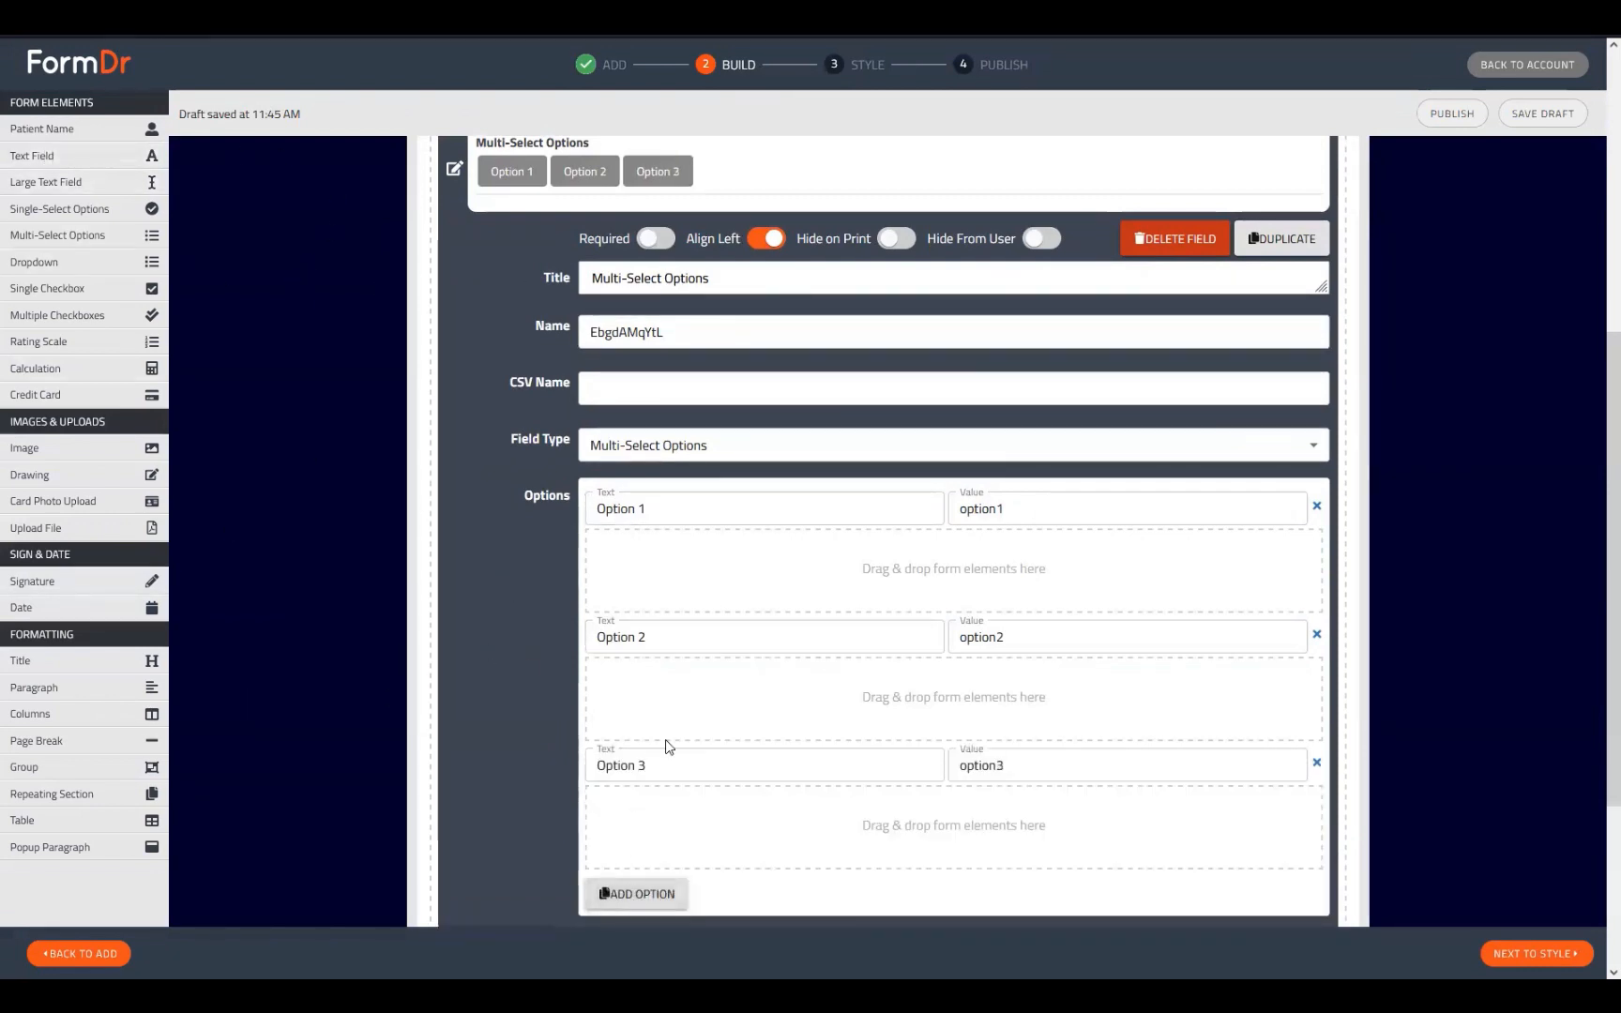
scroll(665, 741, "down", 2)
left_click(658, 725)
scroll(659, 745, "down", 2)
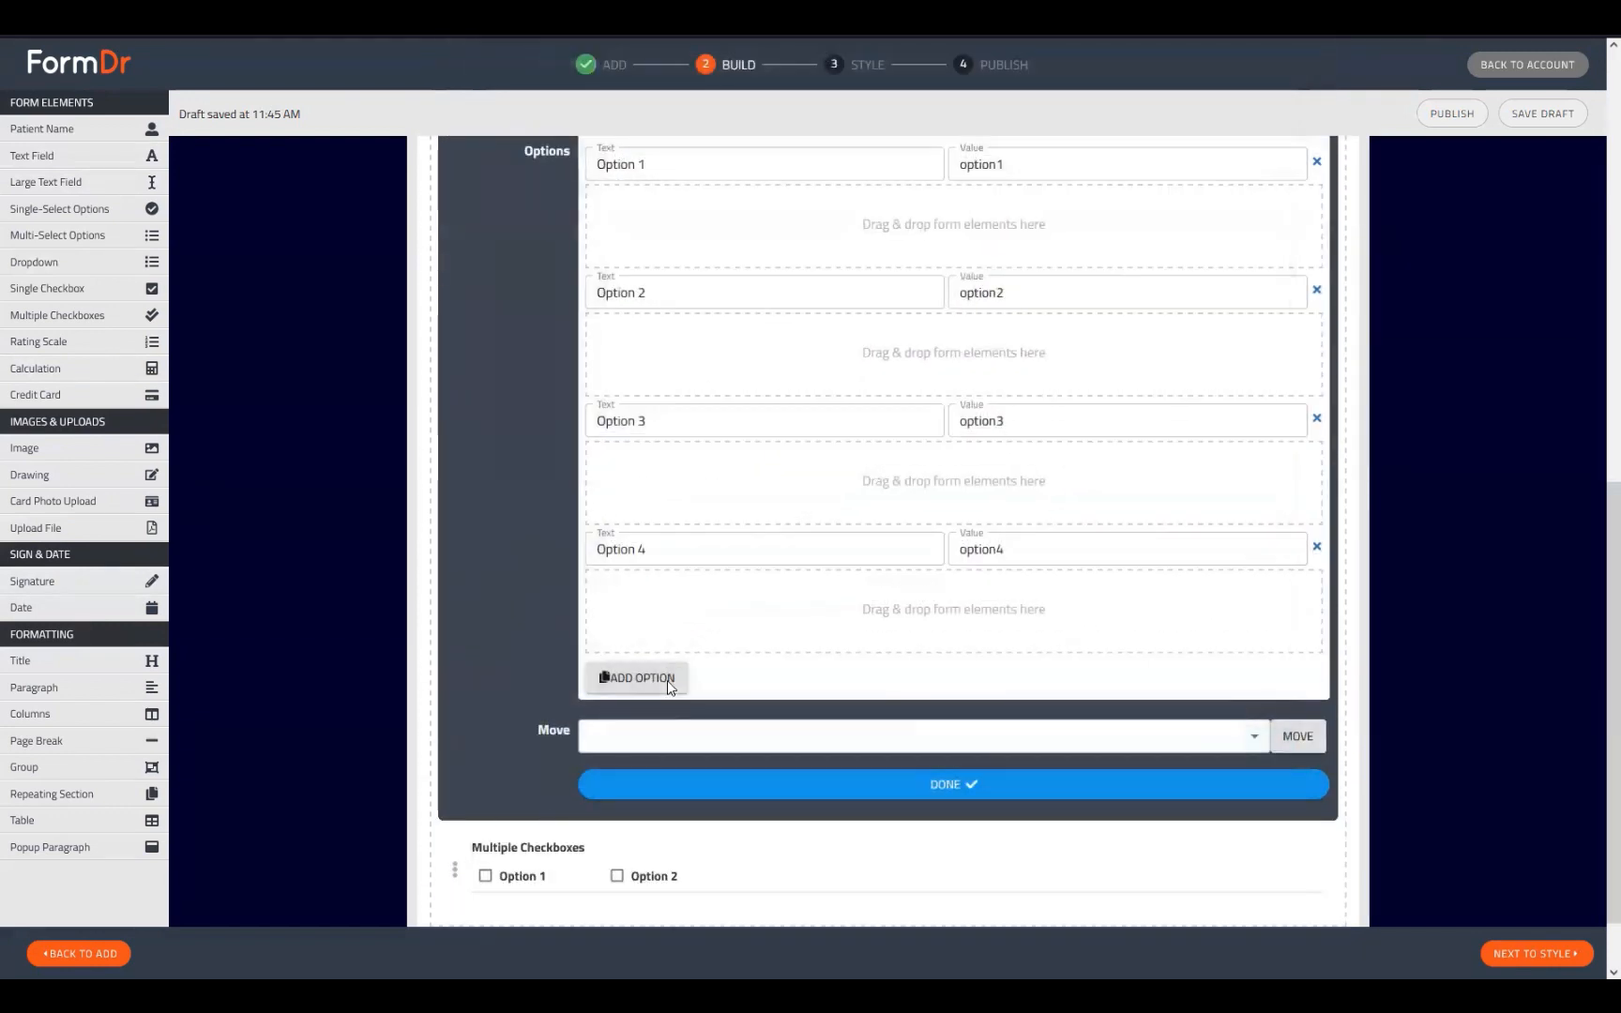
left_click(667, 680)
left_click(641, 803)
scroll(662, 807, "down", 2)
left_click(665, 763)
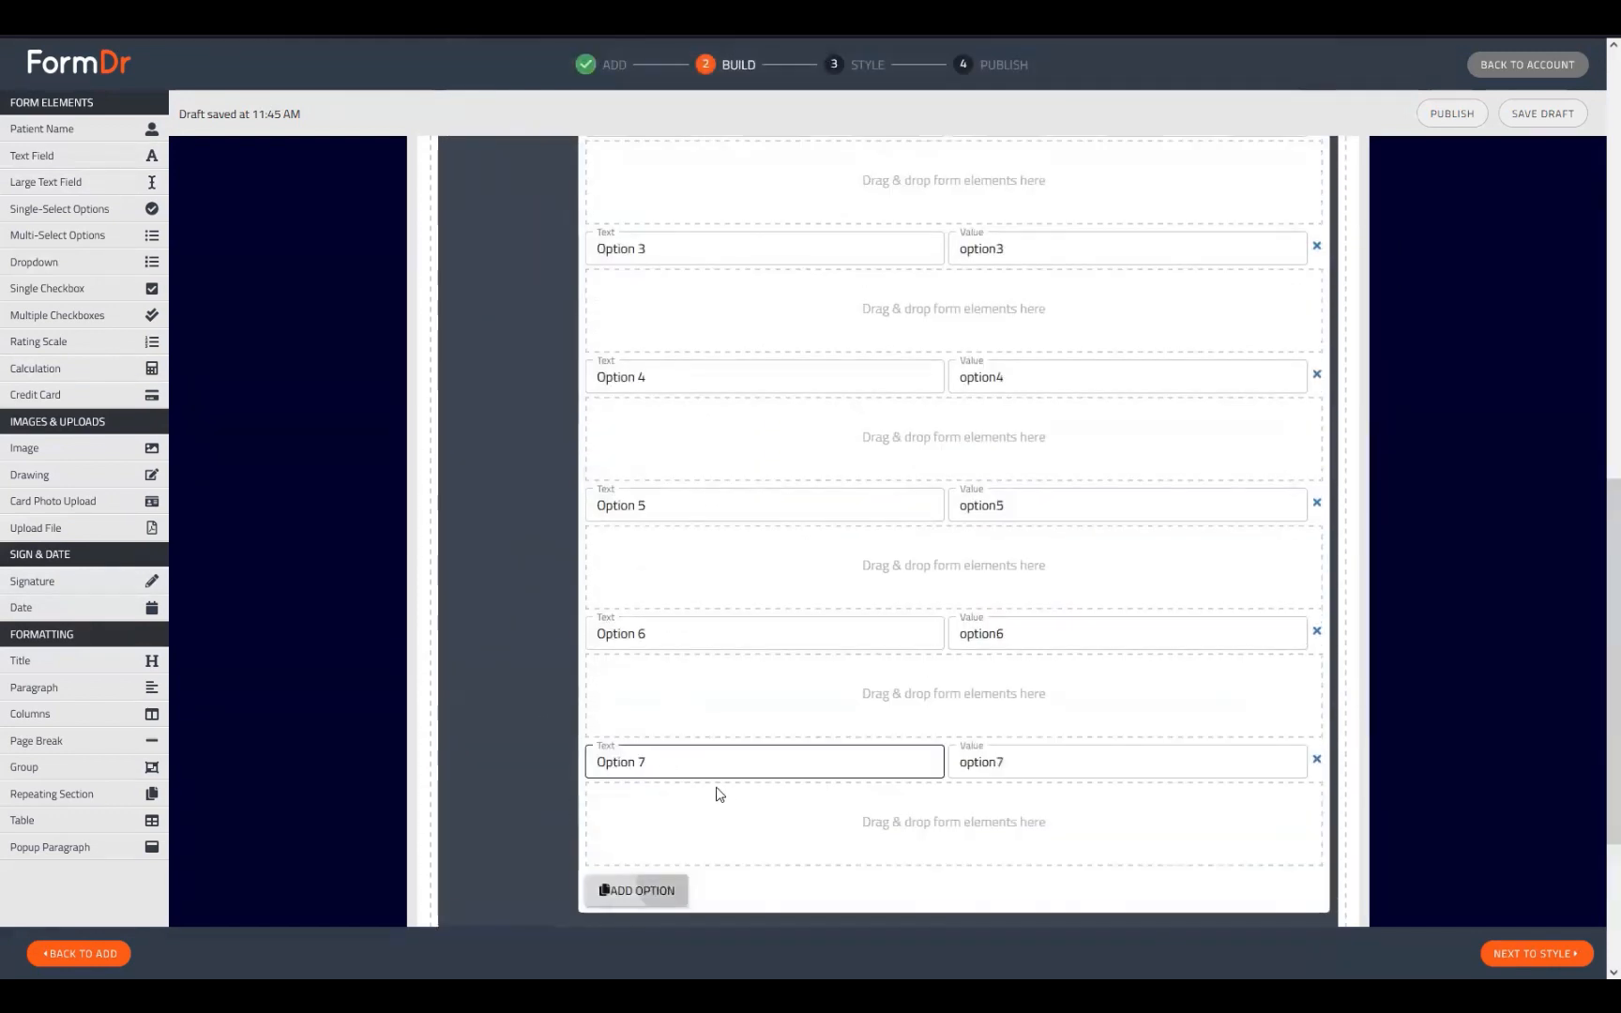
scroll(720, 794, "down", 2)
left_click(657, 717)
scroll(684, 767, "down", 2)
left_click(658, 673)
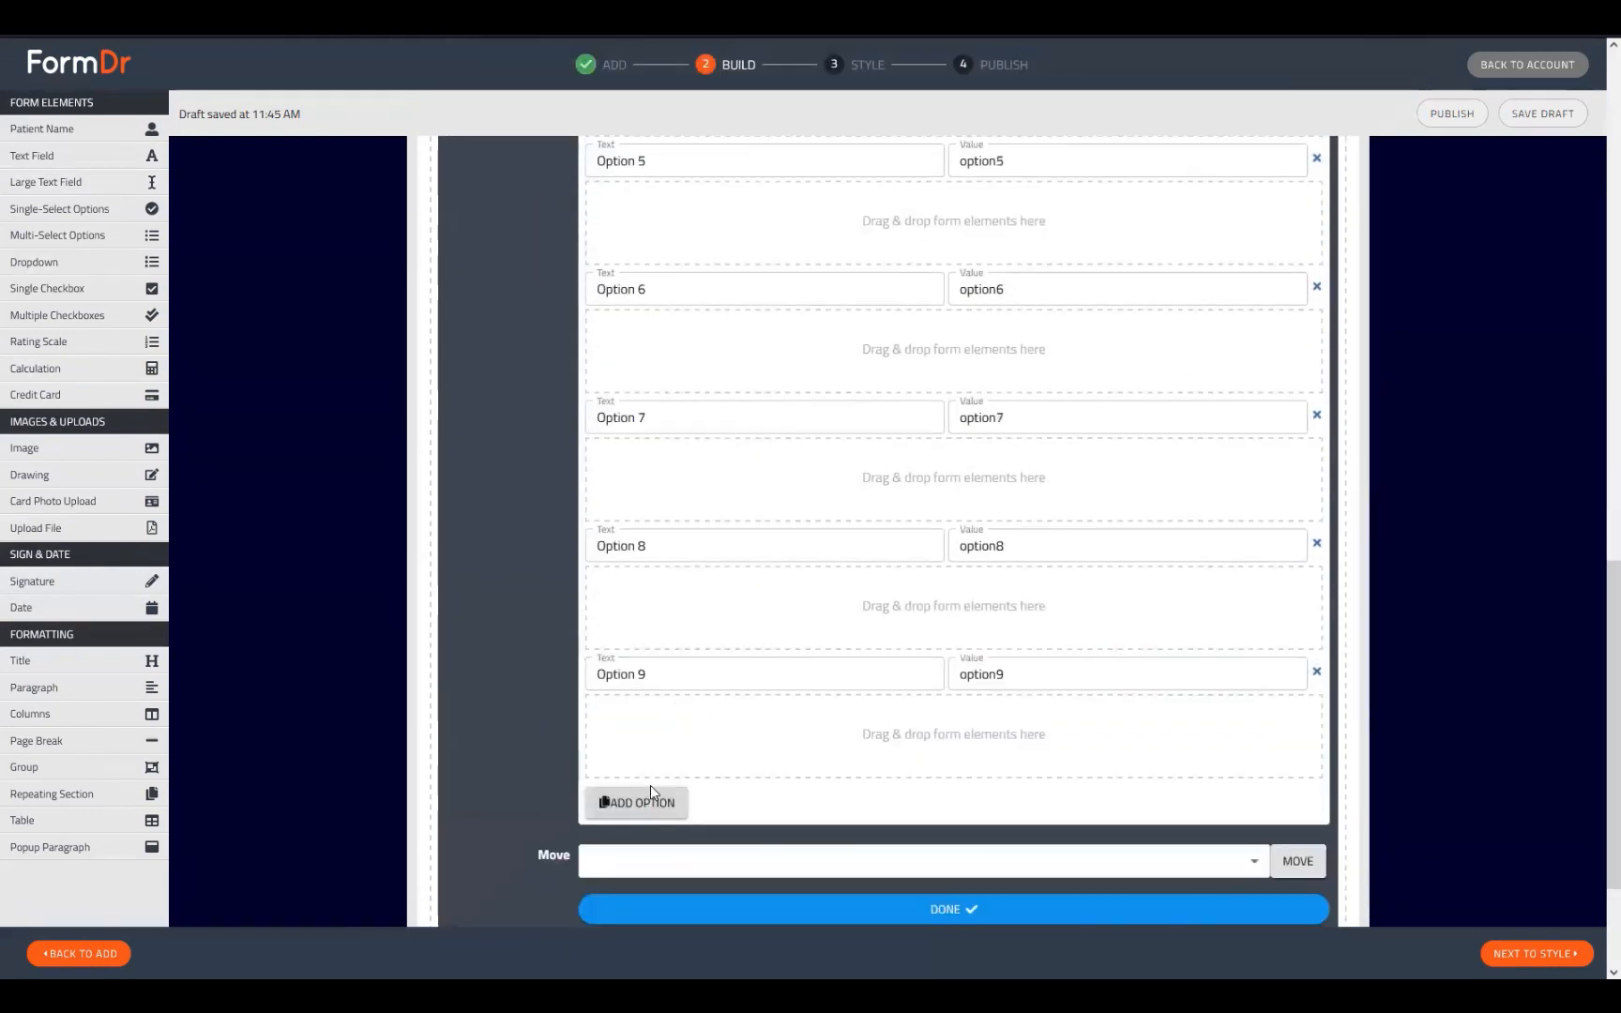
left_click(650, 789)
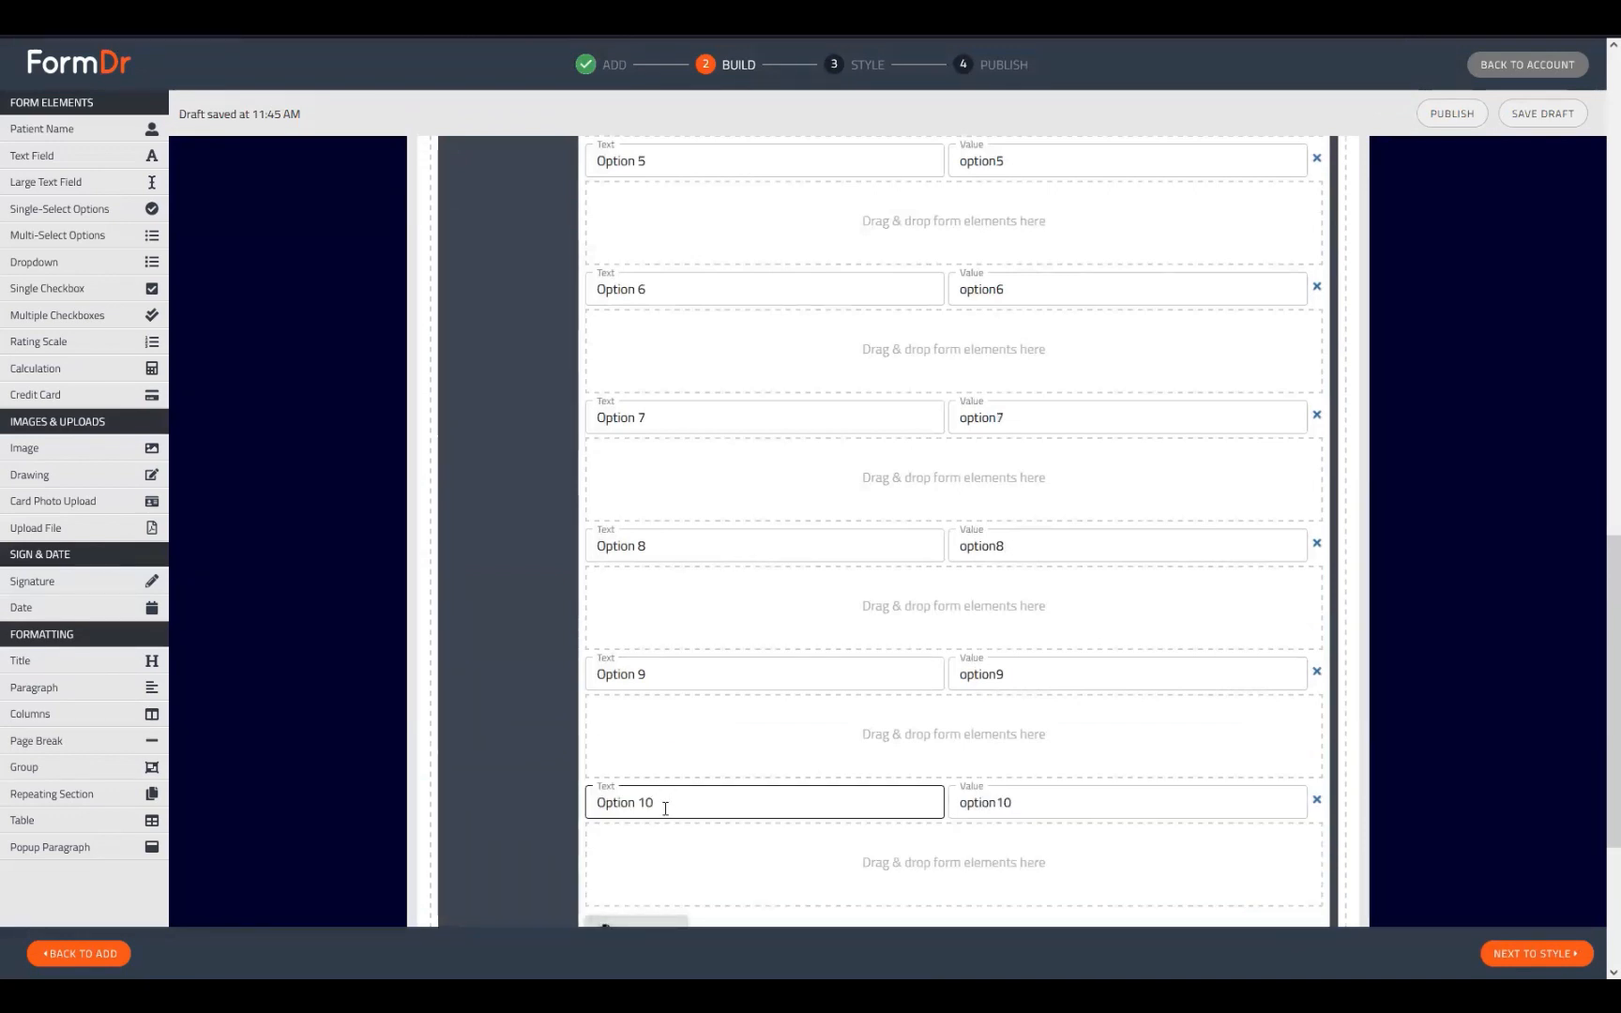
scroll(678, 869, "down", 3)
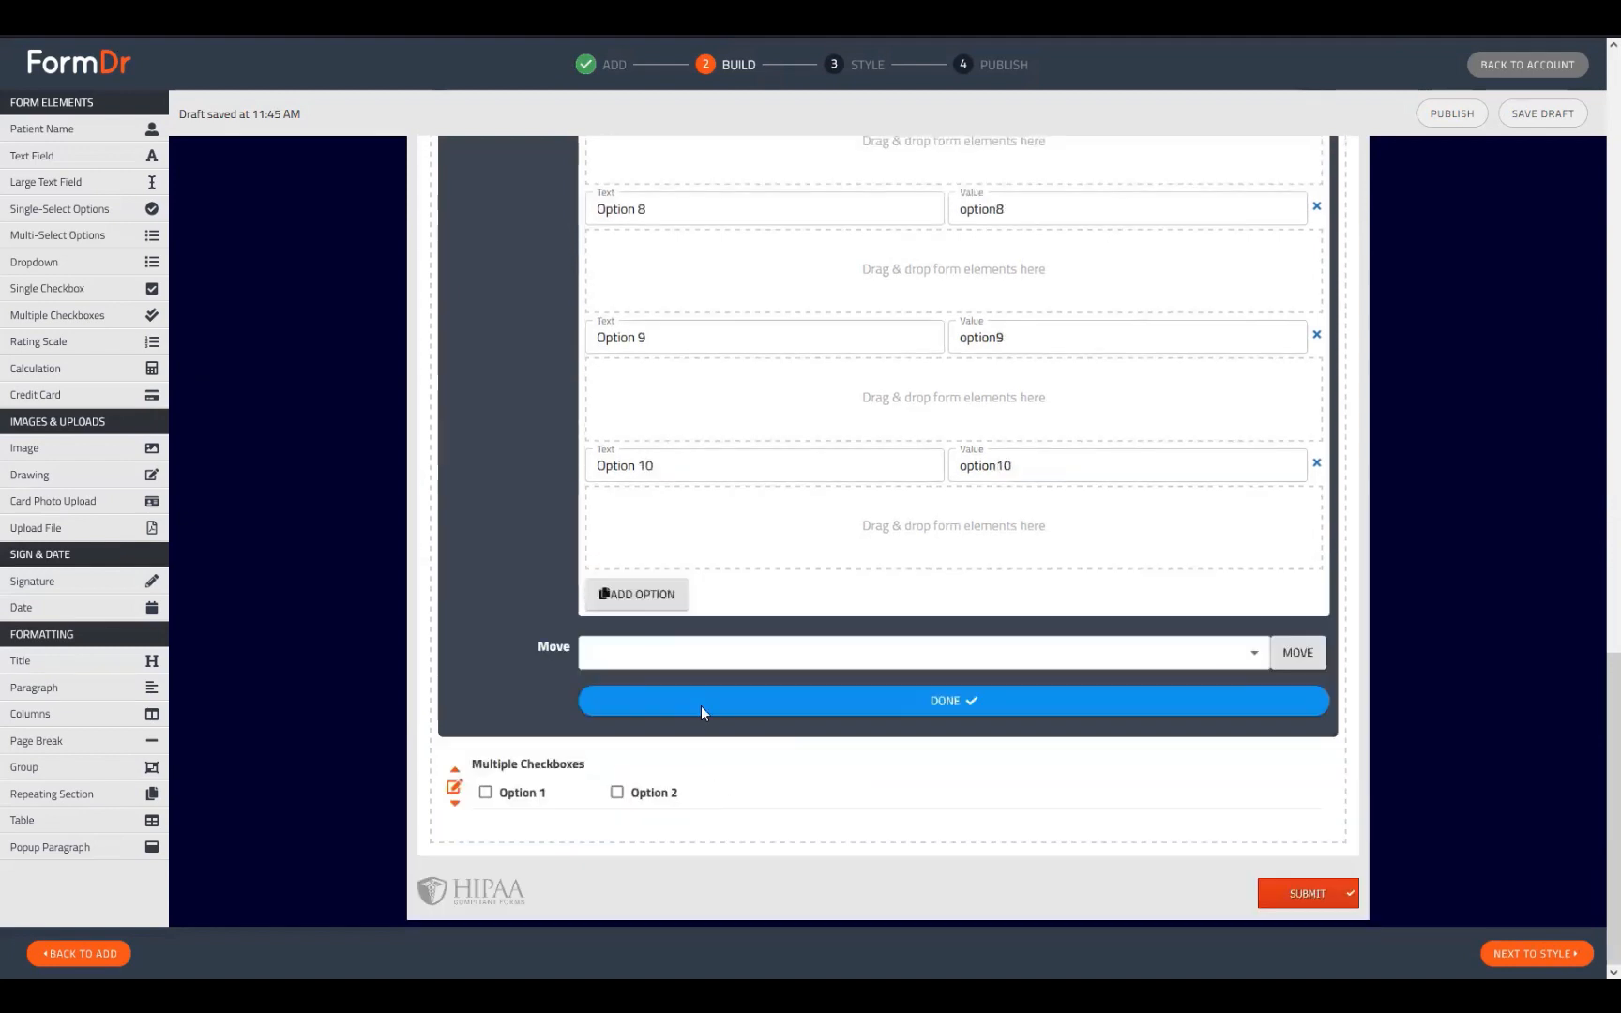
left_click(771, 701)
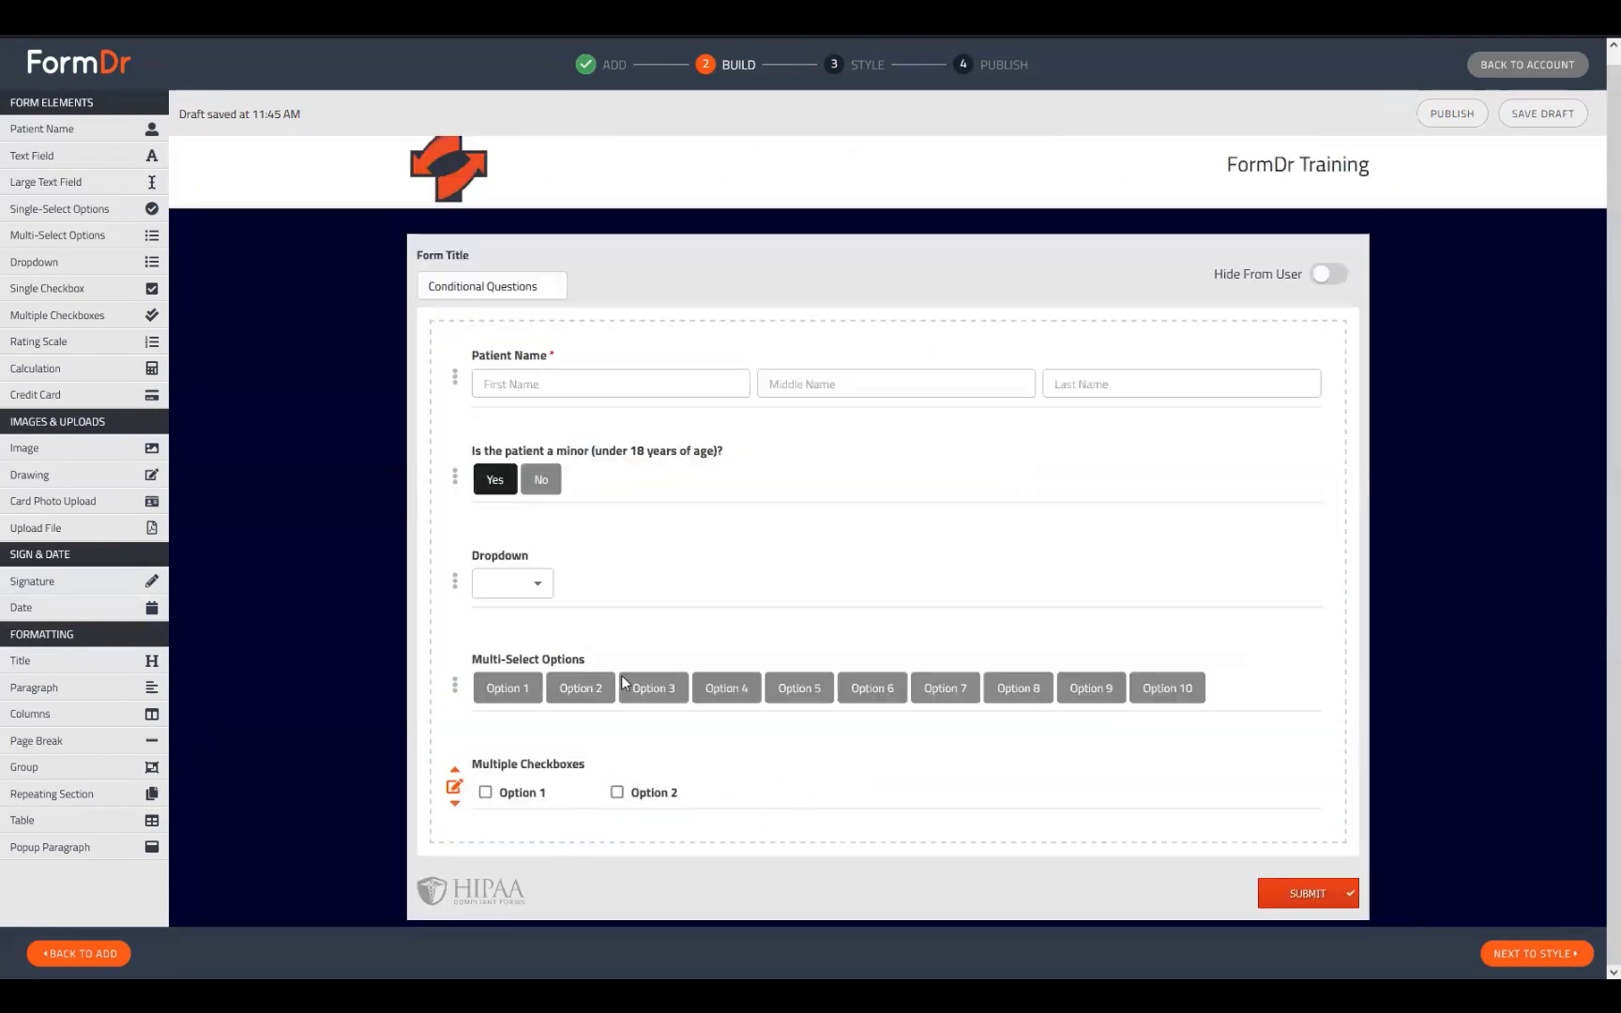
Add eight more options to the Multiple Checkboxes field, giving it ten, and close its settings
left_click(454, 786)
scroll(657, 657, "down", 5)
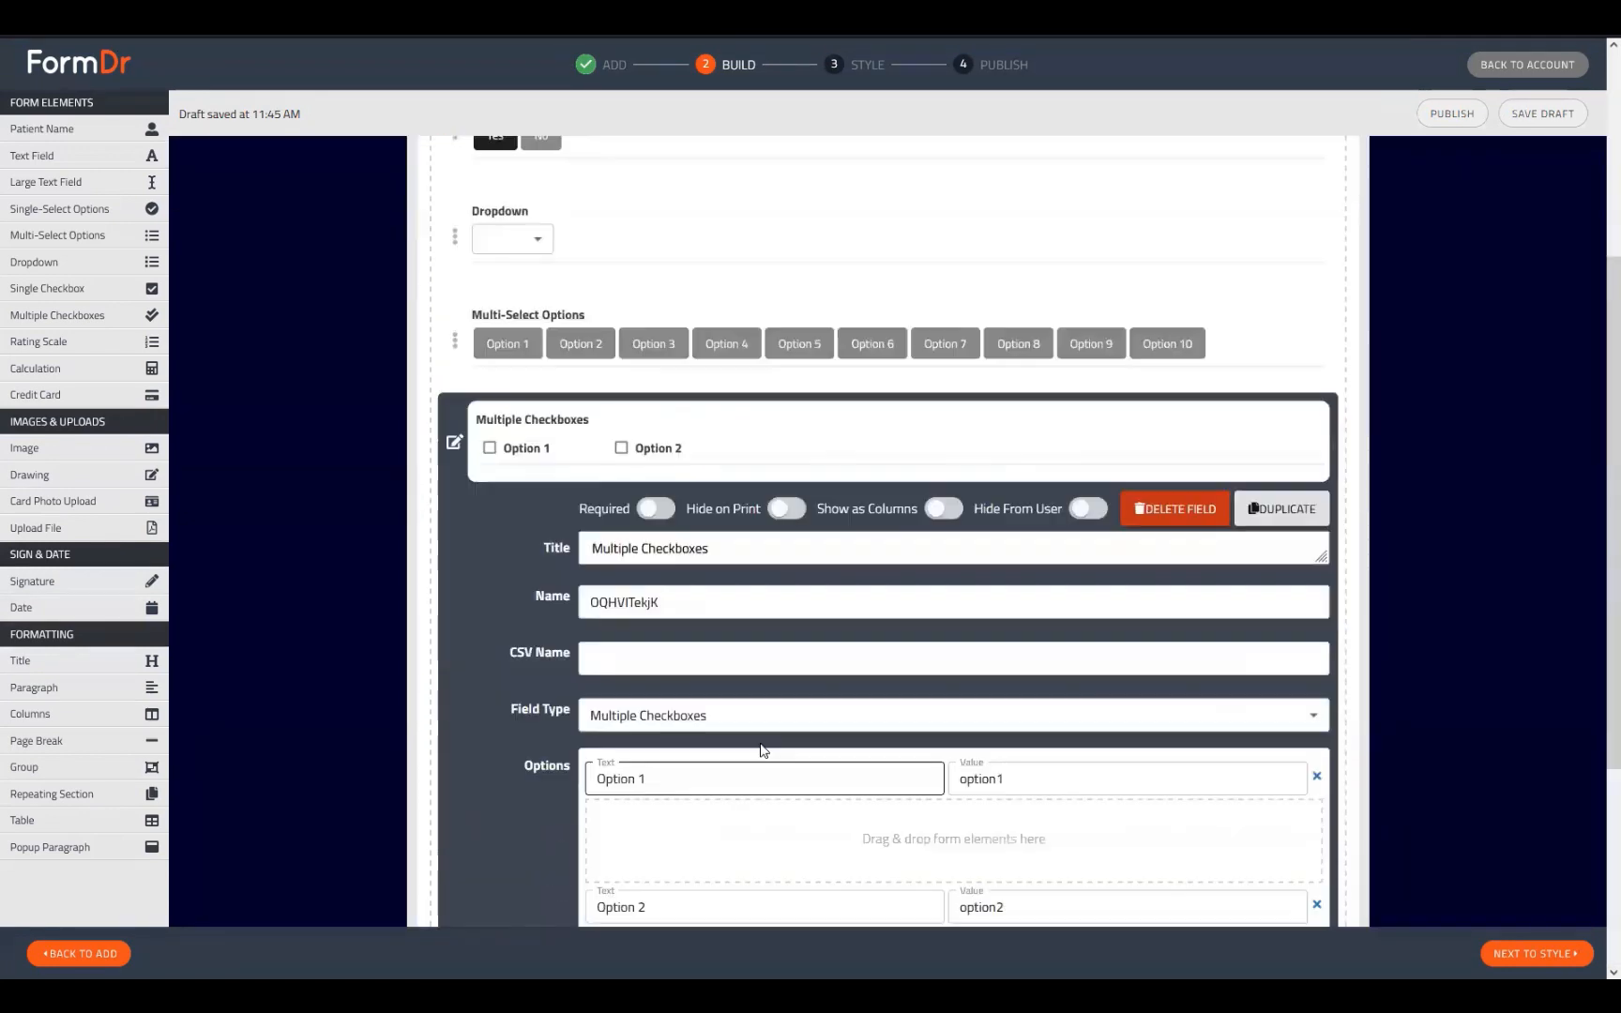
left_click(647, 695)
scroll(635, 740, "down", 2)
left_click(636, 693)
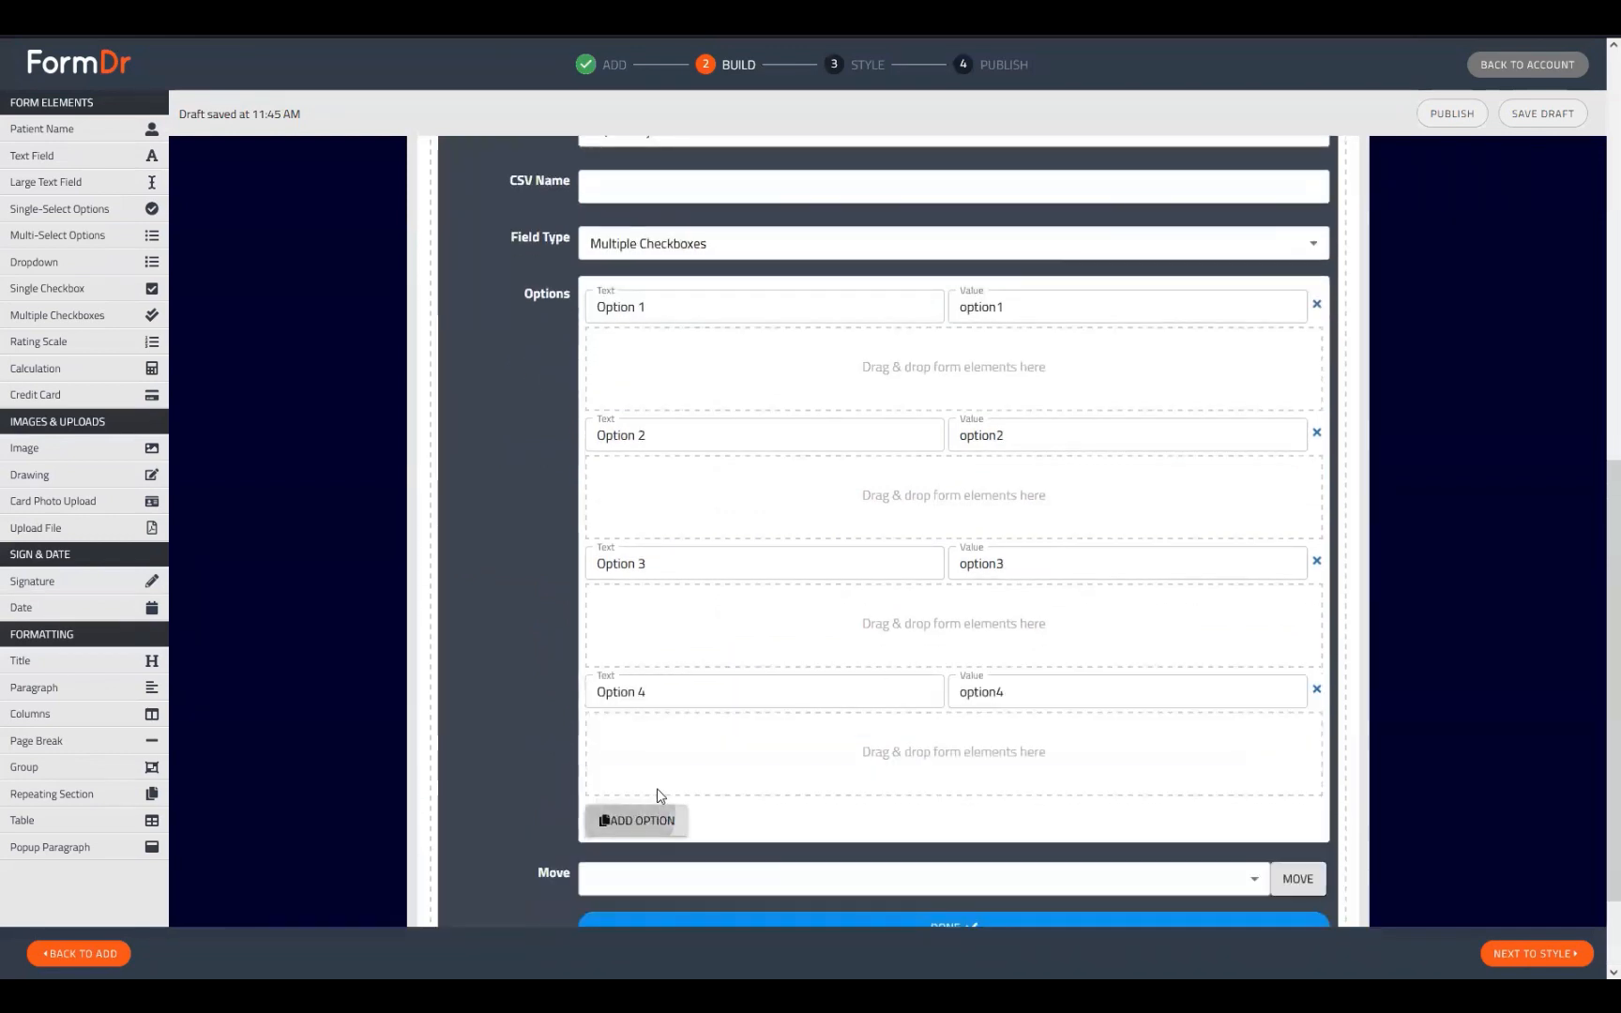
left_click(647, 821)
scroll(643, 770, "down", 3)
left_click(646, 692)
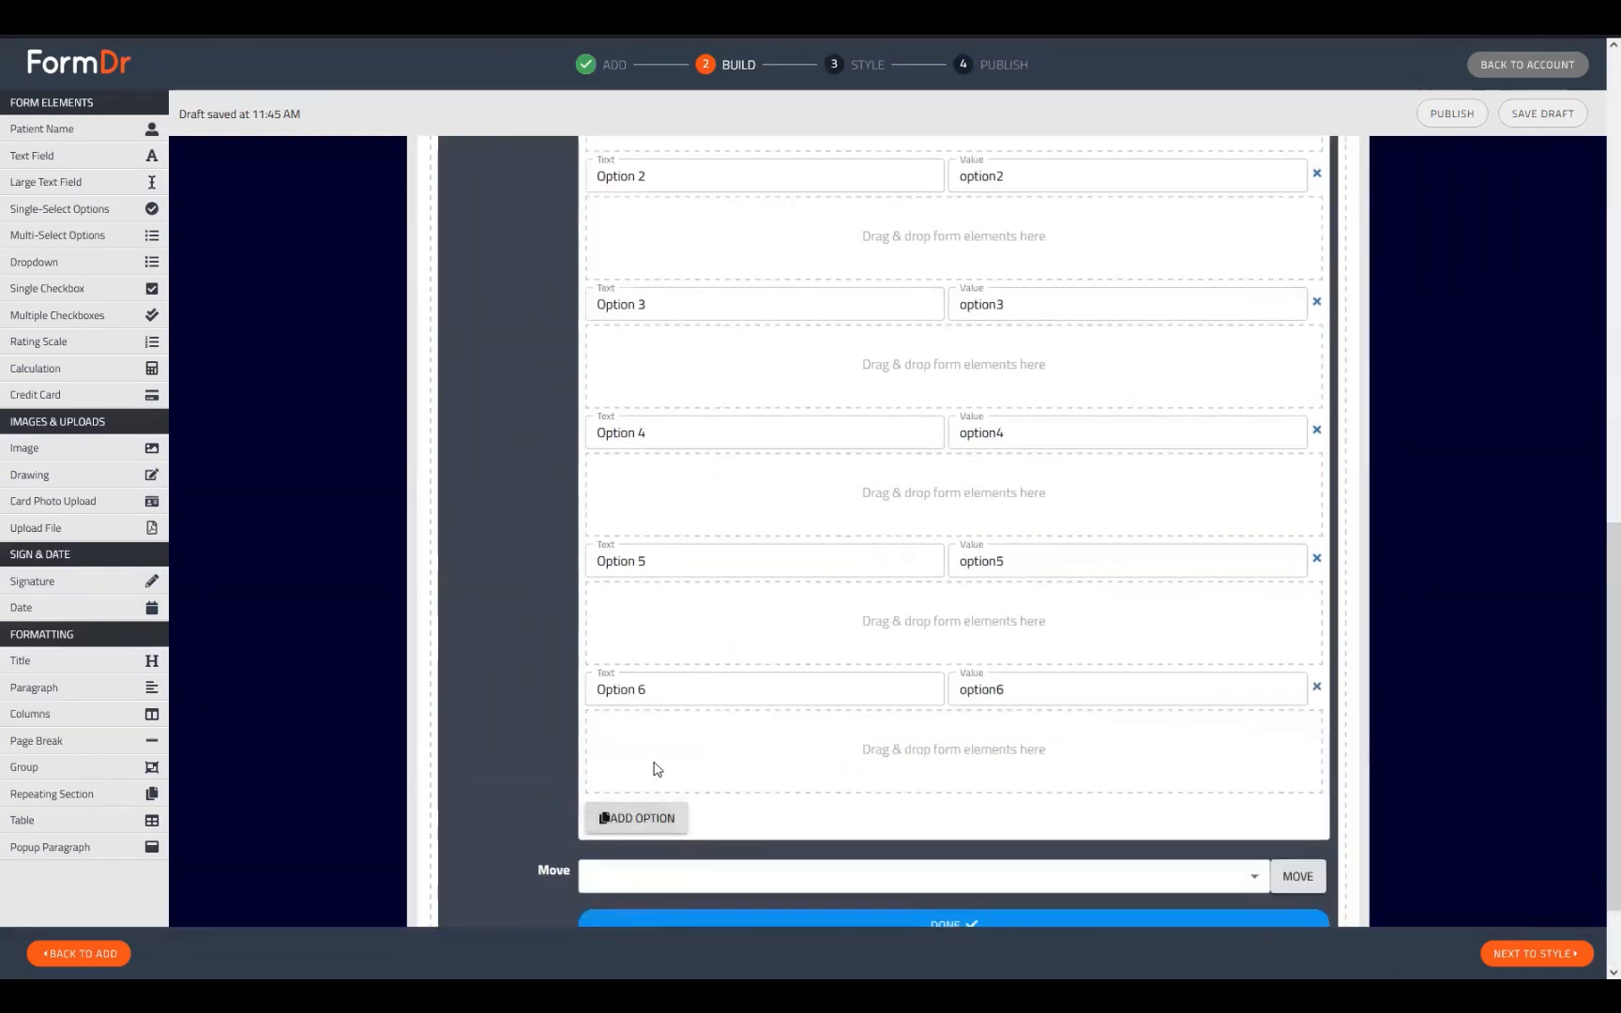
scroll(651, 768, "down", 2)
left_click(651, 693)
scroll(651, 705, "down", 1)
left_click(652, 691)
scroll(638, 713, "down", 1)
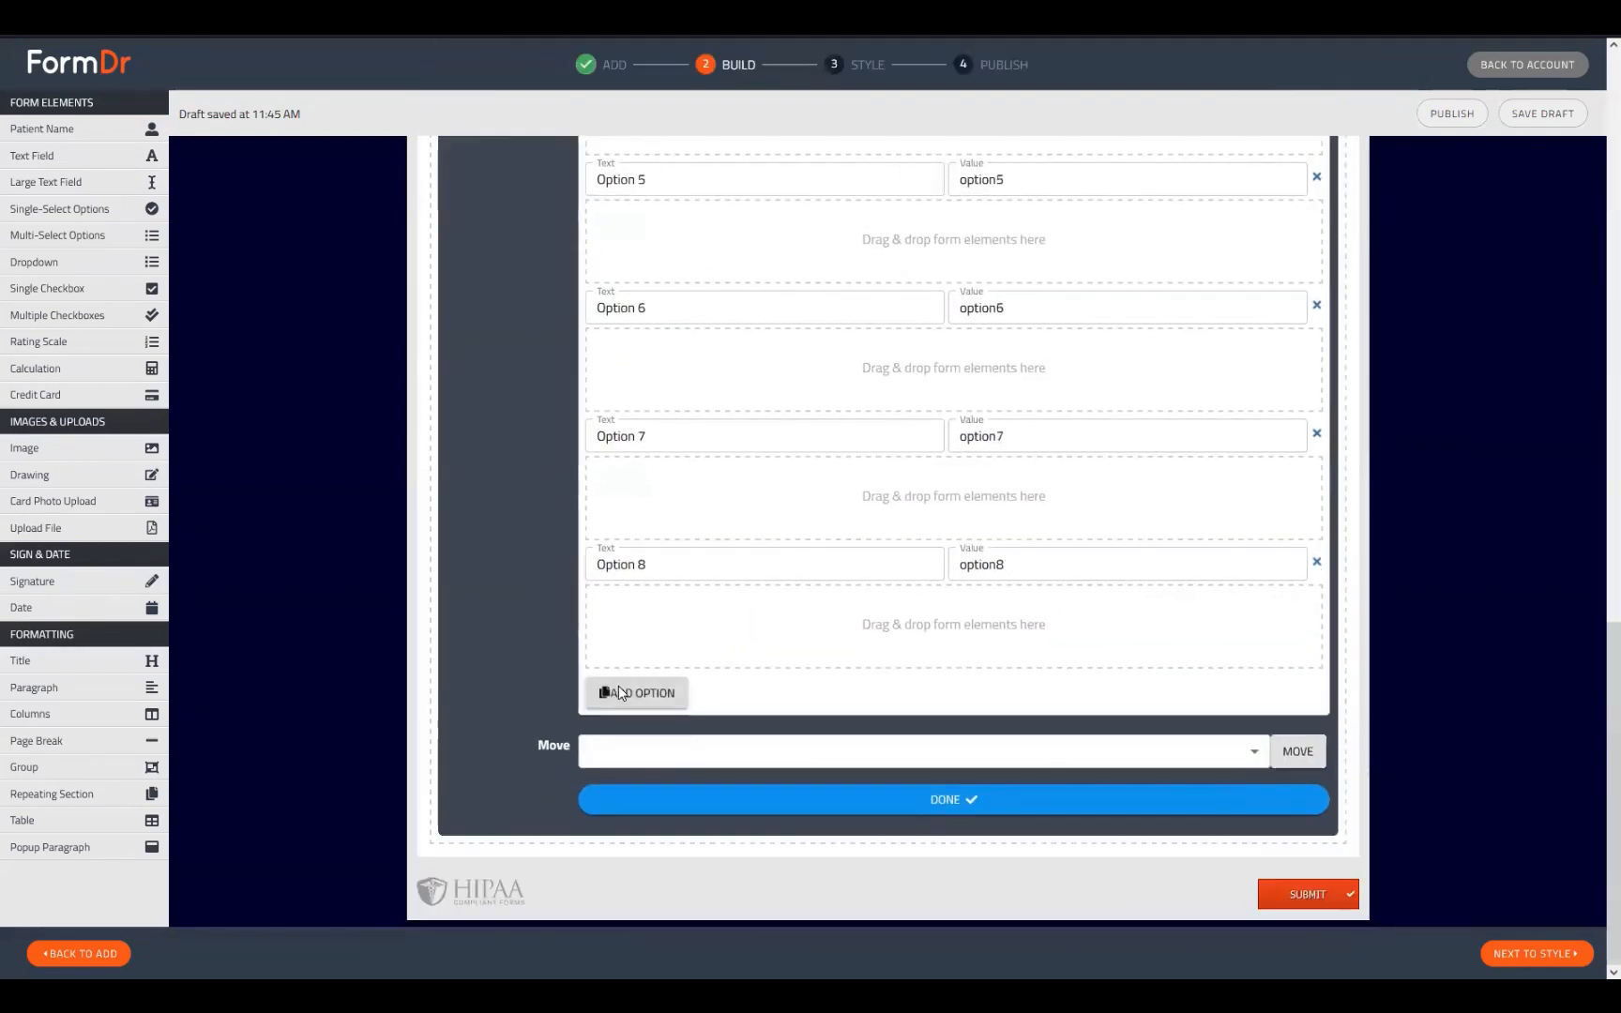
left_click(619, 691)
left_click(657, 821)
scroll(922, 767, "up", 10)
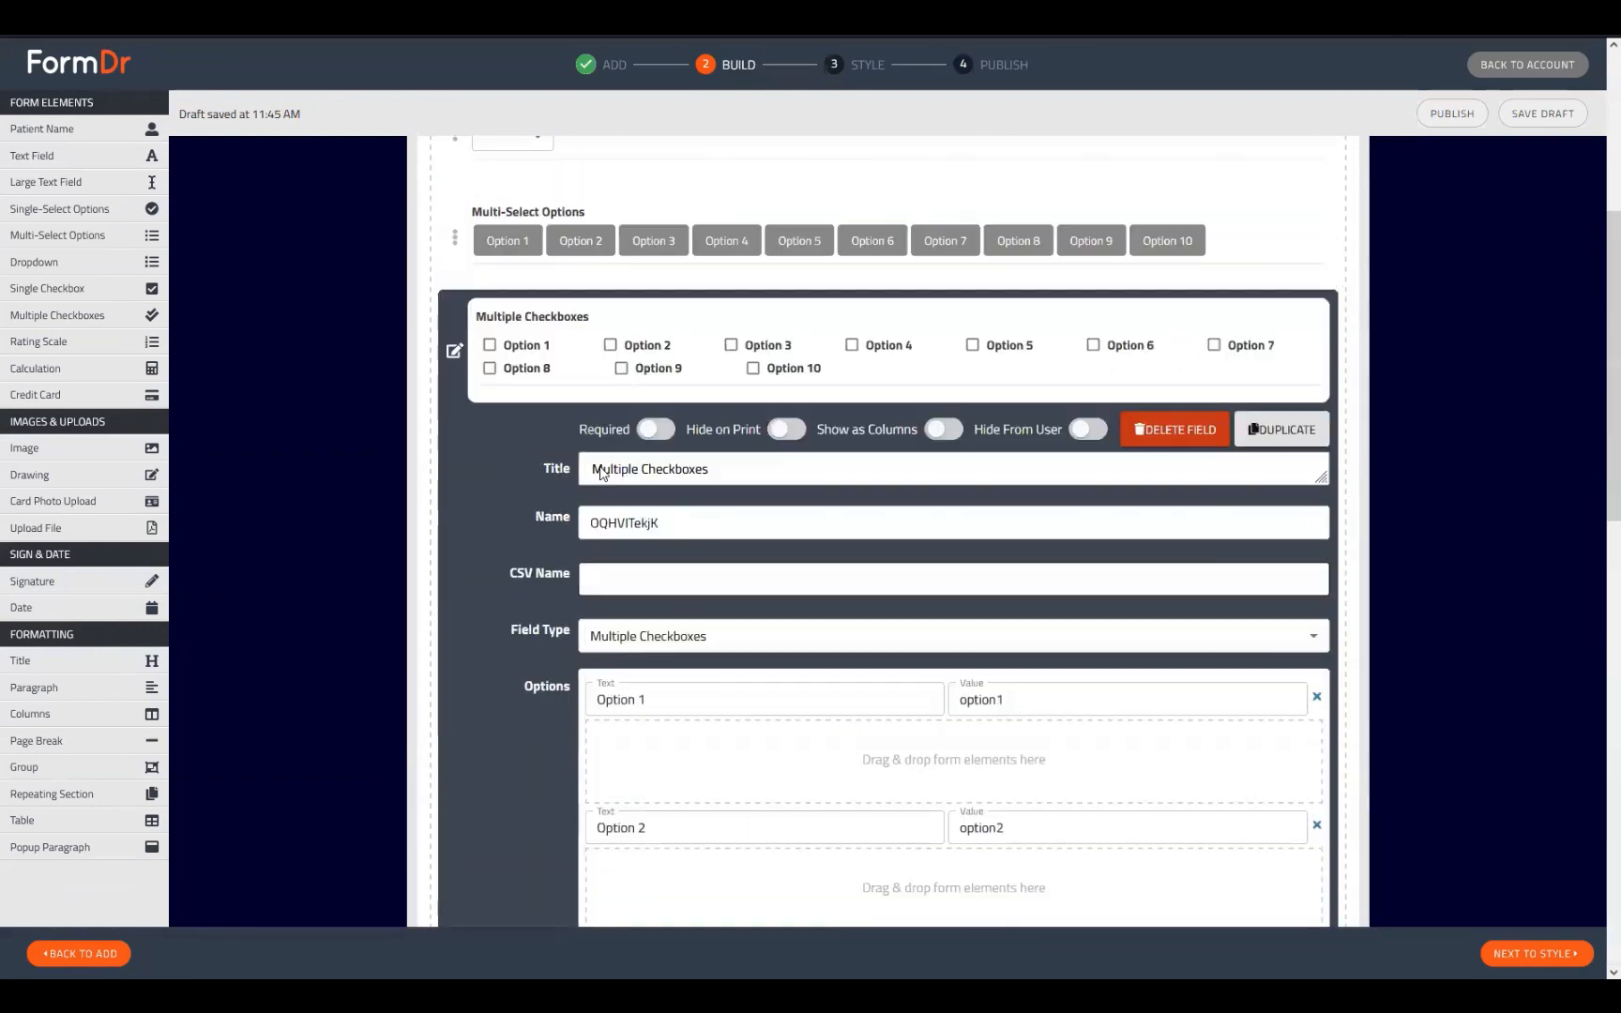
left_click(456, 351)
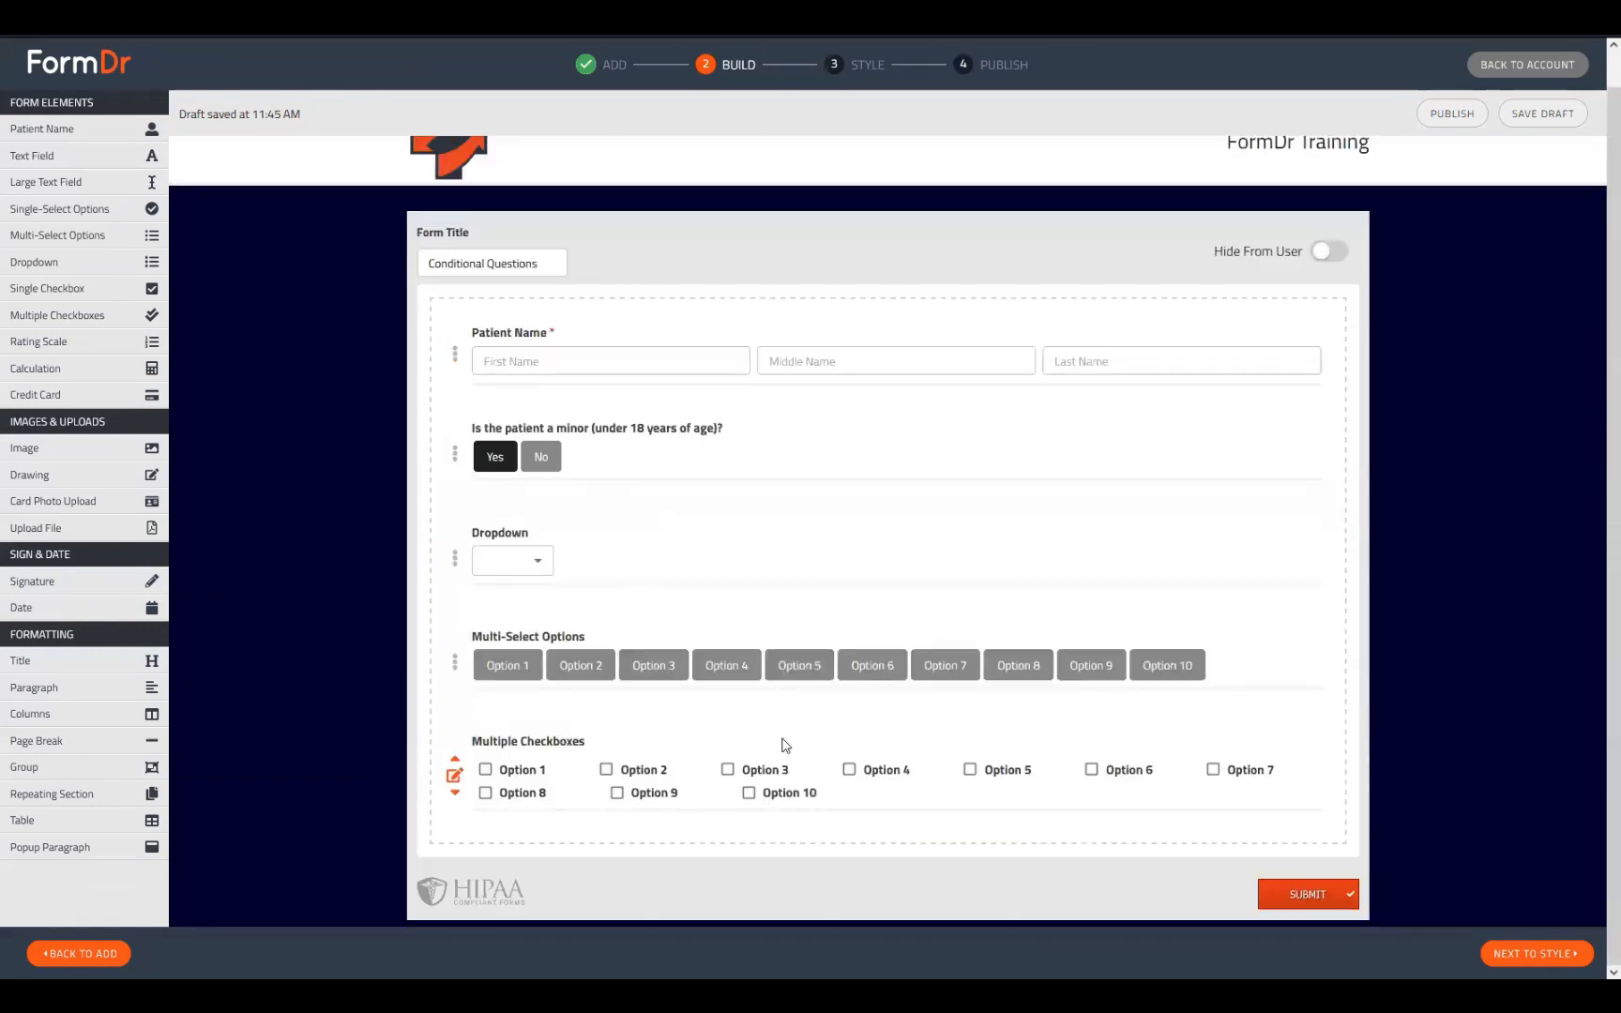
Delete the Dropdown field from the form
left_click(454, 560)
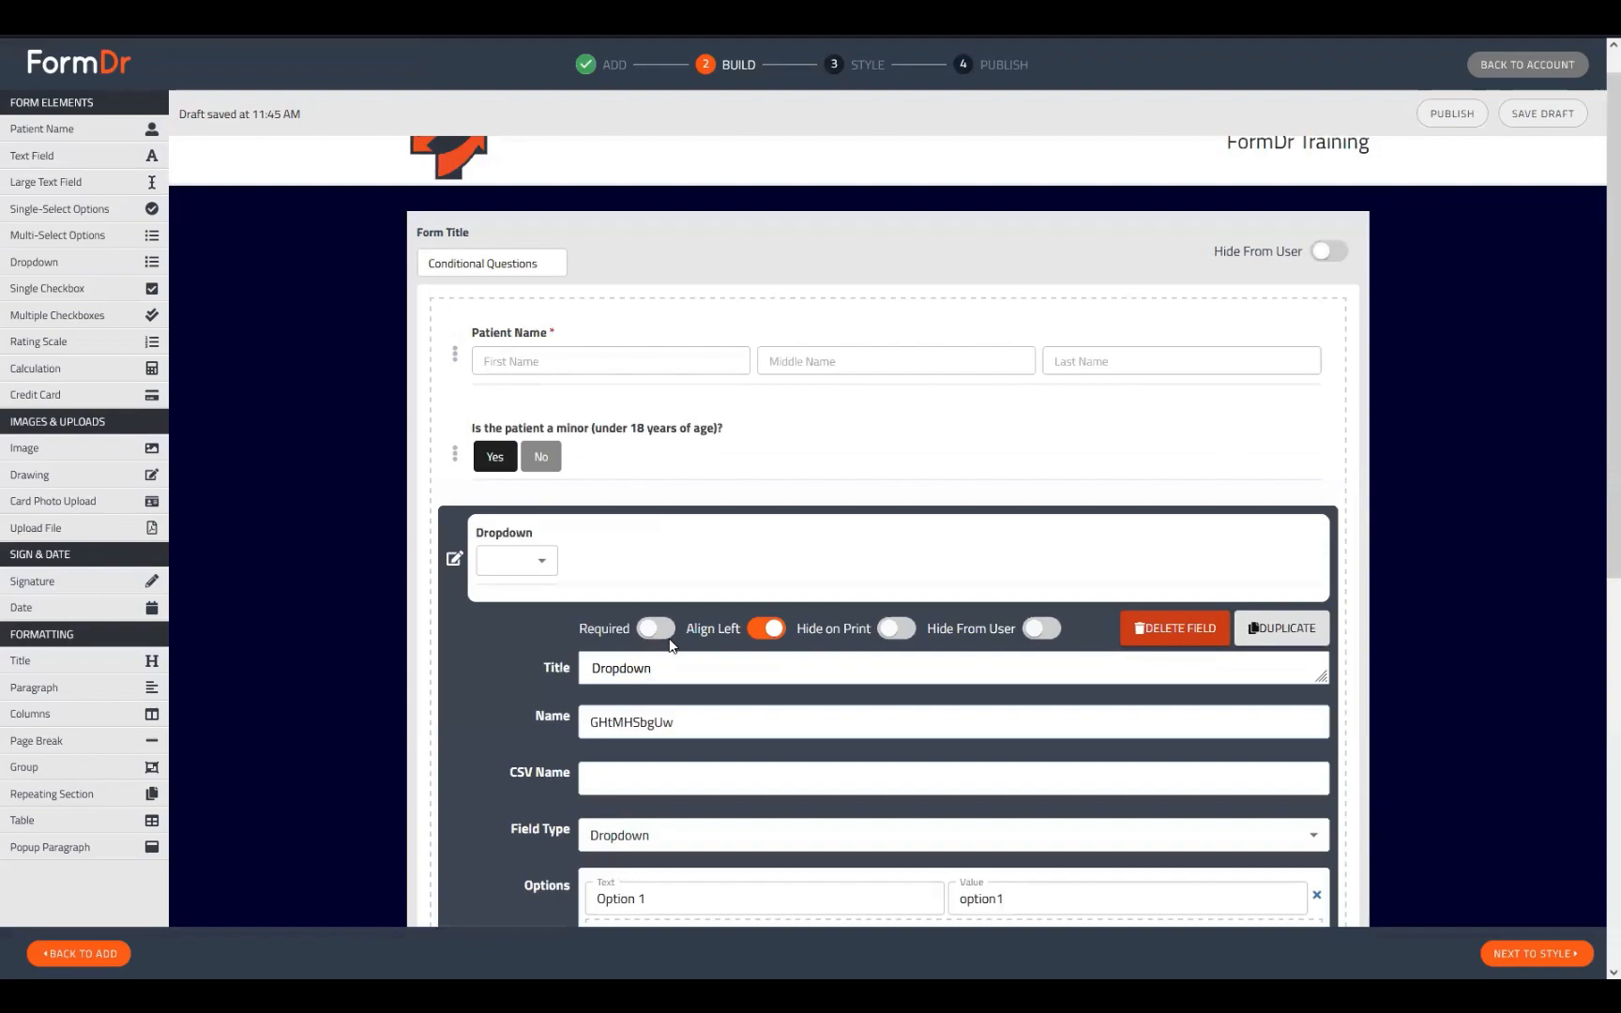
left_click(1176, 624)
left_click(892, 533)
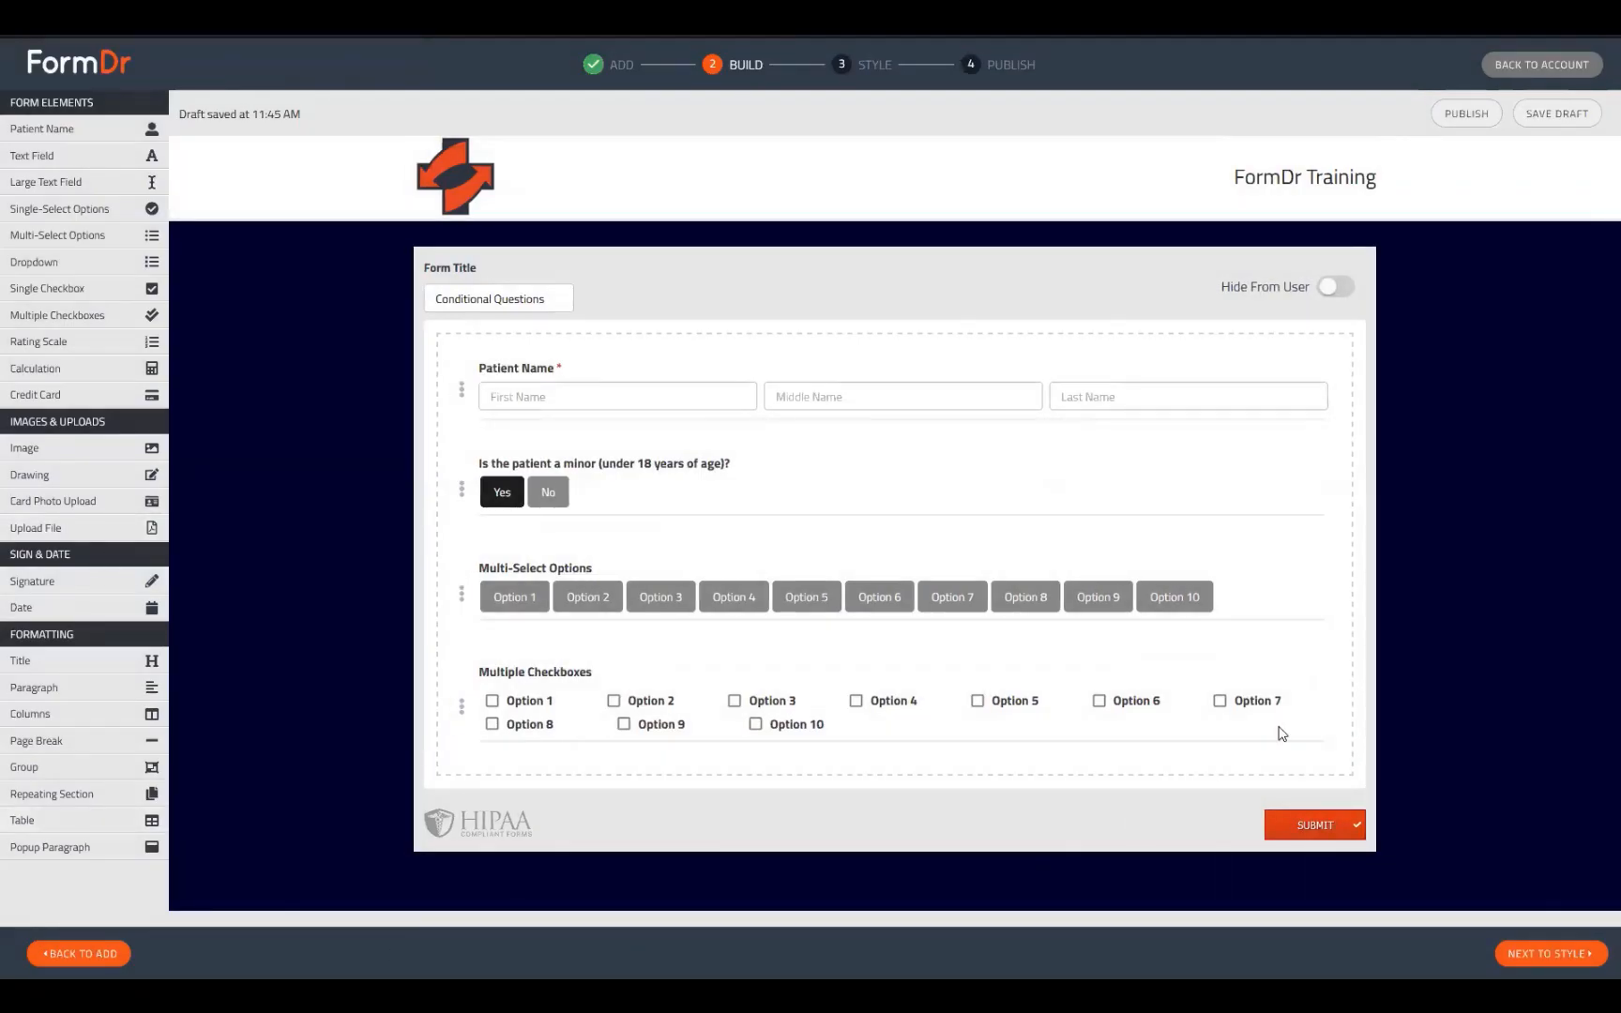
Go to the Style stage and select Options 1 to 4 of the Multi-Select Options field in the preview
left_click(1554, 953)
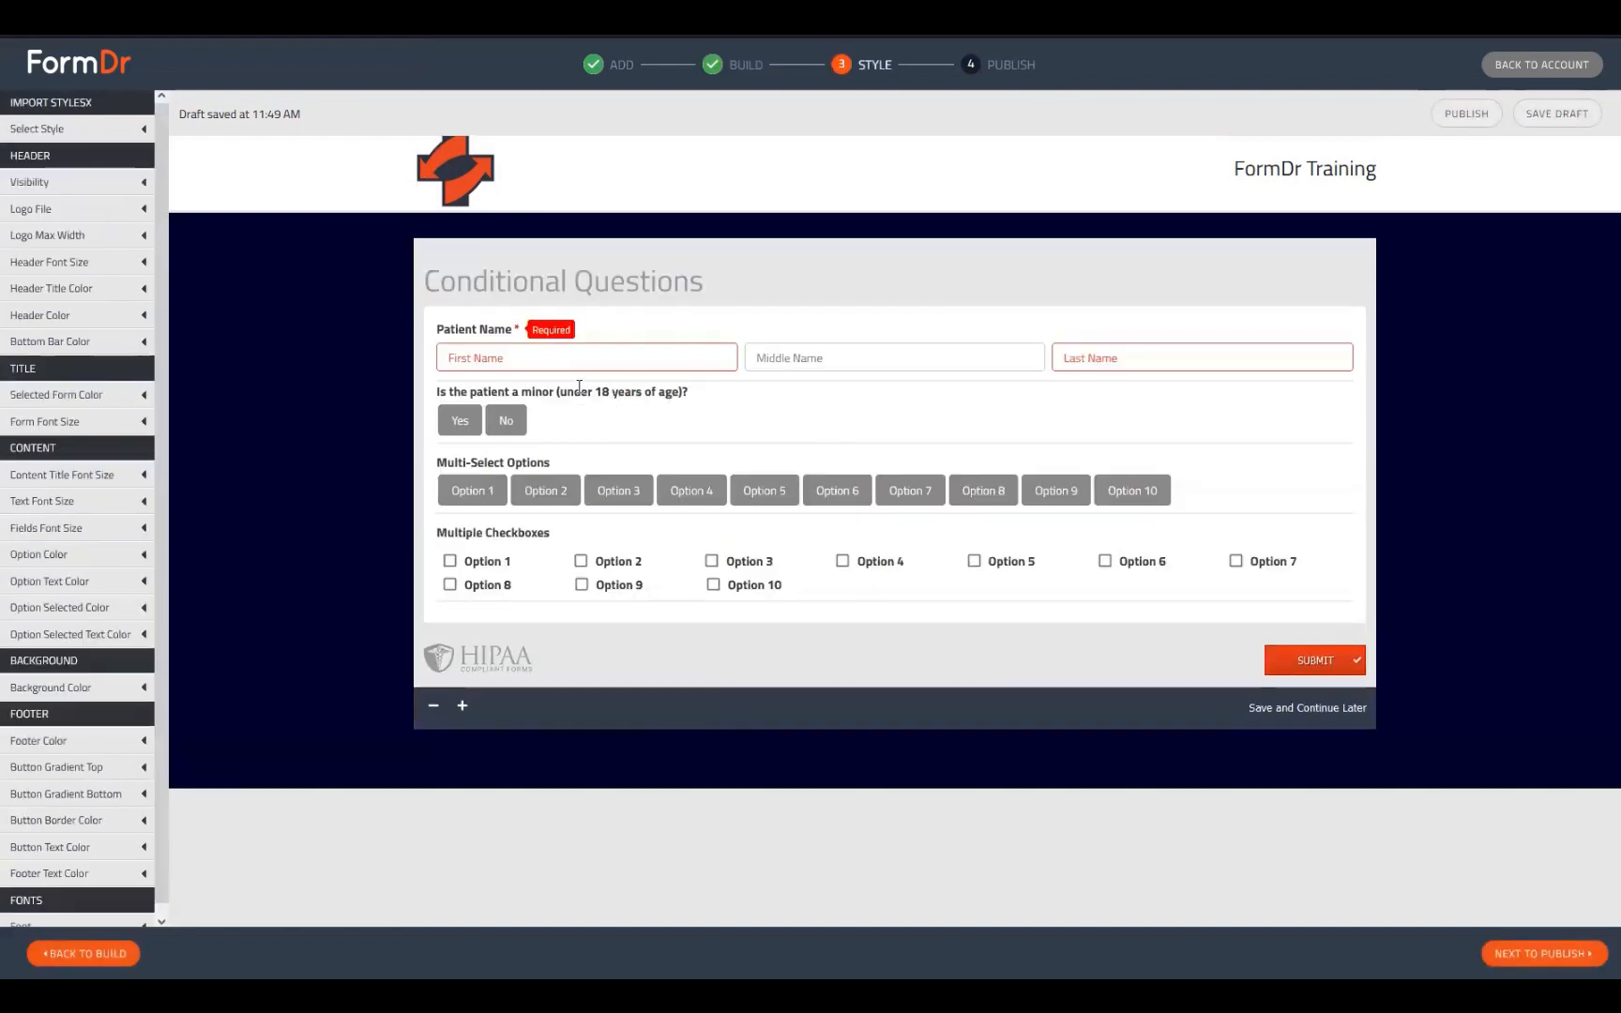
left_click(466, 492)
left_click(543, 491)
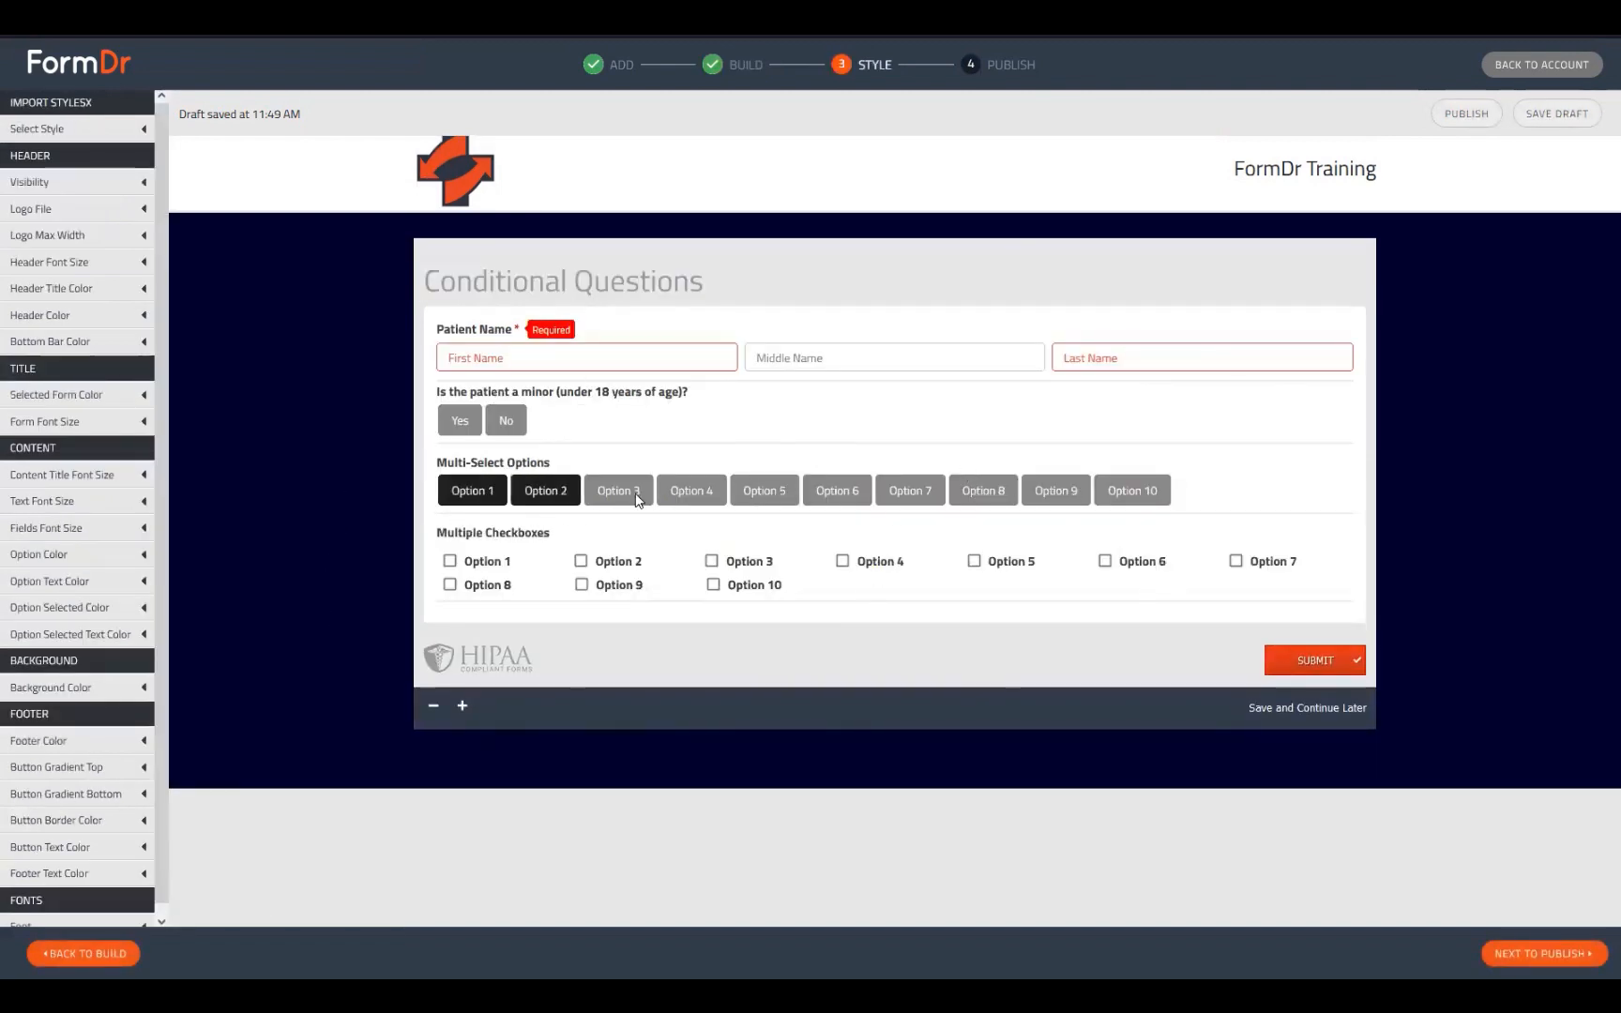
left_click(615, 491)
left_click(703, 496)
Tick Options 1, 2, 3, 8, 9 and 10 of the Multiple Checkboxes field in the preview
left_click(450, 561)
left_click(451, 585)
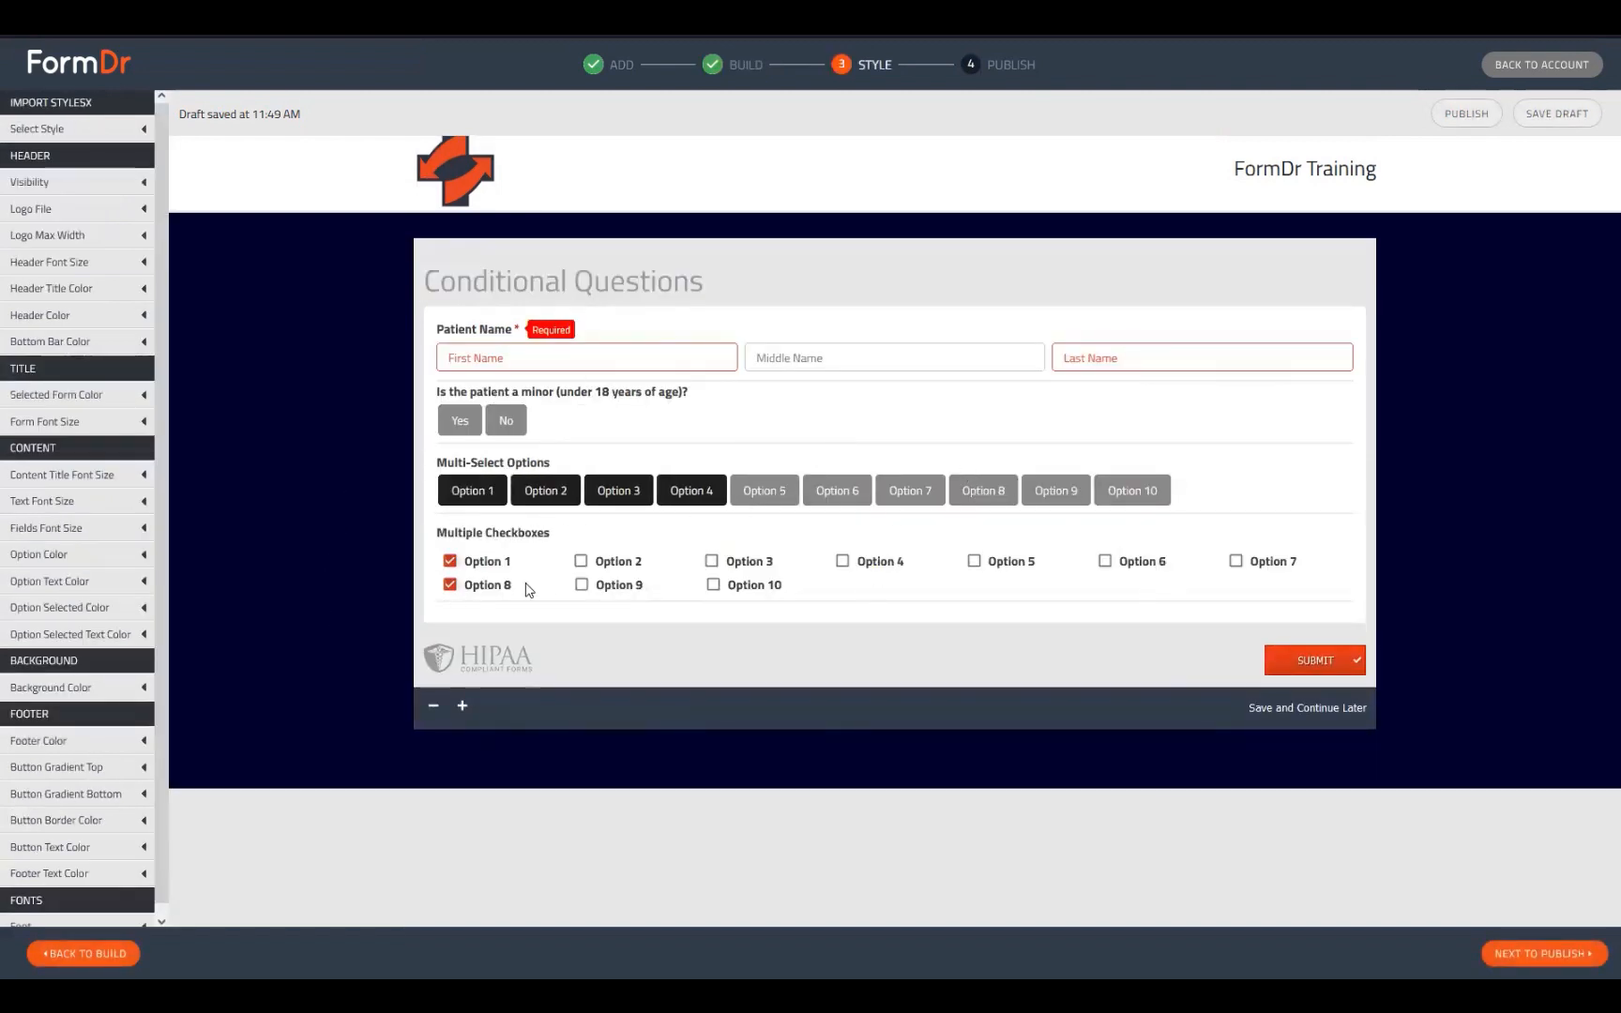
left_click(582, 584)
left_click(603, 560)
left_click(725, 565)
left_click(731, 590)
left_click_drag(1324, 570, 1225, 581)
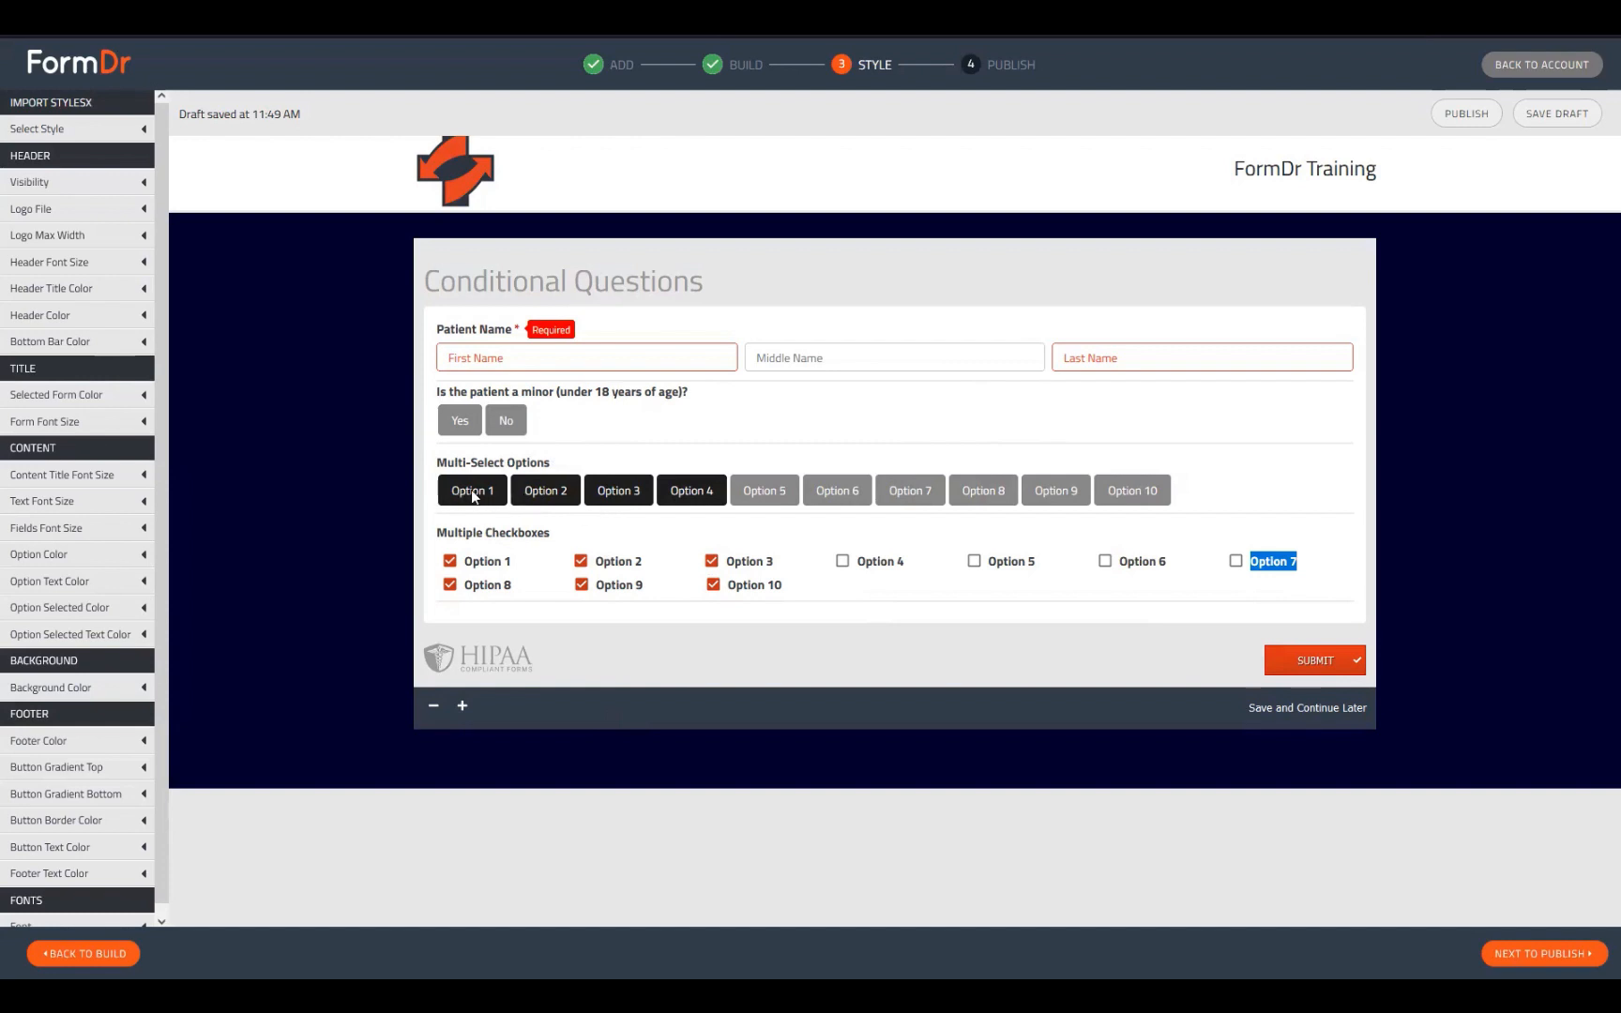
Return to the Build stage and change the first Multi-Select option's text to "Option 1 Option 1 Option 1"
left_click(102, 953)
left_click(461, 597)
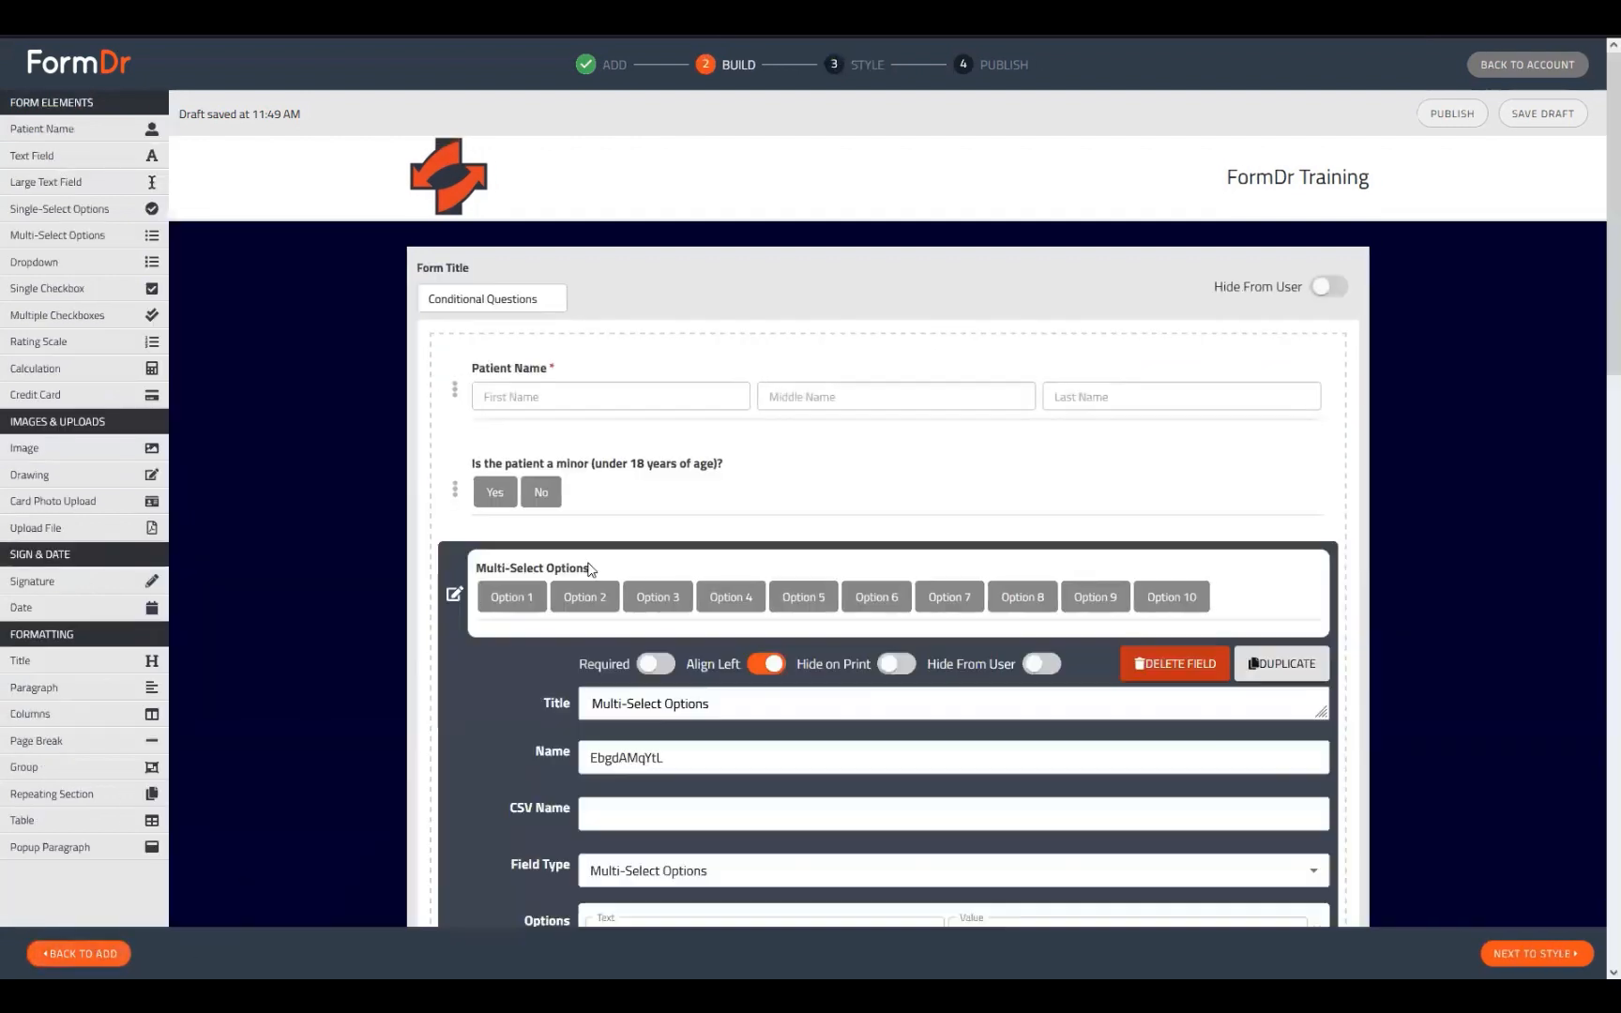
scroll(676, 699, "down", 2)
left_click(701, 756)
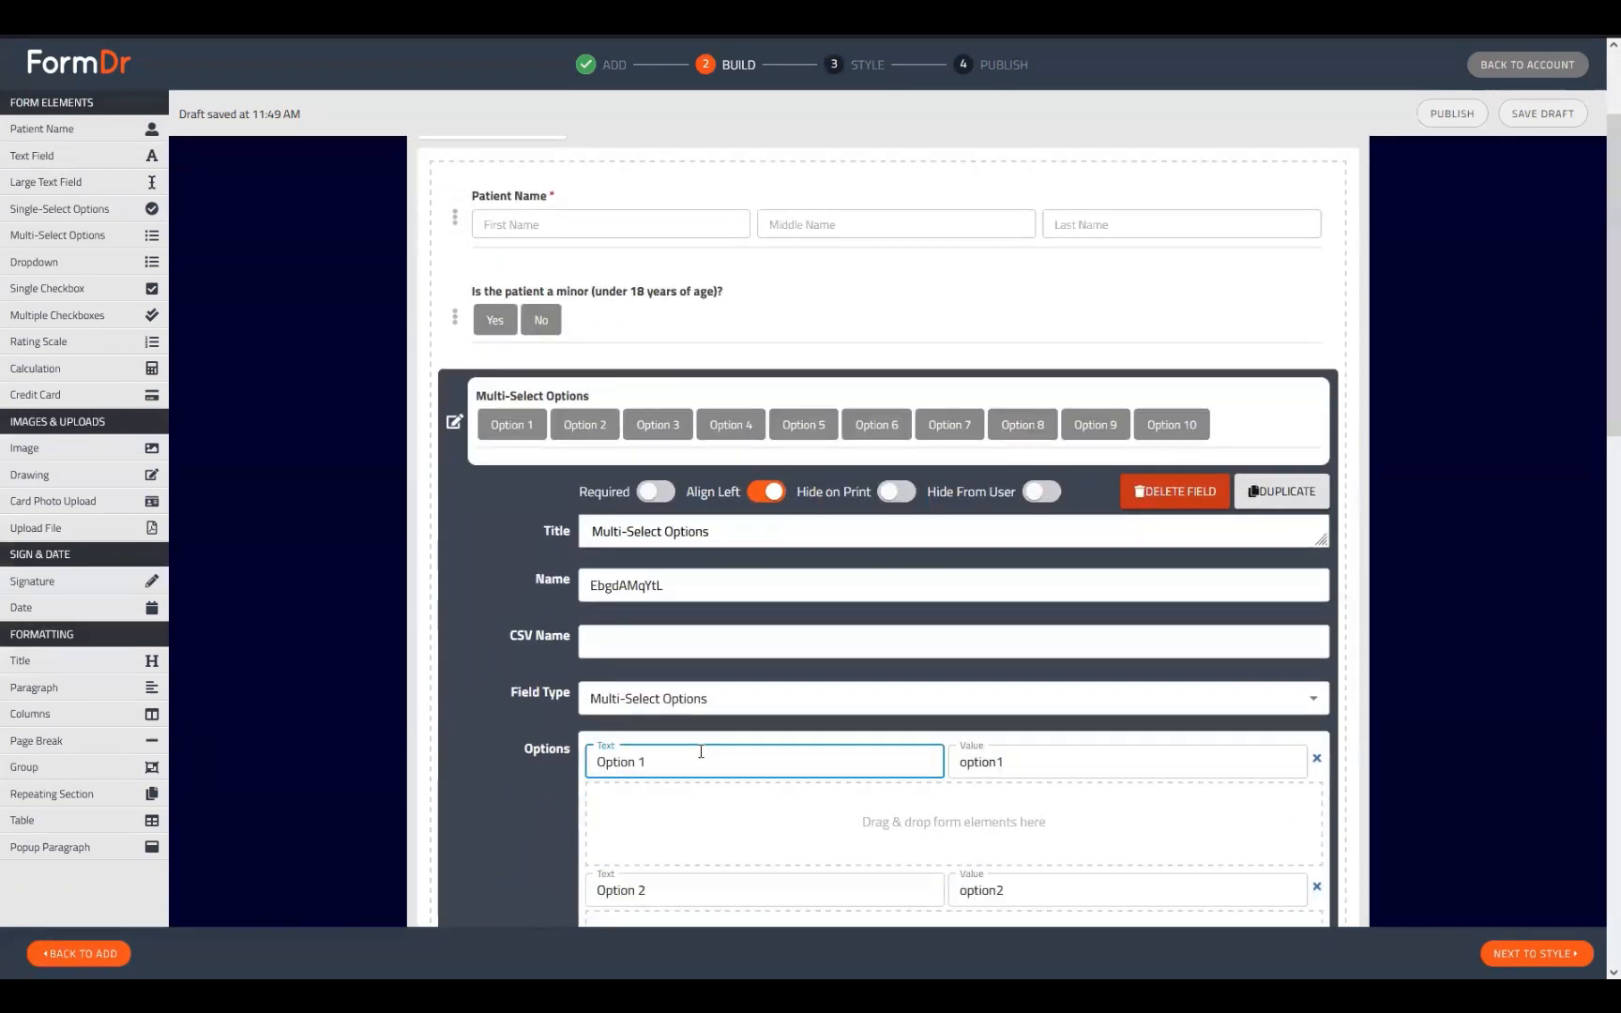
key("ctrl+a")
key("ctrl+c")
key("ctrl+v")
key("ctrl+v")
key("ctrl+v")
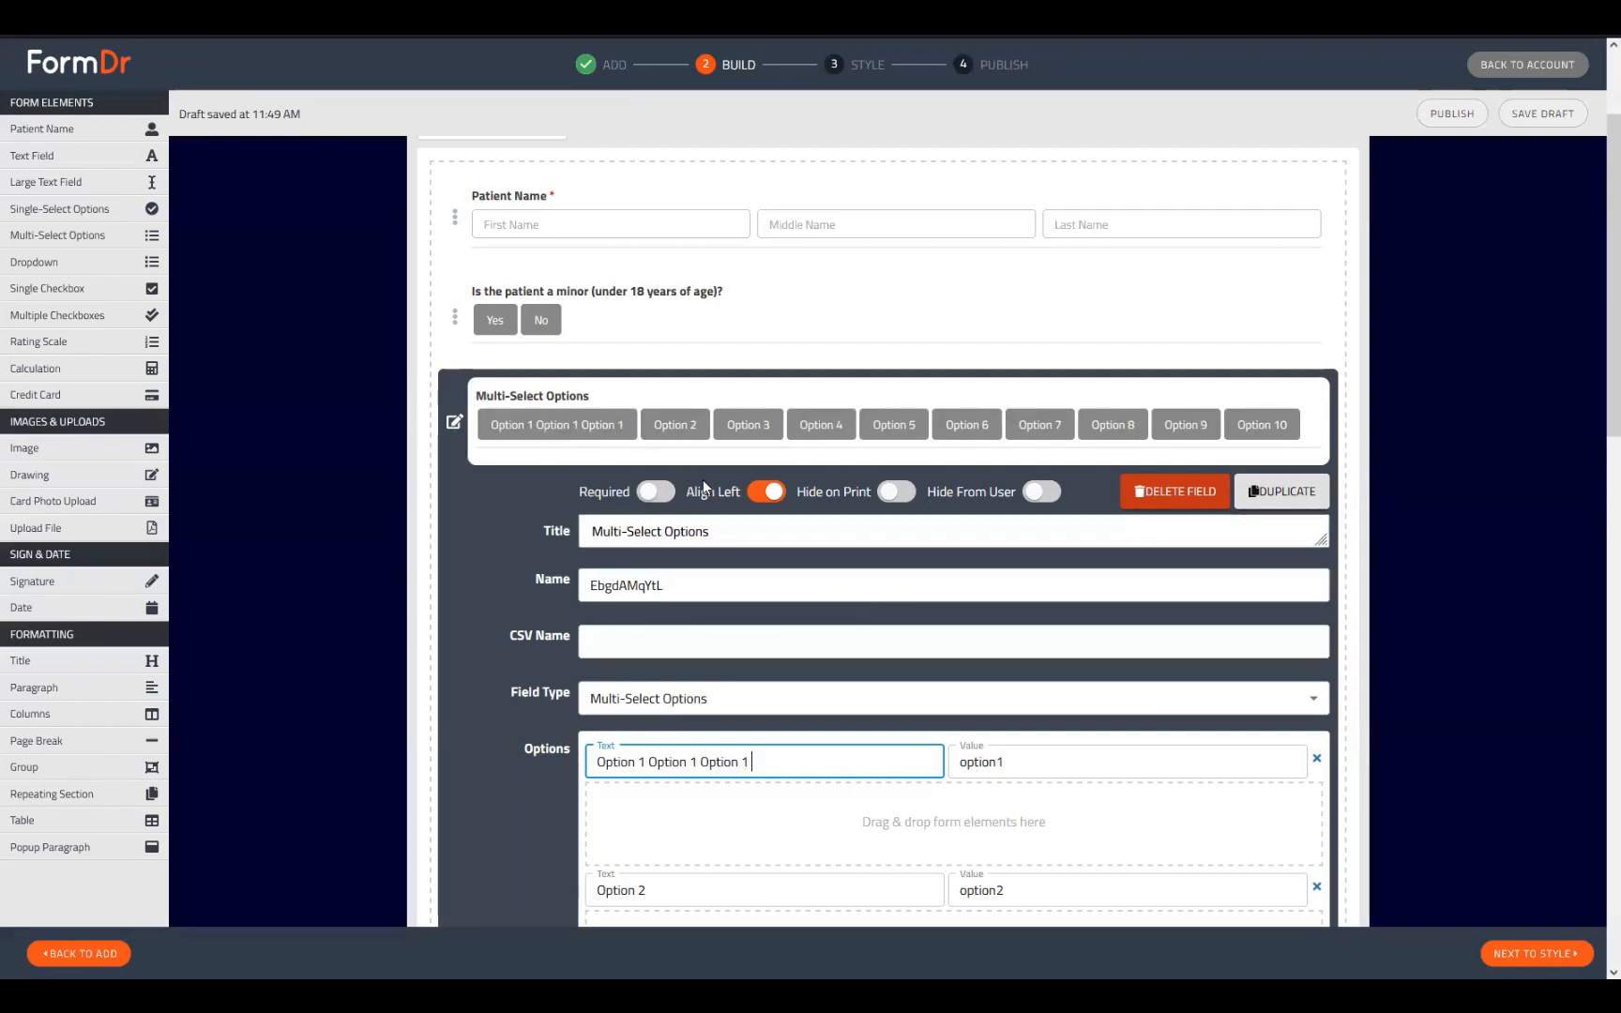
Shorten the first Multi-Select option's text back to "Option 1" and close the field's settings
key("BackSpace")
key("BackSpace")
key("BackSpace")
key("BackSpace")
key("BackSpace")
key("BackSpace")
key("BackSpace")
key("BackSpace")
key("BackSpace")
key("BackSpace")
key("BackSpace")
key("BackSpace")
key("BackSpace")
key("BackSpace")
key("BackSpace")
key("BackSpace")
key("BackSpace")
key("BackSpace")
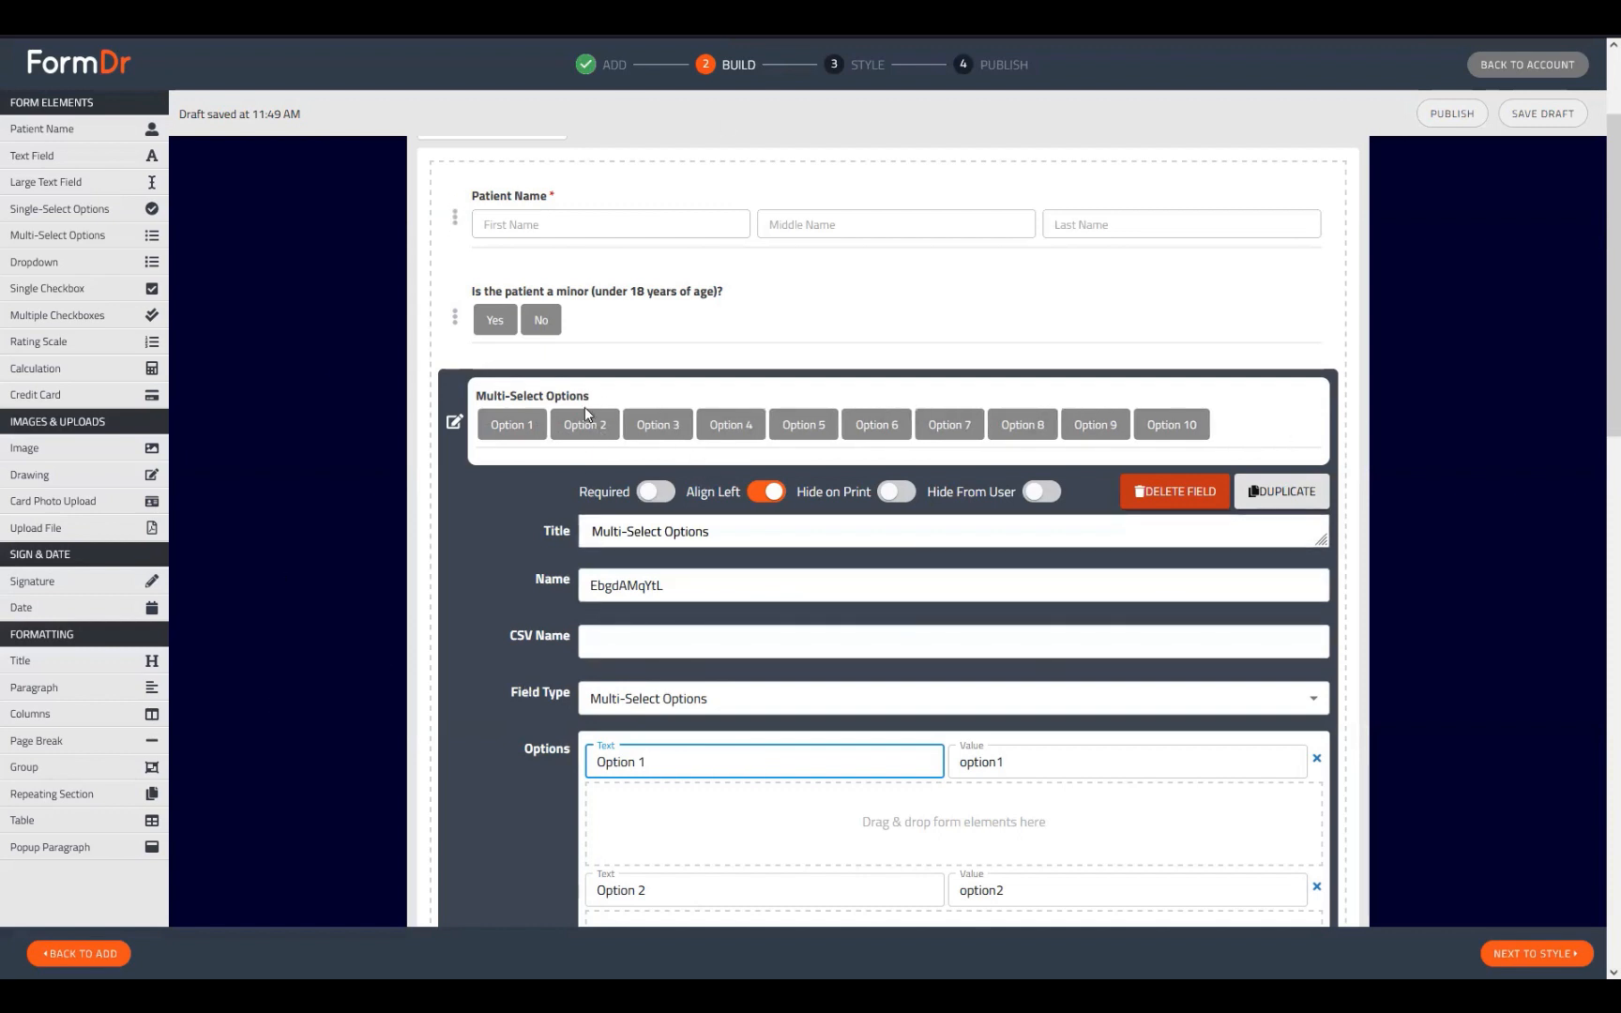
scroll(610, 429, "down", 6)
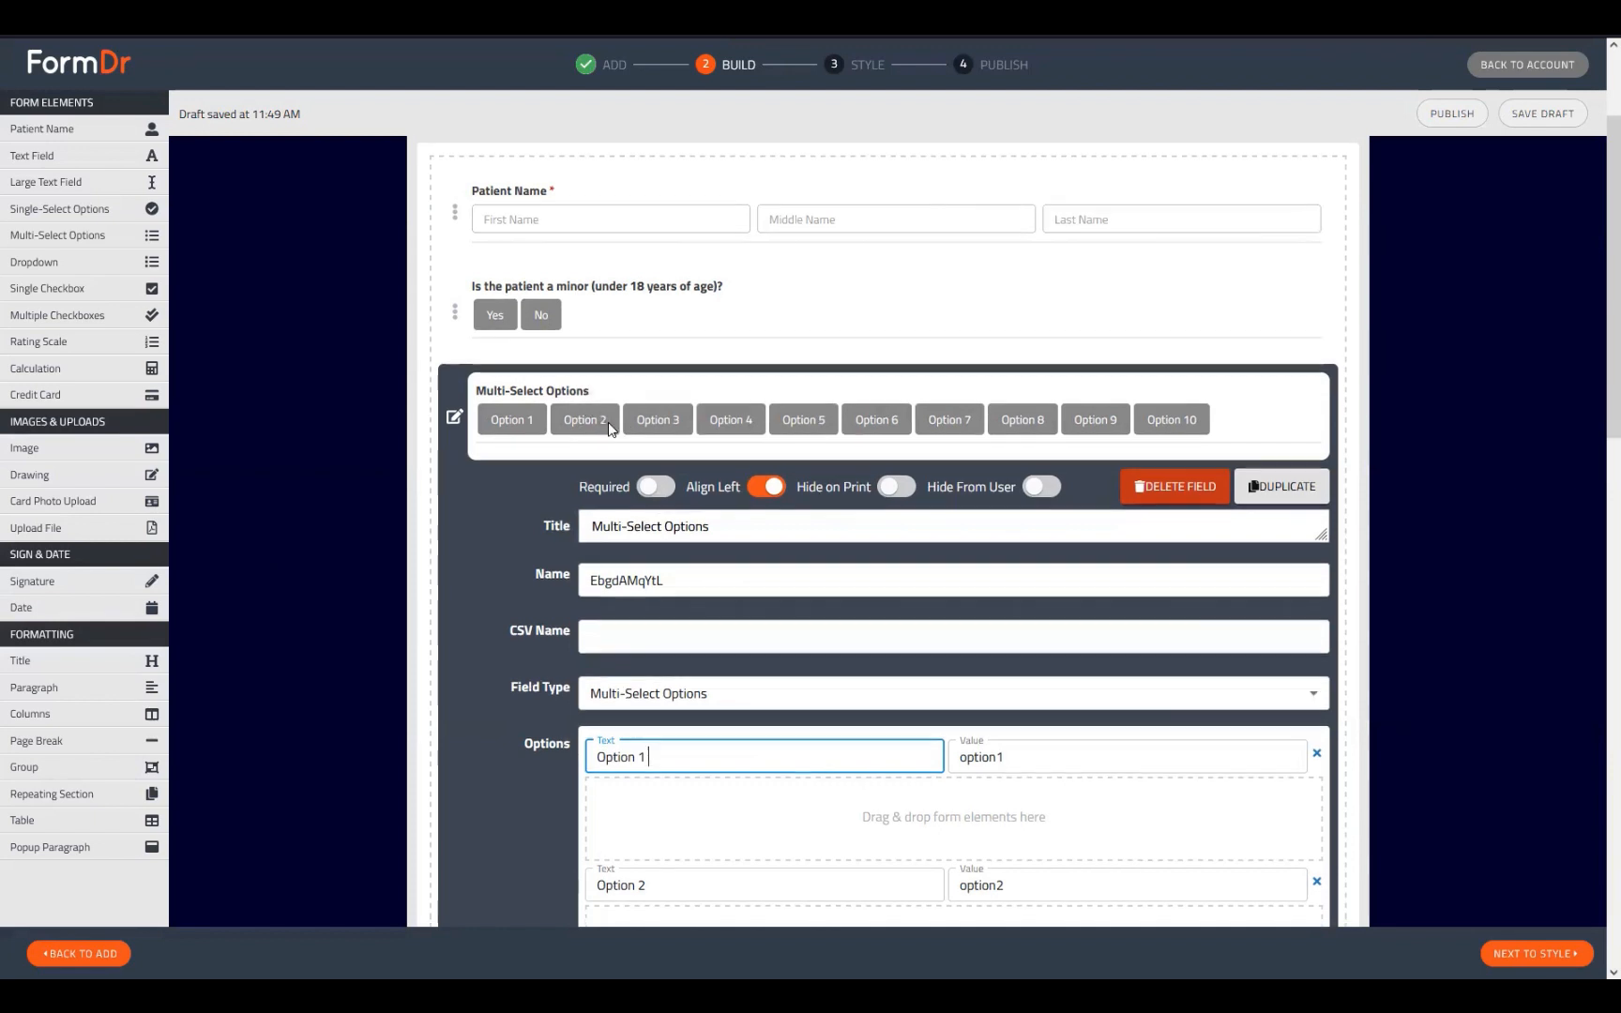
scroll(570, 423, "up", 4)
left_click(458, 251)
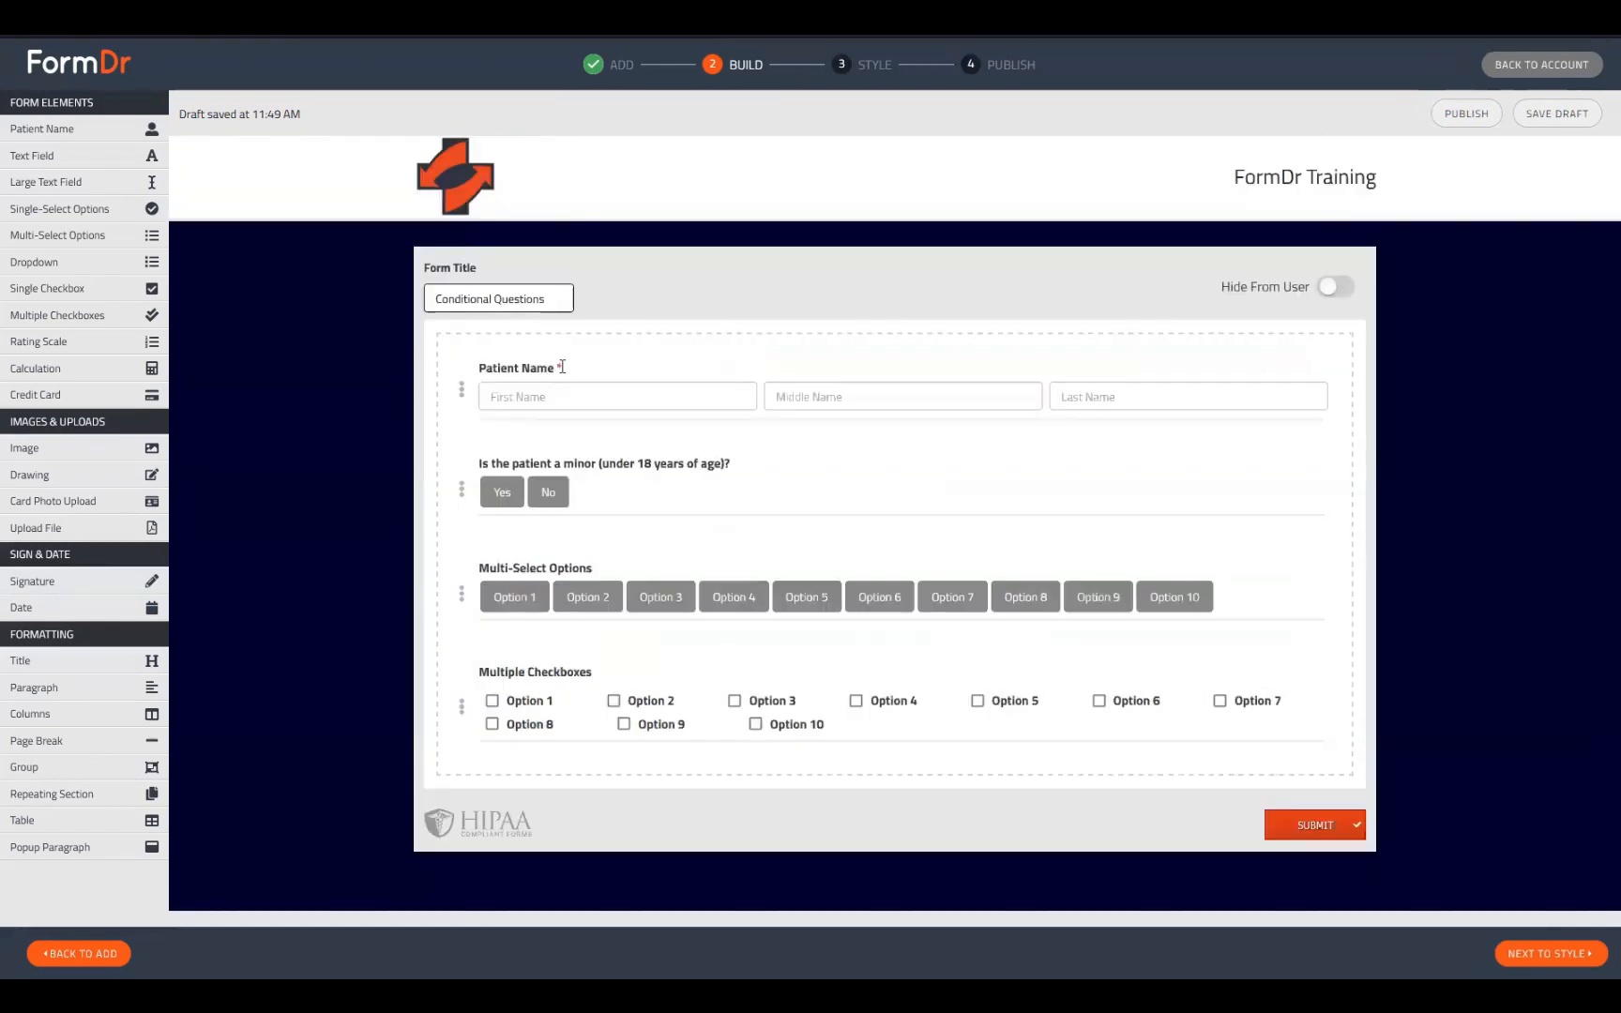
Show the Multiple Checkboxes field as 5 columns, close its settings, and preview the form in the Style stage
left_click(456, 712)
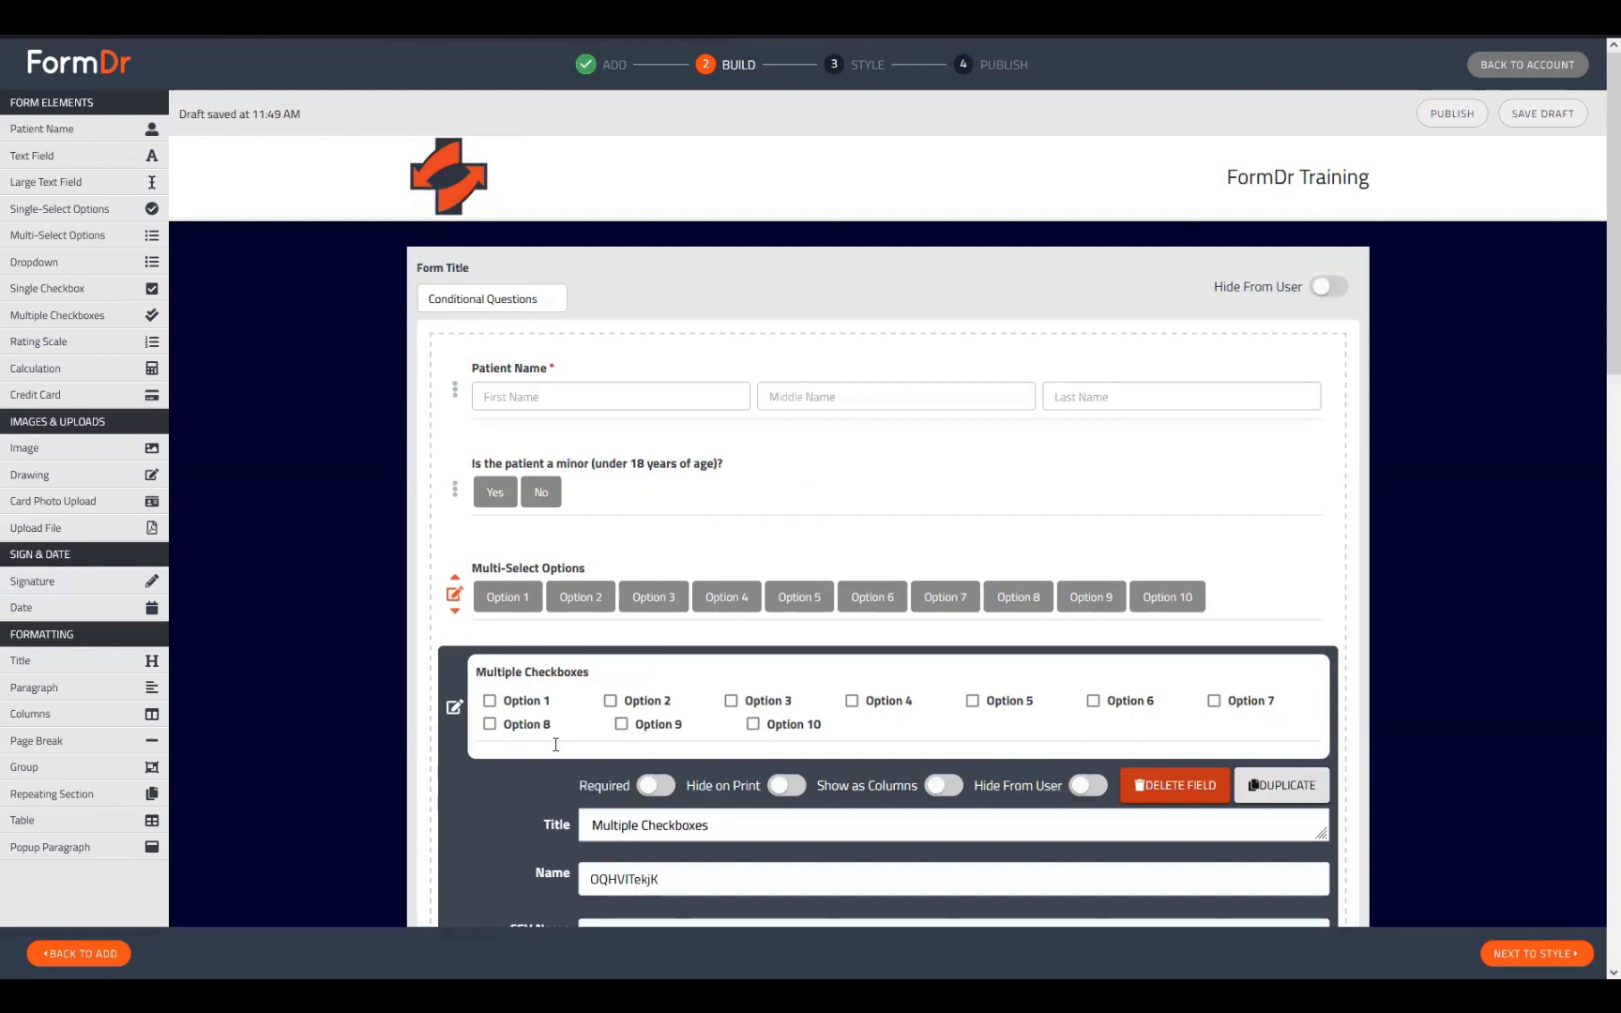
scroll(819, 719, "down", 2)
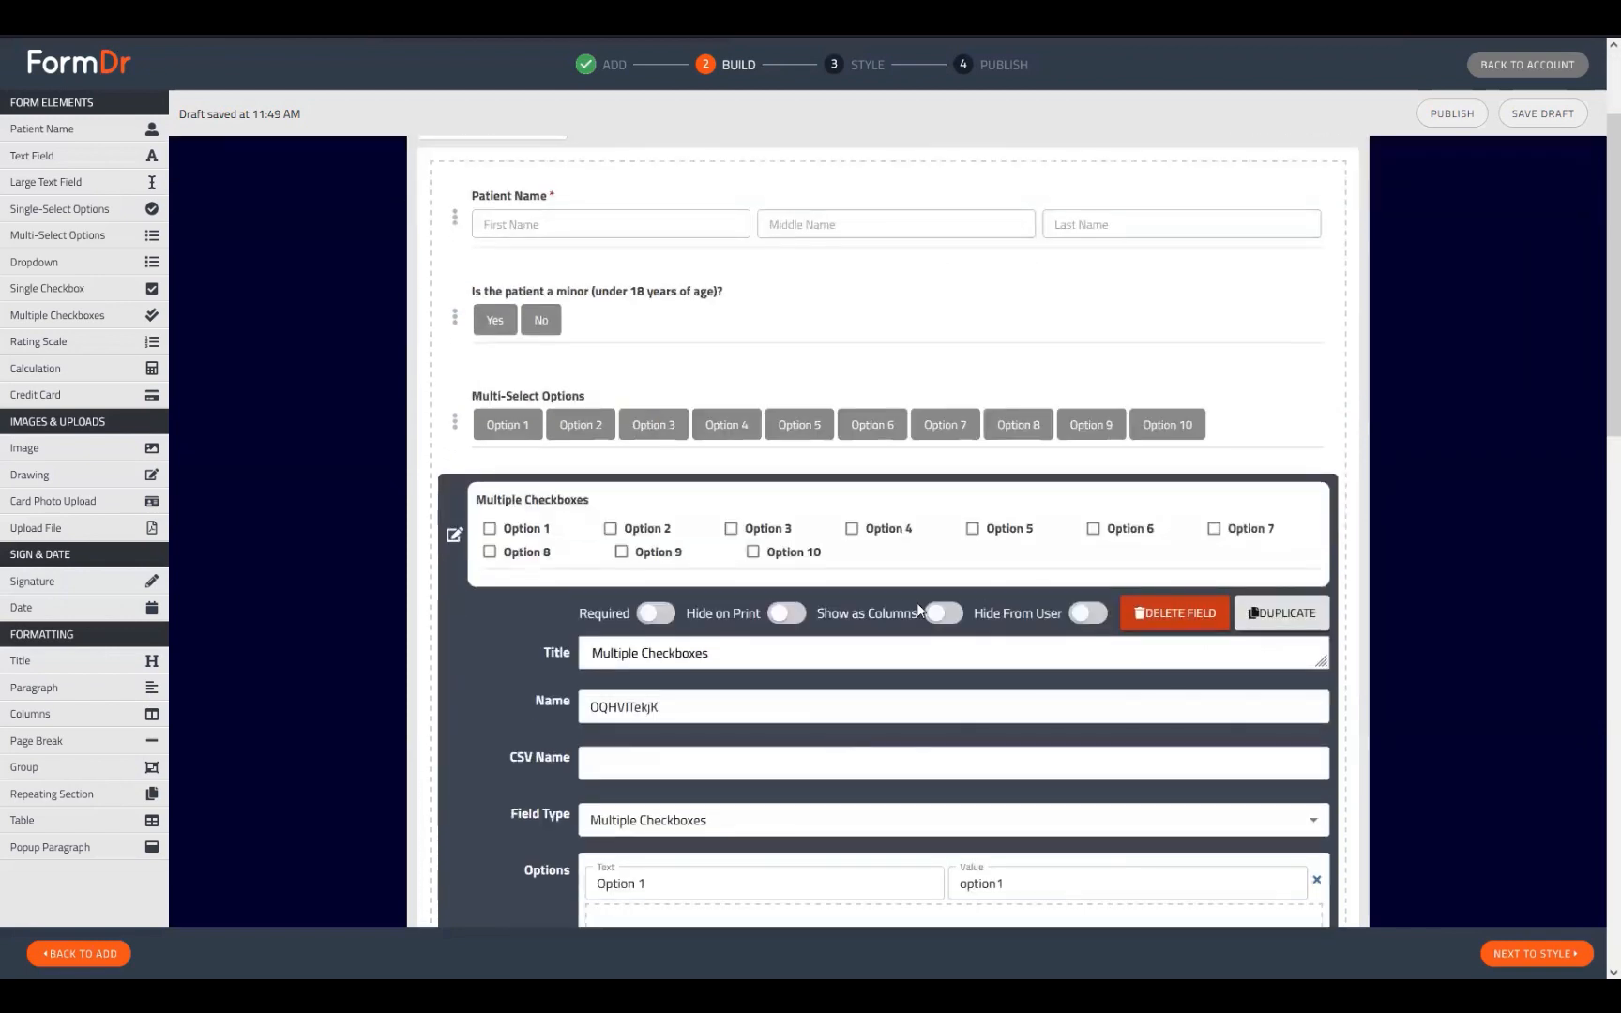
left_click_drag(817, 612, 918, 617)
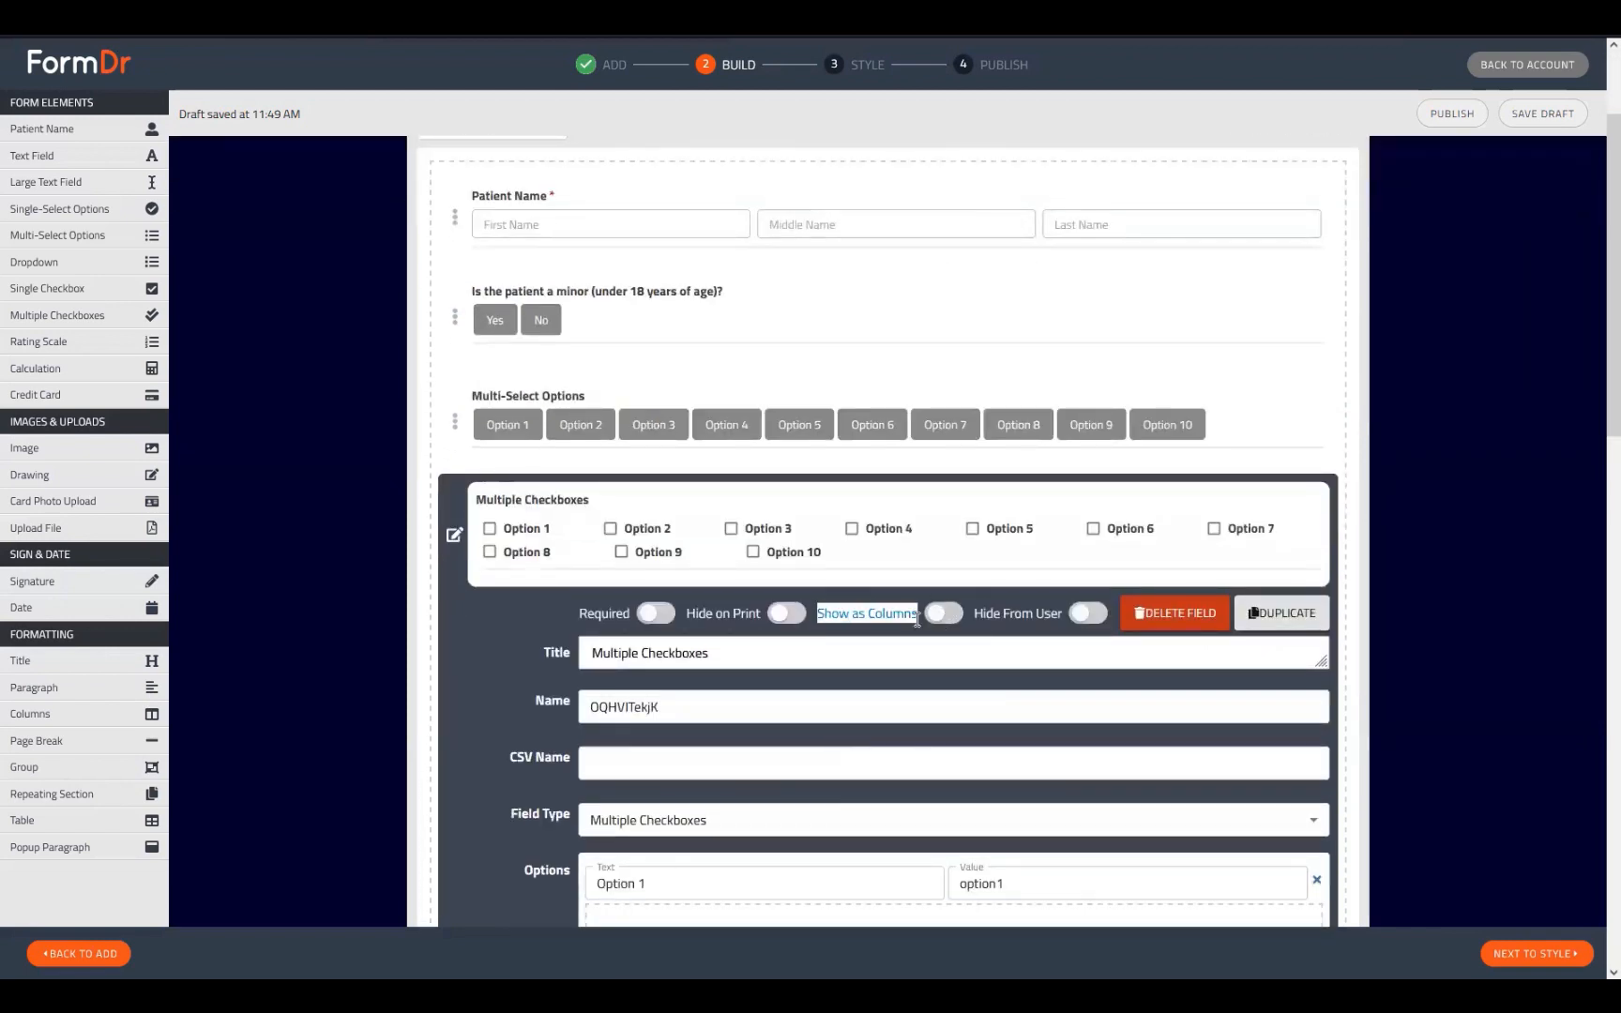
left_click(942, 615)
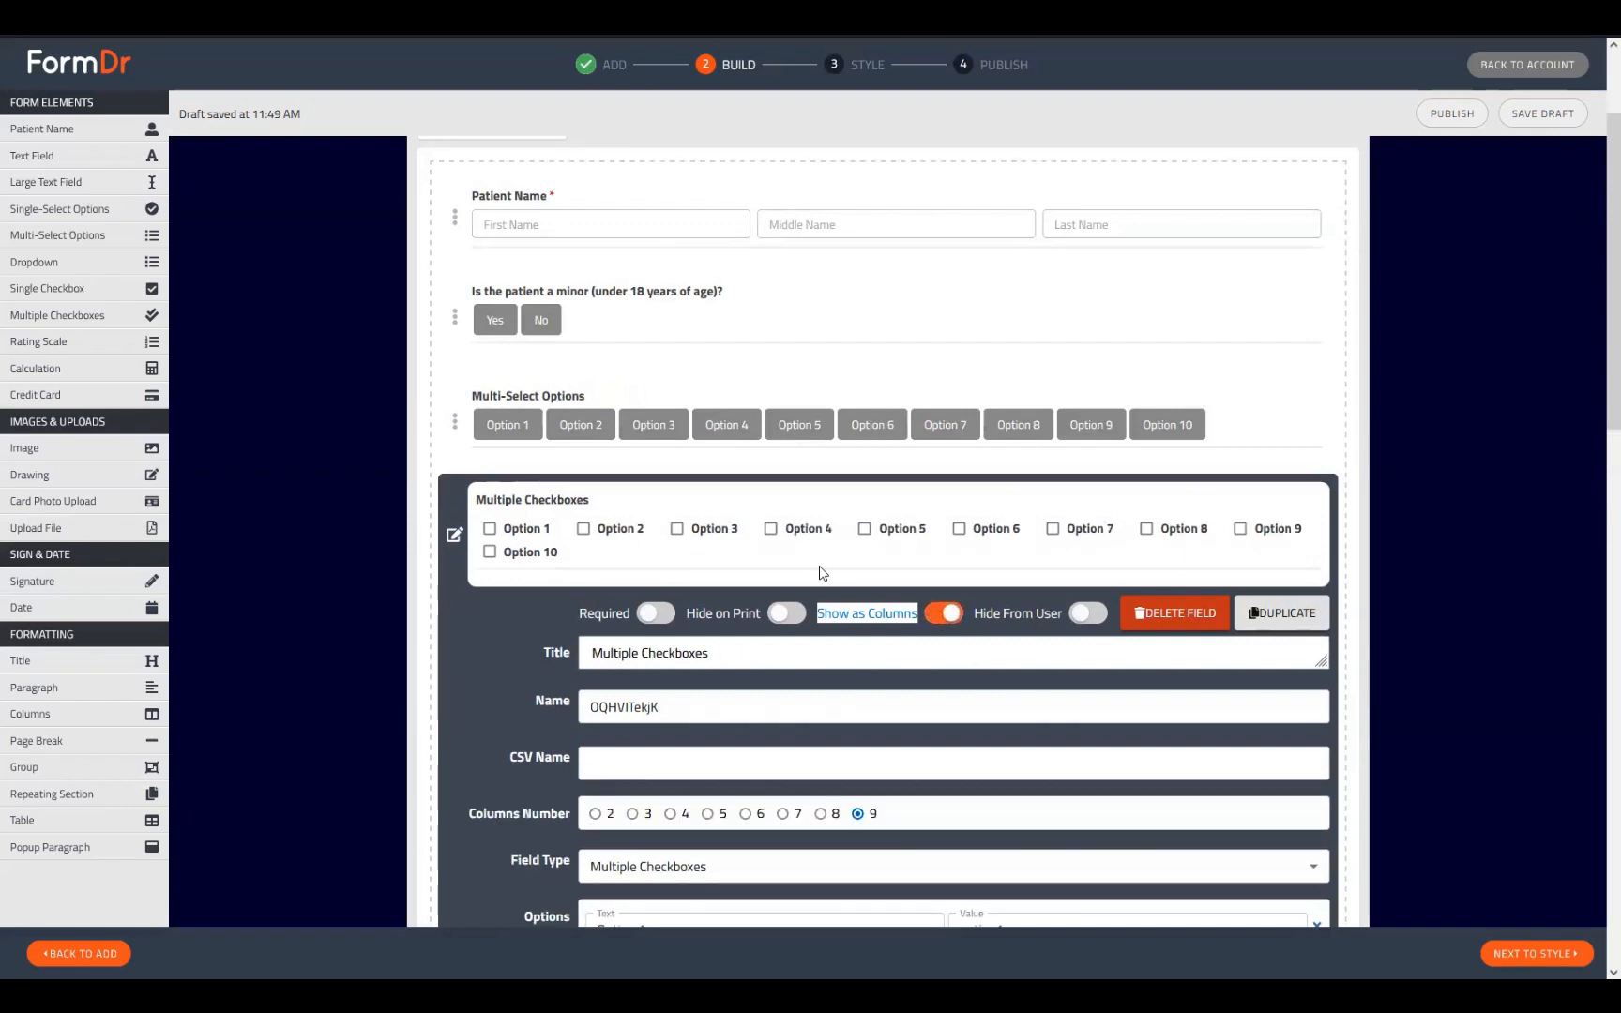
scroll(1009, 512, "down", 1)
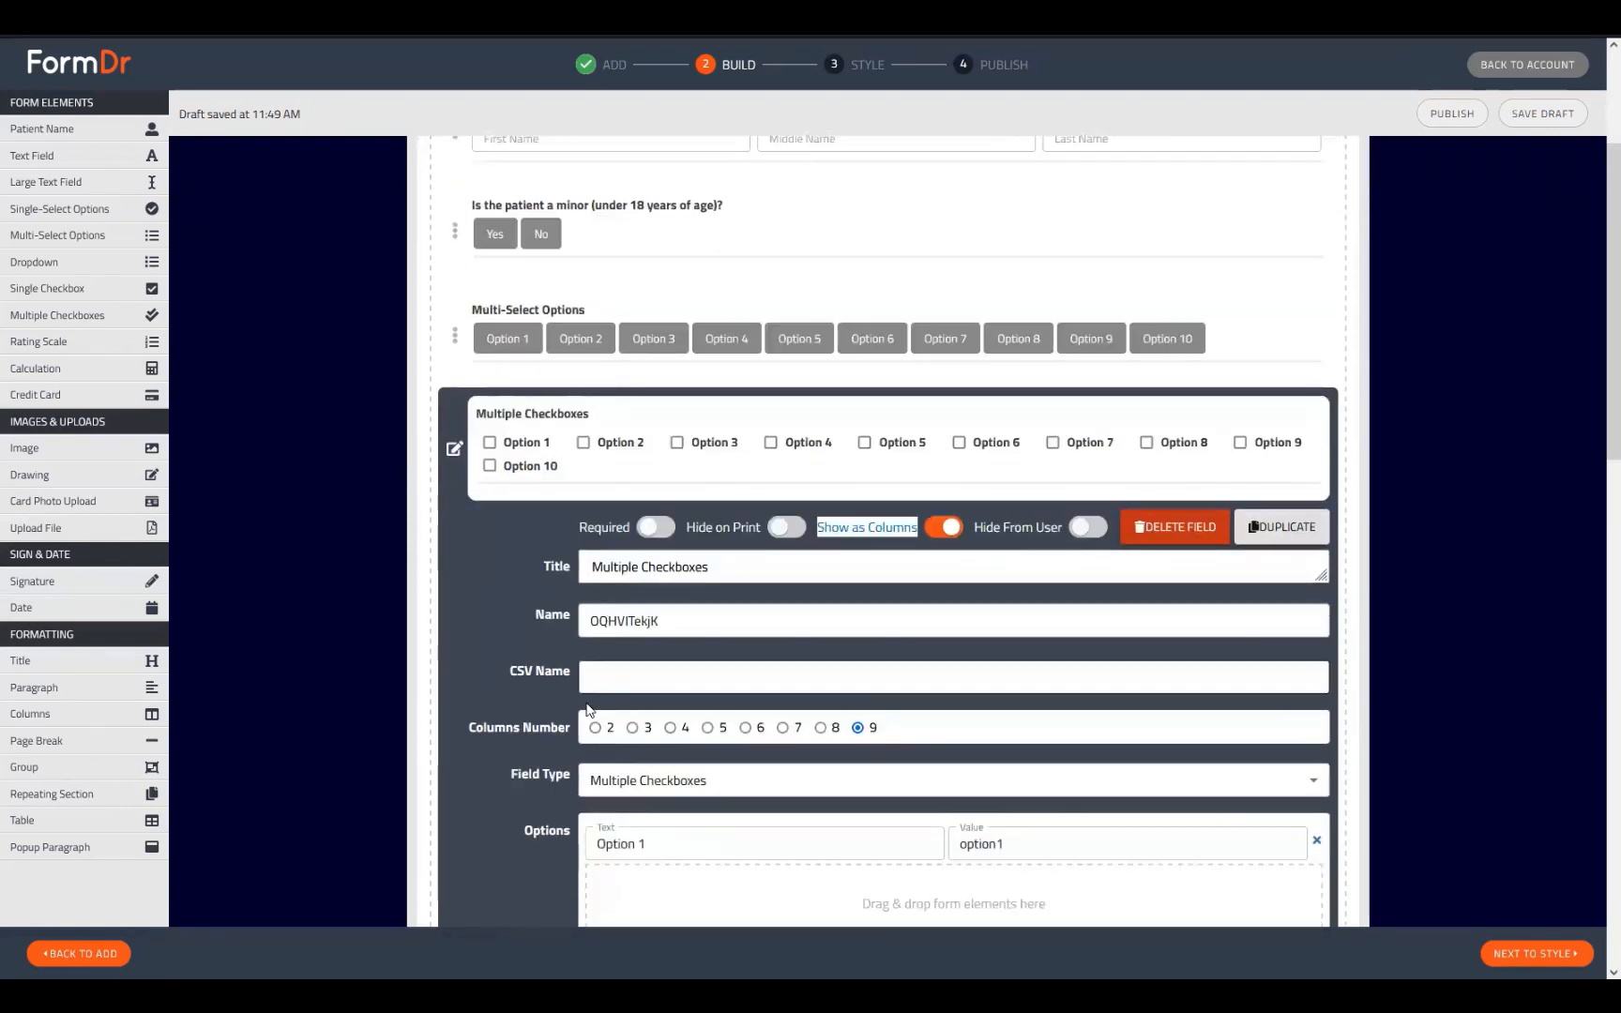
left_click_drag(469, 728, 573, 730)
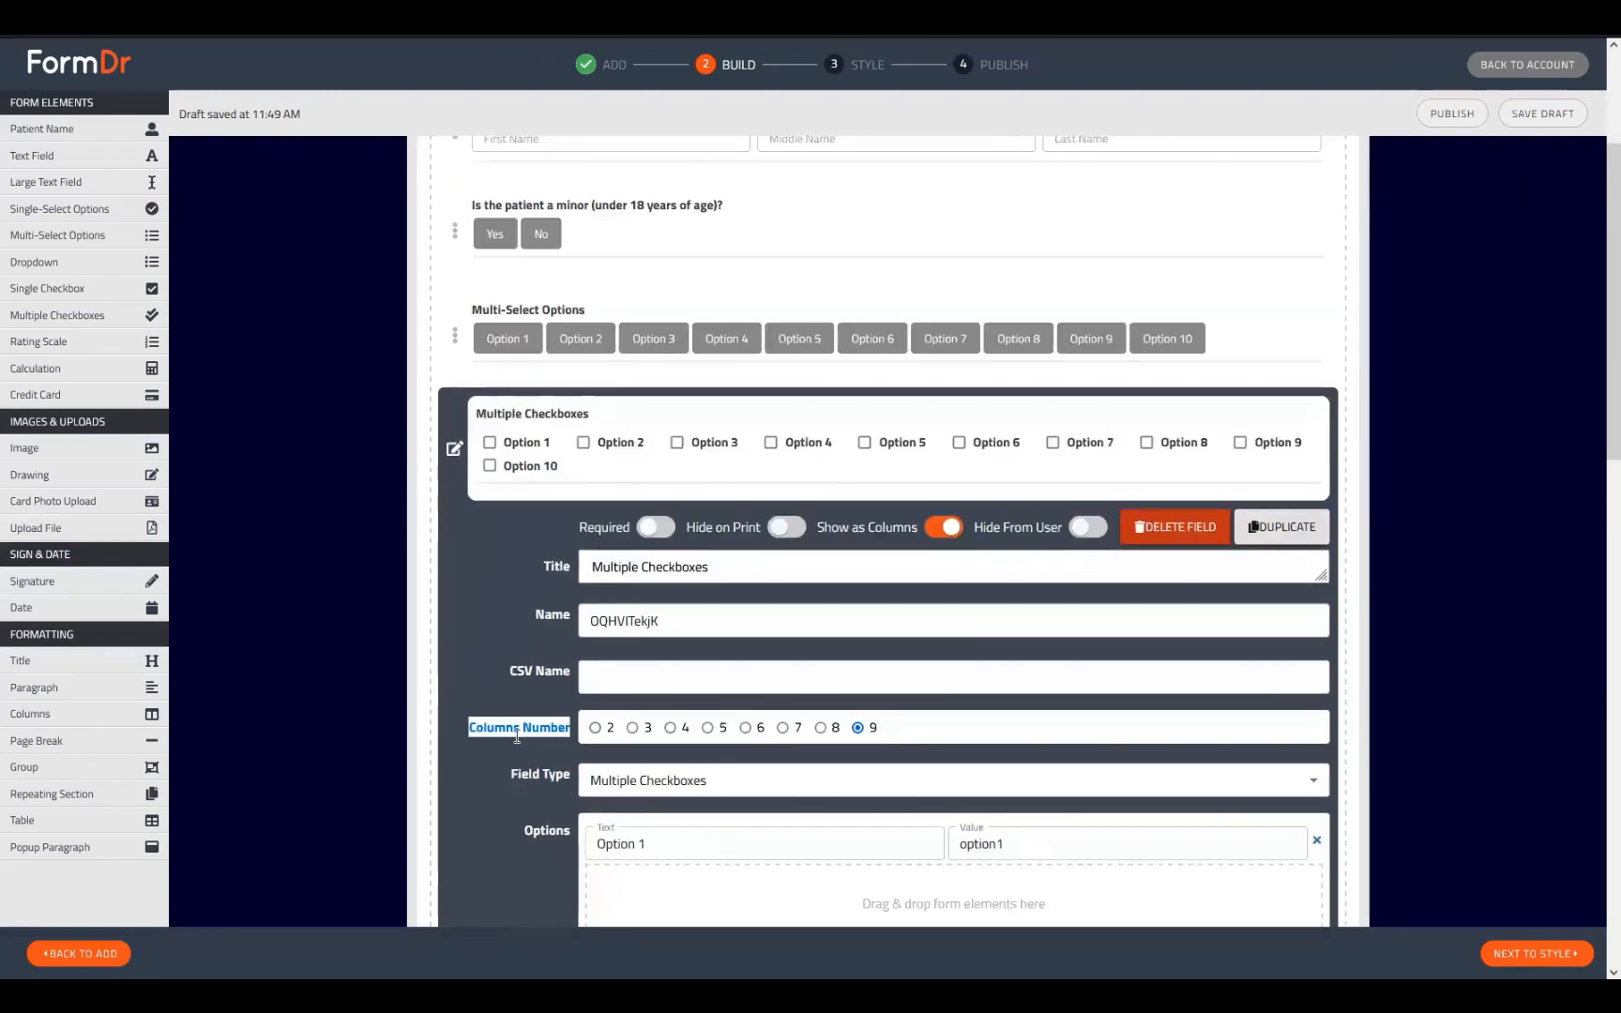
left_click(558, 724)
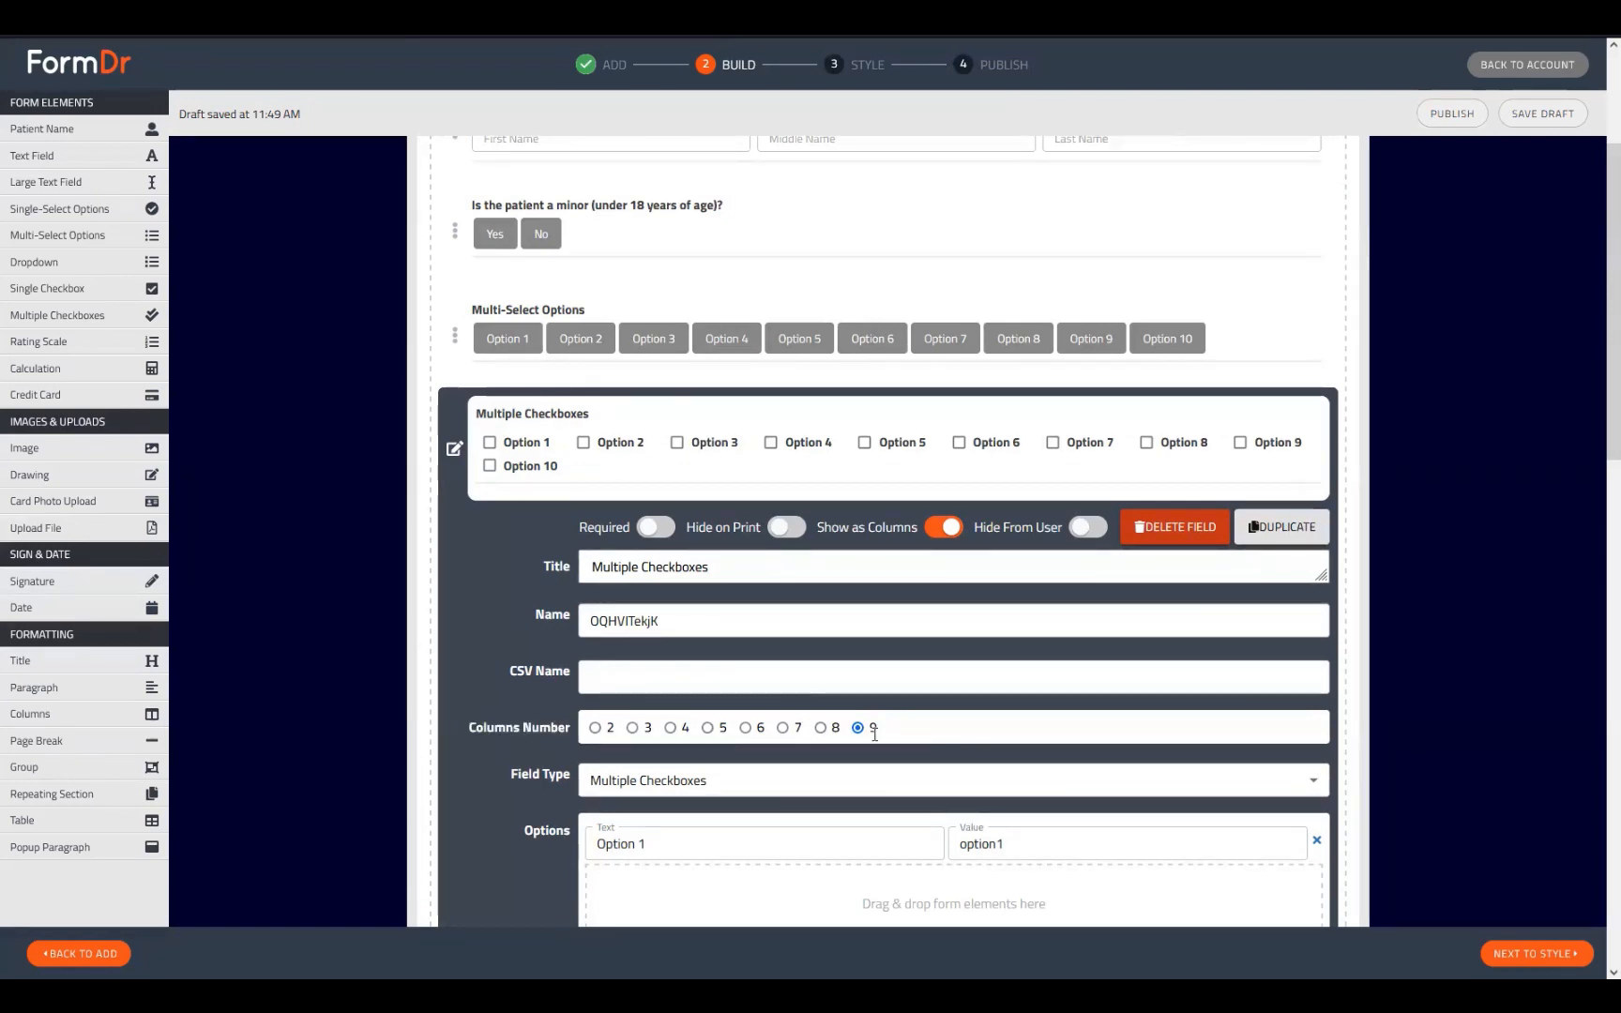
left_click(715, 728)
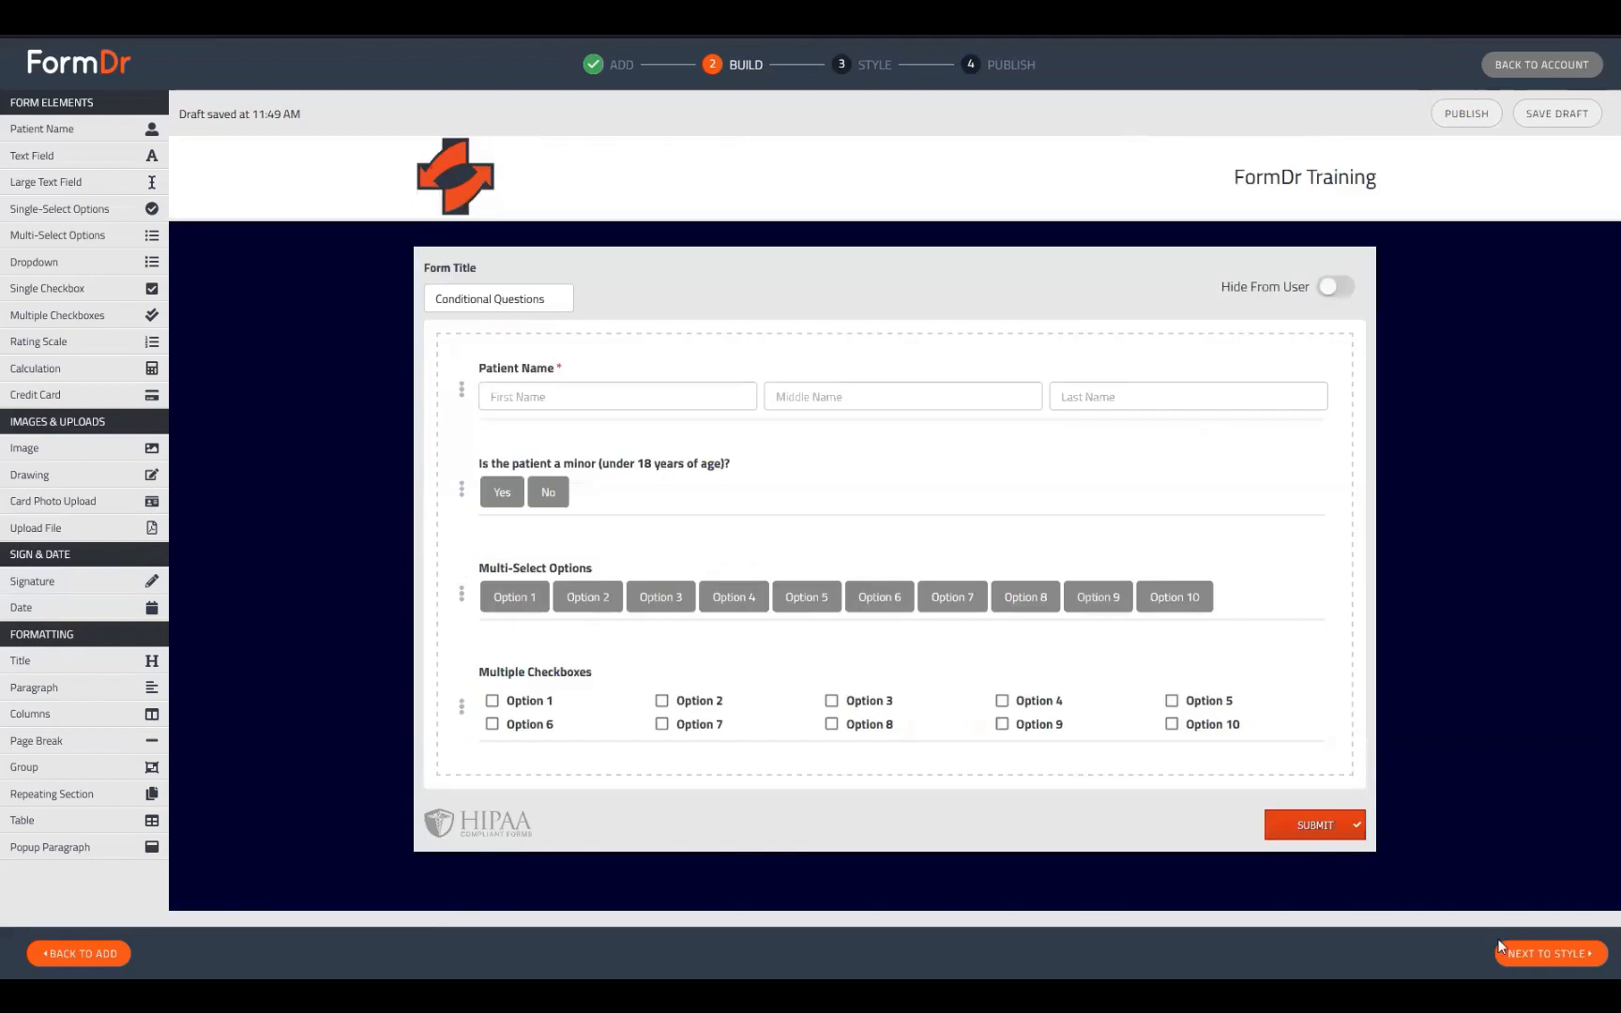
left_click(1529, 953)
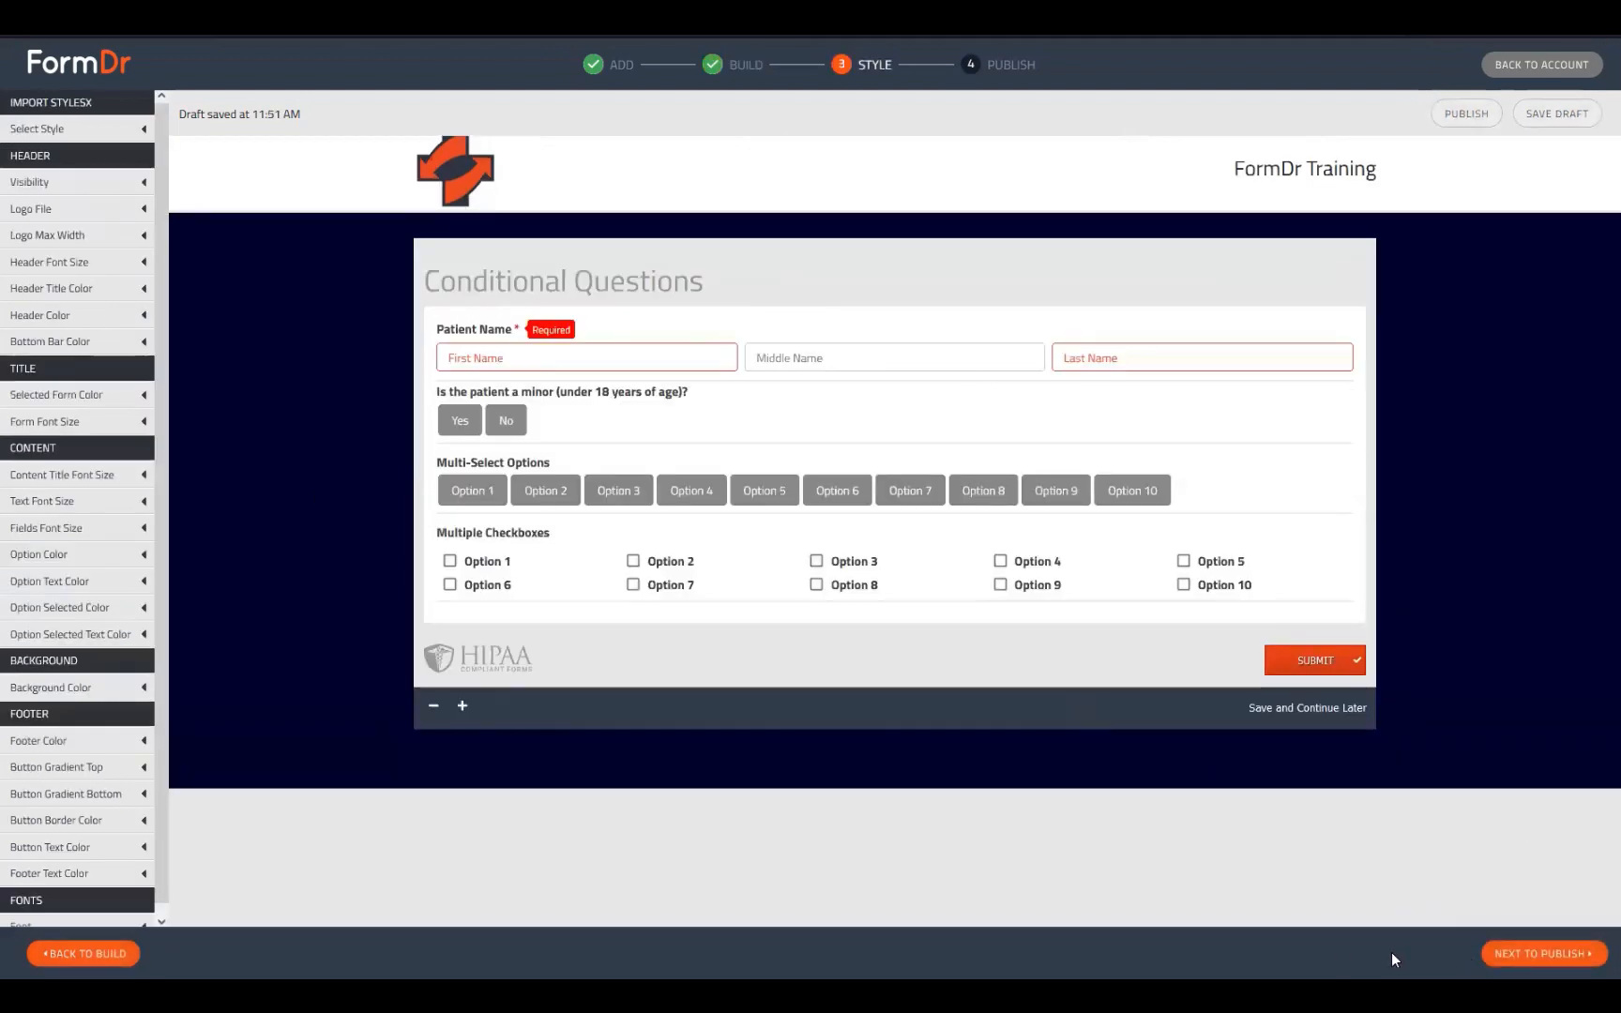
Back in the Build stage, place conditional Text Fields under Multi-Select Options 1, 2 and 3 and under options further down the list
left_click(90, 953)
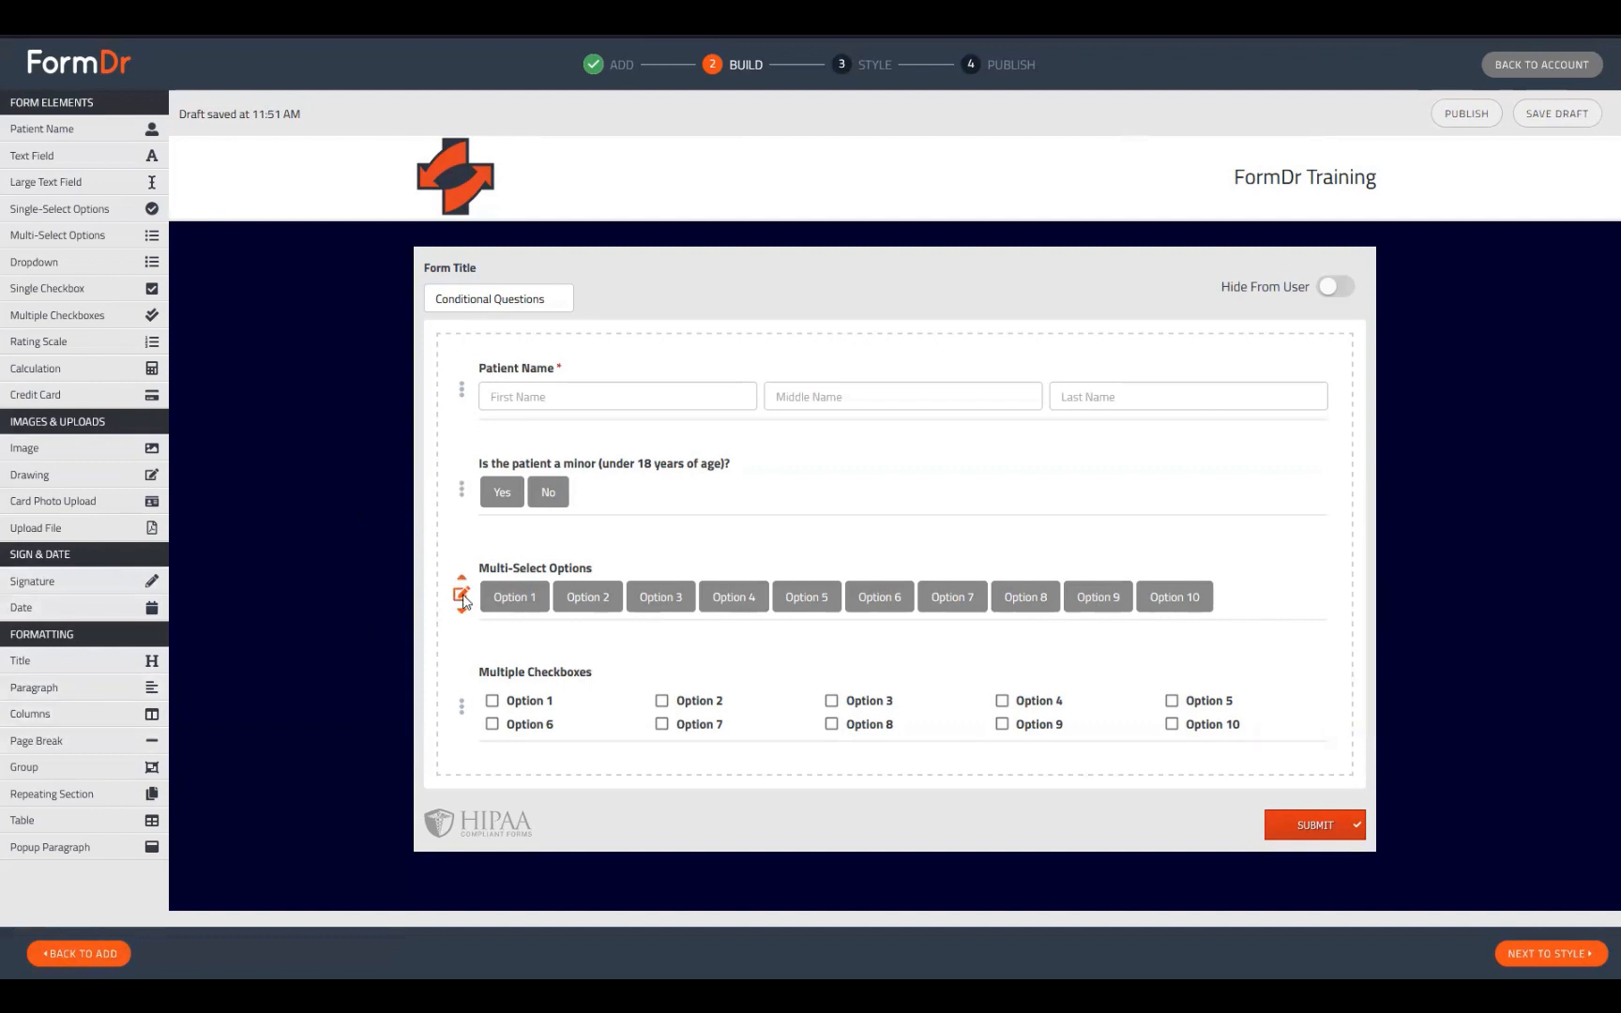
left_click(462, 593)
left_click_drag(18, 152, 699, 403)
left_click_drag(672, 552, 734, 579)
left_click_drag(38, 156, 757, 760)
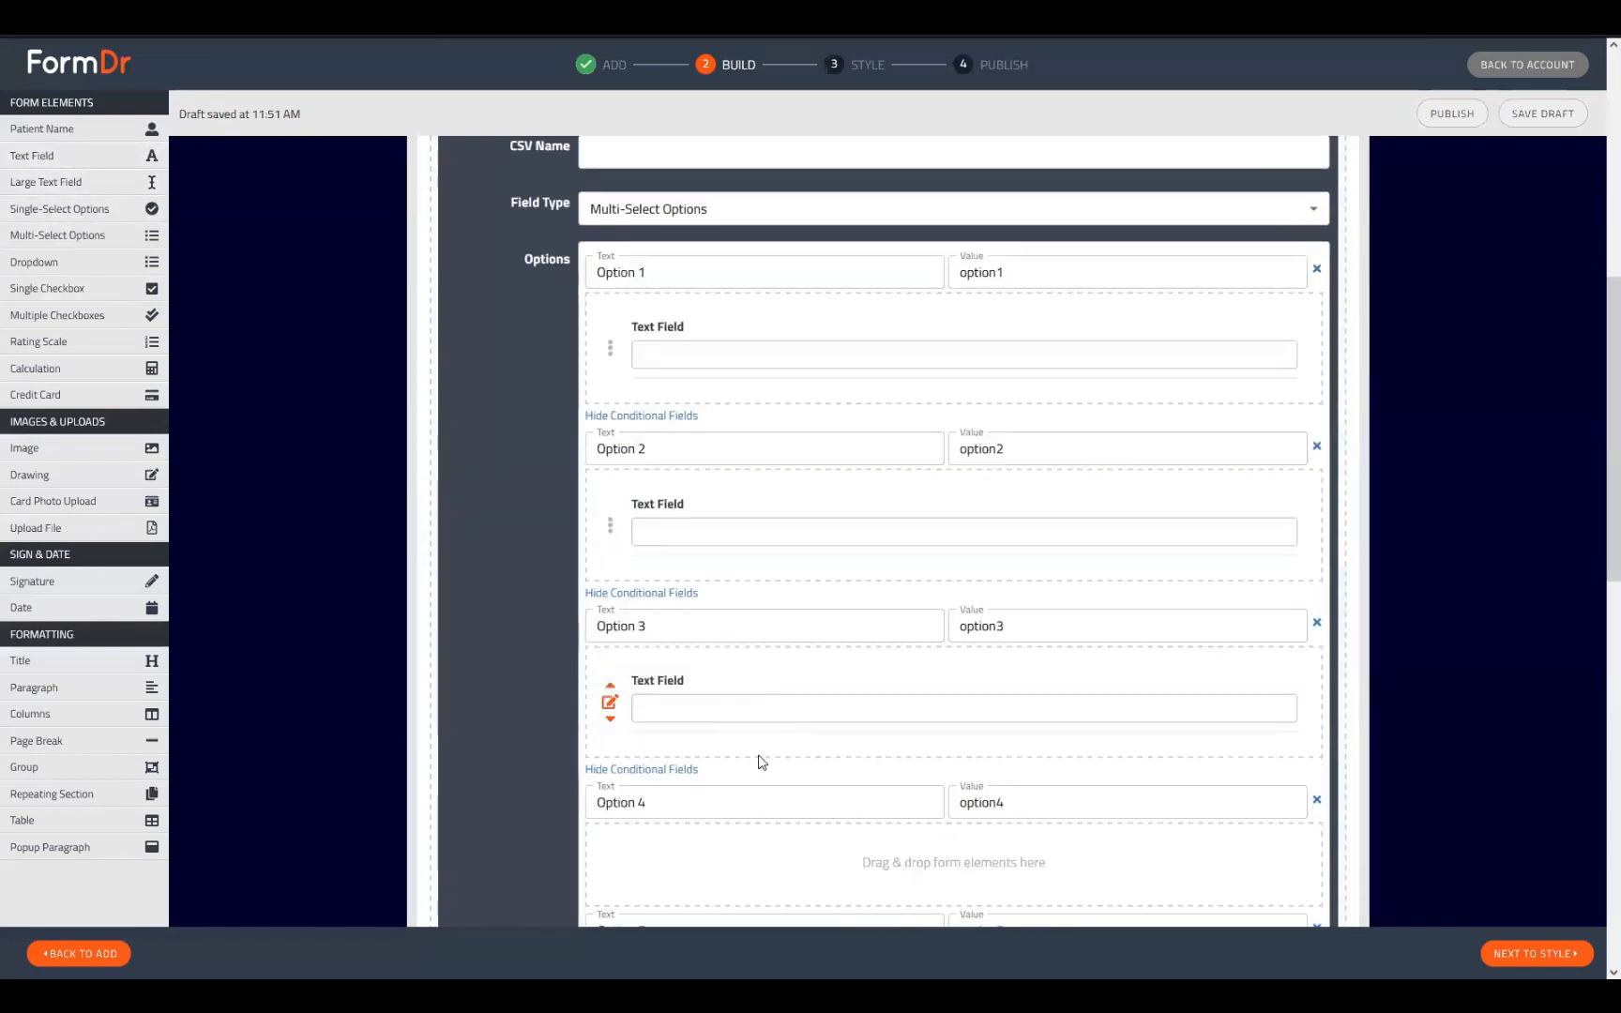
scroll(785, 785, "down", 10)
left_click_drag(24, 157, 732, 441)
left_click_drag(52, 157, 657, 591)
left_click_drag(53, 160, 610, 604)
Place conditional Text Fields under Options 1, 2, 3 and one of the last options of Multiple Checkboxes, and close its settings
left_click(454, 776)
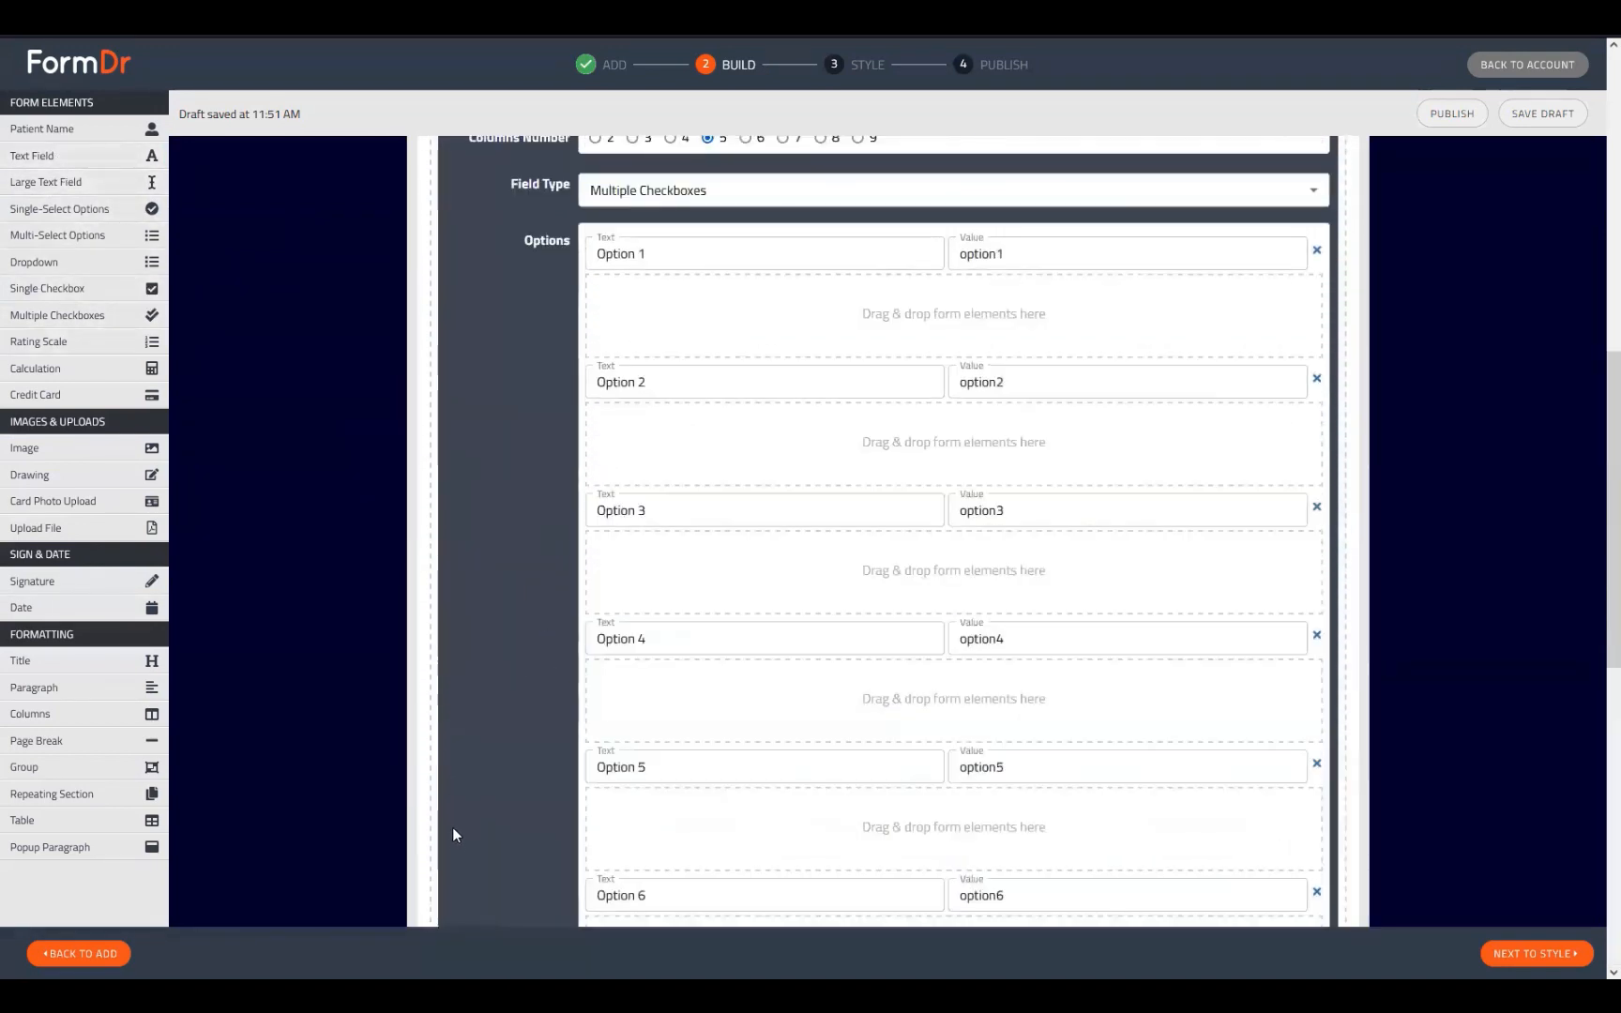
left_click_drag(37, 156, 715, 514)
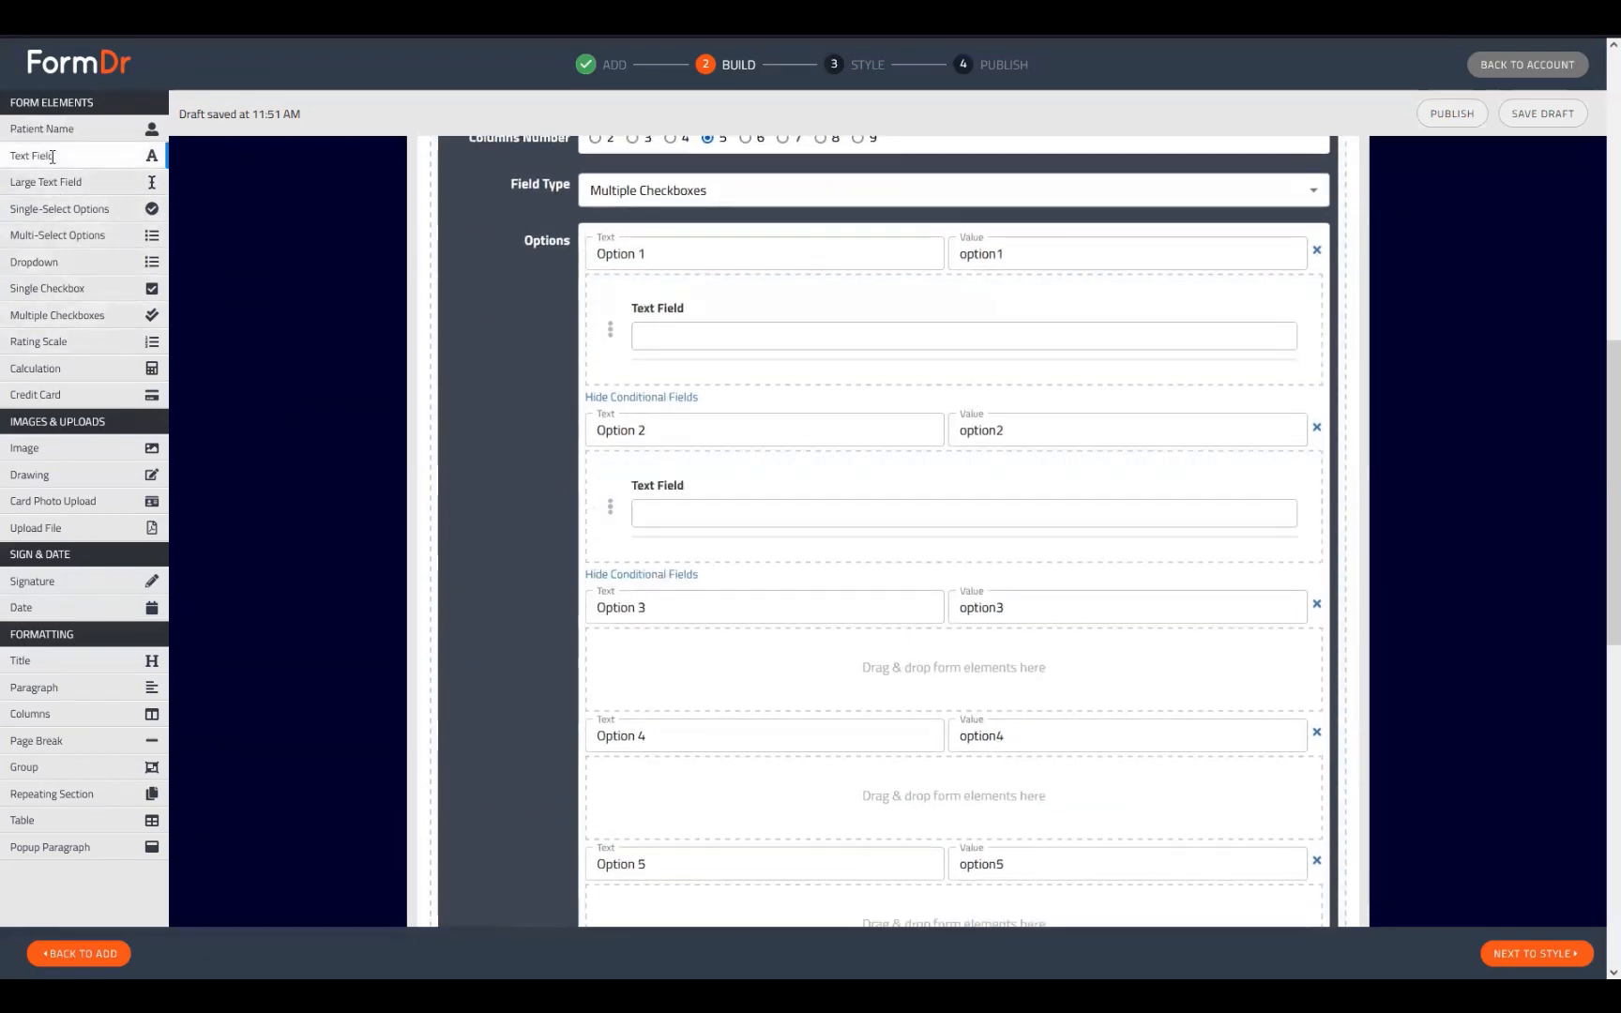
left_click_drag(32, 156, 746, 685)
scroll(775, 755, "down", 5)
scroll(775, 754, "down", 4)
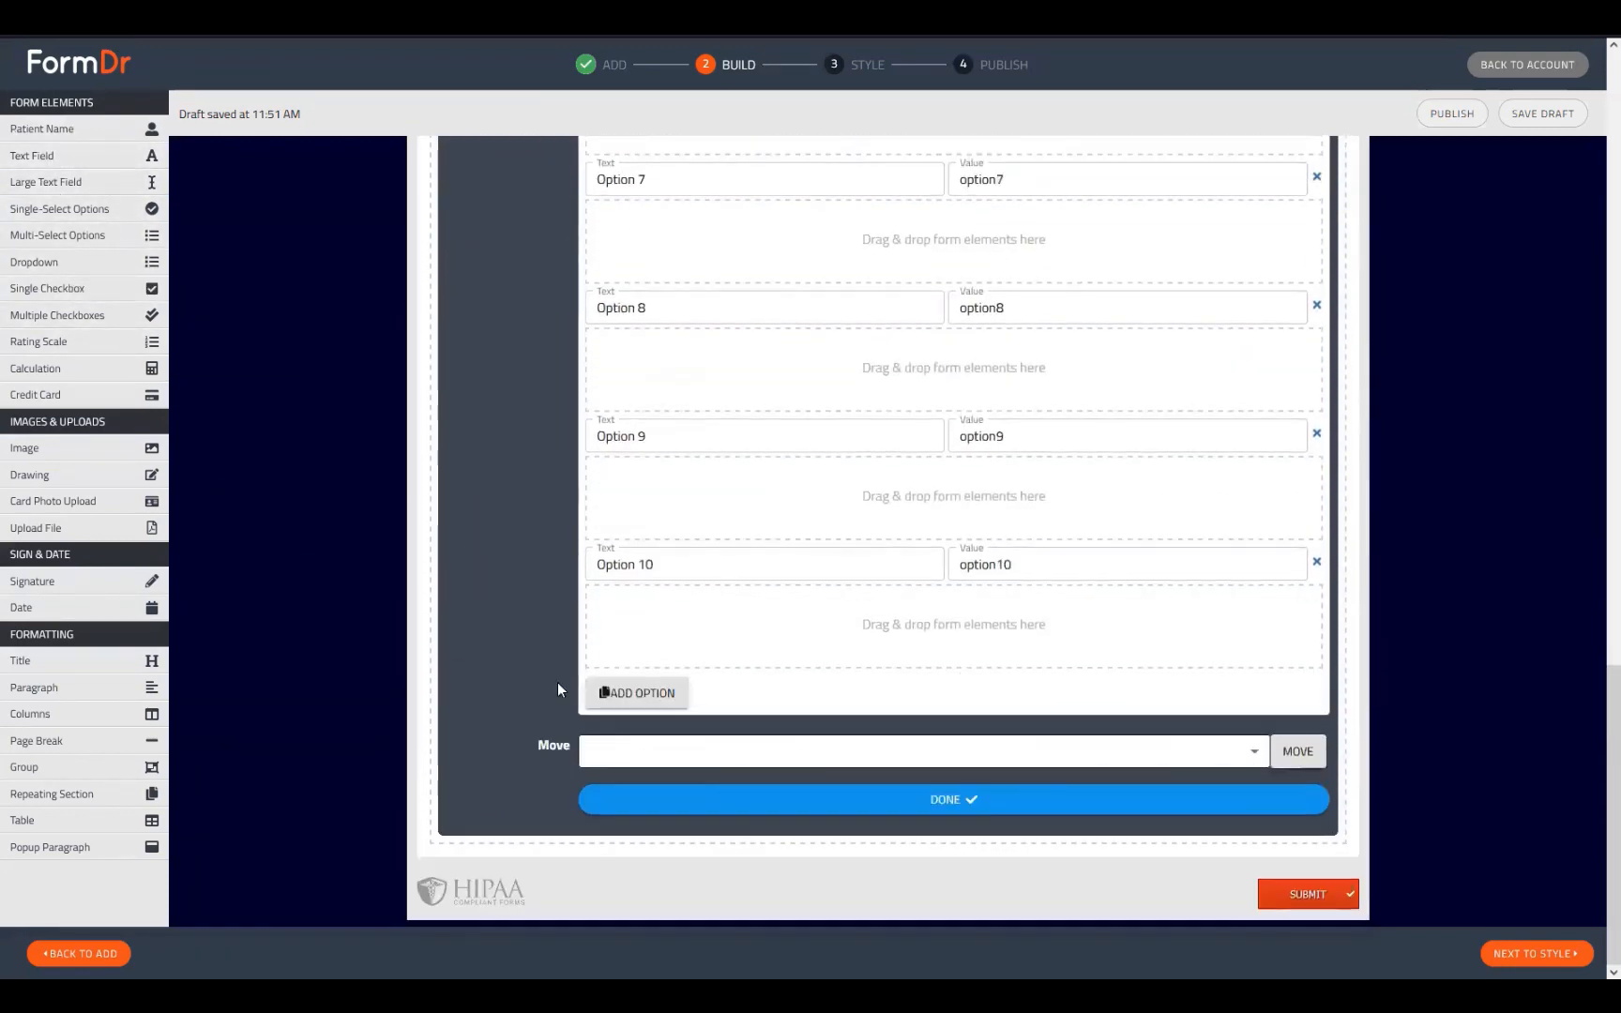
left_click_drag(31, 156, 898, 717)
scroll(901, 751, "down", 2)
left_click(903, 799)
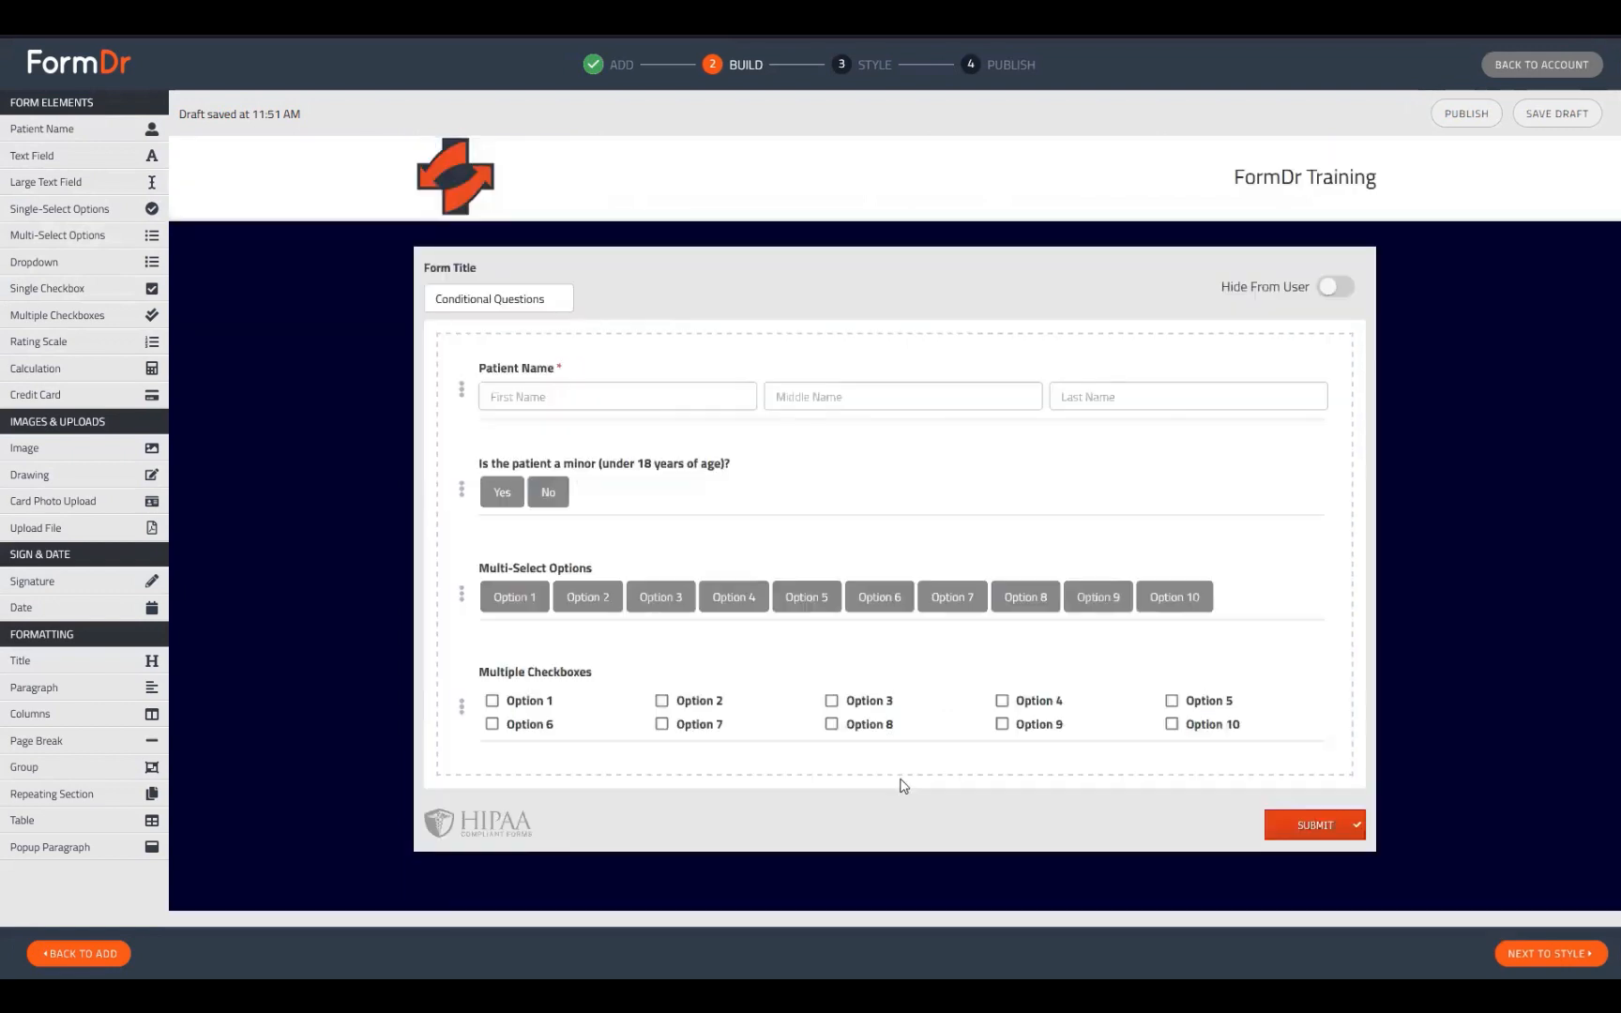
Go to the Style stage and select Option 1 of the Multi-Select Options field to test its conditional field
left_click(1552, 952)
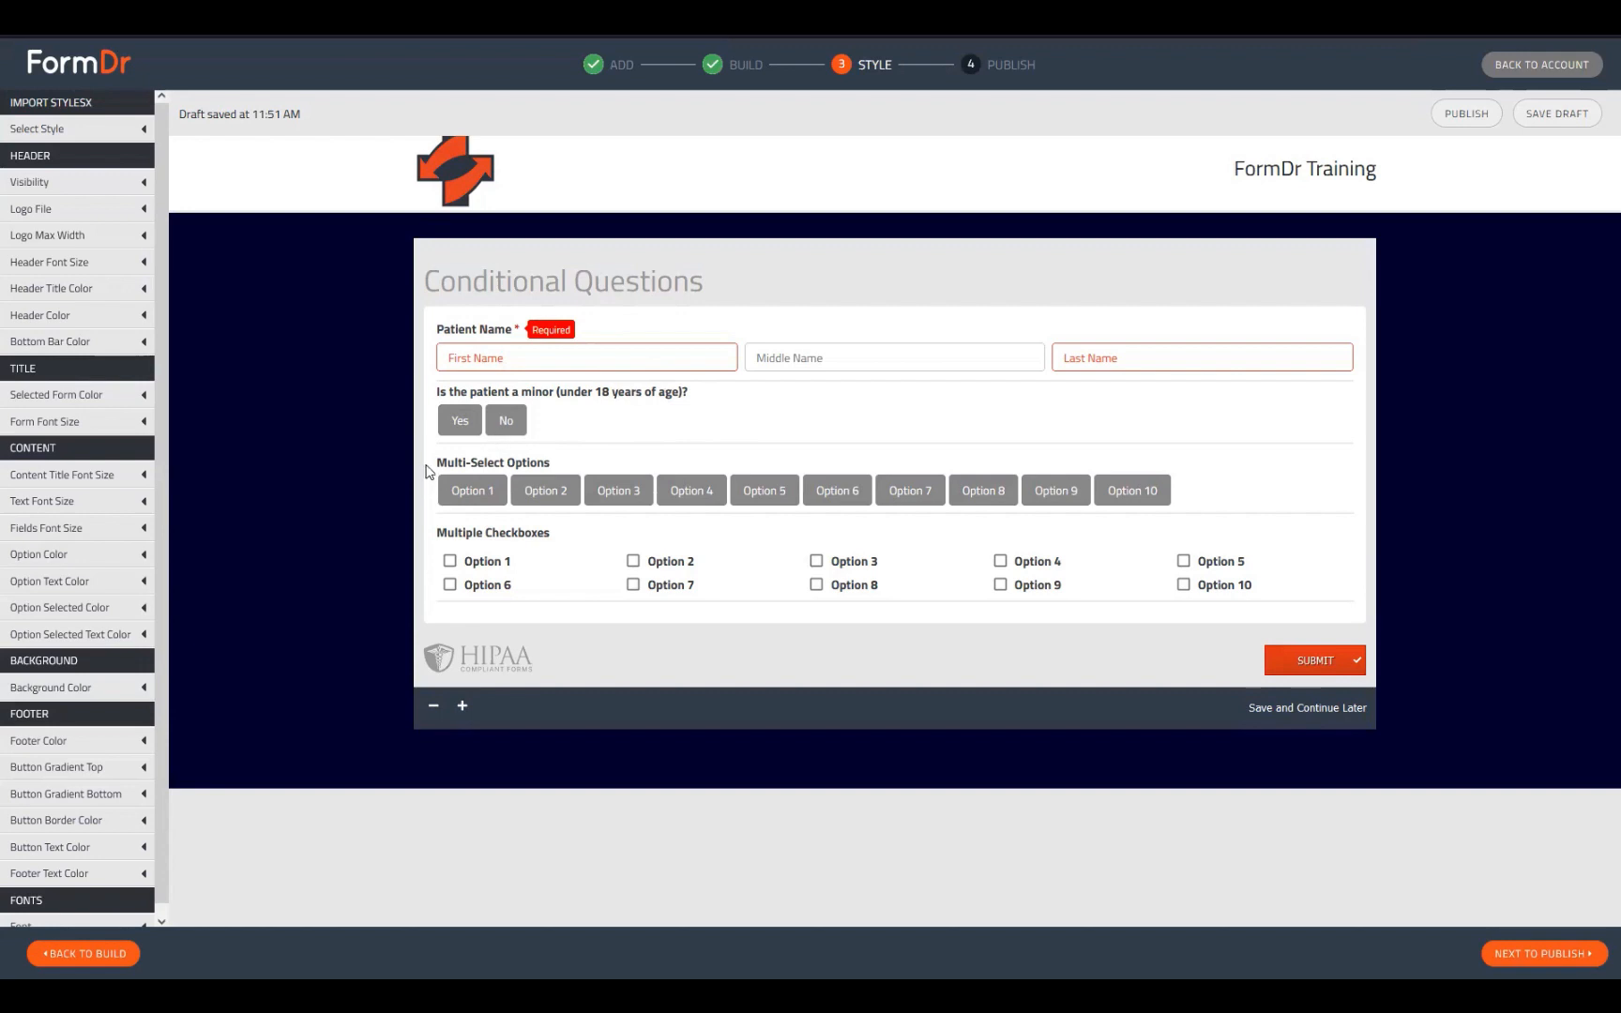
left_click_drag(427, 463, 577, 466)
left_click(635, 460)
left_click(455, 495)
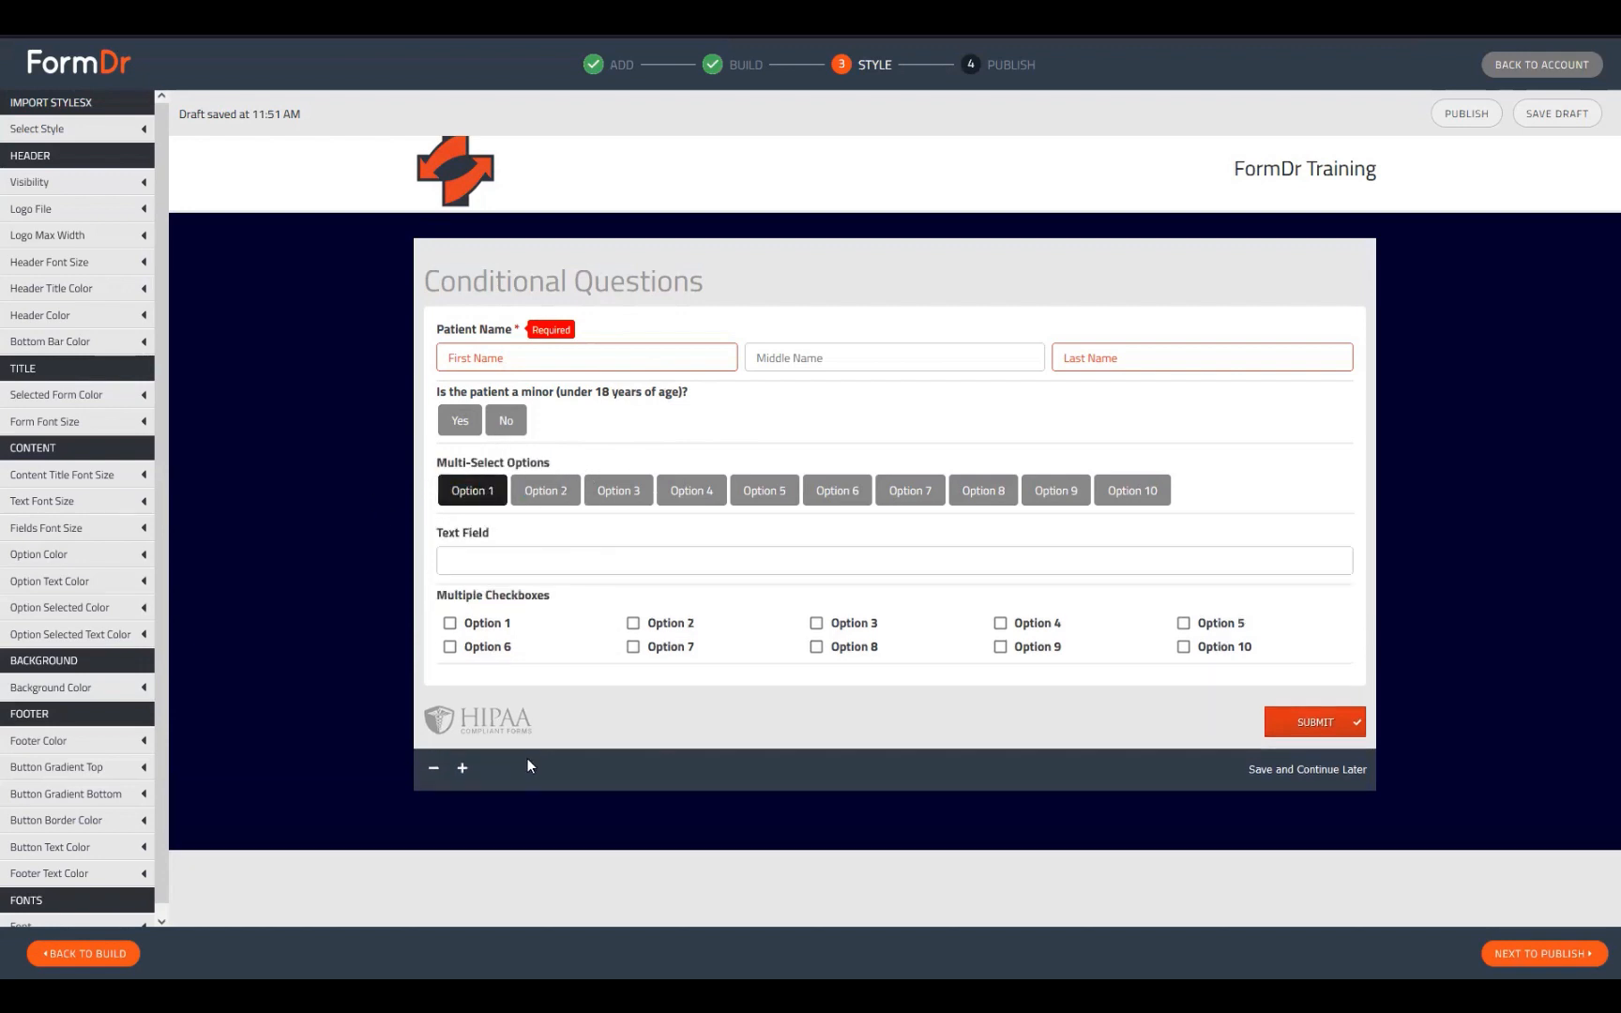
Select Options 2, 3, 8, 9 and 10 of the Multi-Select Options field and examine how their conditional text fields are laid out
left_click(551, 491)
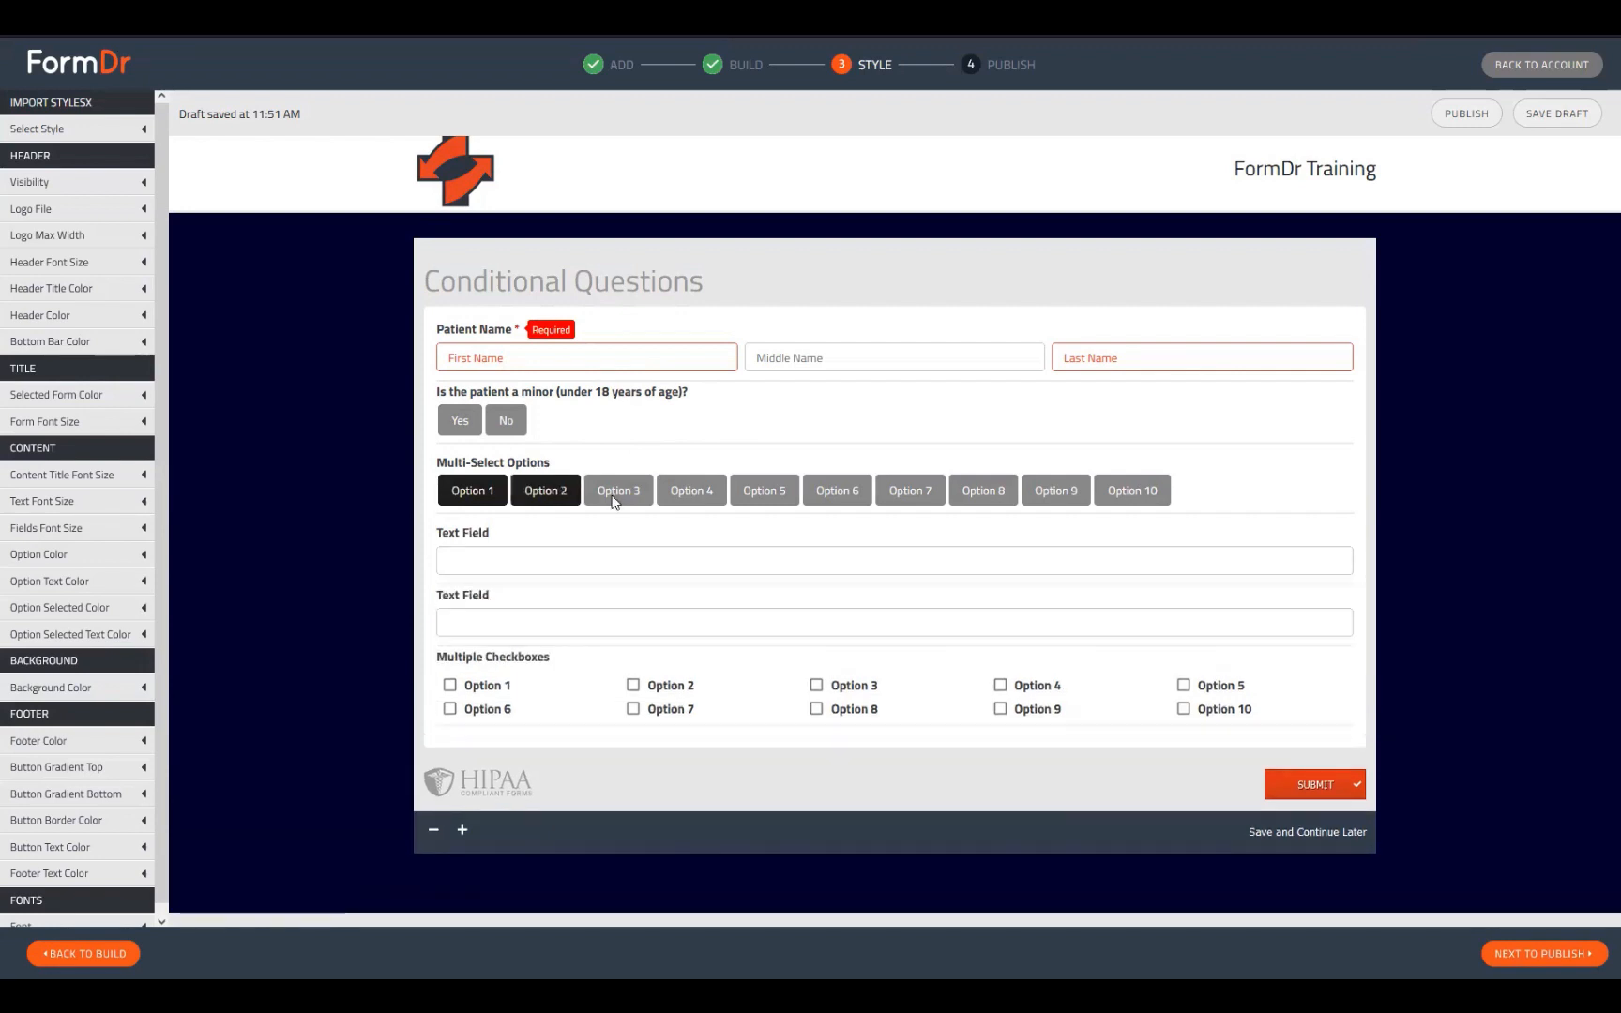
left_click(614, 502)
left_click(971, 490)
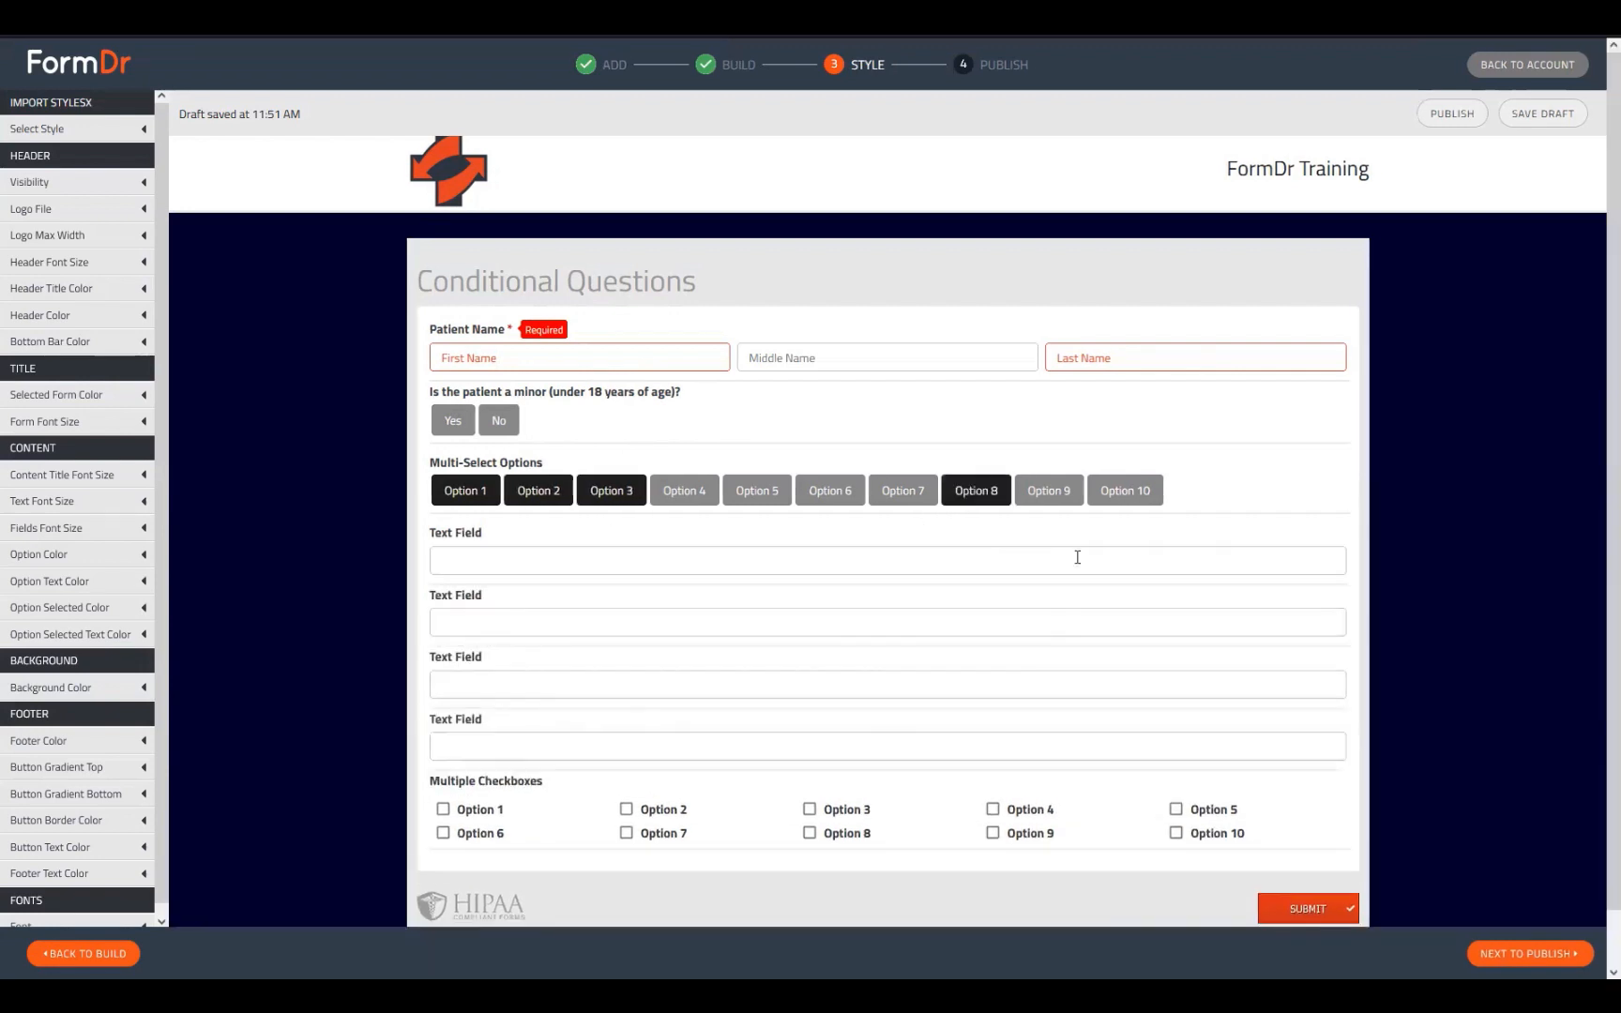
left_click(1056, 491)
left_click(1140, 493)
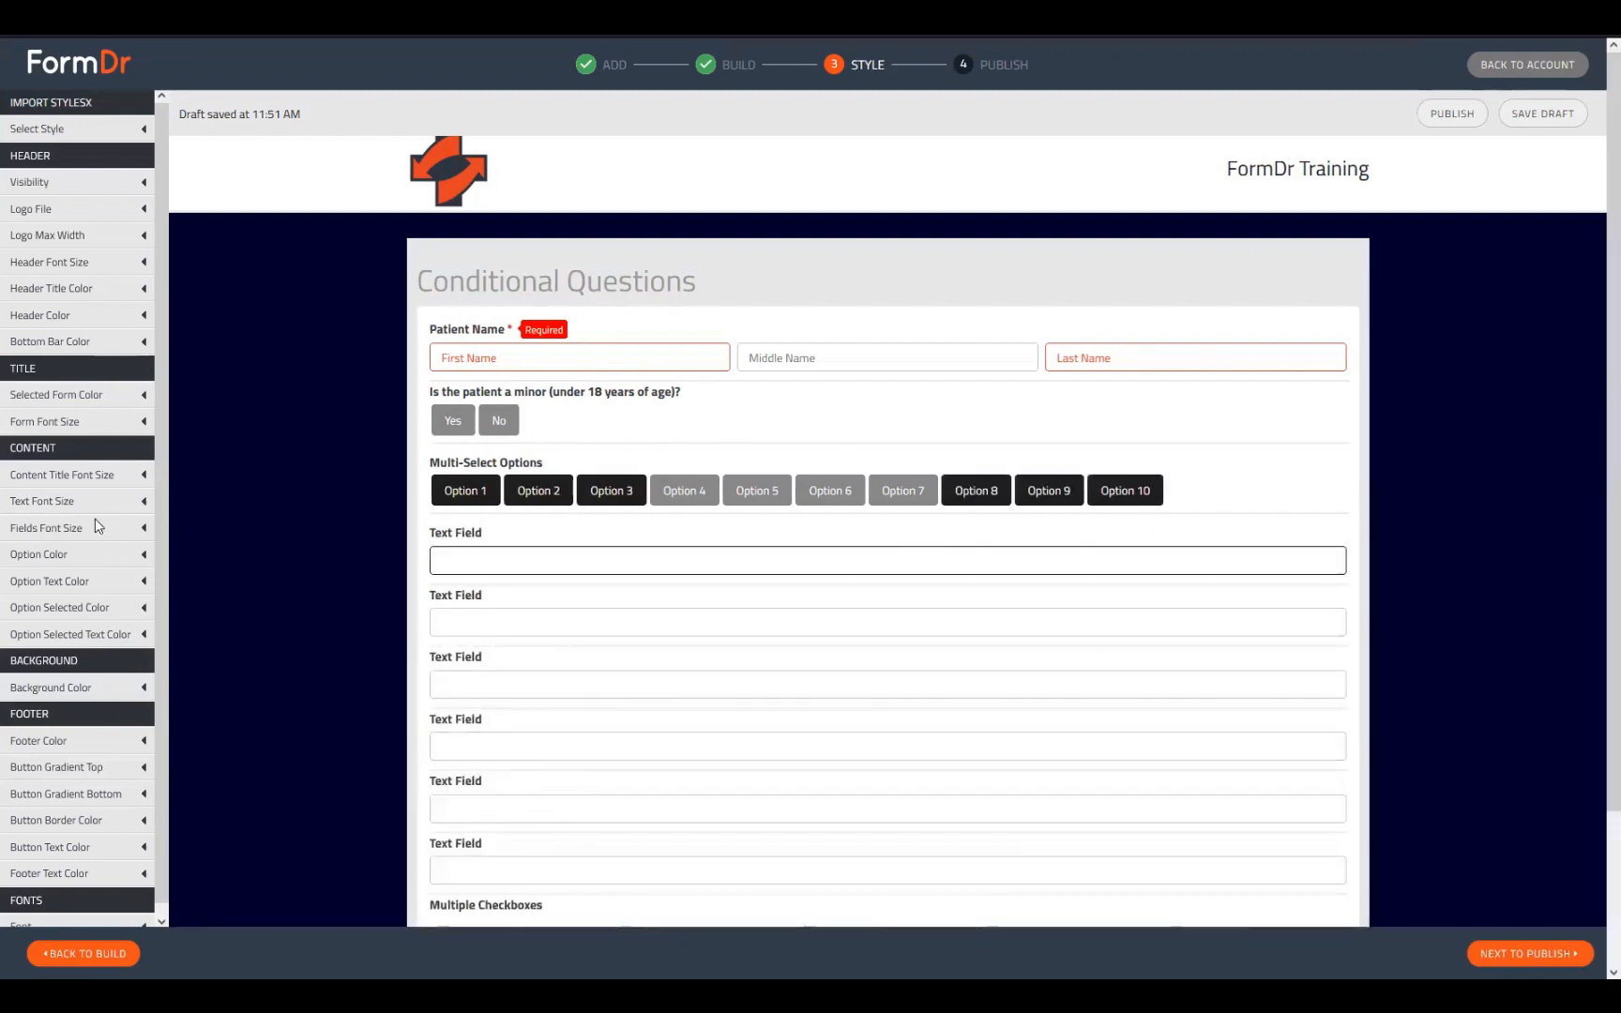
scroll(612, 770, "down", 1)
left_click(722, 476)
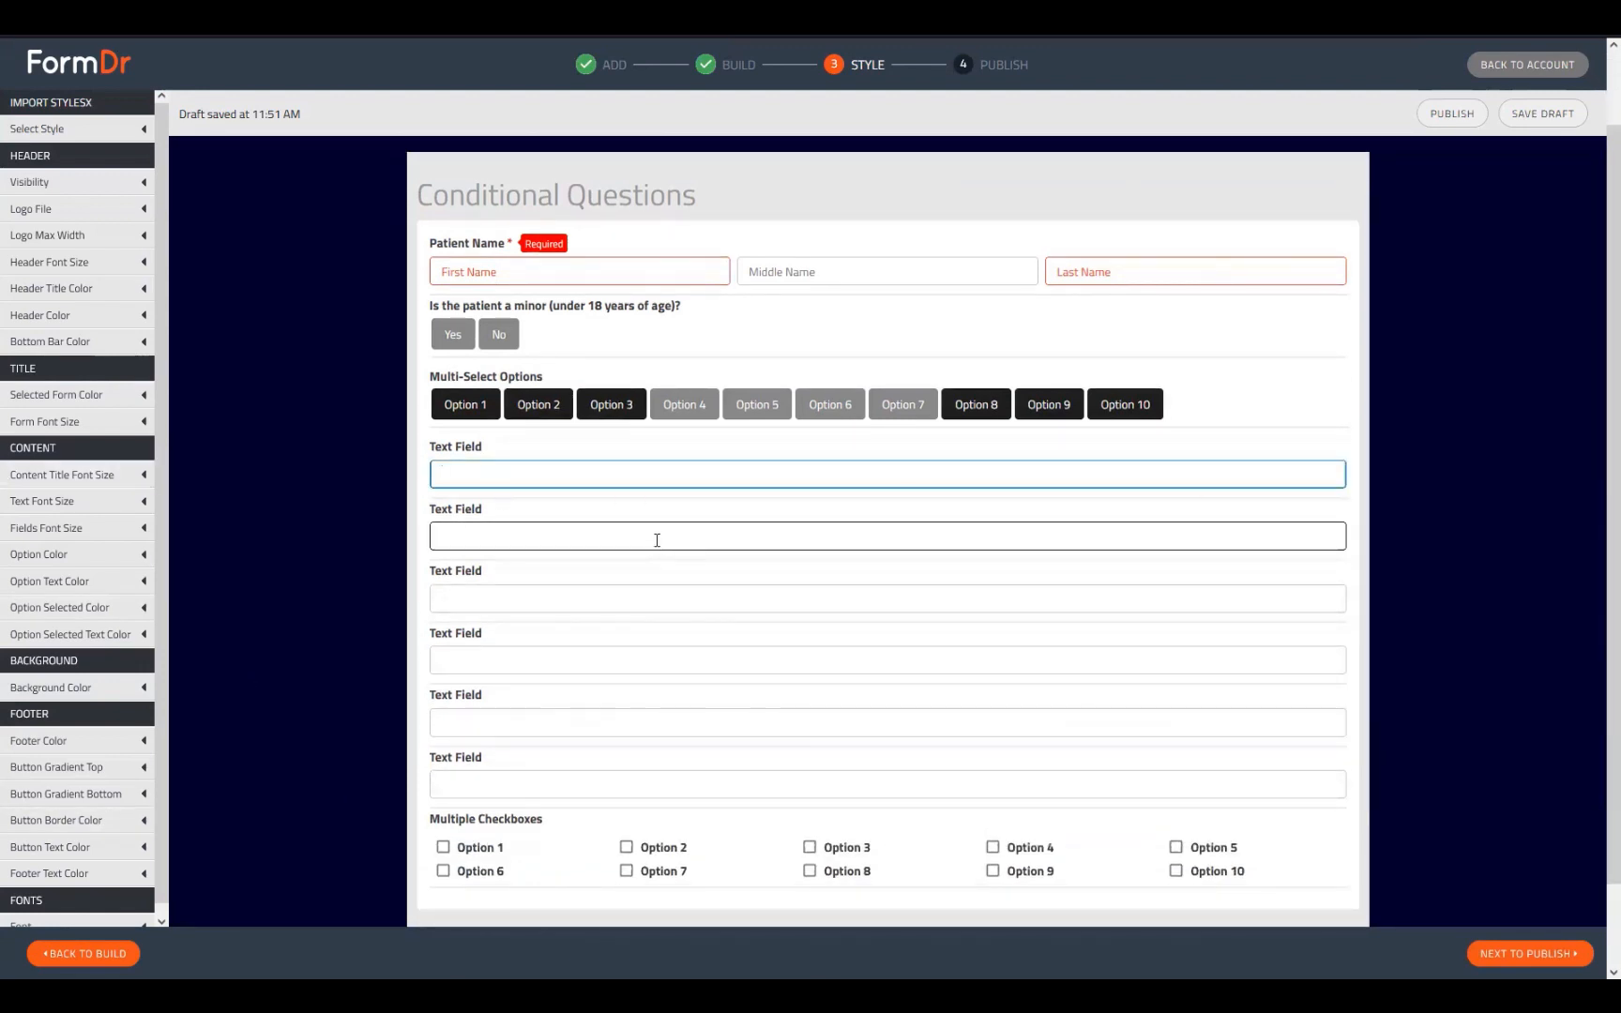
scroll(638, 479, "down", 1)
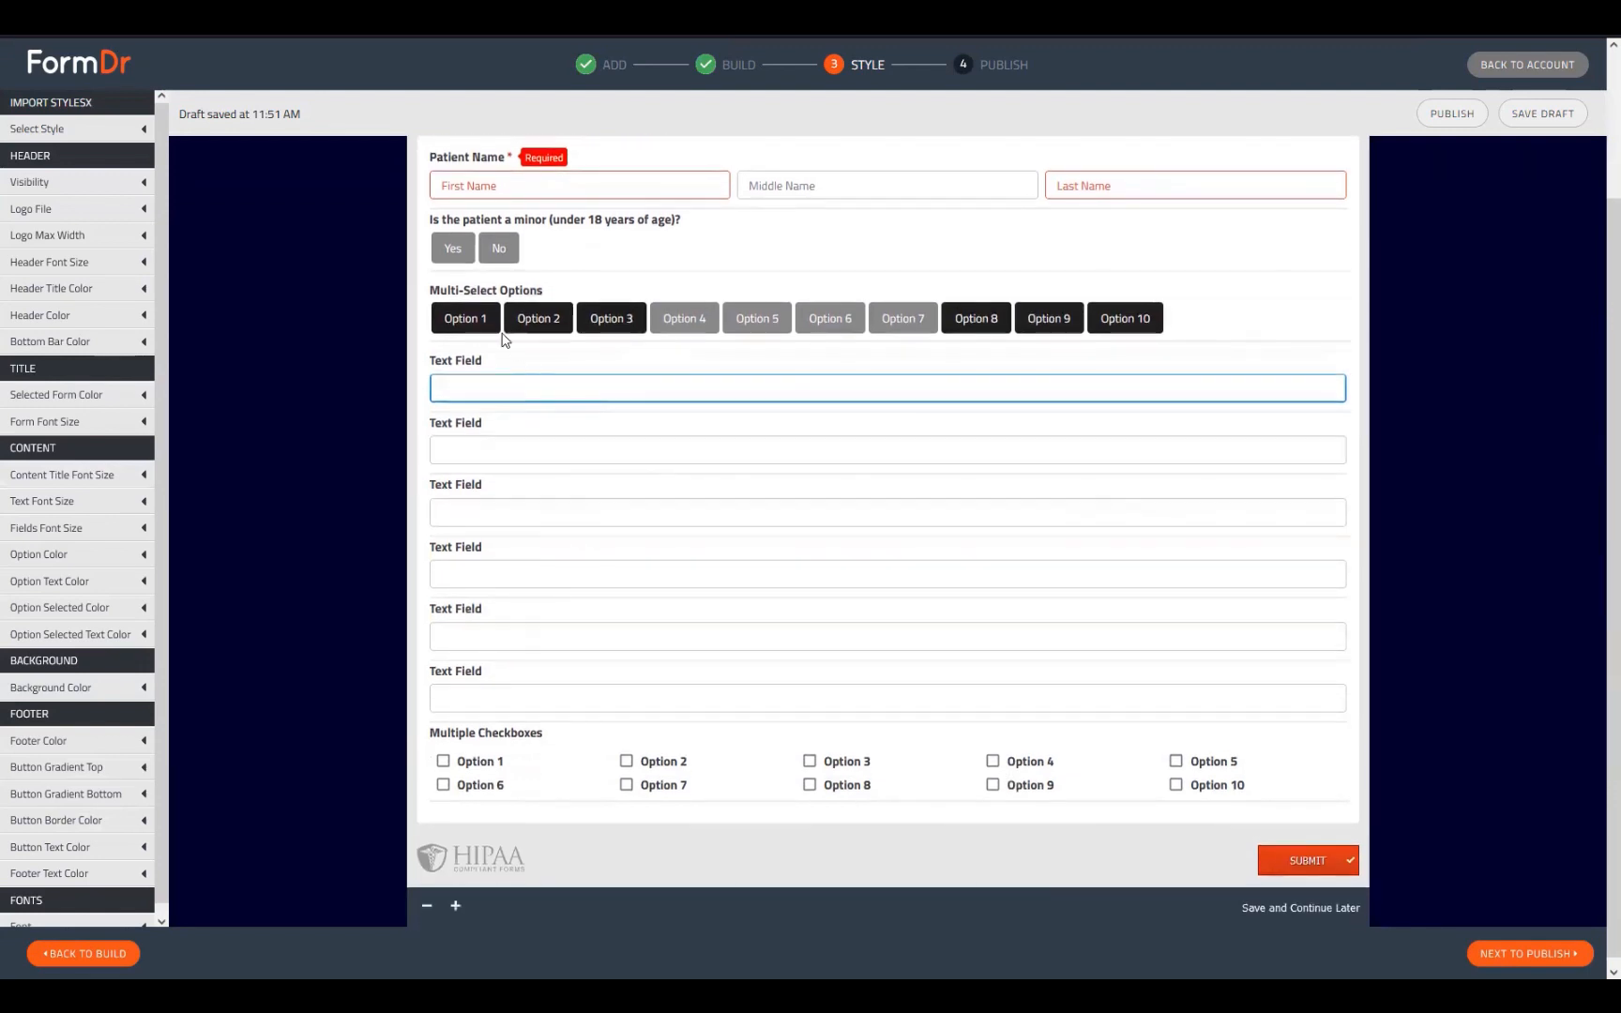
left_click_drag(426, 290, 576, 279)
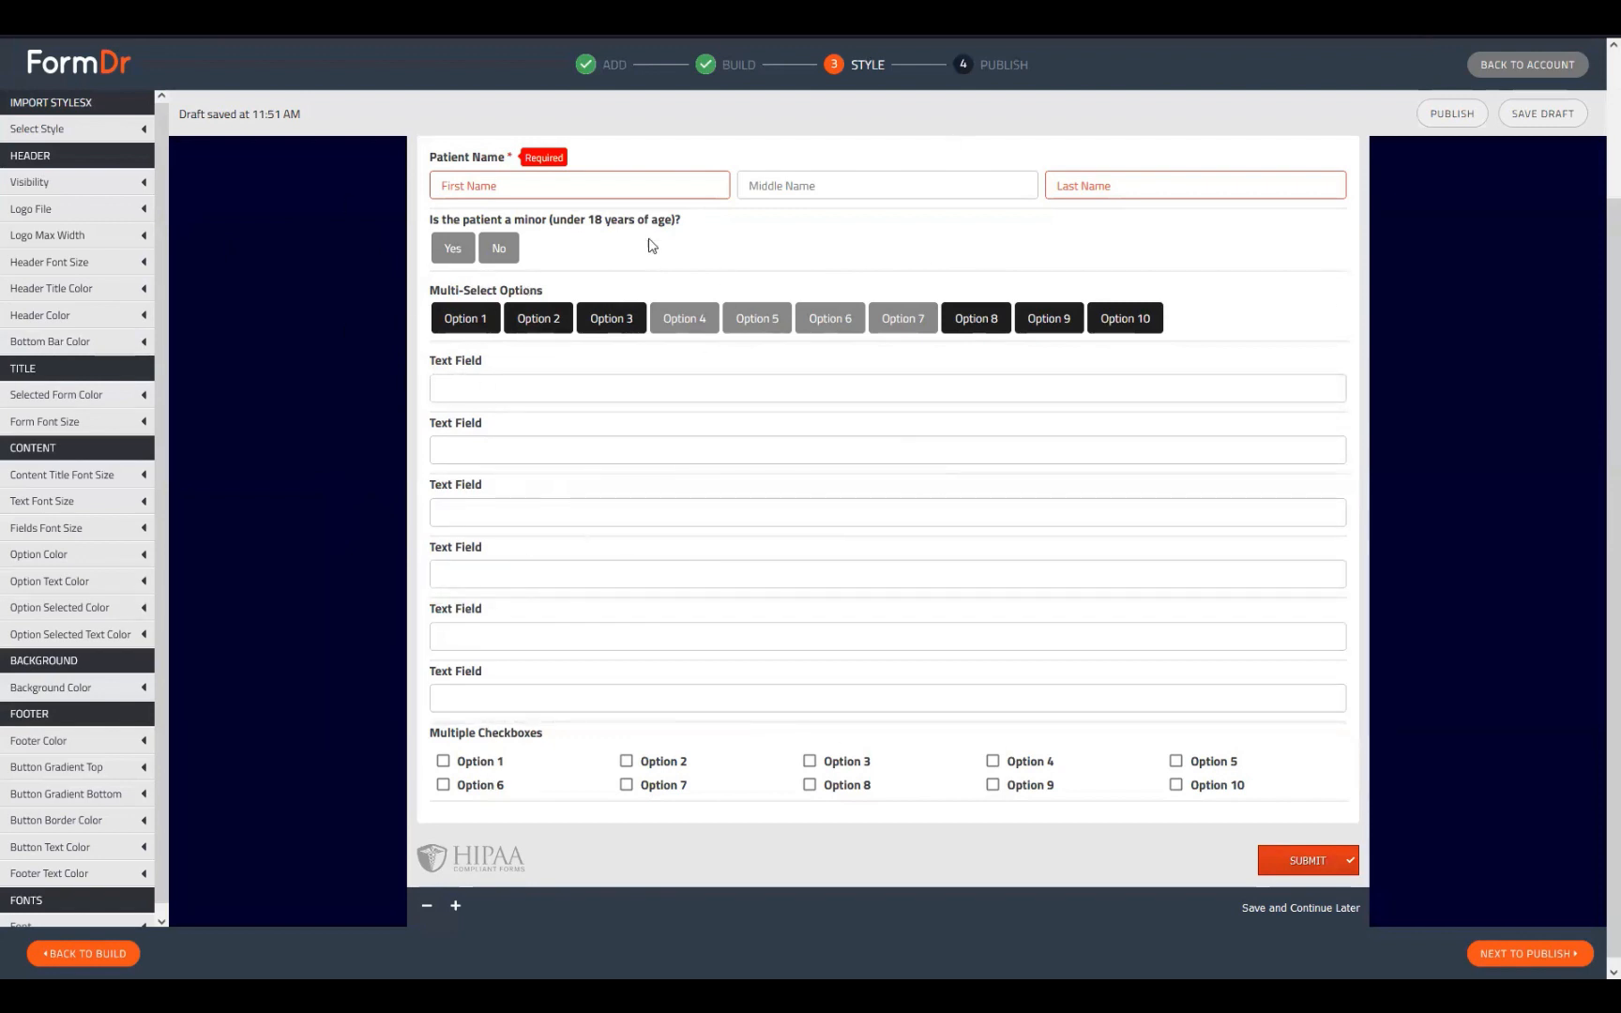
Check Options 1, 2, 3, 8, 9 and 10 of Multiple Checkboxes and compare their conditional text fields with the Multi-Select Options ones
left_click(444, 762)
left_click(627, 762)
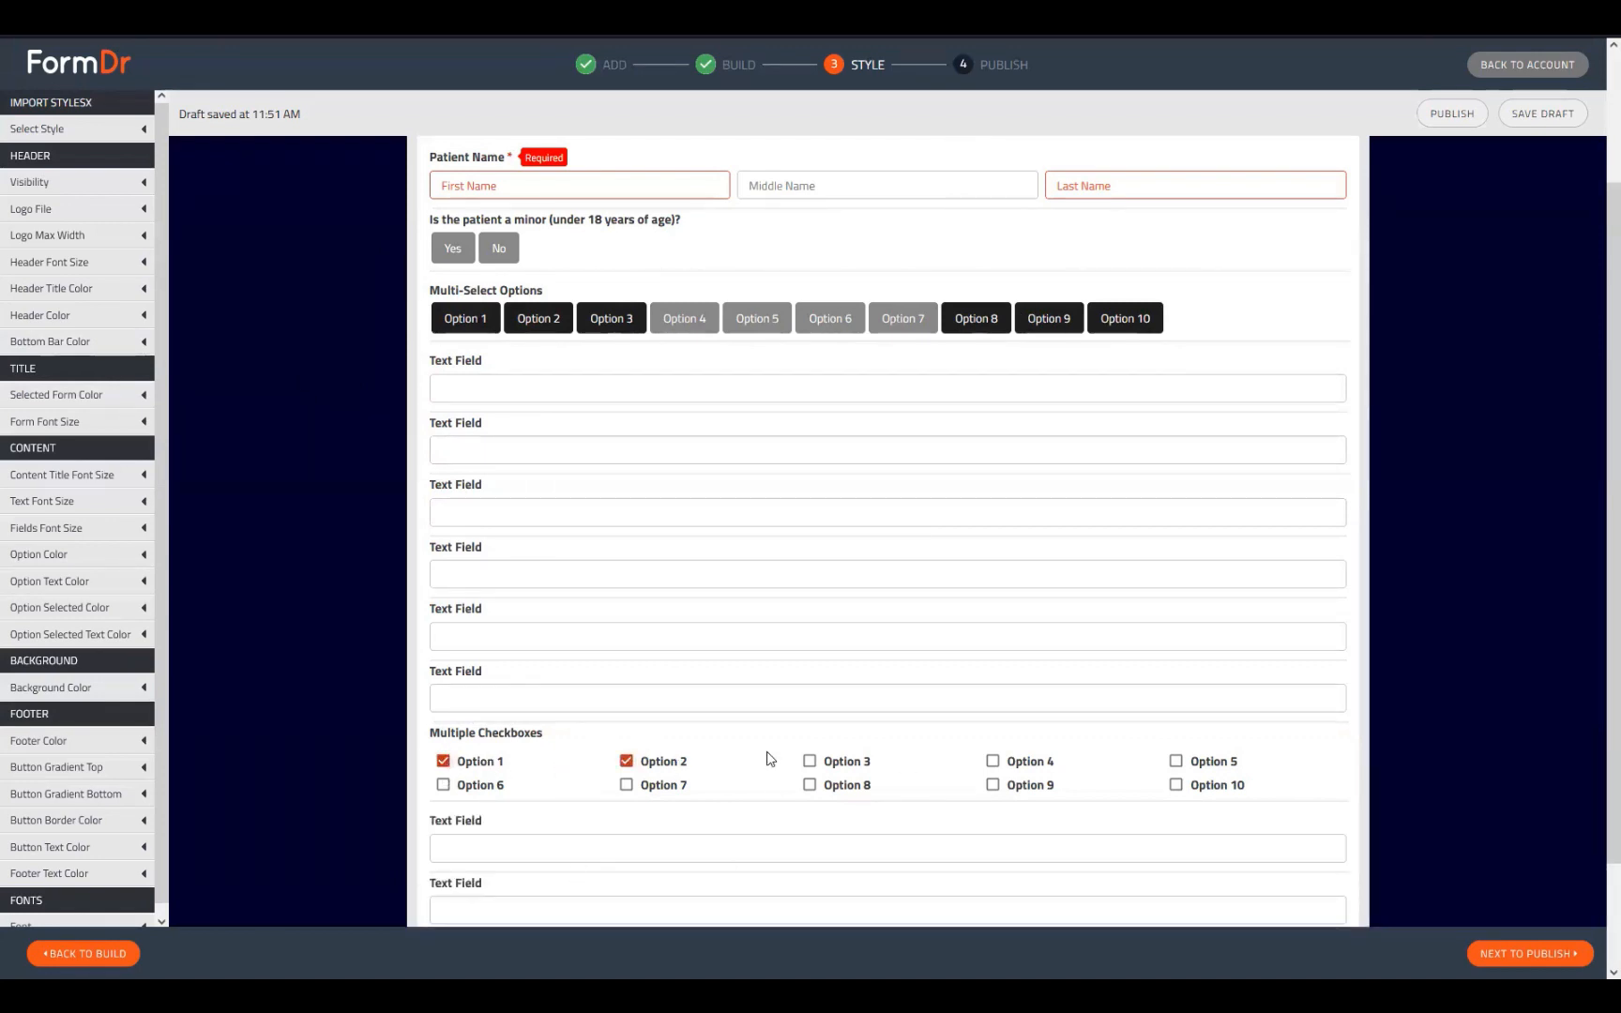
left_click(809, 761)
scroll(948, 694, "down", 2)
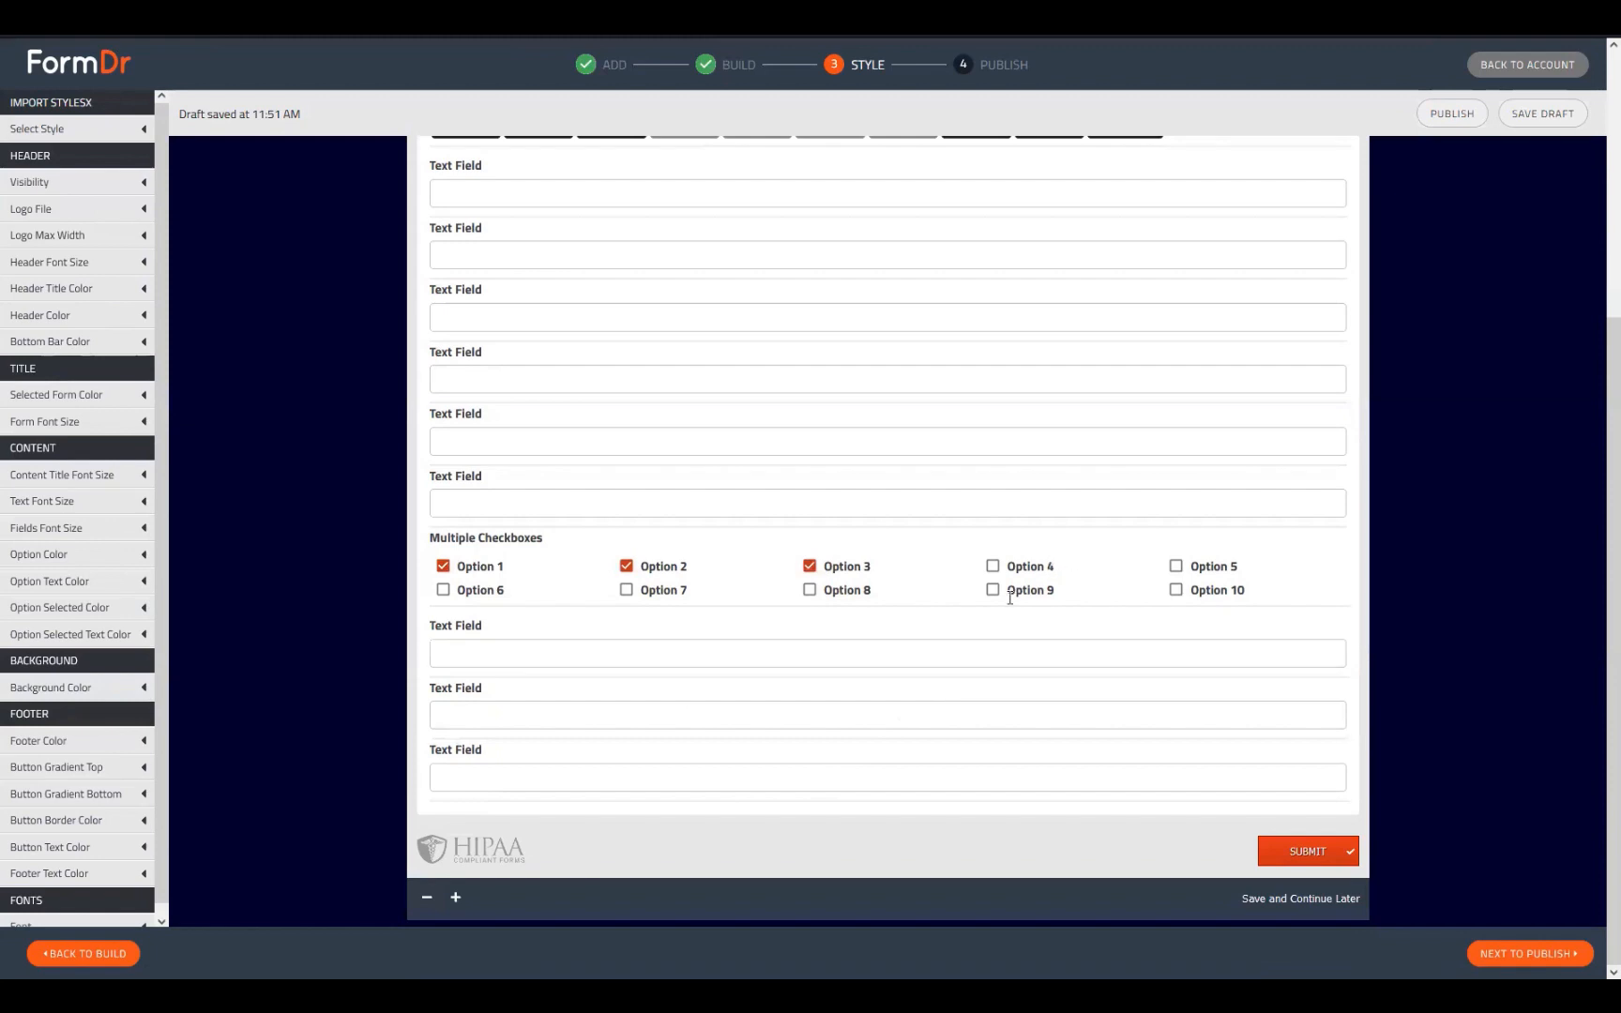
left_click(810, 590)
left_click(994, 591)
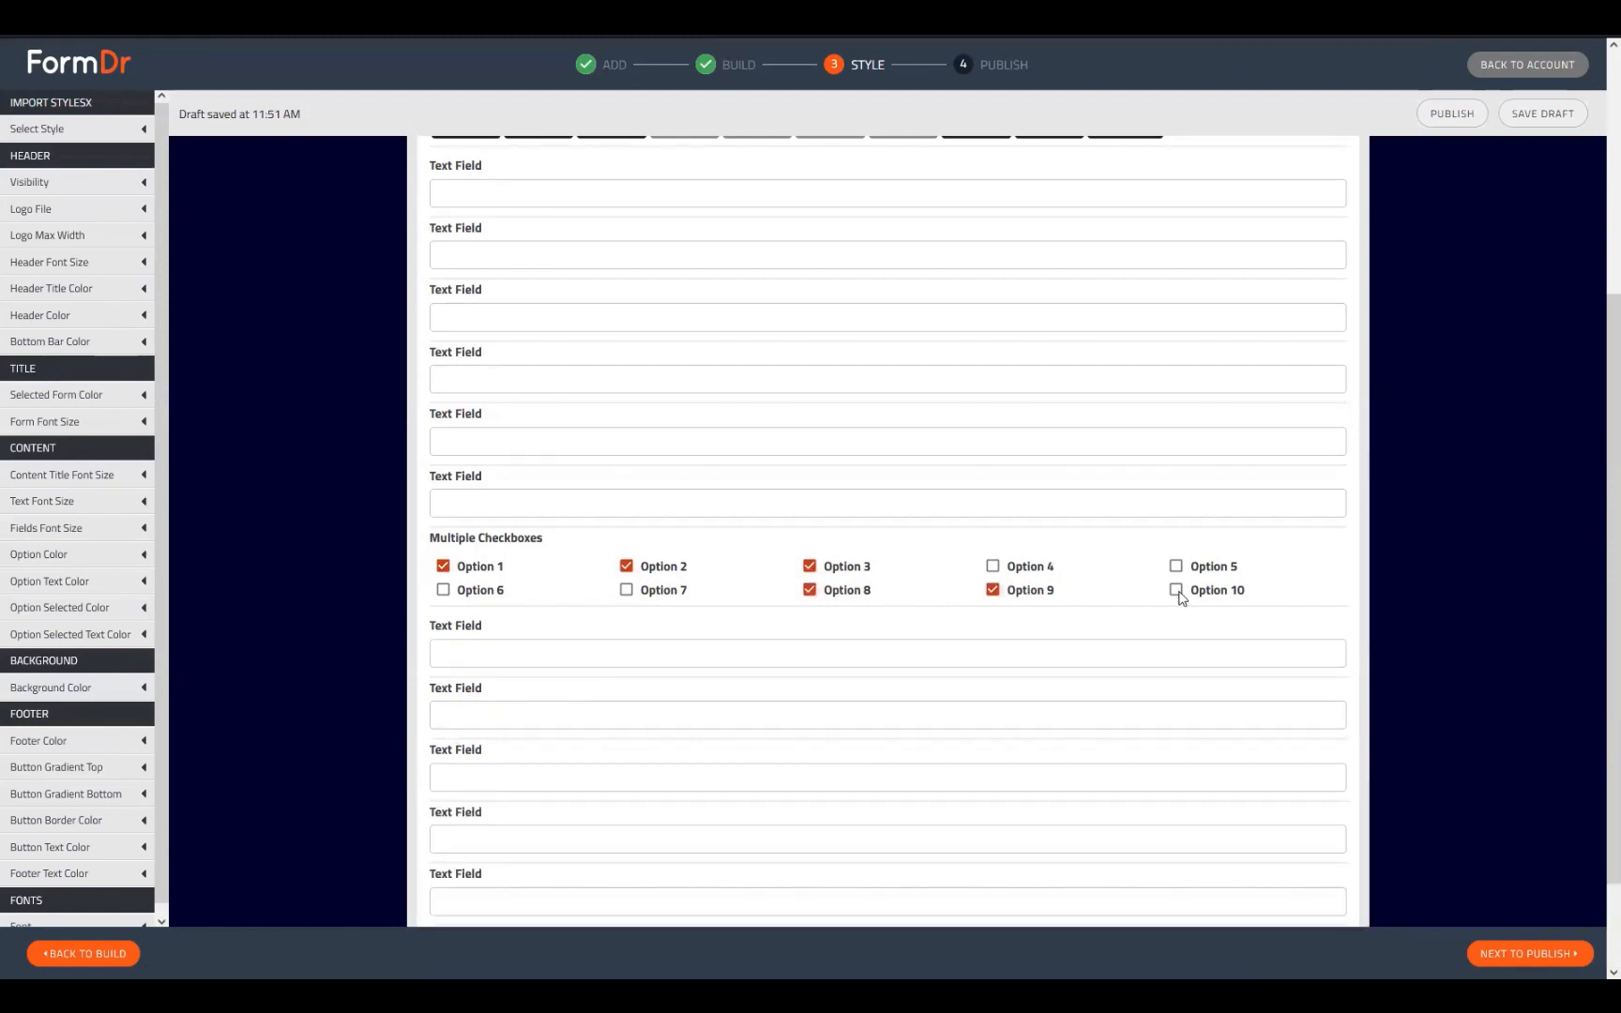
left_click(1176, 591)
scroll(1079, 762, "down", 2)
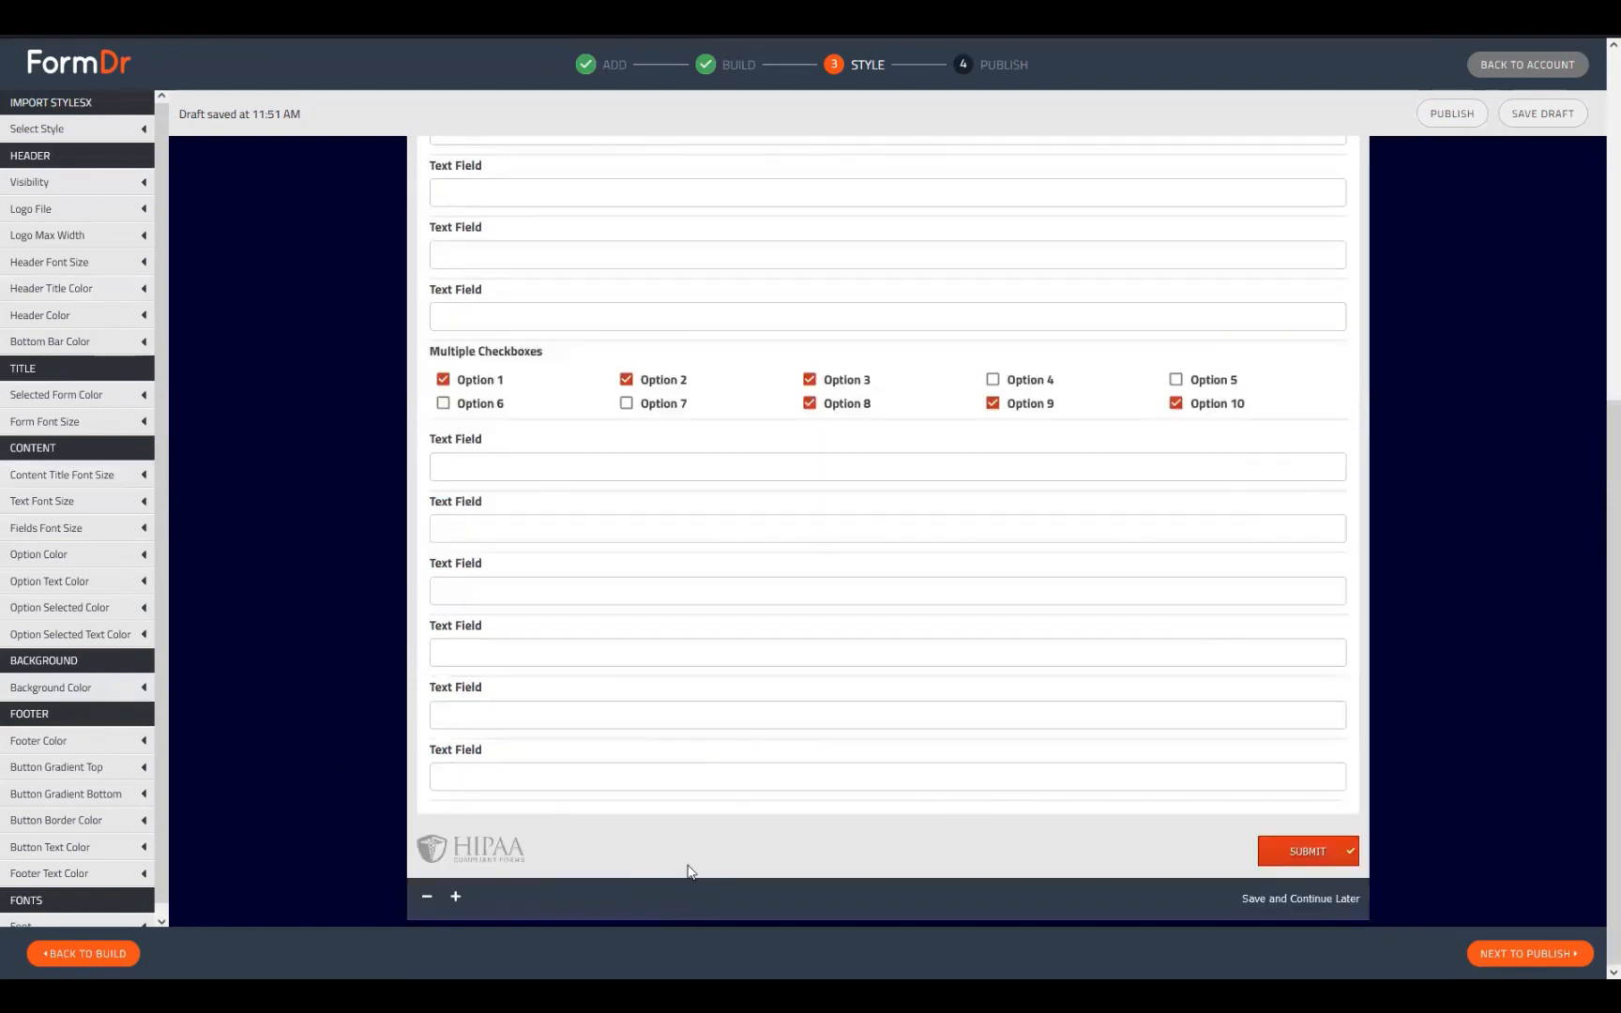
scroll(739, 824, "up", 5)
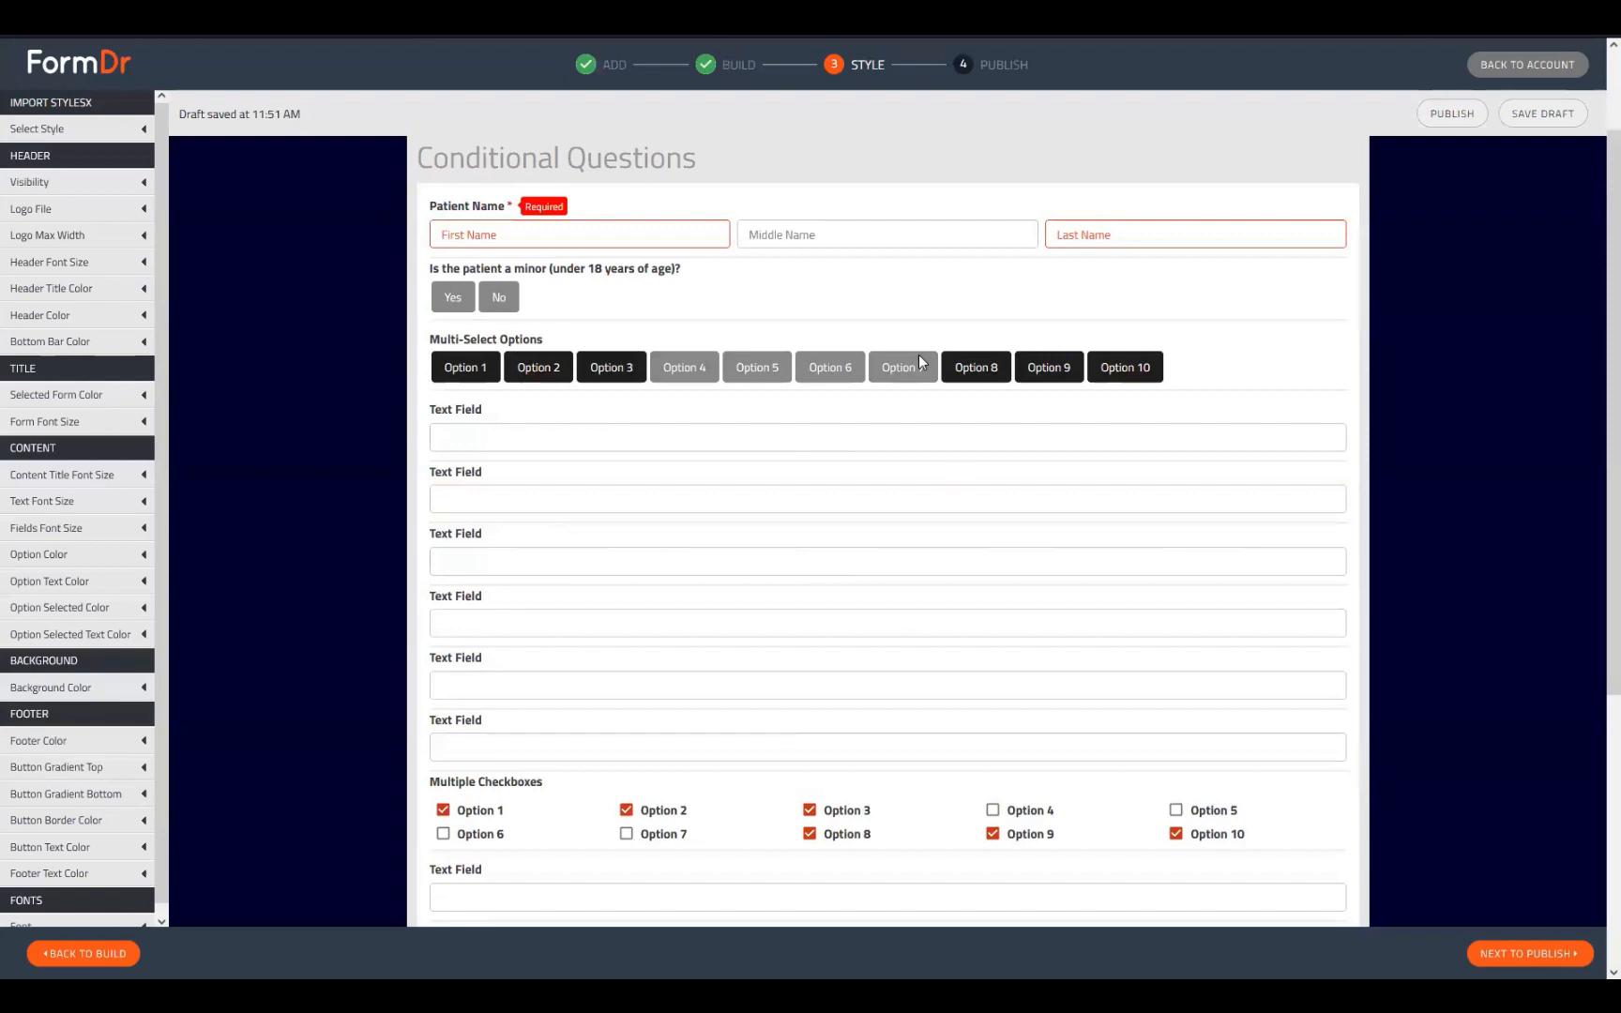
Return to the Build stage and add a Columns element below the Multiple Checkboxes field
left_click(86, 952)
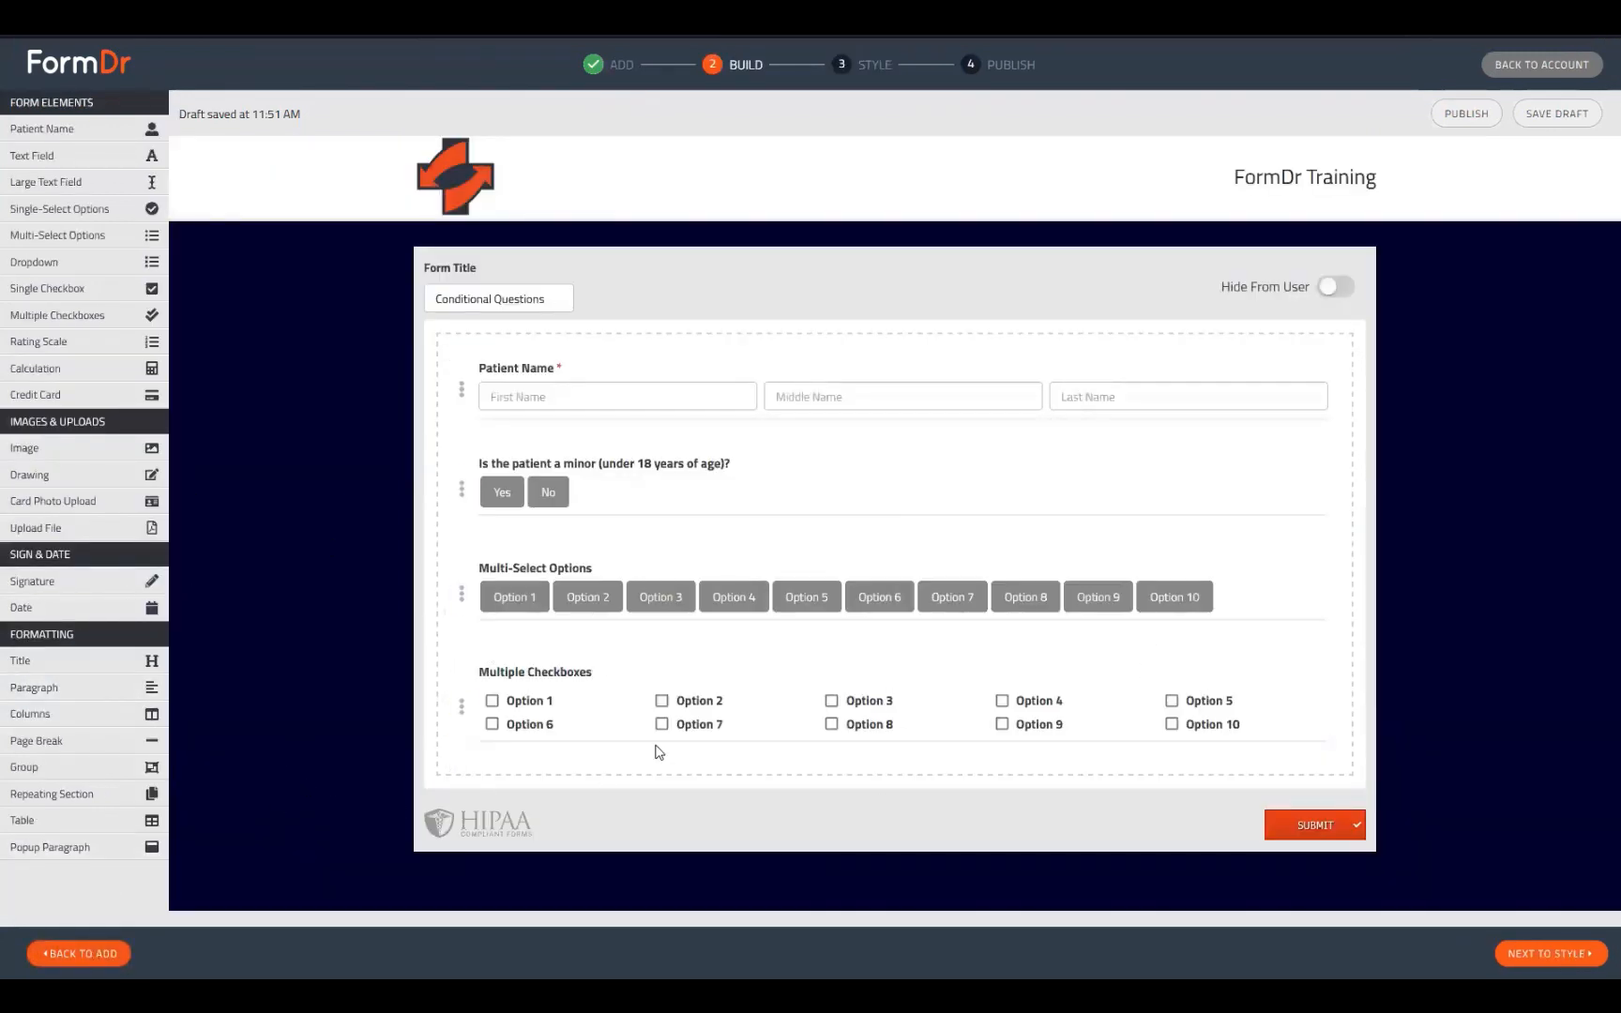
mouse_move(660, 743)
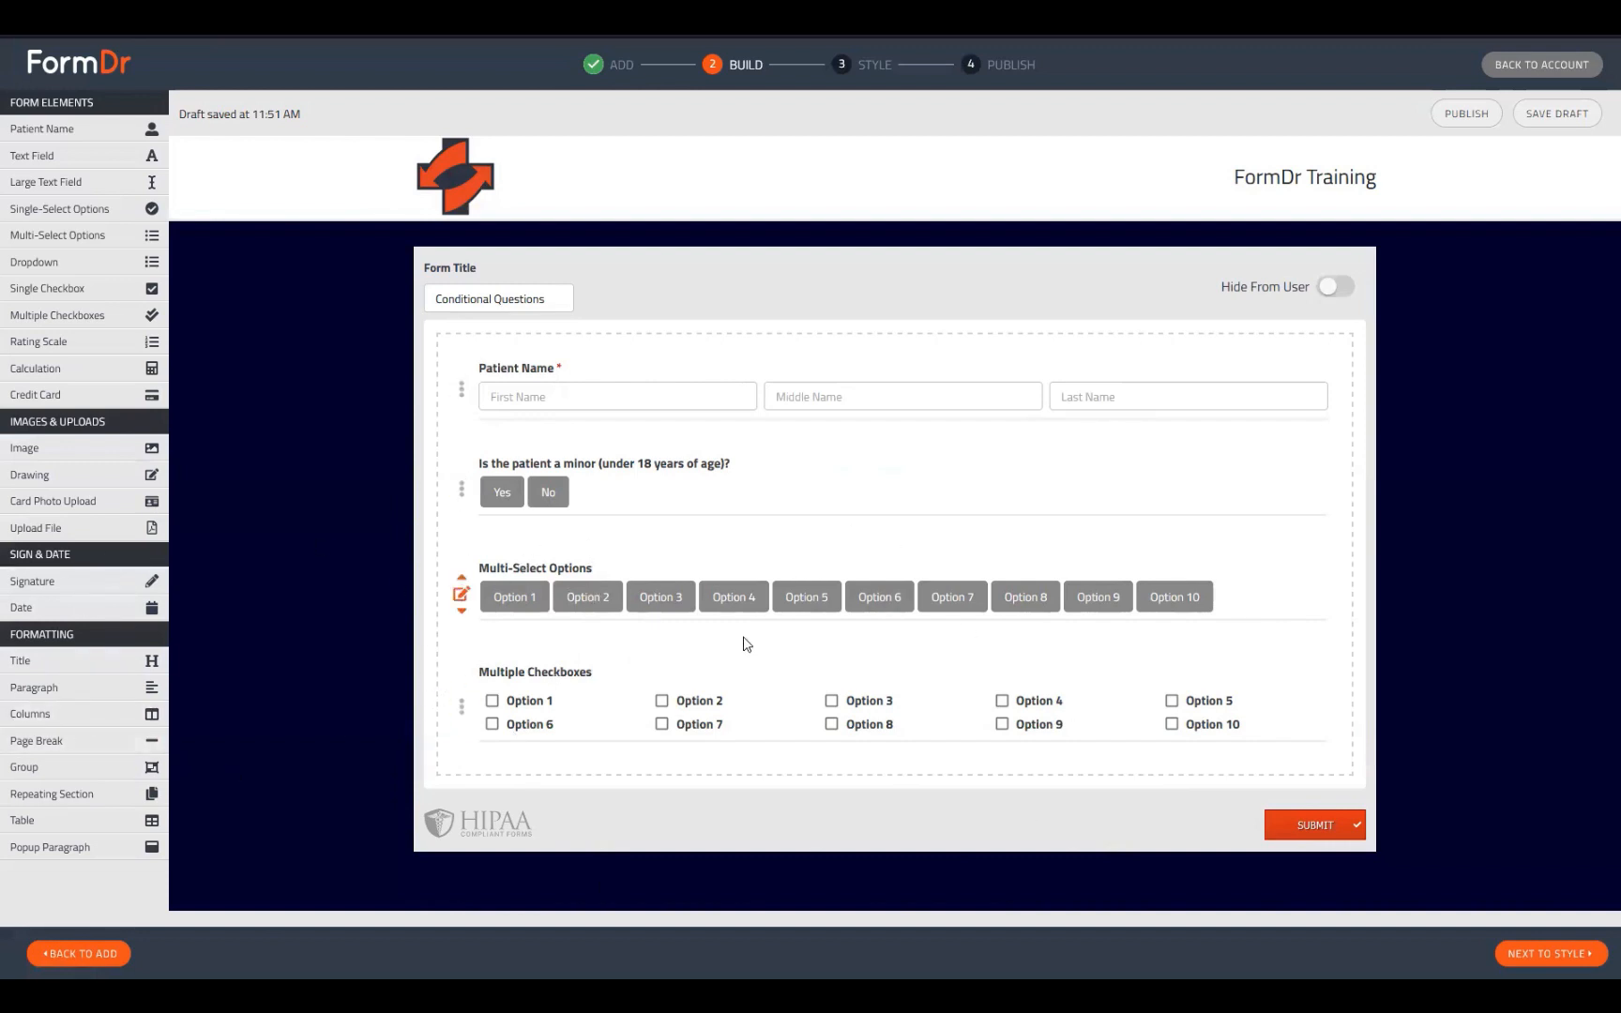
left_click(64, 724)
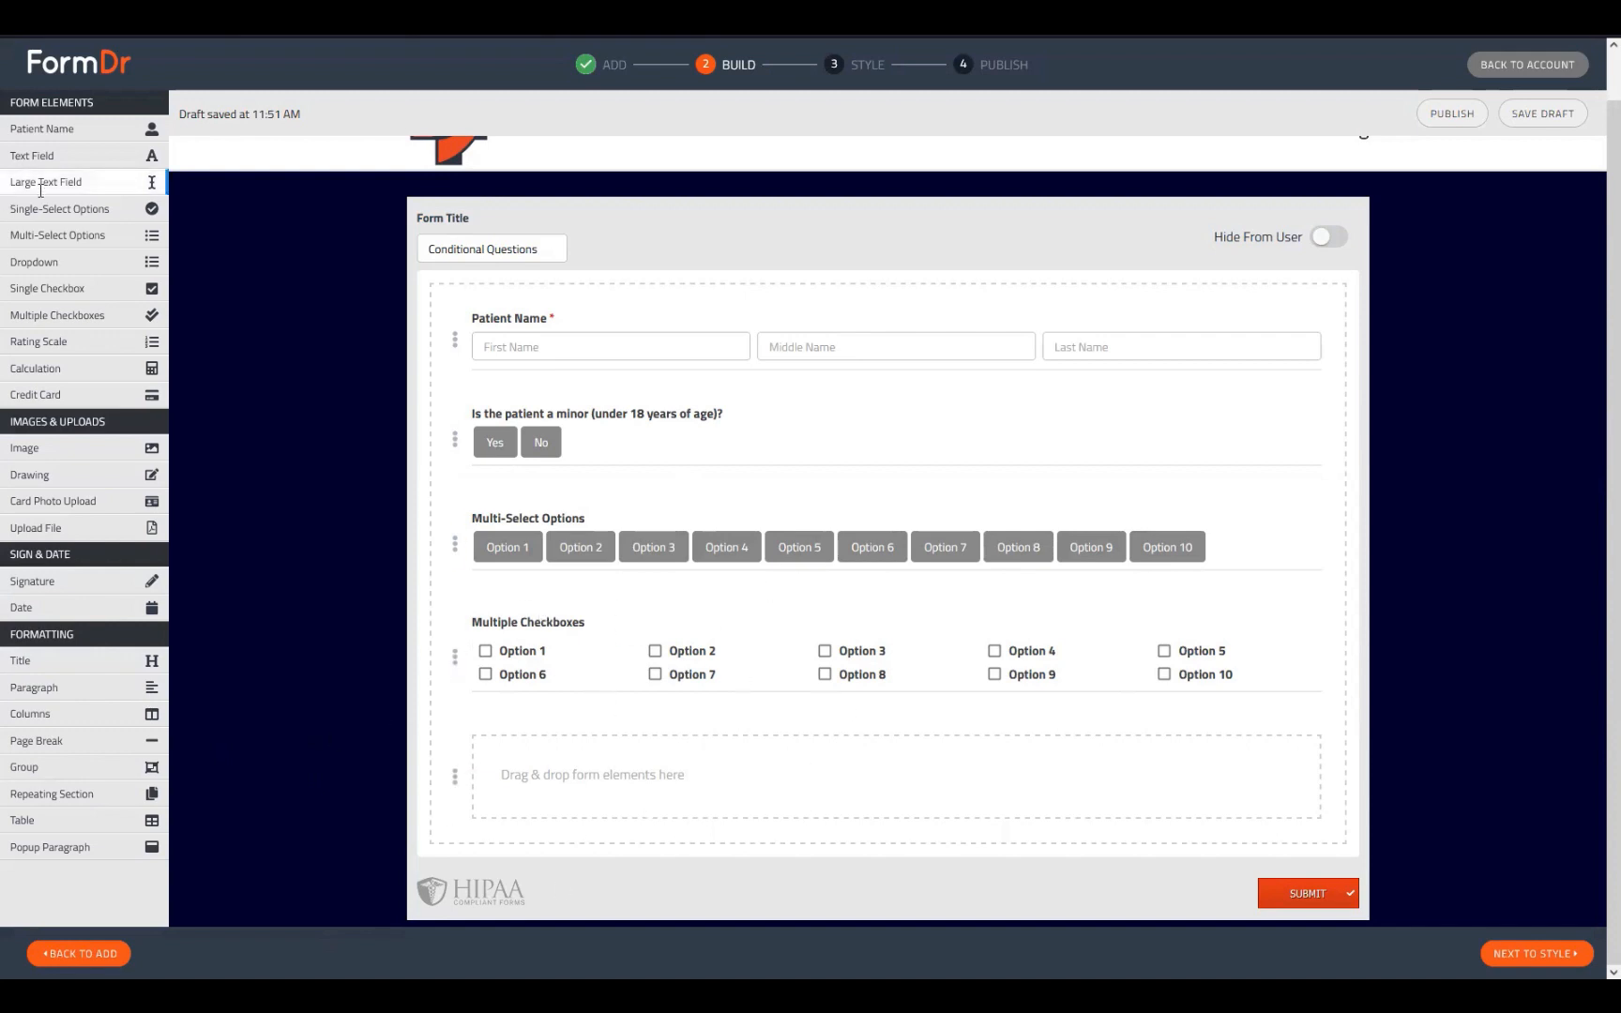
left_click_drag(47, 206, 563, 773)
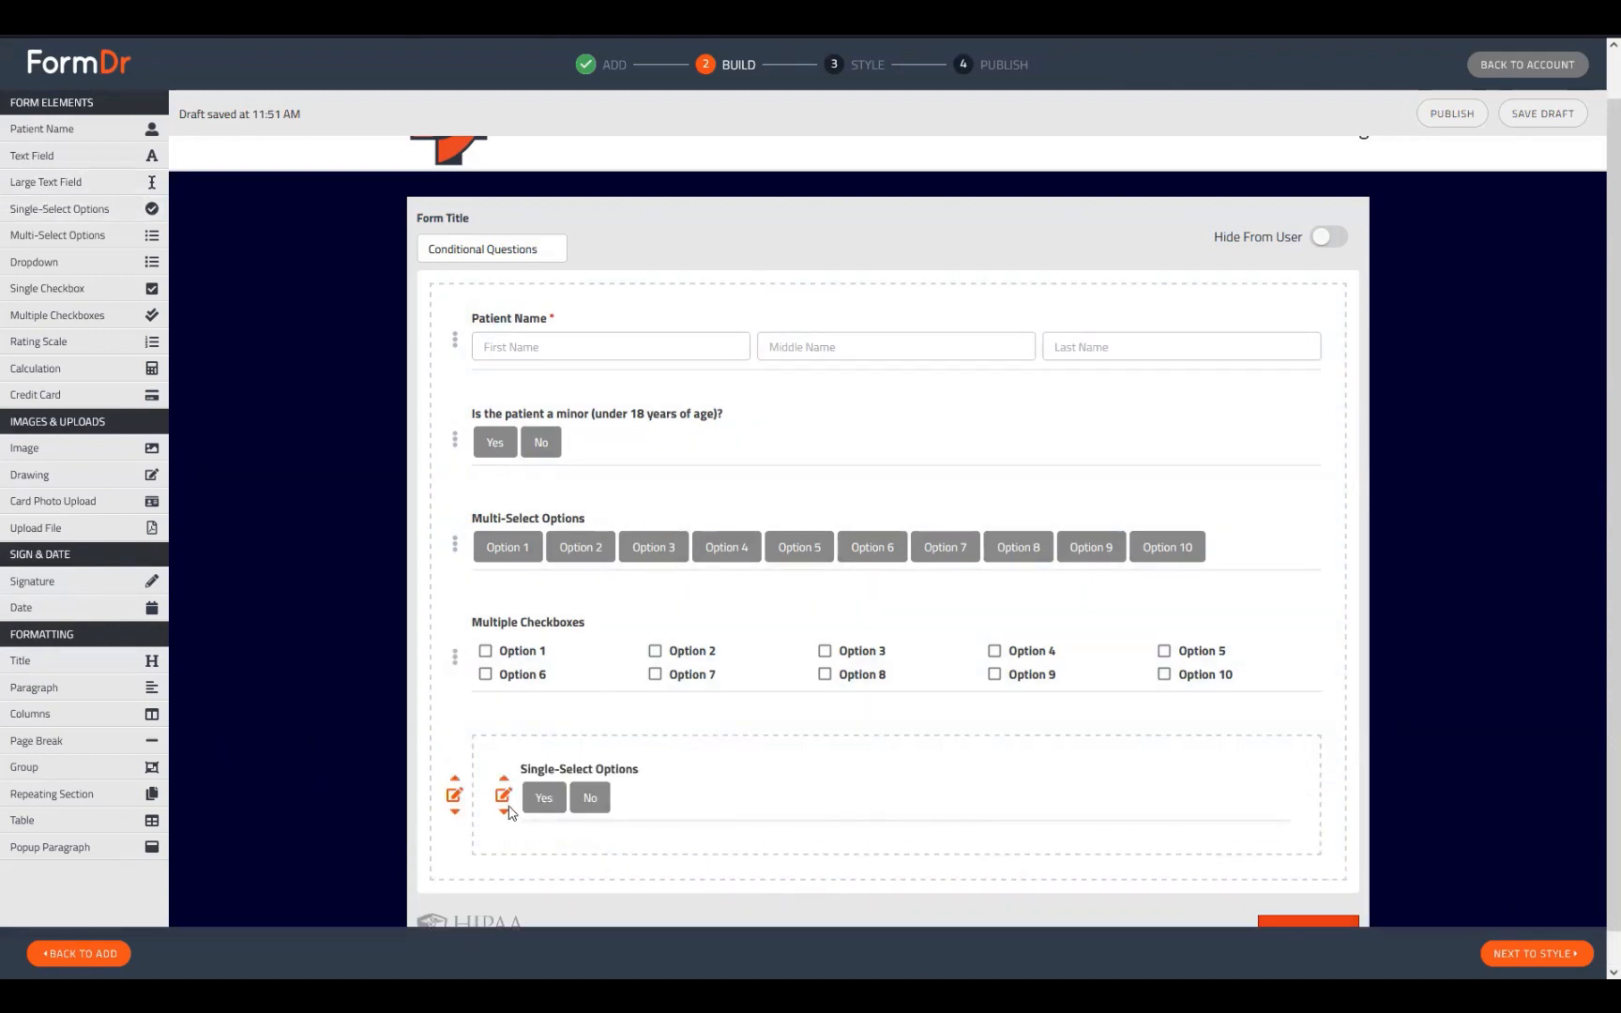
left_click(508, 805)
left_click(1143, 866)
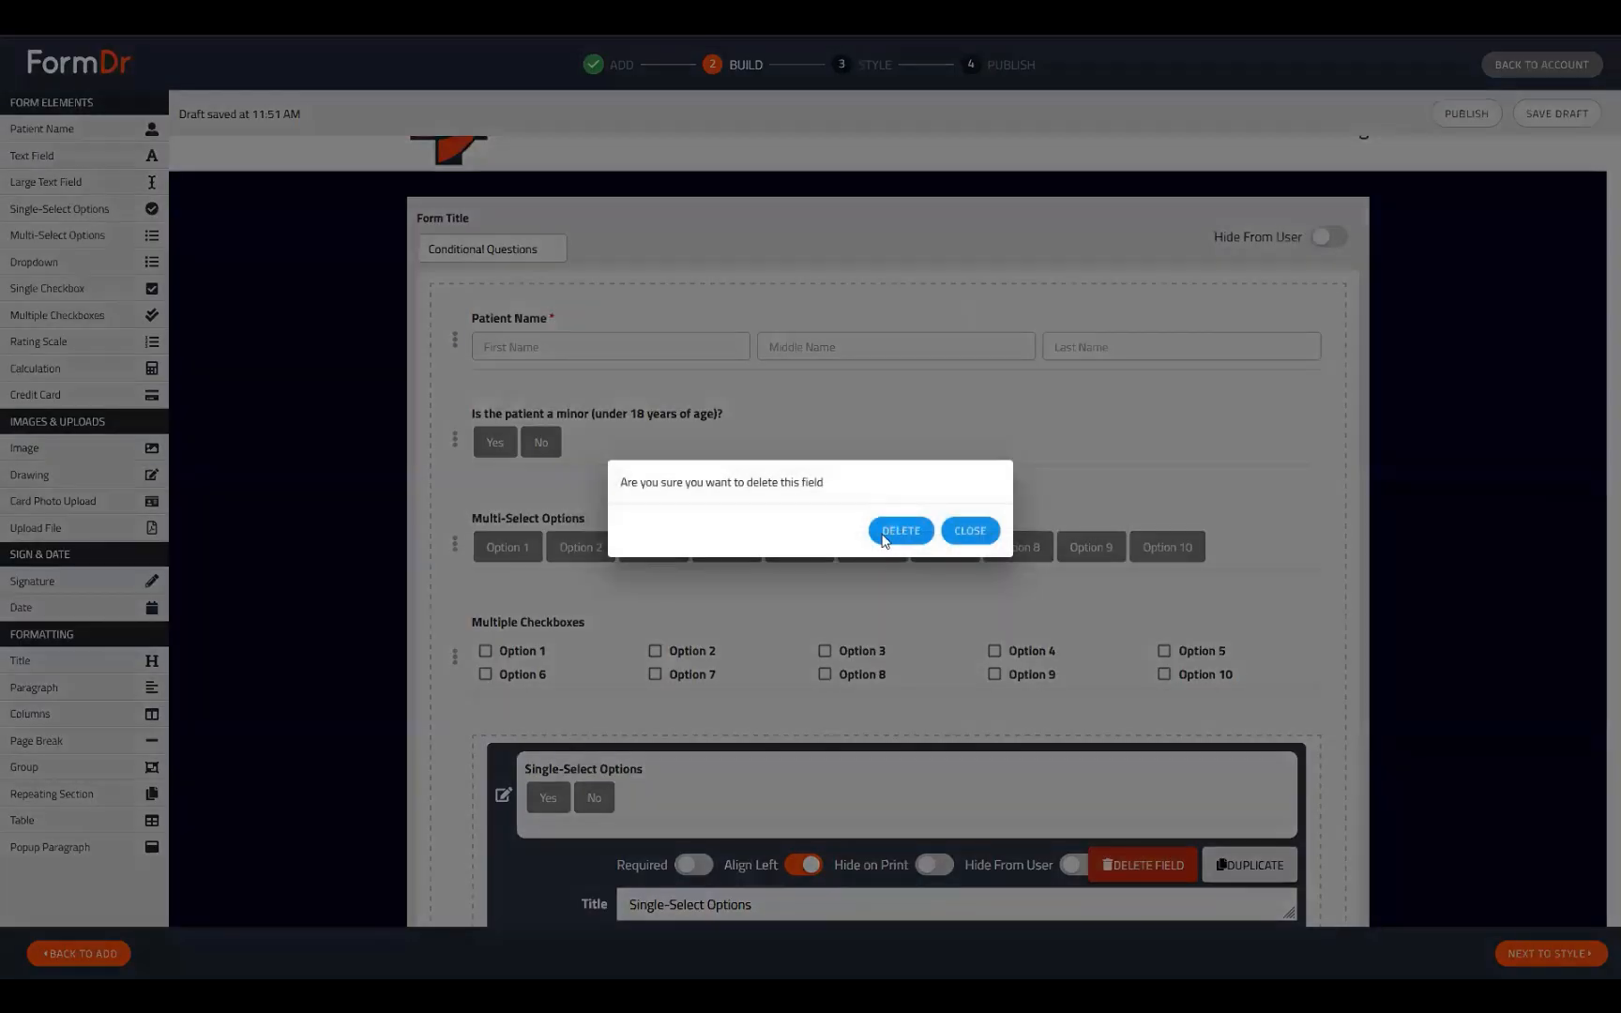
left_click(899, 531)
Place a Single Checkbox inside the Columns element, make it conditional, and add a Text Field to its conditional fields
left_click_drag(57, 288, 521, 803)
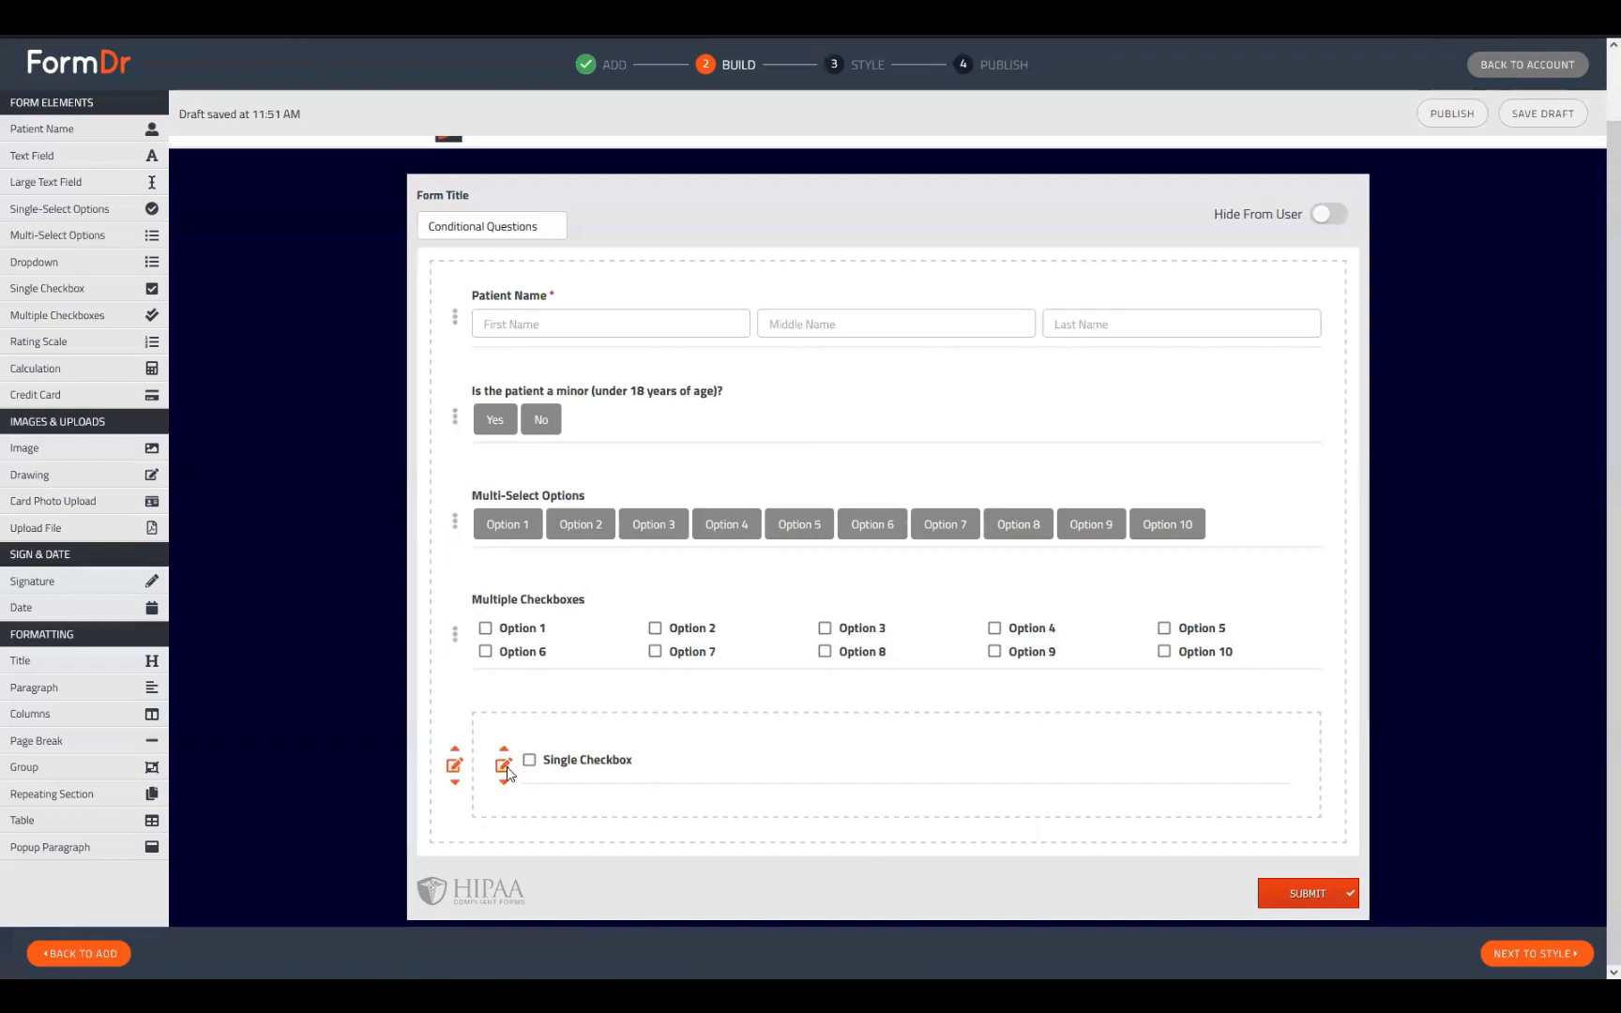
left_click(504, 767)
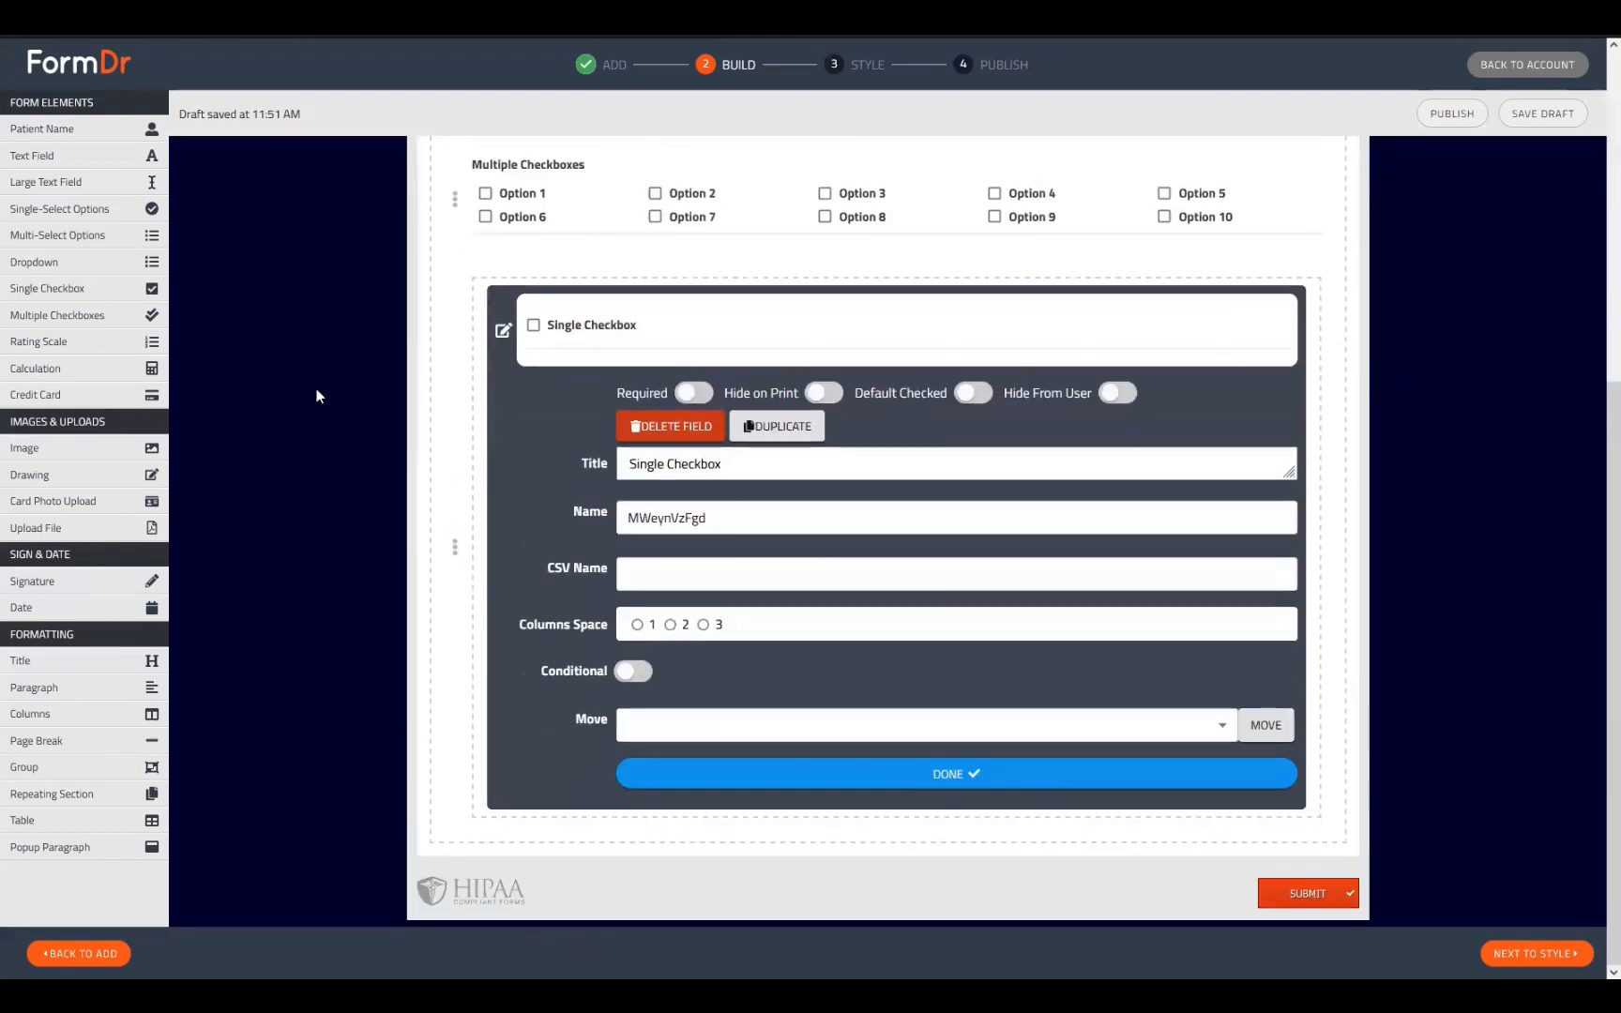
left_click(634, 672)
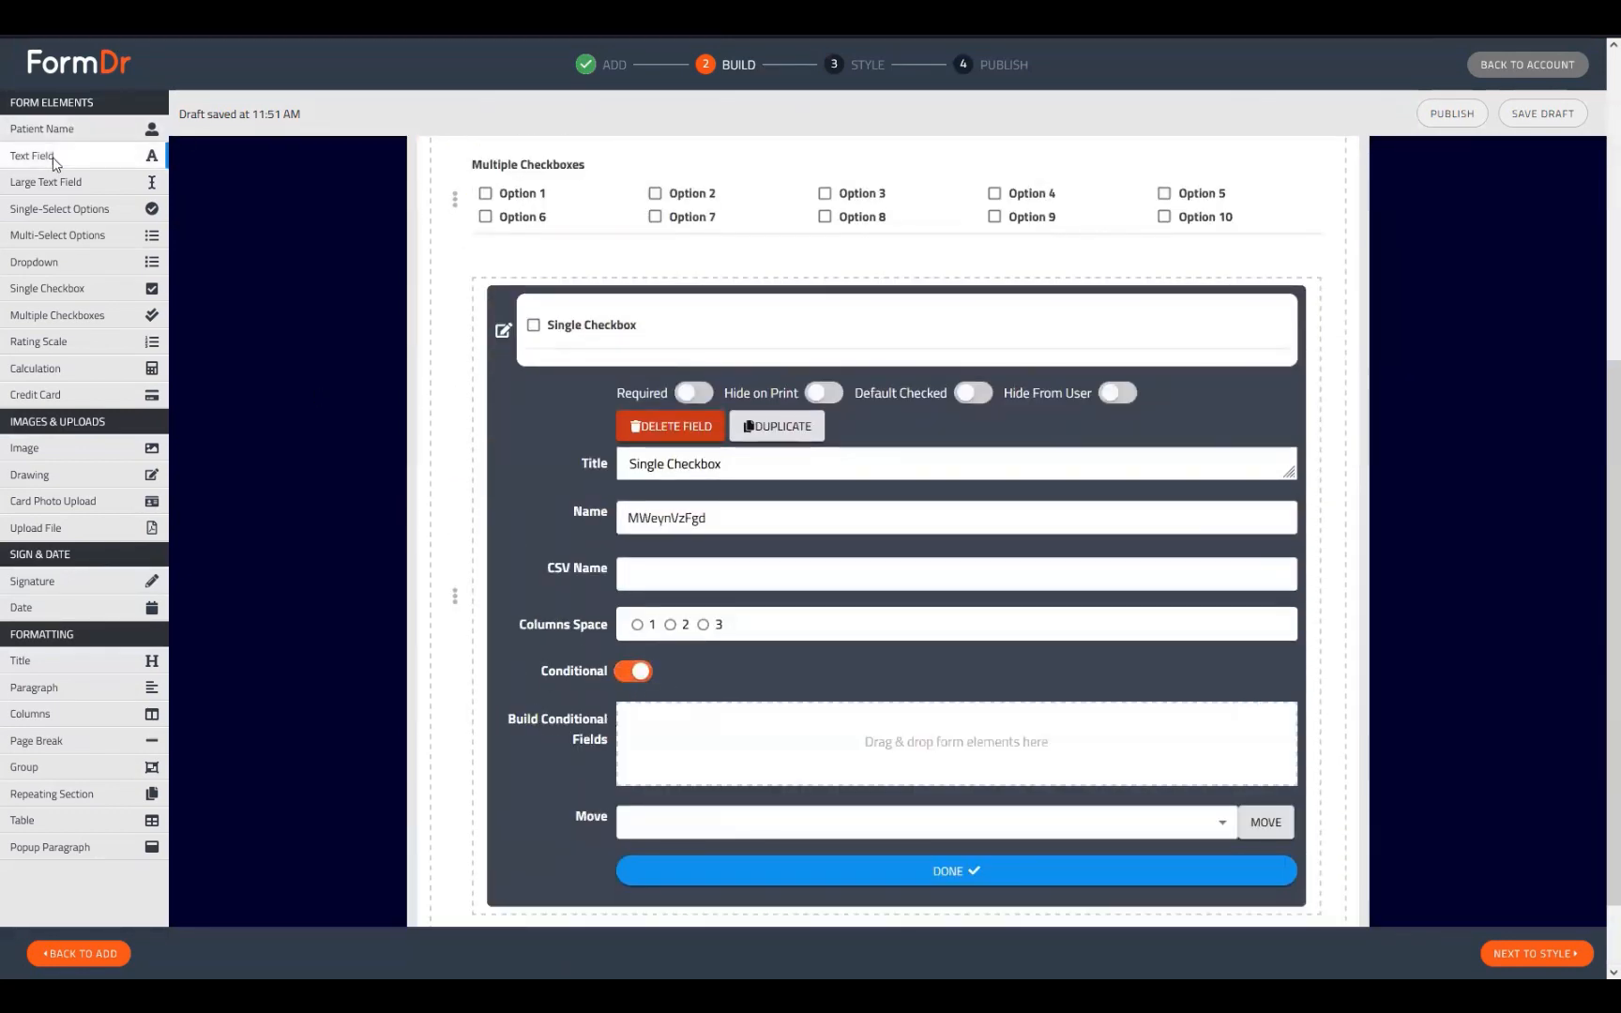
left_click_drag(154, 156, 709, 806)
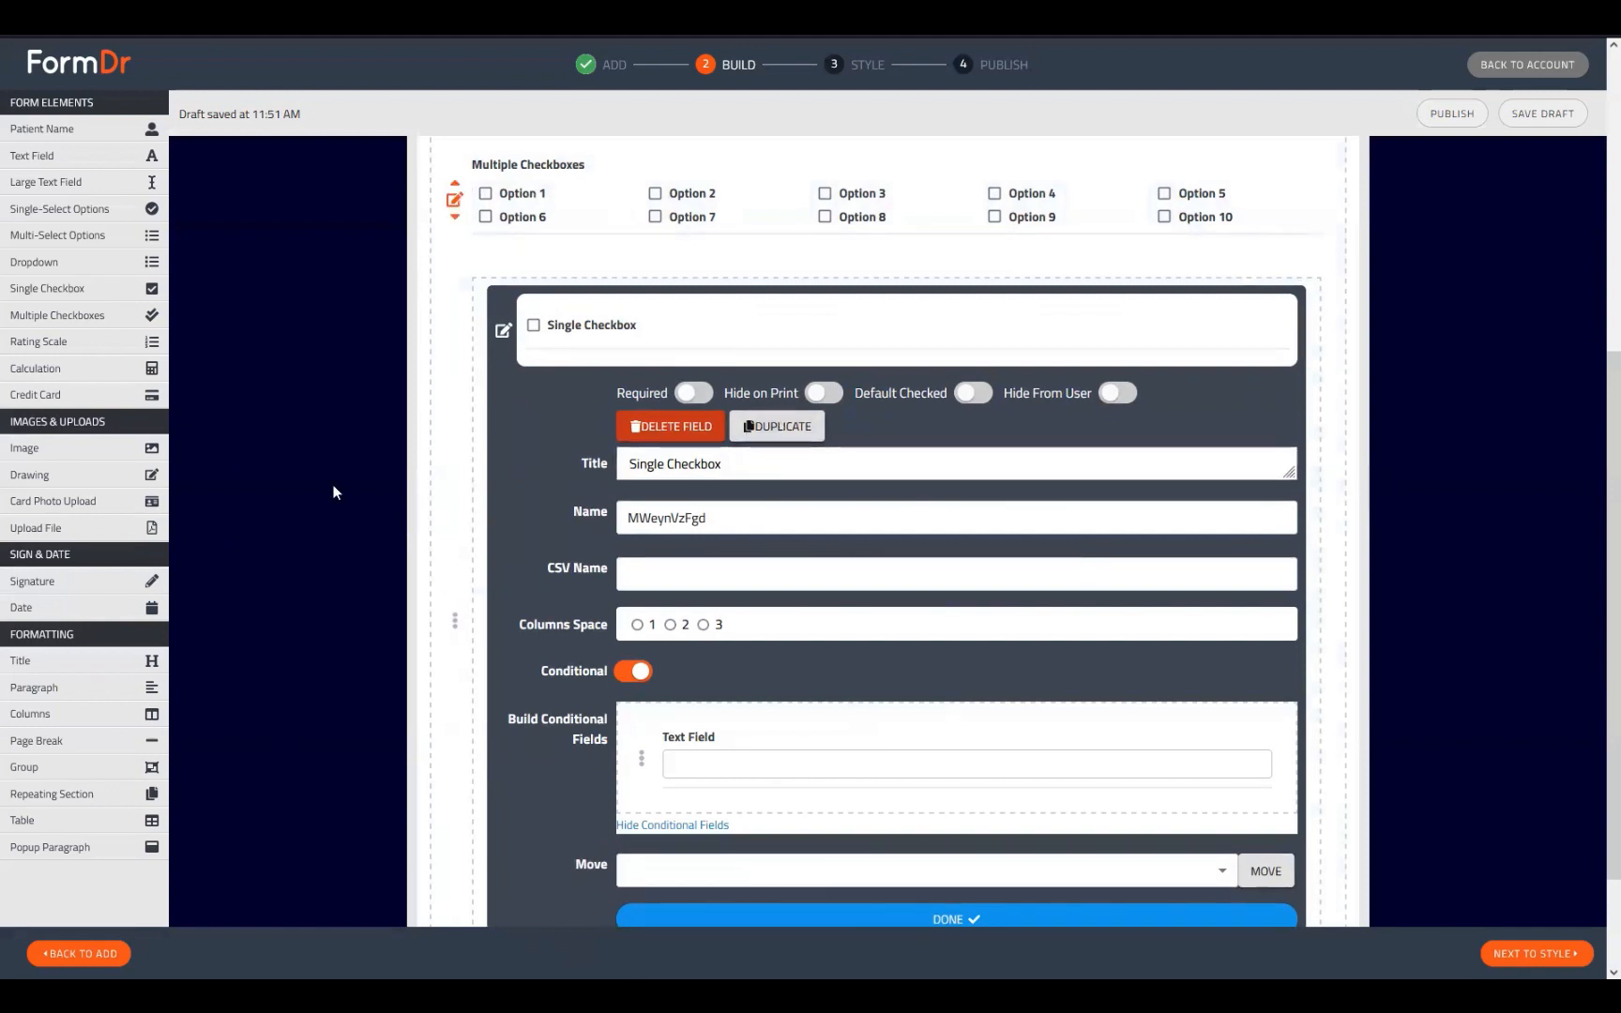
Duplicate the conditional Single Checkbox until there are ten, then set the Columns element to 5 columns and close its settings
left_click(777, 426)
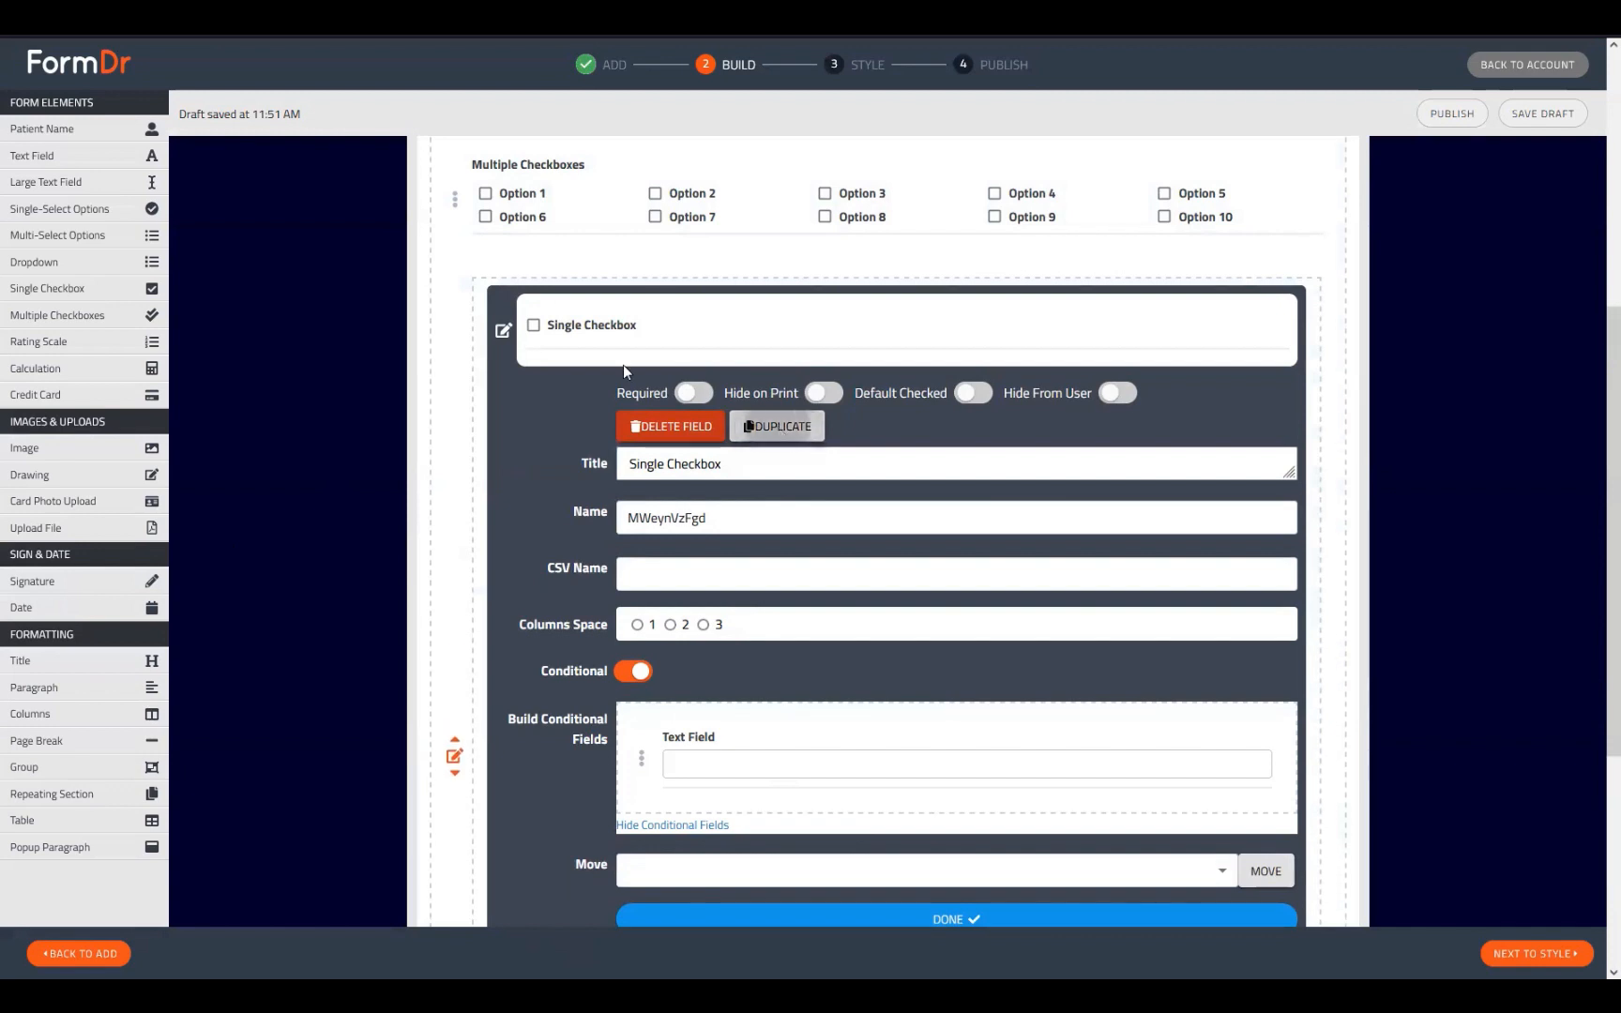
left_click(503, 330)
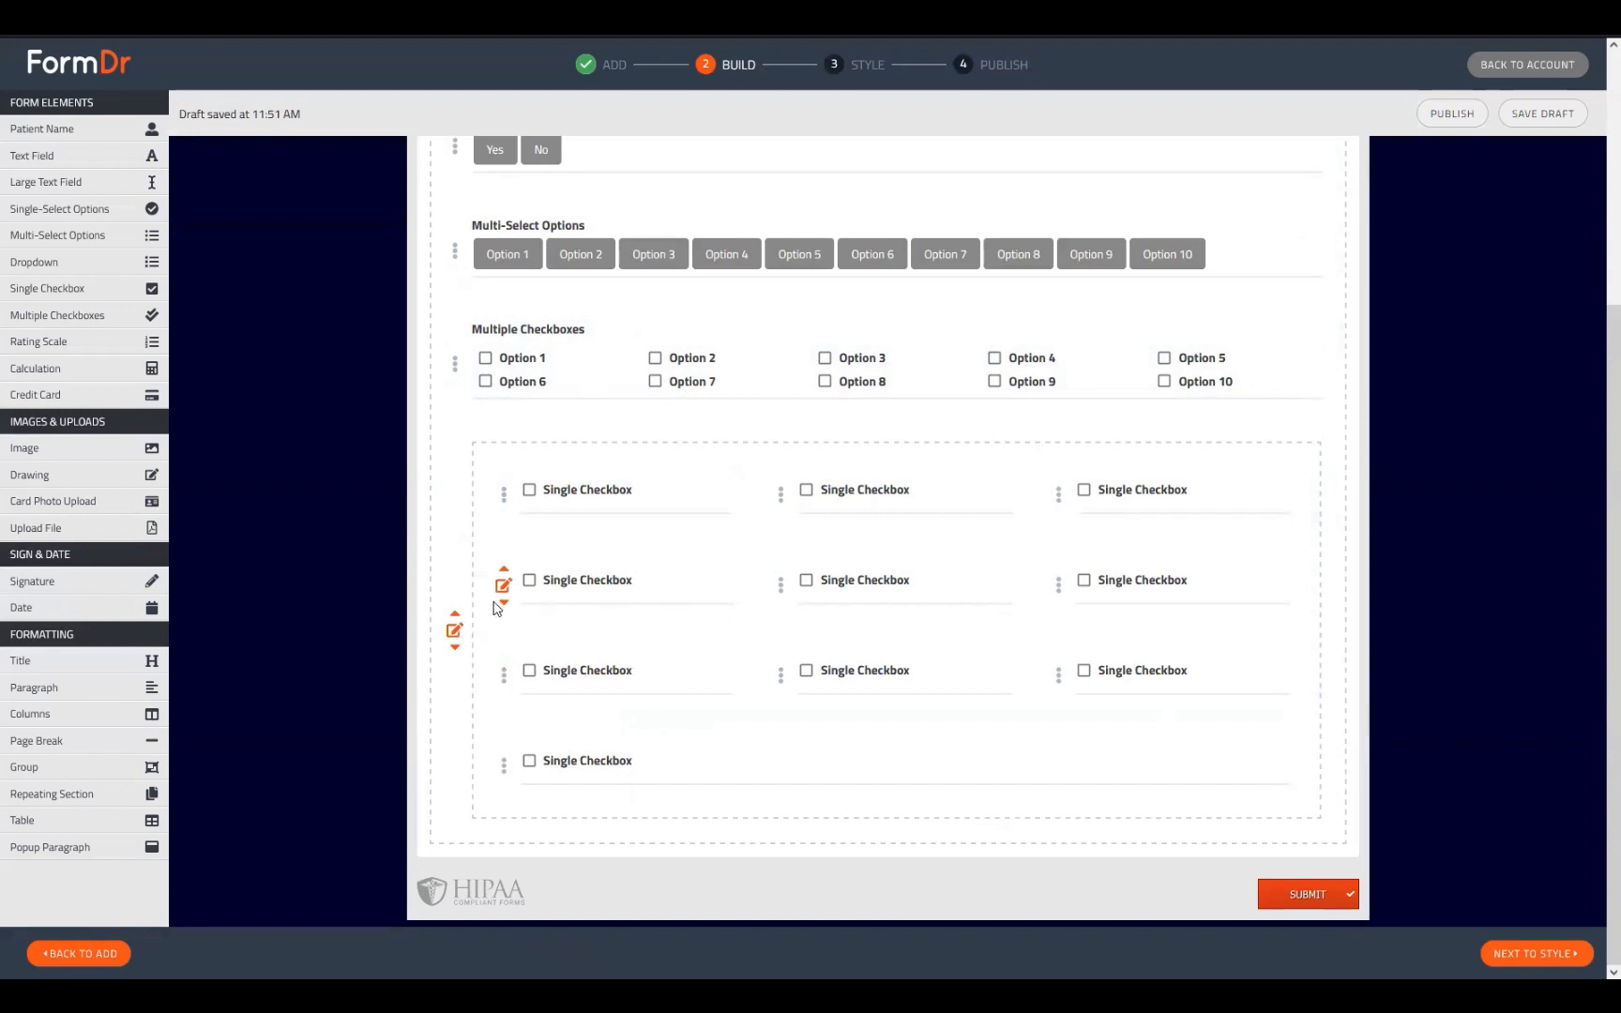
left_click(454, 634)
scroll(507, 643, "down", 3)
left_click(707, 720)
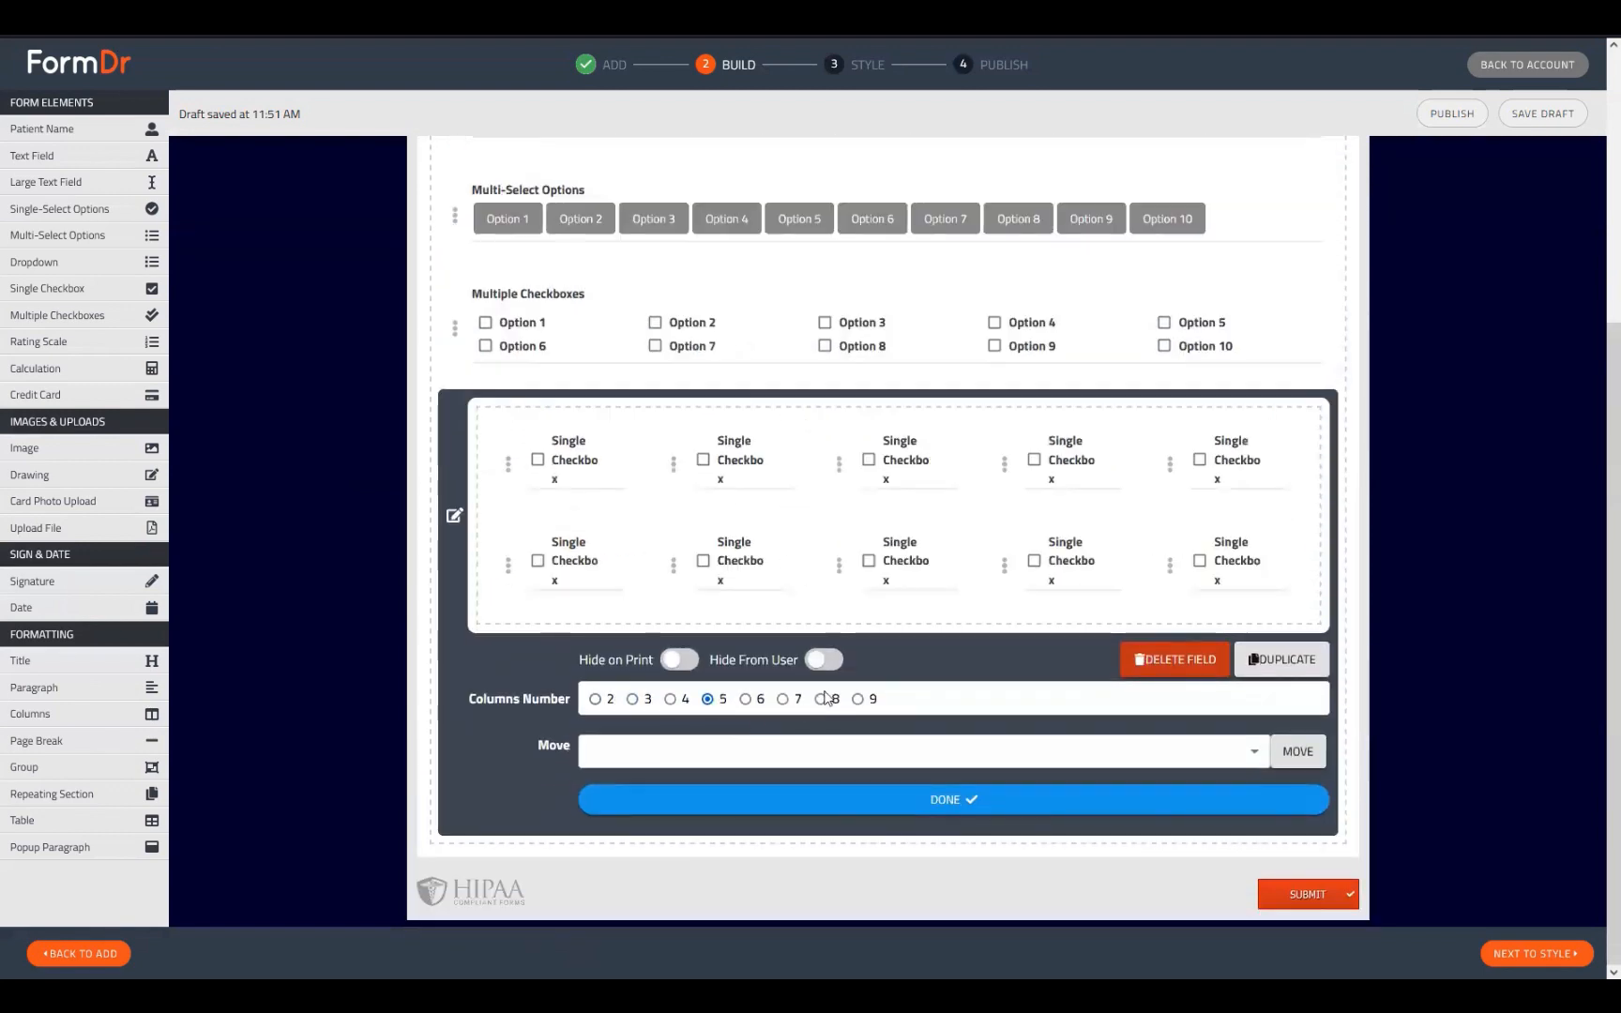
left_click(784, 797)
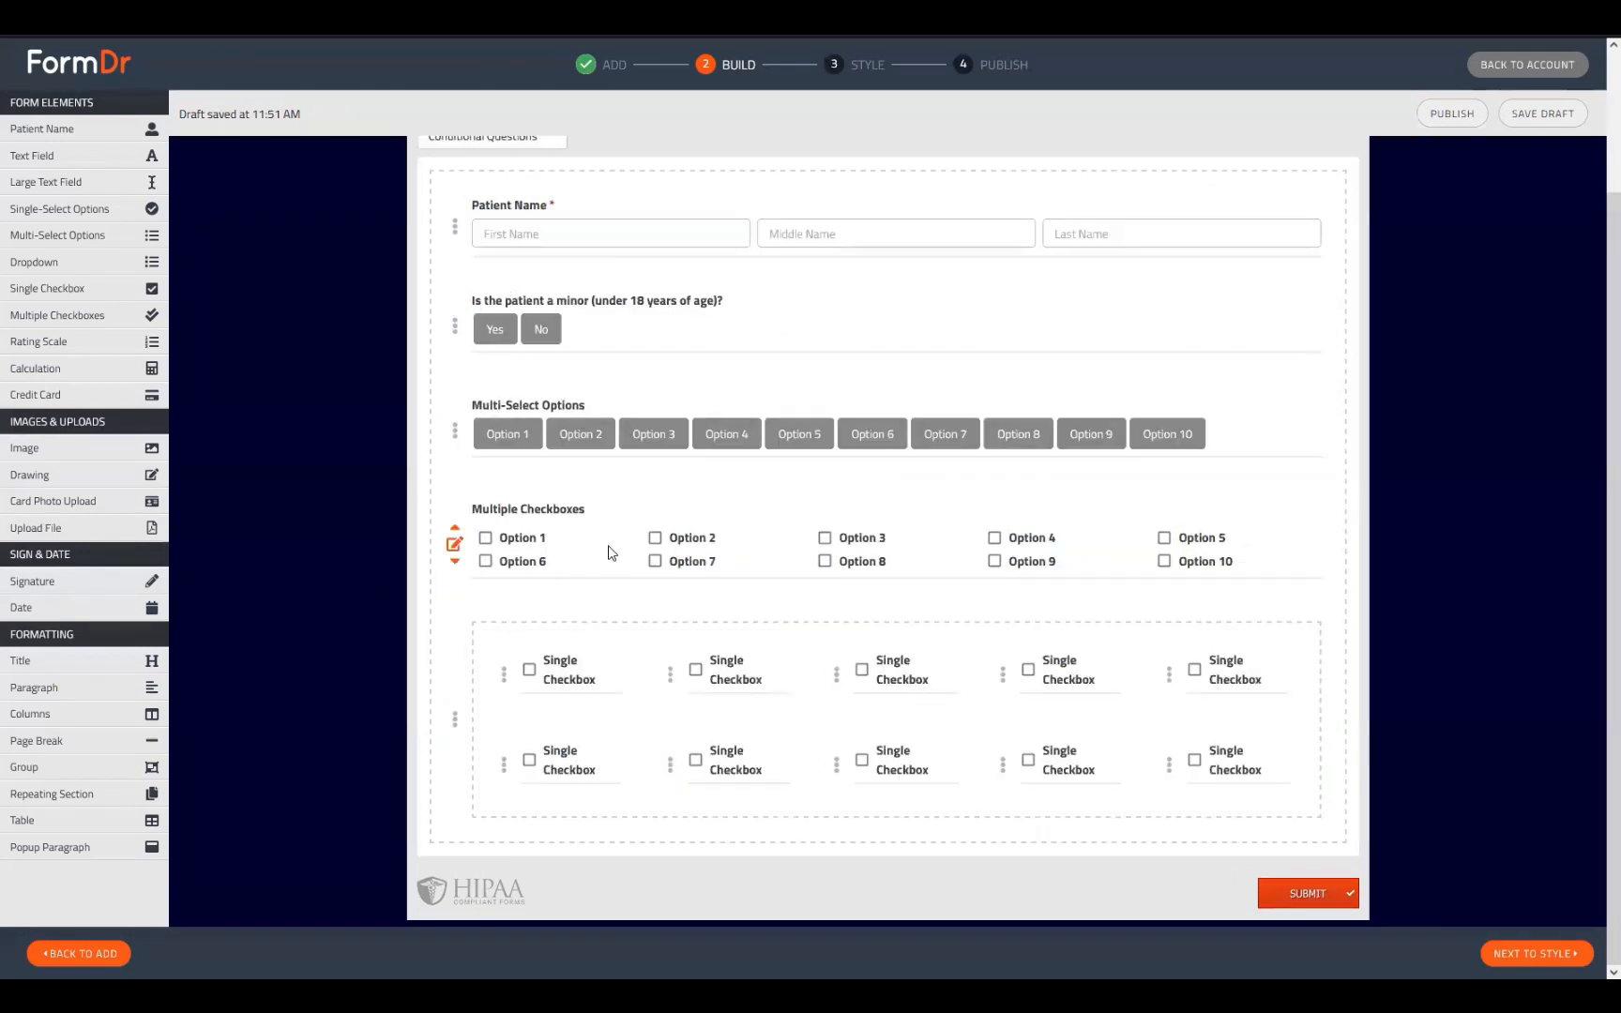
Preview the form in the Style stage and compare the Multi-Select Options, Multiple Checkboxes and Single Checkbox layouts
left_click(1537, 951)
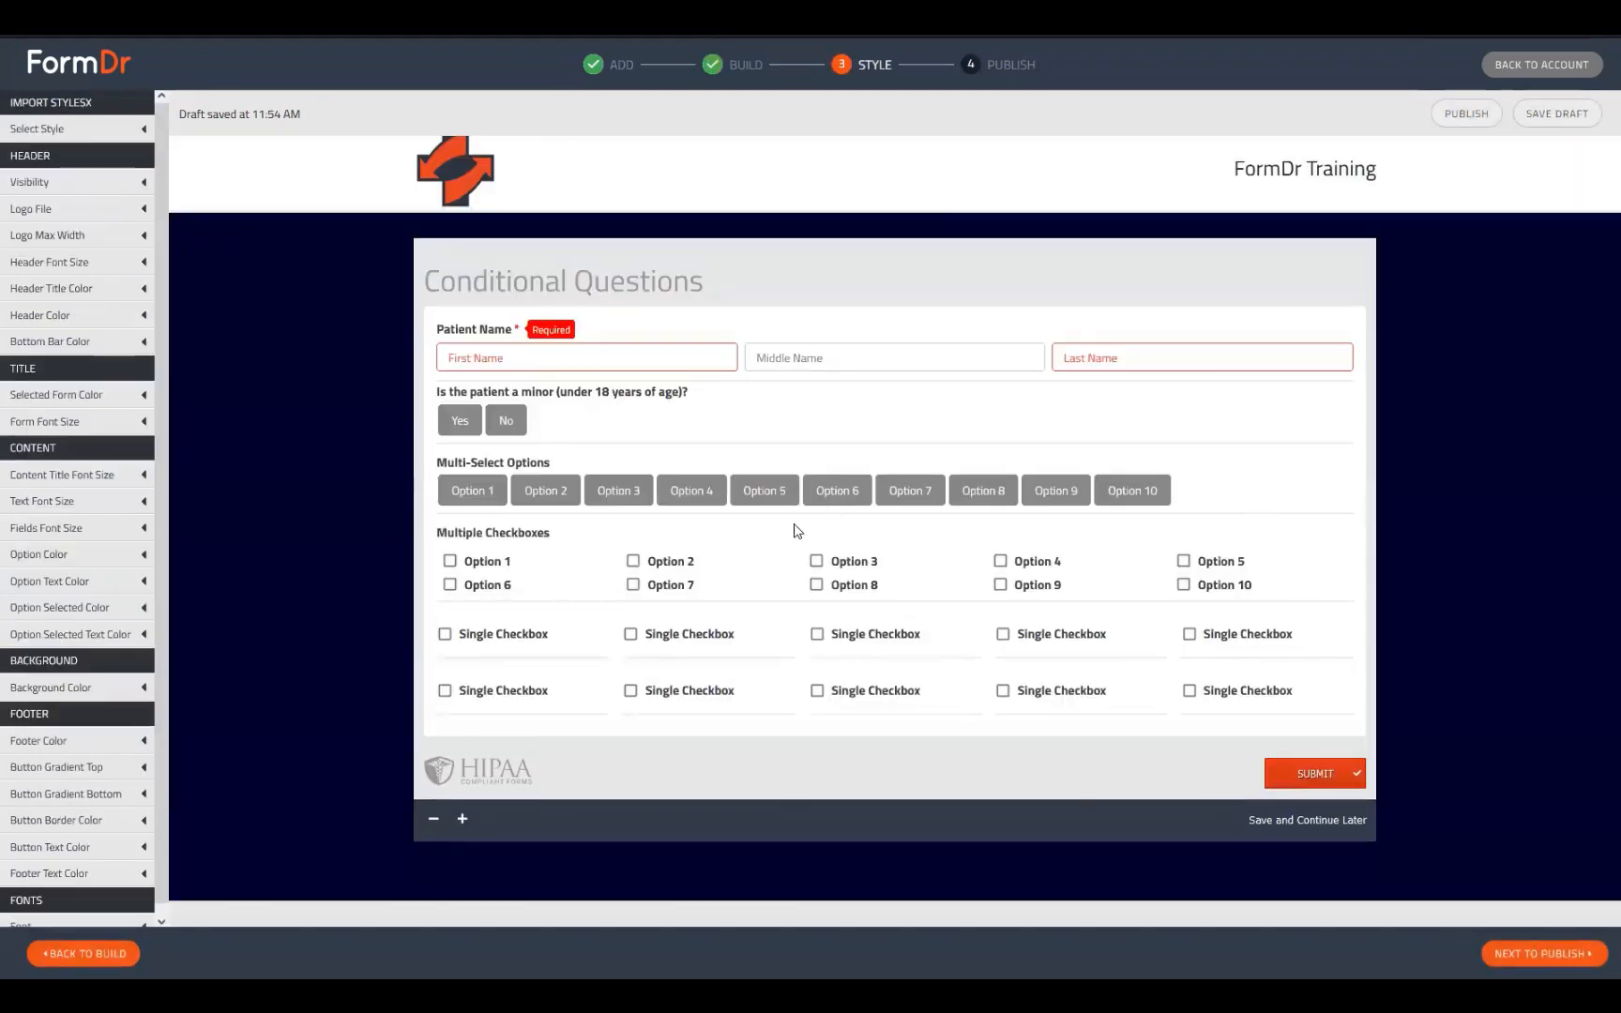
left_click_drag(438, 463, 533, 464)
left_click_drag(447, 533, 620, 547)
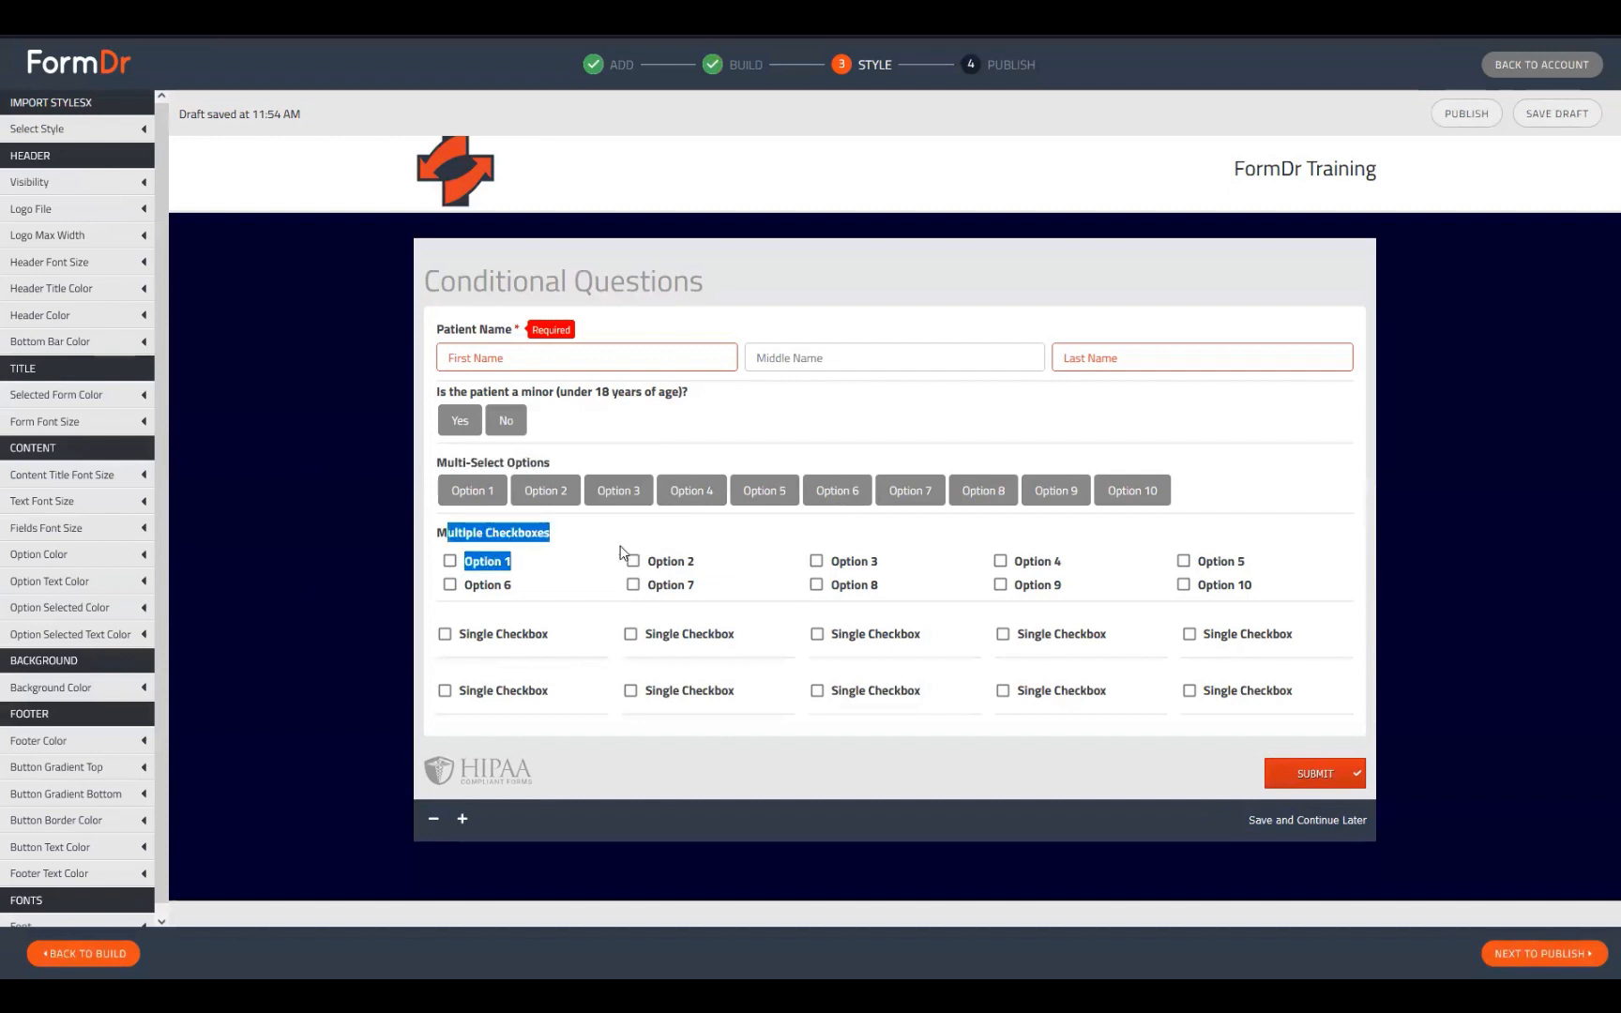
left_click(442, 456)
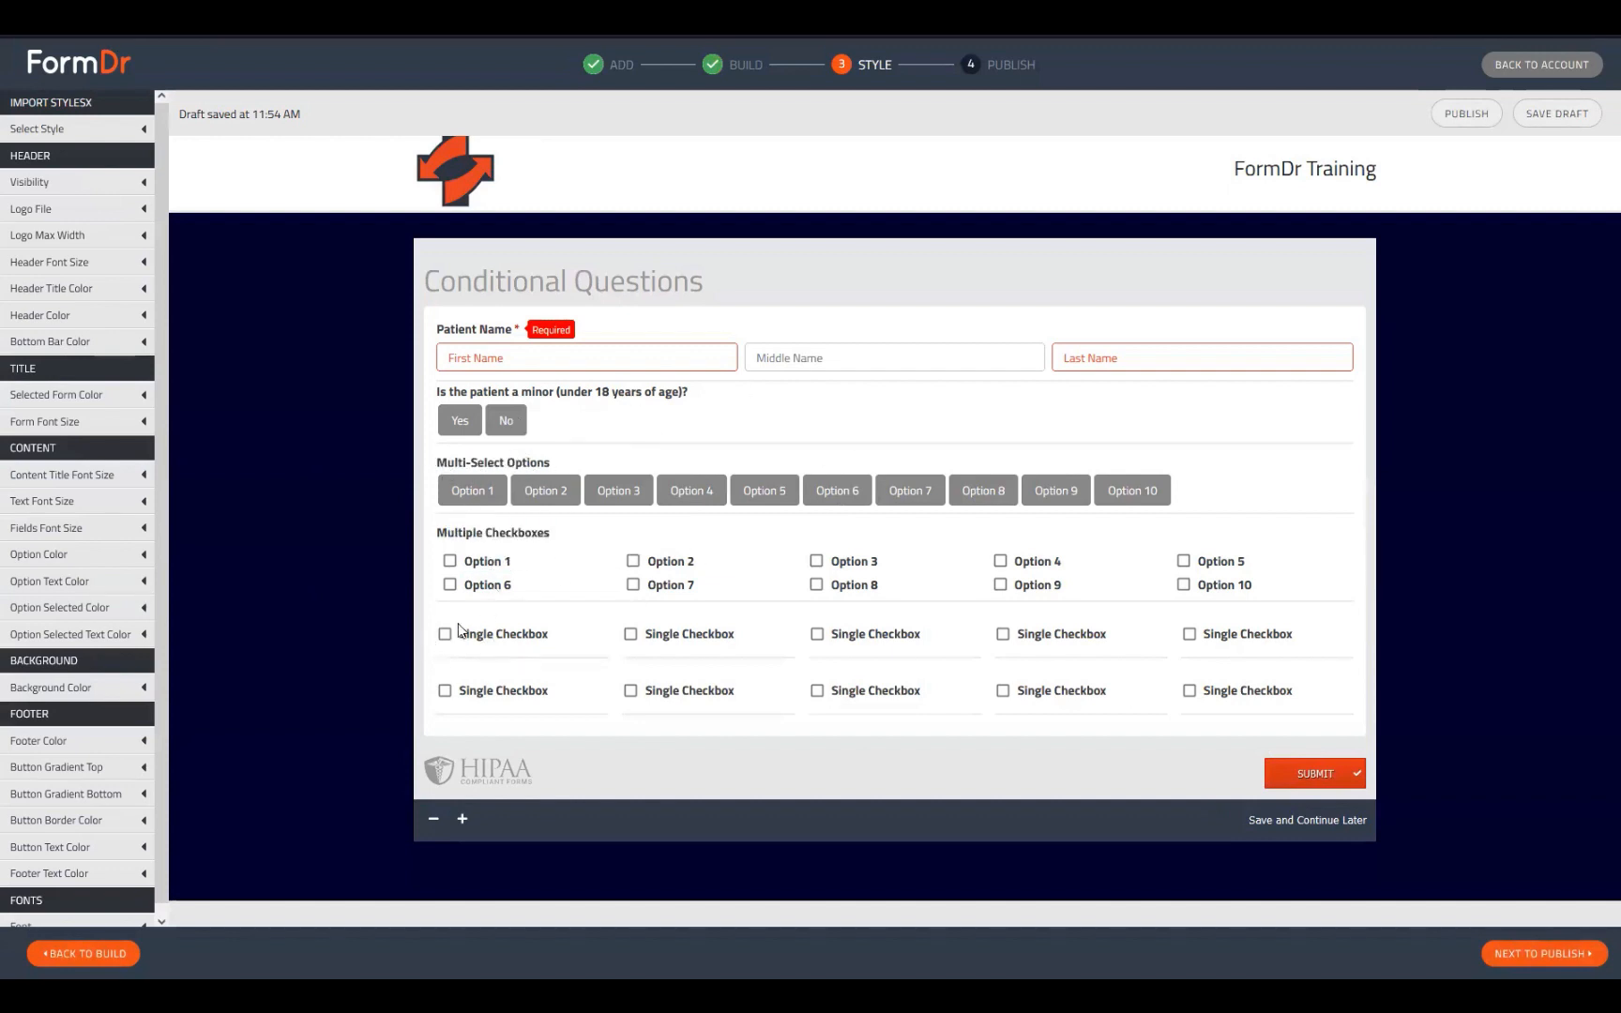
Select Options 1, 2 and 3 in both Multi-Select Options and Multiple Checkboxes to test where their conditional text fields appear
left_click(486, 490)
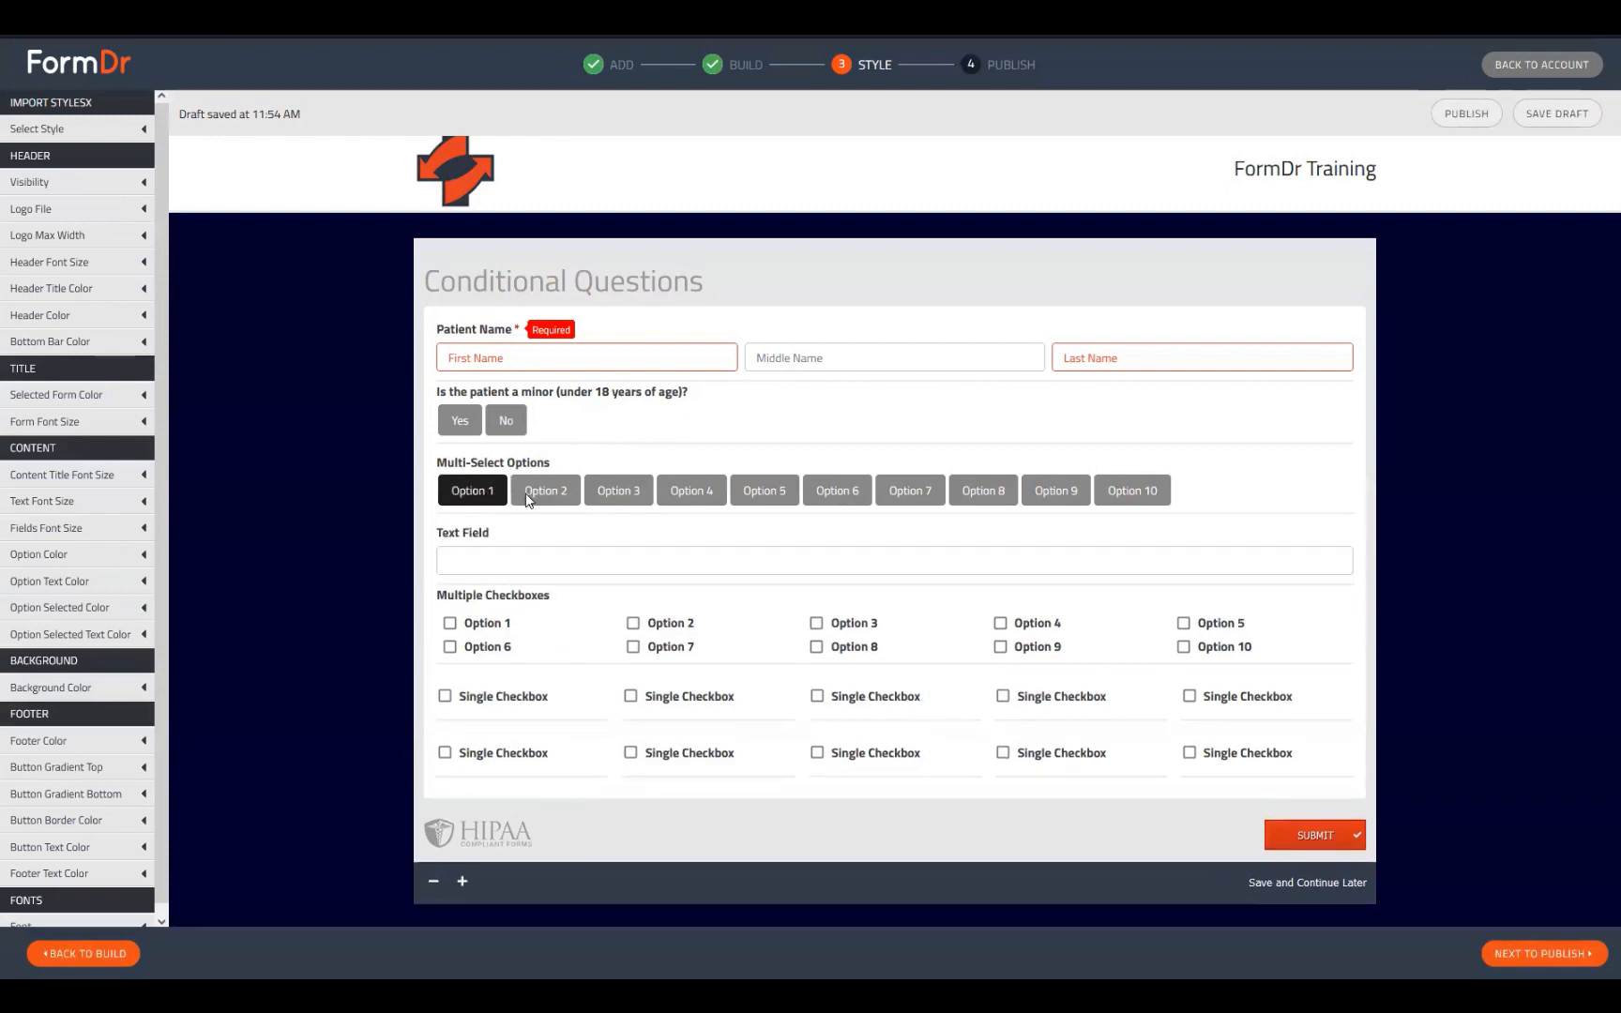
left_click(545, 490)
left_click(618, 490)
scroll(462, 662, "down", 1)
left_click(463, 662)
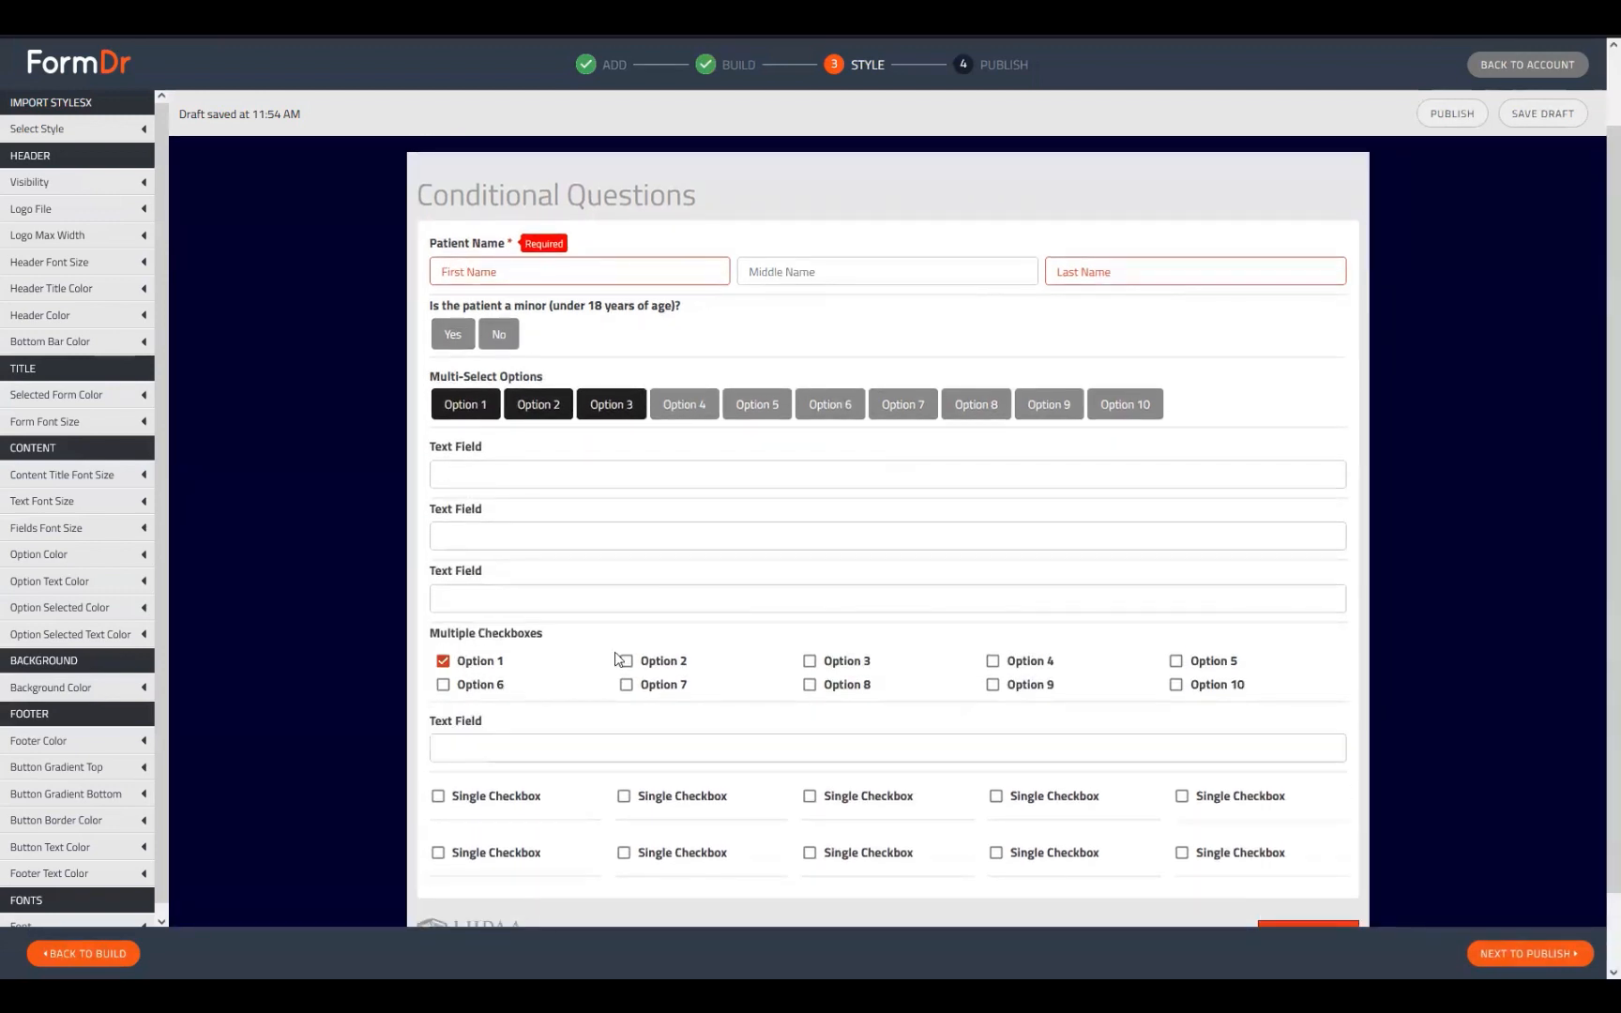
left_click(643, 662)
left_click(826, 662)
scroll(815, 702, "down", 2)
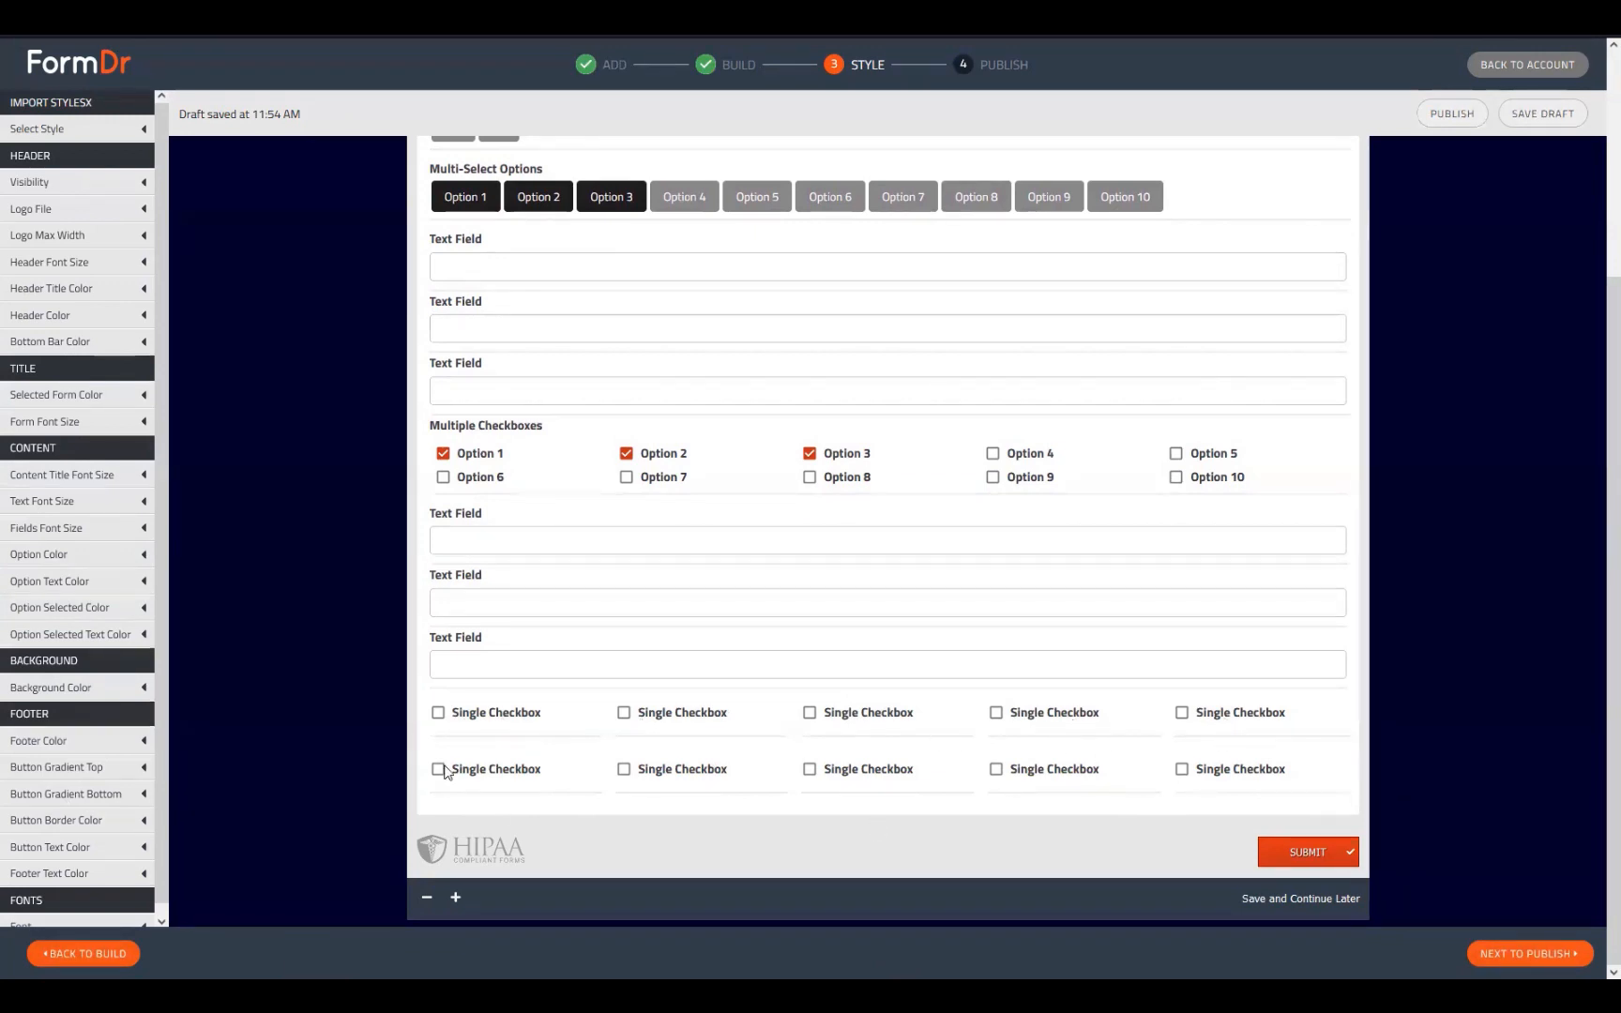
Check the first three Single Checkboxes in the upper row and the first, second, third and fifth in the lower row to test their conditional fields
left_click(438, 713)
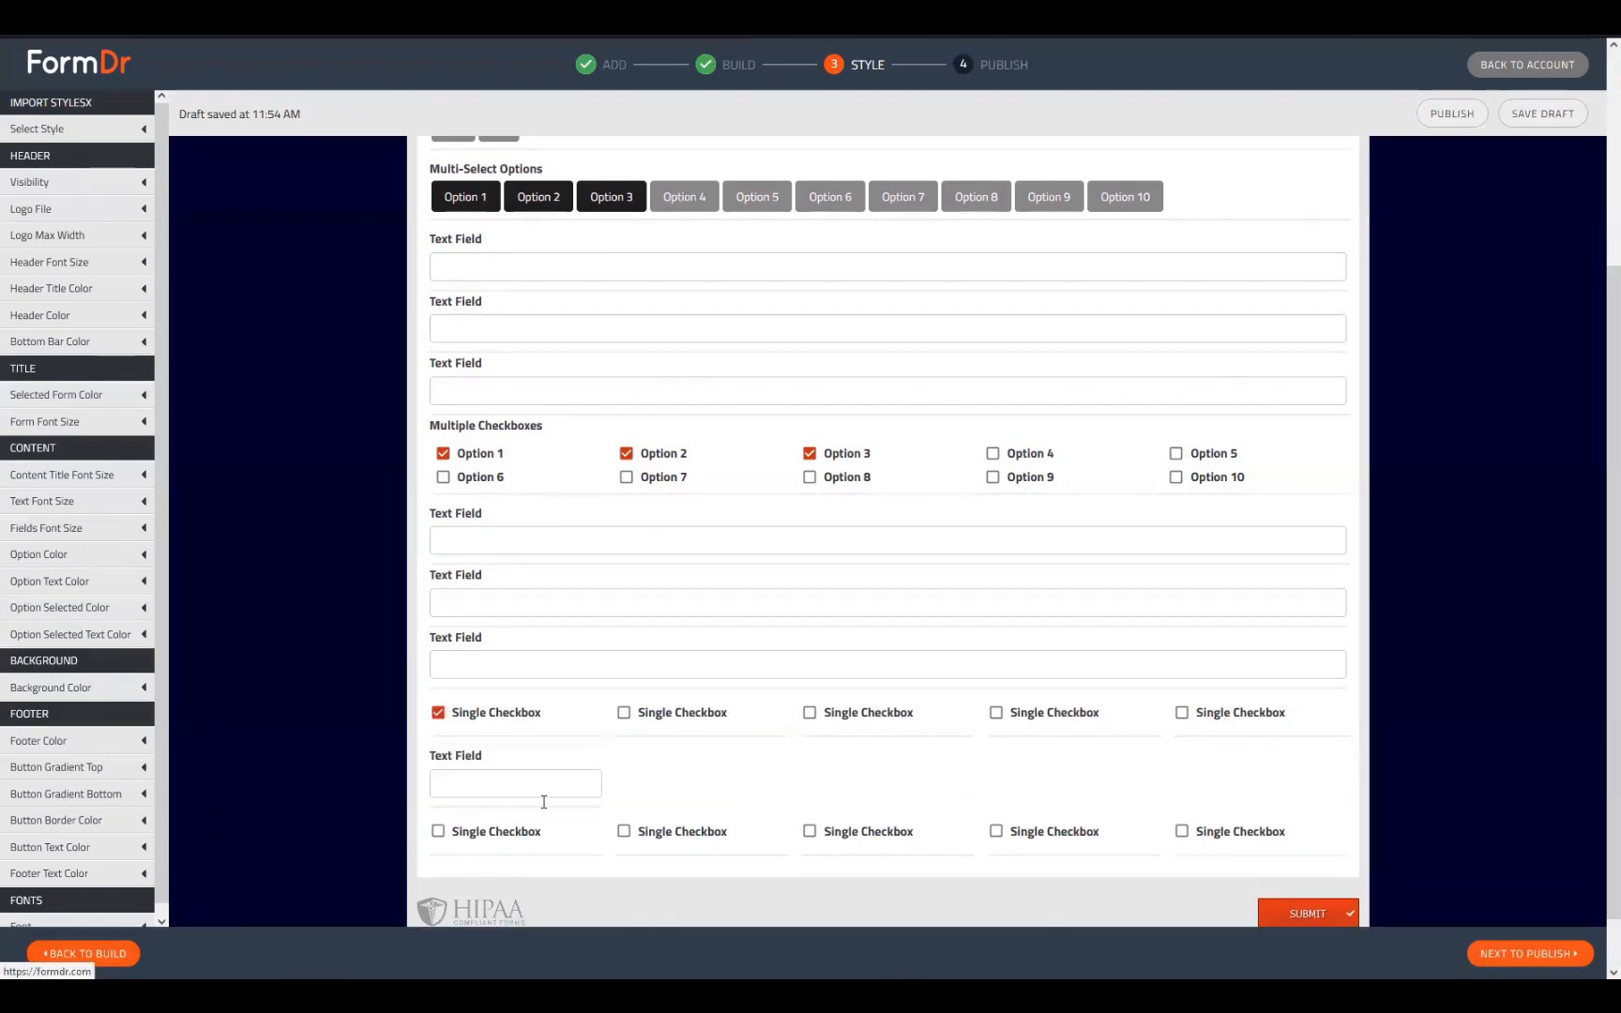
left_click(624, 713)
left_click(810, 714)
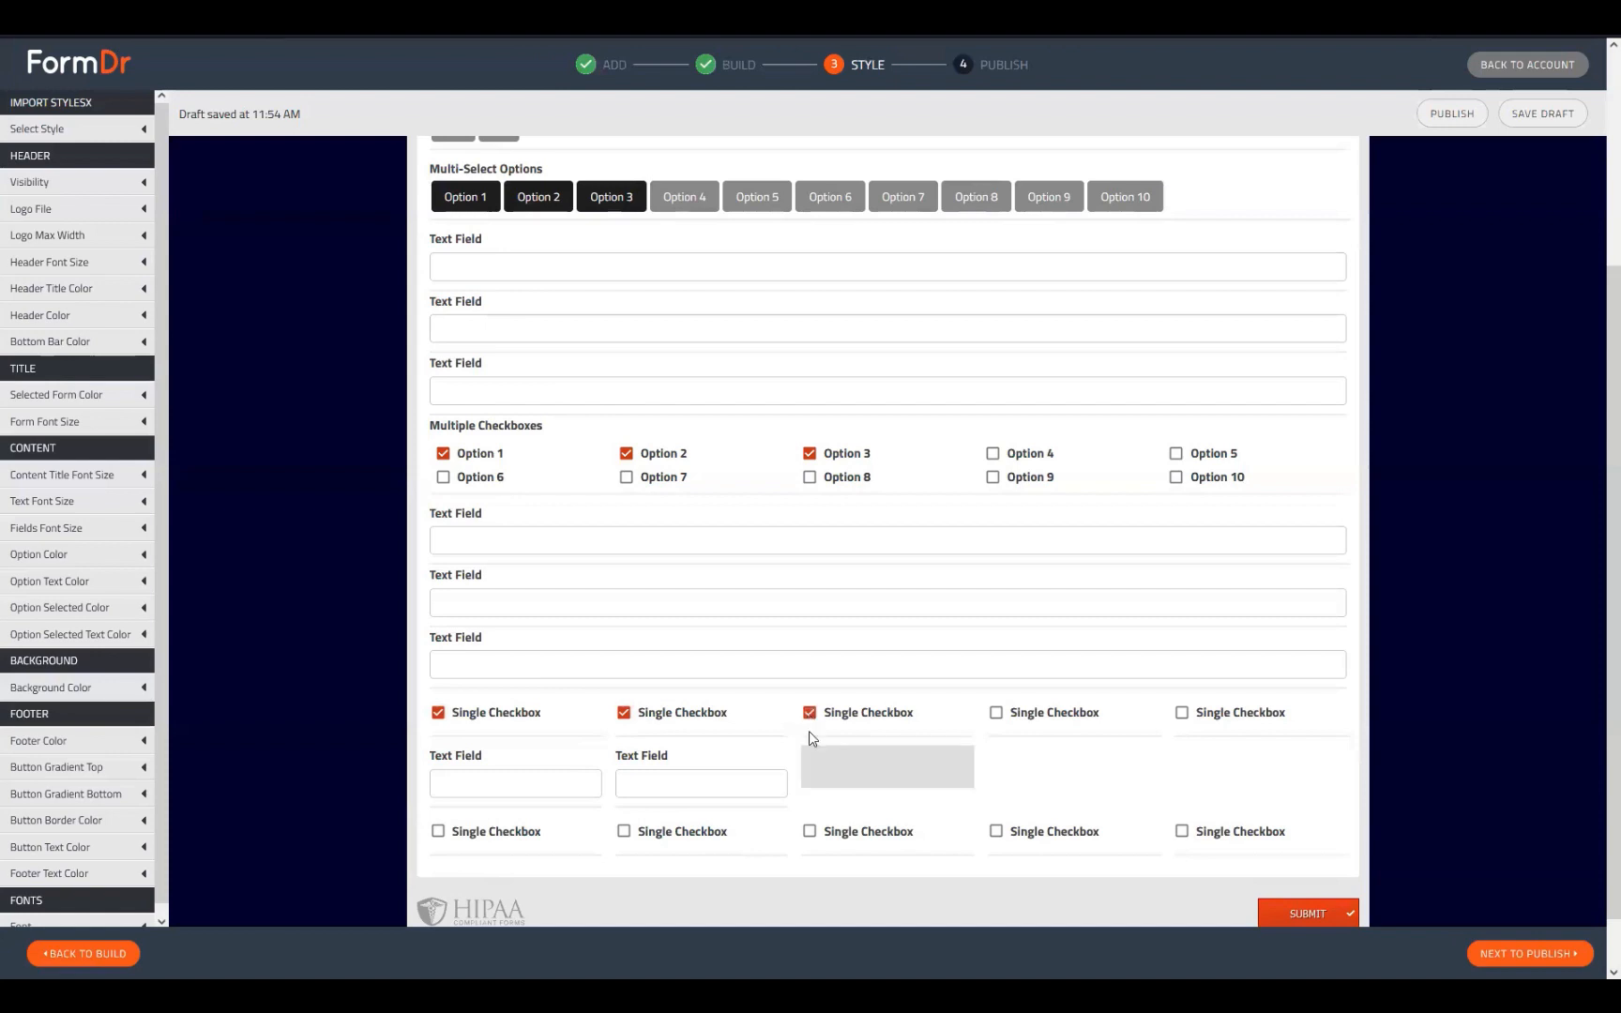
left_click(810, 832)
scroll(980, 685, "down", 2)
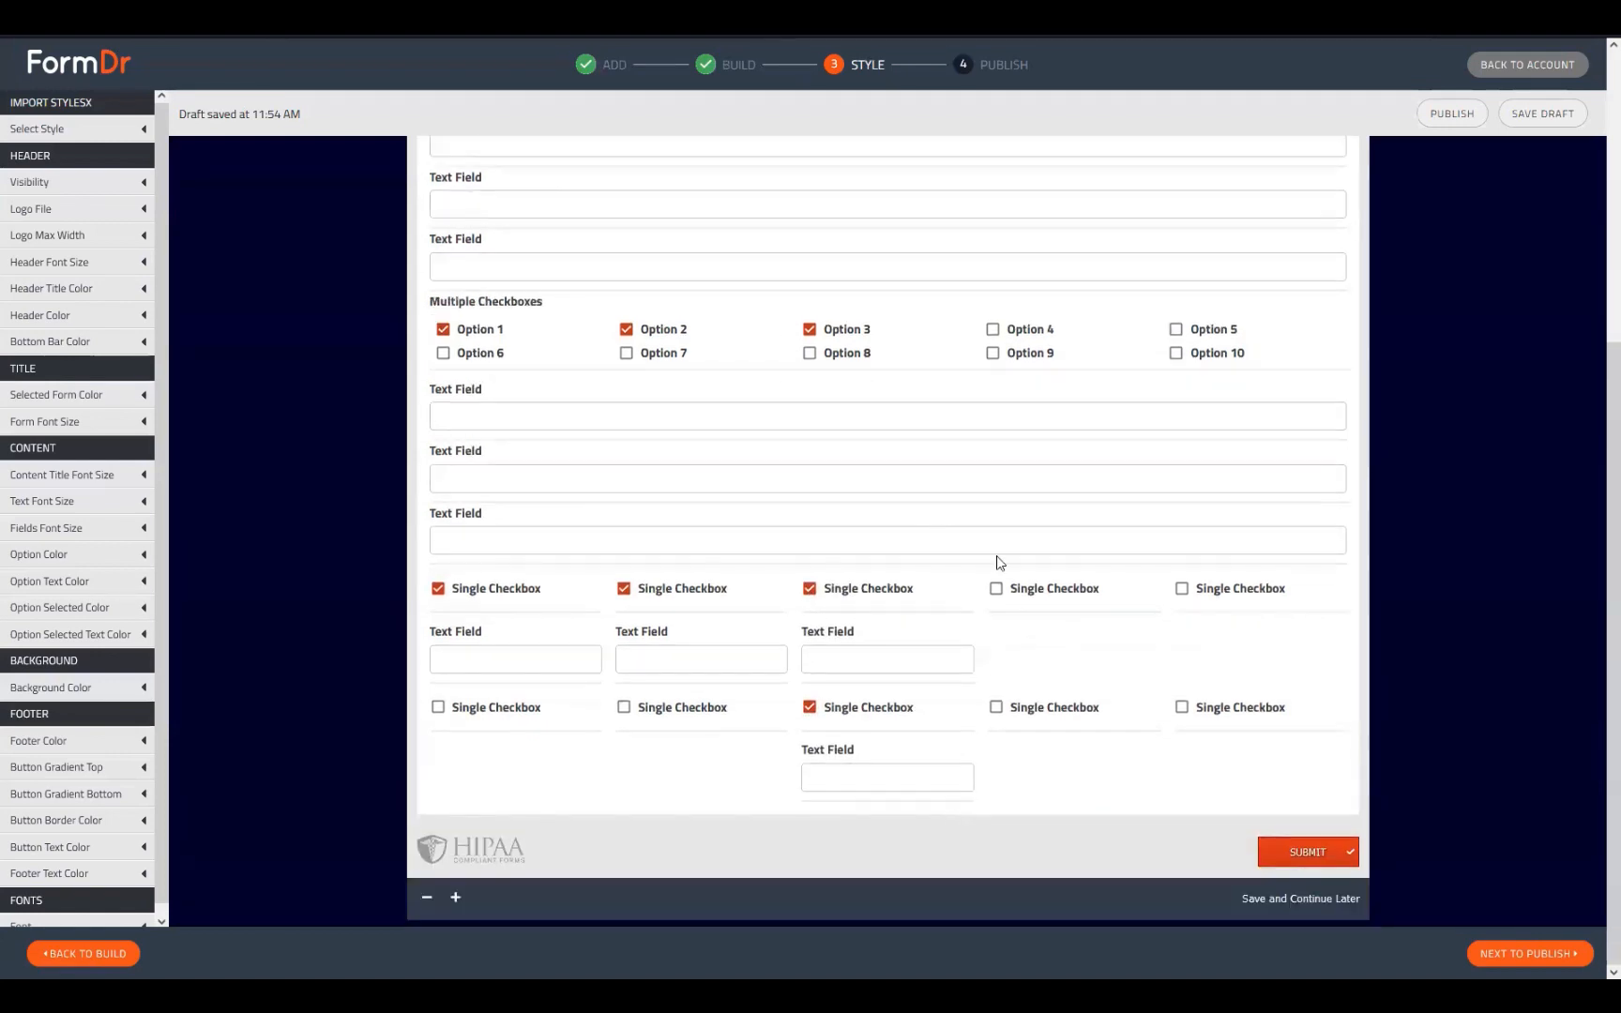
left_click(1182, 709)
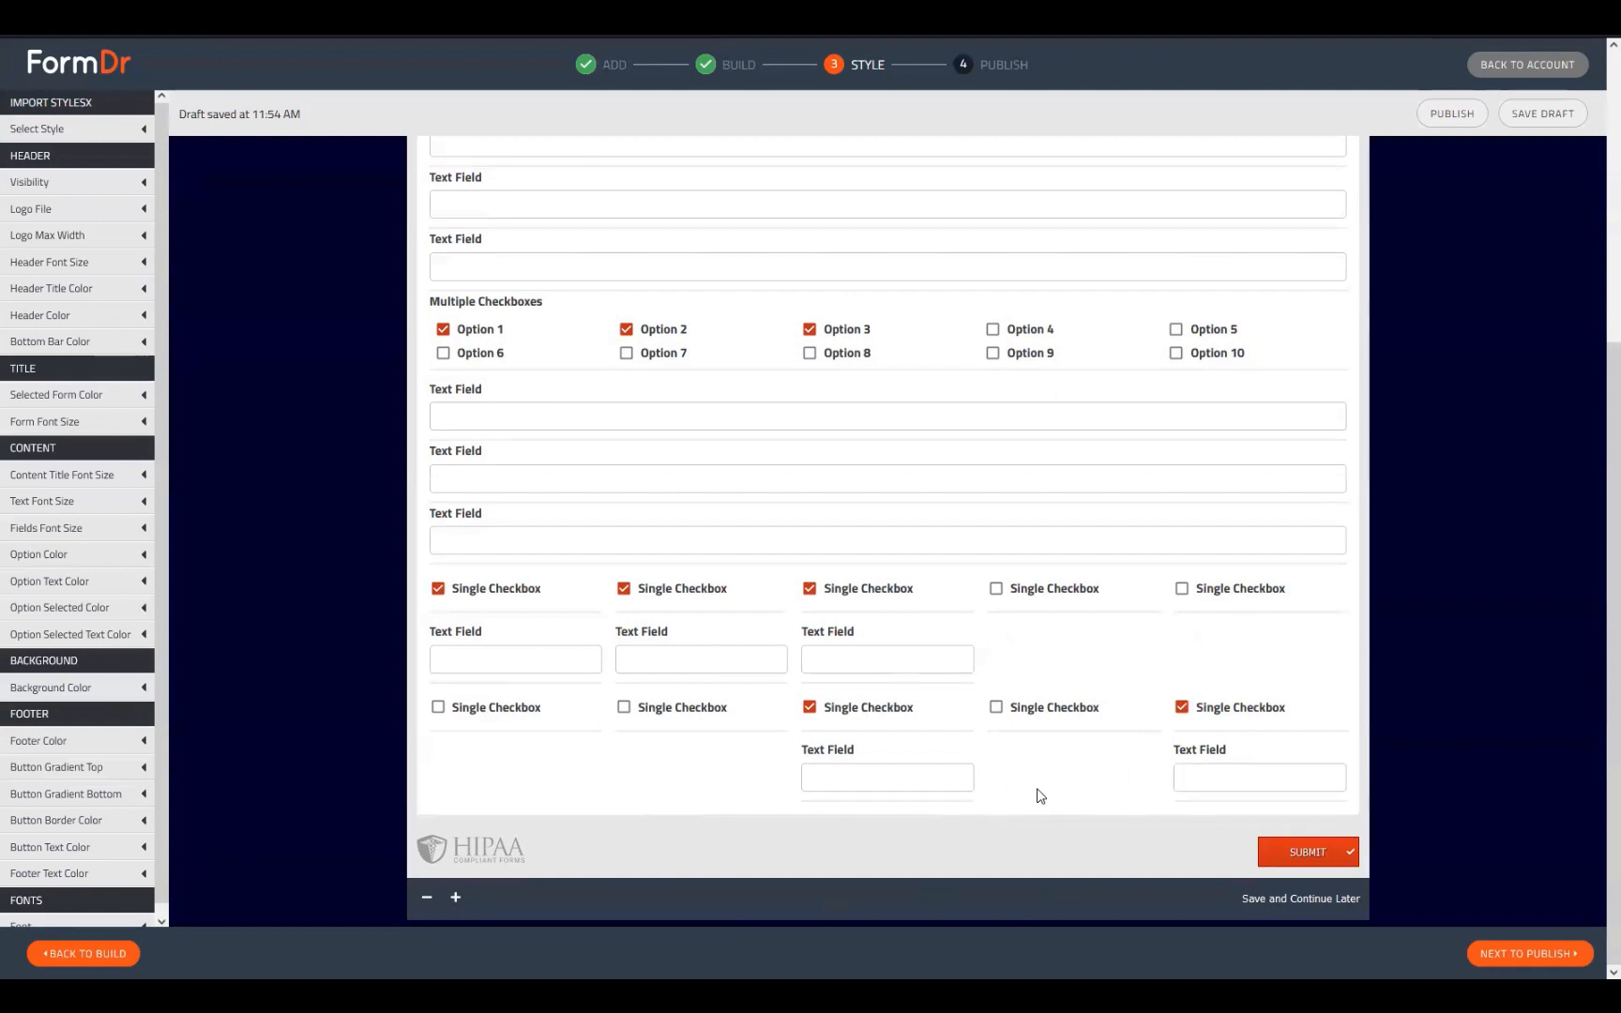
left_click(437, 709)
left_click(623, 710)
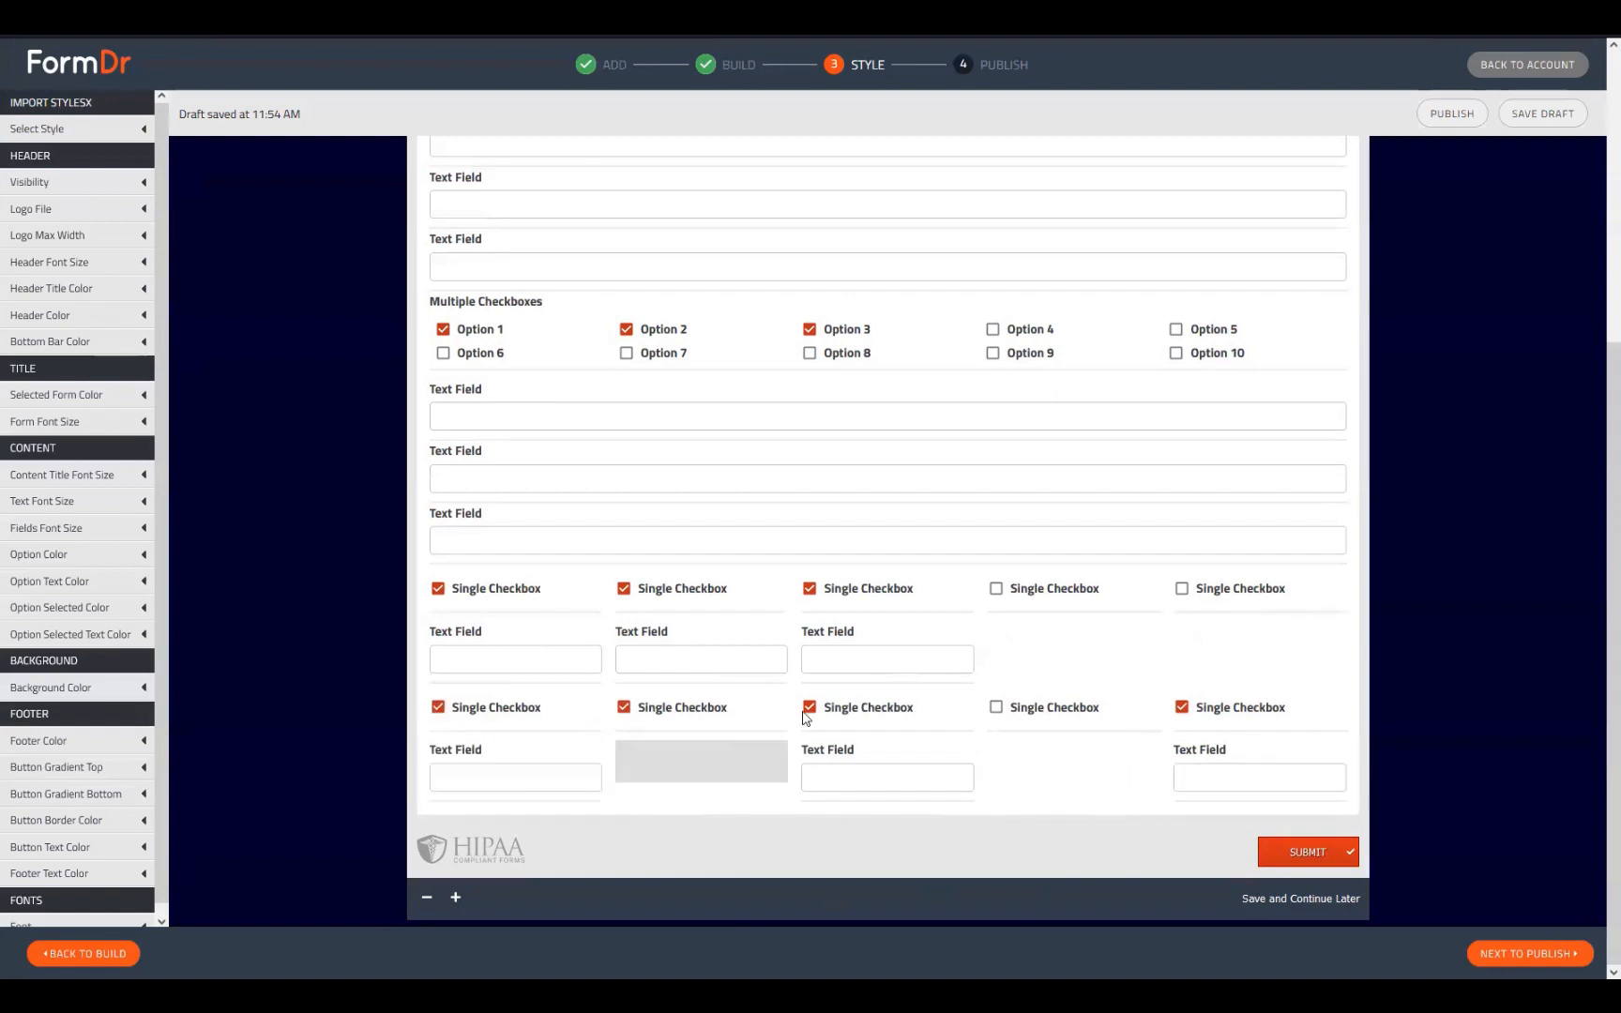
Check the fourth Single Checkbox in the lower row and the fourth and fifth in the upper row to show their conditional fields
left_click(1001, 710)
left_click(998, 591)
left_click(1192, 589)
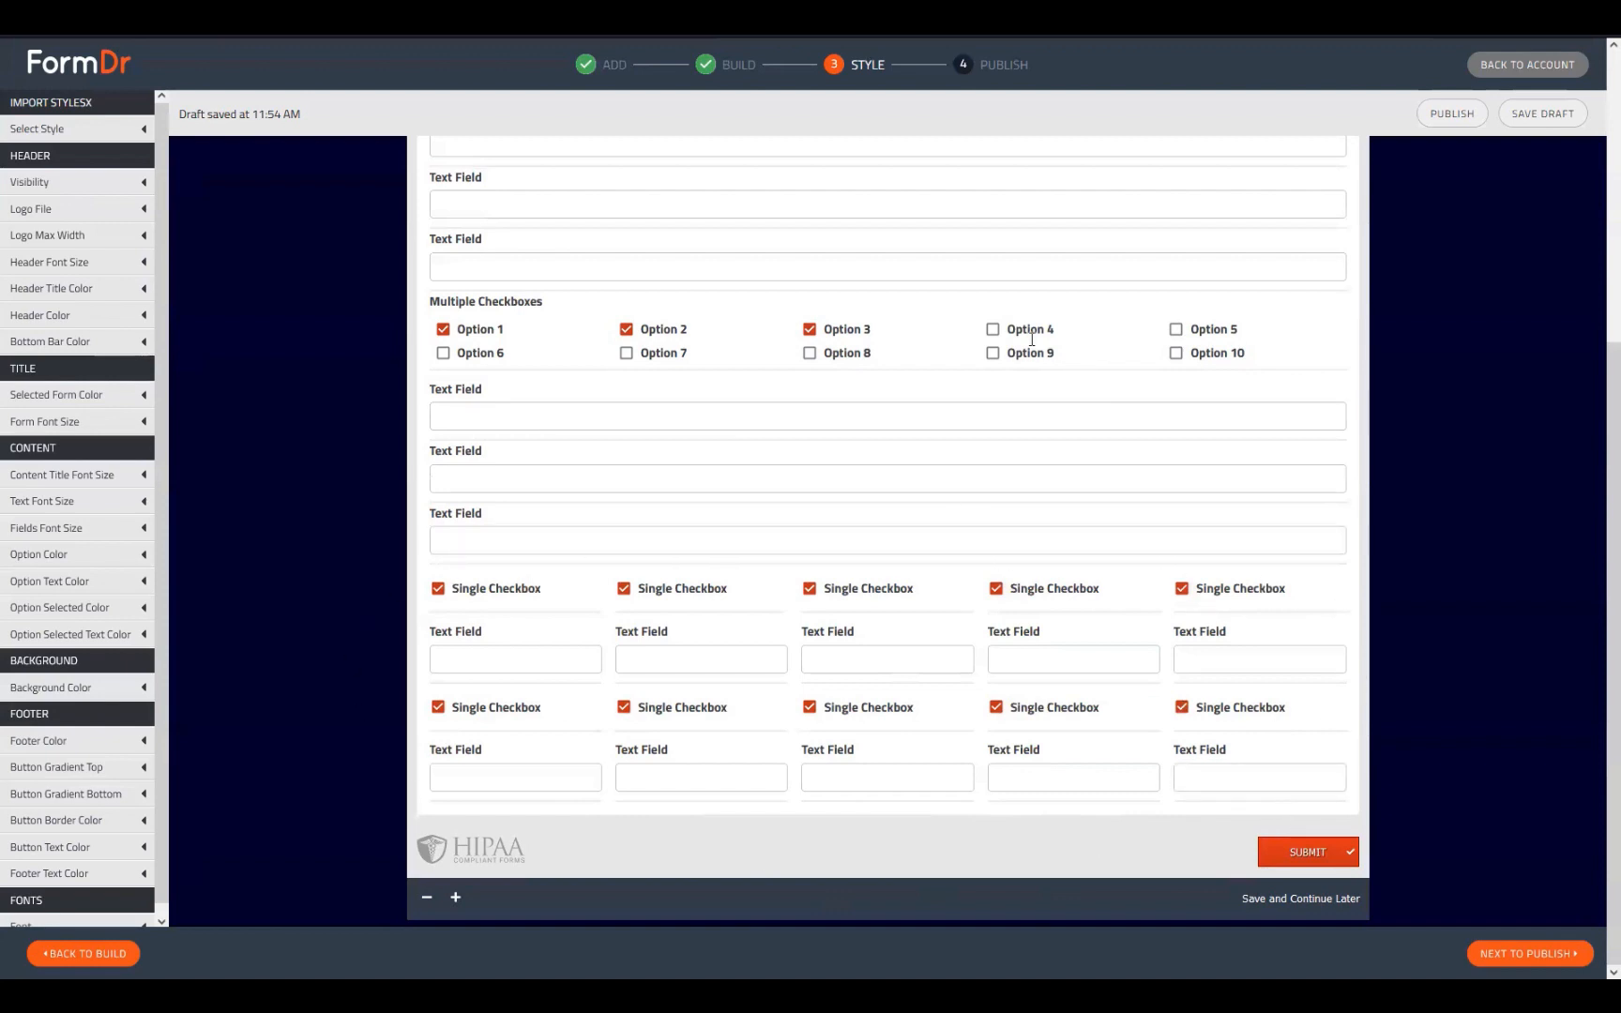
Select Options 8, 9 and 10 in both Multiple Checkboxes and Multi-Select Options to test their conditional text fields
left_click(993, 352)
left_click(810, 353)
left_click(1177, 354)
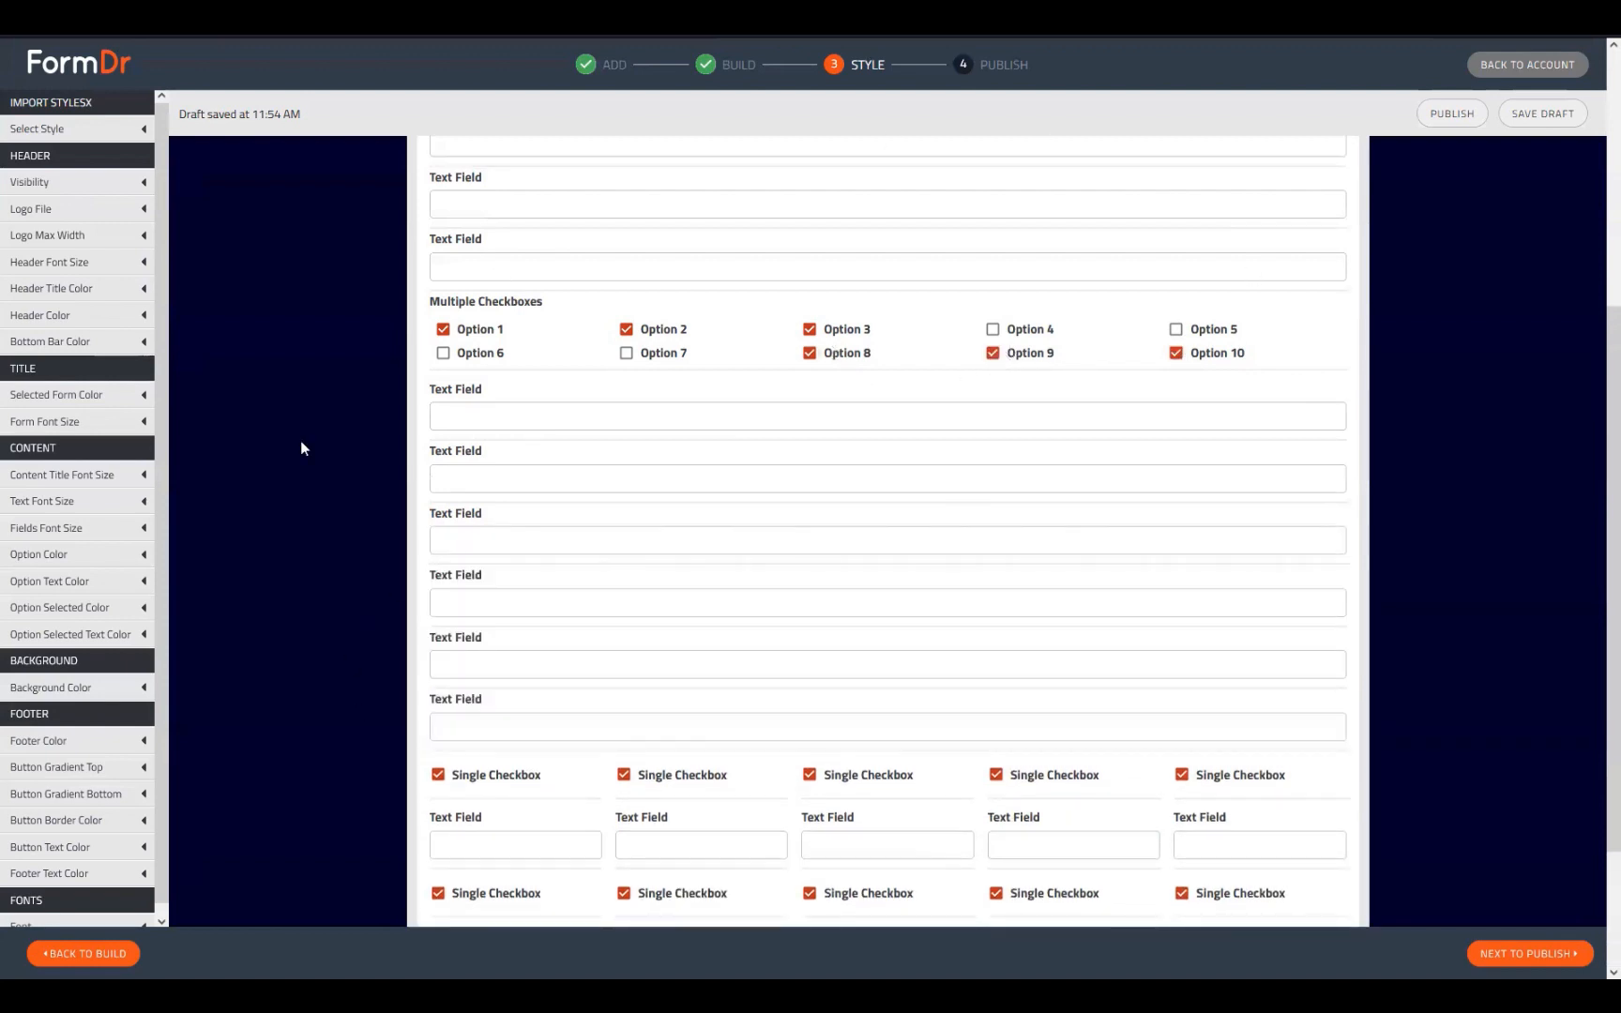
scroll(638, 320, "up", 5)
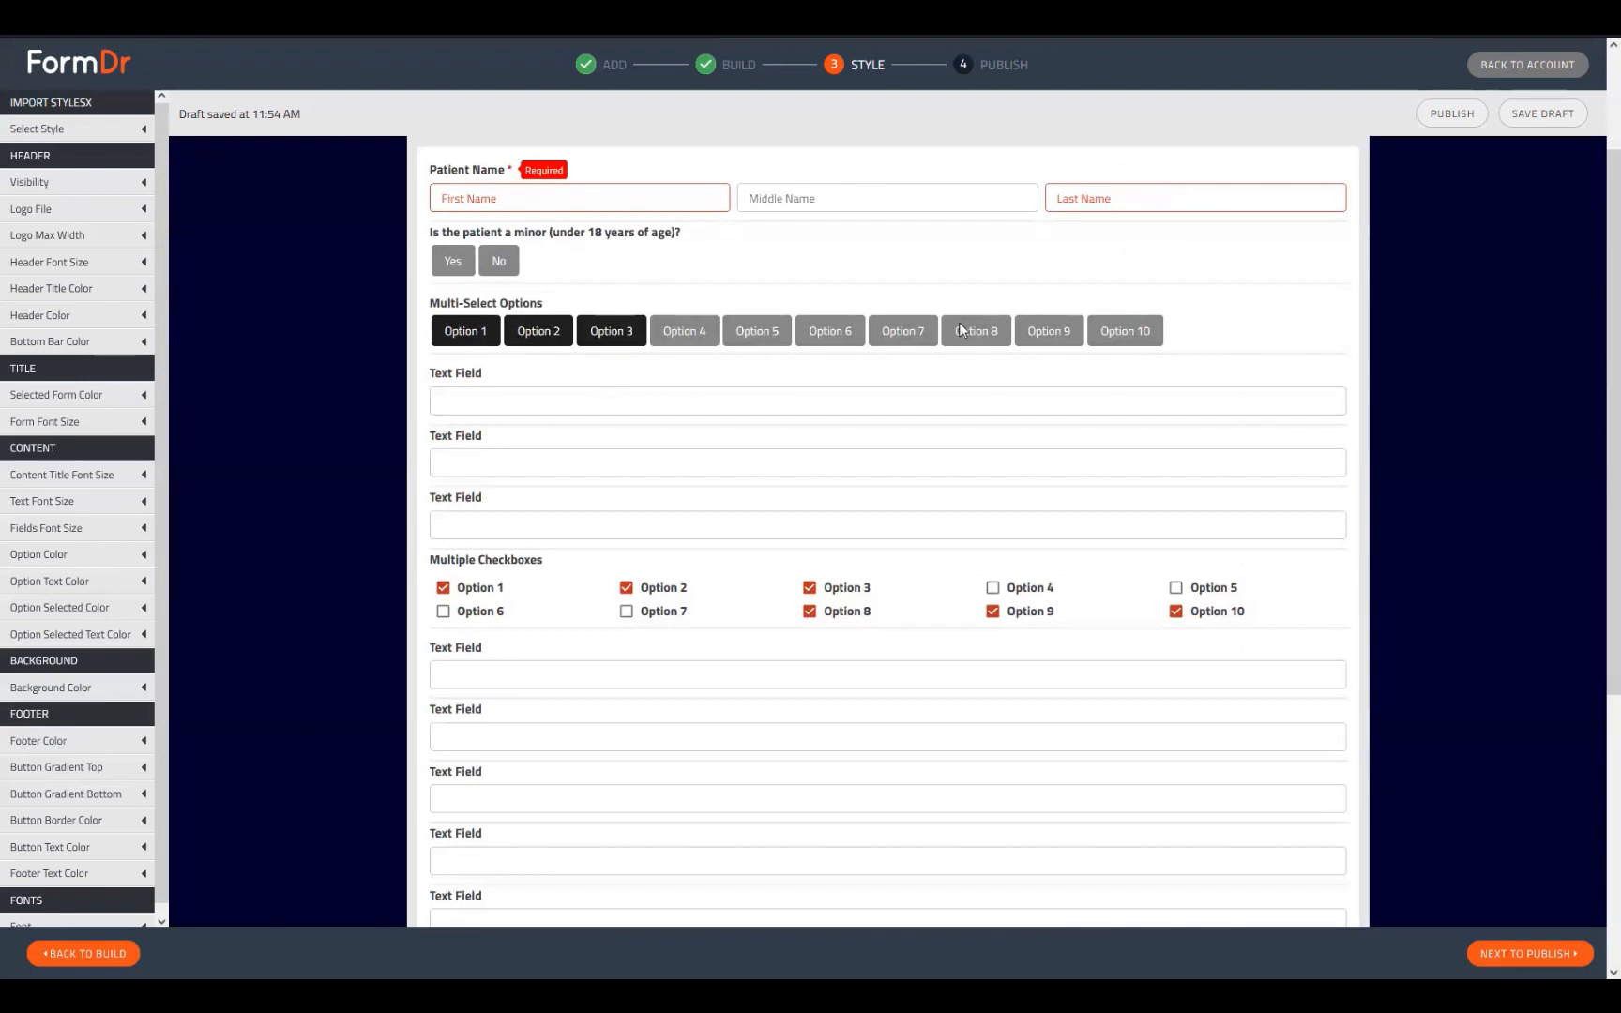
left_click(976, 330)
left_click(1049, 330)
left_click(1111, 333)
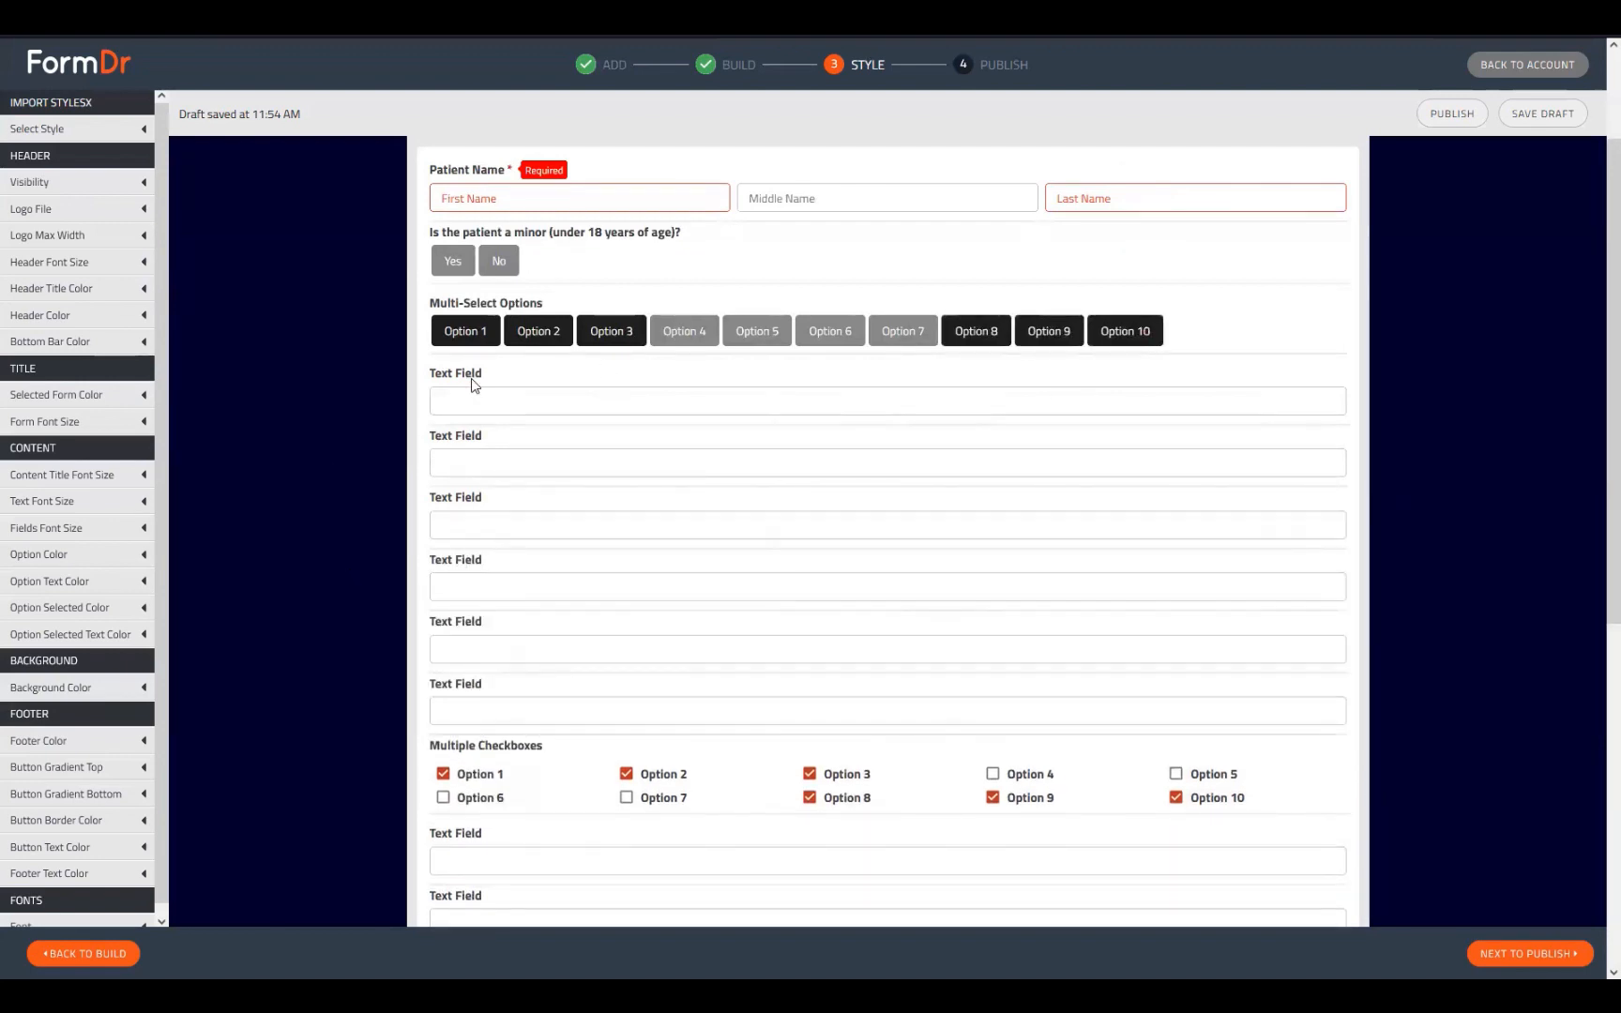
Compare the placement of the conditional text fields for Multi-Select Options, Multiple Checkboxes and the Single Checkboxes in columns
left_click(633, 574)
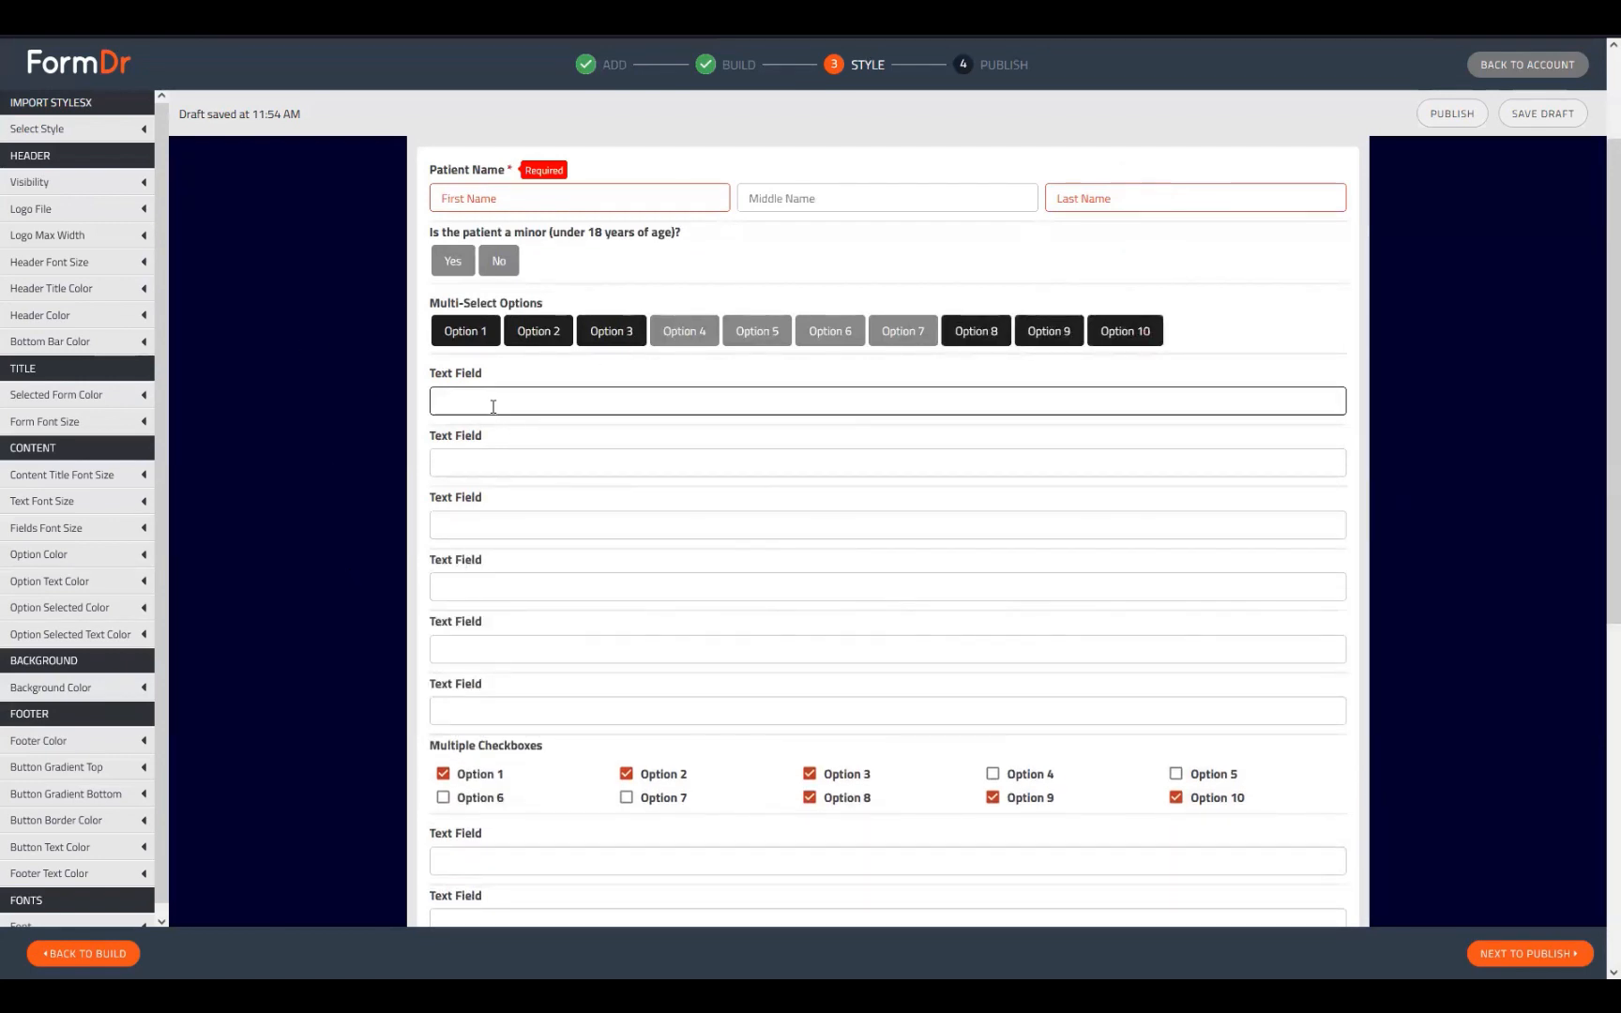
scroll(473, 364, "down", 1)
scroll(473, 364, "down", 3)
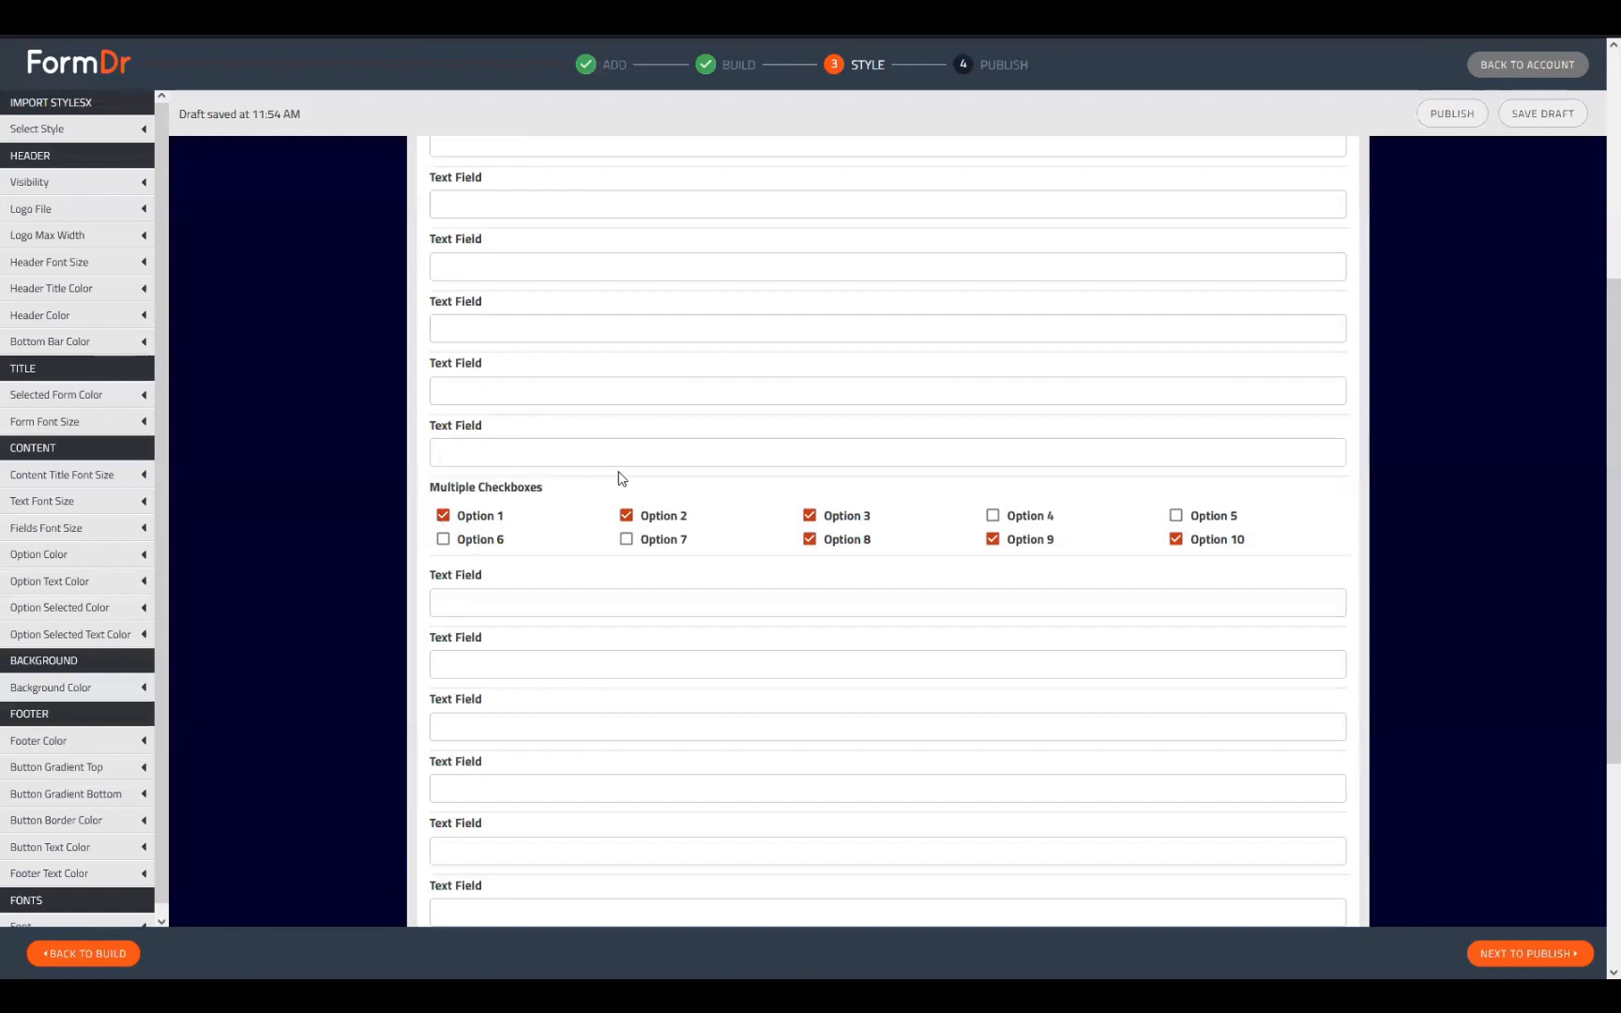
scroll(561, 492, "down", 5)
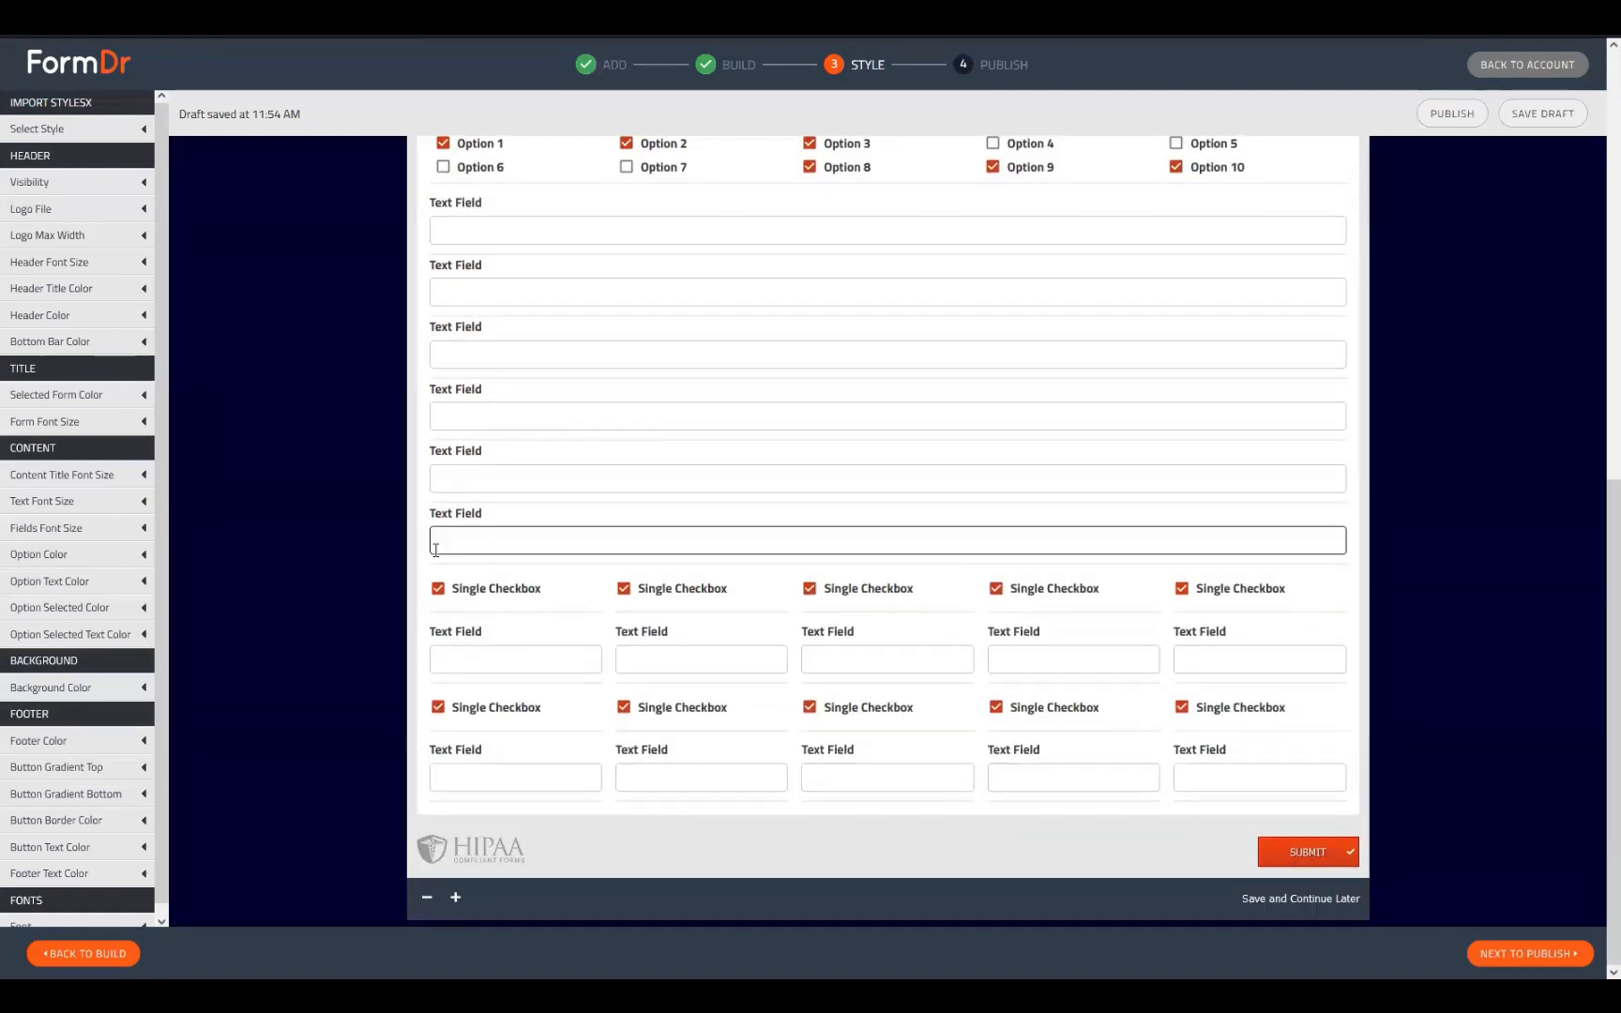
scroll(638, 779, "up", 3)
scroll(561, 525, "up", 3)
scroll(536, 344, "down", 3)
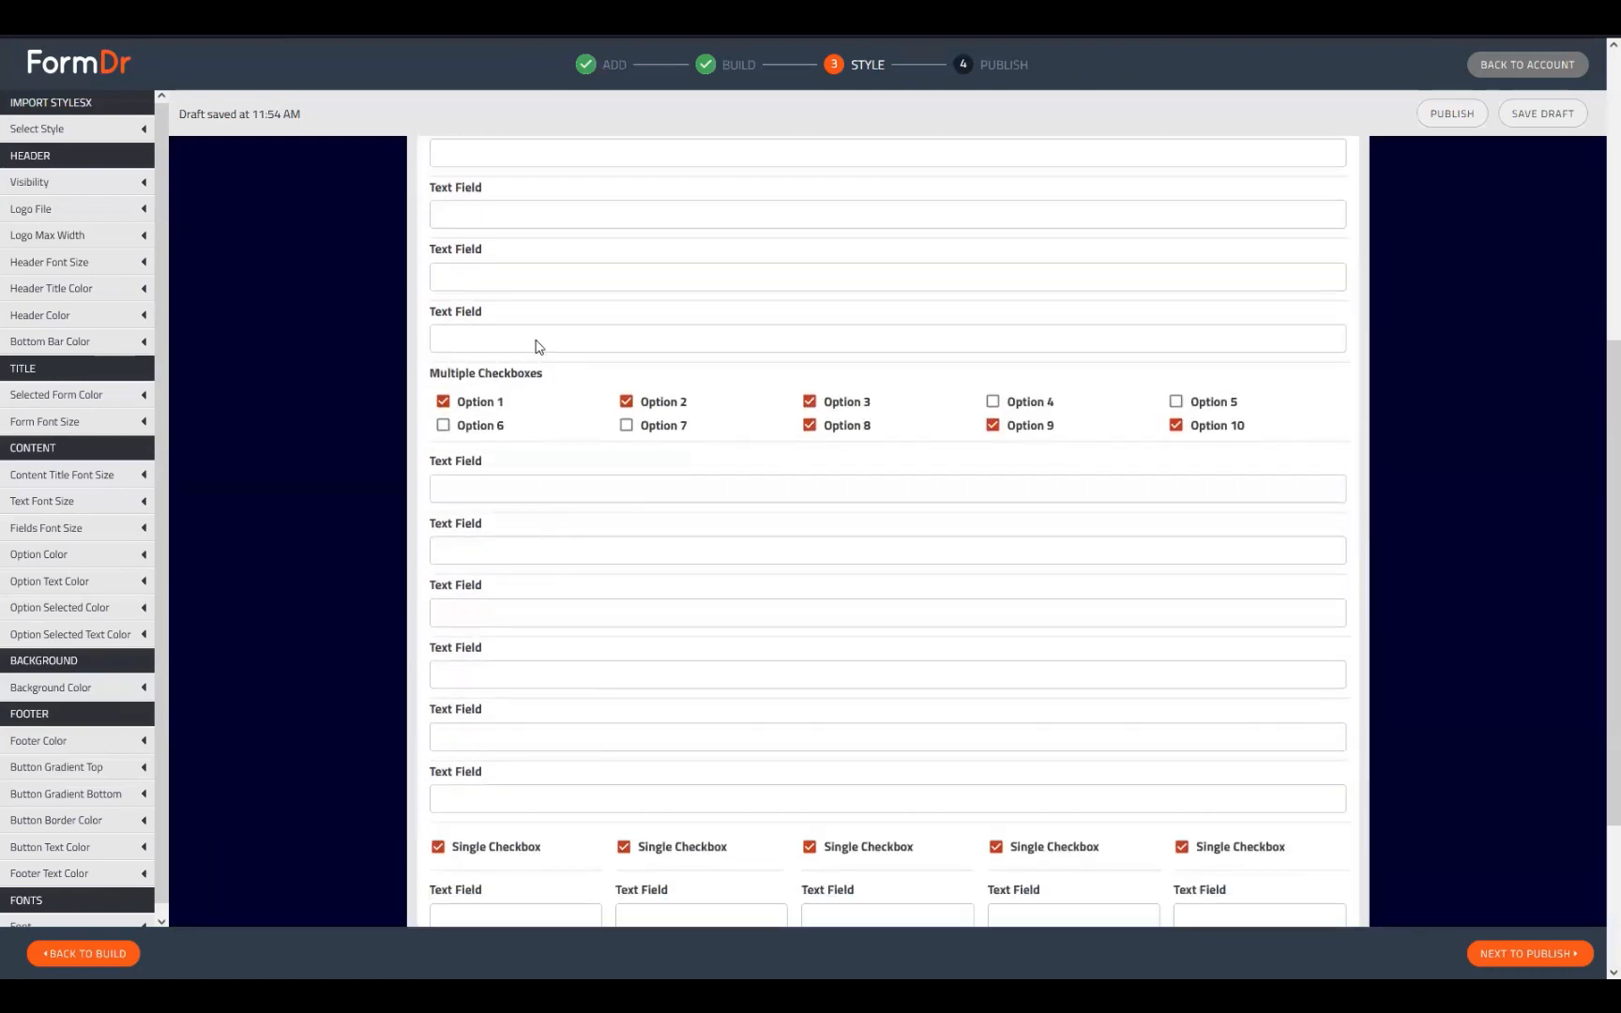
scroll(563, 600, "down", 3)
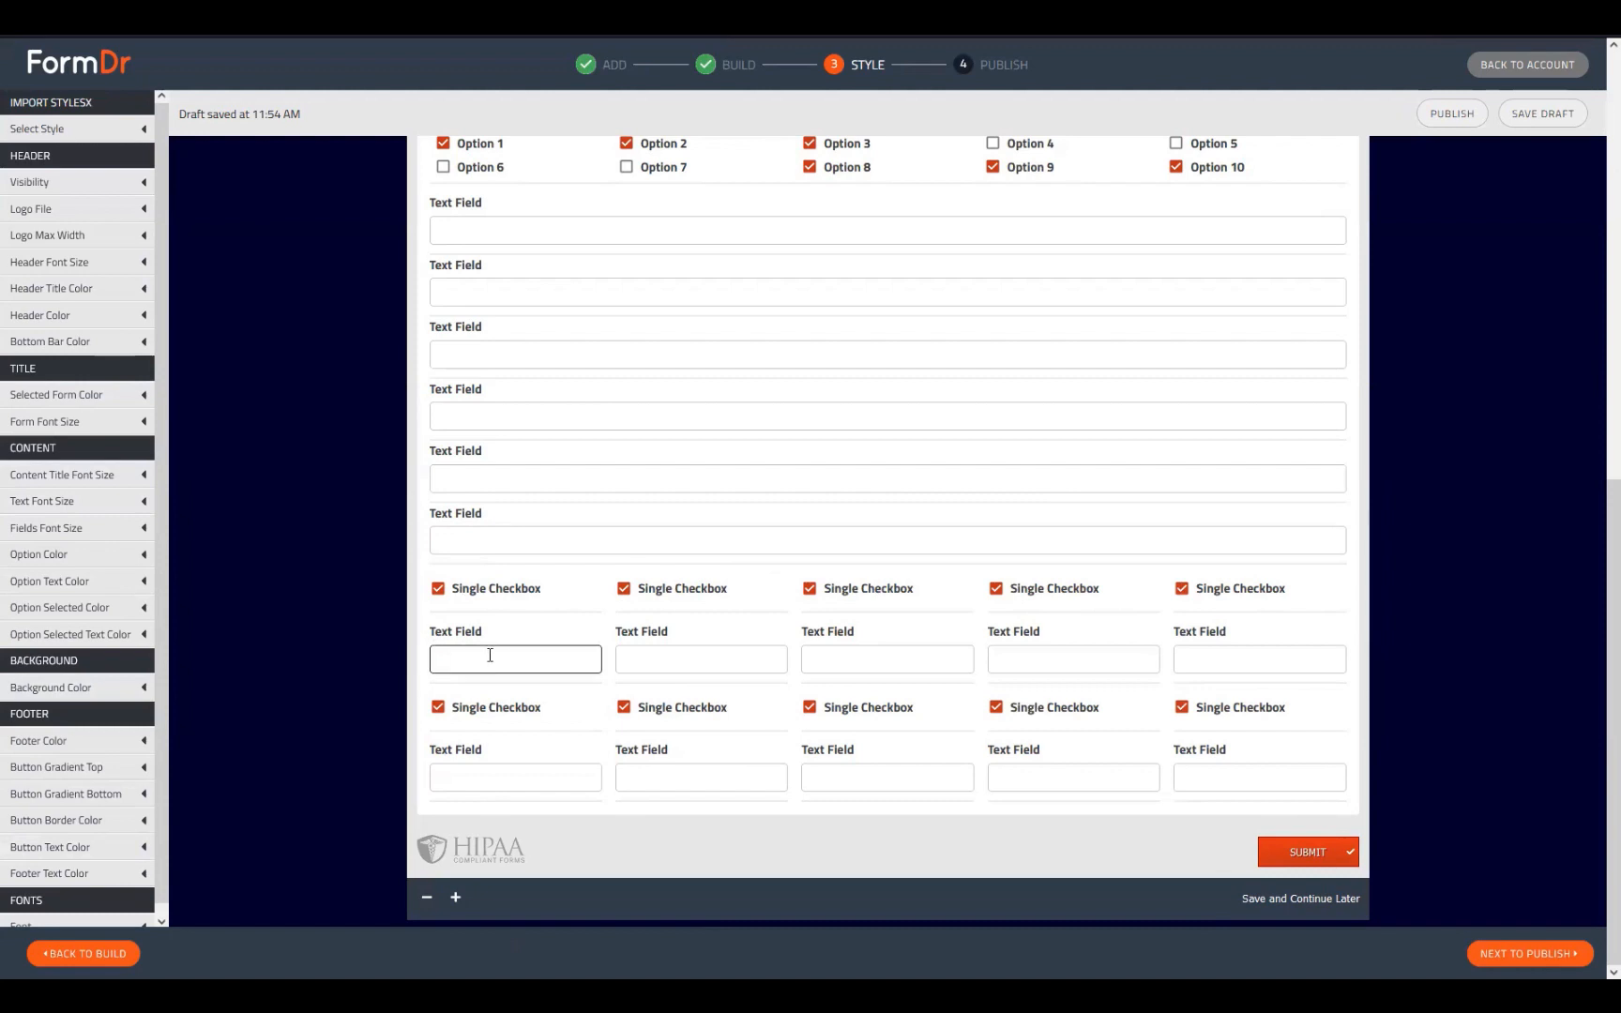
scroll(563, 375, "up", 1)
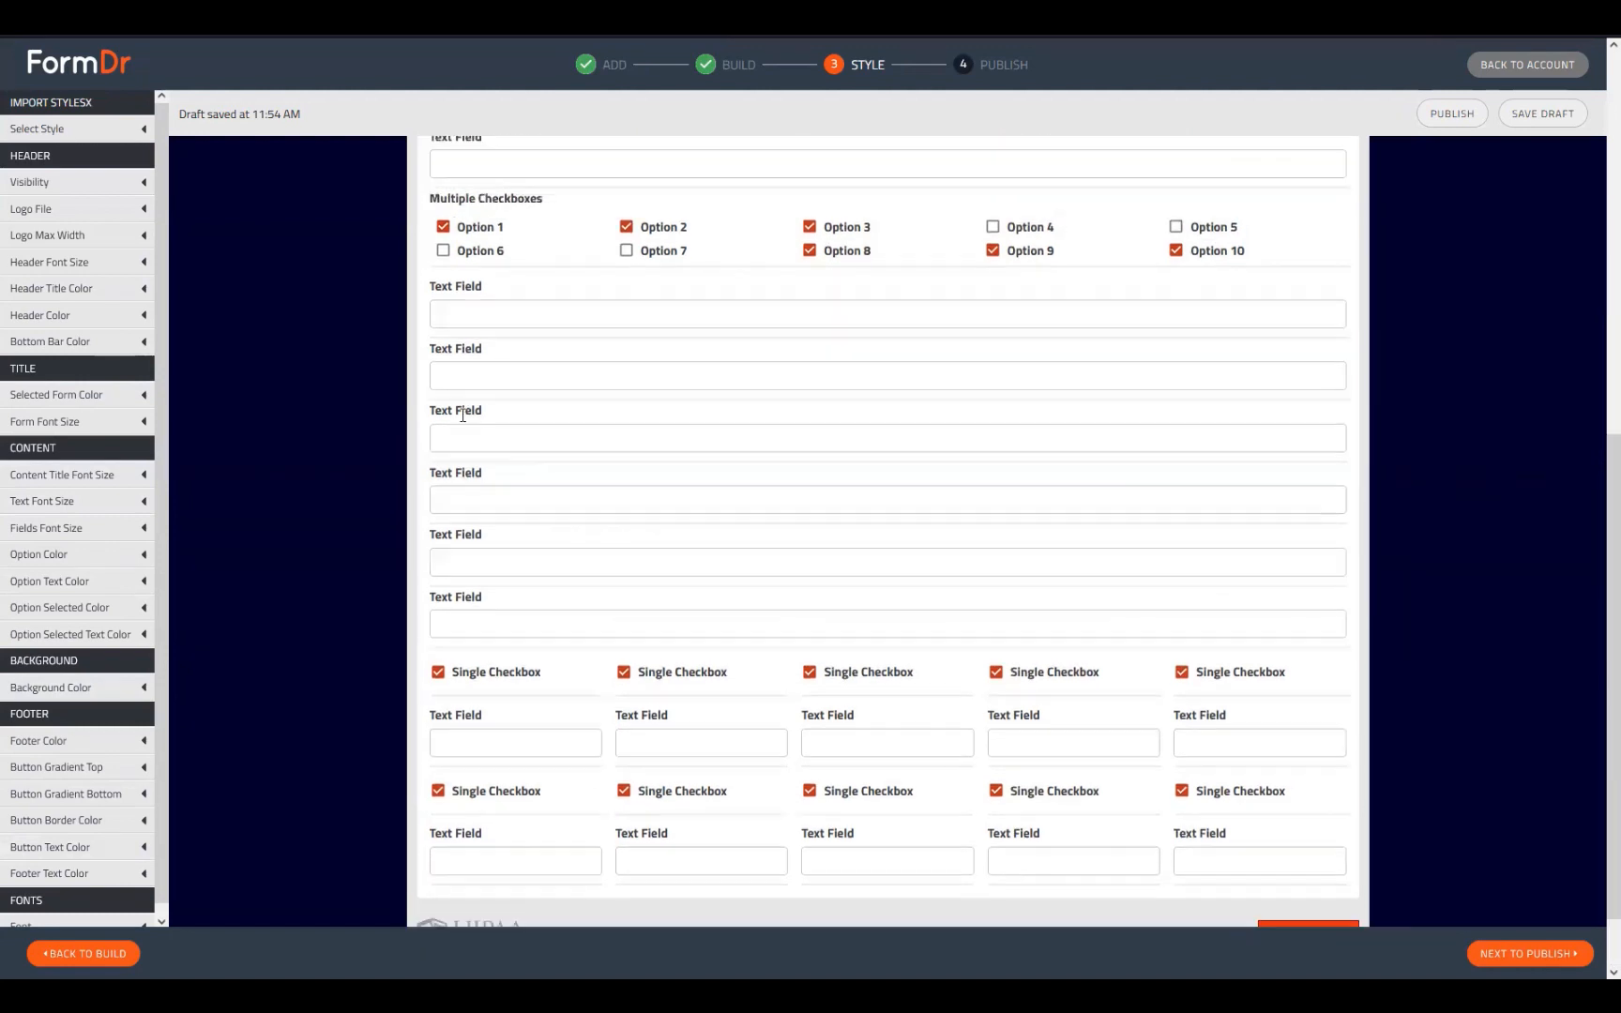
Examine how the conditional text fields below Multiple Checkboxes correspond to the selected options, highlighting individual labels to match them
left_click_drag(484, 291, 413, 302)
left_click_drag(492, 354, 423, 362)
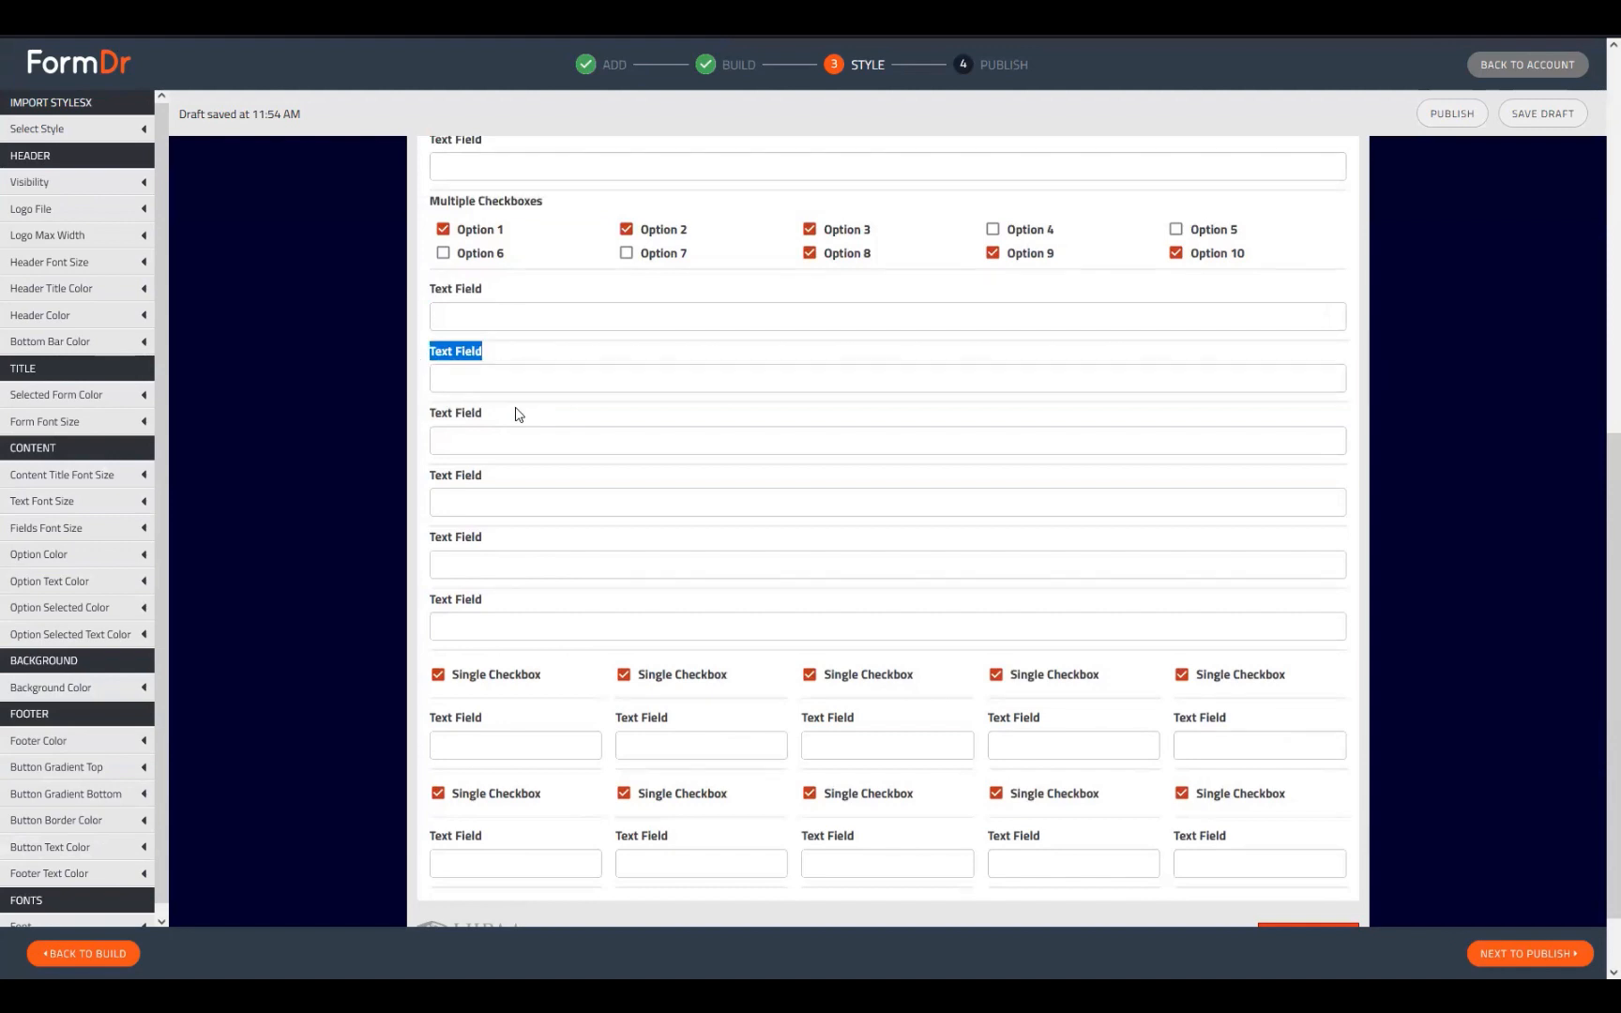
left_click_drag(516, 414, 432, 429)
left_click(549, 501)
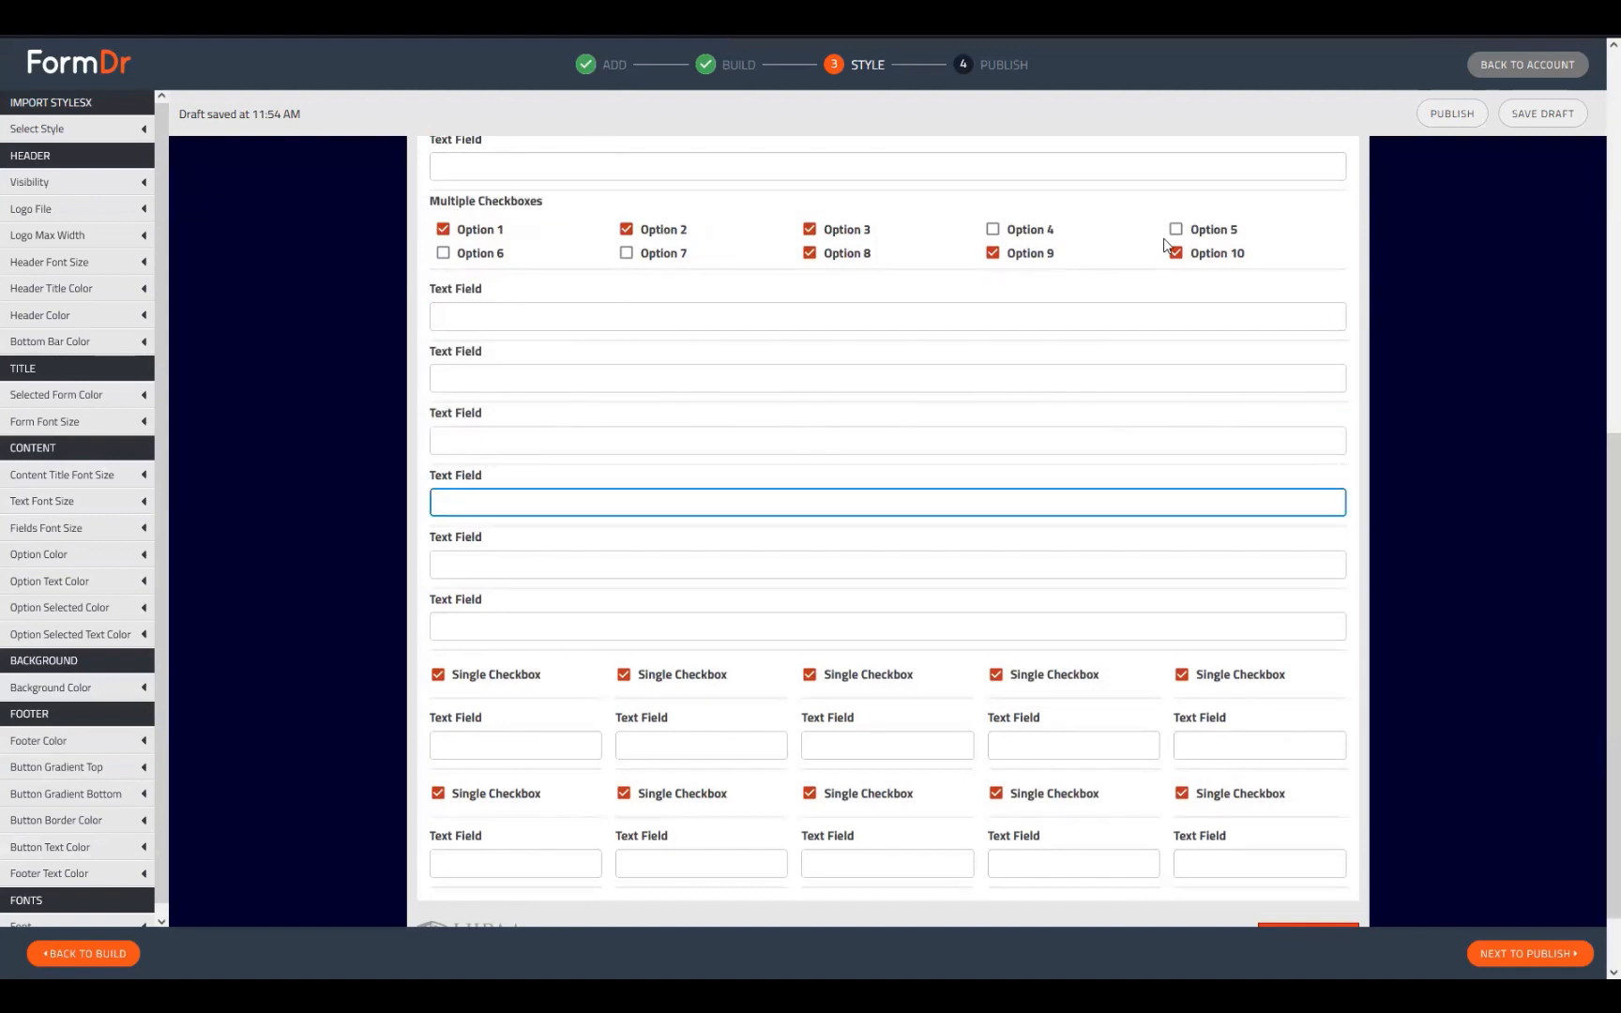
left_click_drag(535, 291, 413, 317)
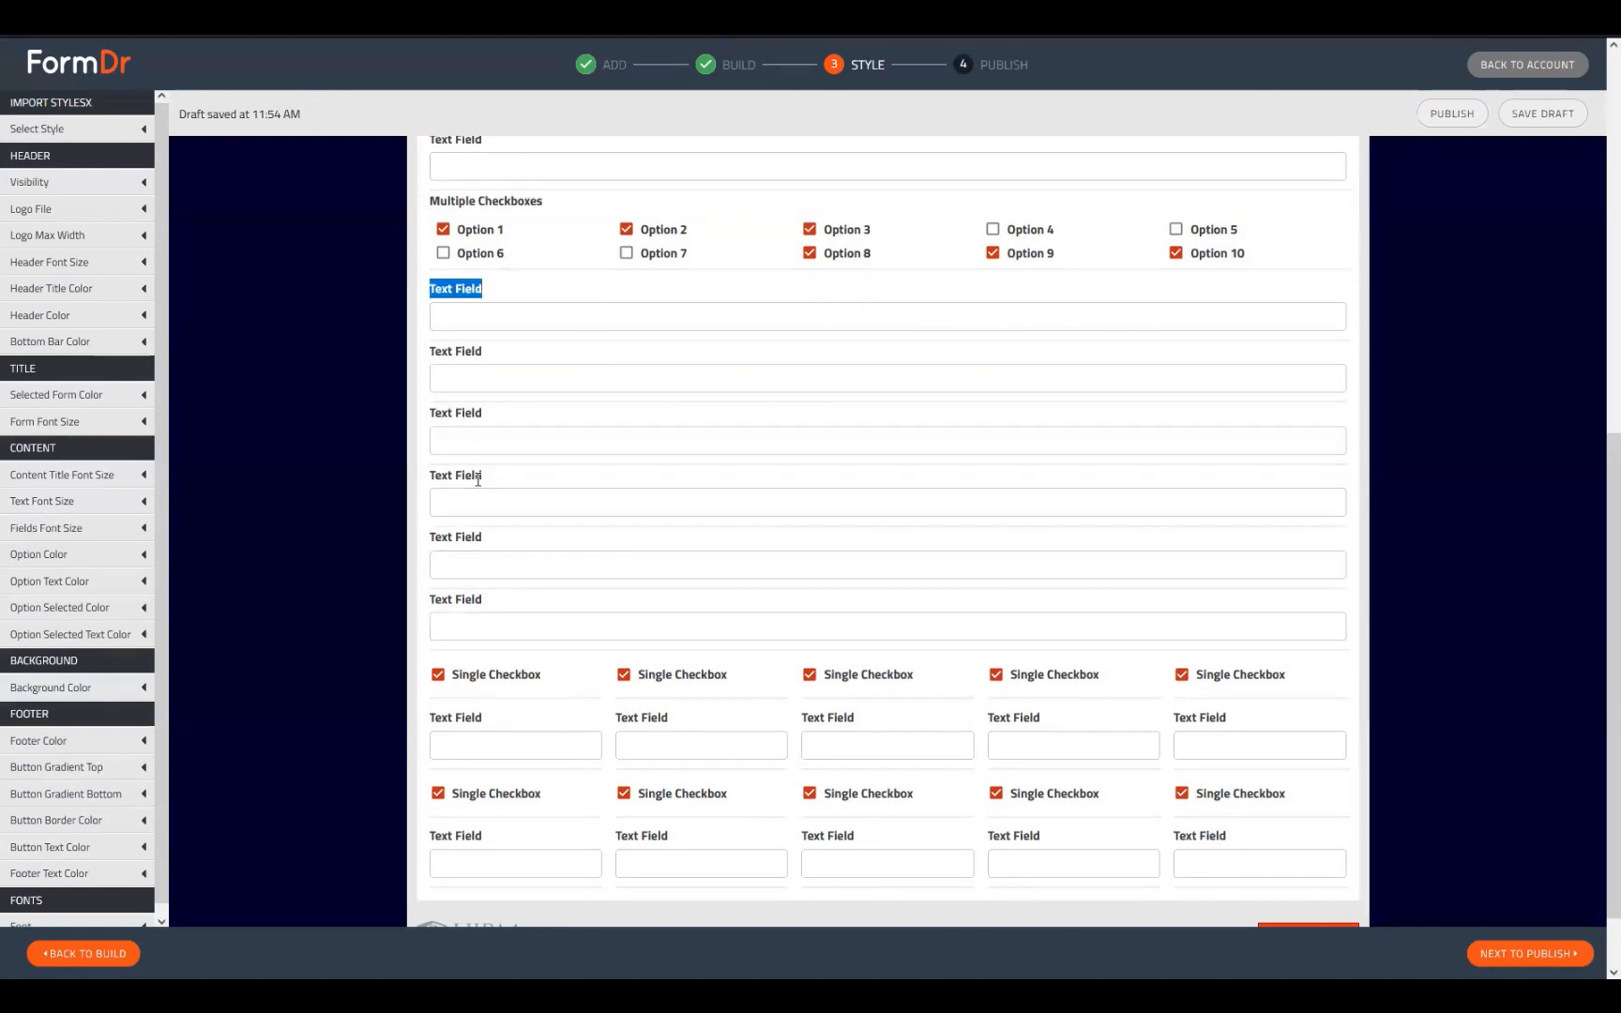
left_click_drag(476, 476, 515, 499)
left_click(575, 500)
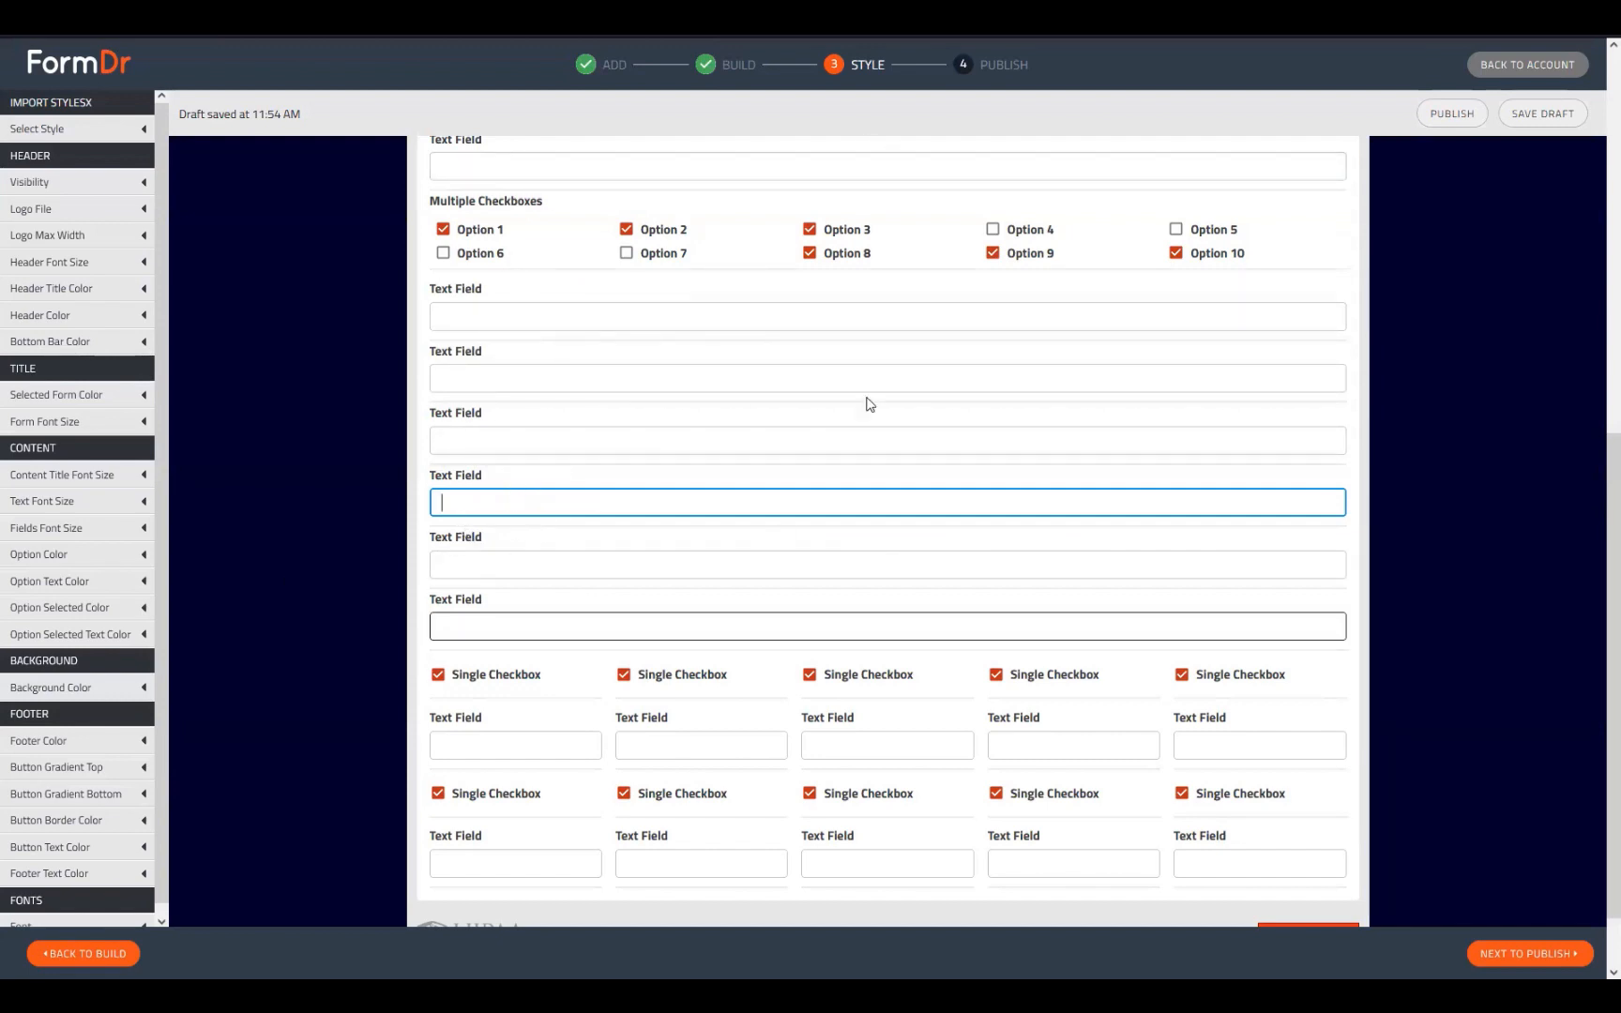
left_click(494, 291)
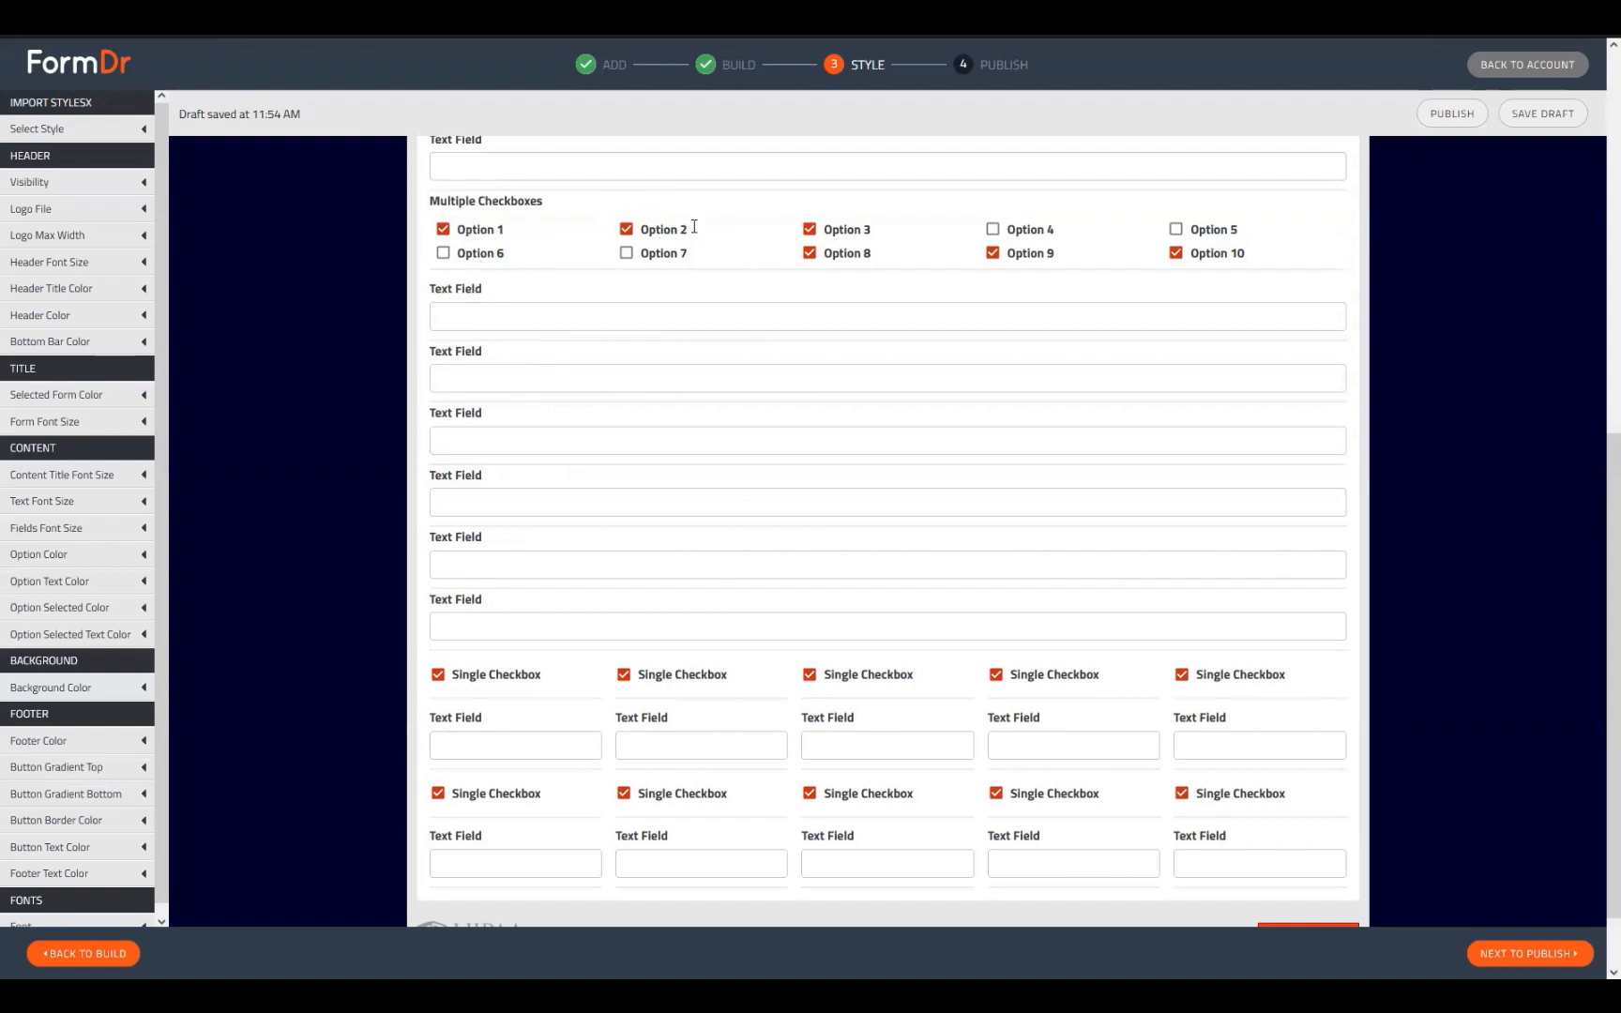
left_click_drag(691, 229, 640, 230)
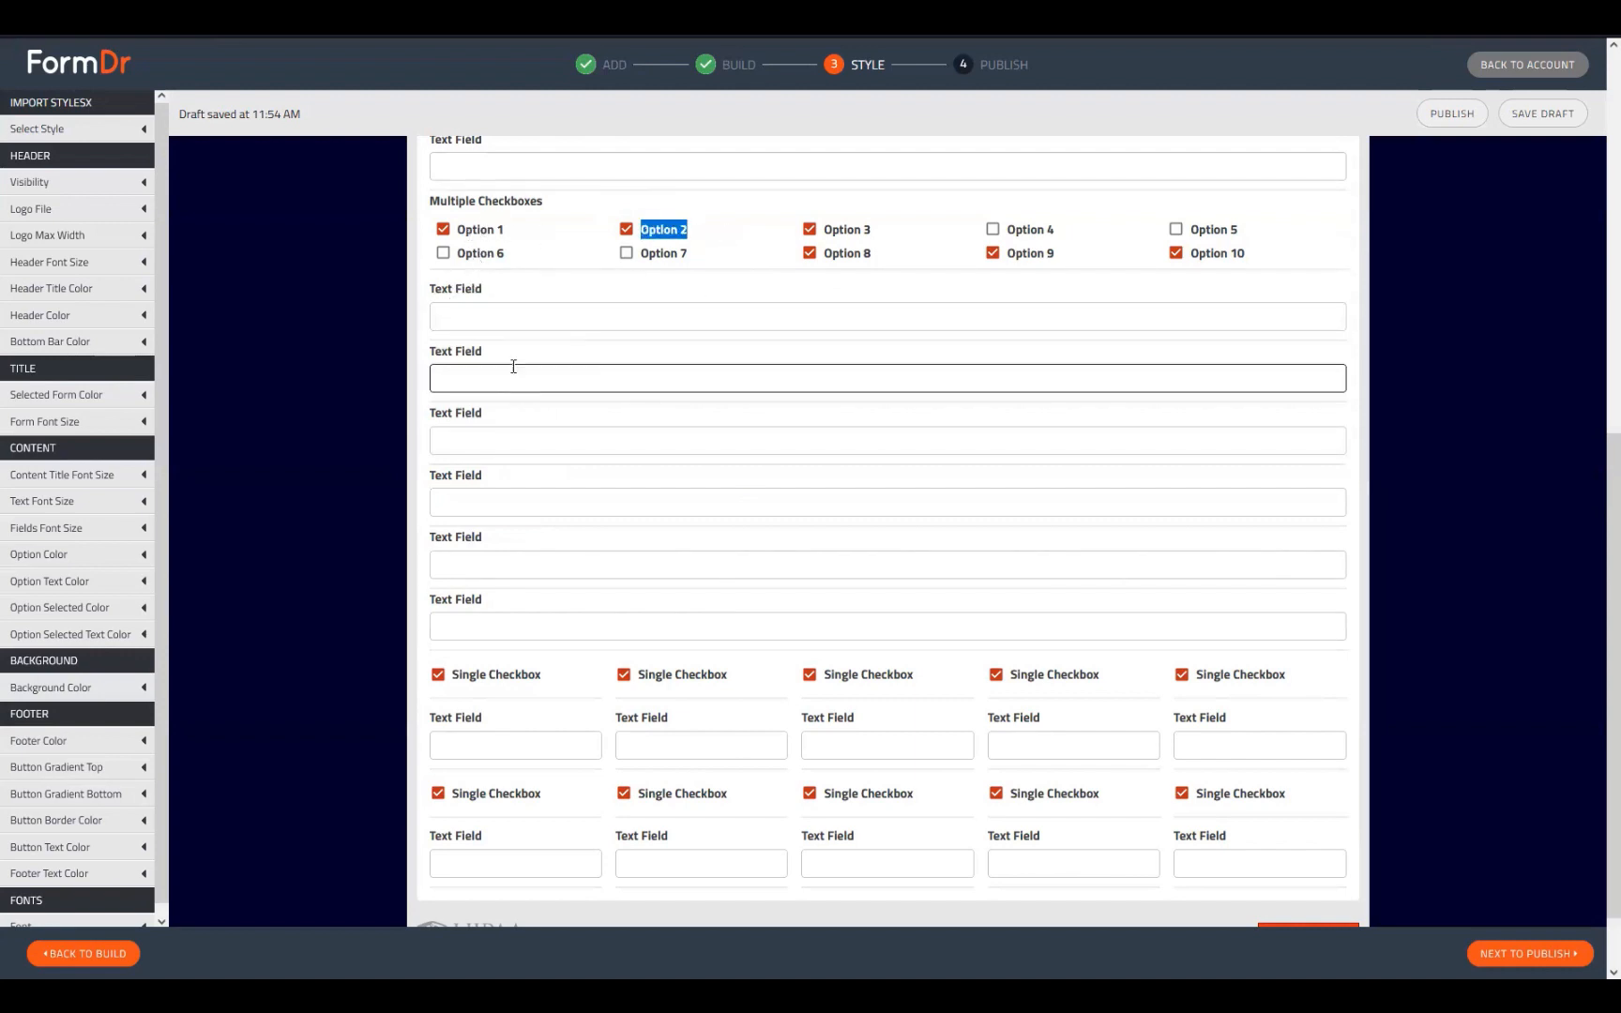
left_click_drag(507, 290, 428, 293)
left_click_drag(507, 357, 409, 364)
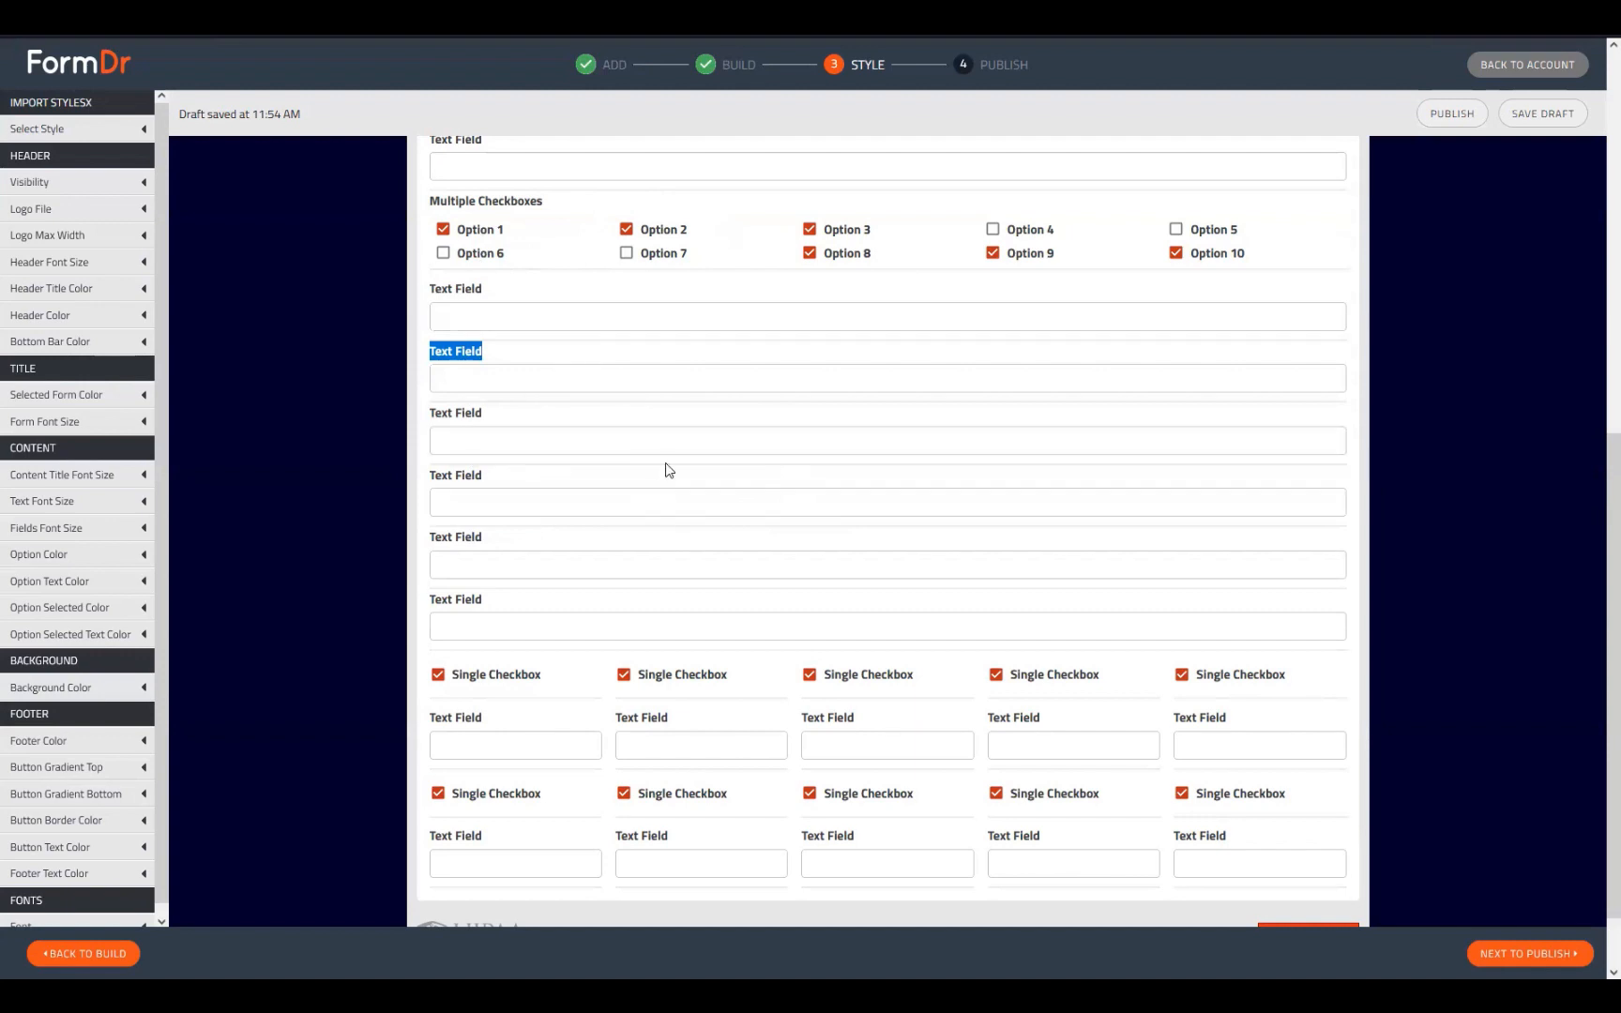
scroll(750, 525, "down", 1)
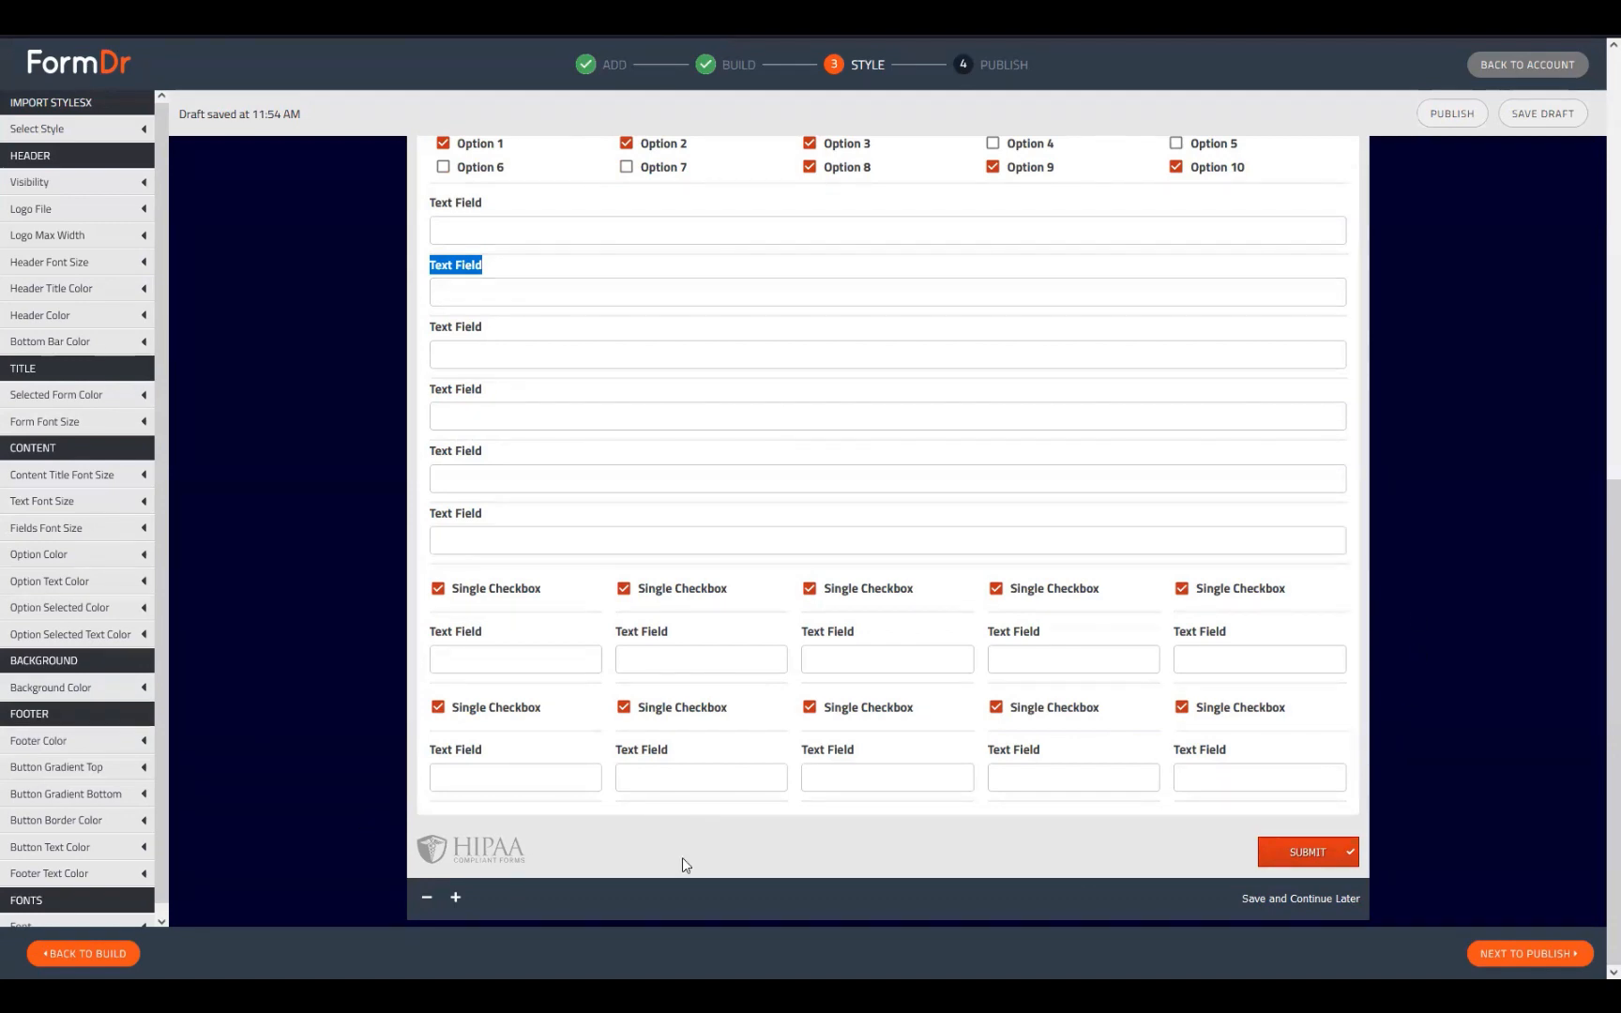
scroll(683, 858, "up", 6)
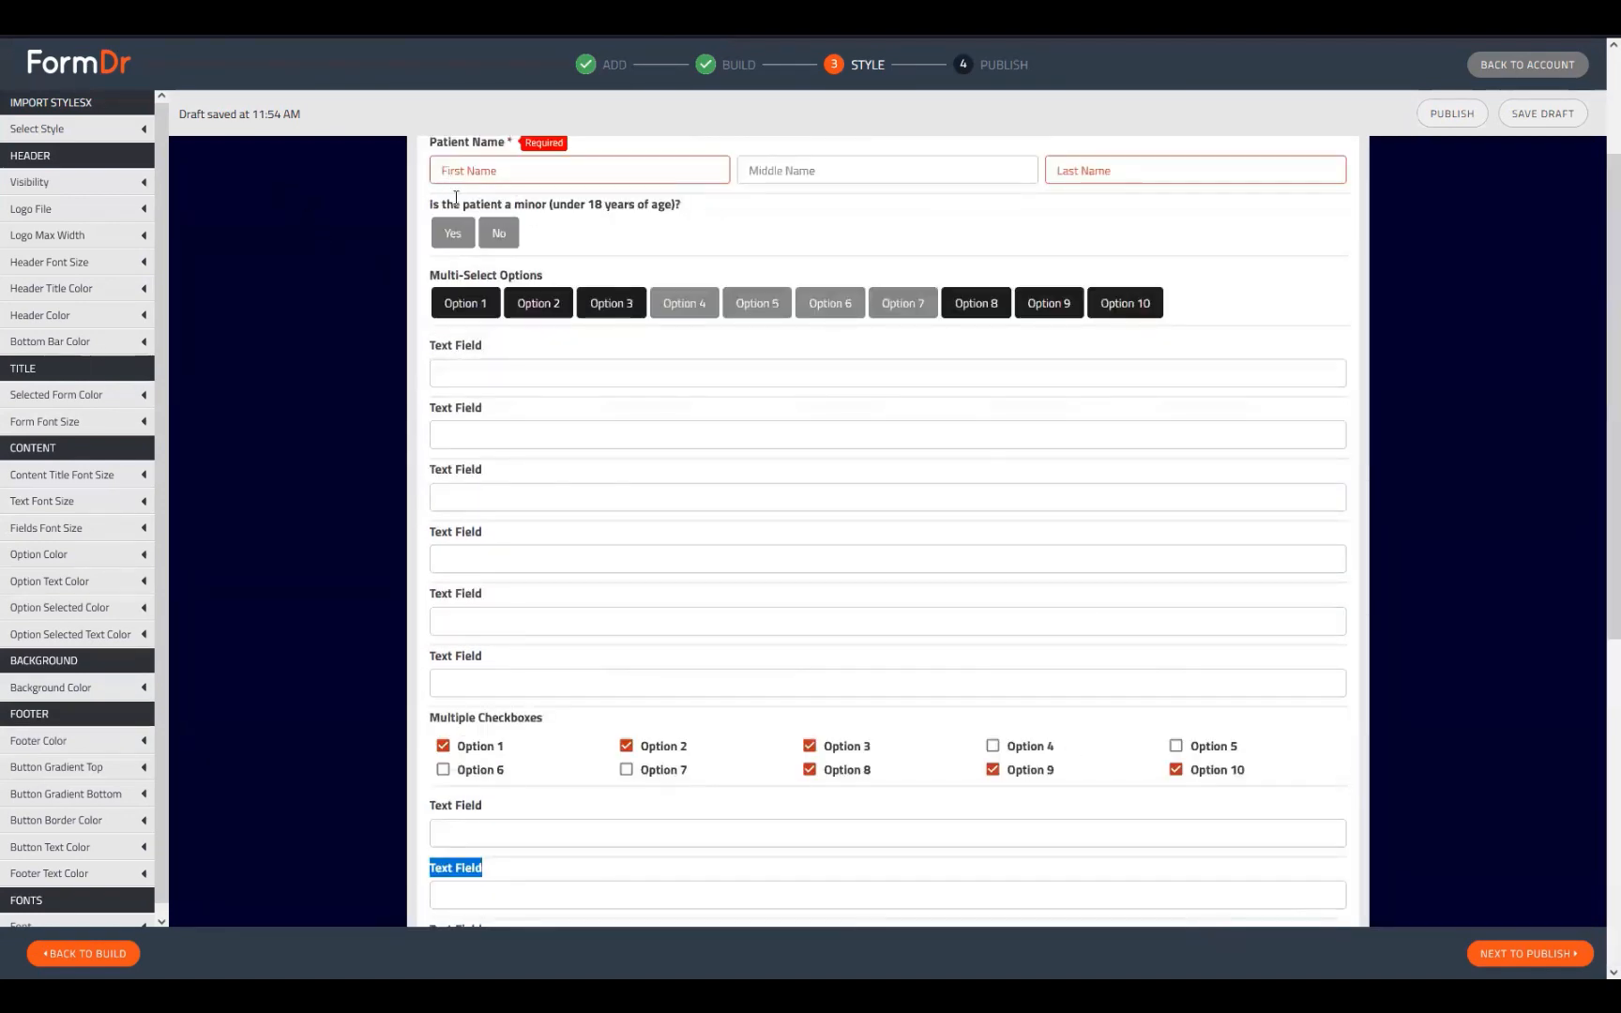
scroll(530, 514, "down", 5)
Return to the Build stage to review the form elements, and publish the packet before going to the account
left_click(68, 952)
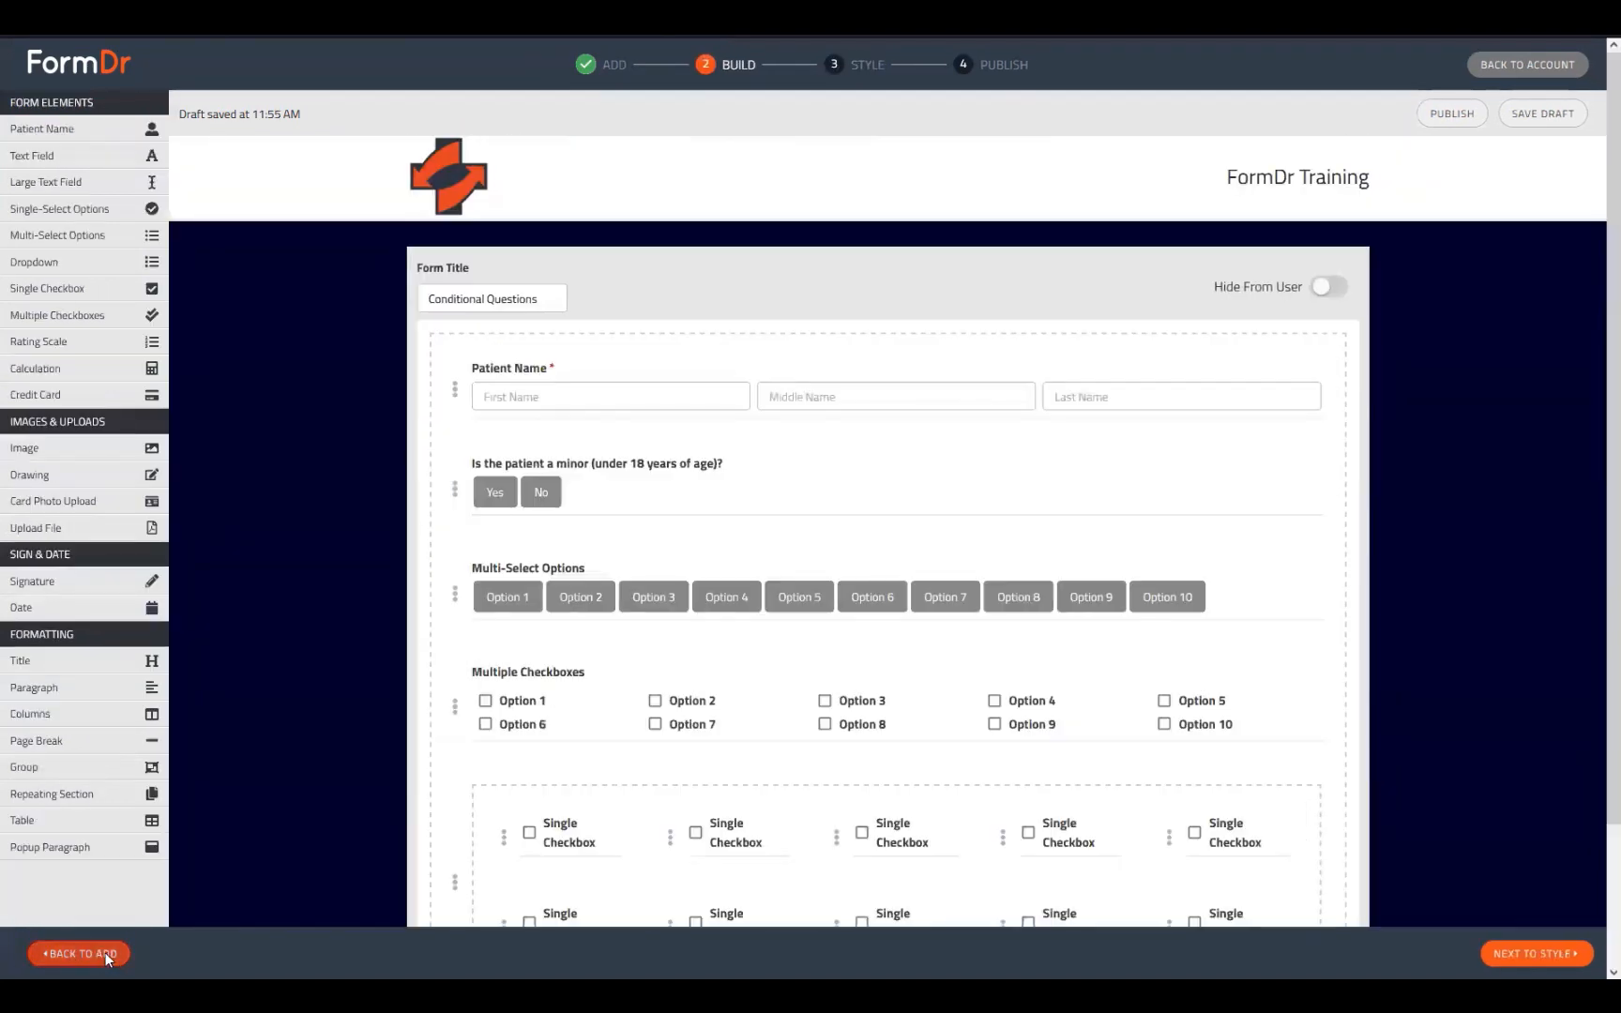
scroll(603, 698, "down", 1)
scroll(603, 698, "down", 1)
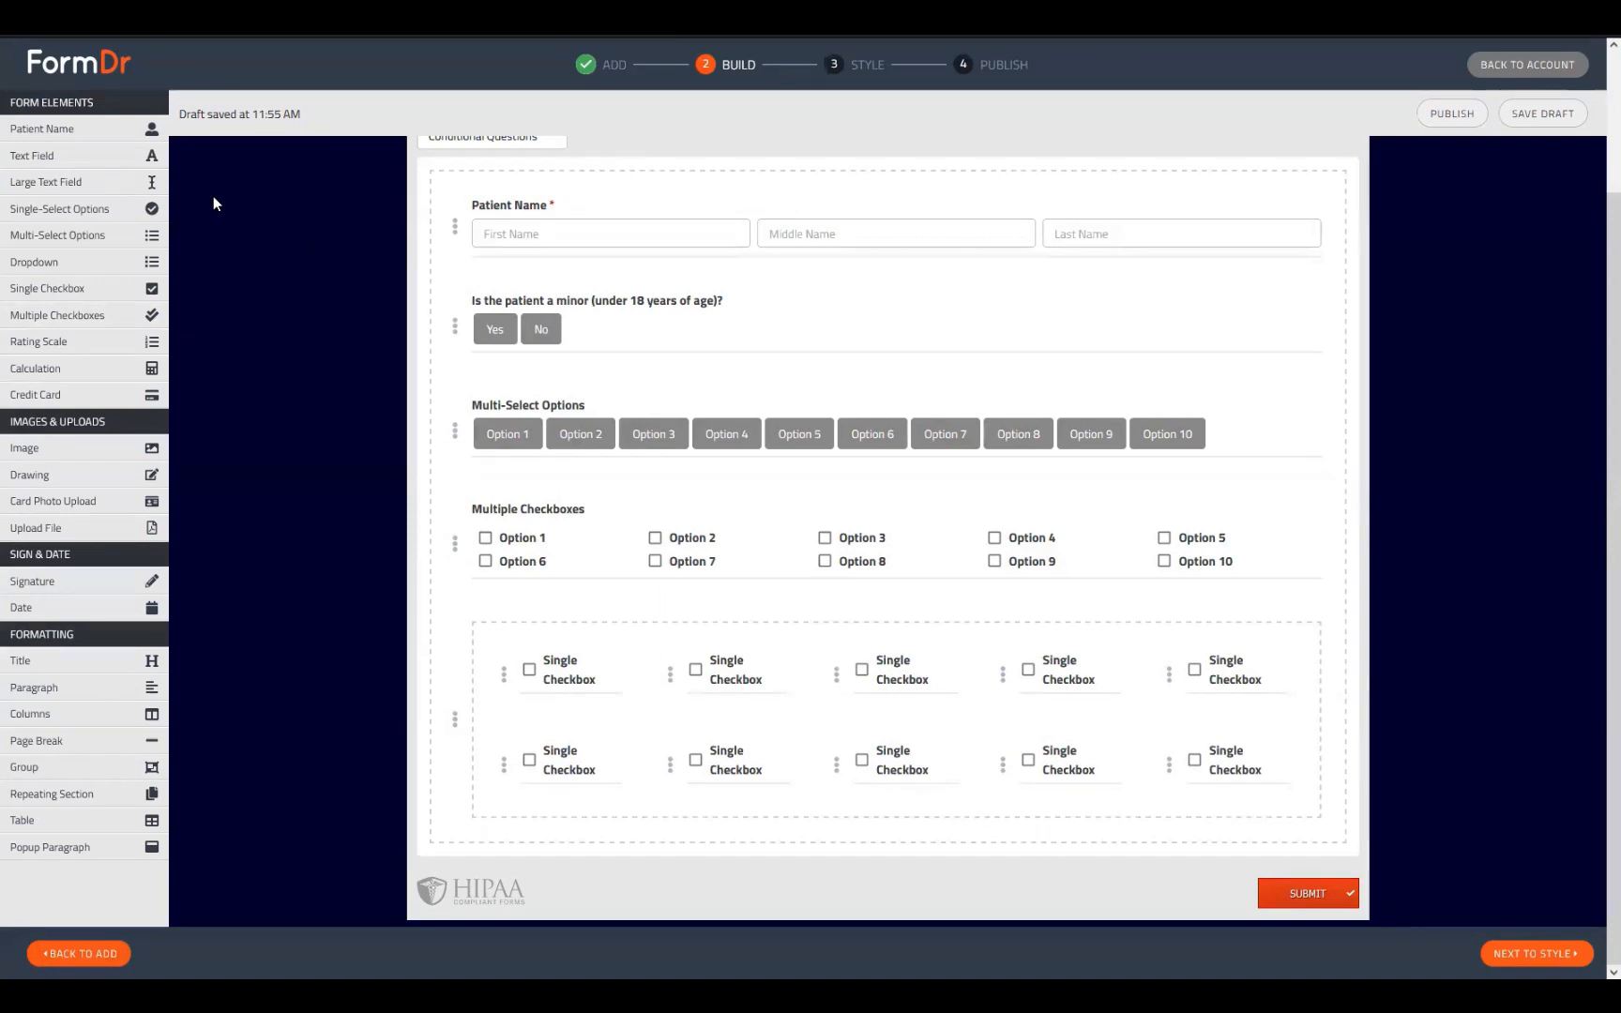
left_click(1571, 948)
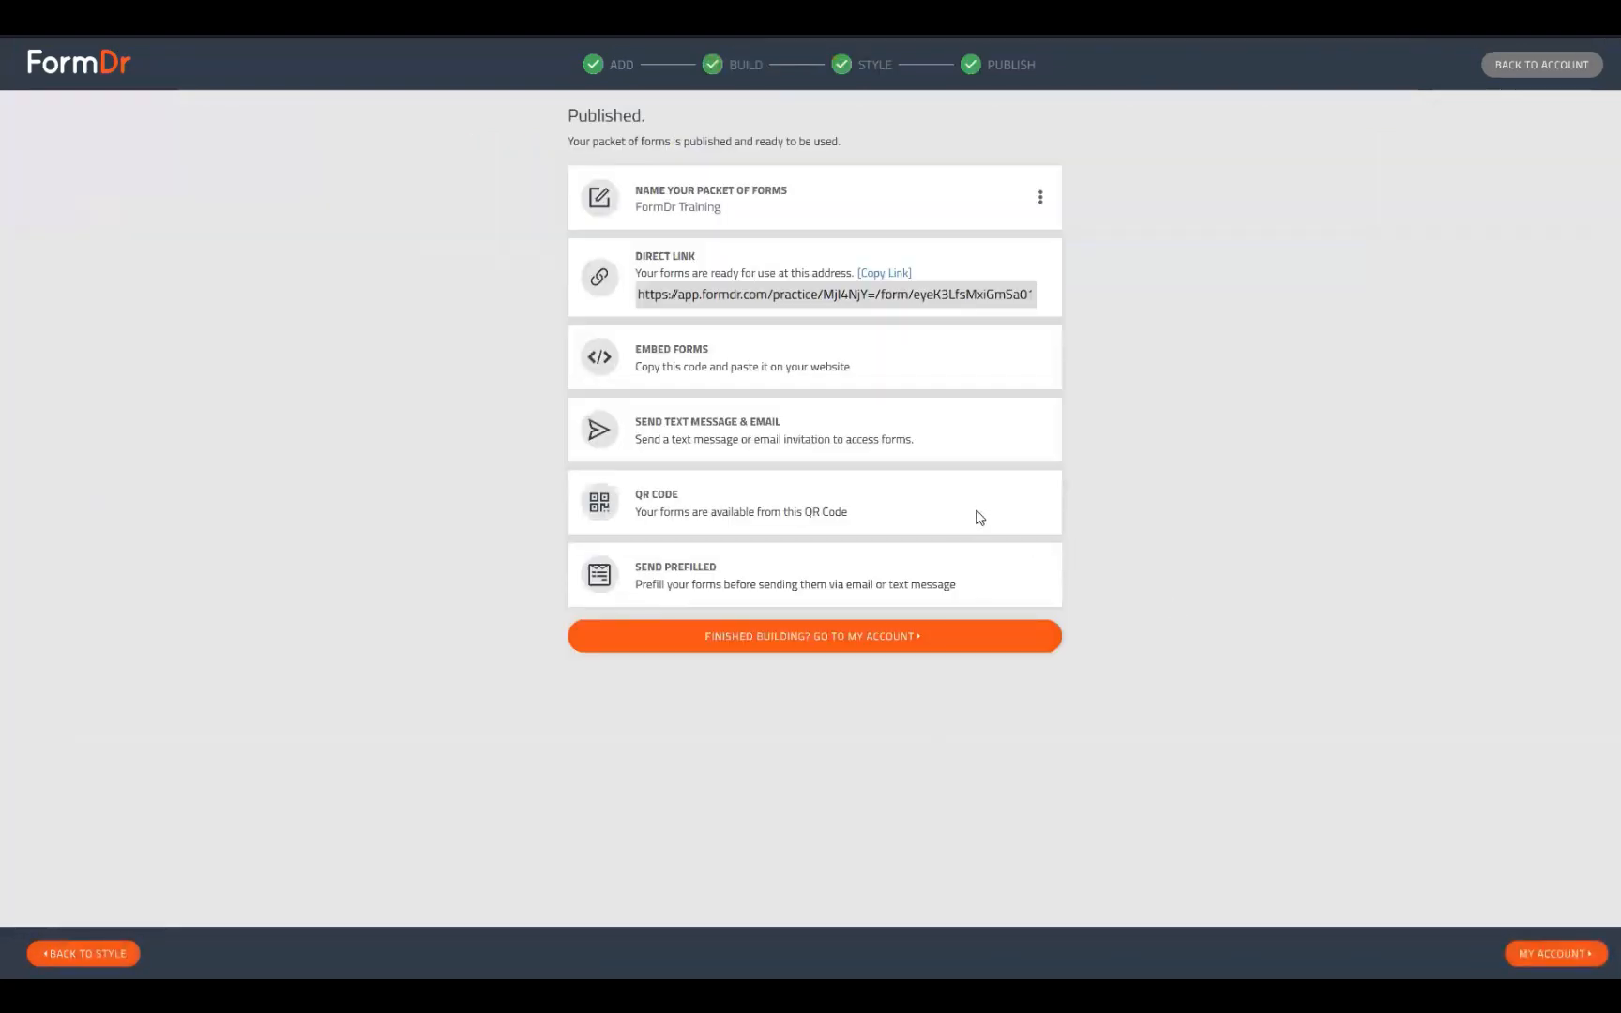
left_click(849, 638)
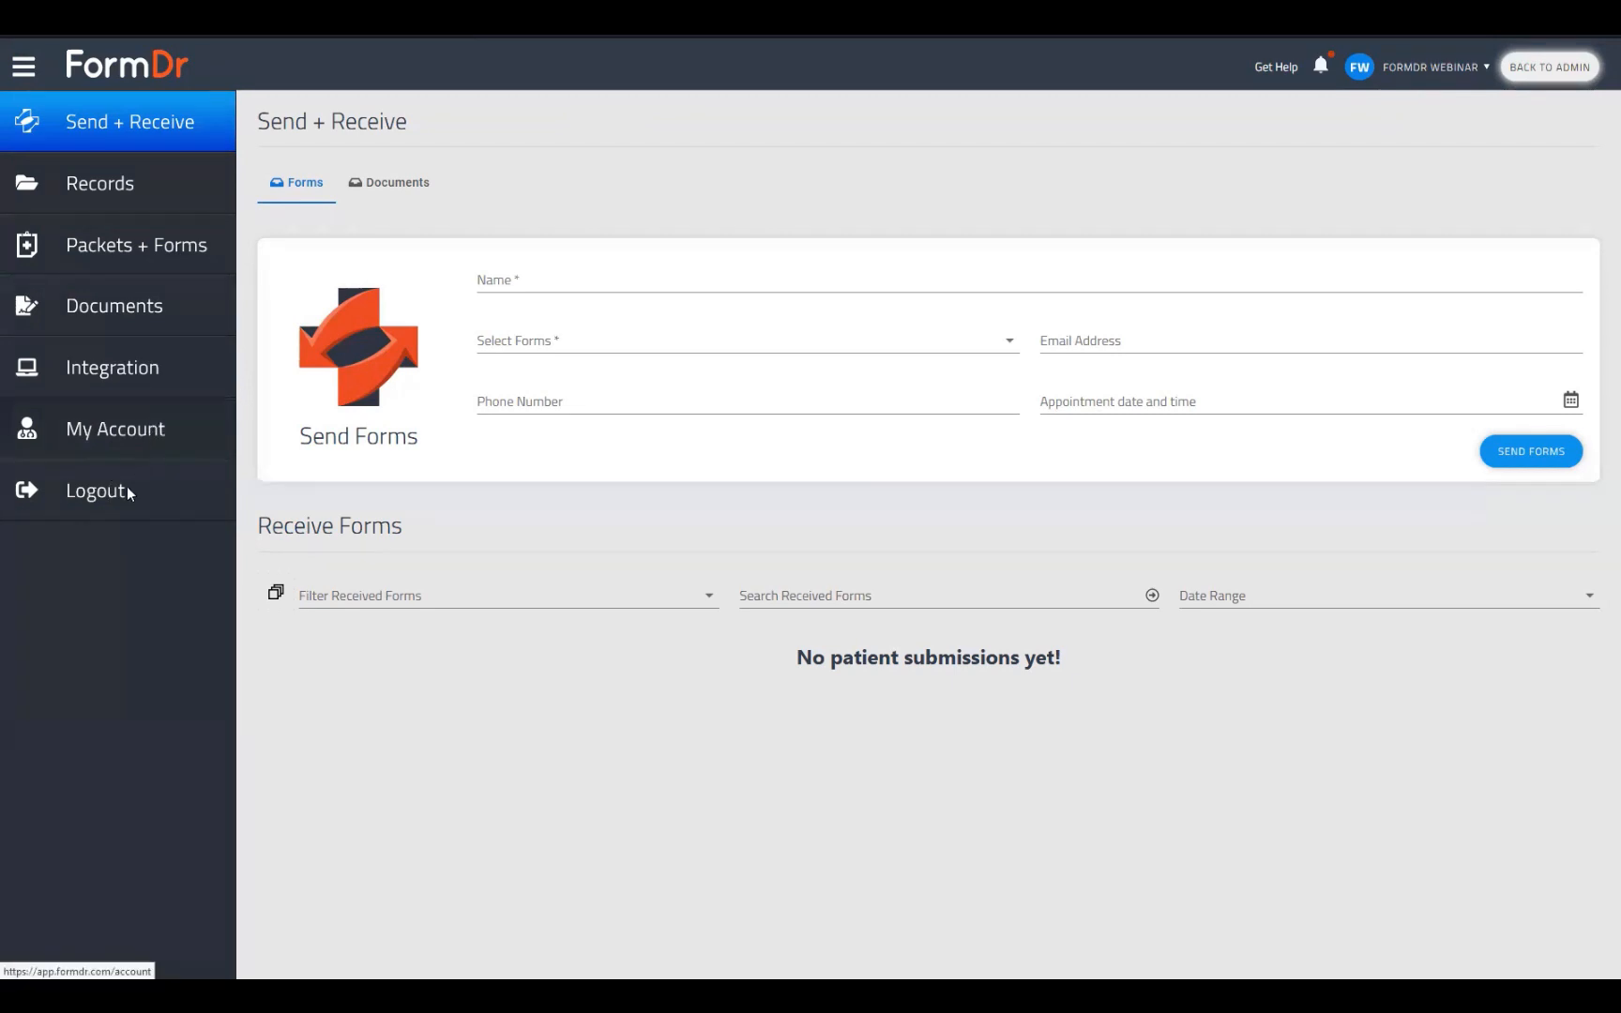
Open the FormDr Product Guide from the Support section of the account settings
left_click(95, 437)
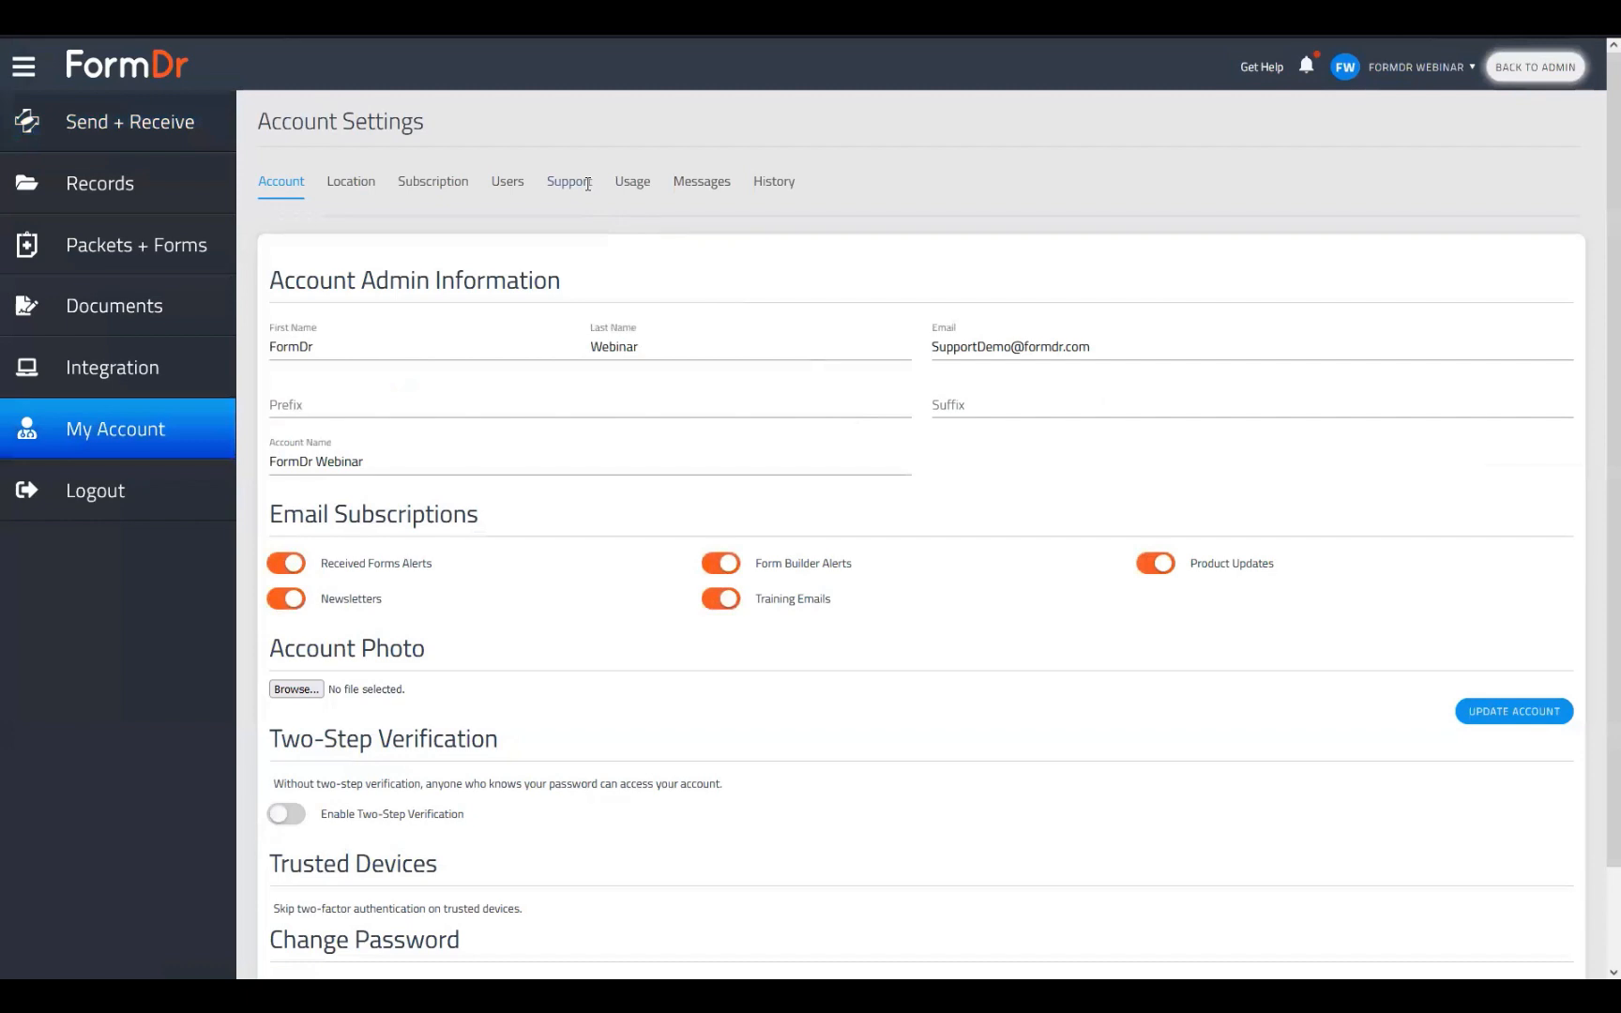
left_click(588, 184)
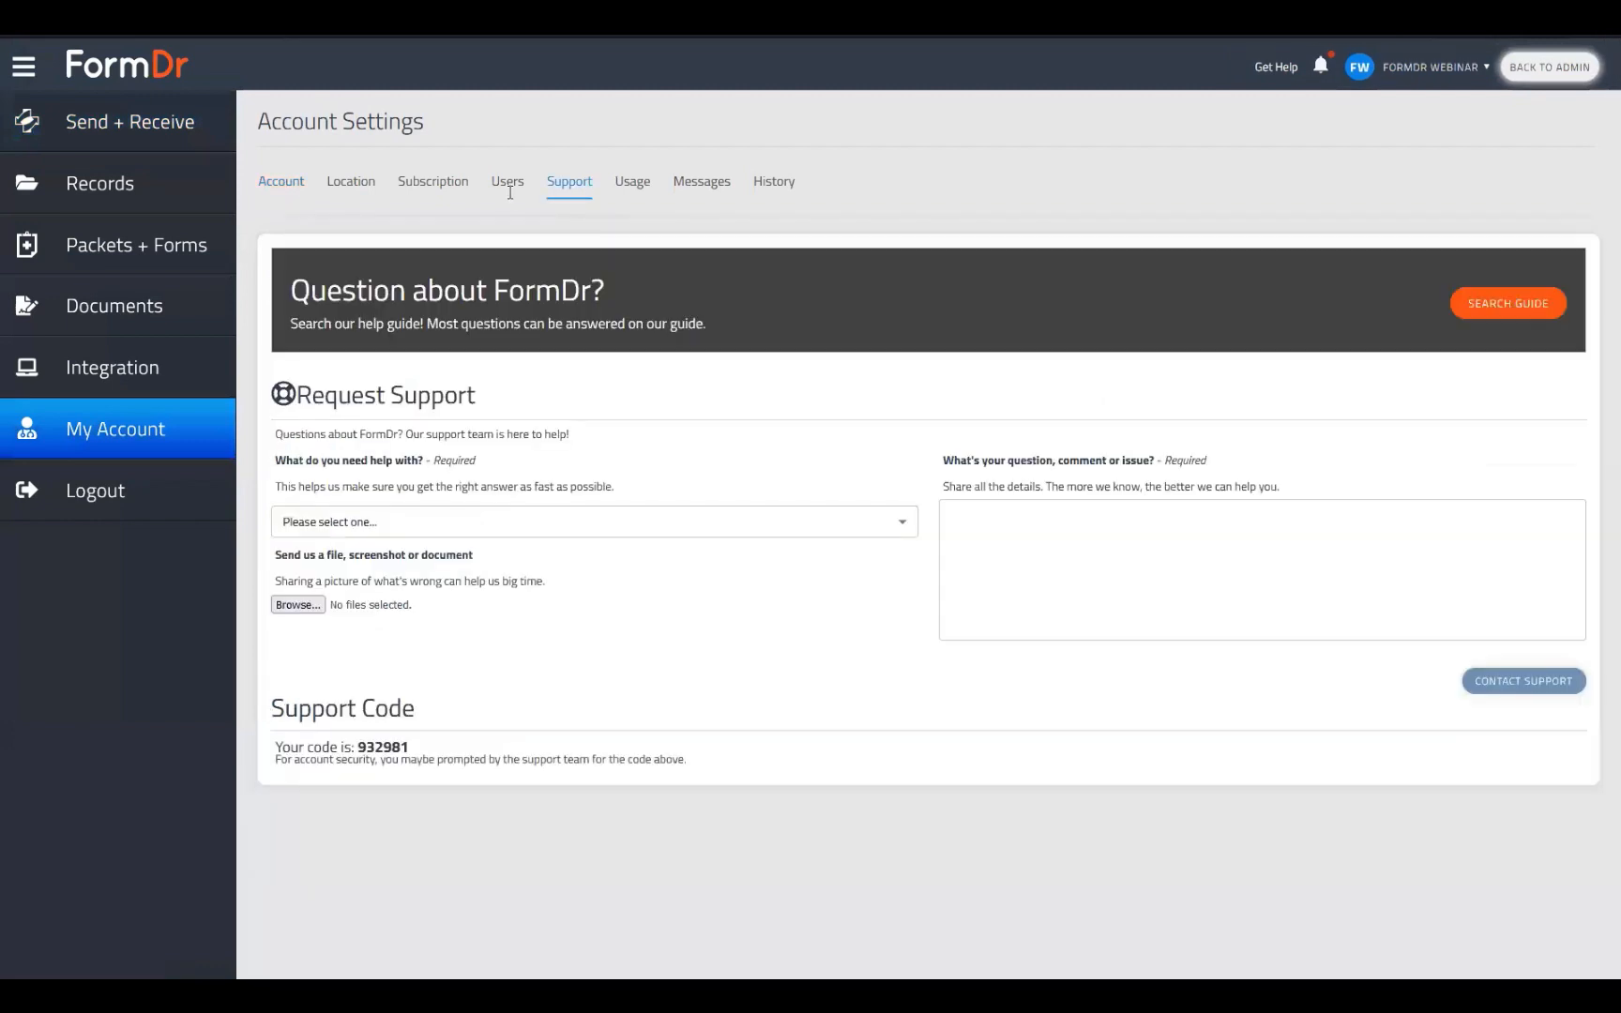
left_click(1497, 314)
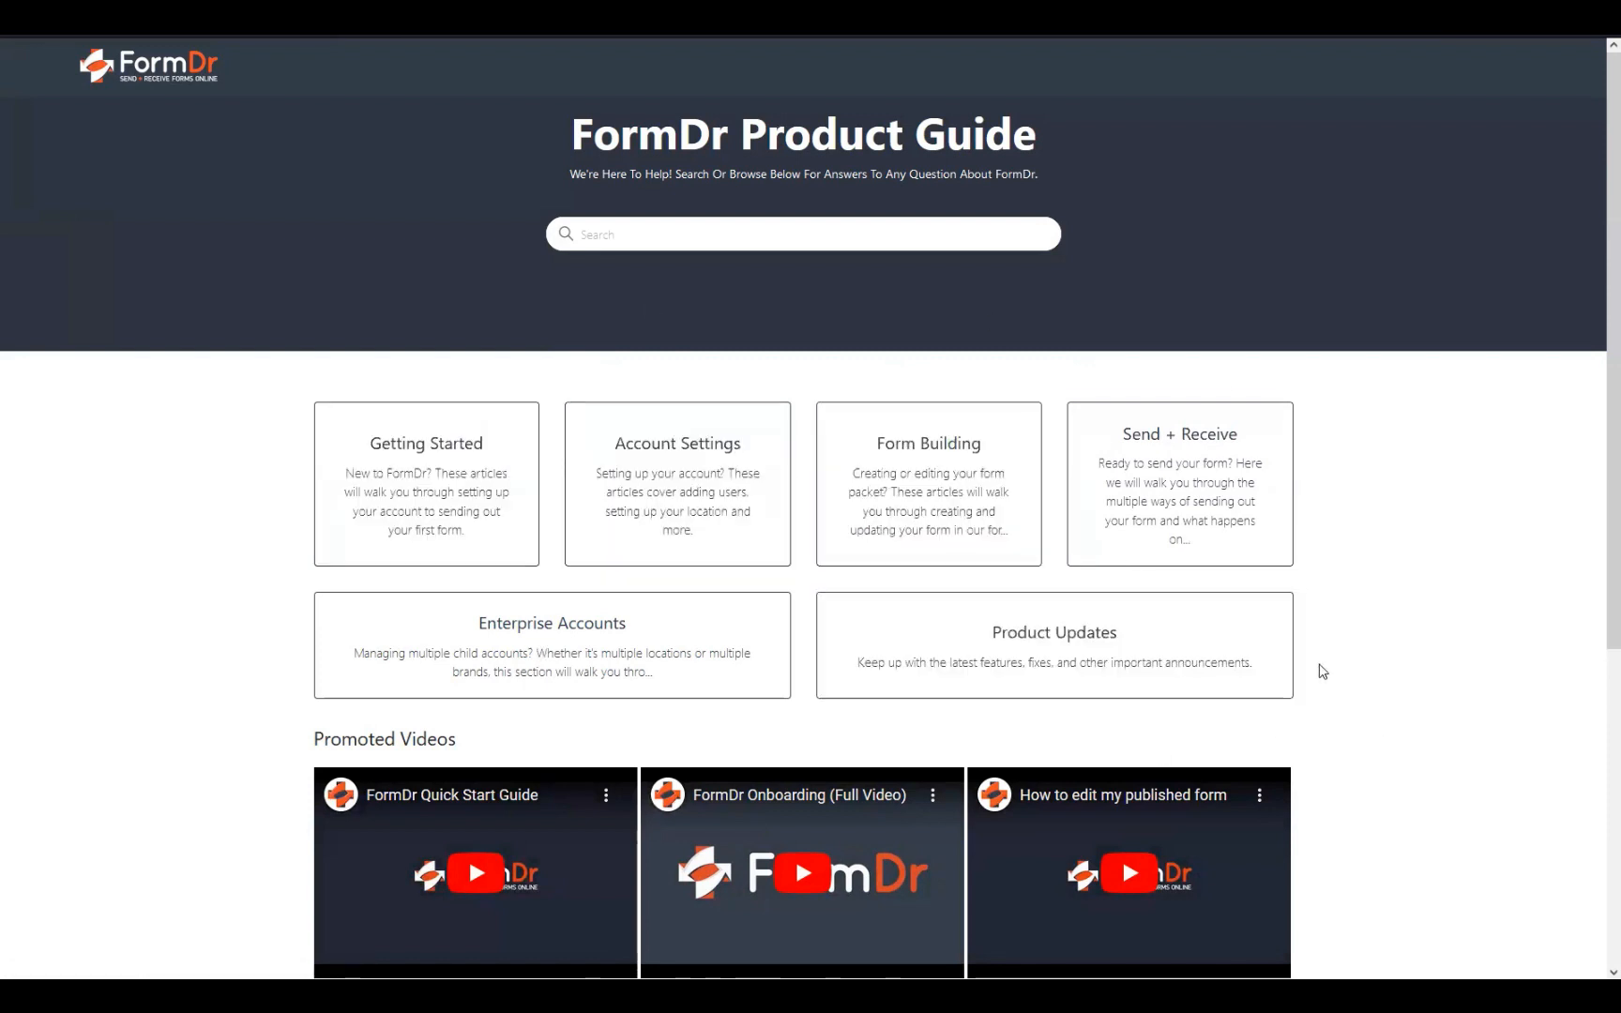
Open the June 2023 Webinar Schedule under Product Updates and review the onboarding, beginner and advanced form building sessions
left_click(1053, 648)
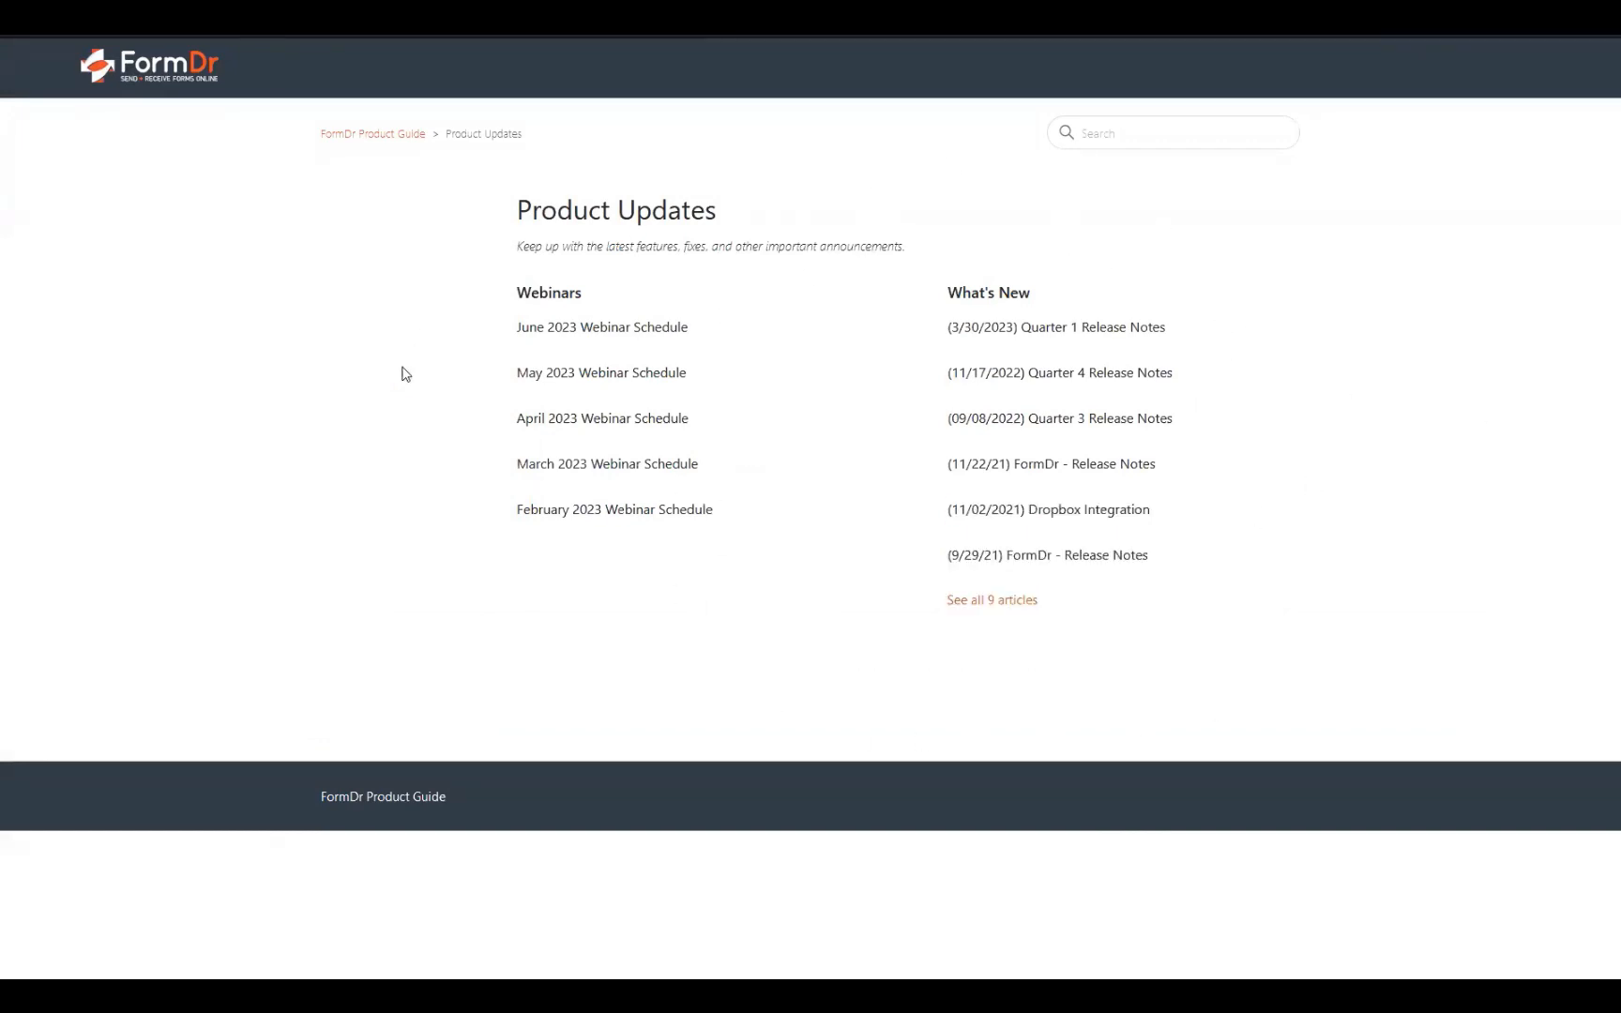
left_click(548, 338)
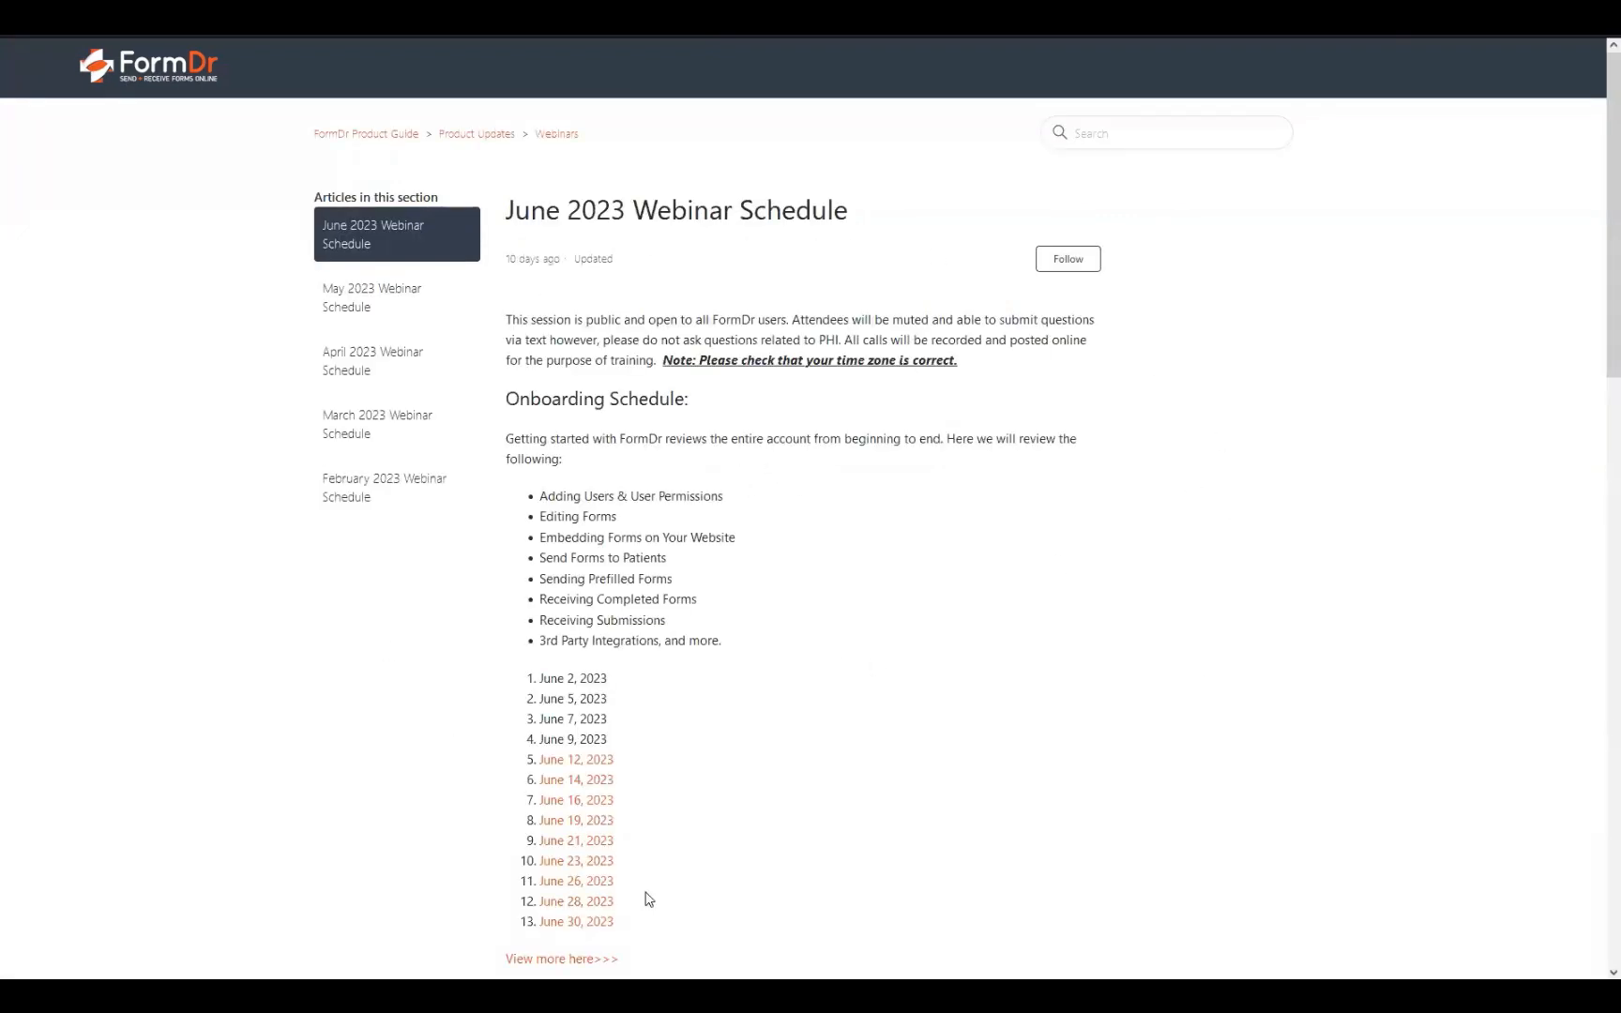
scroll(998, 742, "down", 2)
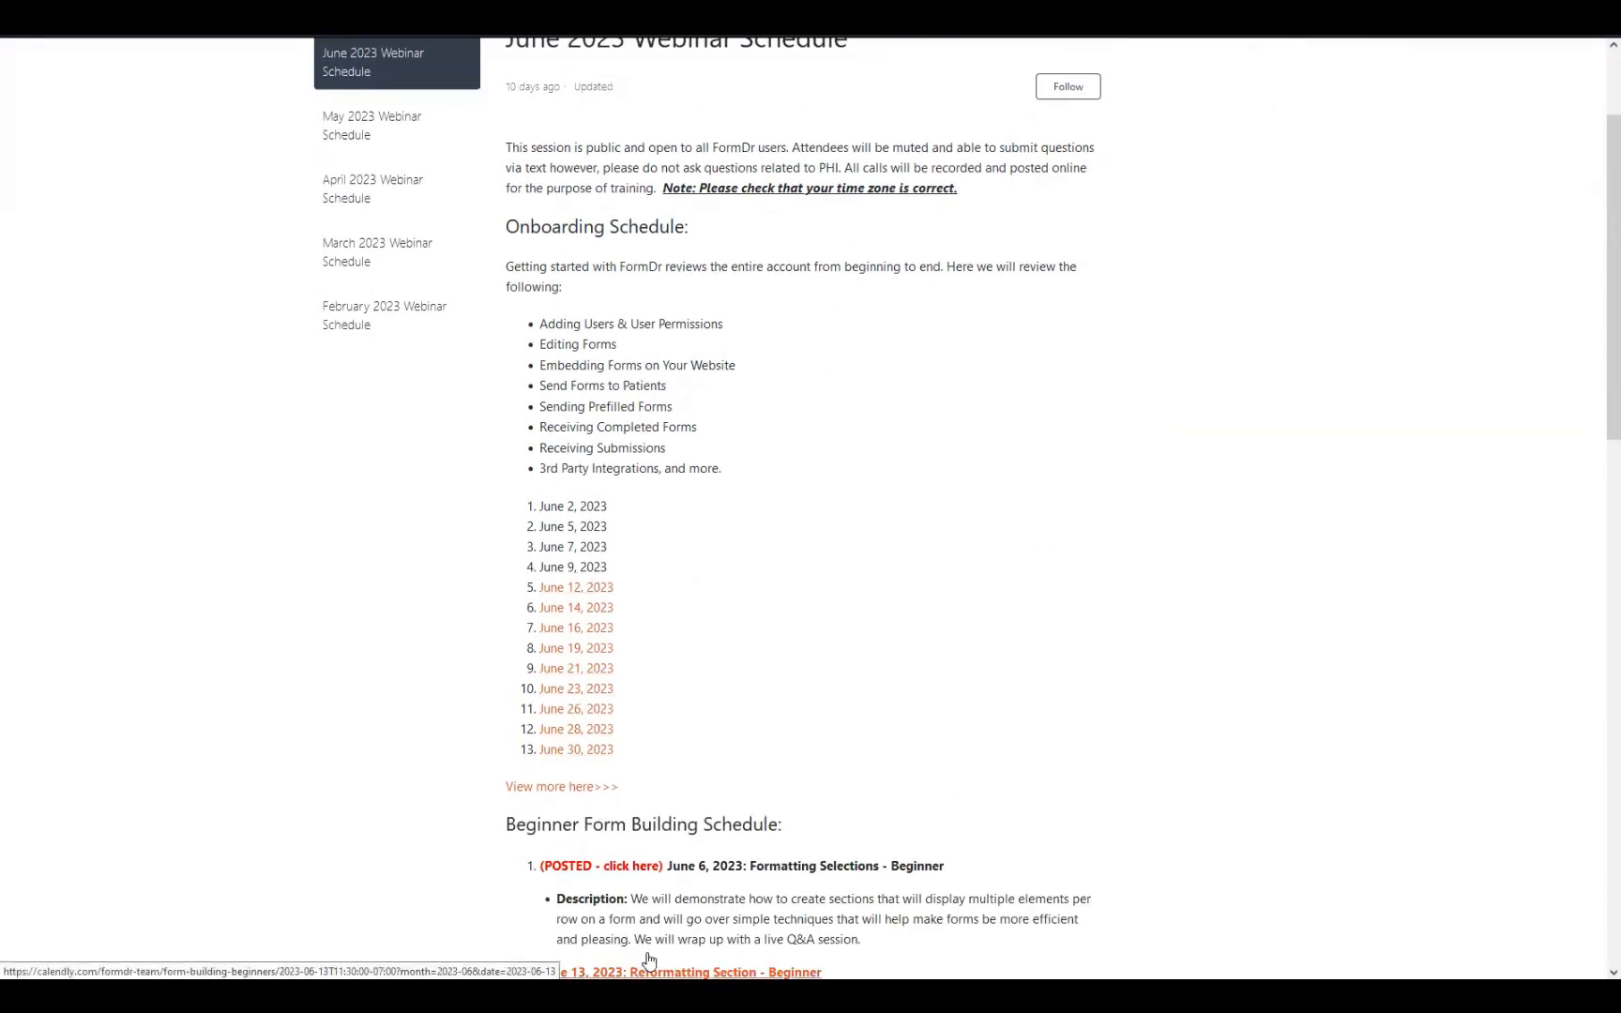
scroll(865, 568, "up", 1)
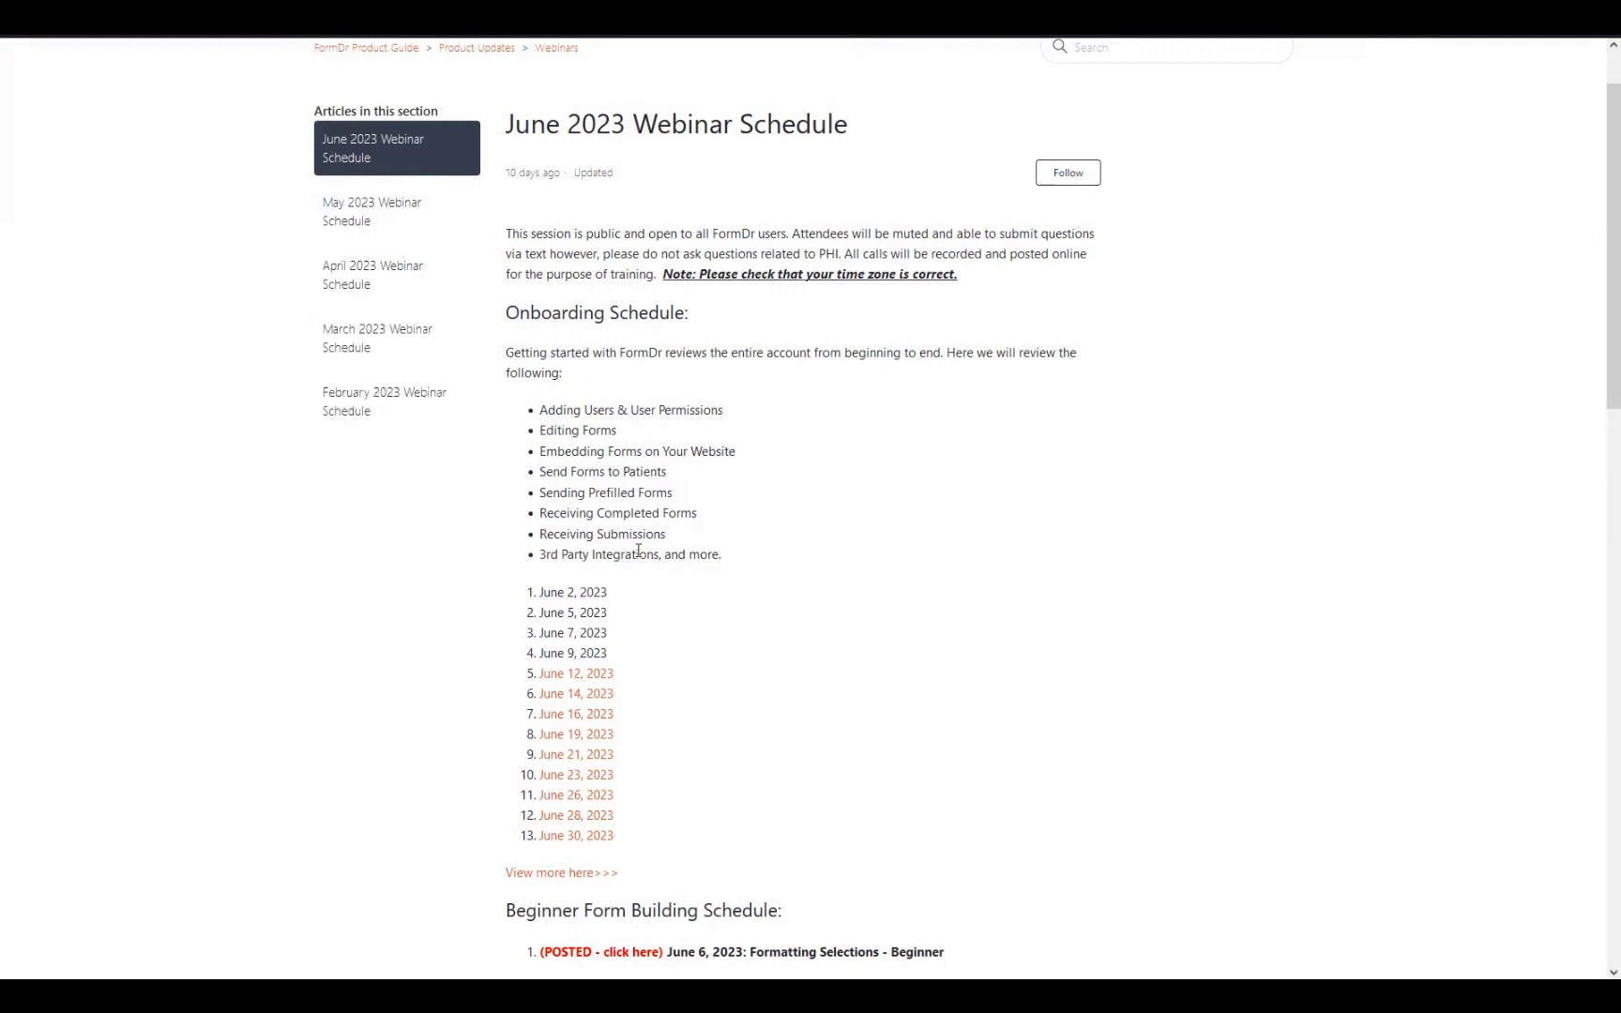
scroll(673, 662, "down", 8)
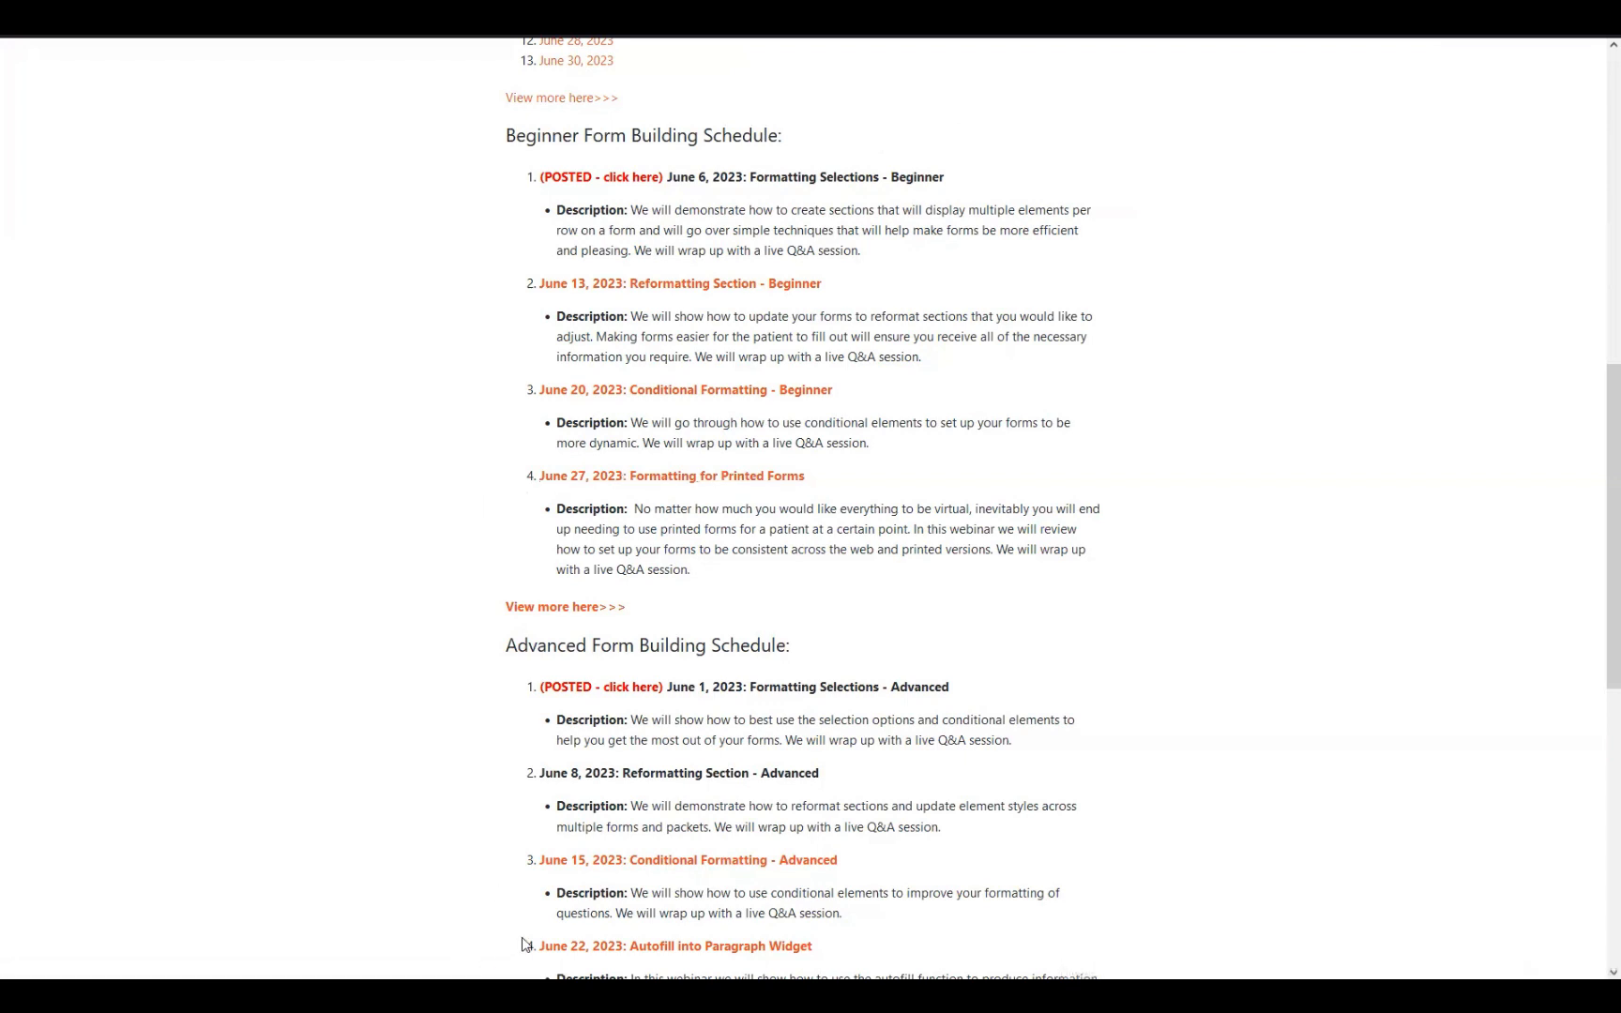
scroll(900, 469, "down", 2)
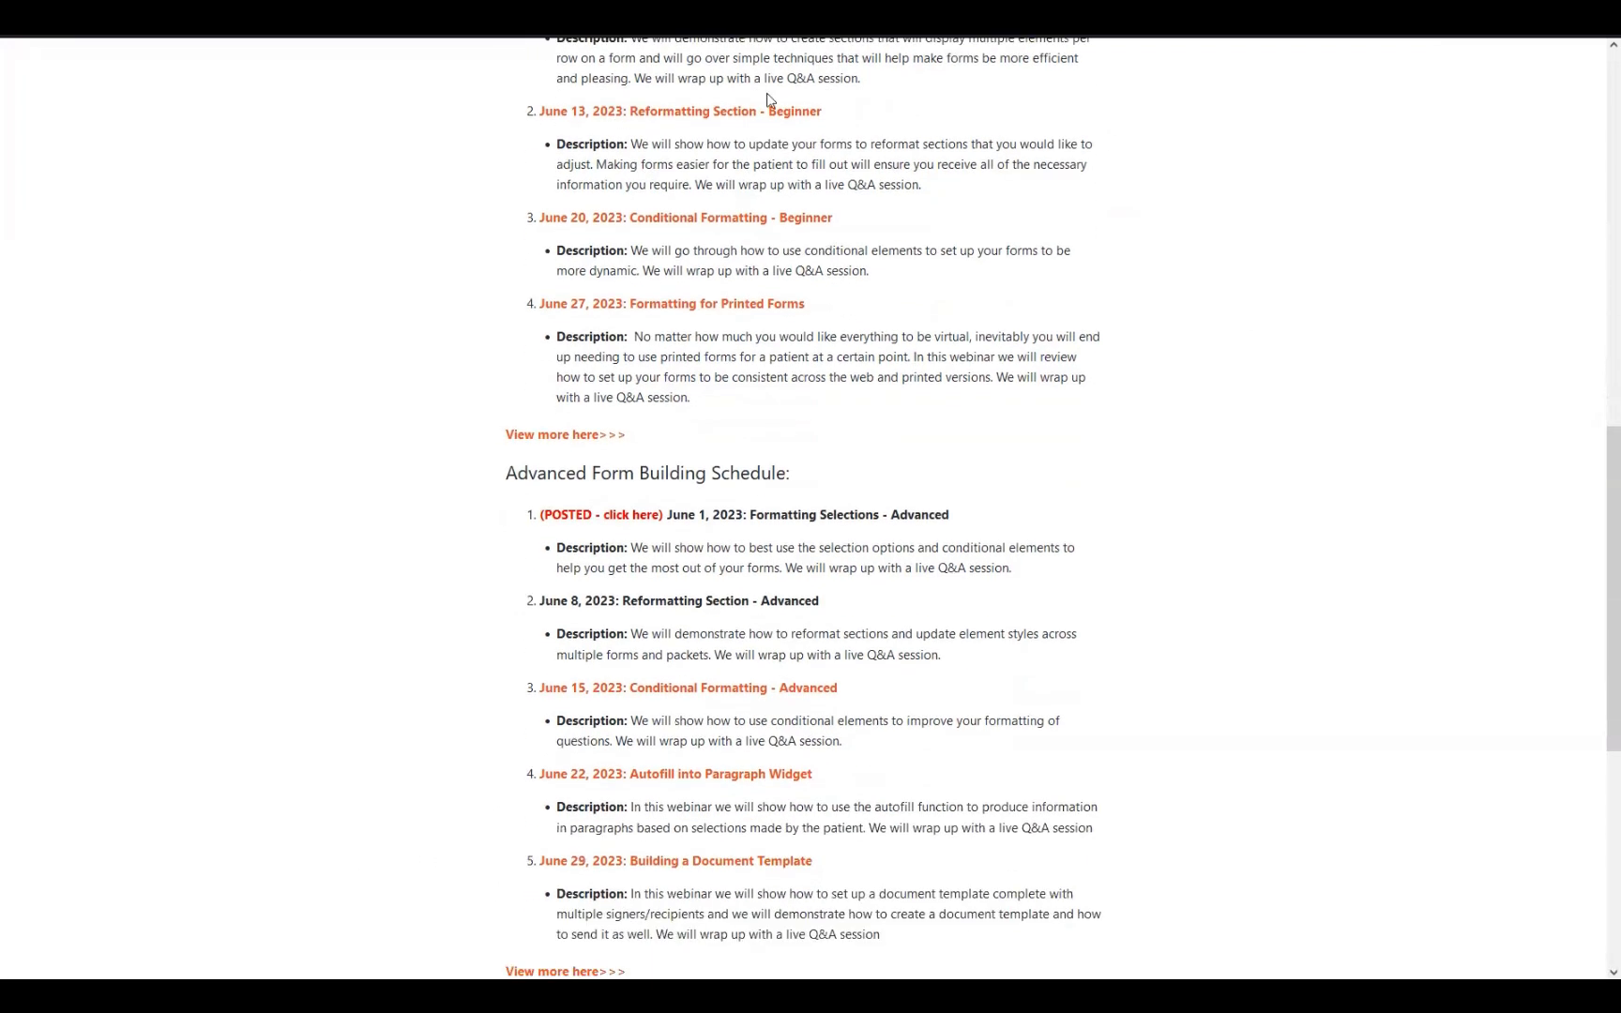
scroll(295, 280, "up", 12)
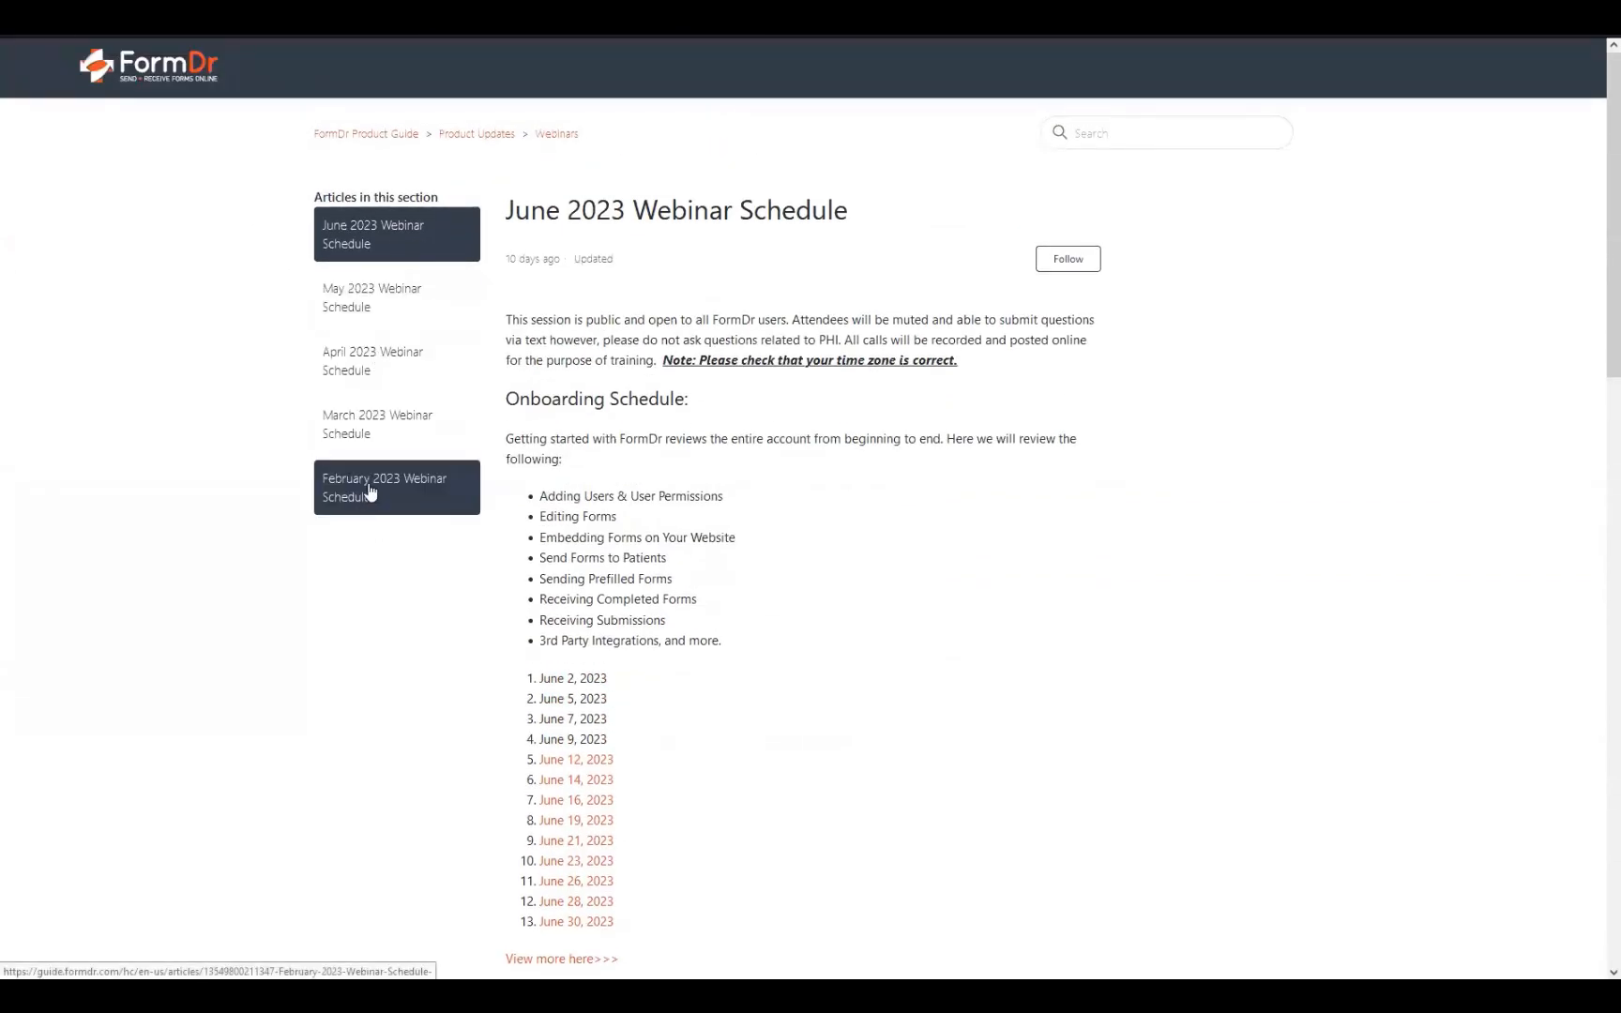
scroll(363, 470, "down", 5)
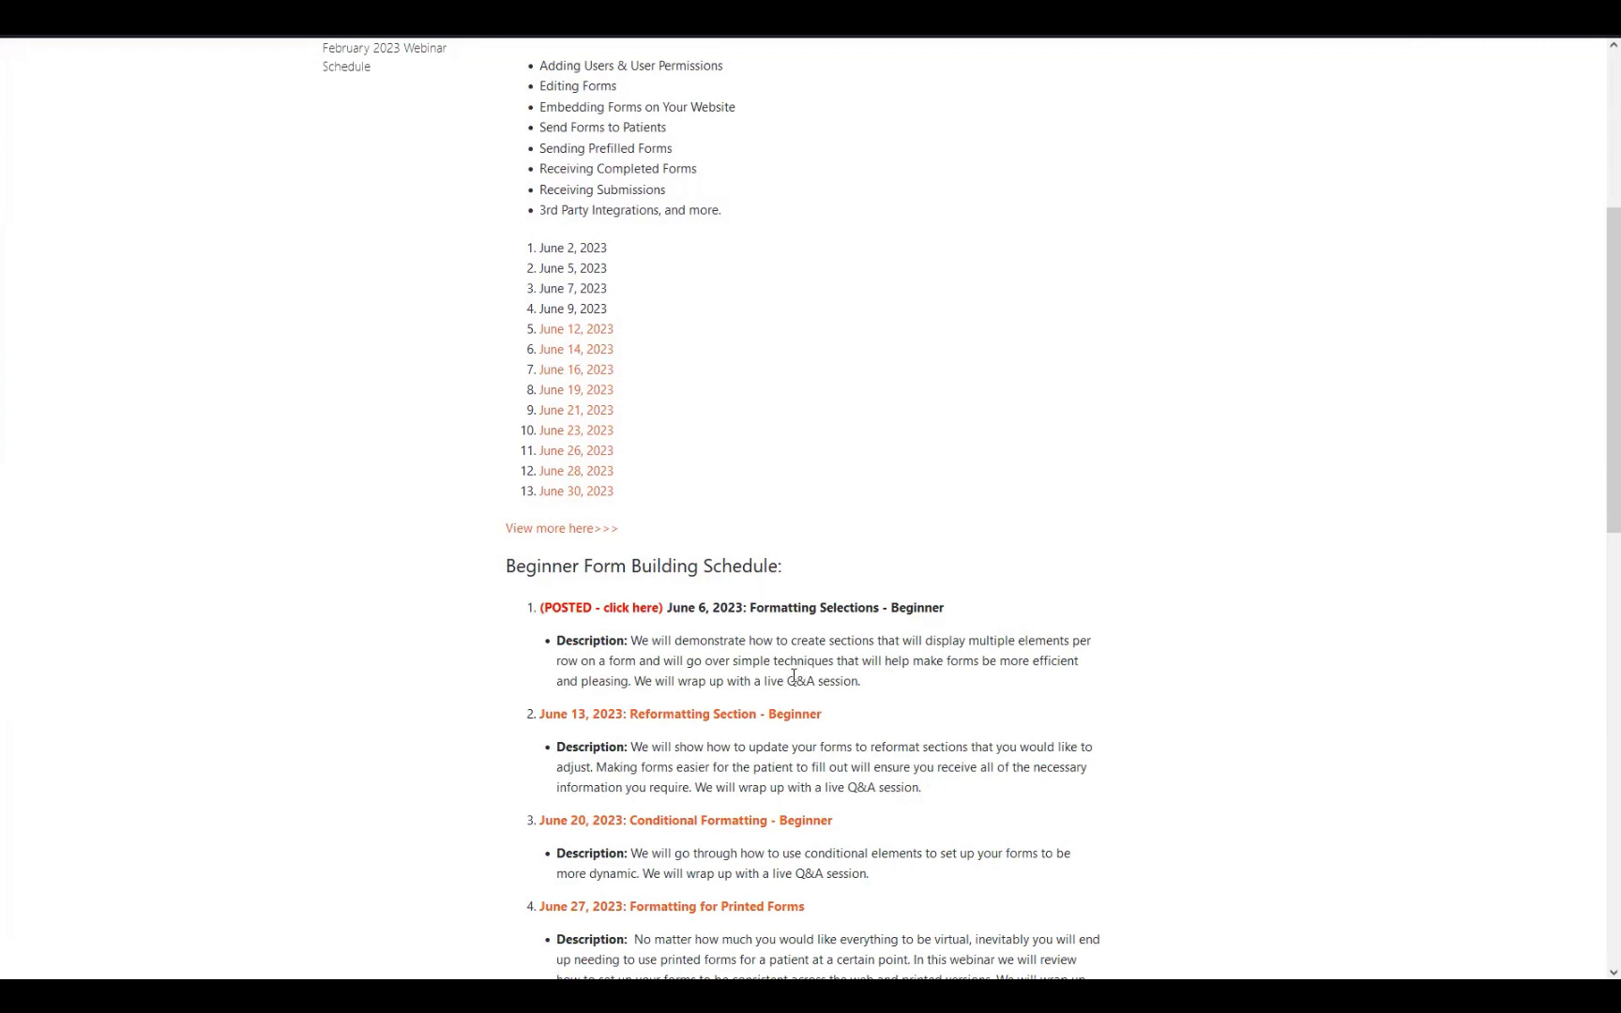
scroll(734, 485, "down", 3)
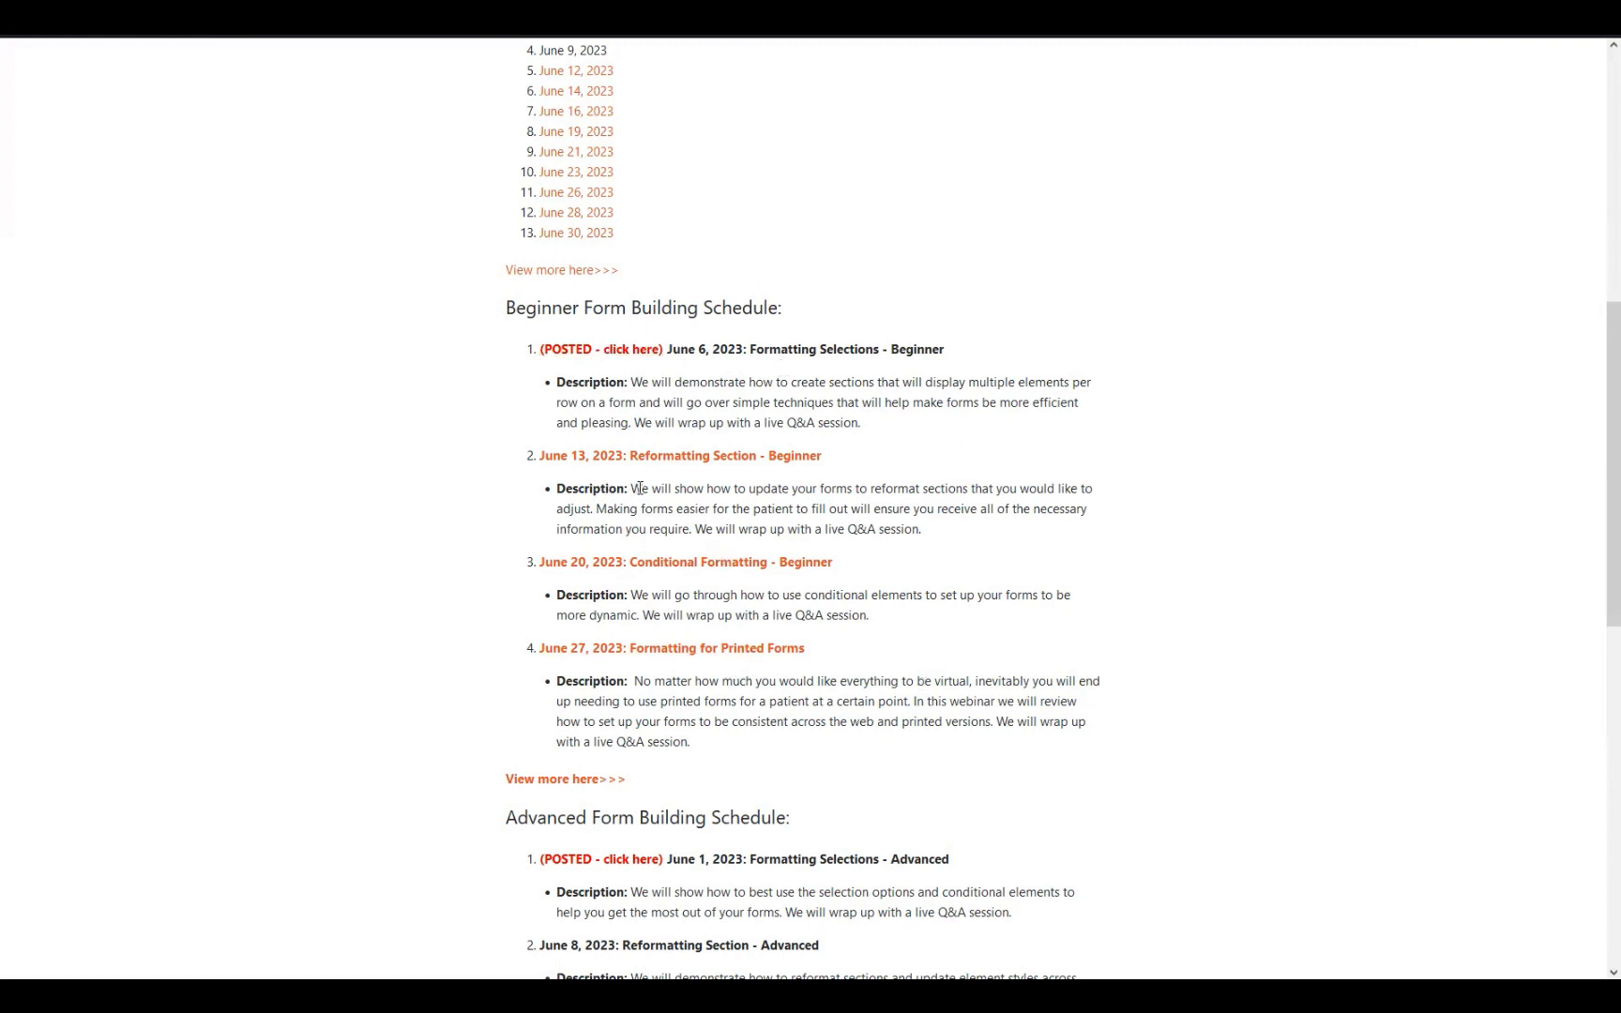
scroll(601, 574, "up", 7)
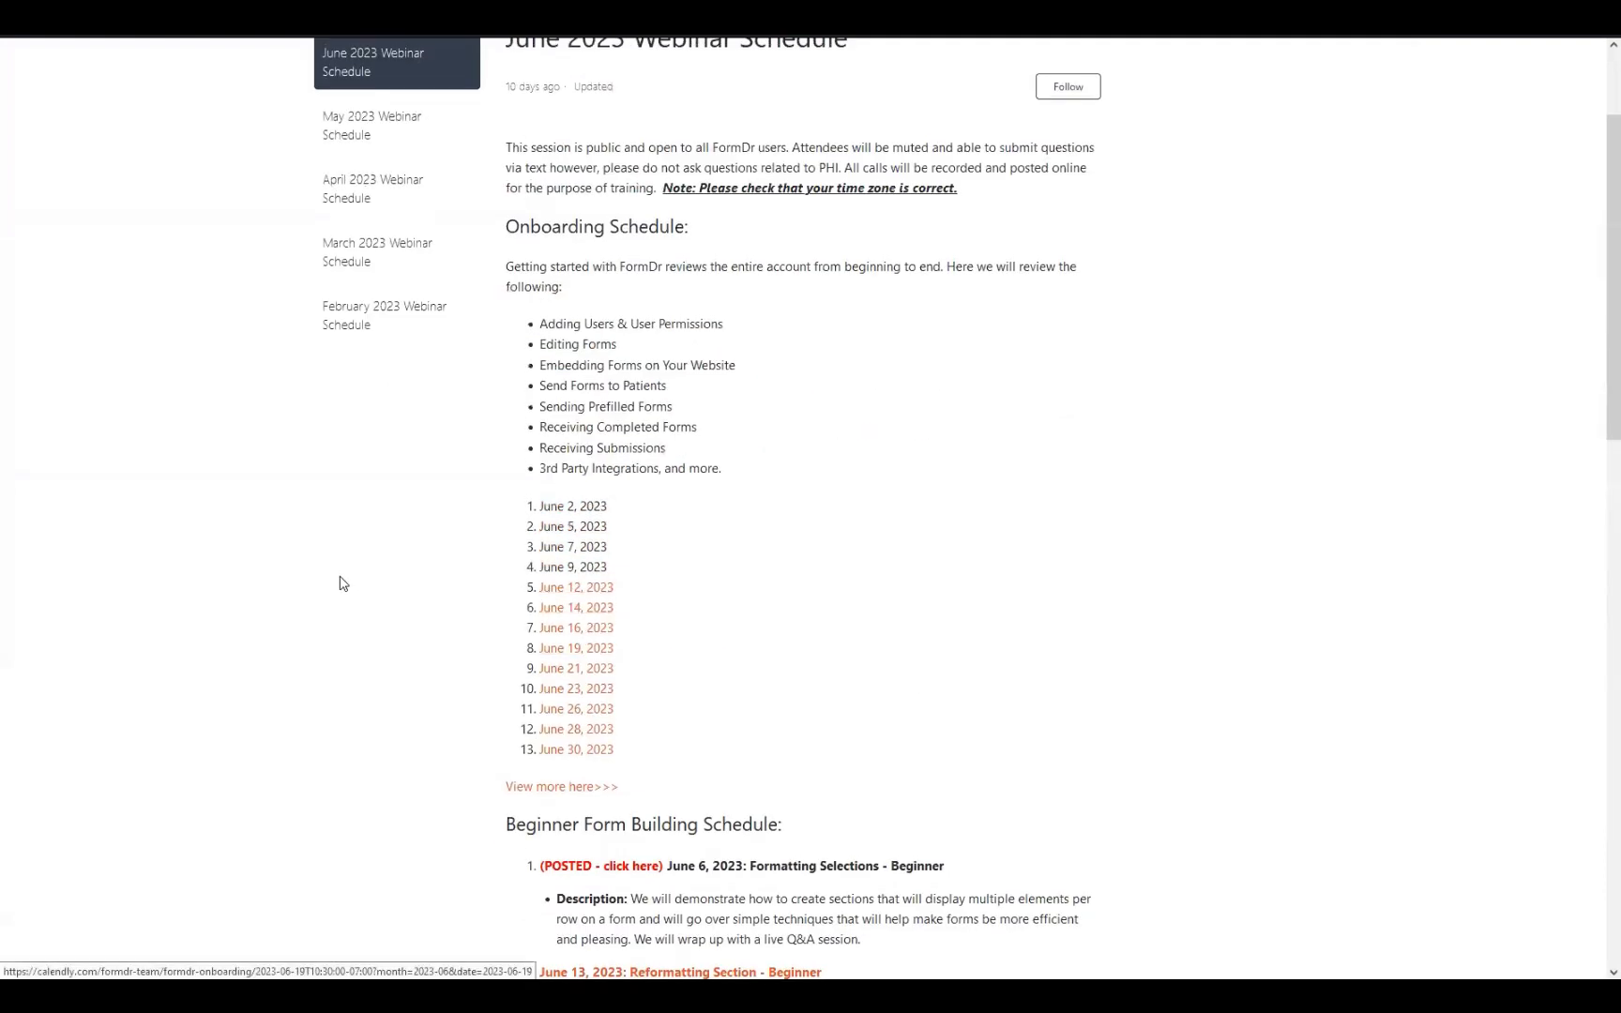